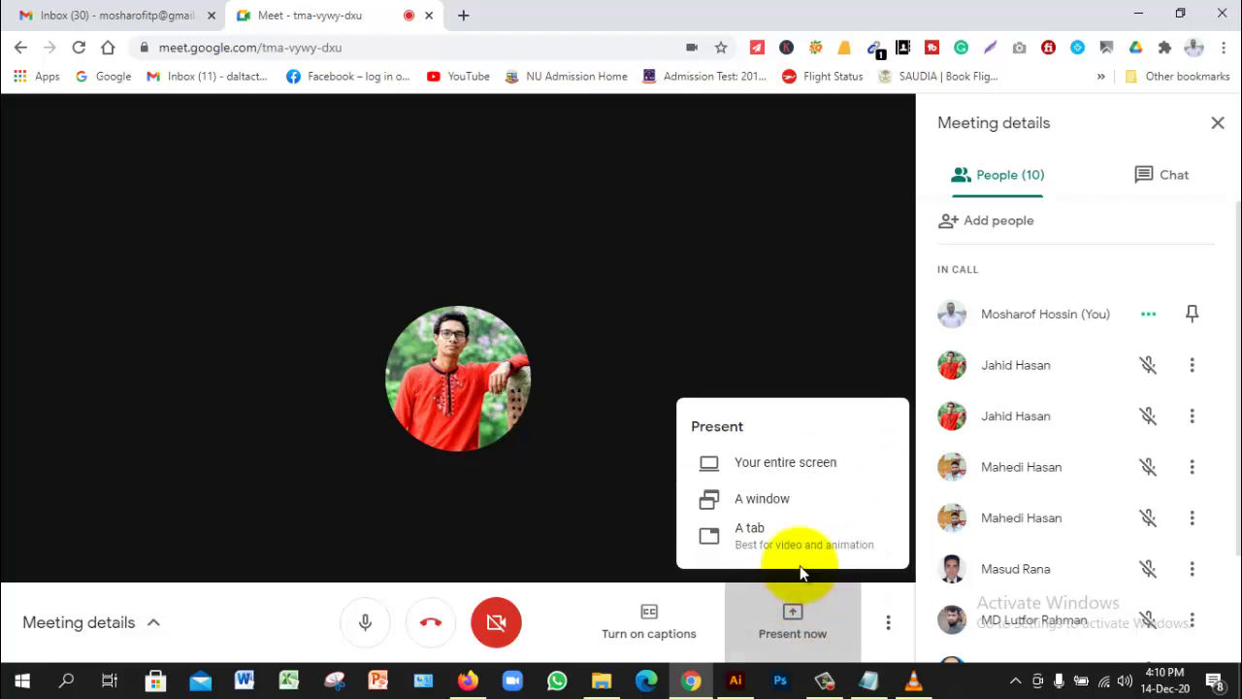
Step: Present the entire screen in the meeting, switch to Adobe Illustrator and hide the screen-sharing notice
click(792, 462)
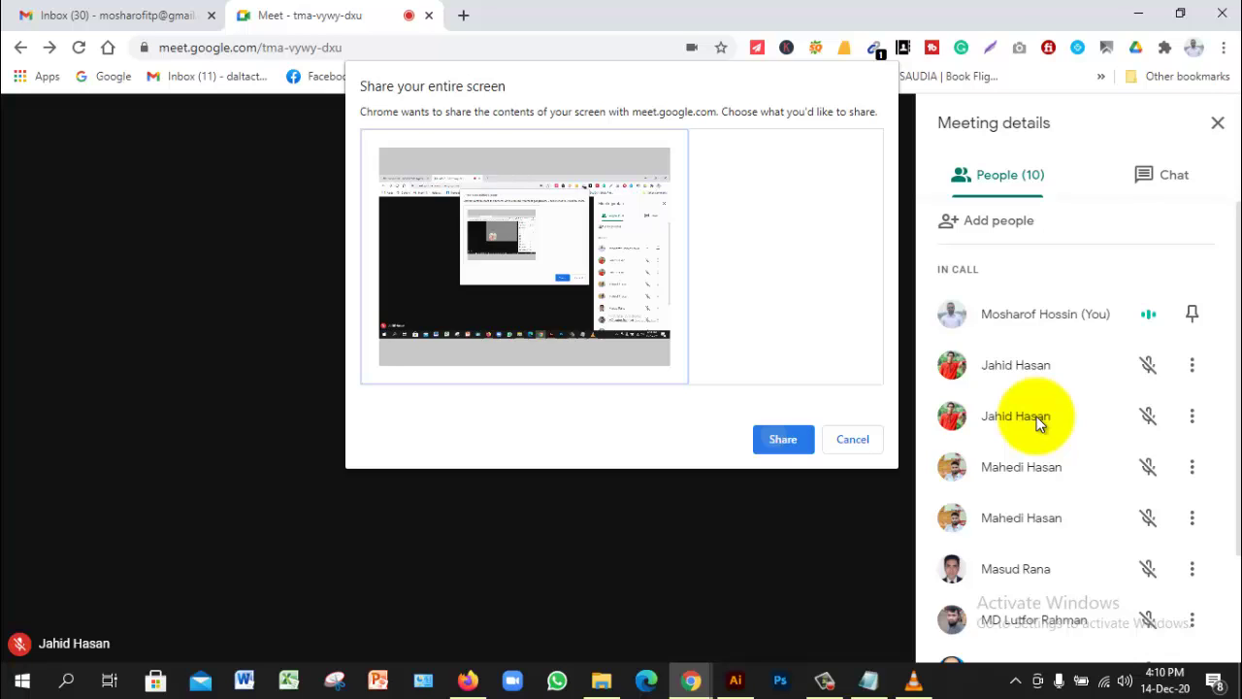
key(Escape)
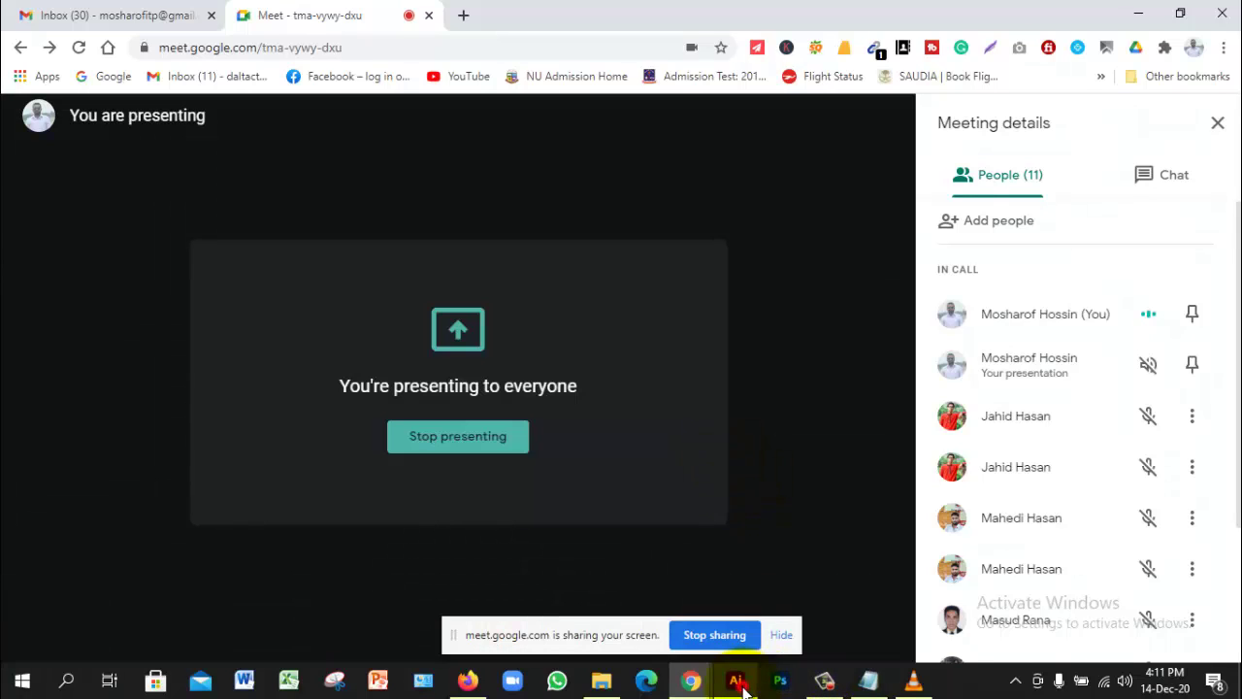
click(742, 685)
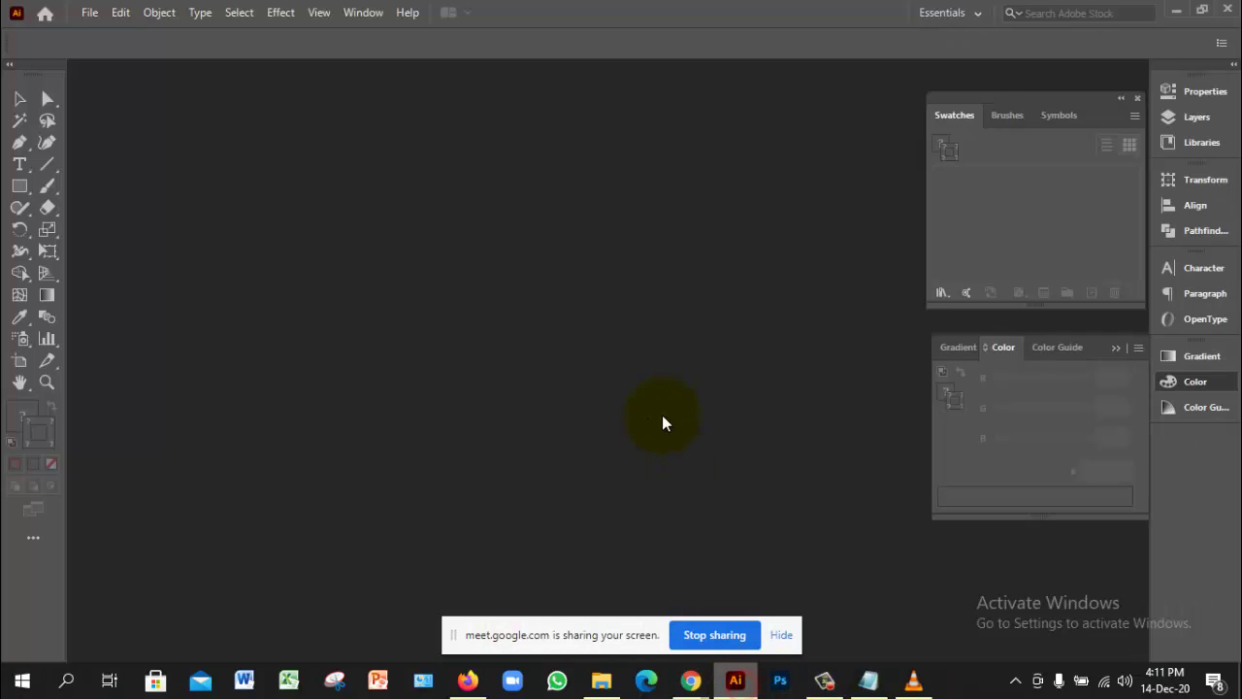
click(784, 636)
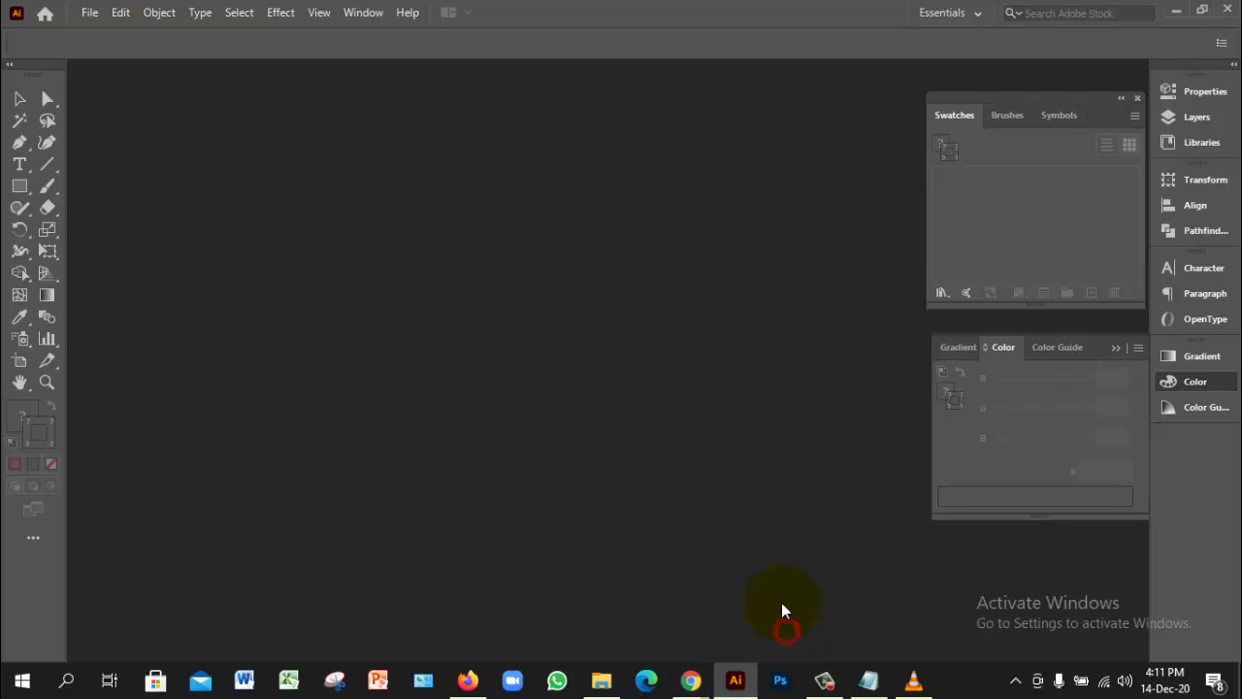
Step: Create a new portrait A4 document with one artboard, inches as units, RGB color mode and 300 ppi raster effects
click(93, 17)
click(109, 34)
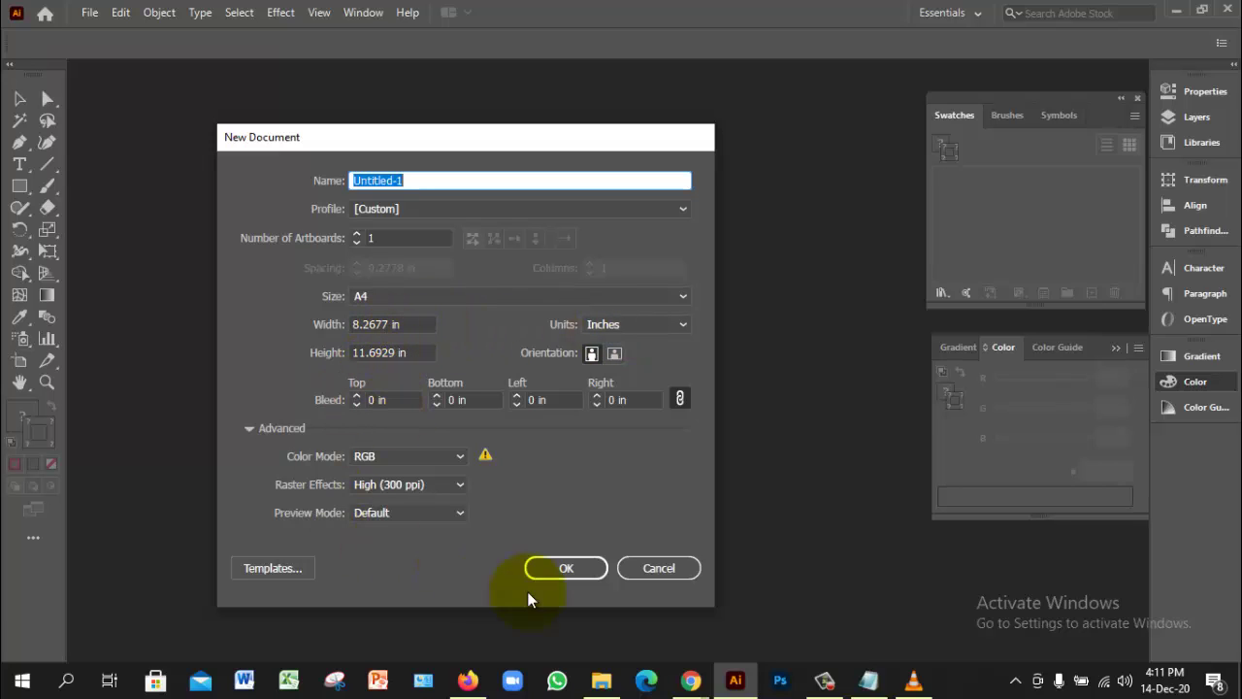
click(576, 571)
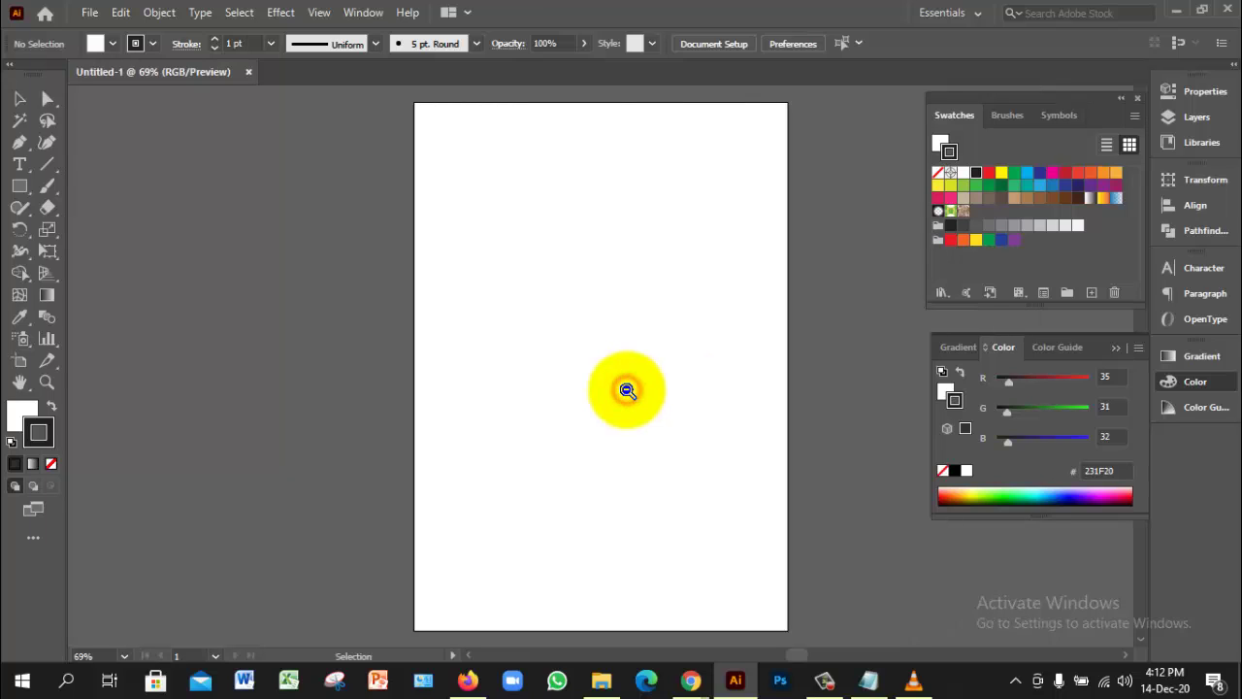
key(z)
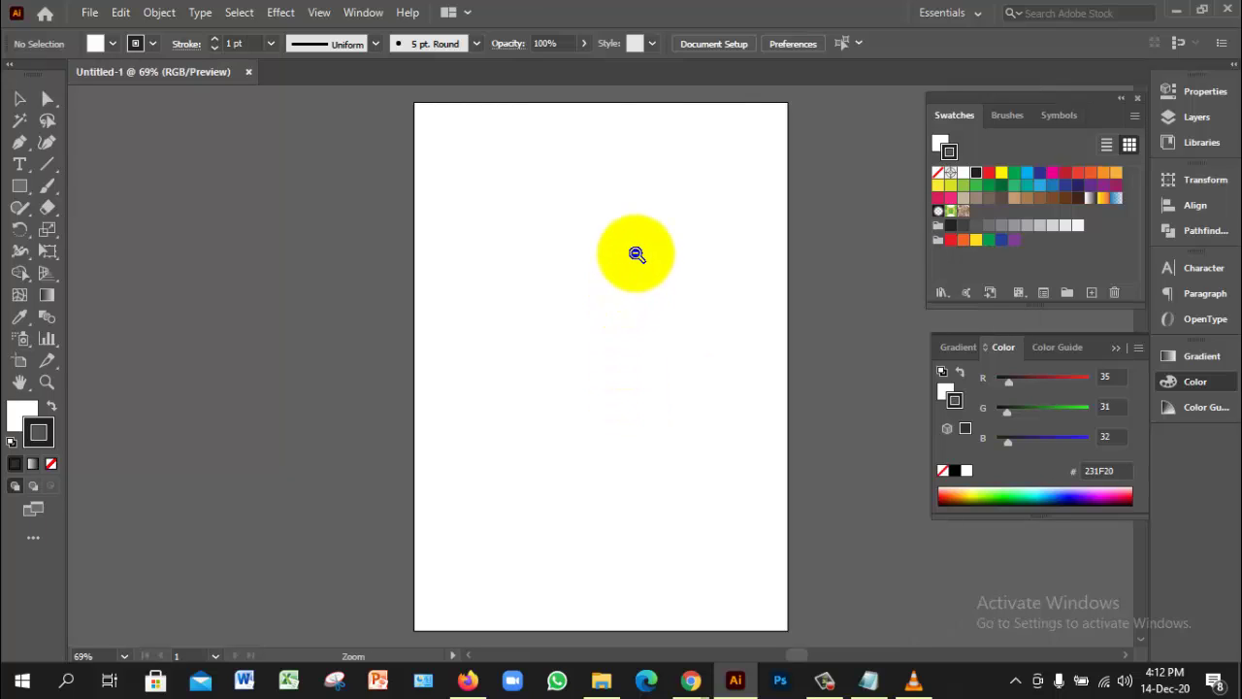
key(v)
click(826, 682)
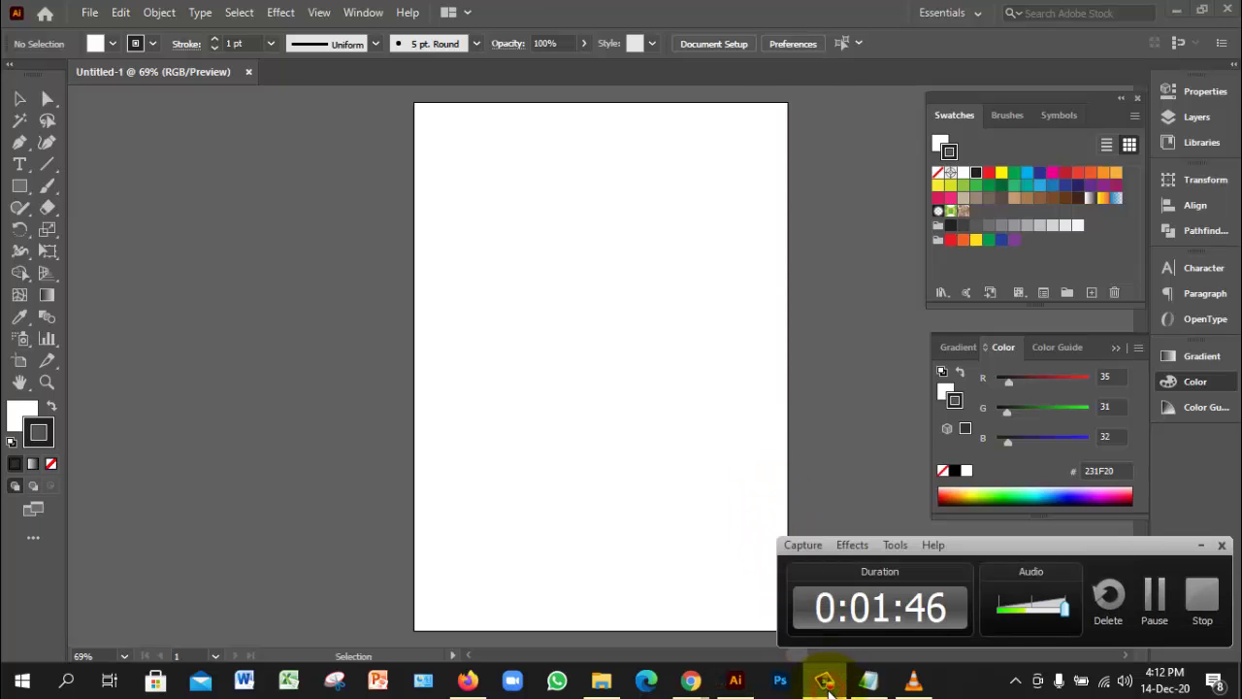
click(826, 683)
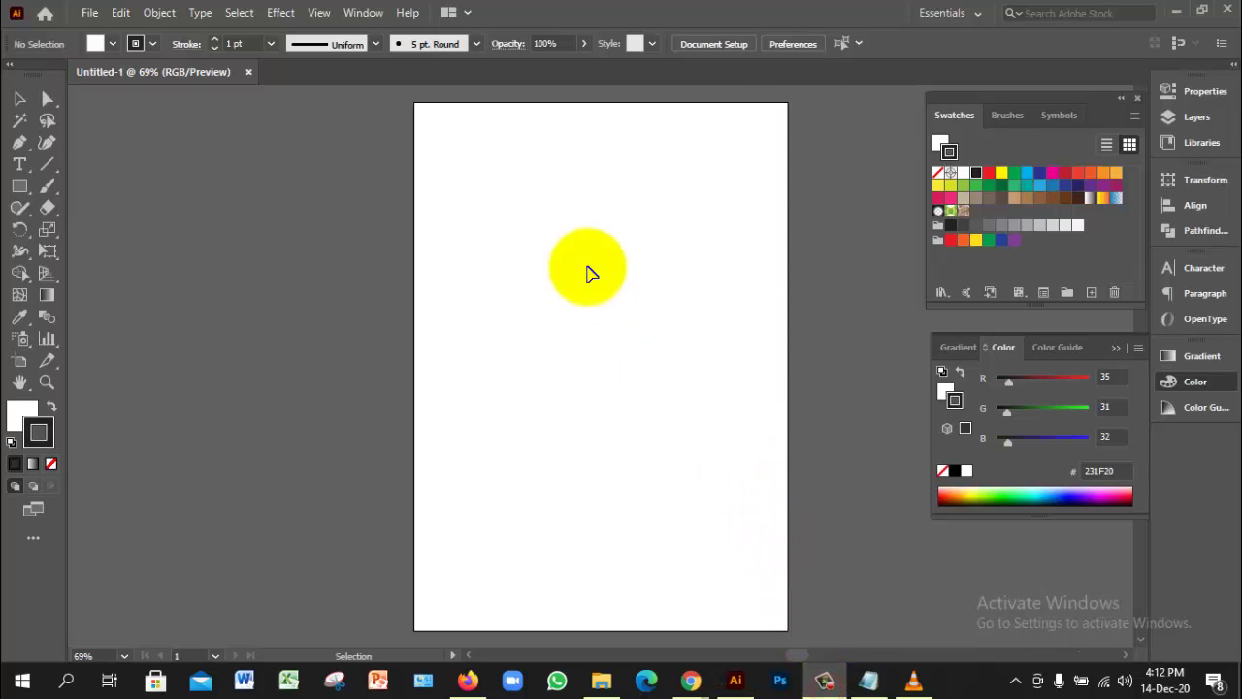
key(a)
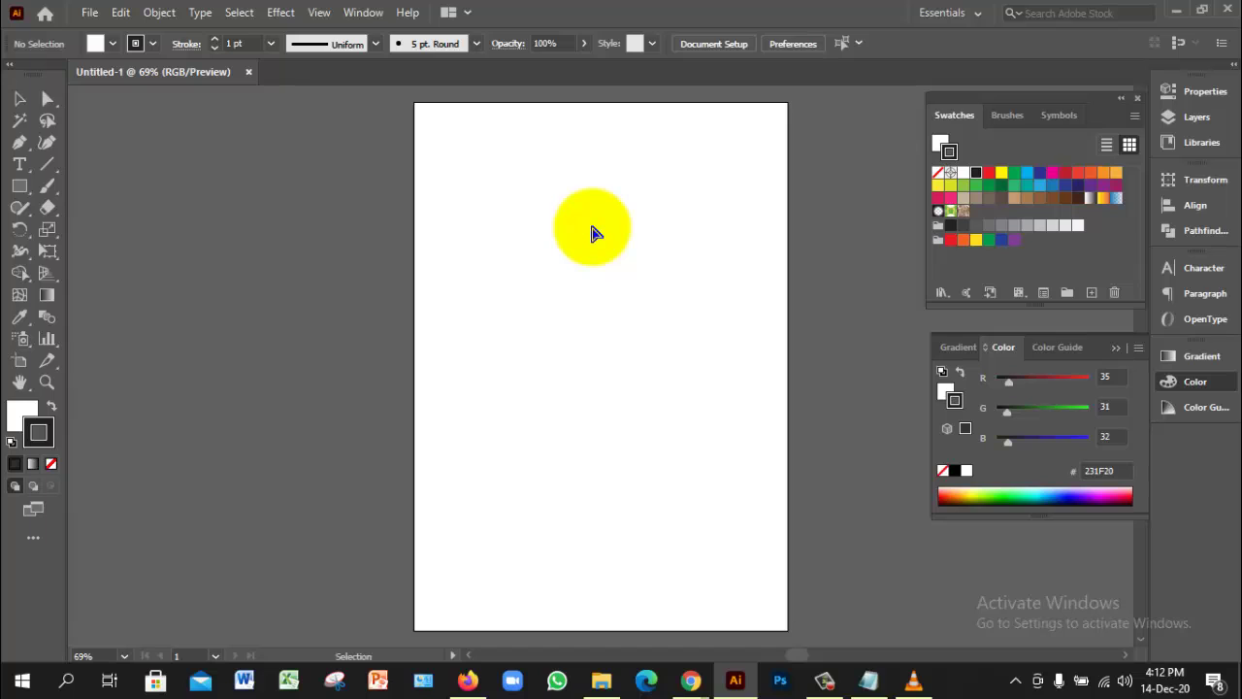
Step: Add the point text "LEDP" in the upper part of the artboard at a font size of 72 pt
key(z)
click(589, 229)
click(586, 247)
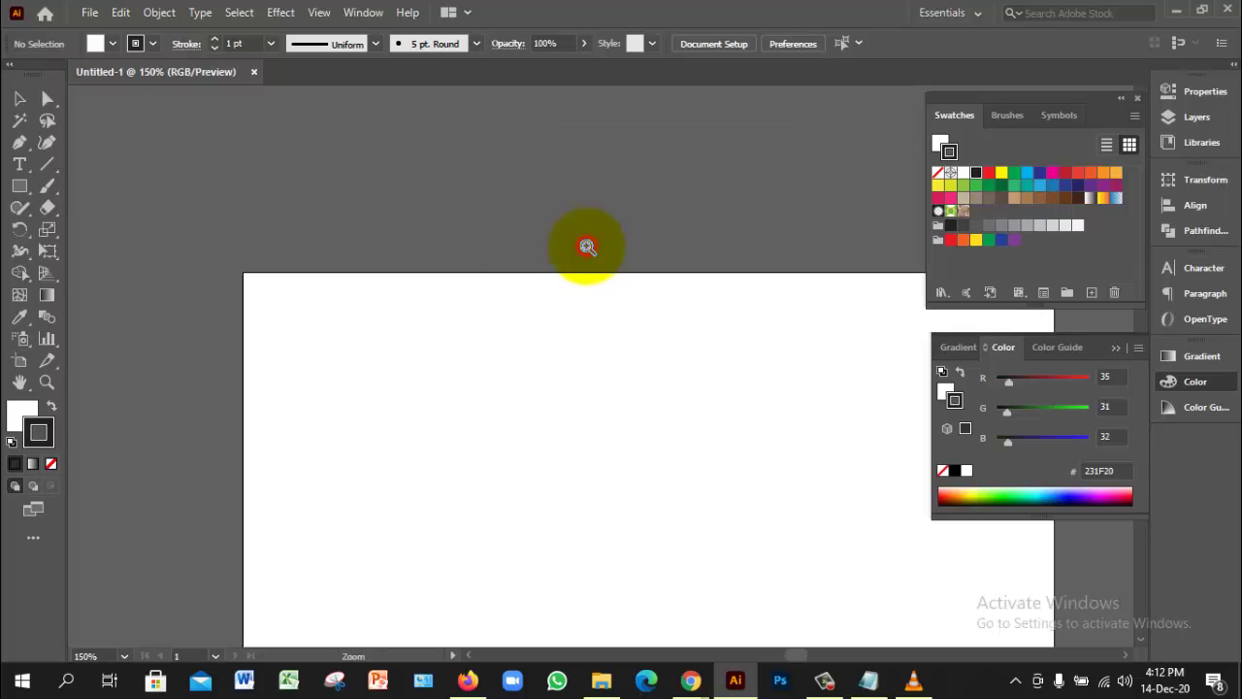
drag(628, 370, 496, 224)
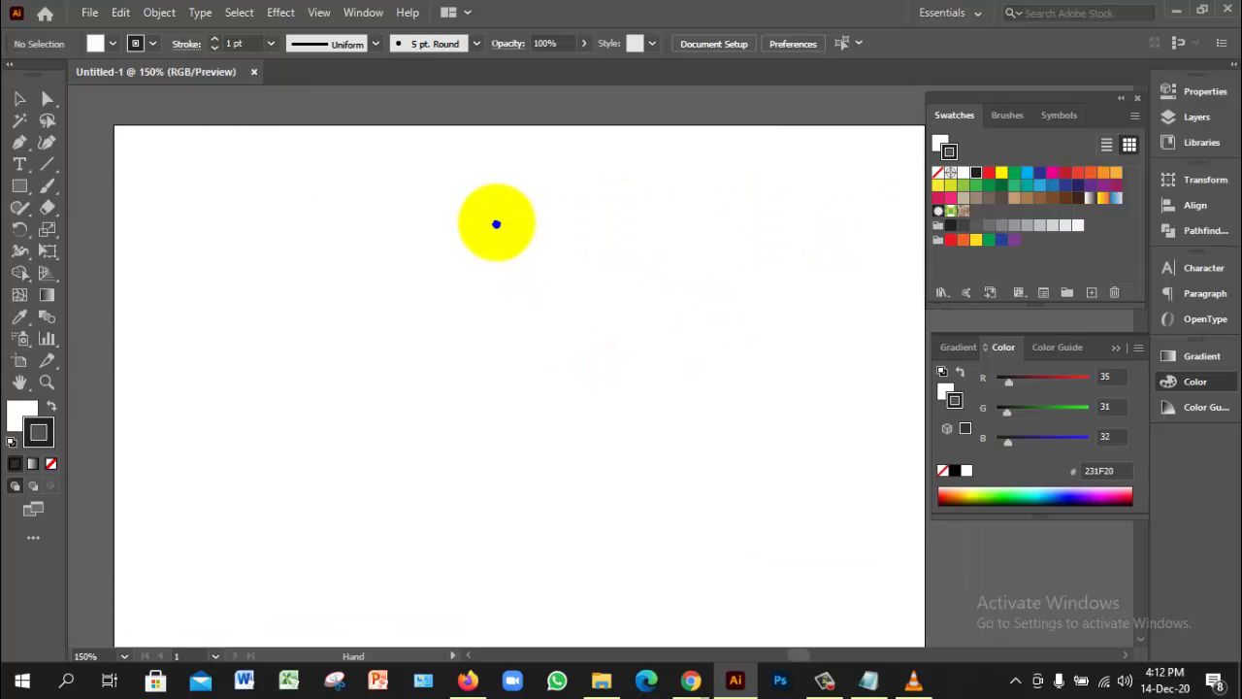
key(v)
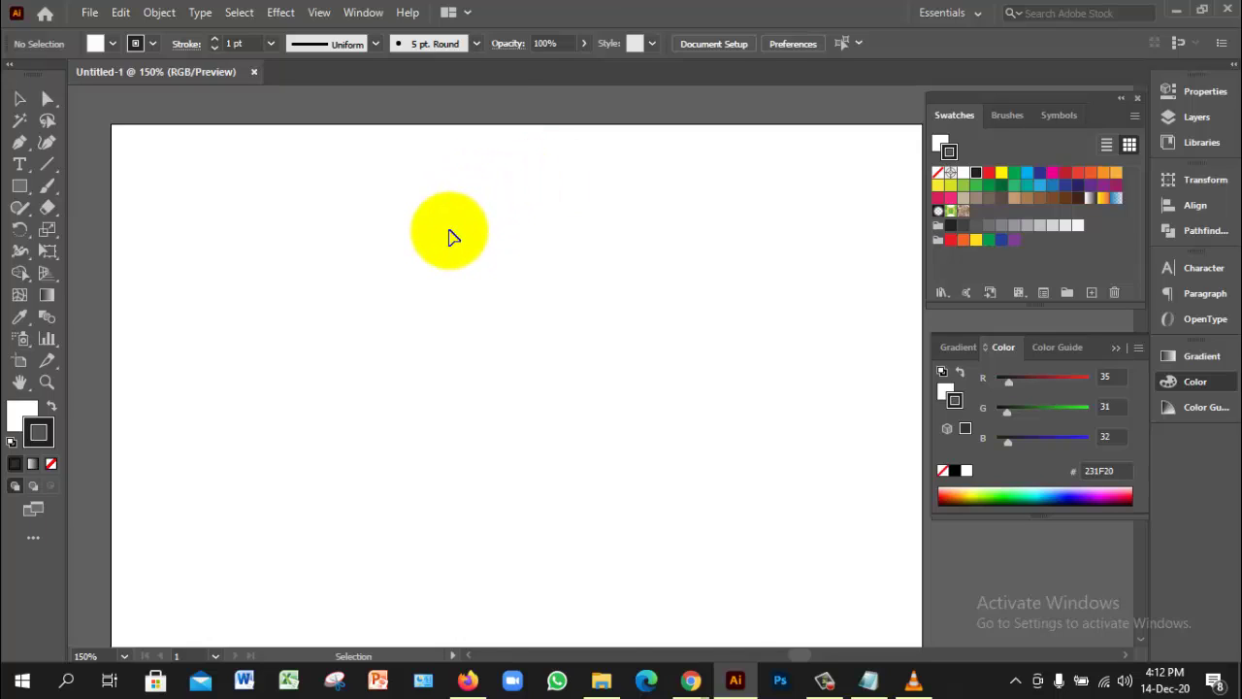
key(t)
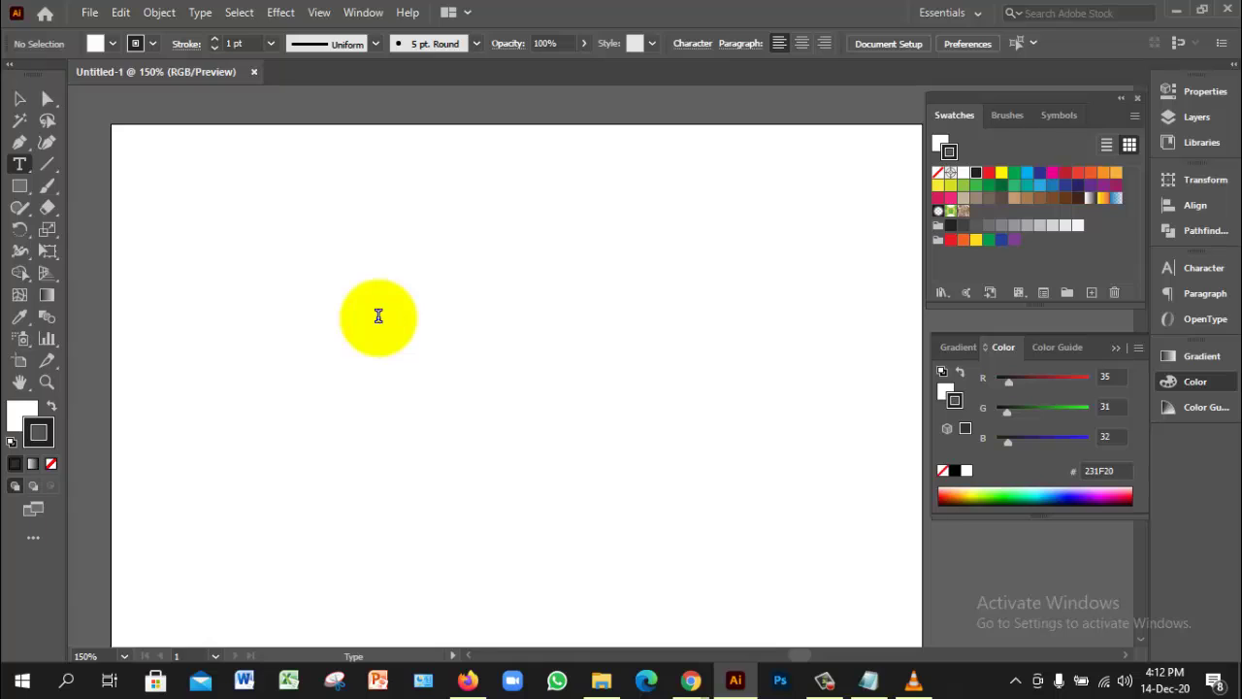
click(379, 315)
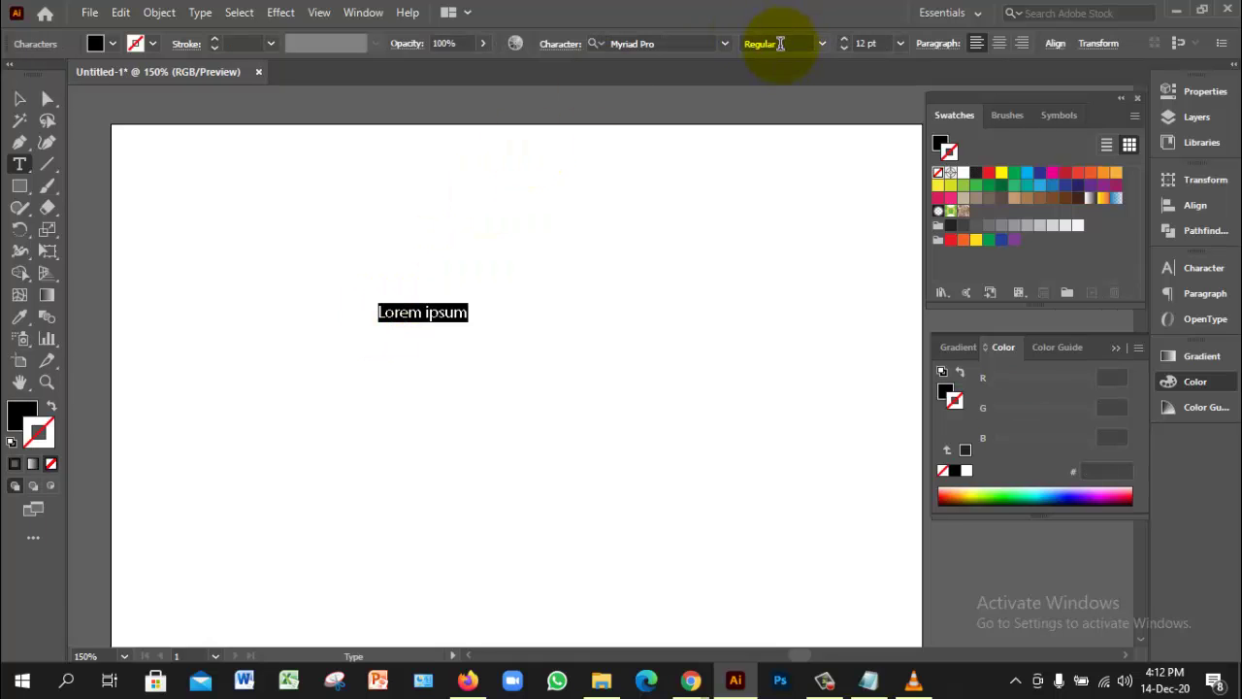
click(899, 43)
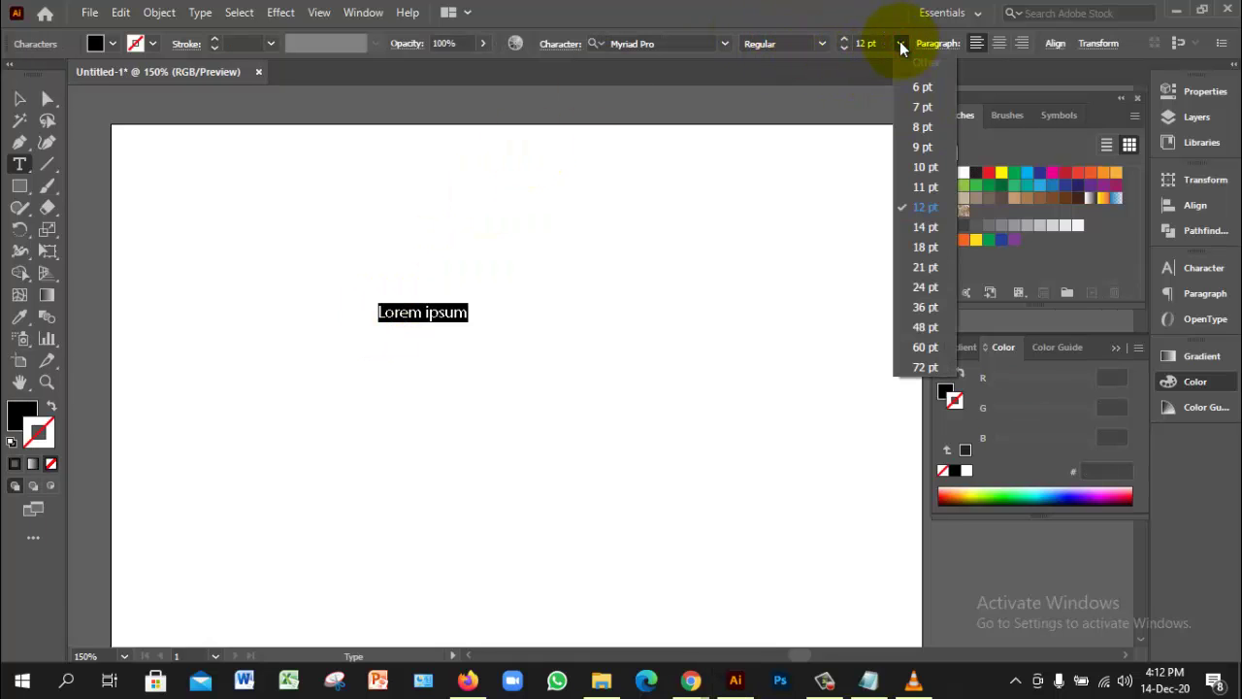
click(934, 361)
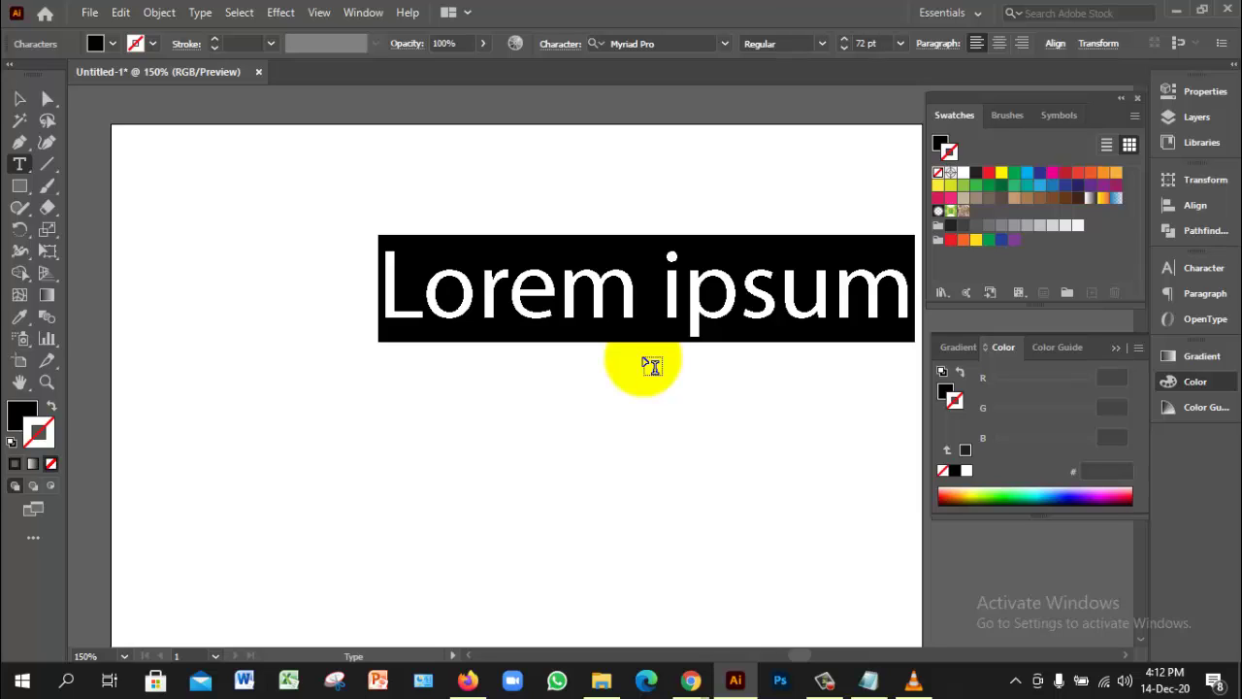
text(LEDP)
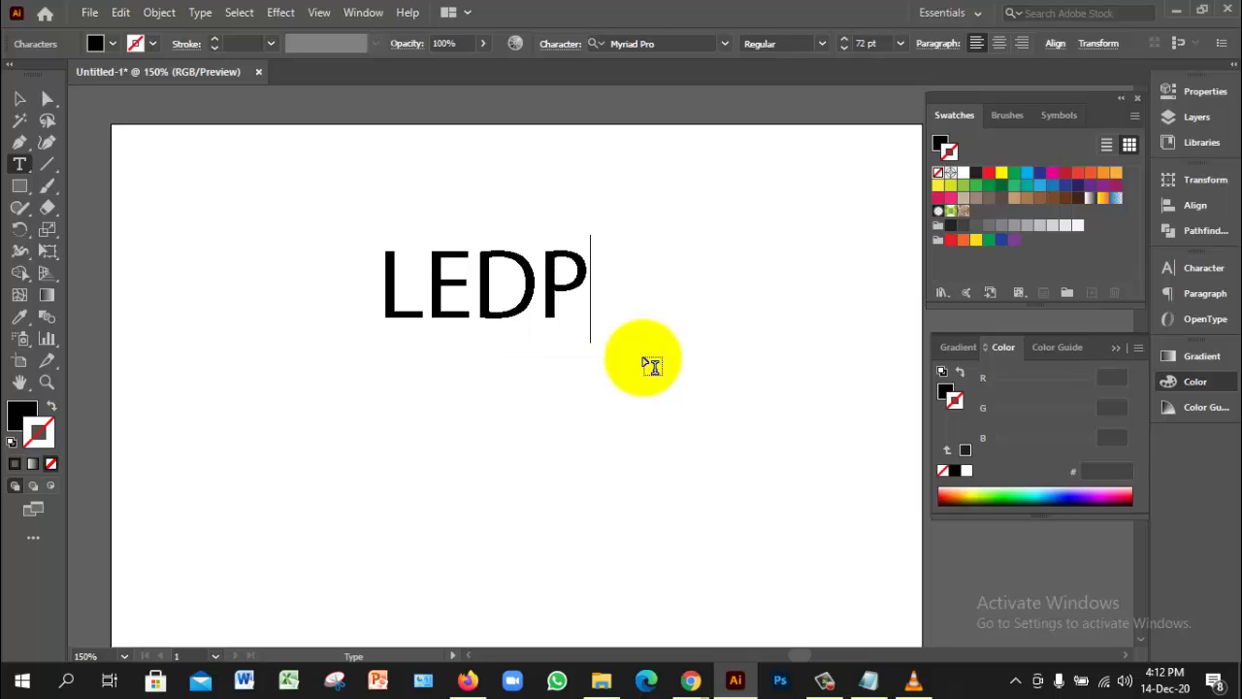
Step: Move the LEDP text slightly down and to the left on the artboard
click(19, 98)
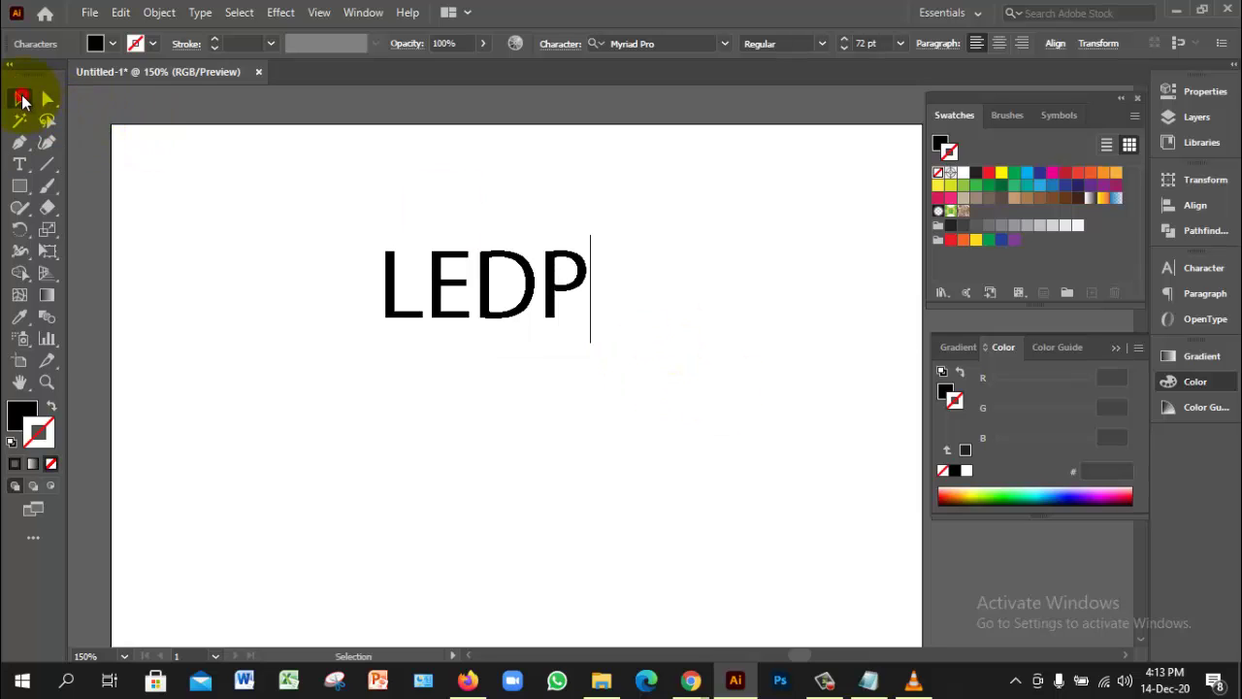
click(525, 308)
drag(544, 293, 521, 318)
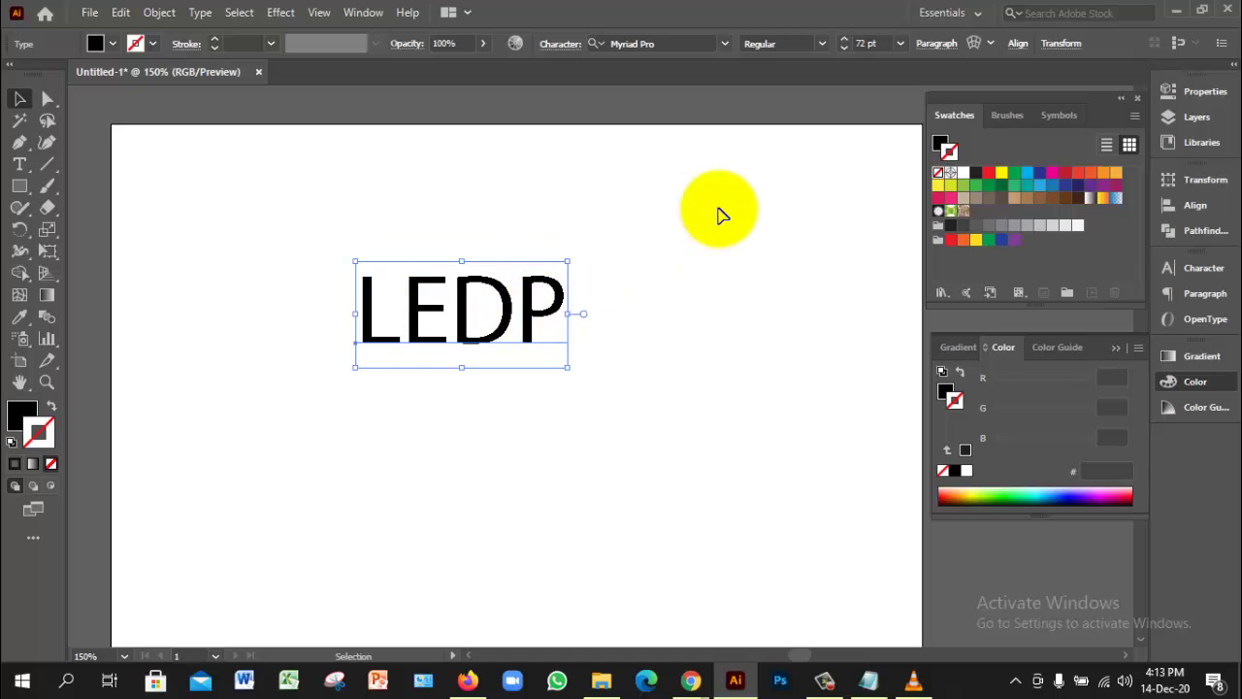
Step: Set the font of the LEDP text to Berlin Sans FB Demi Bold and deselect it
click(724, 43)
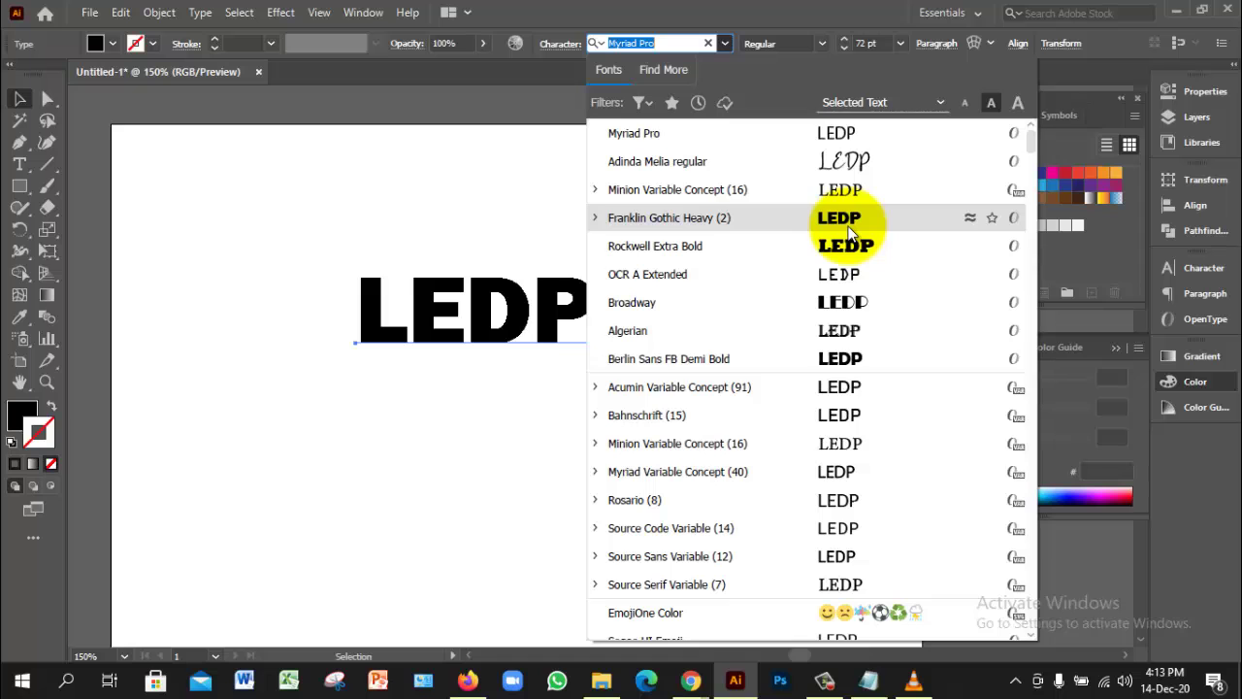
scroll(848, 227, down, 7)
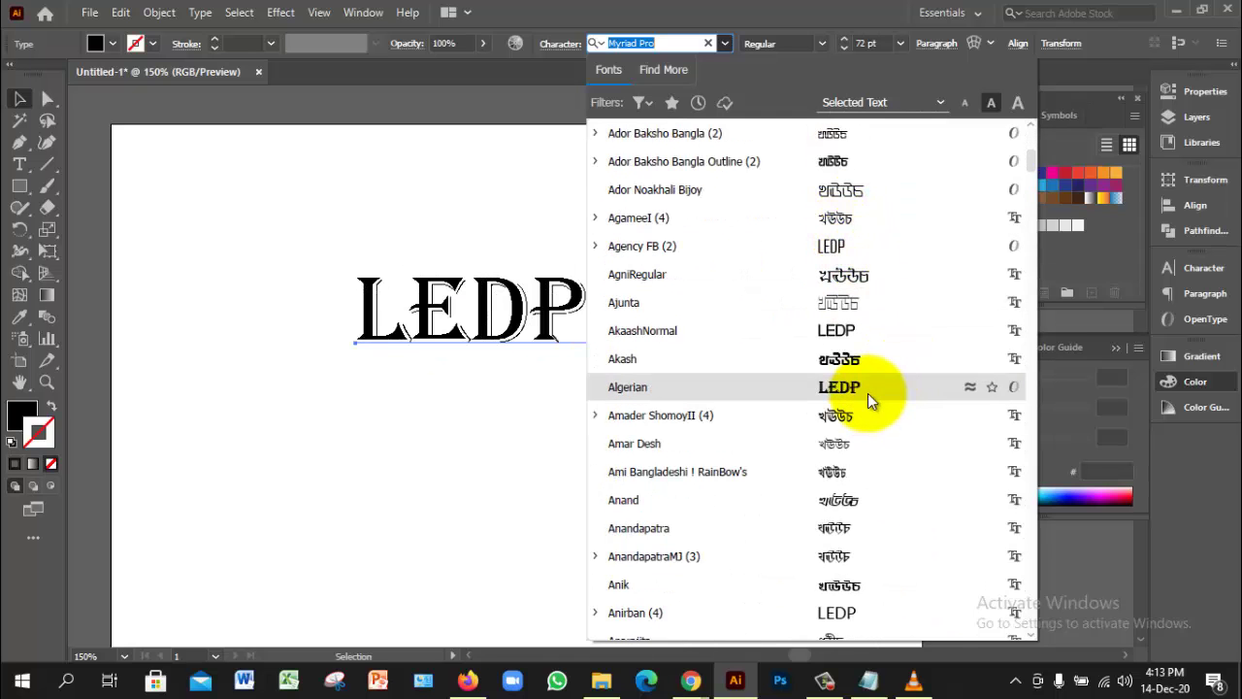
scroll(868, 393, down, 5)
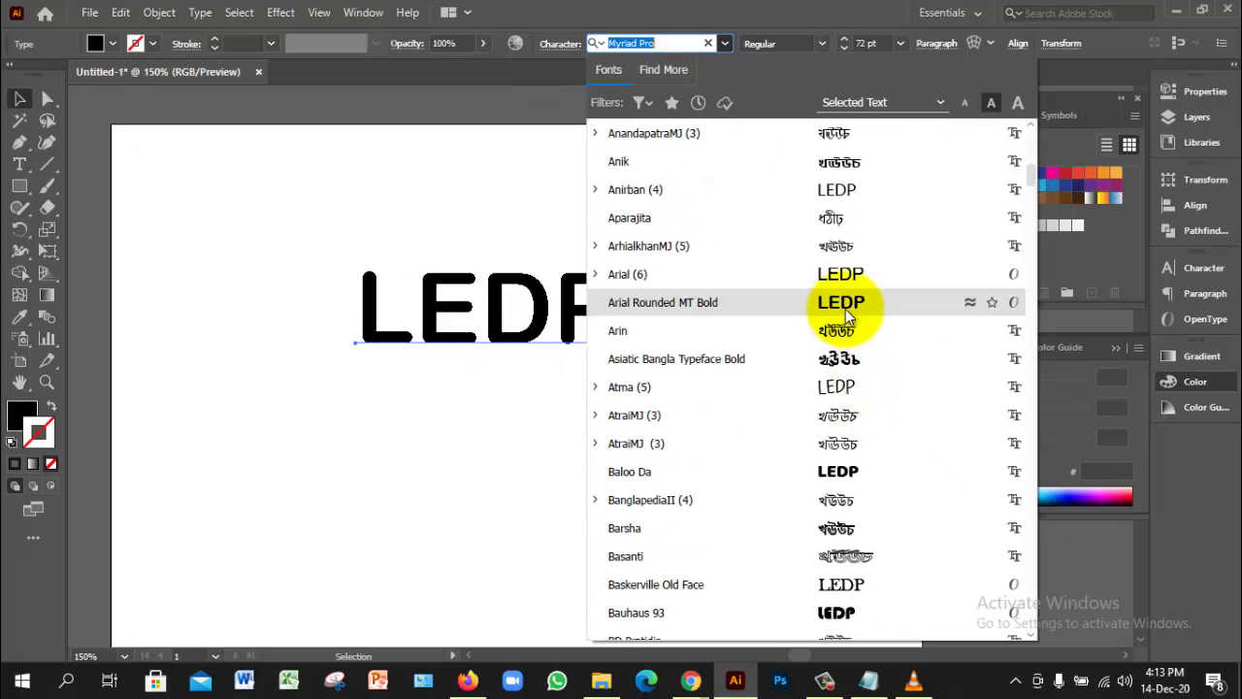
scroll(861, 405, down, 1)
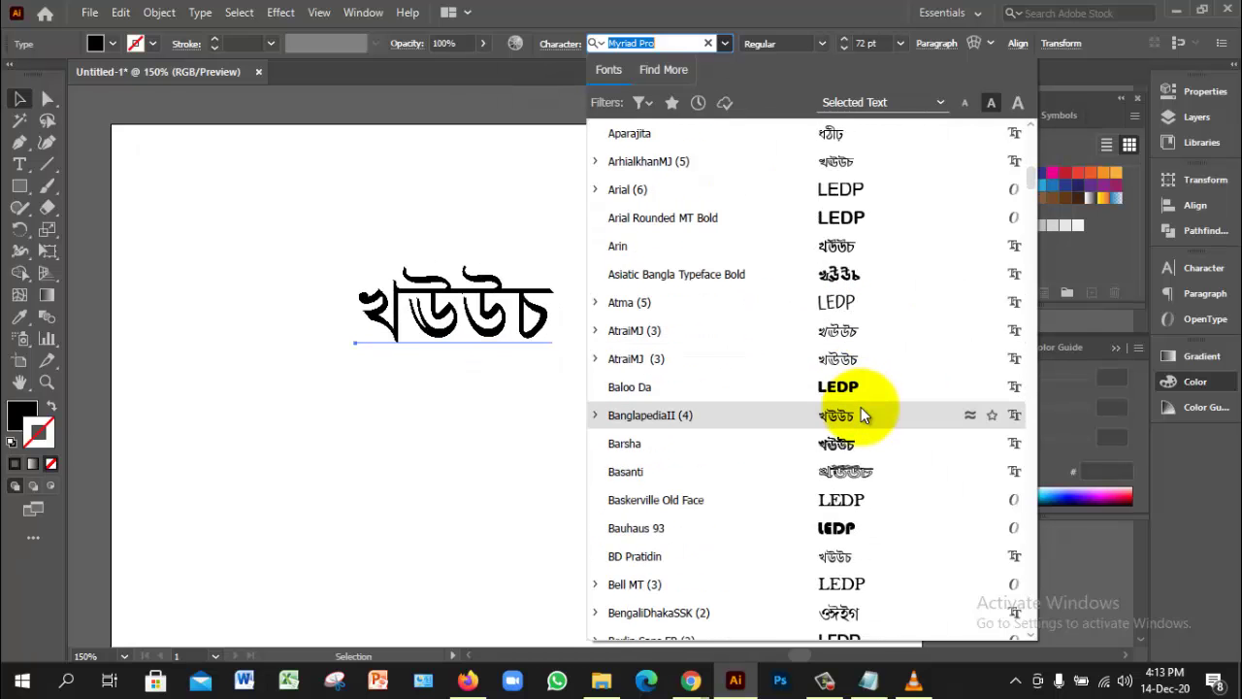
scroll(860, 406, down, 3)
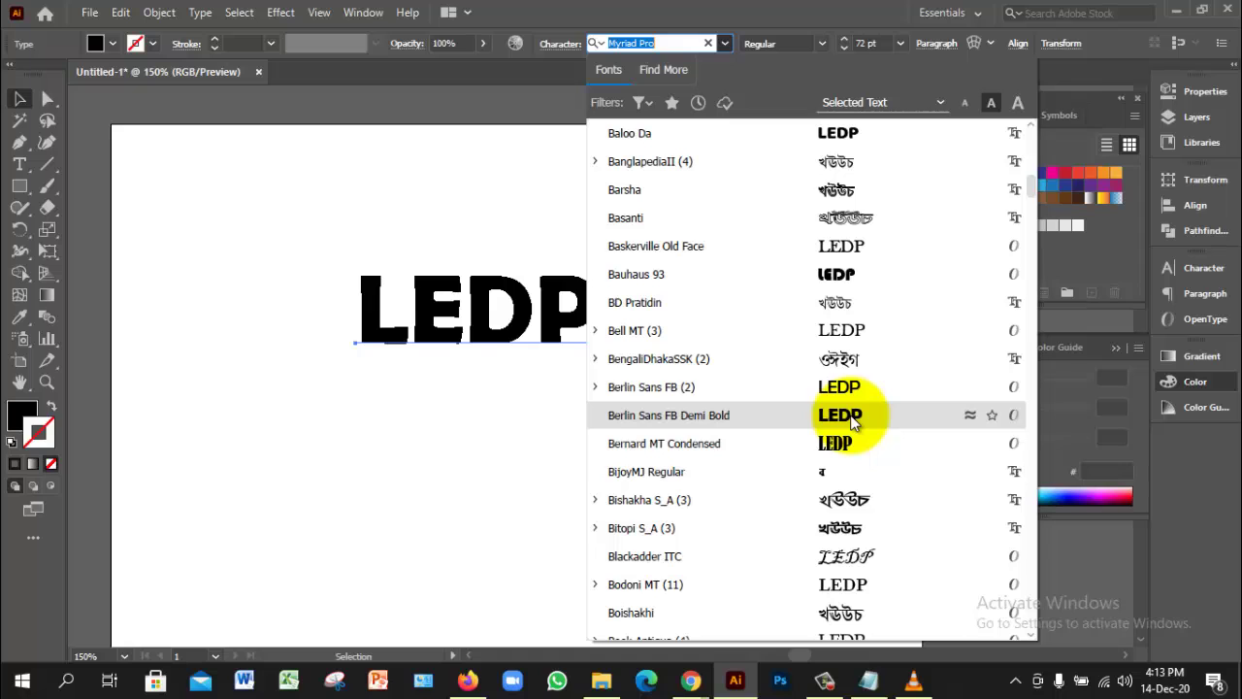
click(852, 418)
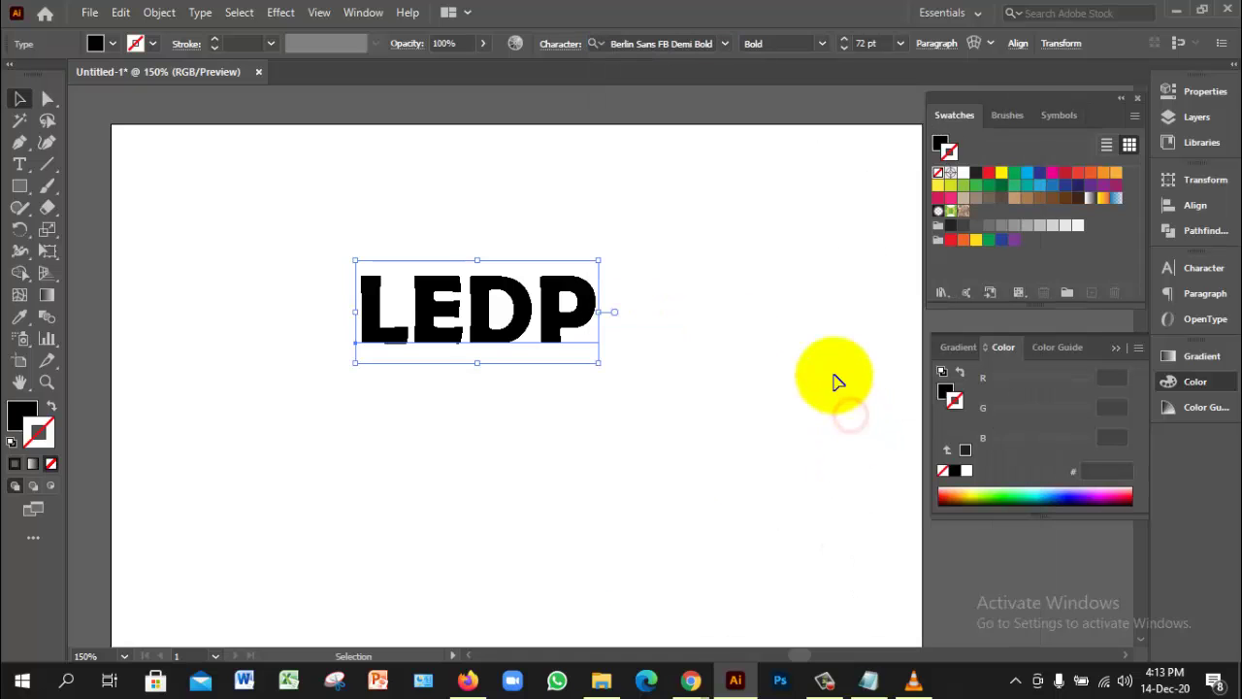
click(696, 345)
Step: Scale the LEDP text up proportionally around its center to about 103 pt
scroll(541, 355, up, 1)
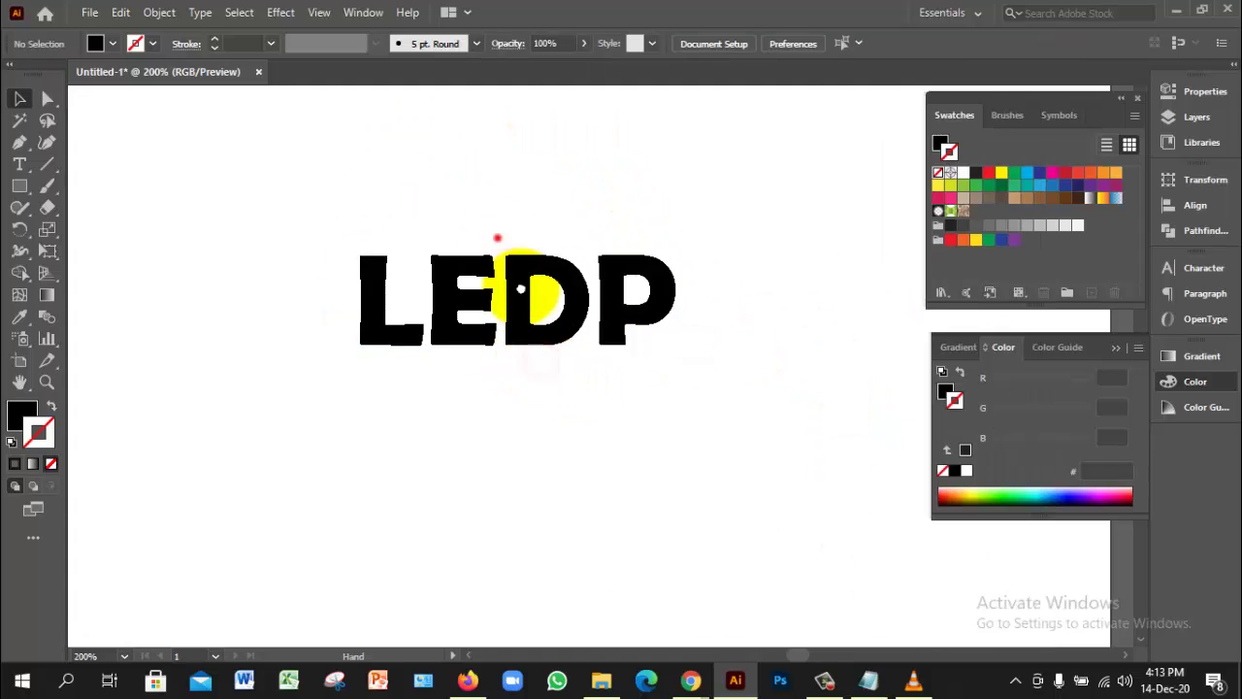
drag(514, 286, 611, 377)
click(632, 384)
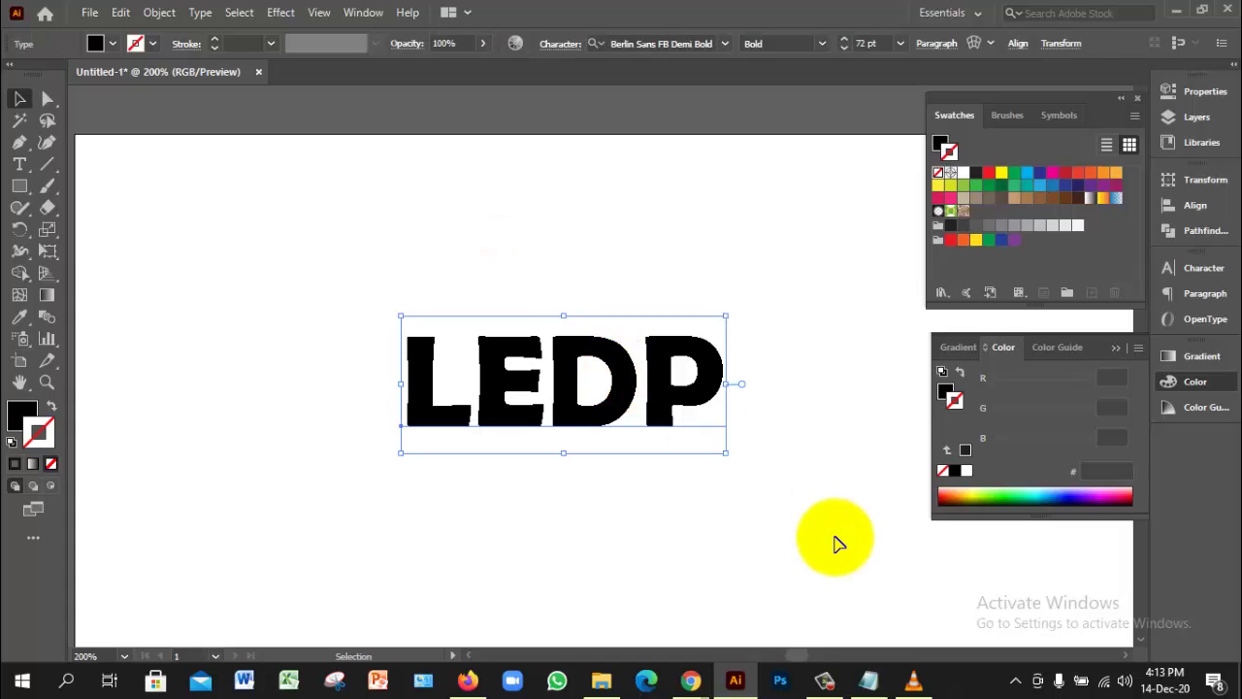
drag(723, 453, 785, 515)
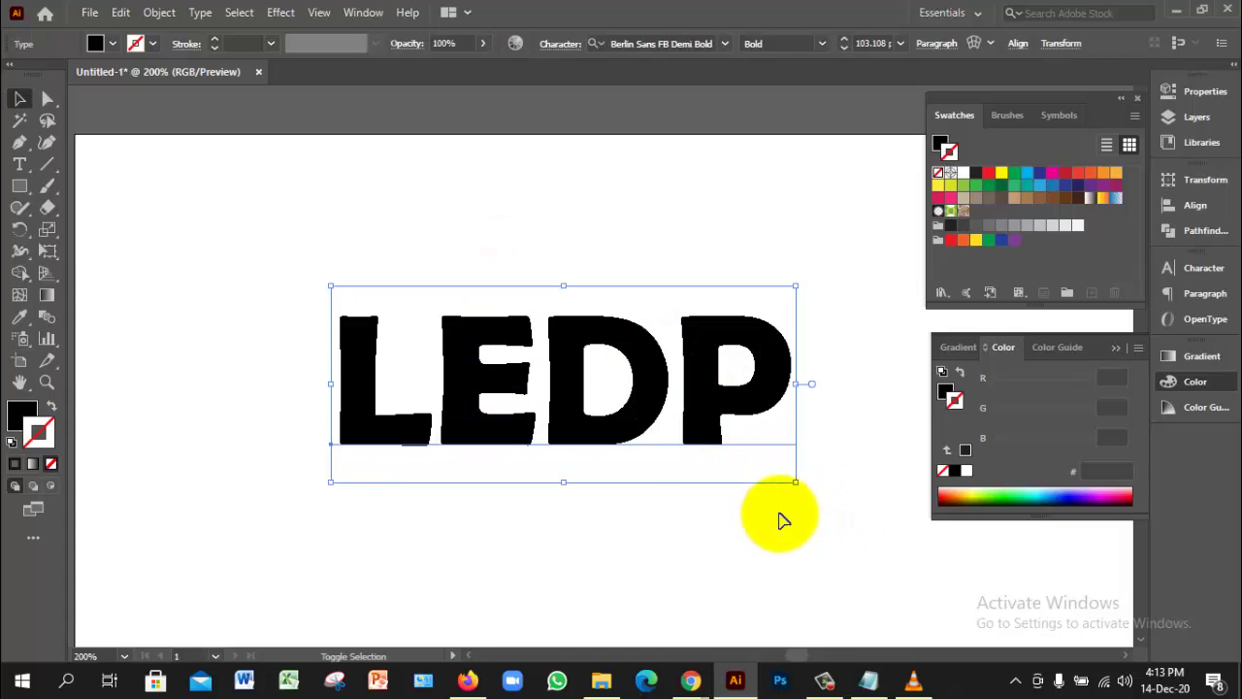
click(755, 547)
Step: Convert the LEDP text to outlines and select the resulting group of letters
click(709, 408)
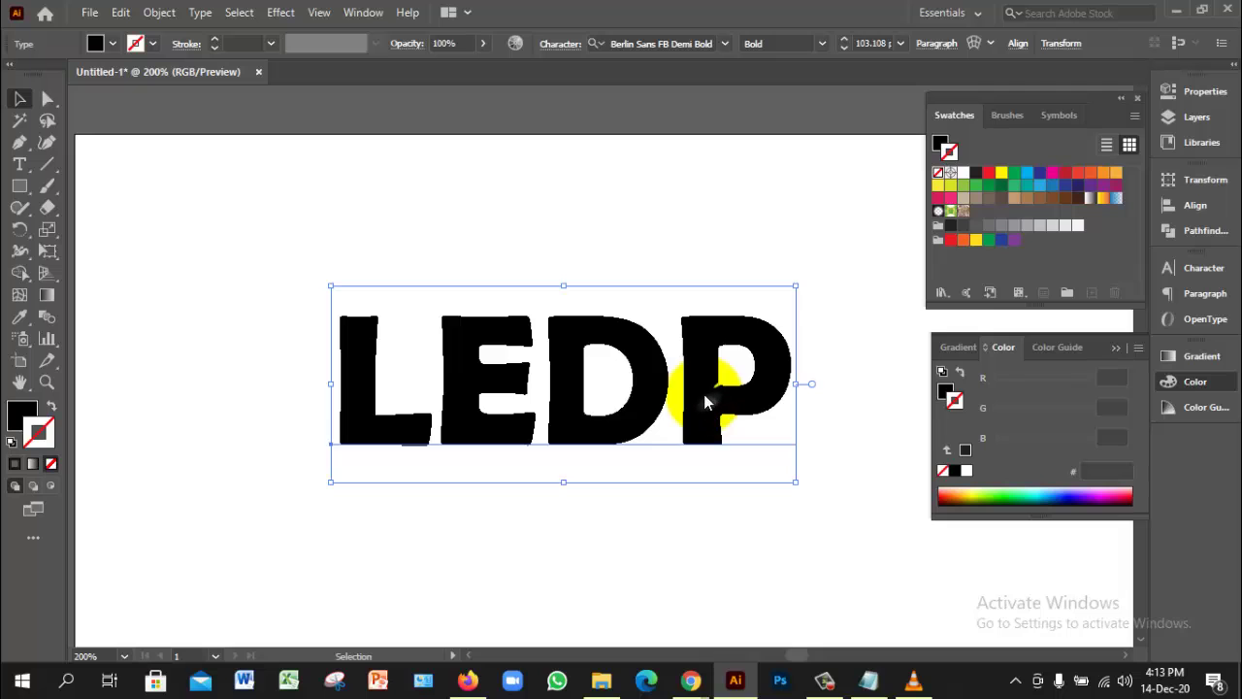
right_click(704, 394)
click(784, 143)
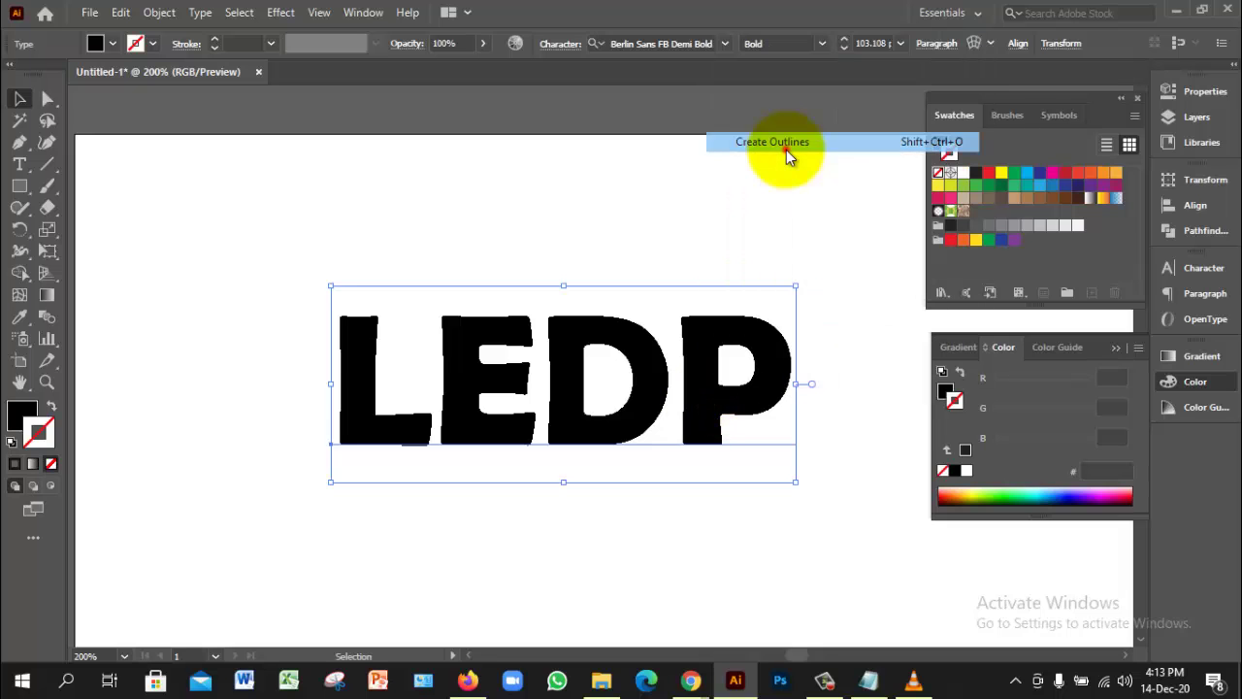
click(770, 494)
click(715, 411)
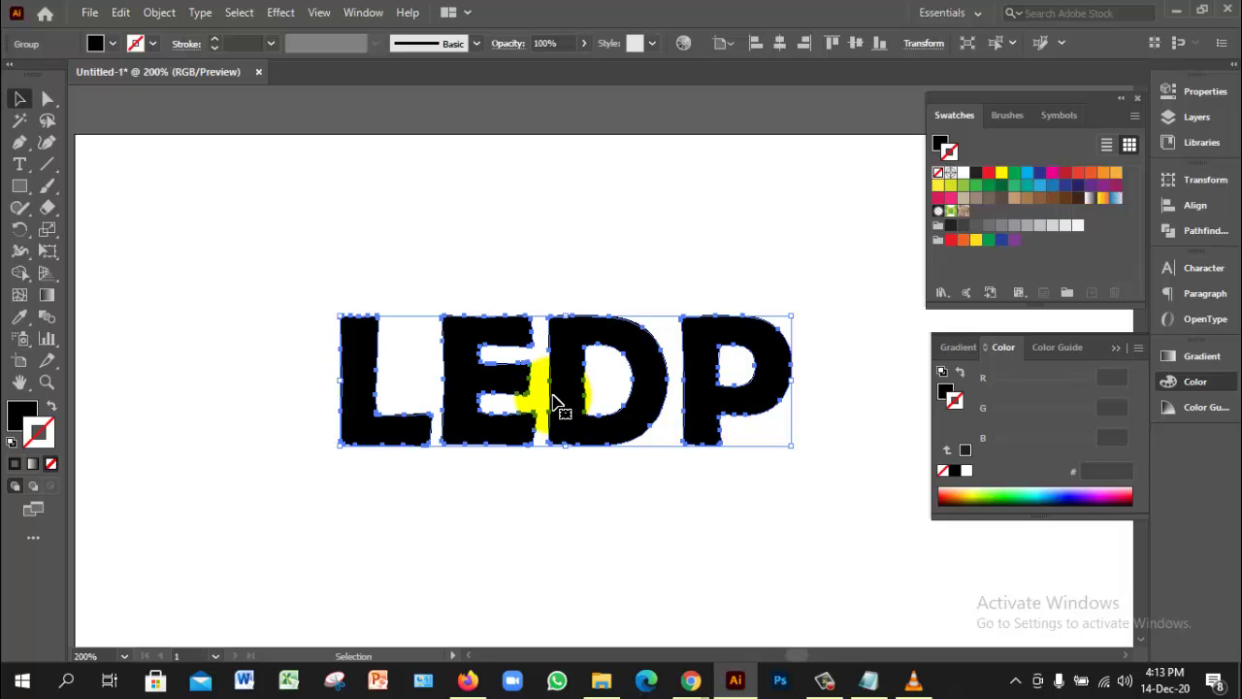
Step: Ungroup the outlined LEDP letters and deselect them
click(595, 468)
click(575, 432)
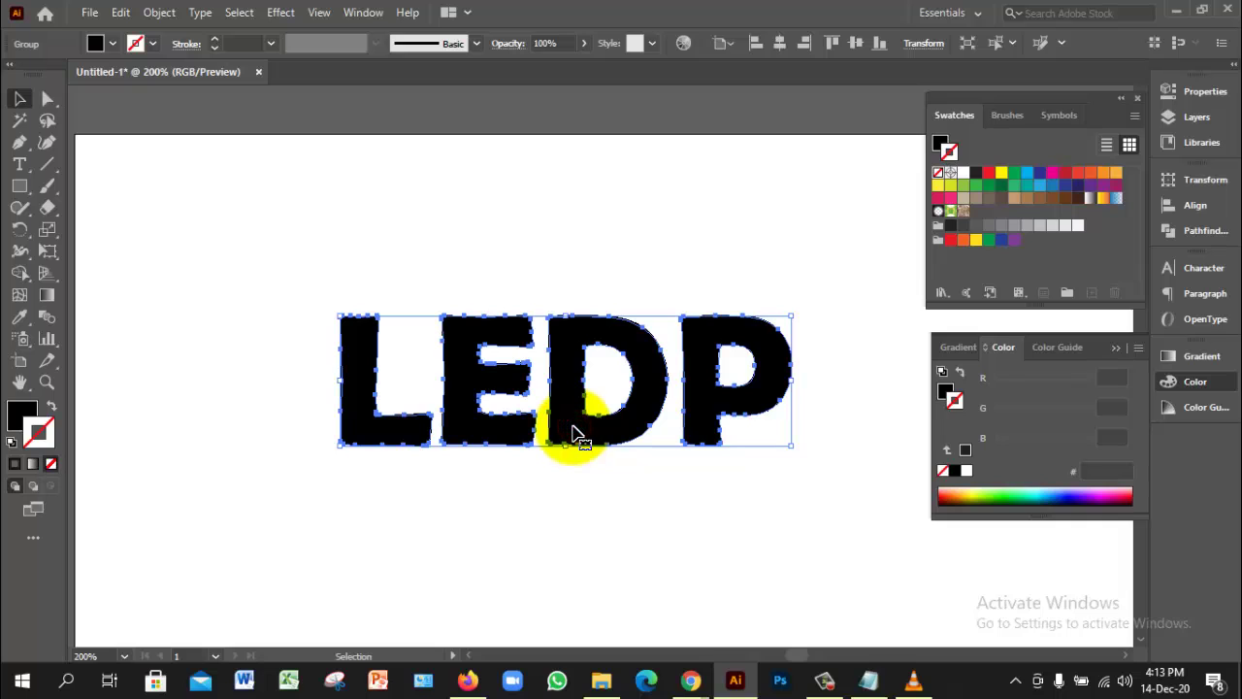
right_click(575, 433)
click(628, 257)
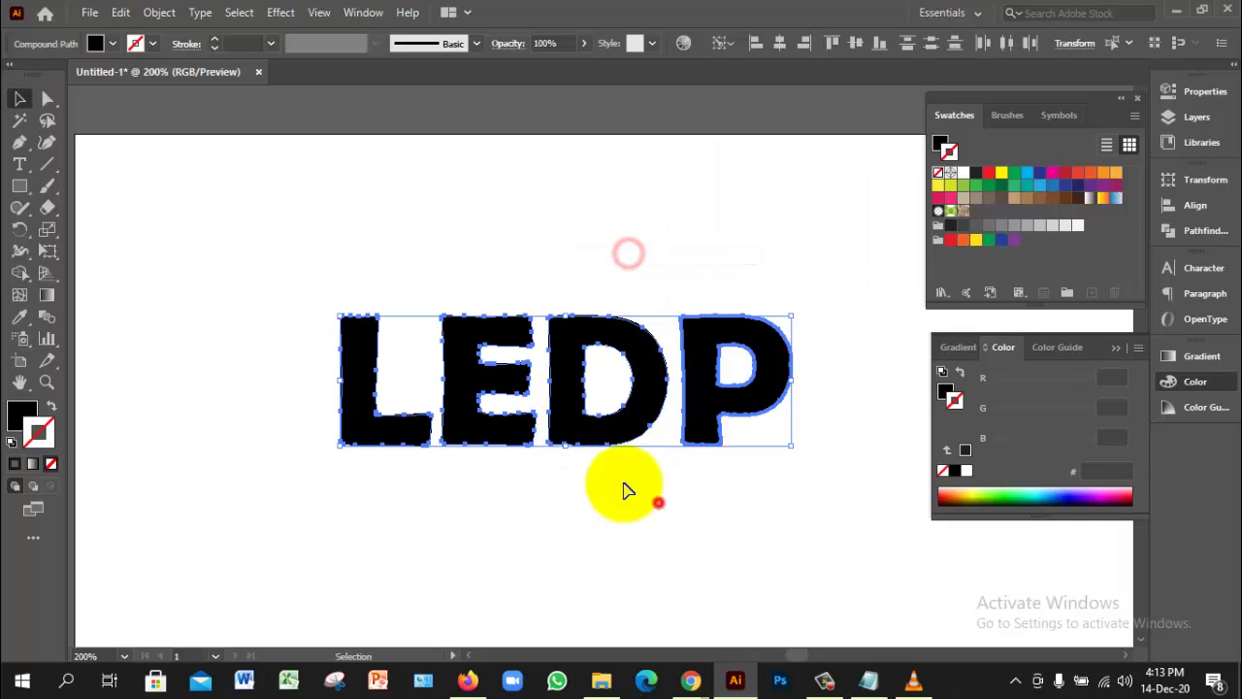
click(659, 503)
Step: Select the letters L, E, D and P one after another to check that they are separate shapes
click(402, 423)
click(479, 433)
click(569, 430)
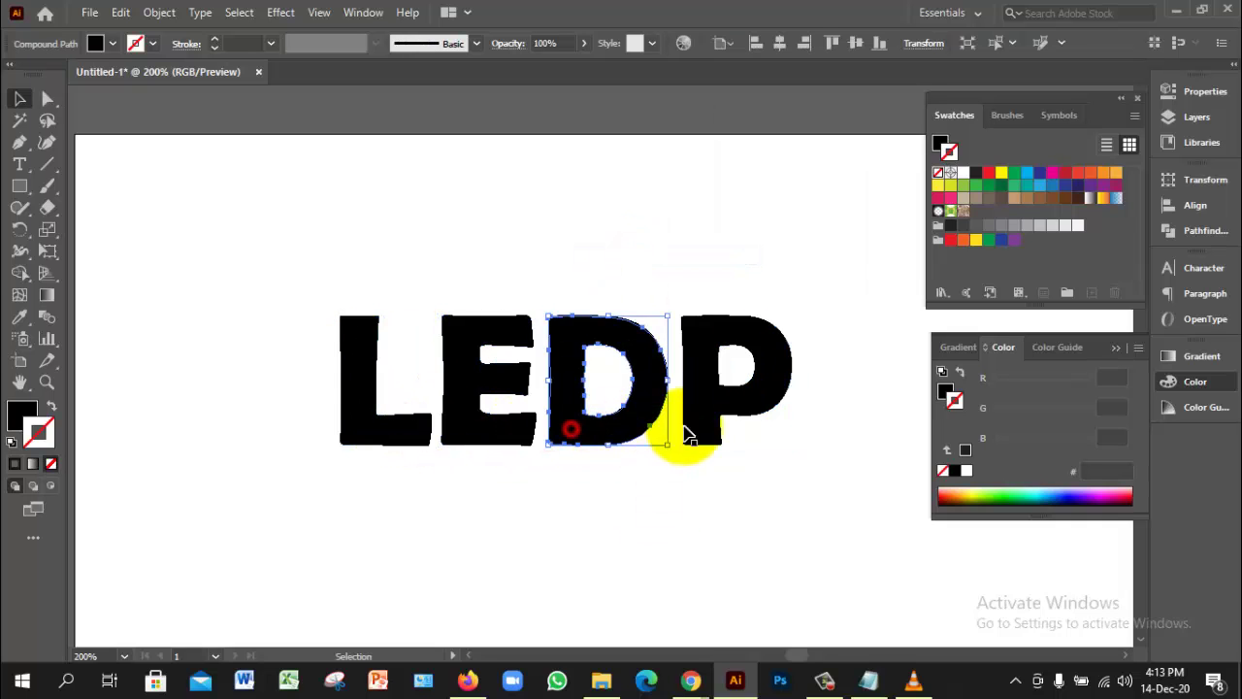
click(734, 423)
click(763, 533)
Step: Group the four LEDP letters and move the group slightly down and to the left
drag(596, 420, 777, 498)
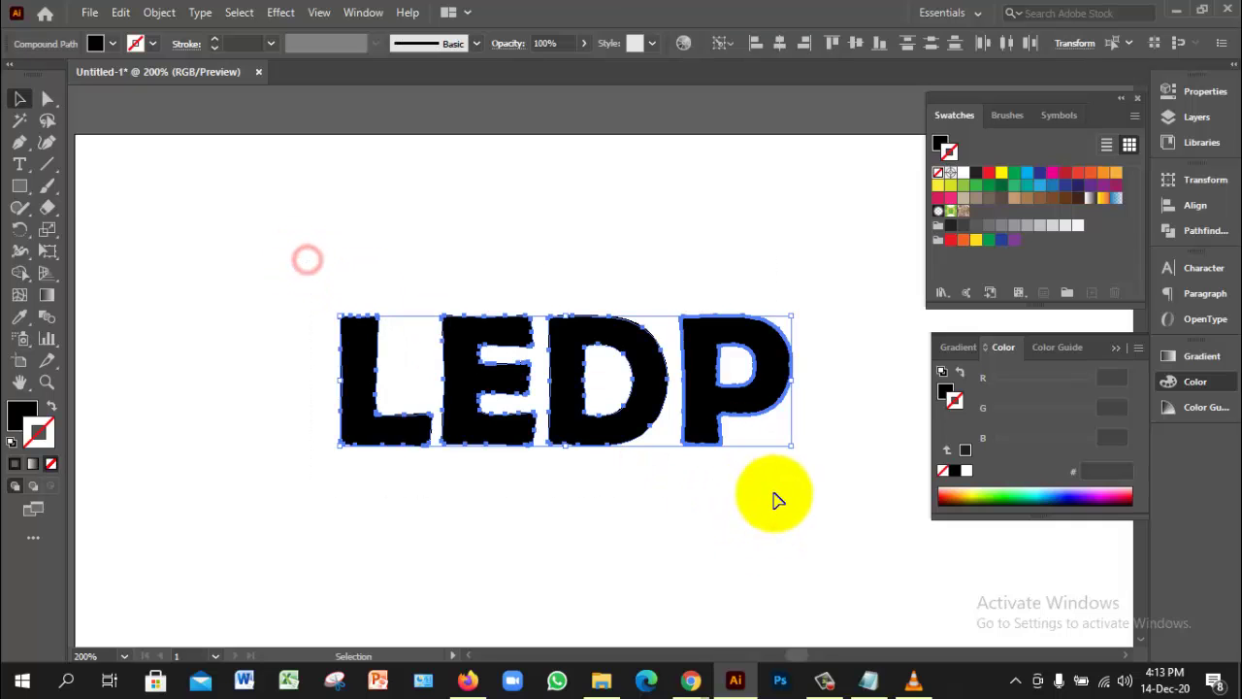
key(ctrl+g)
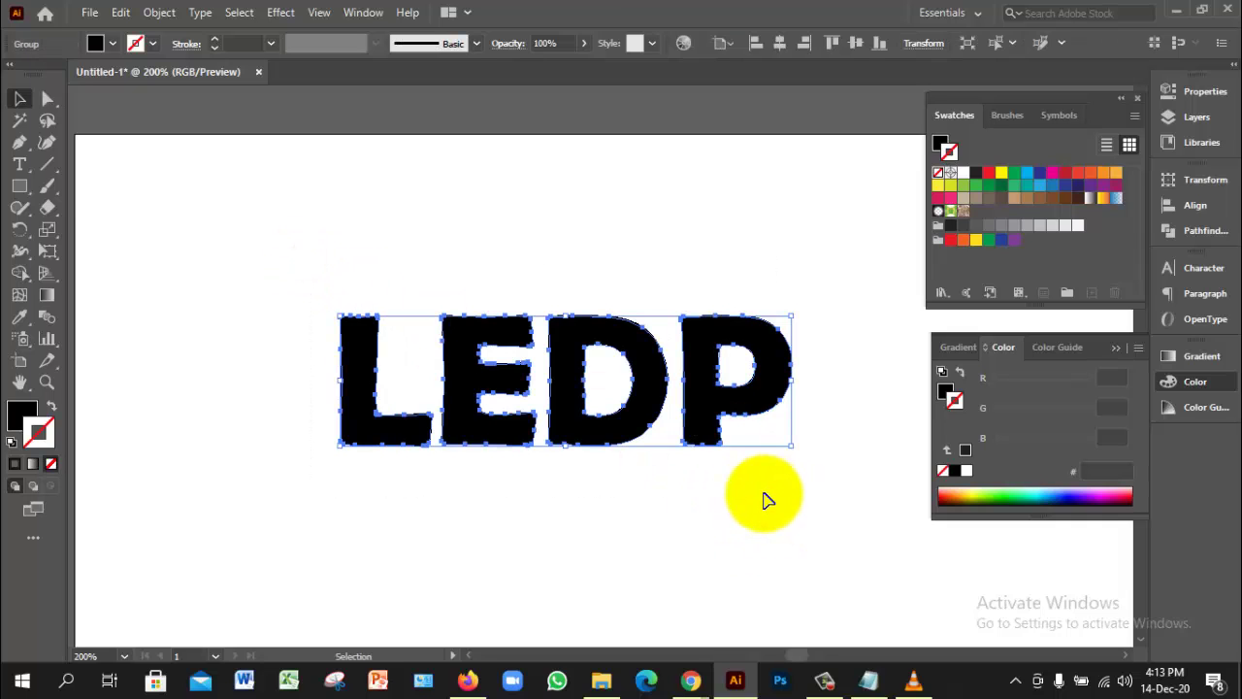
click(764, 494)
click(718, 412)
mouse_move(718, 413)
mouse_down()
mouse_move(698, 424)
mouse_move(712, 436)
mouse_move(704, 425)
mouse_up()
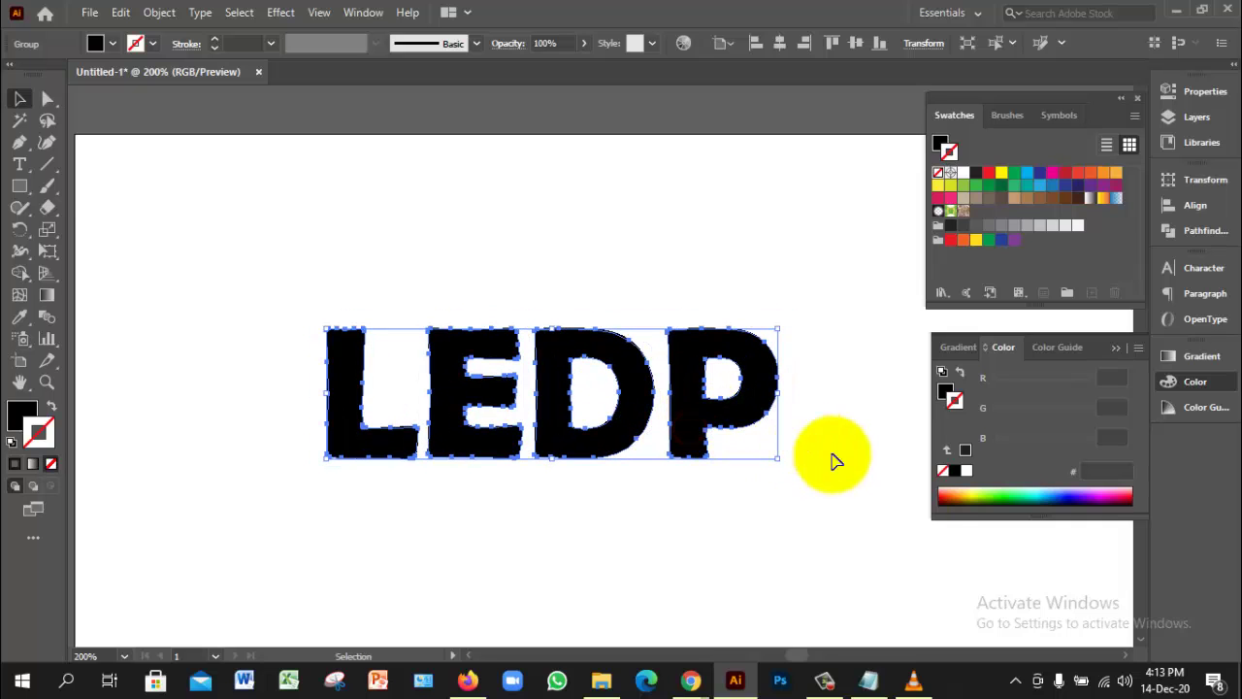
click(160, 19)
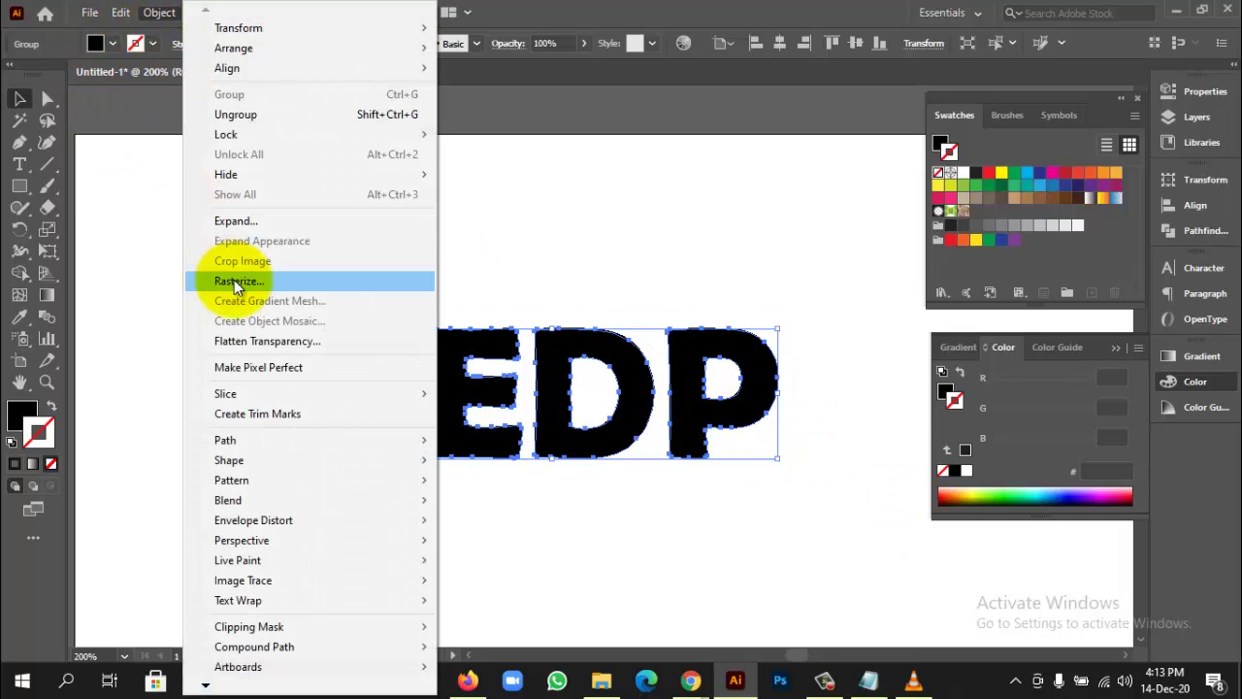
mouse_move(238, 443)
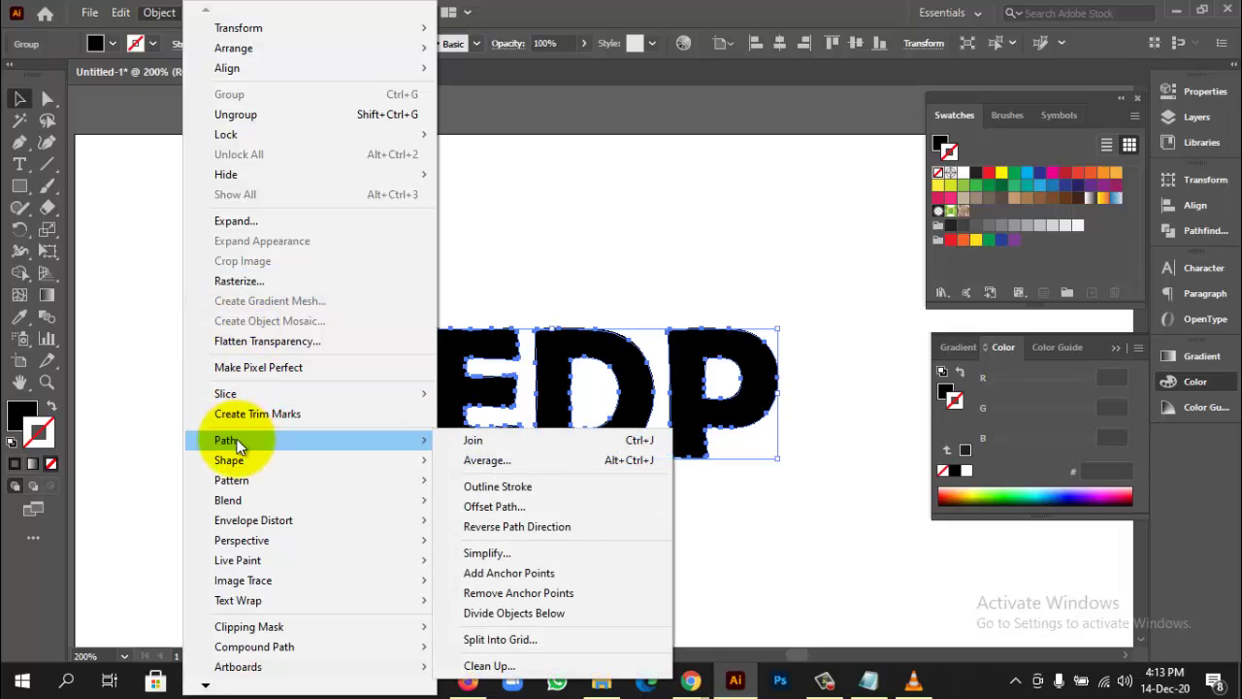
click(490, 509)
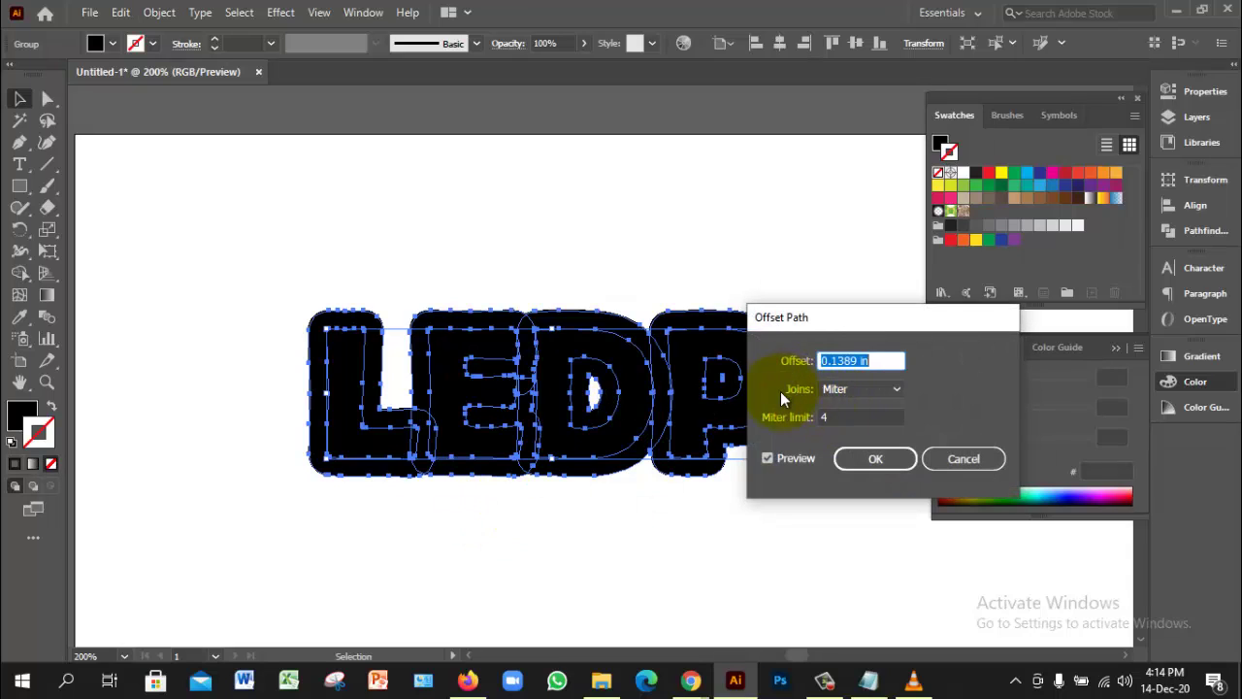
click(967, 459)
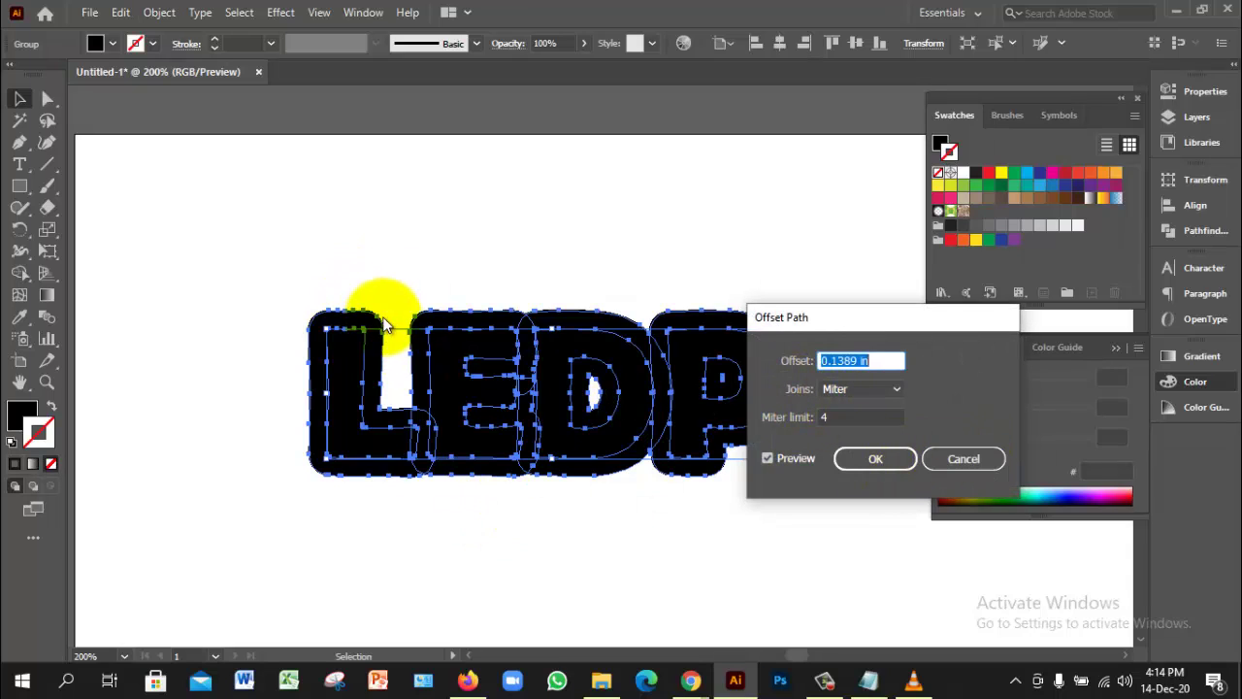
click(977, 459)
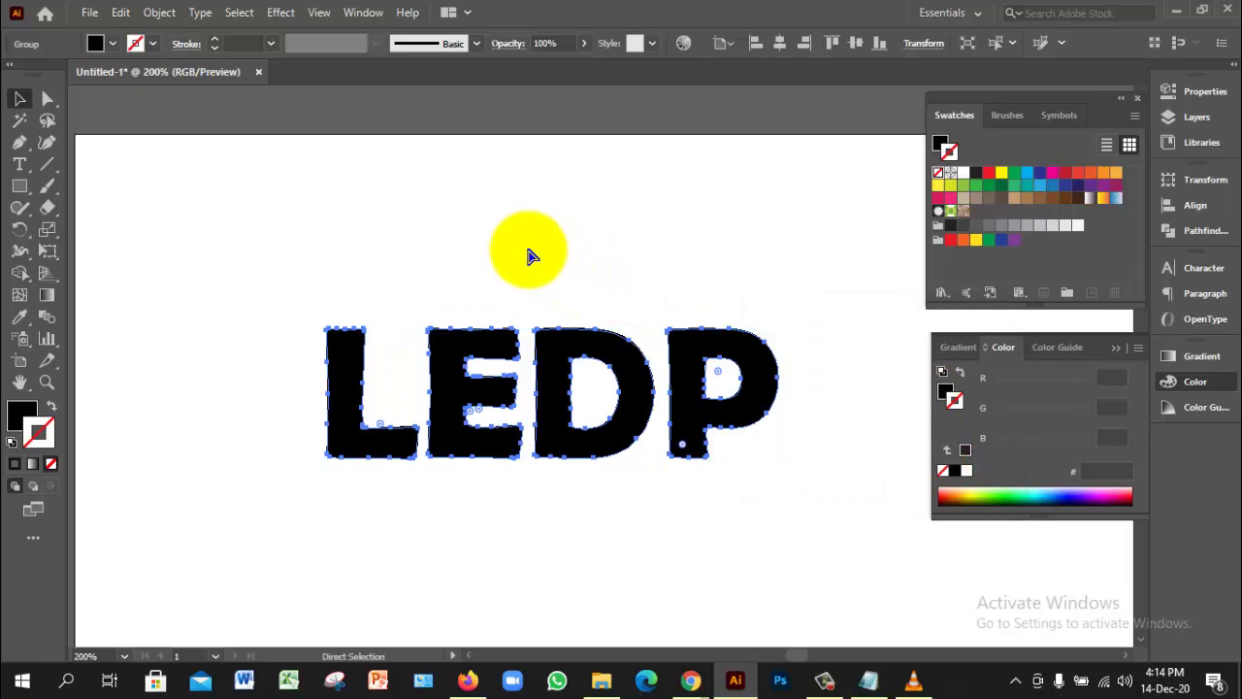
Step: Show the rulers and set their units to pixels
key(ctrl+r)
right_click(479, 99)
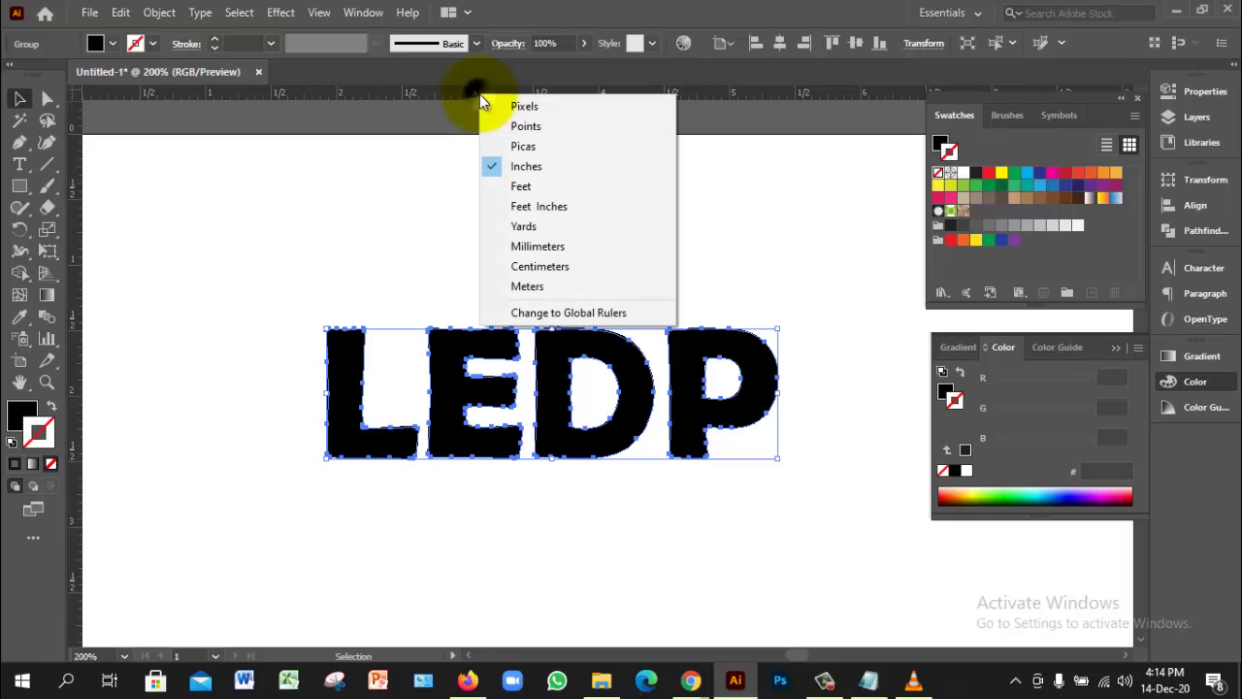
click(529, 106)
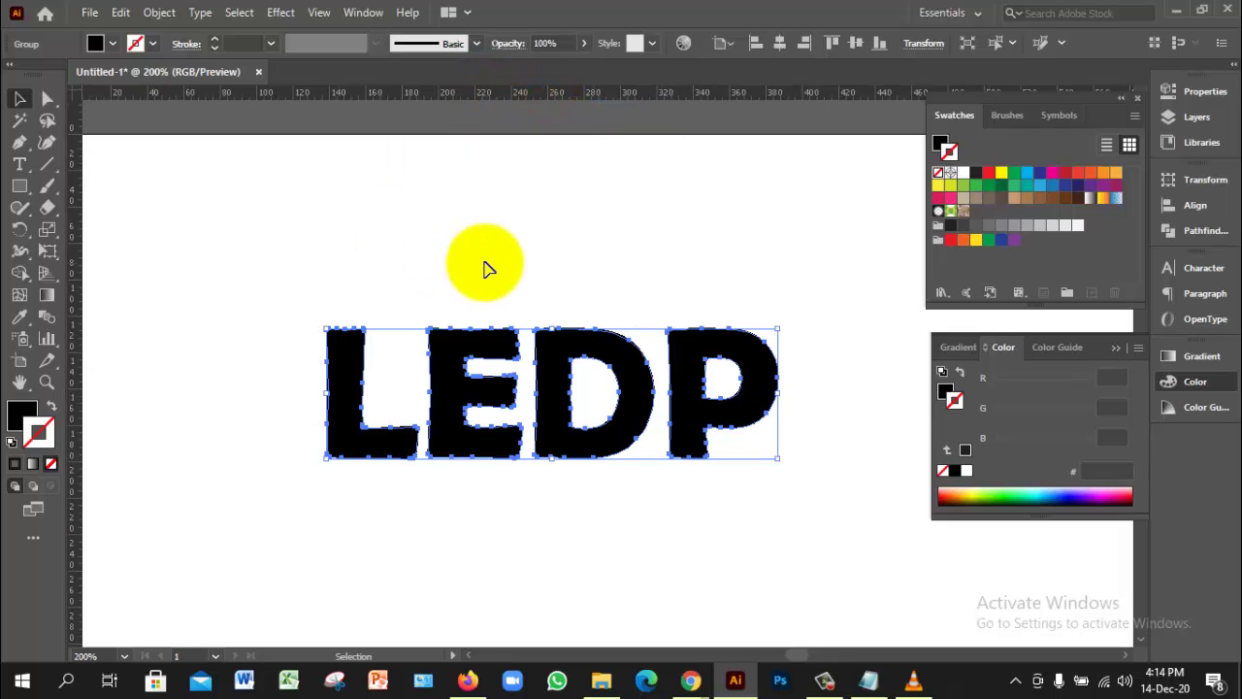
Step: Offset the paths of the LEDP group by 6 px with Miter joins and a miter limit of 4
click(158, 13)
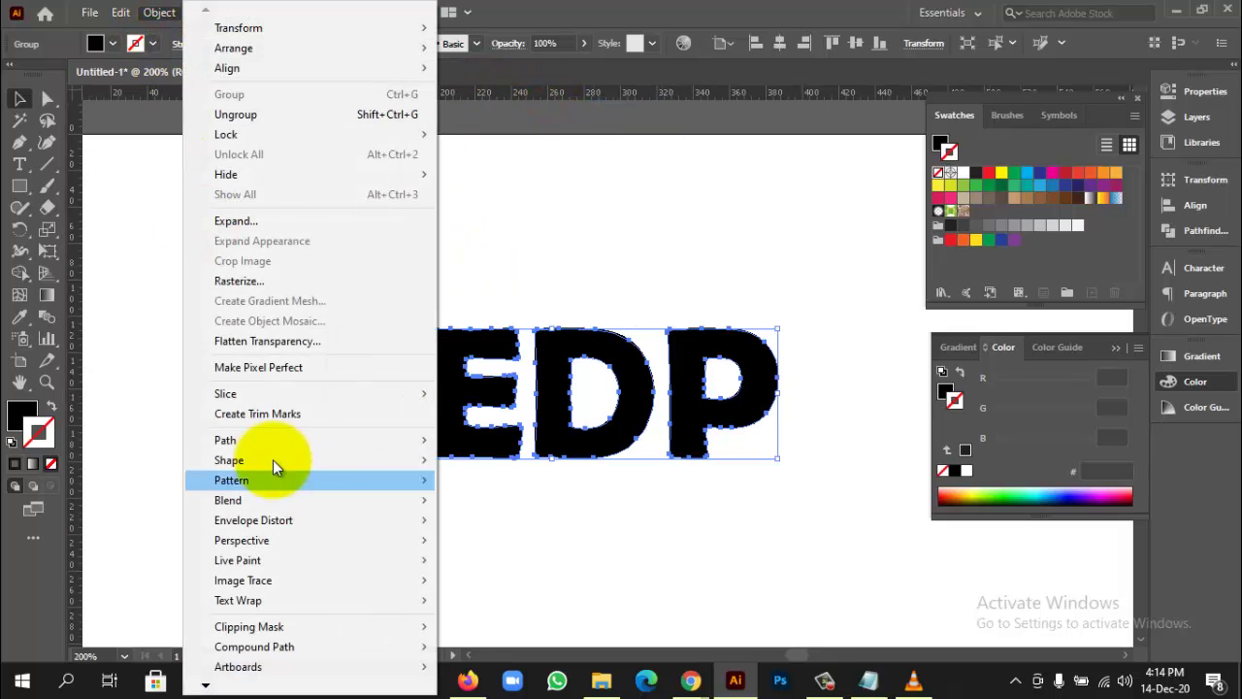
mouse_move(258, 445)
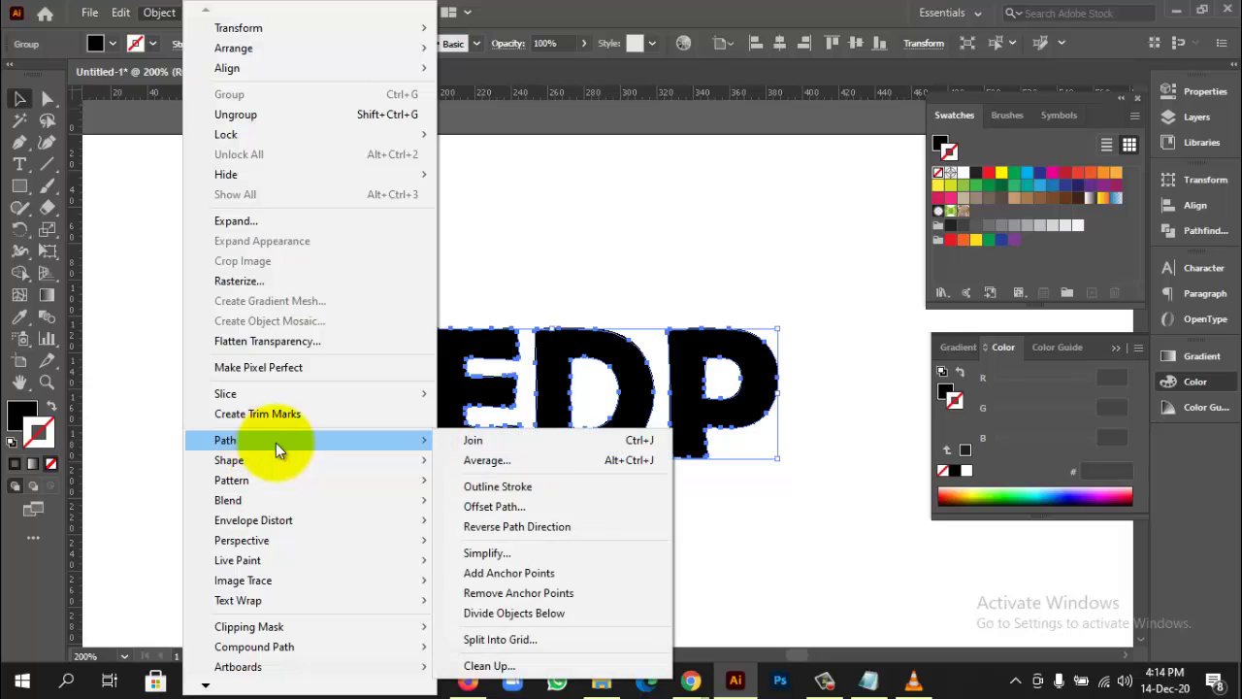
click(519, 503)
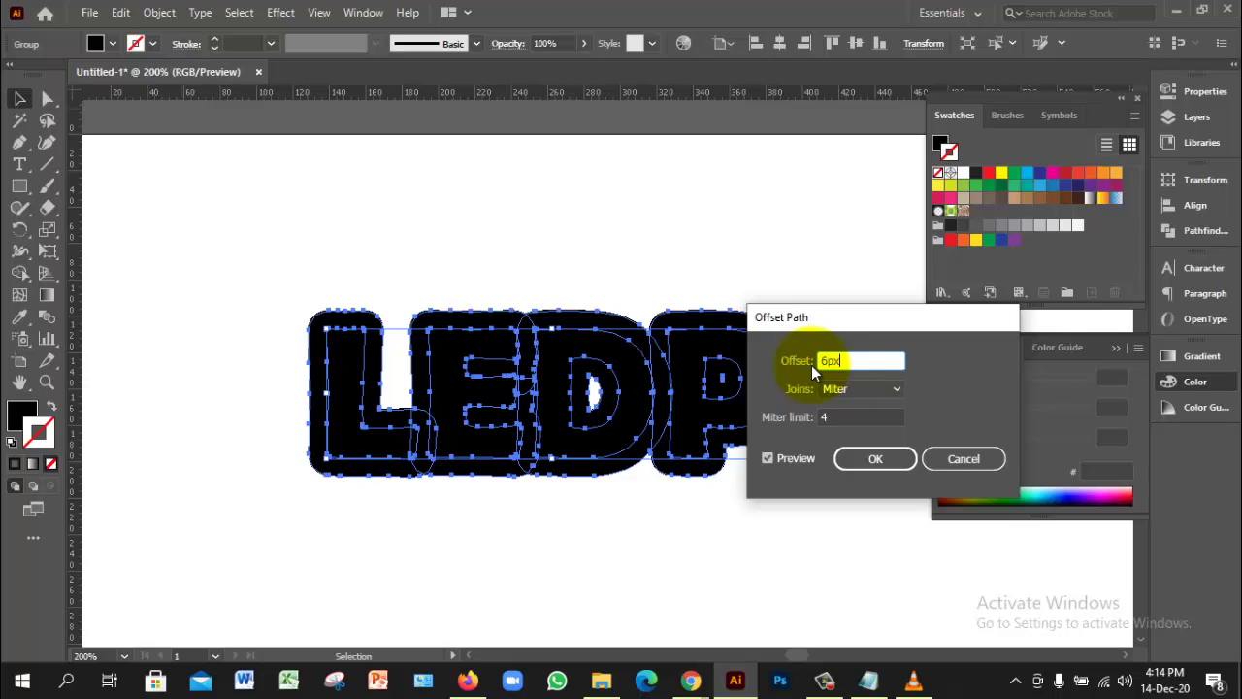
click(767, 457)
click(769, 457)
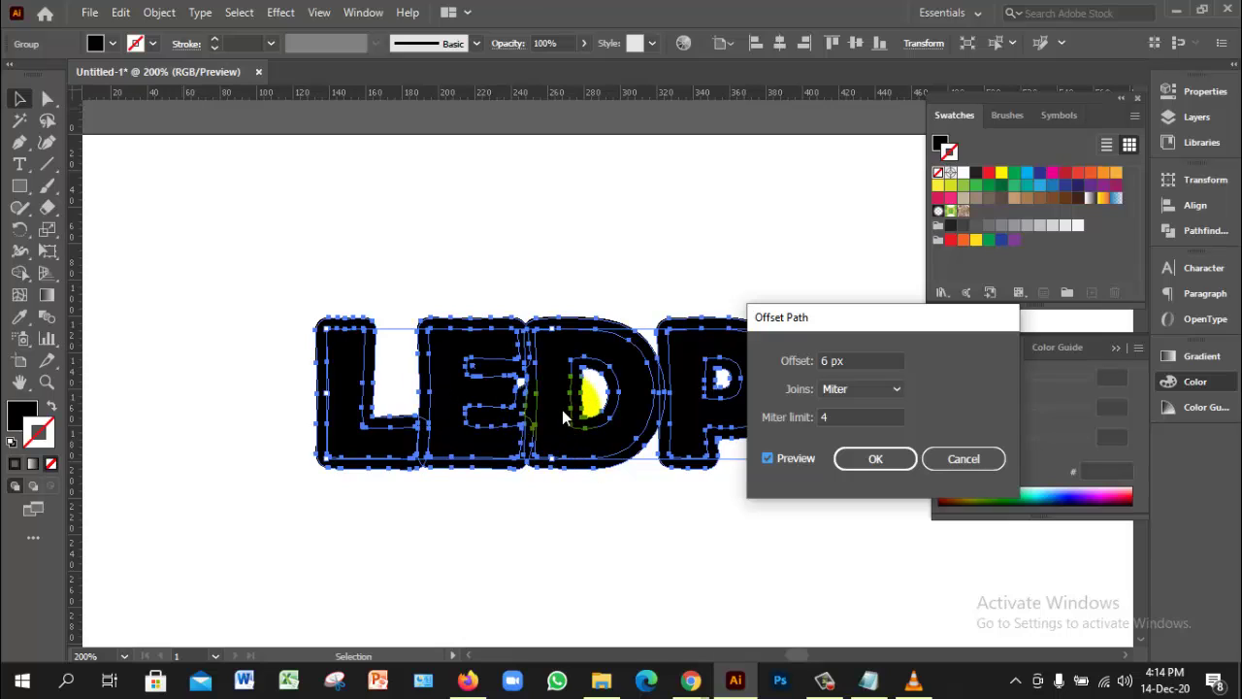
click(382, 408)
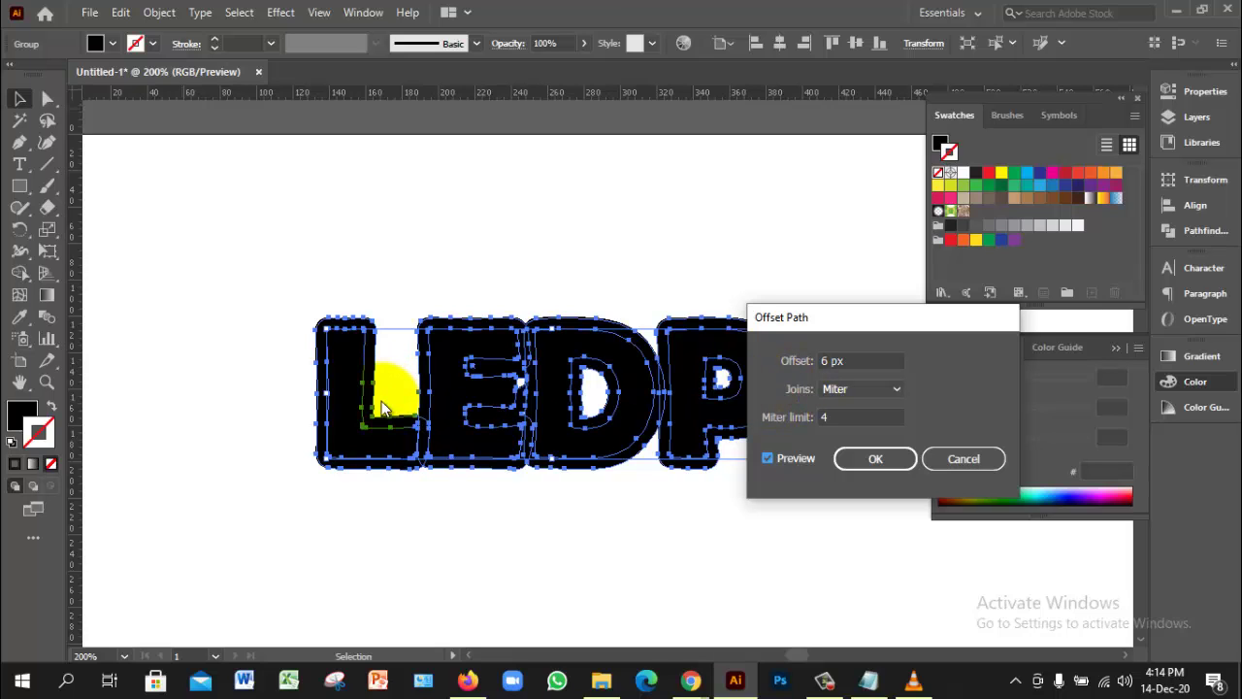
click(876, 459)
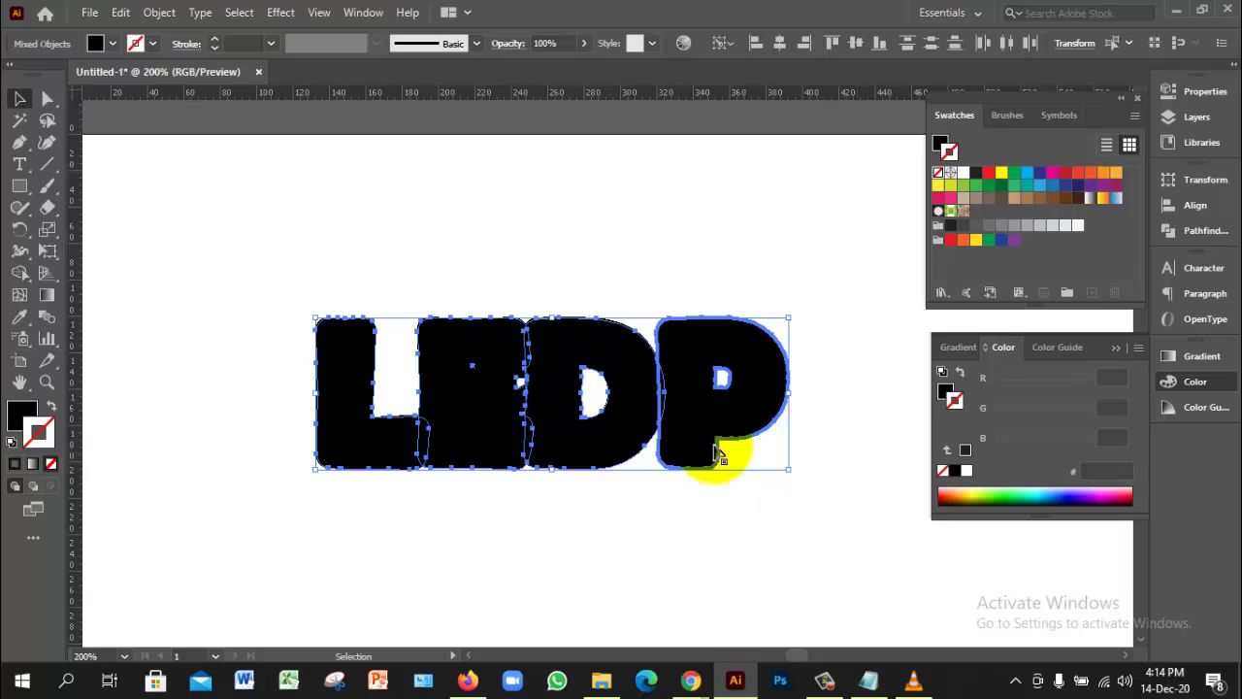
Step: Move the complete LEDP lettering with its offset shapes slightly up and to the left
click(748, 511)
click(687, 401)
drag(710, 430, 667, 407)
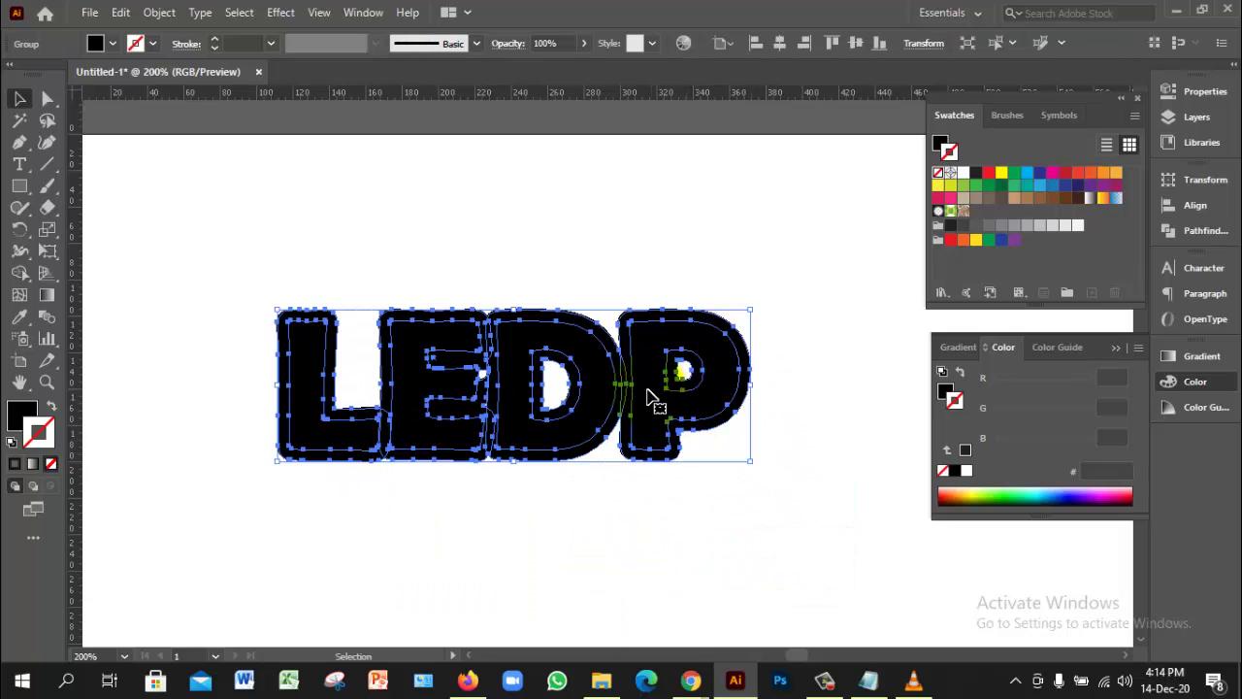
Step: Ungroup the lettering and pull the original P and its larger offset P apart beside the other letters
right_click(654, 396)
click(706, 223)
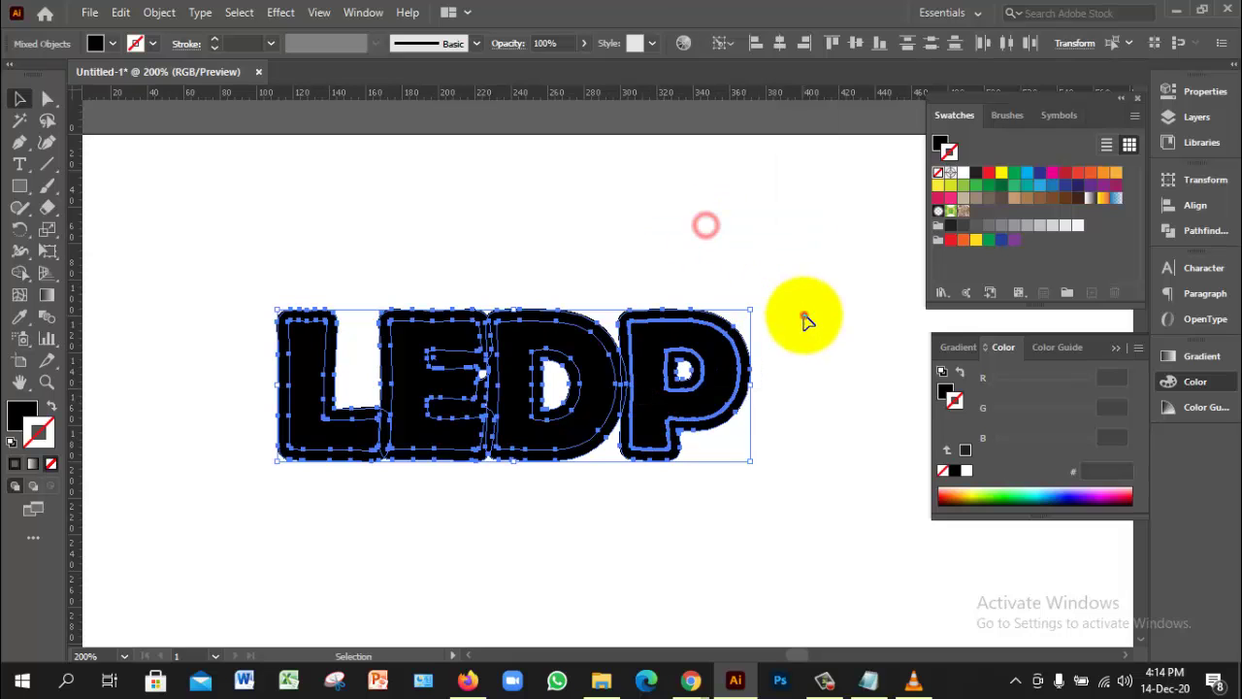
click(805, 315)
drag(650, 399, 829, 514)
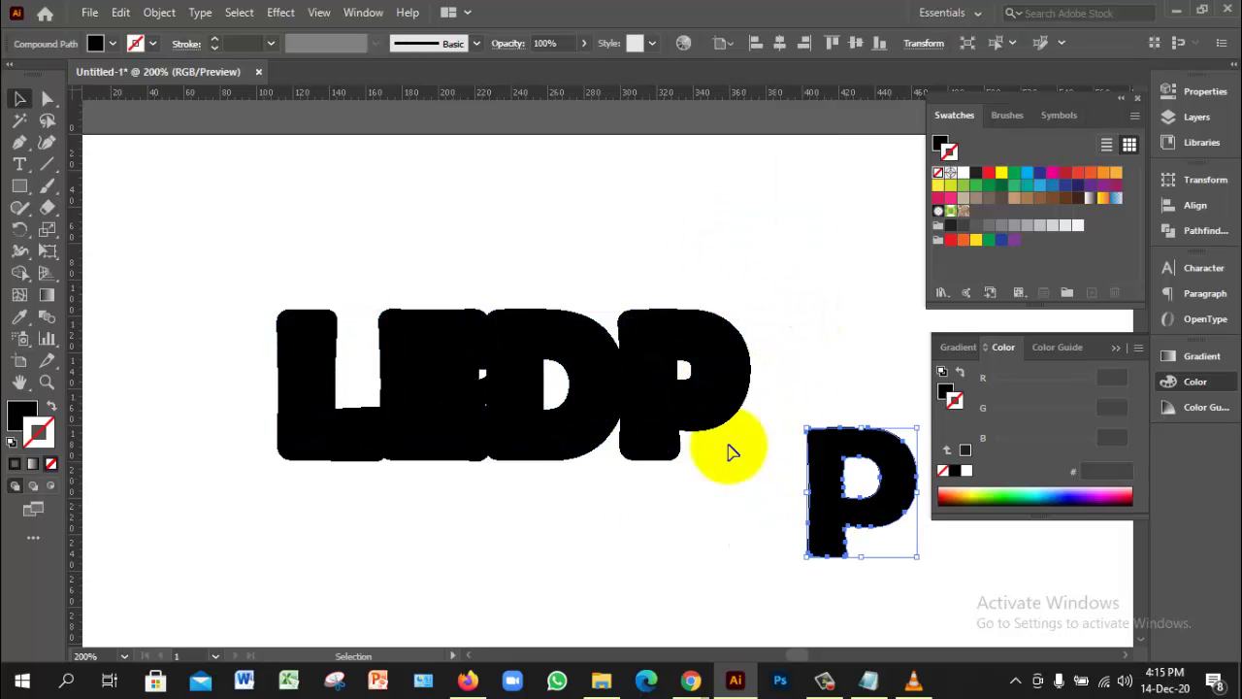
drag(715, 404, 785, 345)
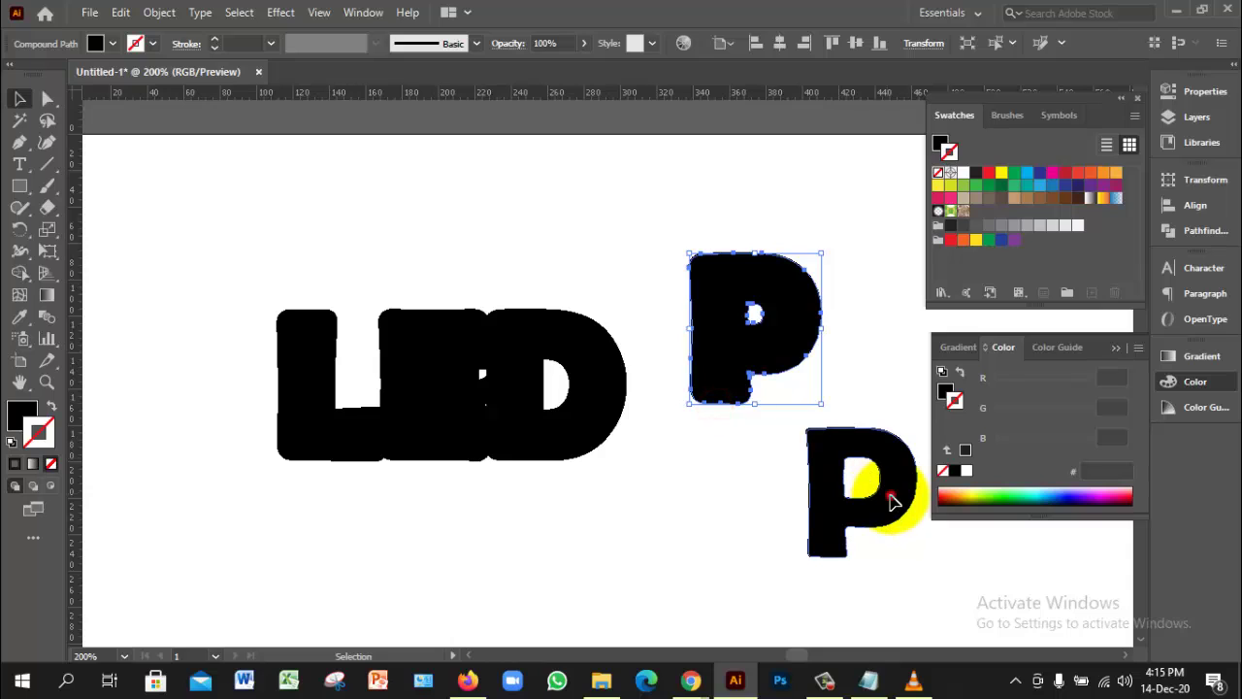
drag(901, 493, 842, 468)
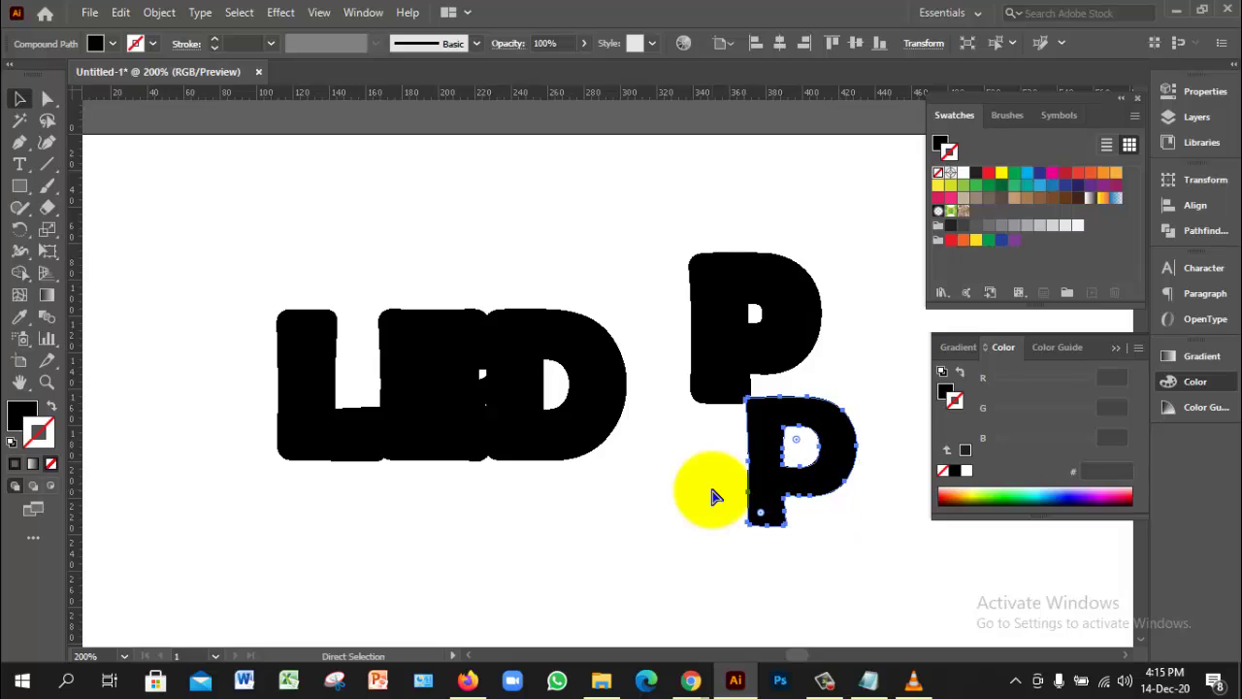
Step: Undo the moves of the two P shapes and the ungrouping of the lettering
key(ctrl+z)
key(ctrl+z)
key(ctrl+z)
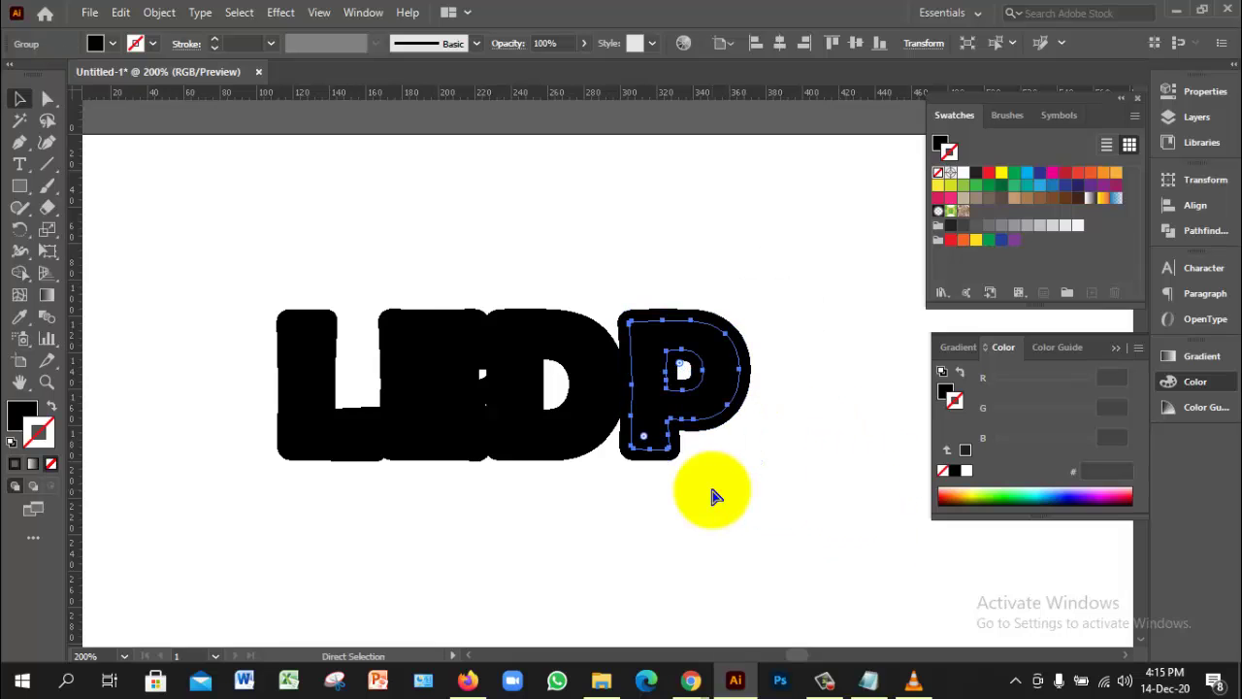
Step: Move the whole LEDP lettering to the right and slightly up, ungroup it and deselect everything
key(ctrl+a)
key(v)
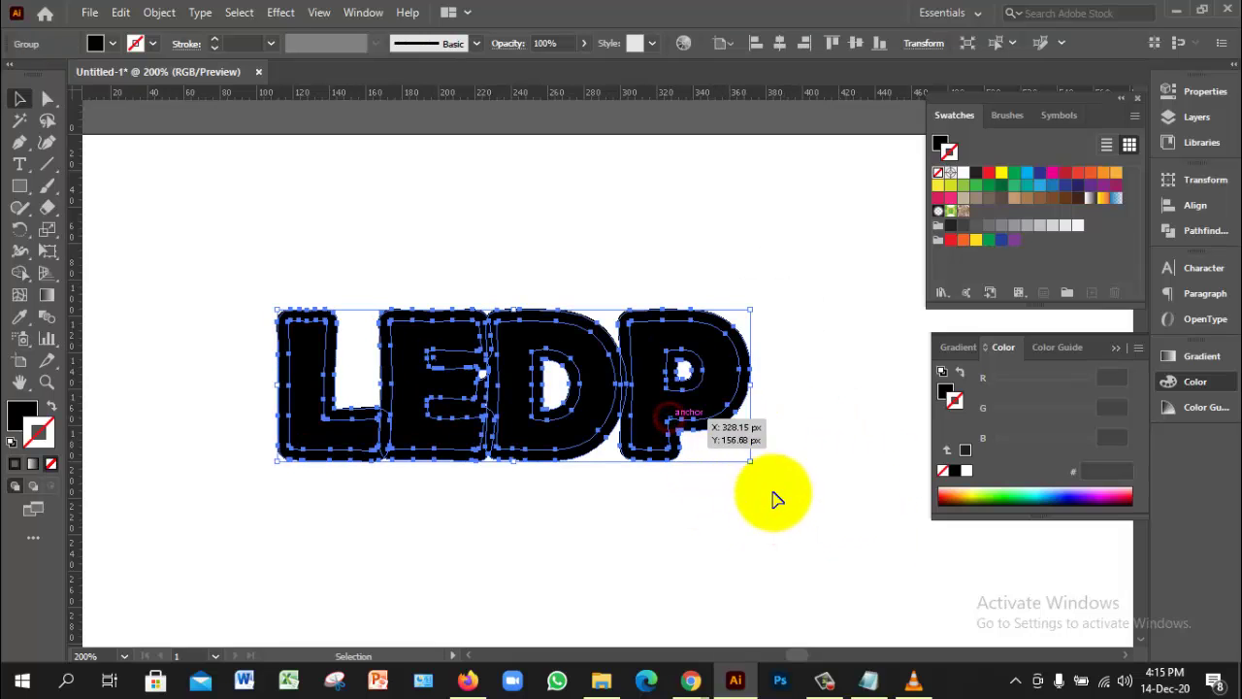
drag(660, 410, 737, 402)
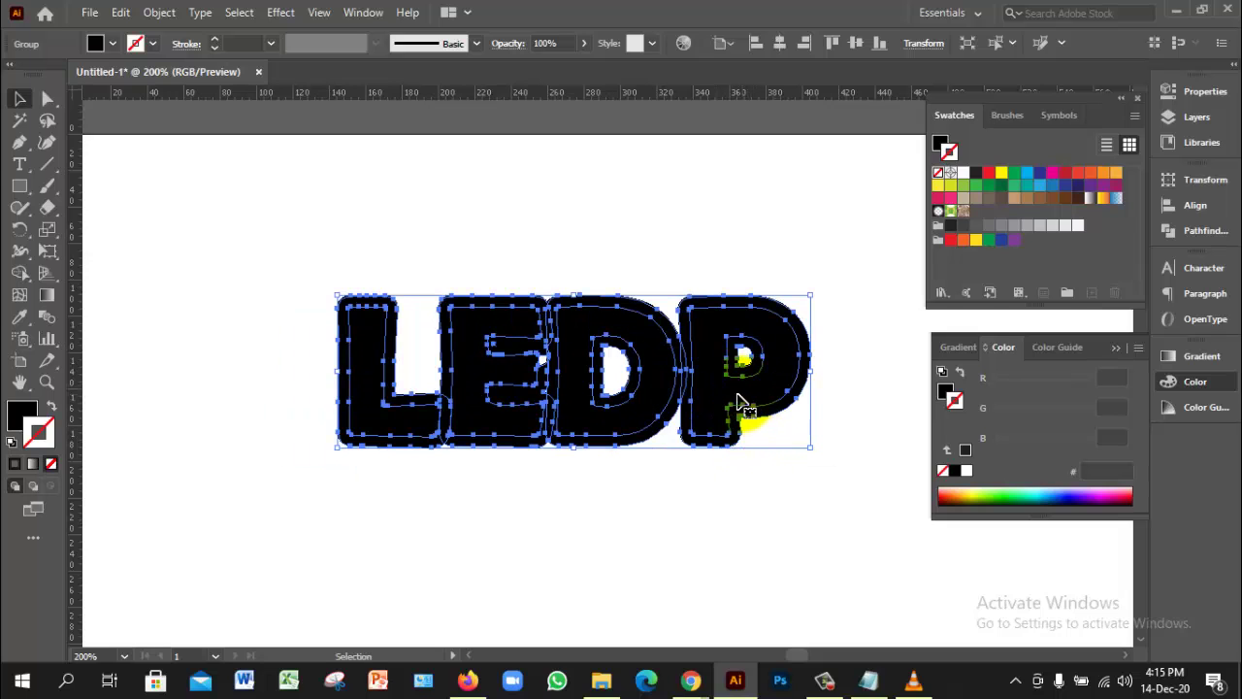
right_click(727, 391)
click(776, 221)
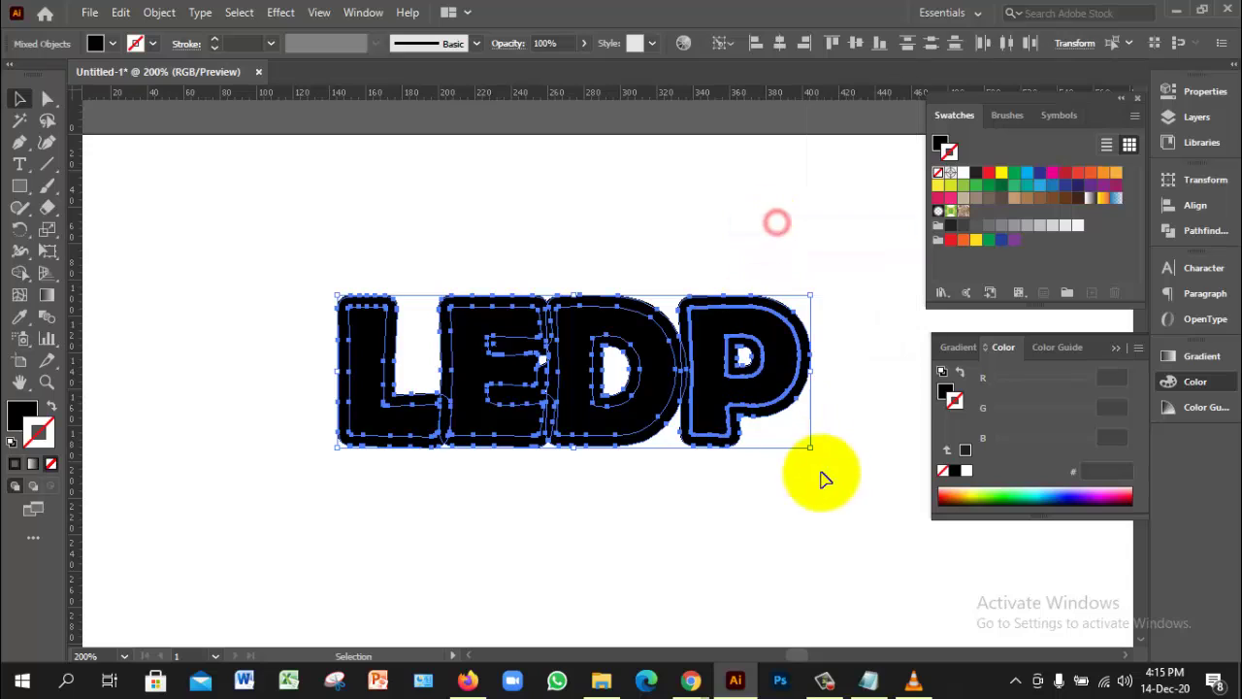
click(821, 476)
Step: Select the four original inner letters L, E, D and P together and group them
click(374, 403)
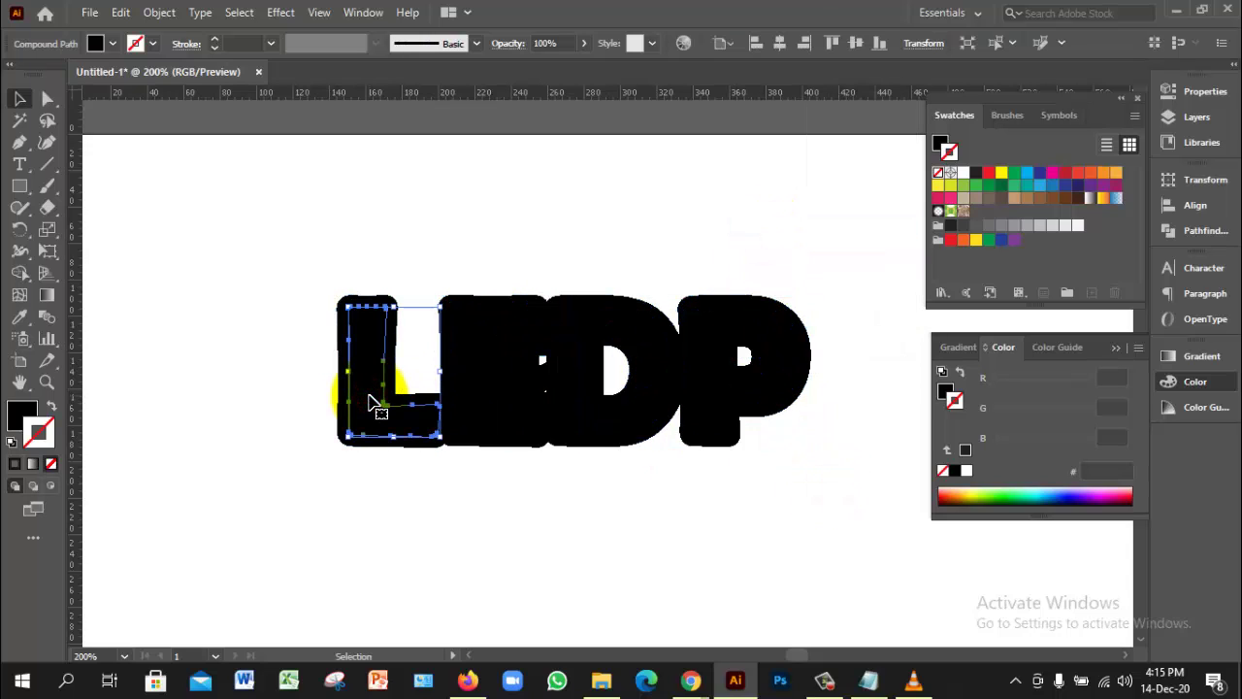
shift+click(464, 388)
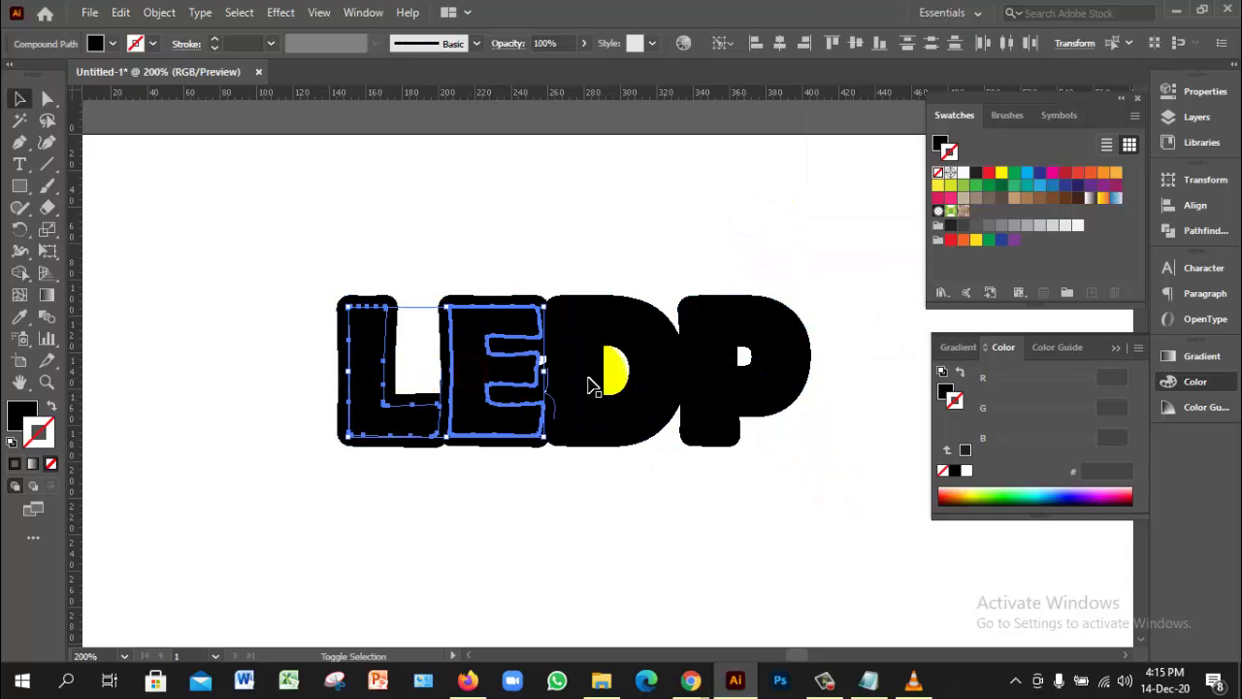
shift+click(606, 374)
shift+click(788, 381)
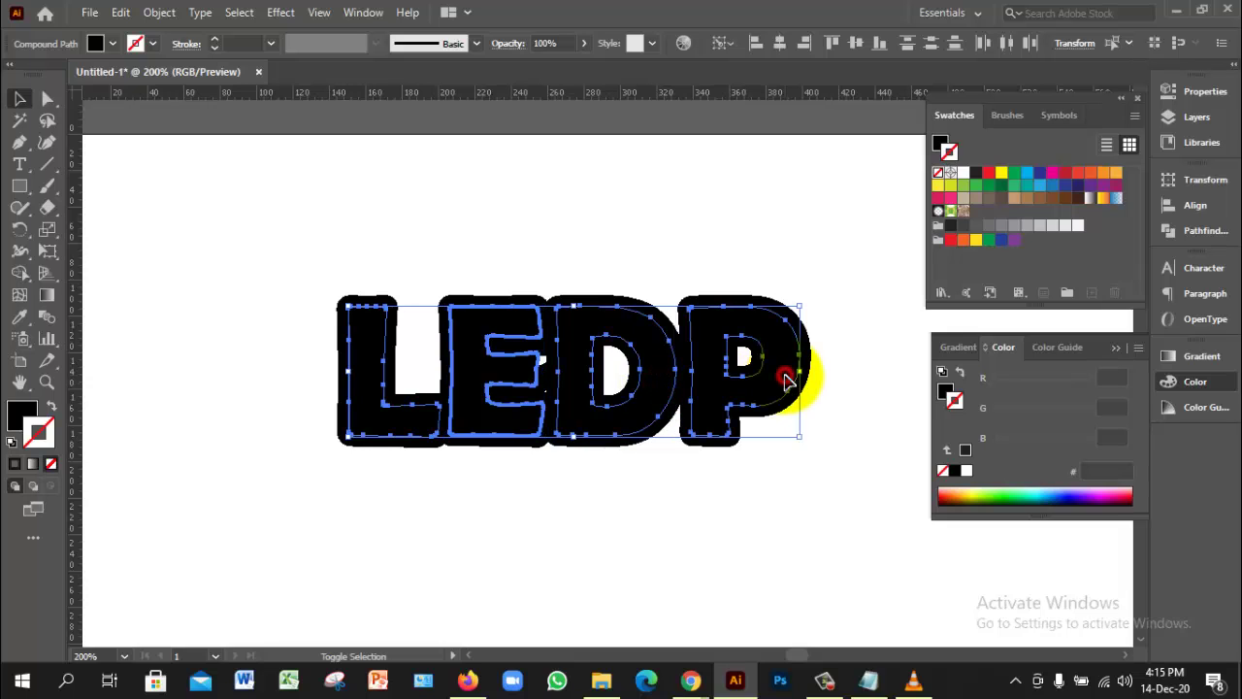
key(ctrl+g)
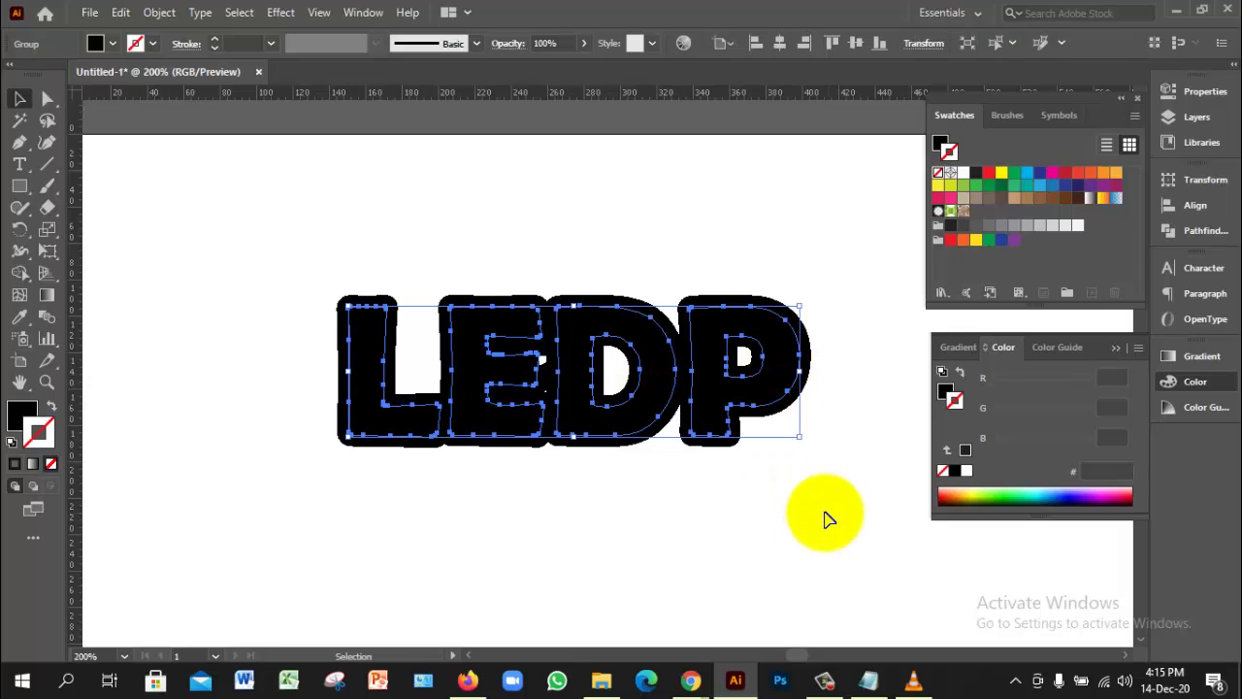
Step: Try moving the inner letter group down off the offset shapes, and undo the move
drag(714, 409, 731, 489)
click(729, 338)
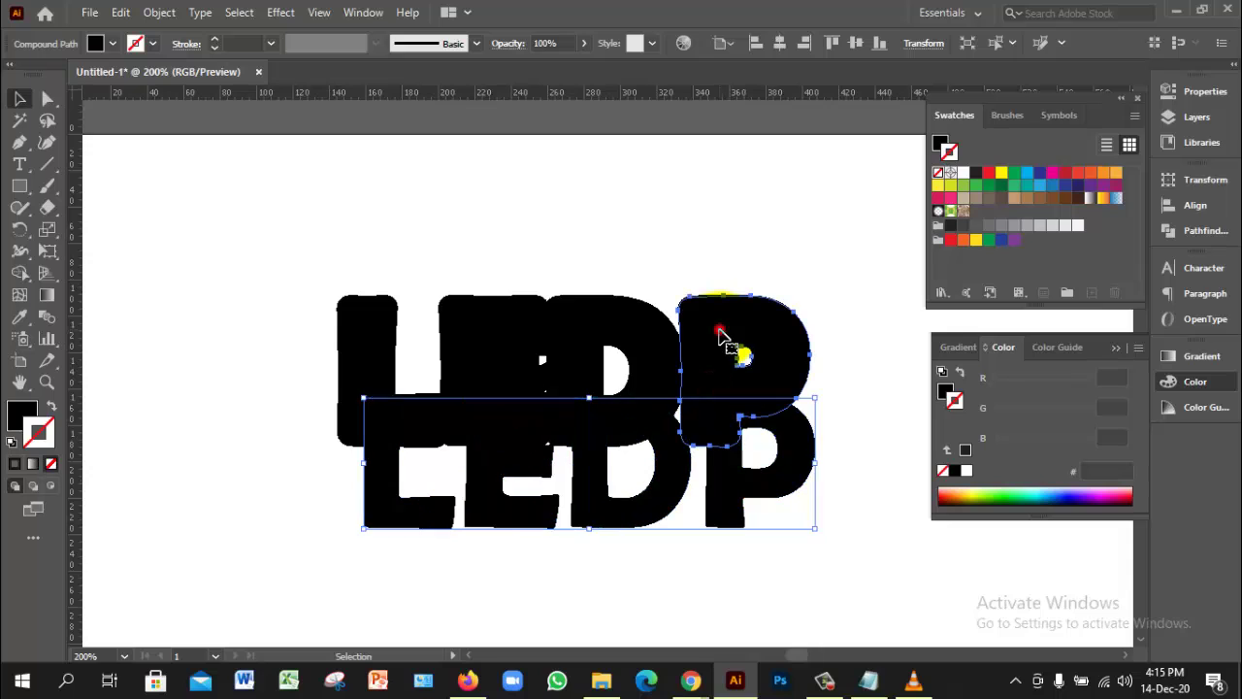
click(743, 512)
key(ctrl+z)
click(746, 568)
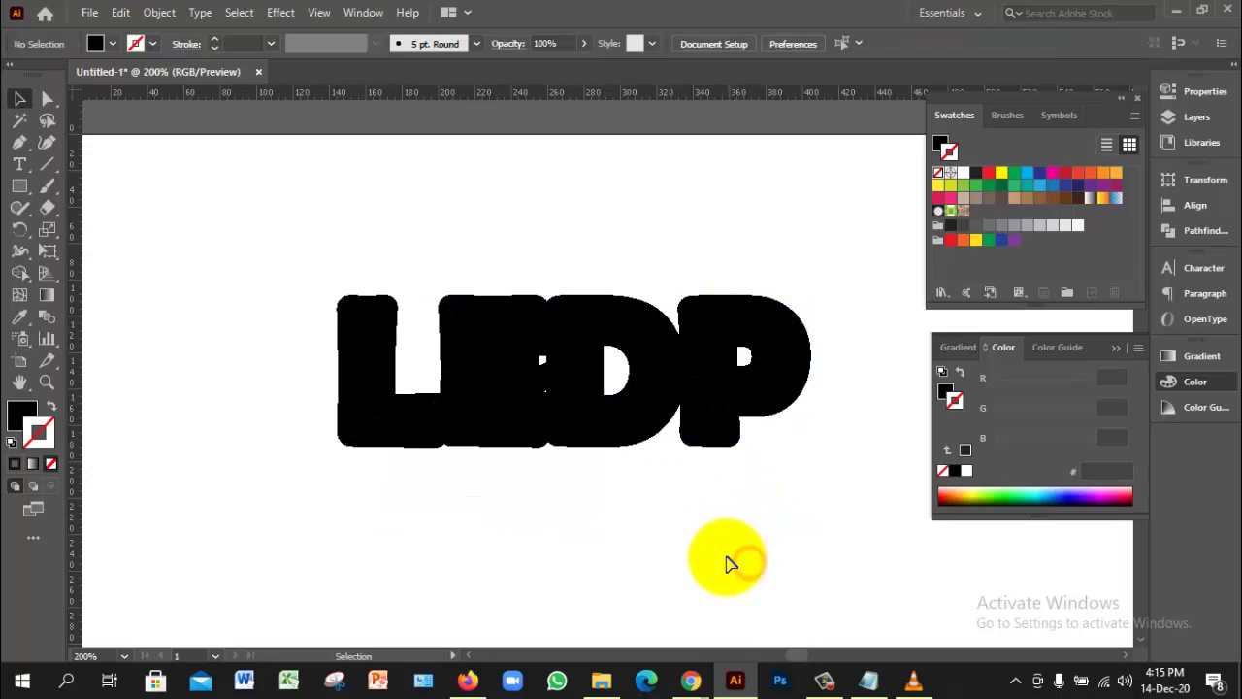
Step: Select the group of inner L, E, D and P letters and bring it to the front of the offset shapes
click(397, 311)
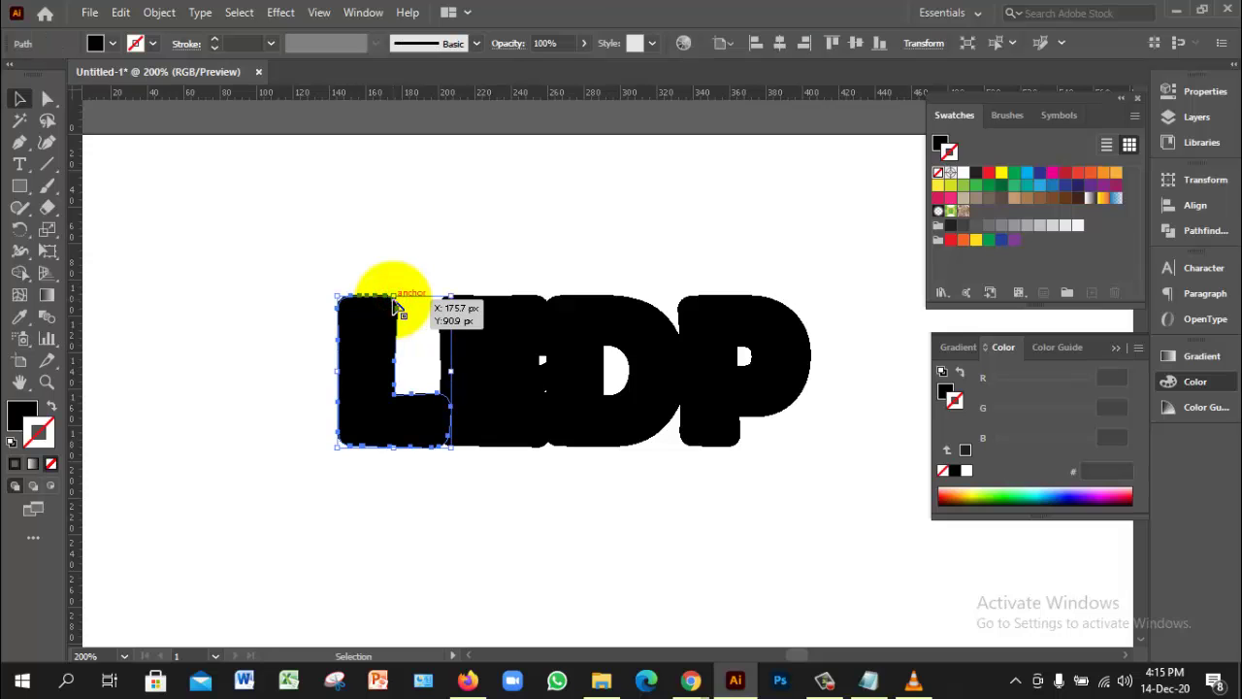
key(ctrl+a)
key(ctrl+g)
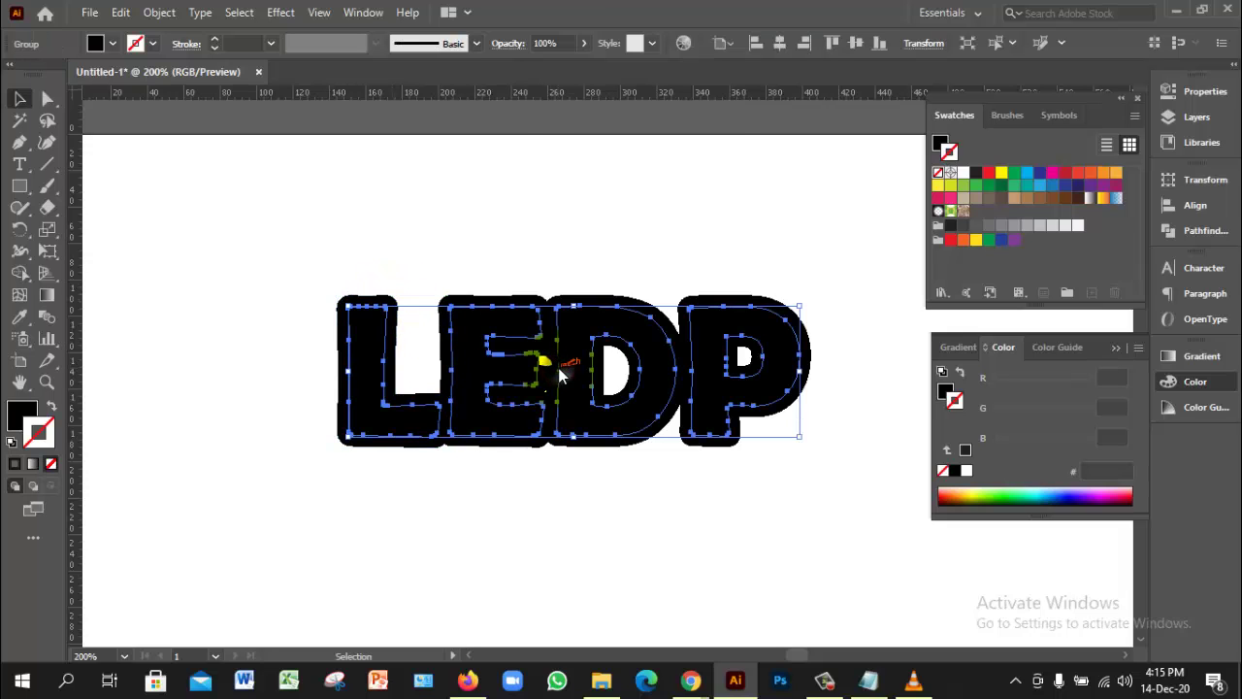
right_click(561, 371)
mouse_move(665, 275)
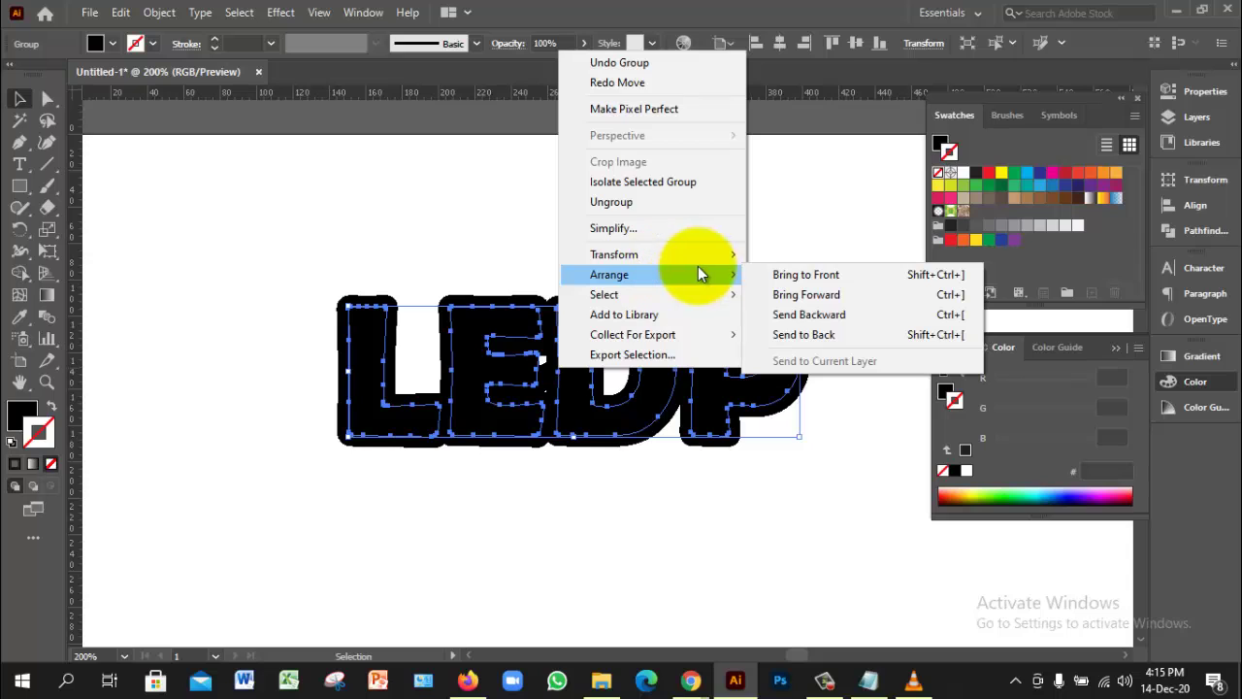
click(805, 275)
Step: Fill the inner letter group with bright yellow E9F919 and deselect it
click(15, 408)
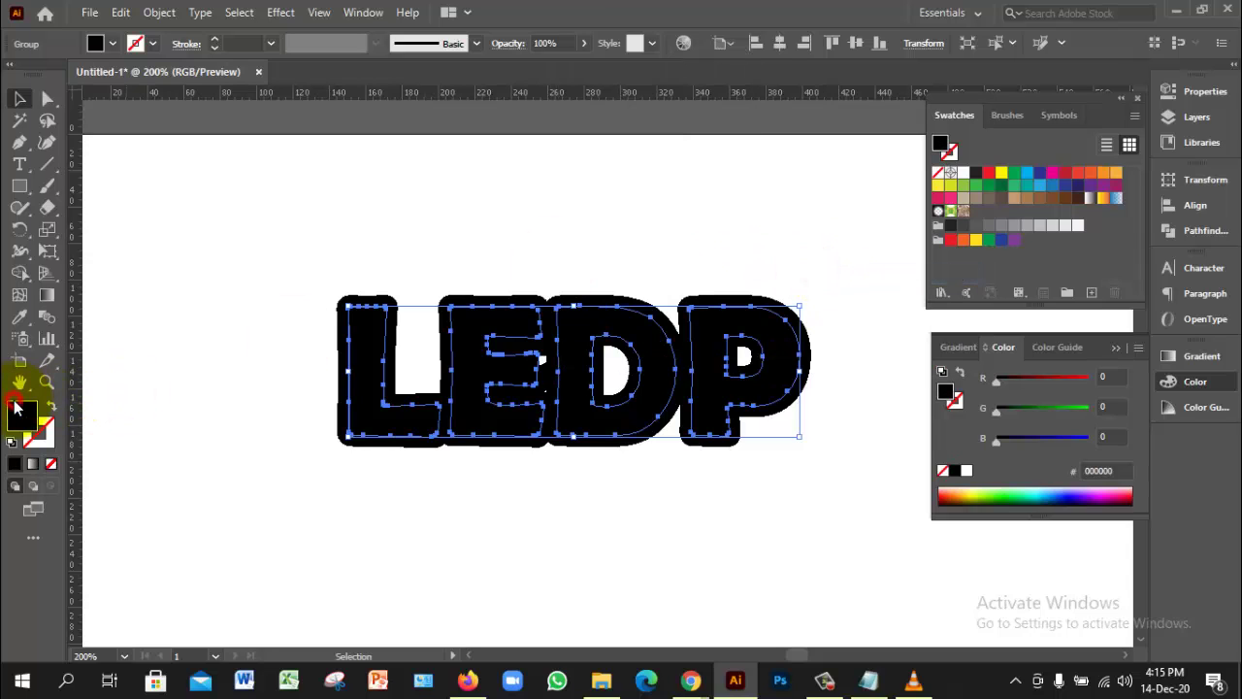
double_click(26, 415)
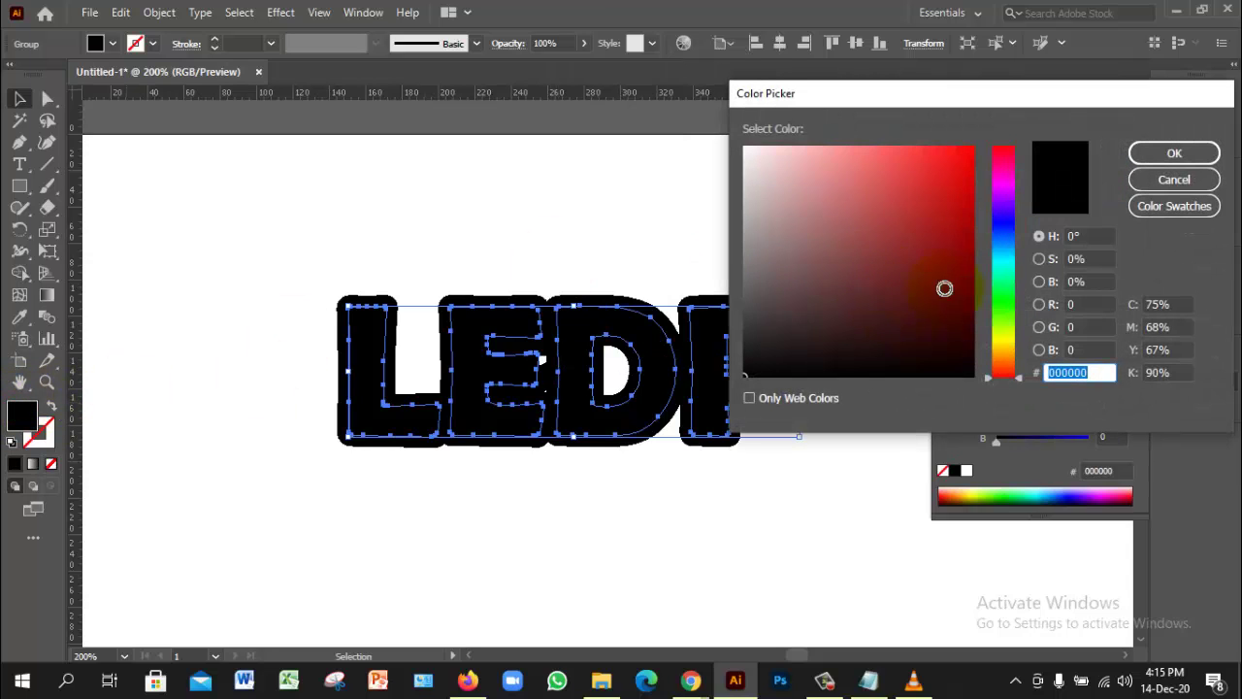
click(1006, 336)
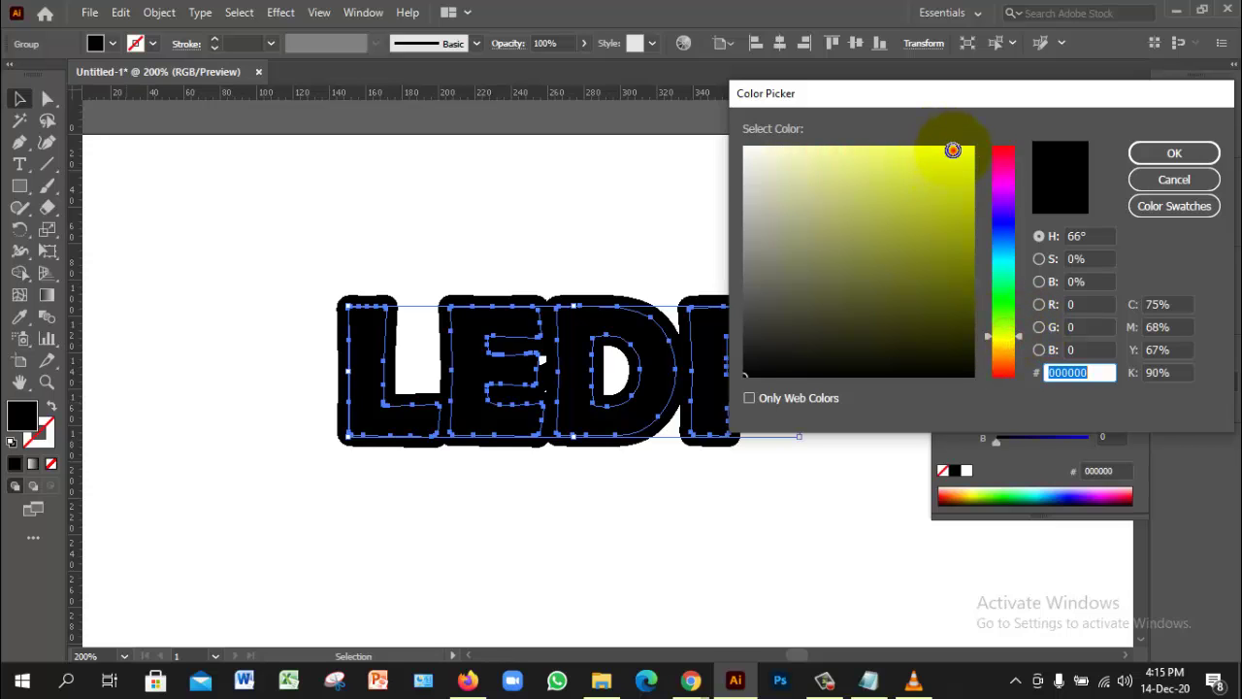
click(953, 151)
click(1172, 155)
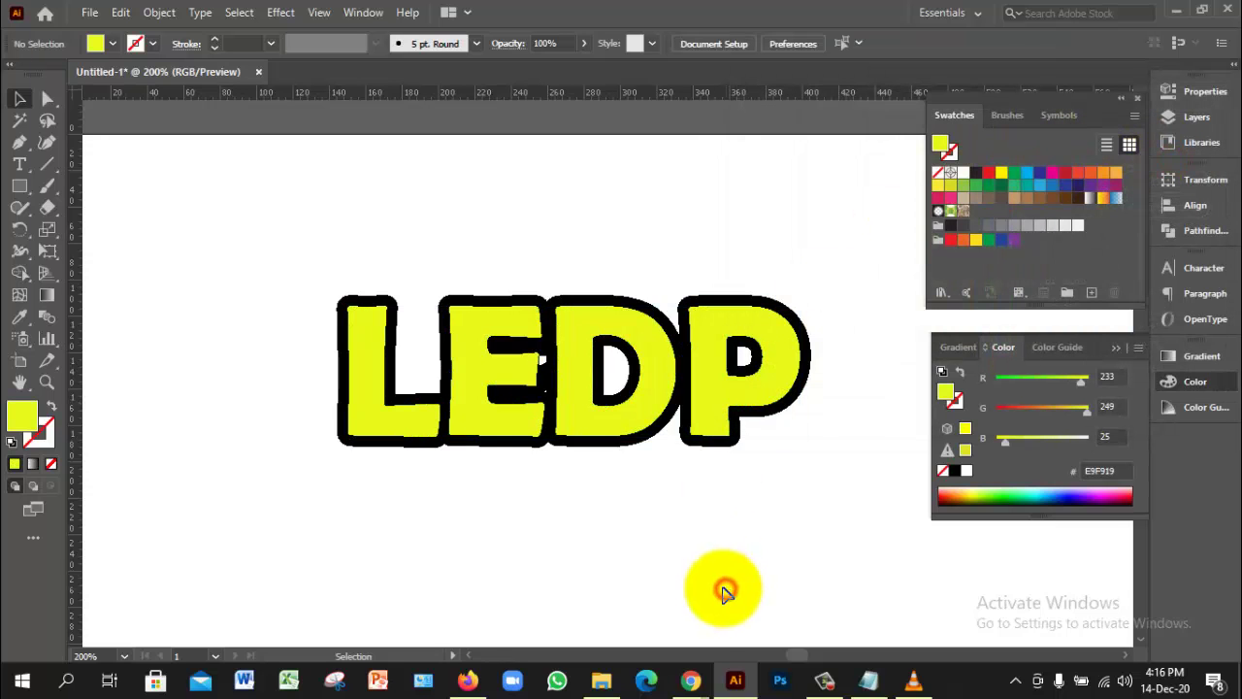
click(485, 427)
click(651, 262)
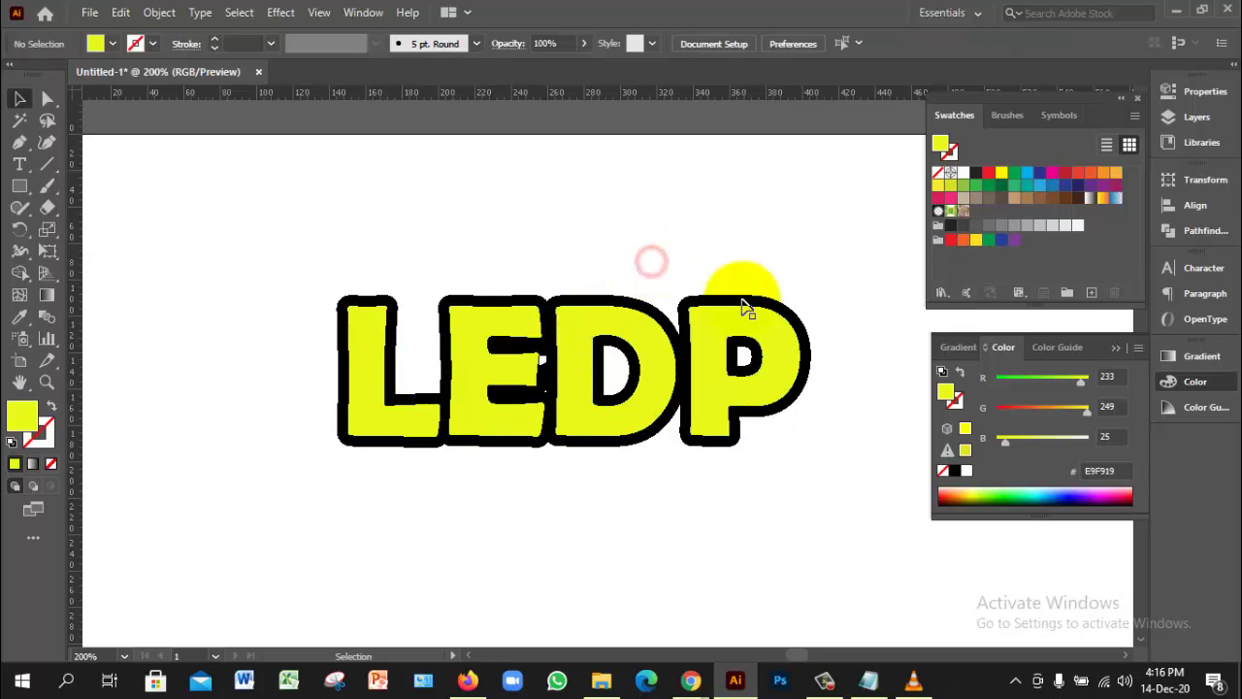
click(765, 506)
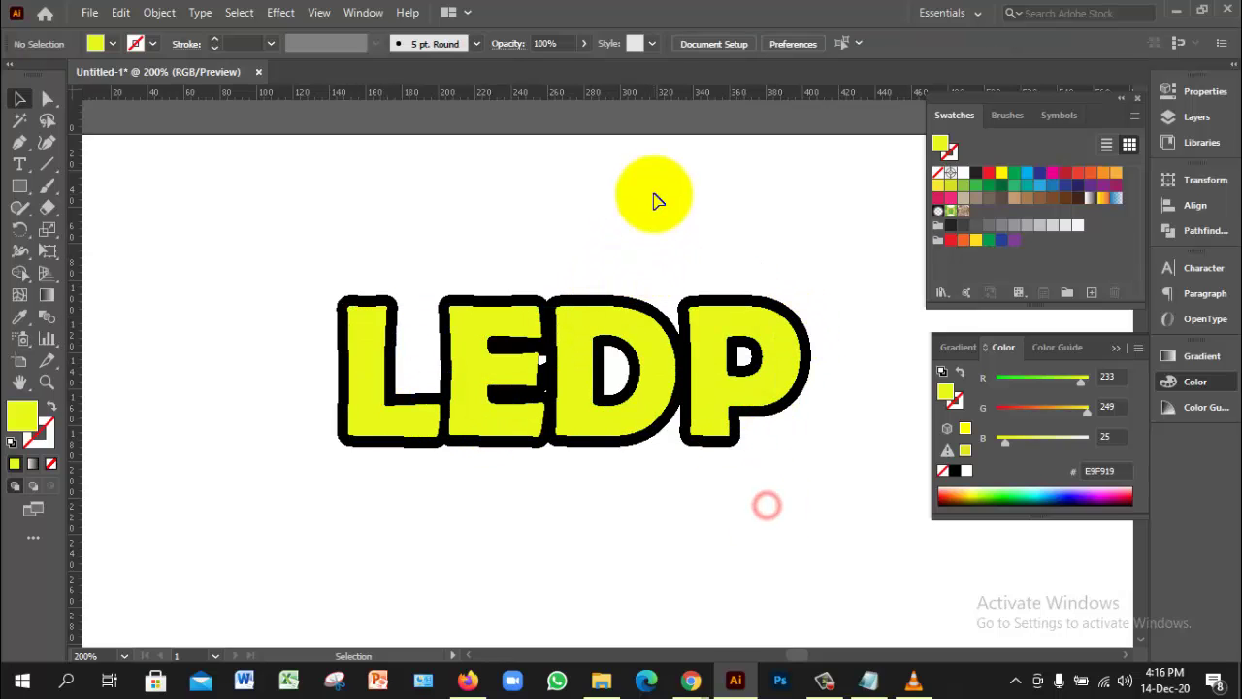
Step: Select the four black offset shapes of L, E, D and P and offset their paths by 6 px with miter joins
click(652, 315)
shift+click(392, 303)
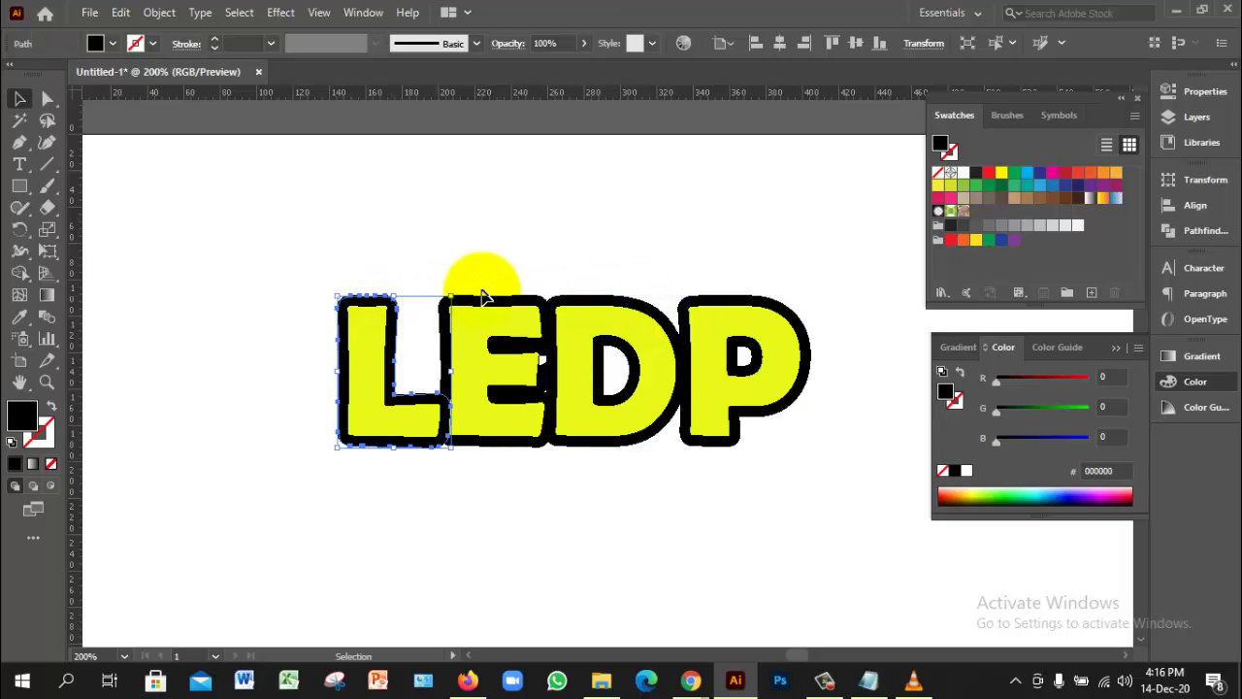
shift+click(541, 305)
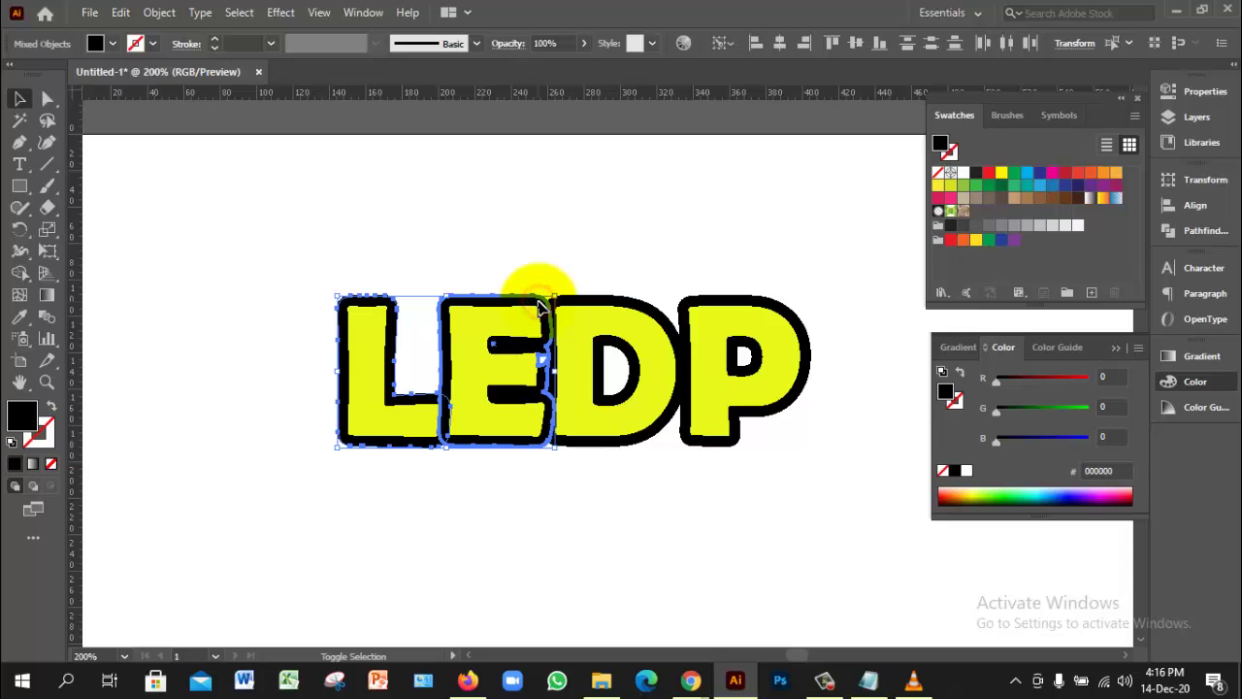
shift+click(648, 304)
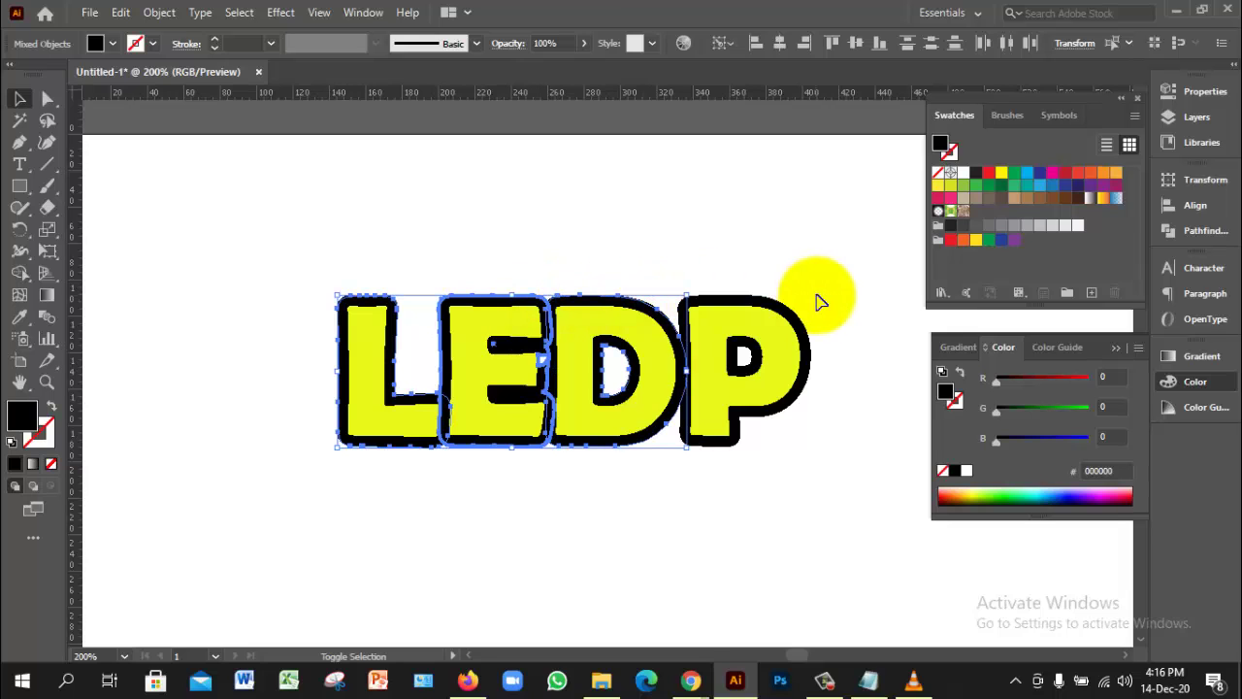
shift+click(802, 323)
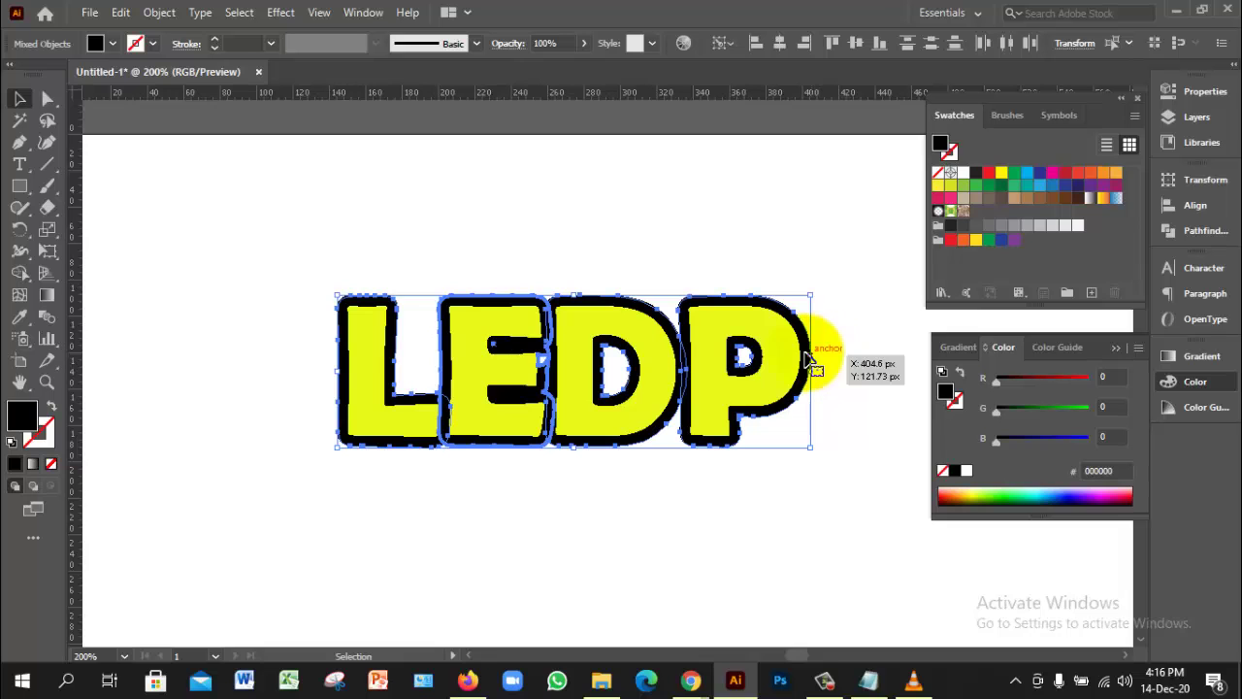
click(159, 11)
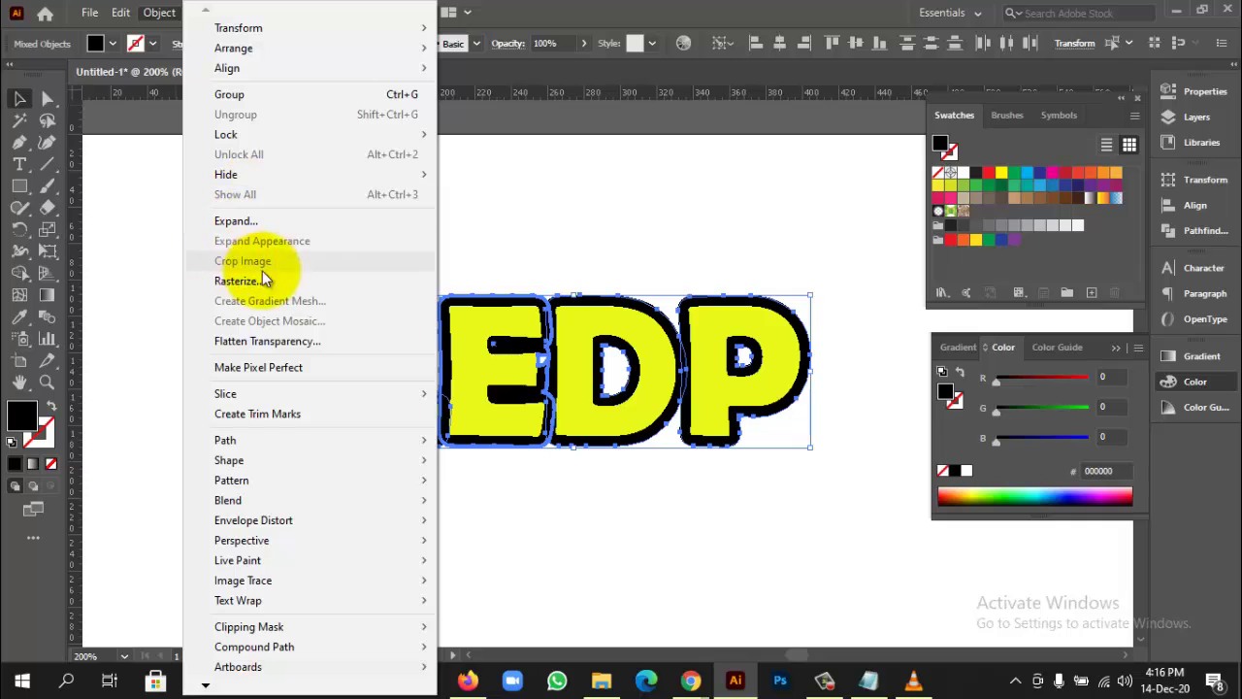
mouse_move(243, 440)
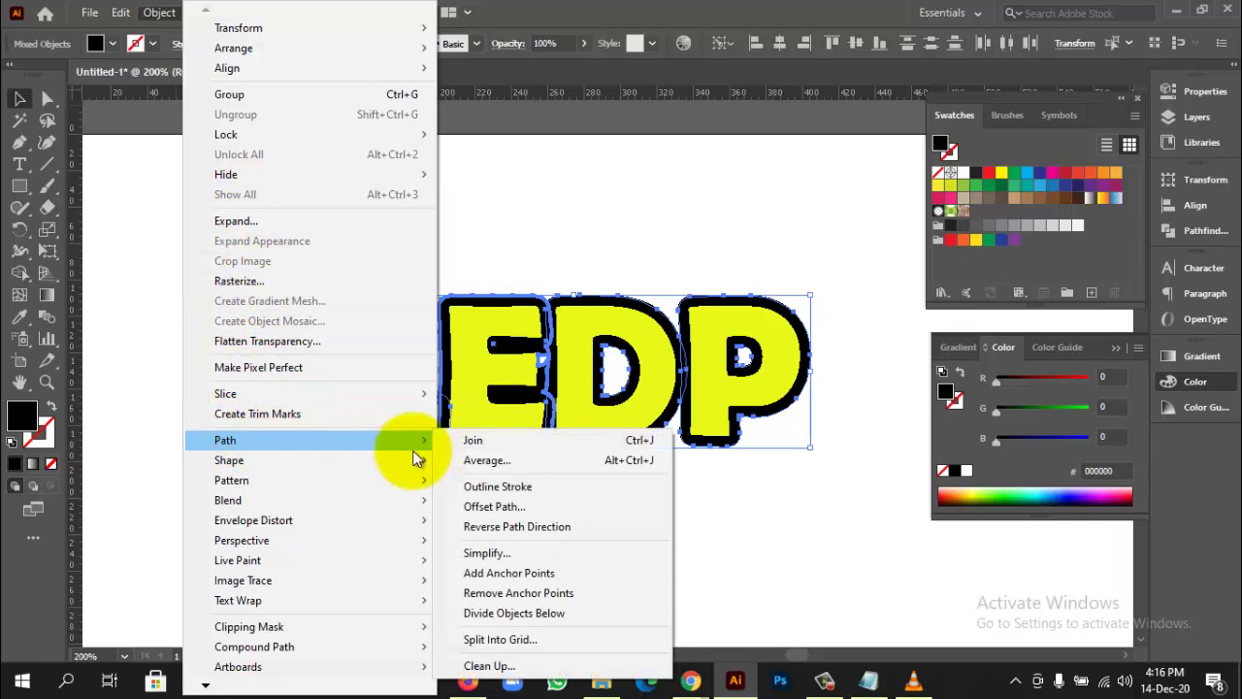
click(503, 505)
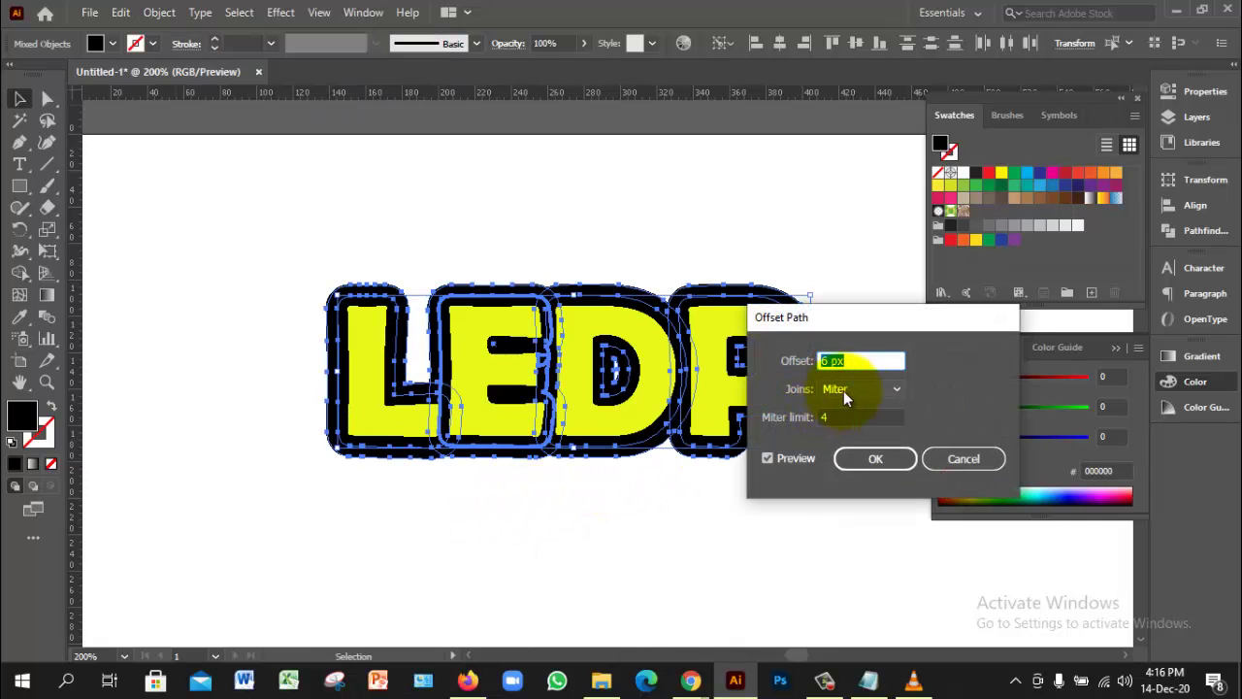
drag(874, 316, 1041, 330)
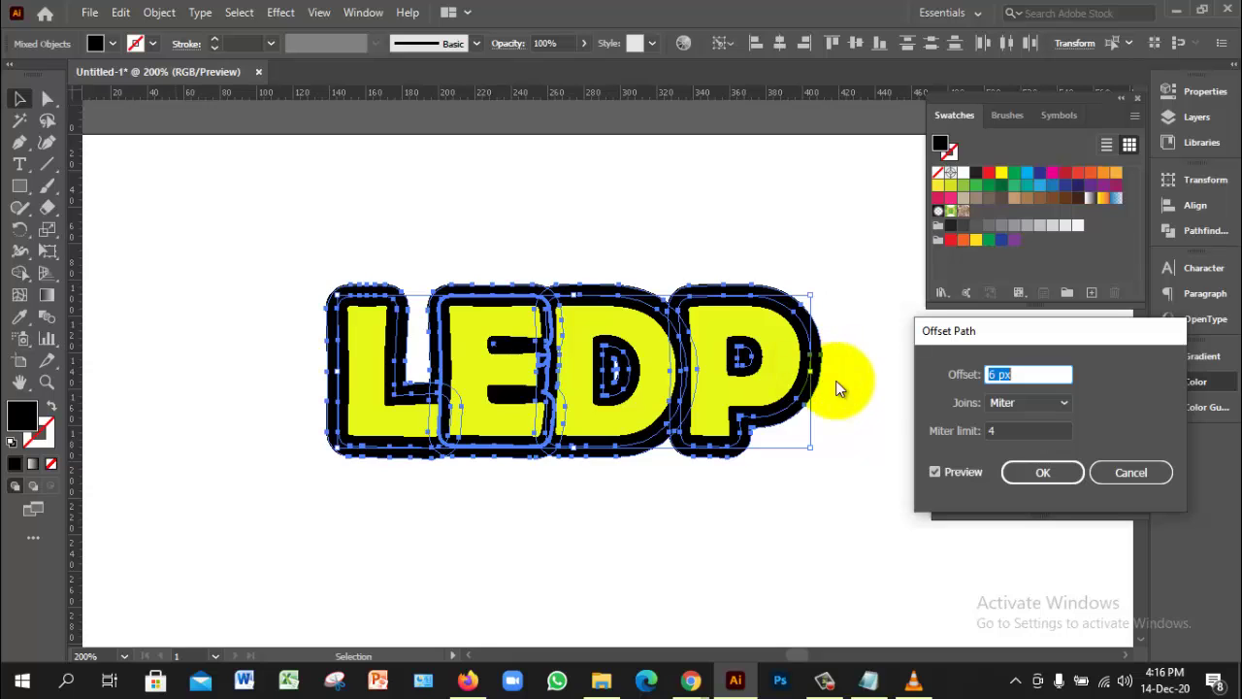
click(1041, 476)
click(807, 533)
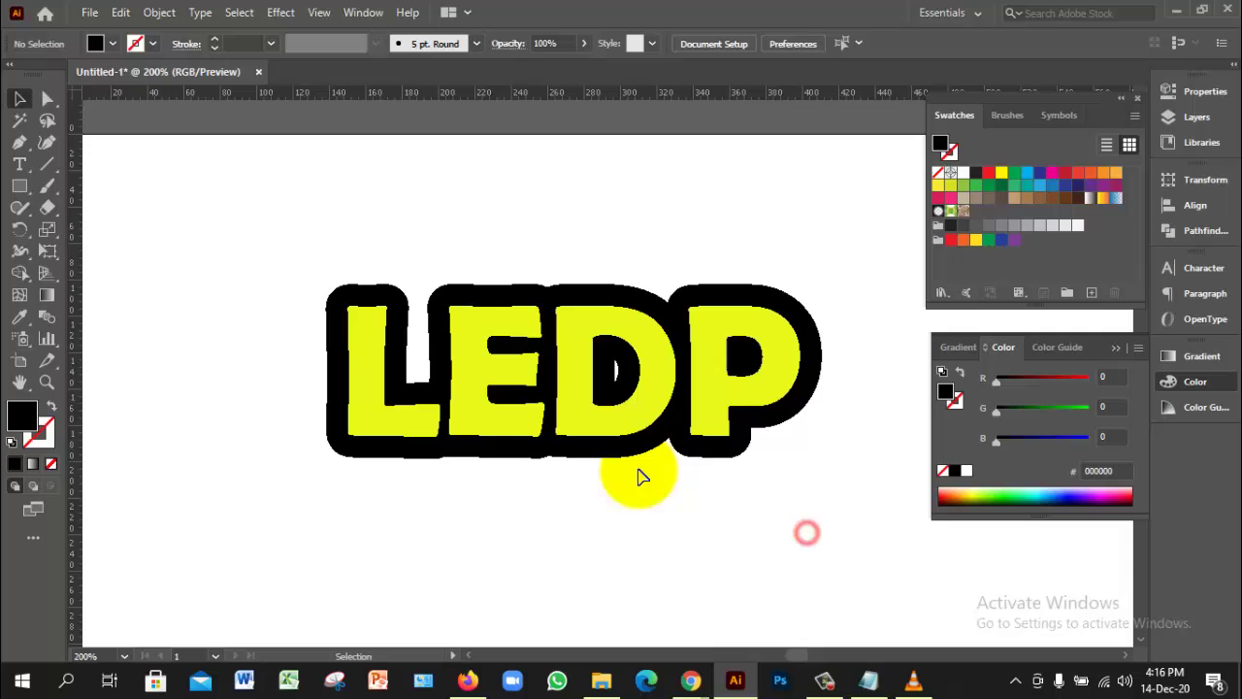
click(394, 307)
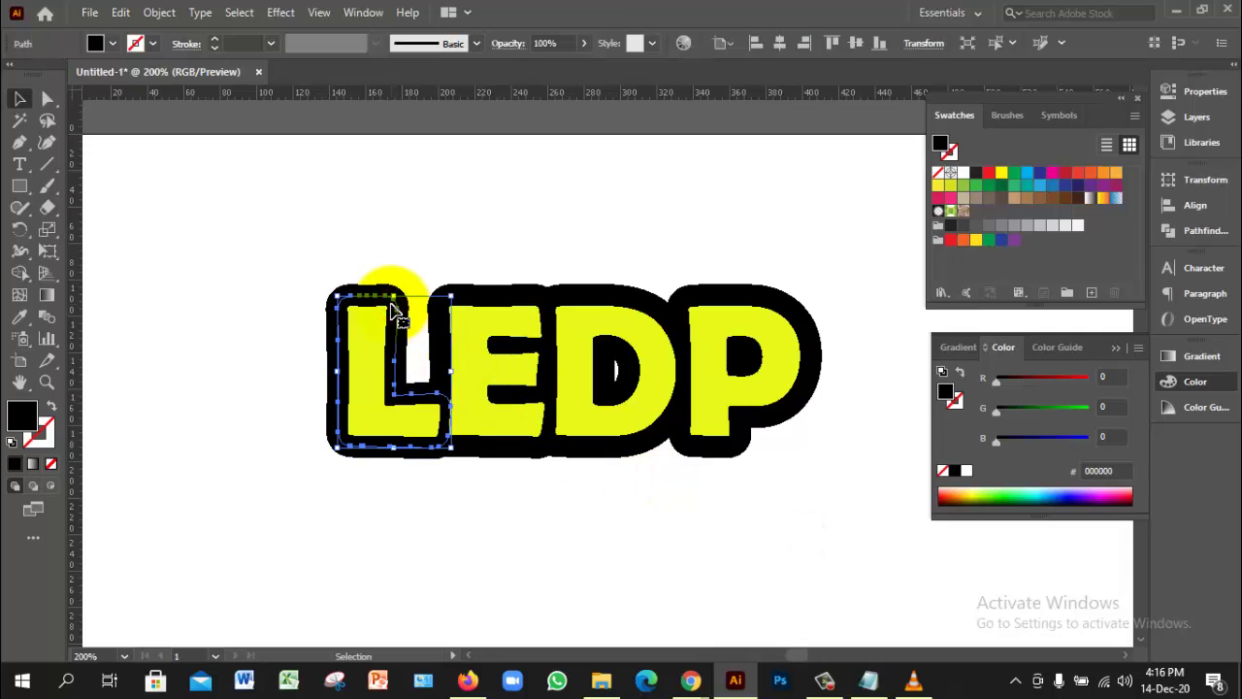
shift+click(513, 299)
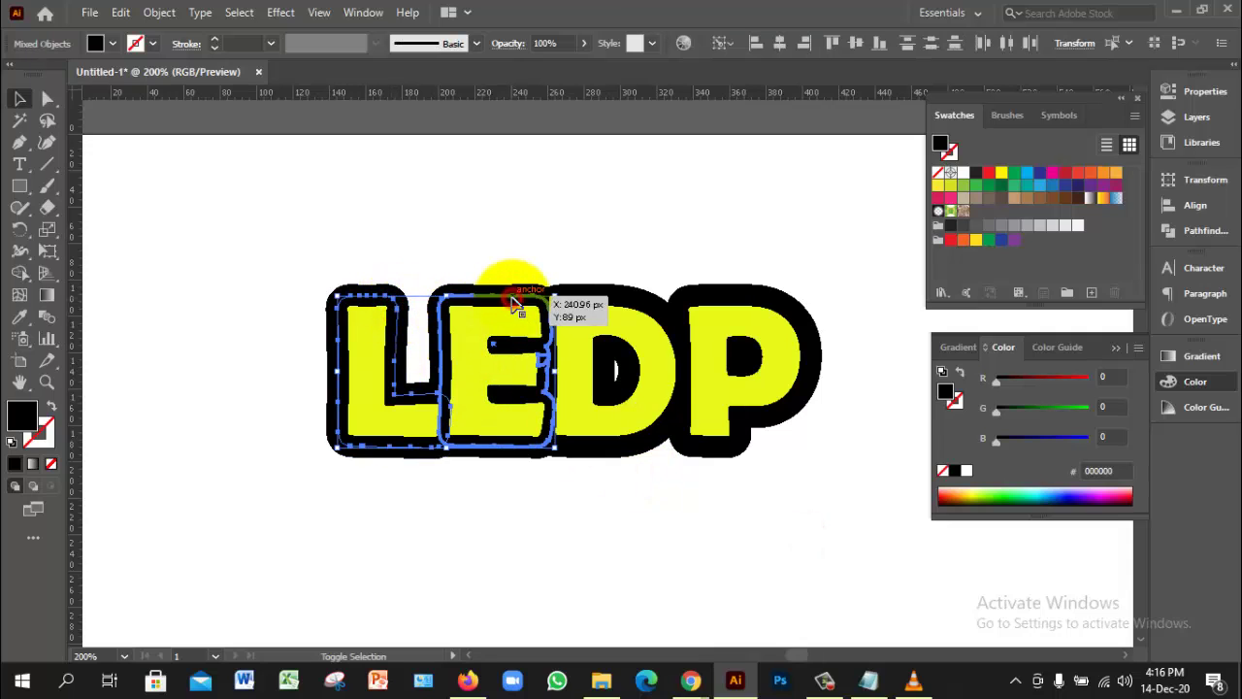
shift+click(606, 289)
shift+click(788, 309)
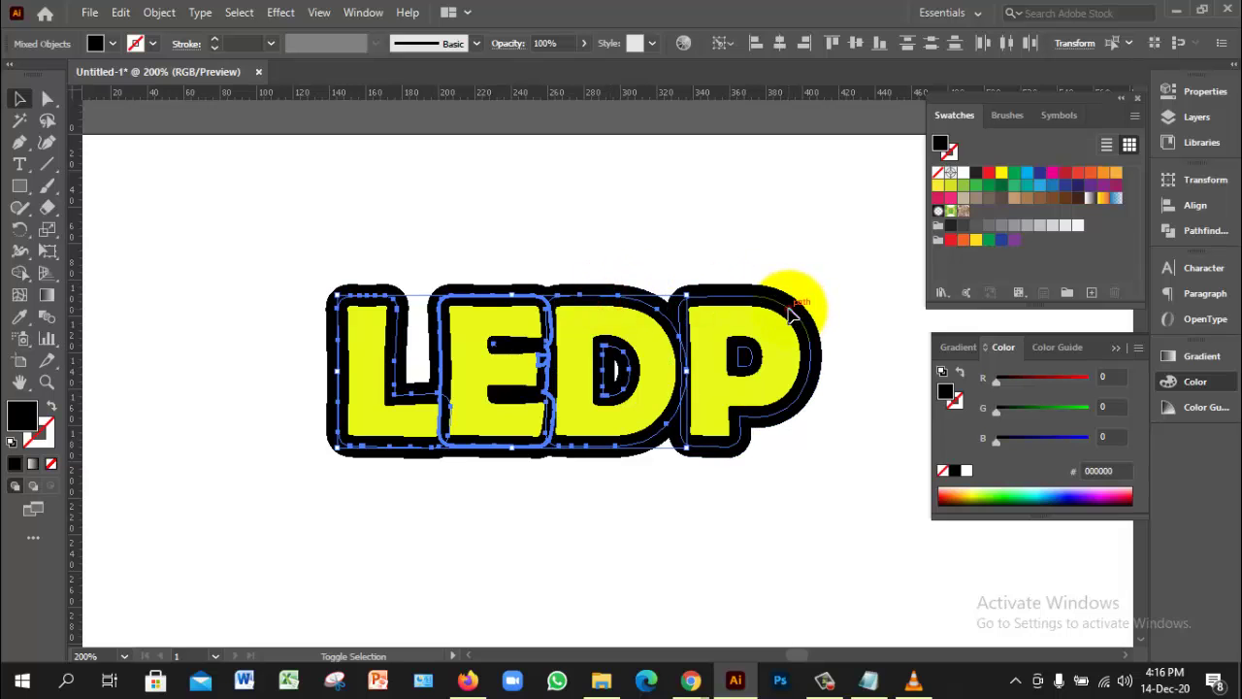
click(24, 415)
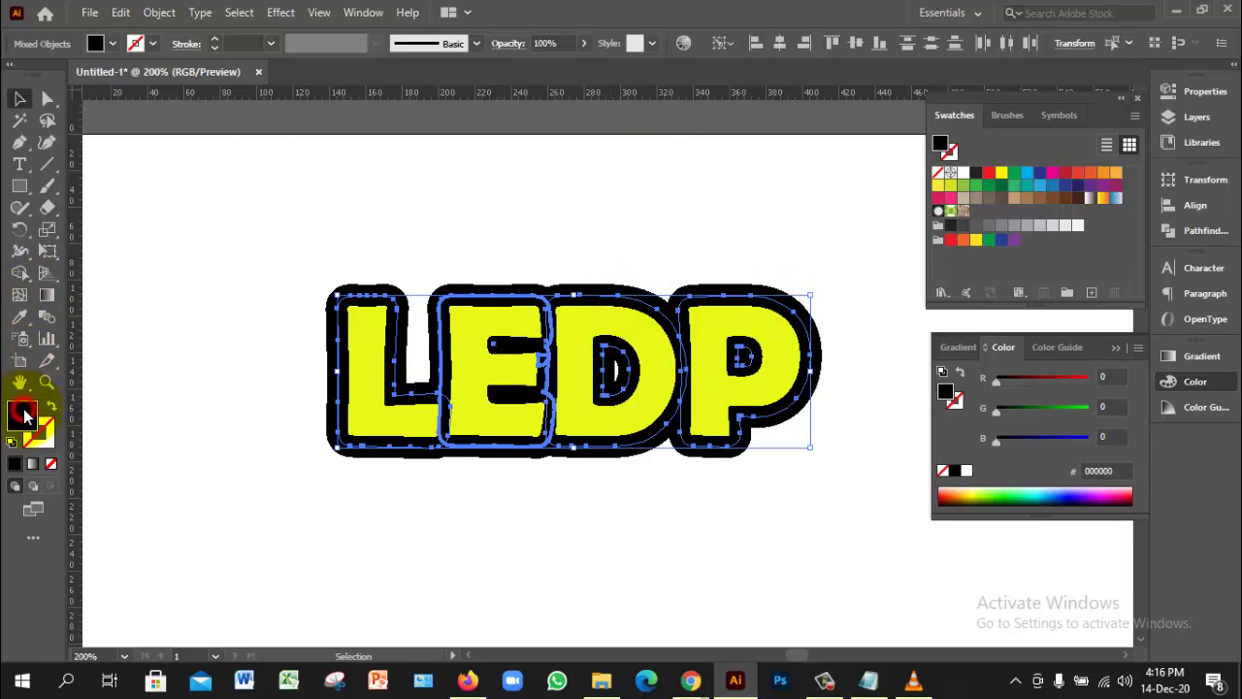
double_click(25, 415)
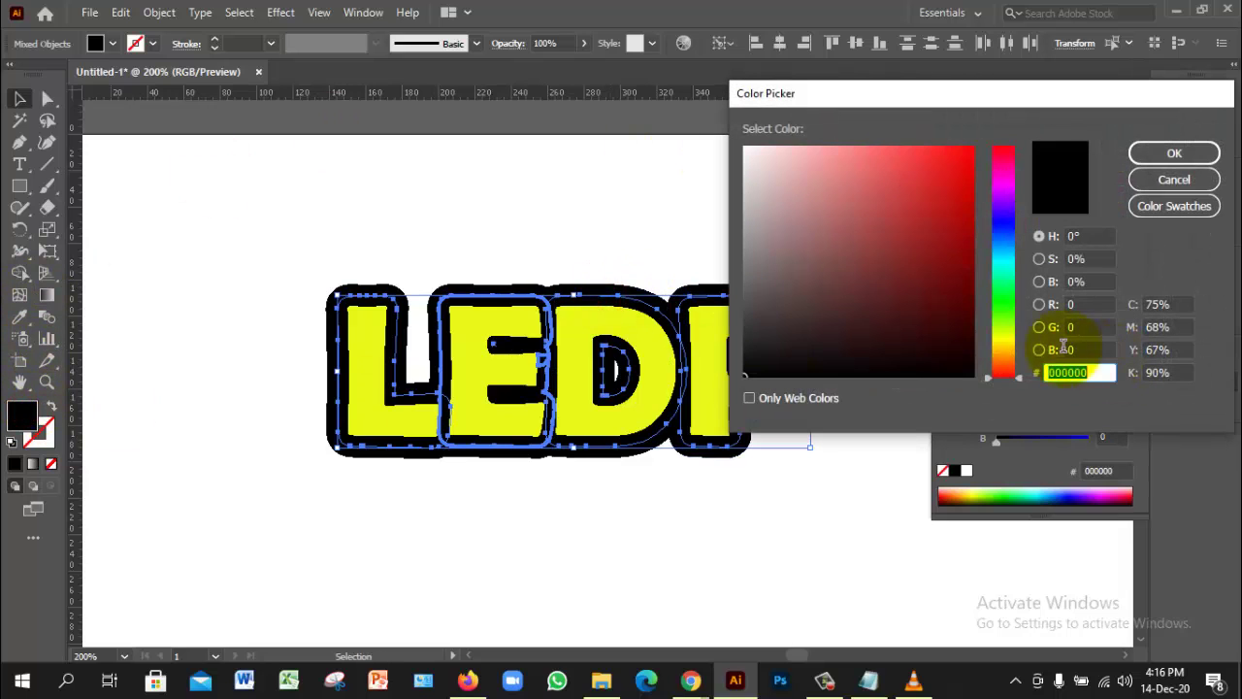
click(1151, 155)
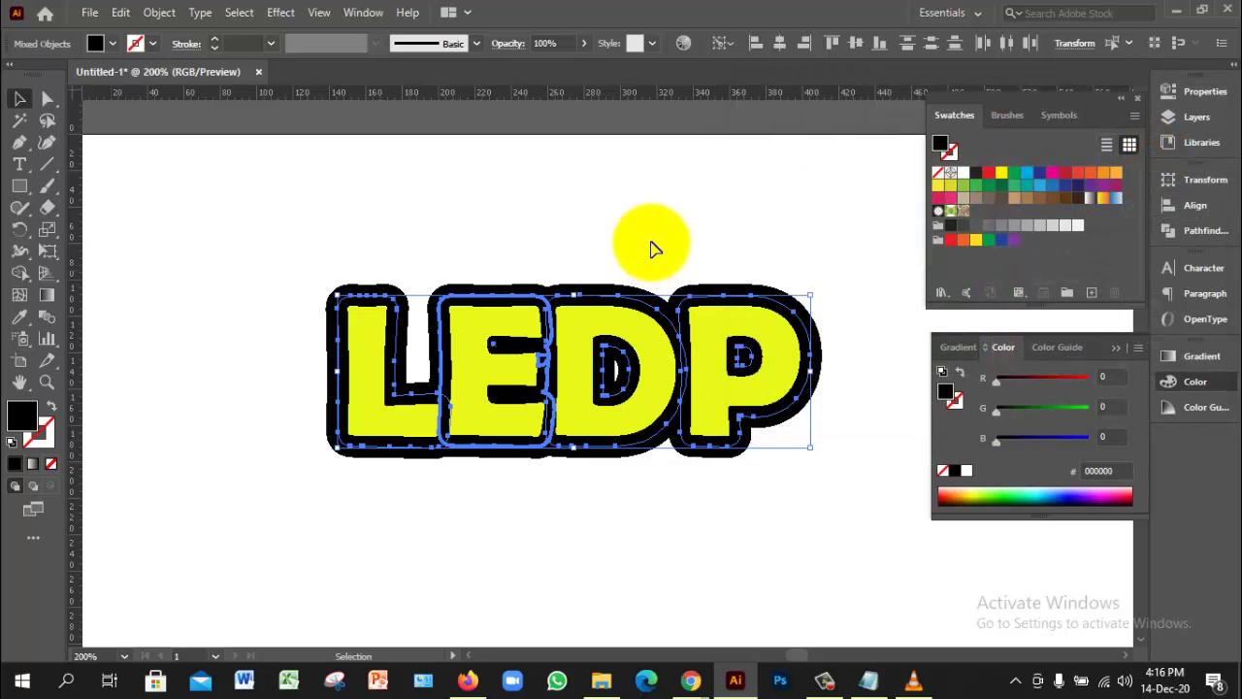
click(29, 420)
double_click(24, 423)
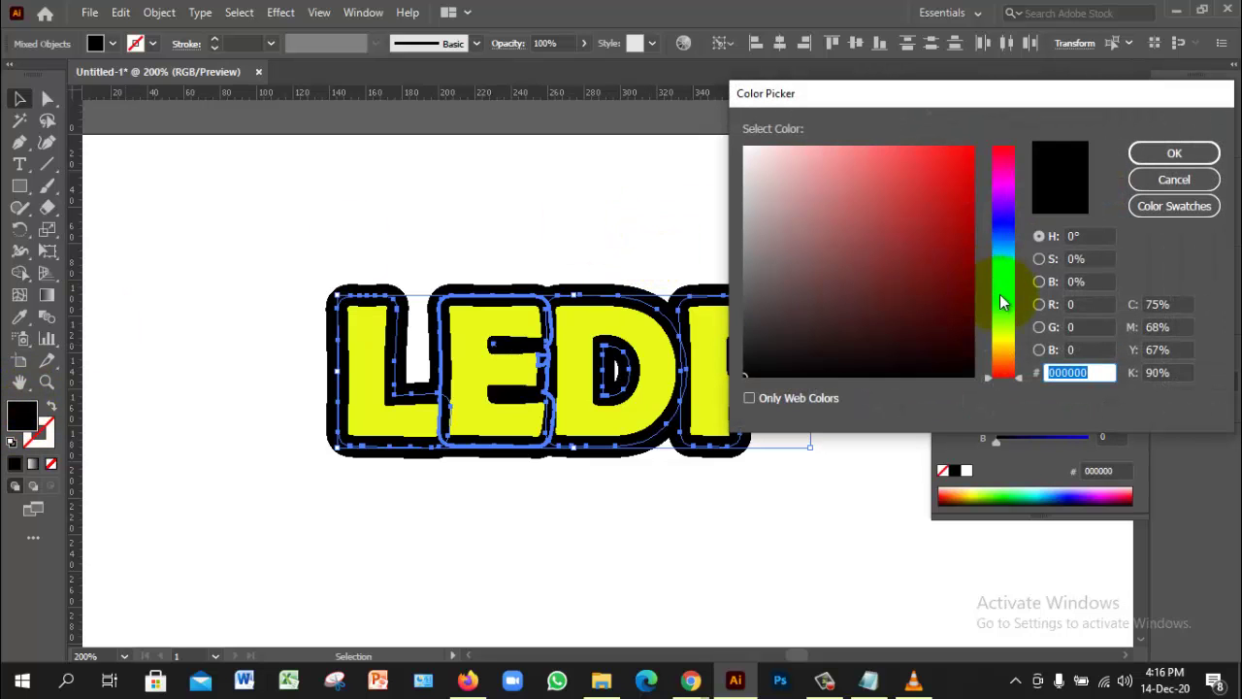
click(1167, 153)
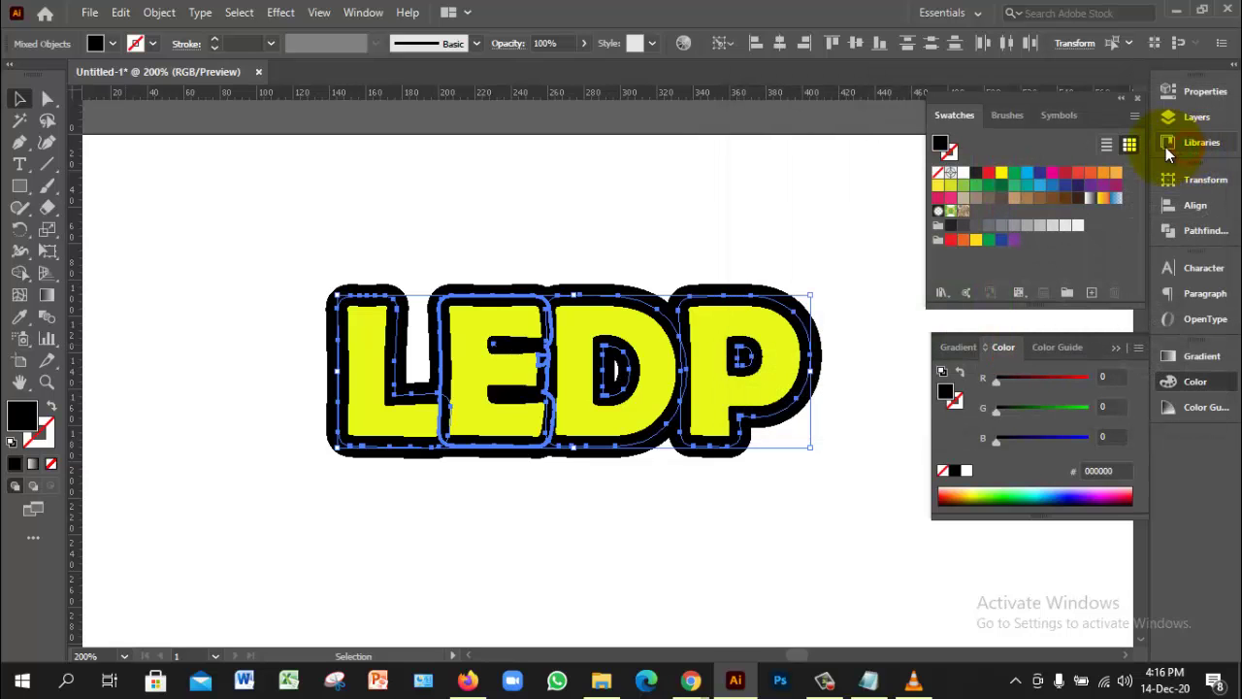
click(832, 227)
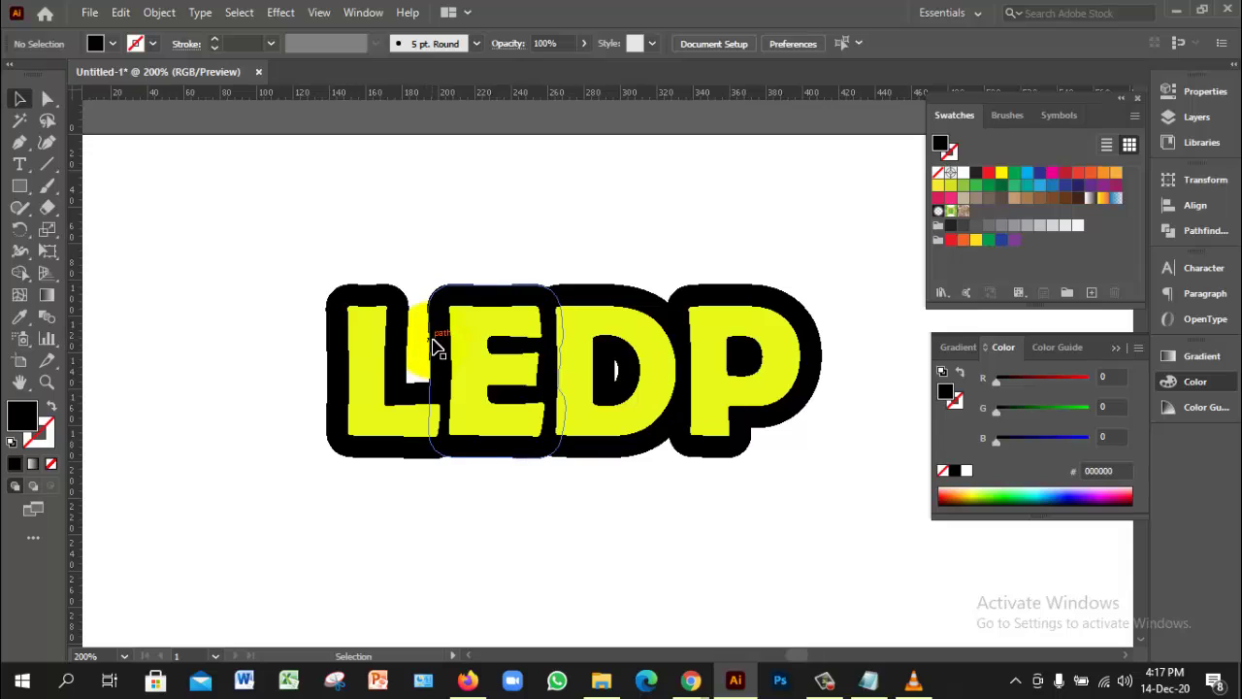
click(434, 341)
click(444, 239)
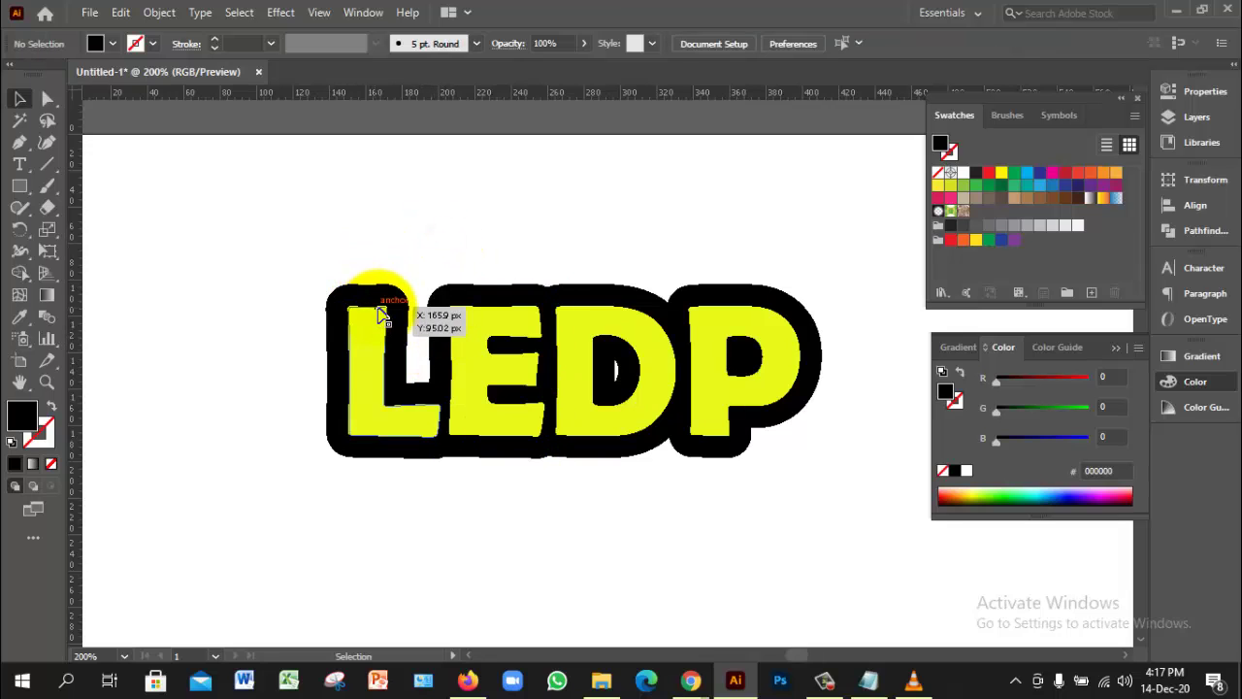
click(387, 309)
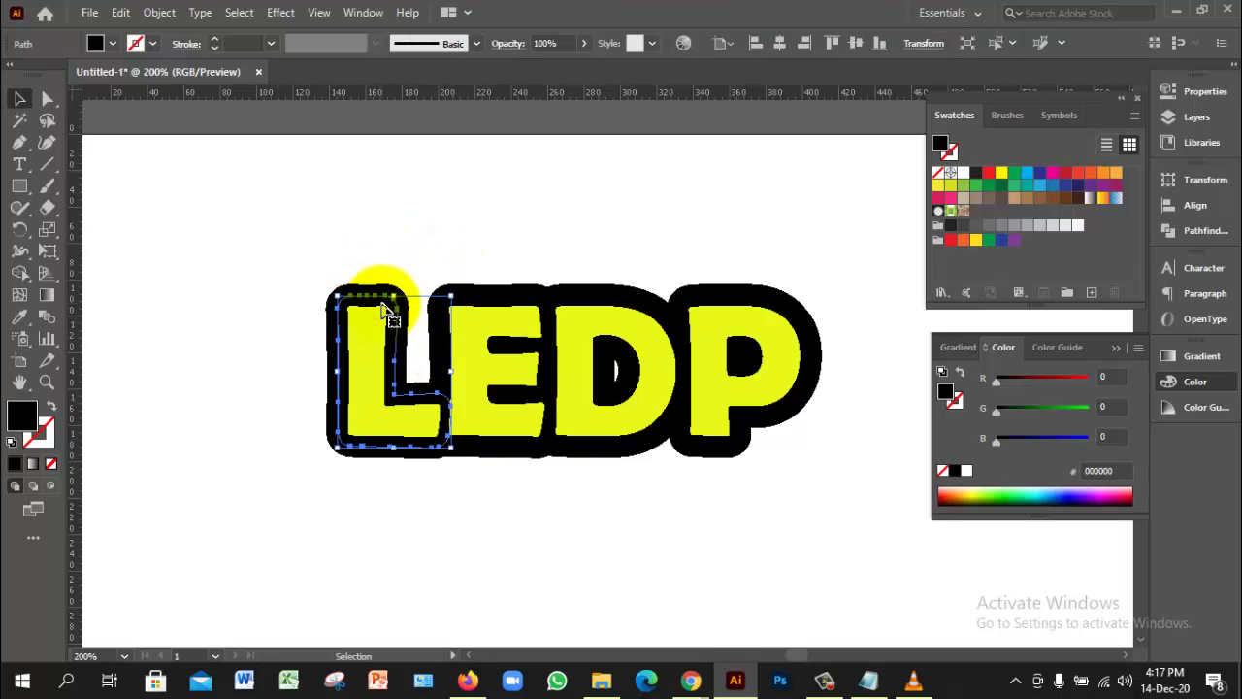
click(412, 235)
Step: Use outline view to select the four middle offset shapes of L, E, D and P together, and return to preview
key(ctrl+t)
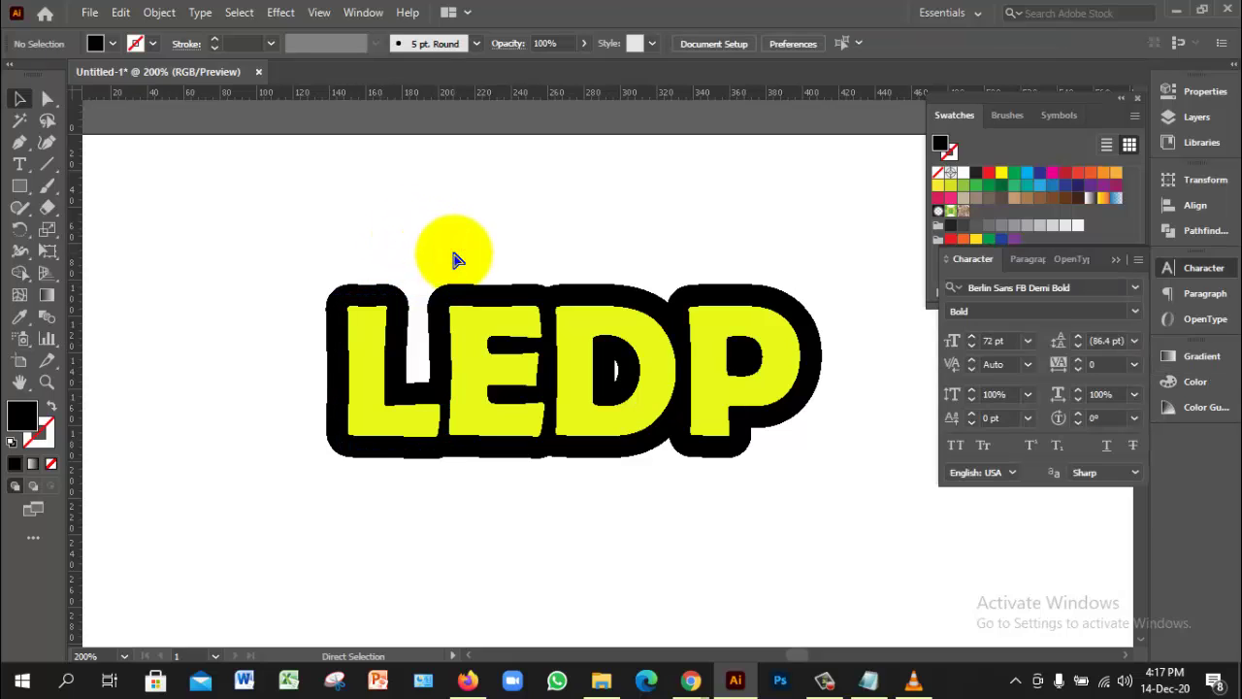
key(ctrl+y)
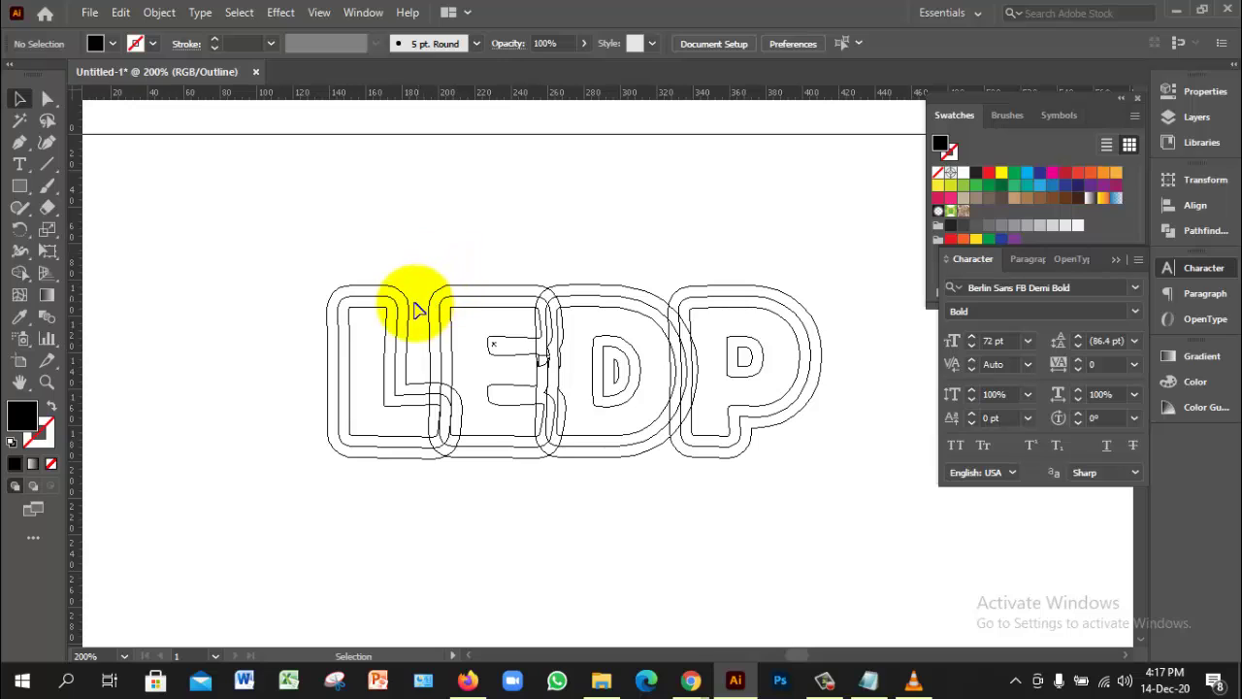
click(399, 310)
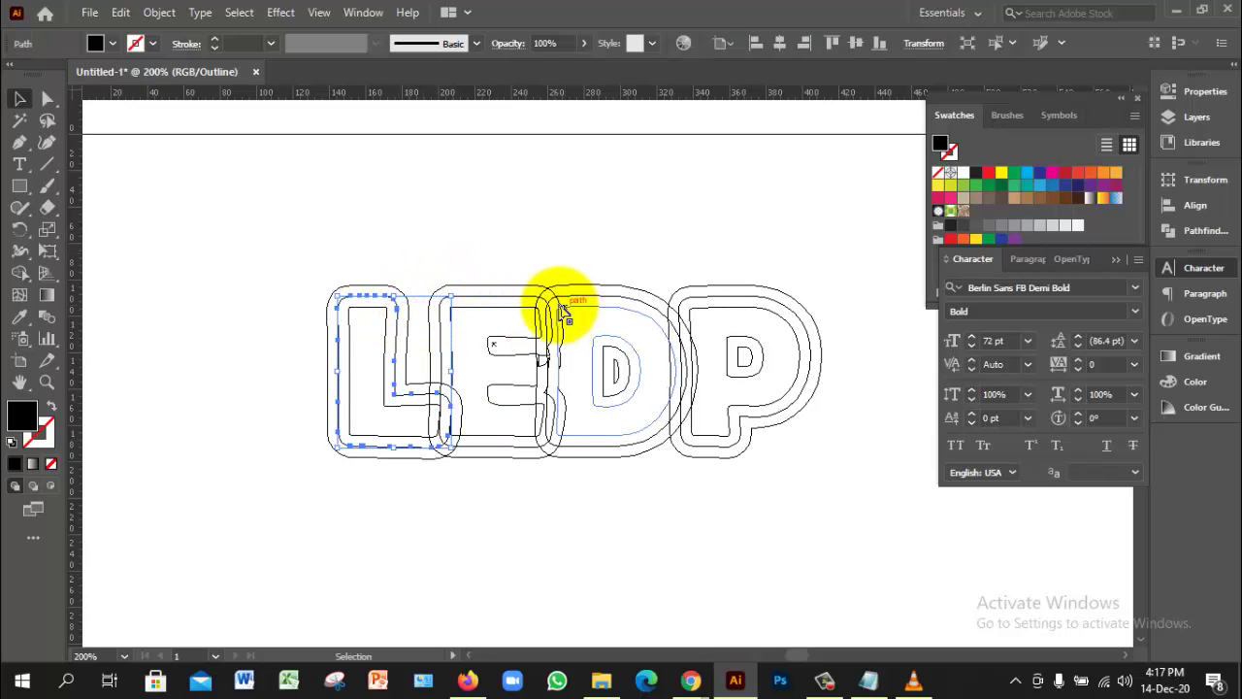
shift+click(497, 293)
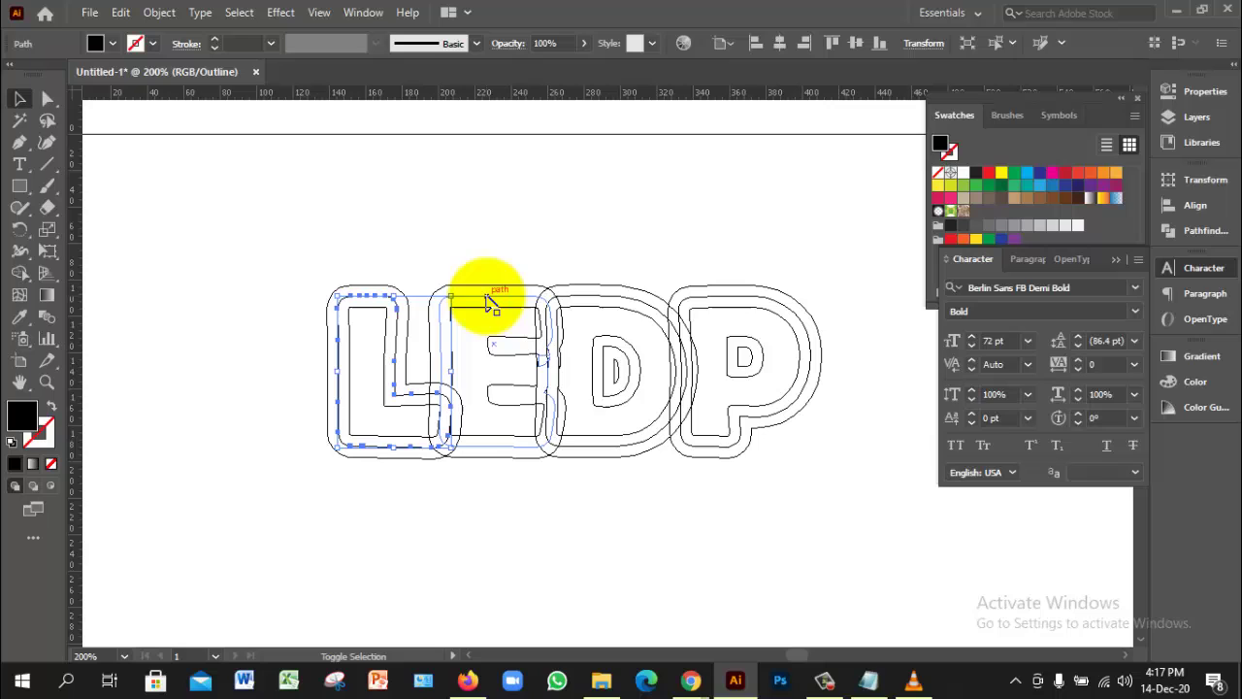
shift+click(629, 304)
shift+click(769, 304)
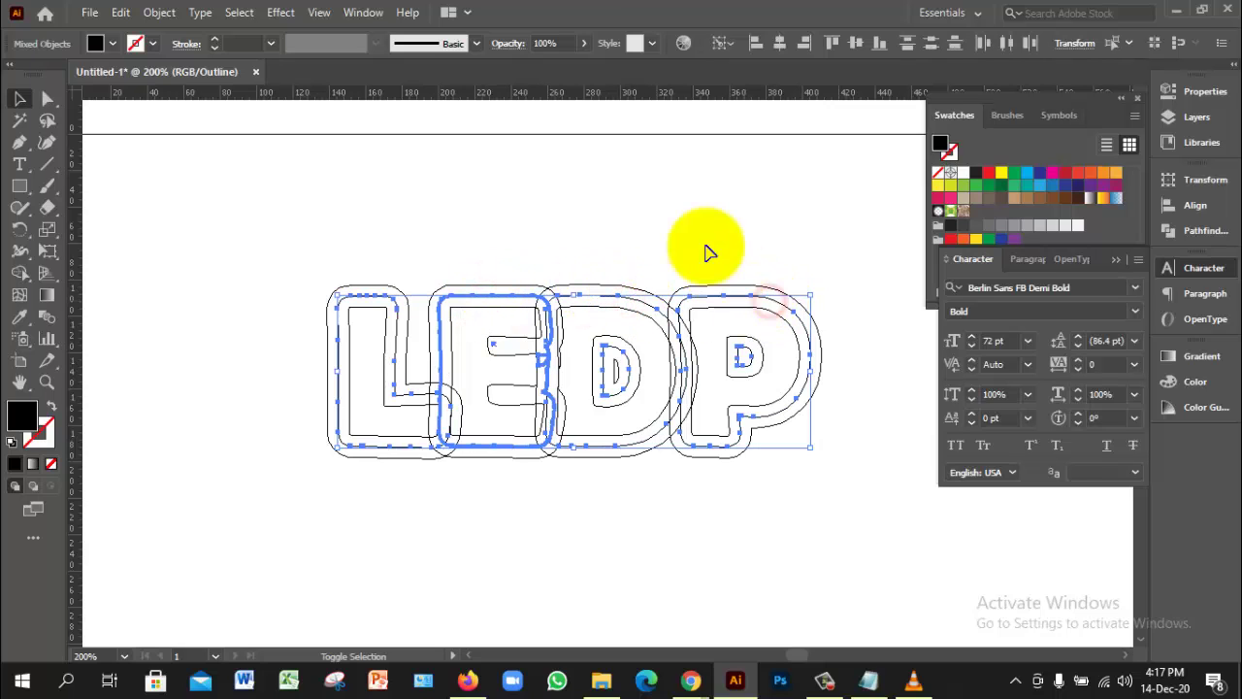
key(v)
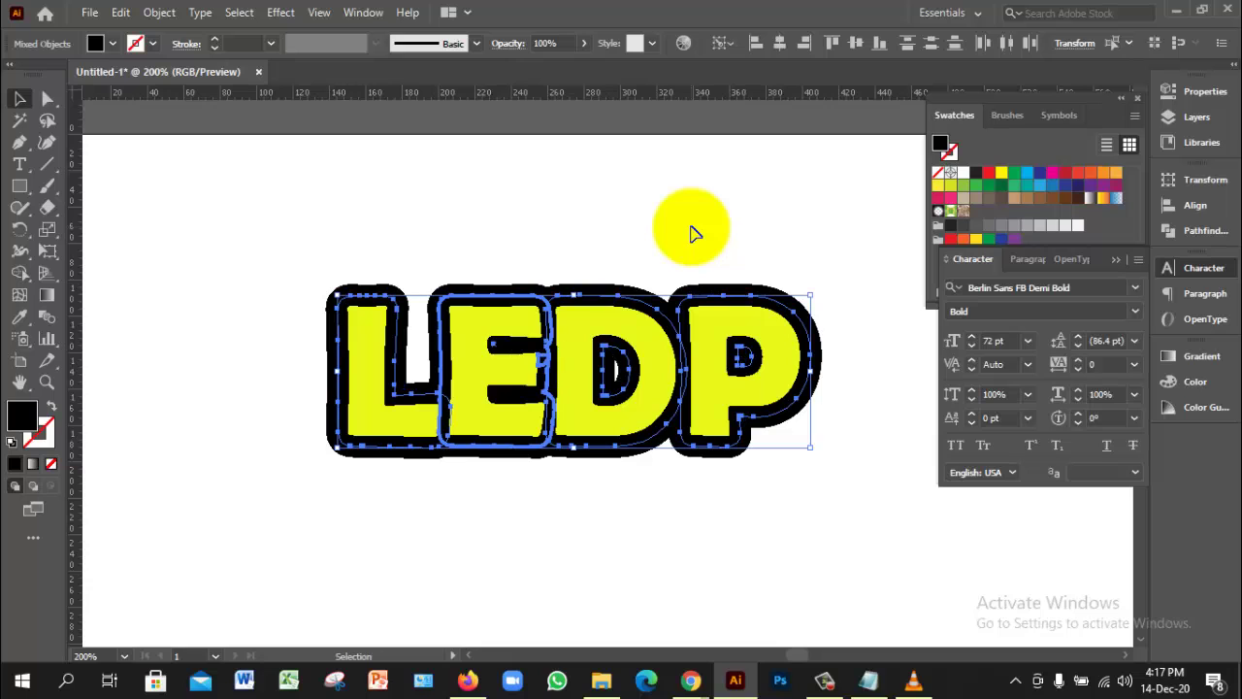
Step: Fill the four selected middle offset shapes of L, E, D and P with bright green and deselect them
double_click(30, 418)
click(1003, 318)
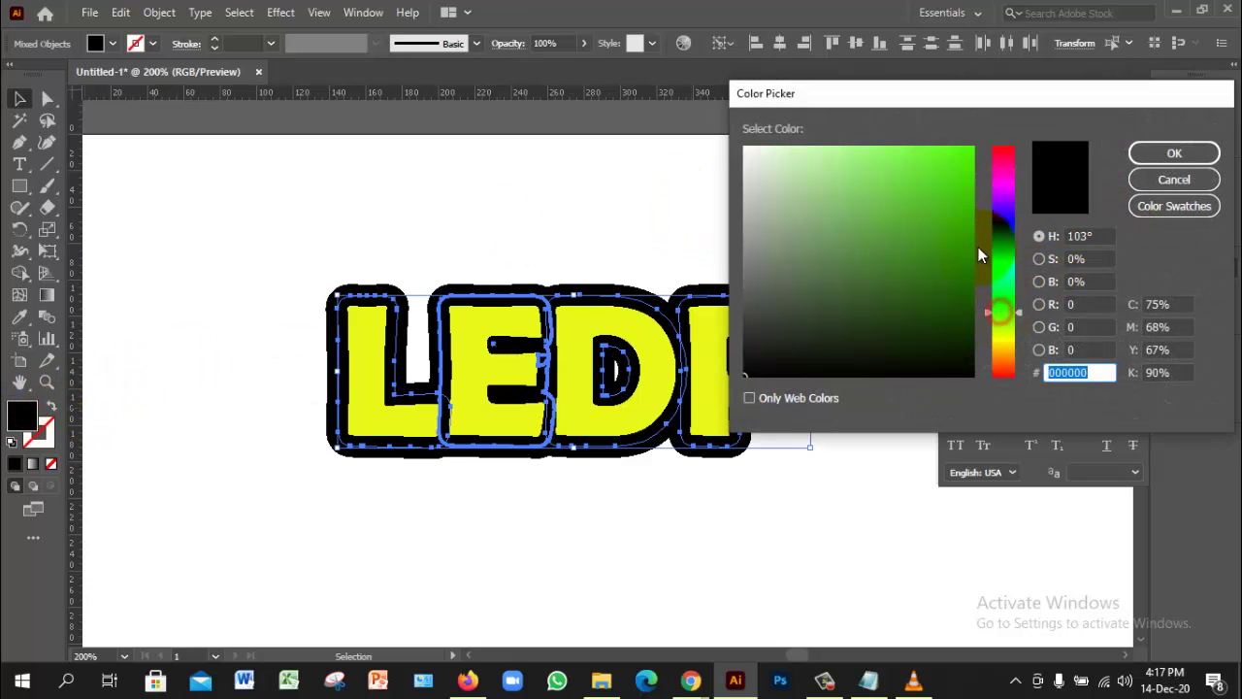
click(960, 190)
click(1150, 157)
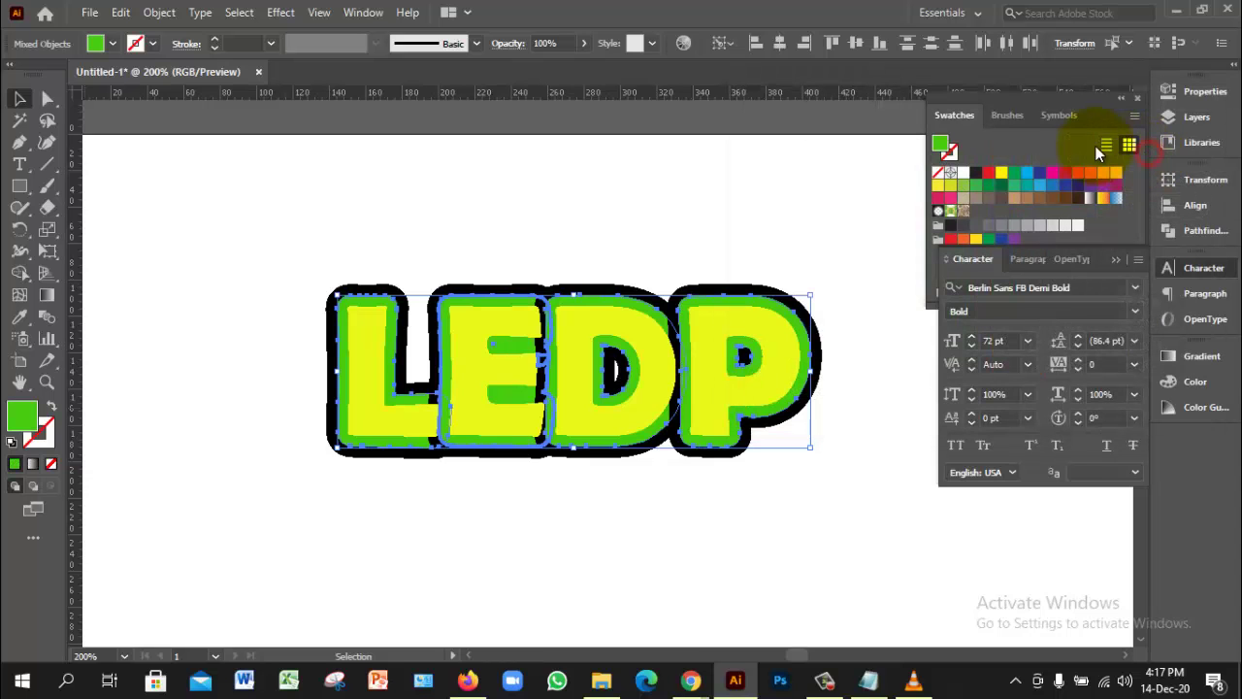
click(505, 511)
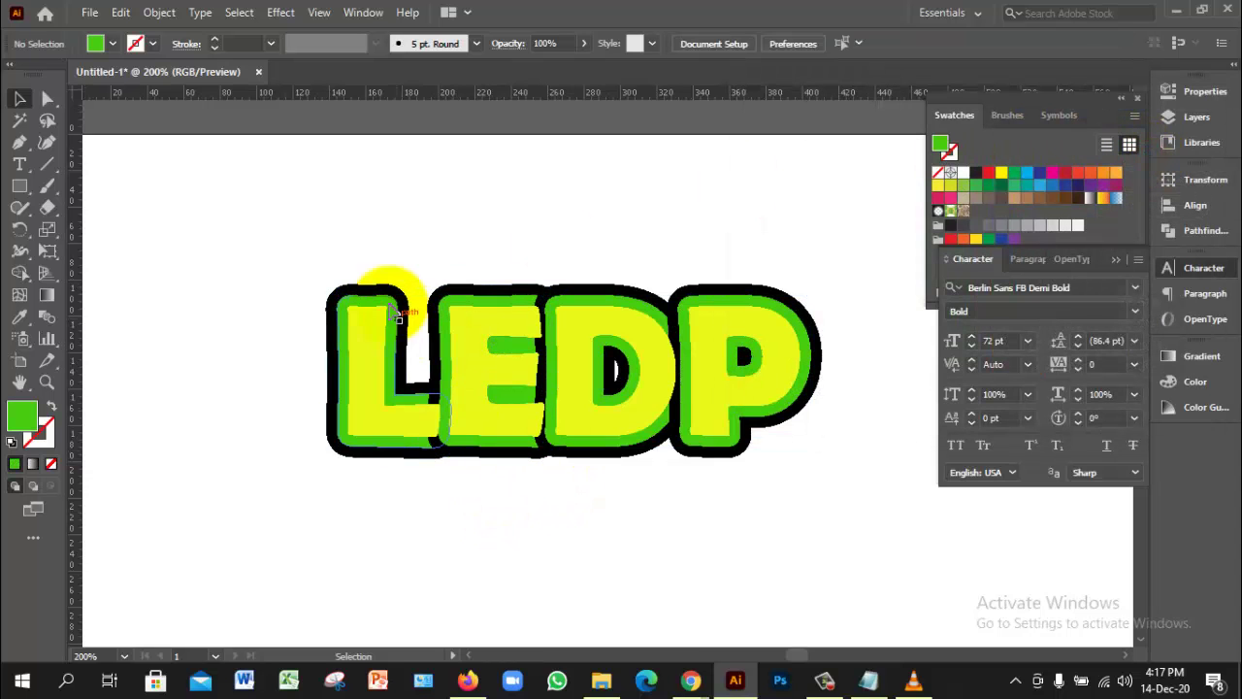
Step: Select the four outermost black offset shapes of L, E, D and P and group them
click(402, 287)
click(422, 246)
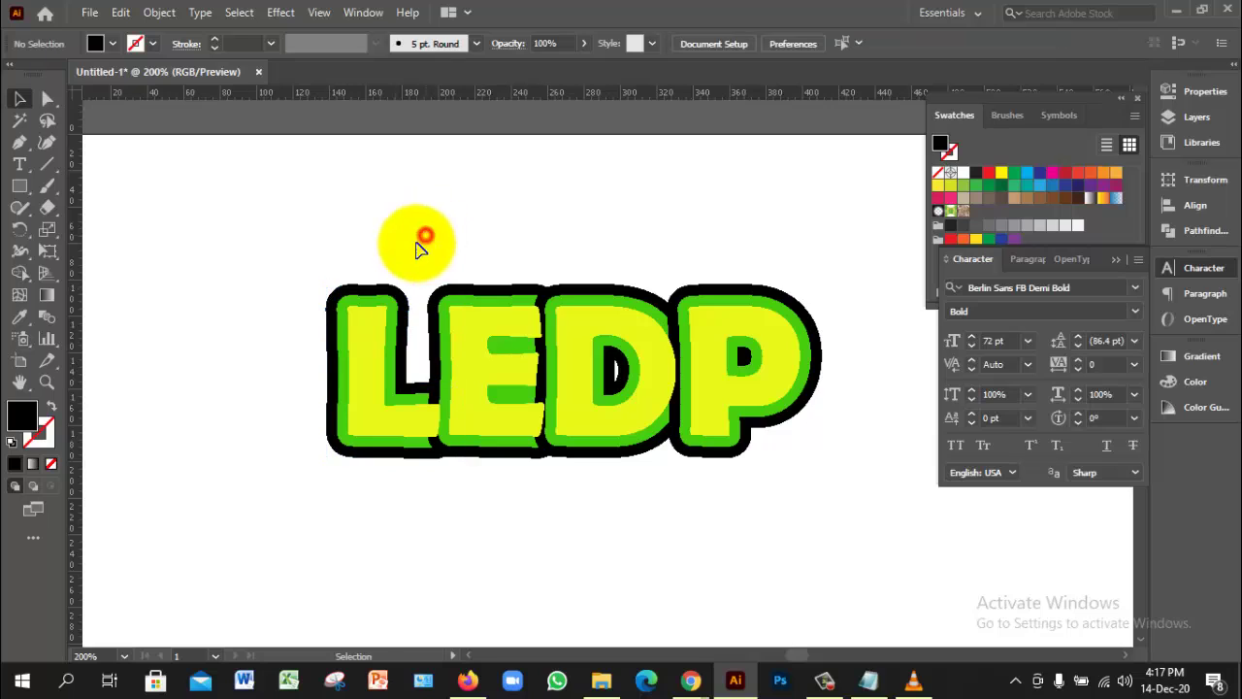
click(402, 291)
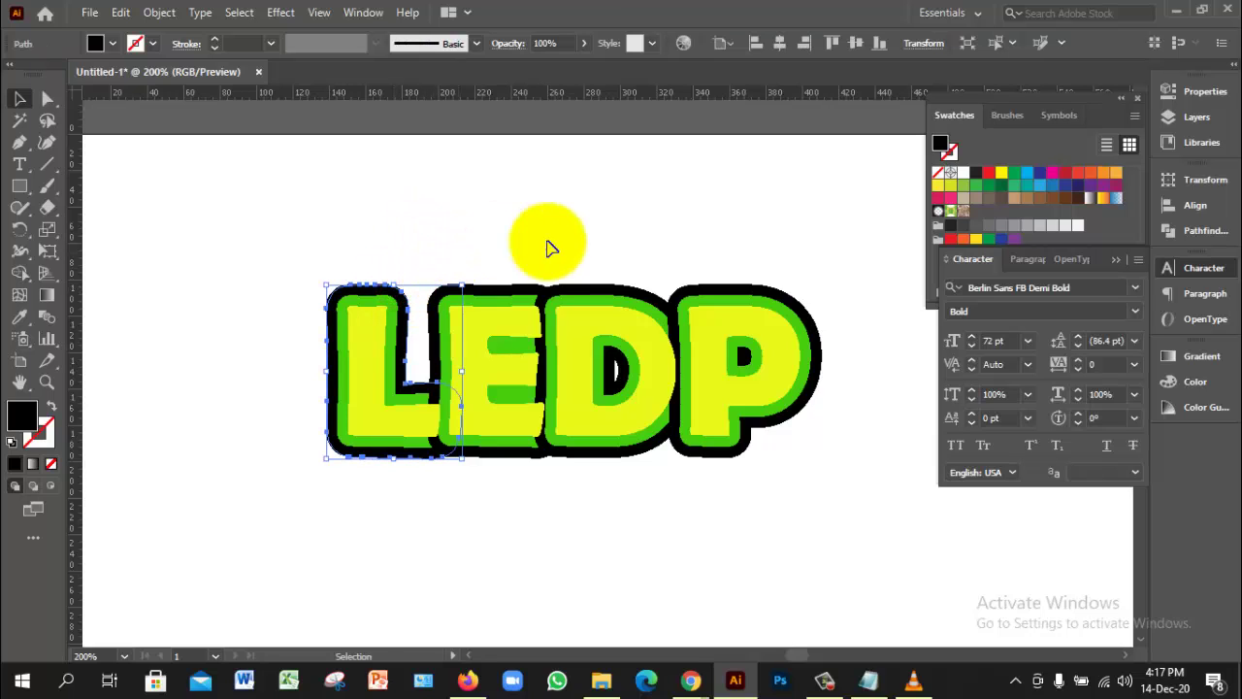
shift+click(503, 294)
shift+click(501, 286)
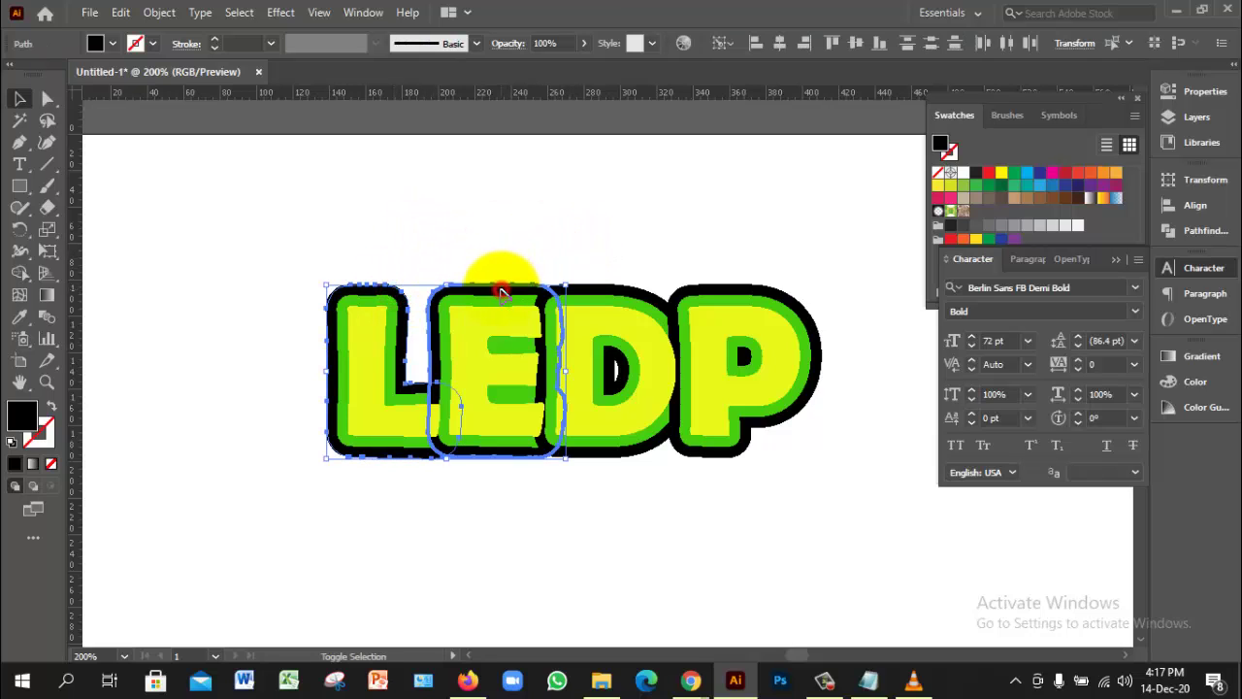
shift+click(605, 290)
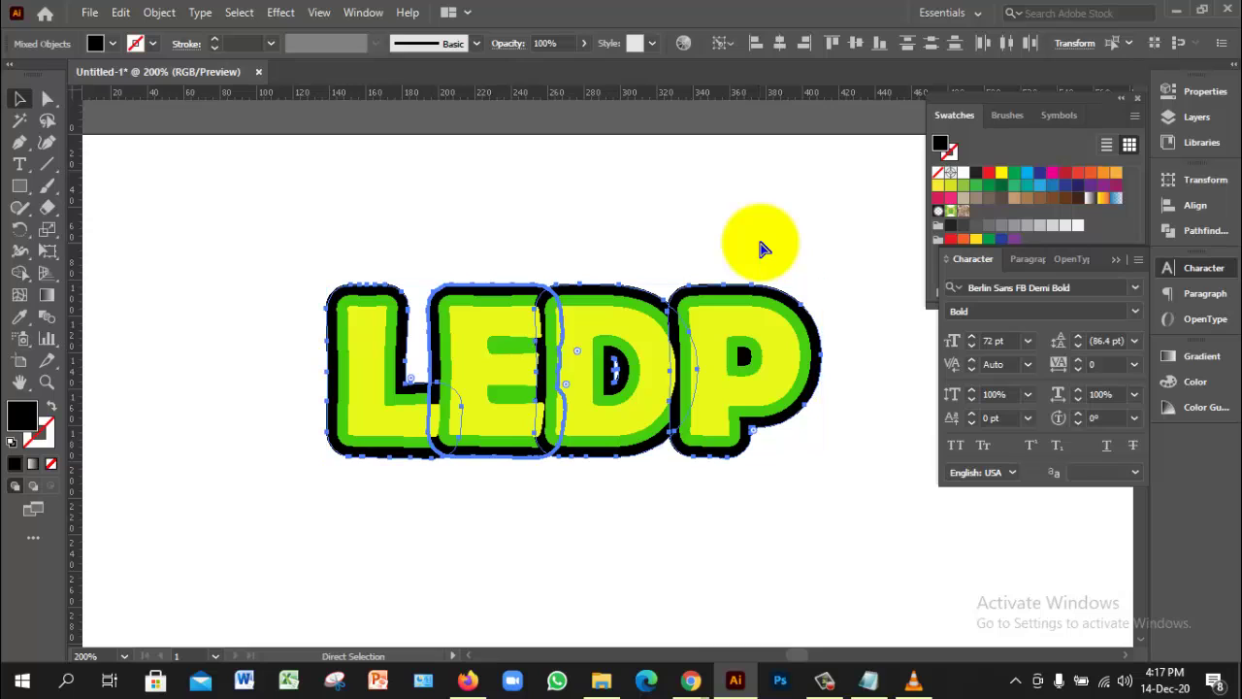
key(ctrl+g)
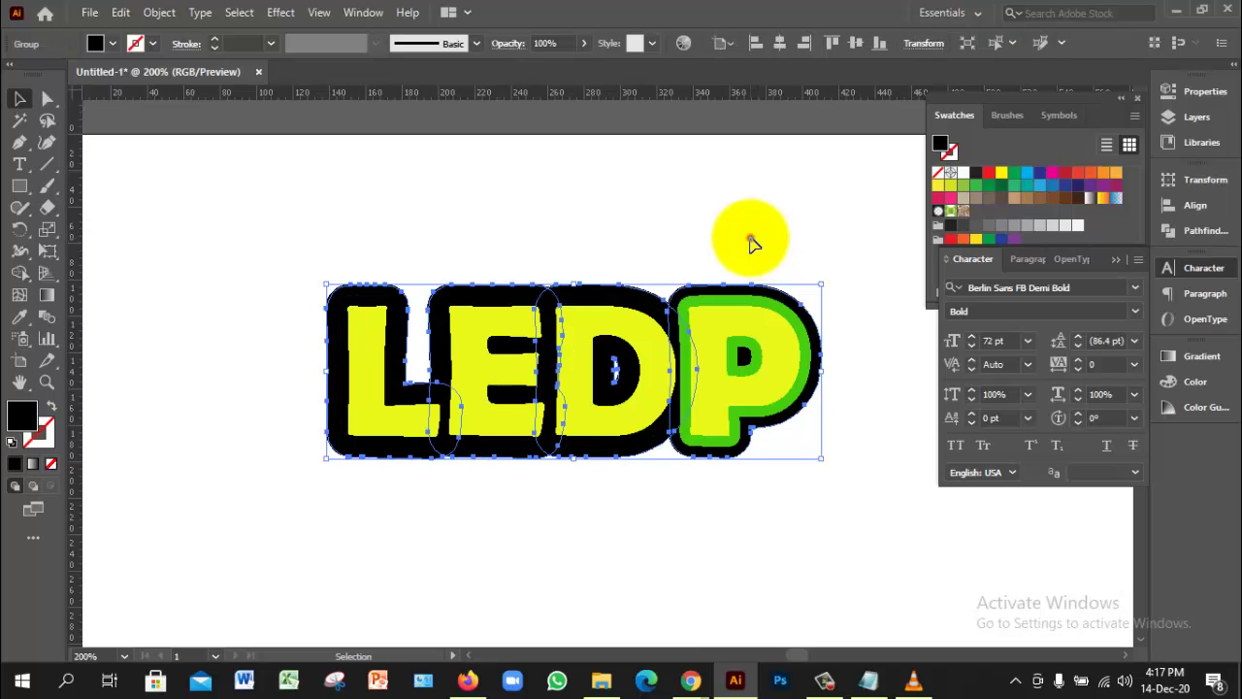
Step: Send the outer black offset group to the back, behind the green and yellow shapes
click(749, 239)
click(641, 304)
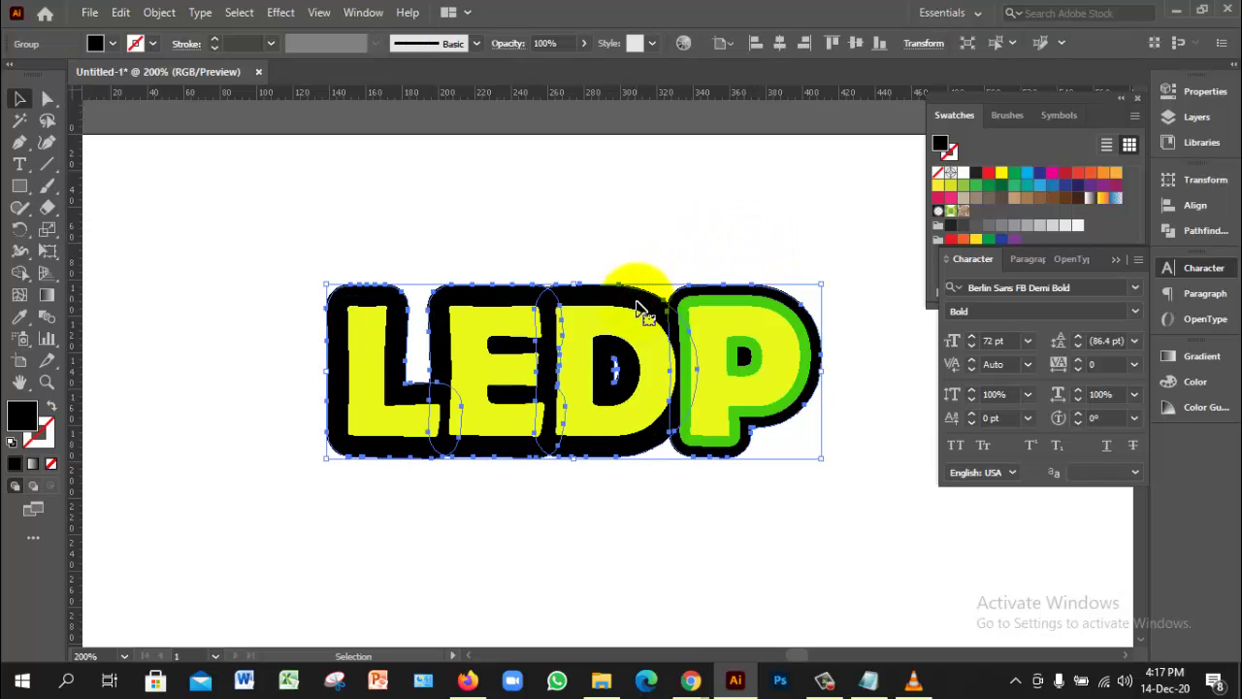
right_click(637, 304)
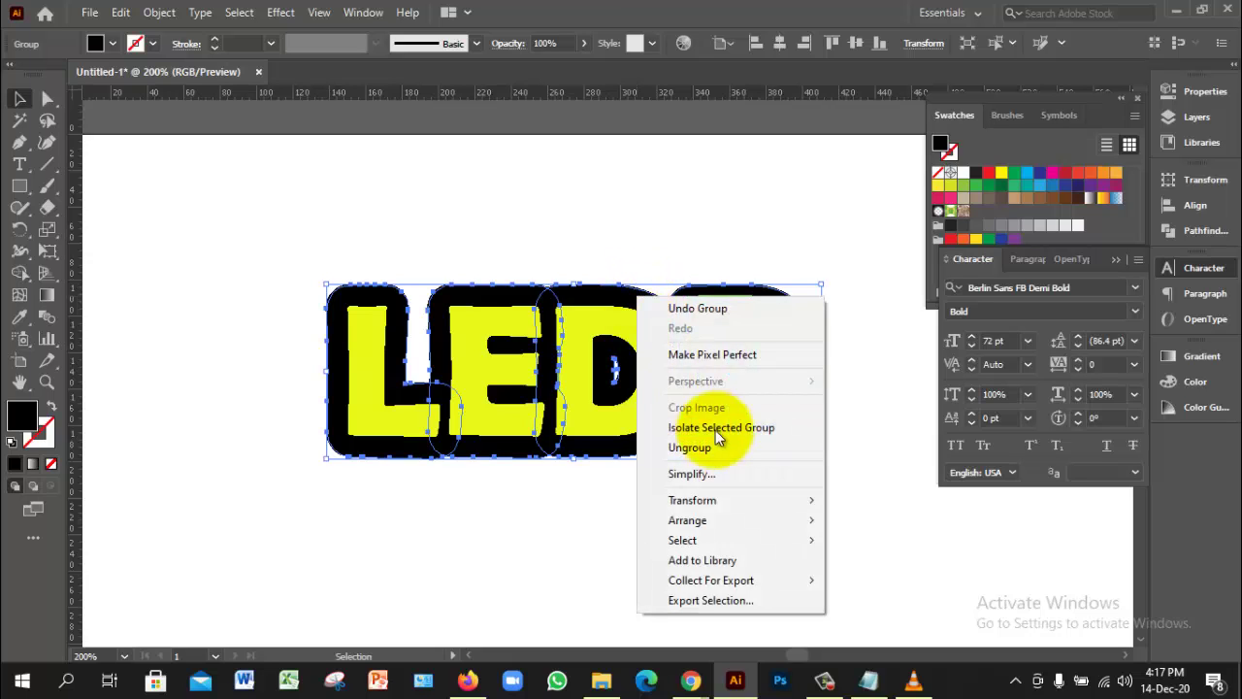
mouse_move(701, 526)
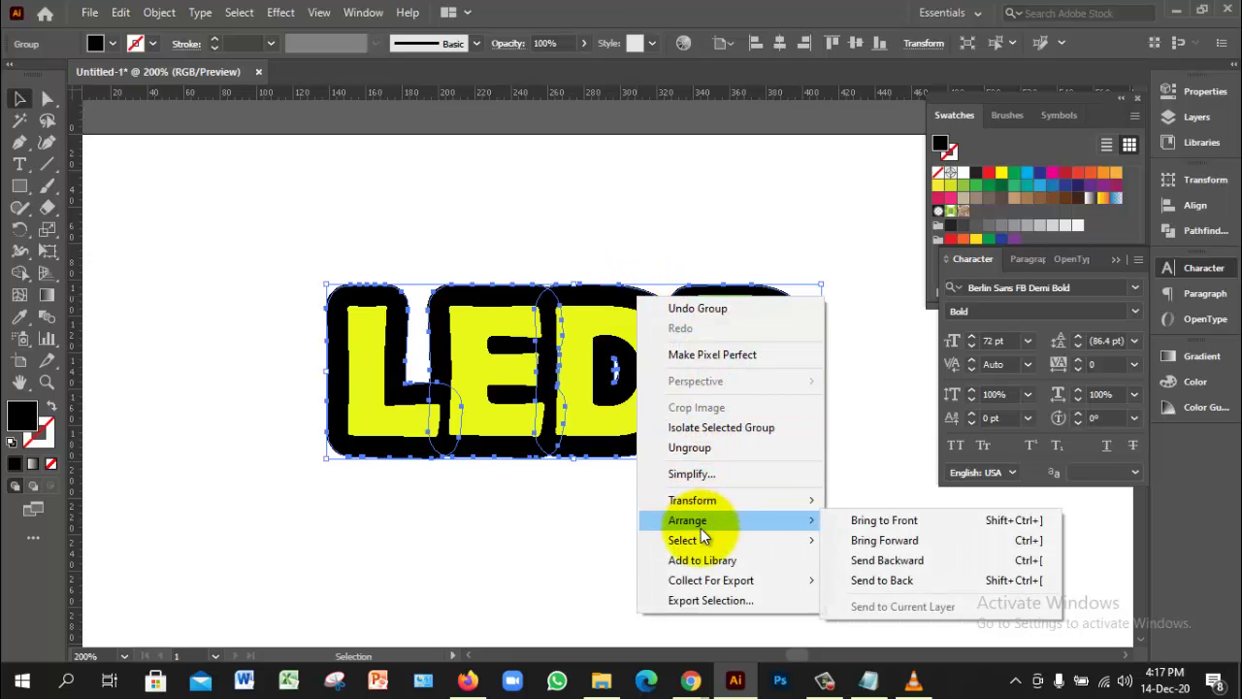
click(891, 578)
click(893, 579)
click(630, 286)
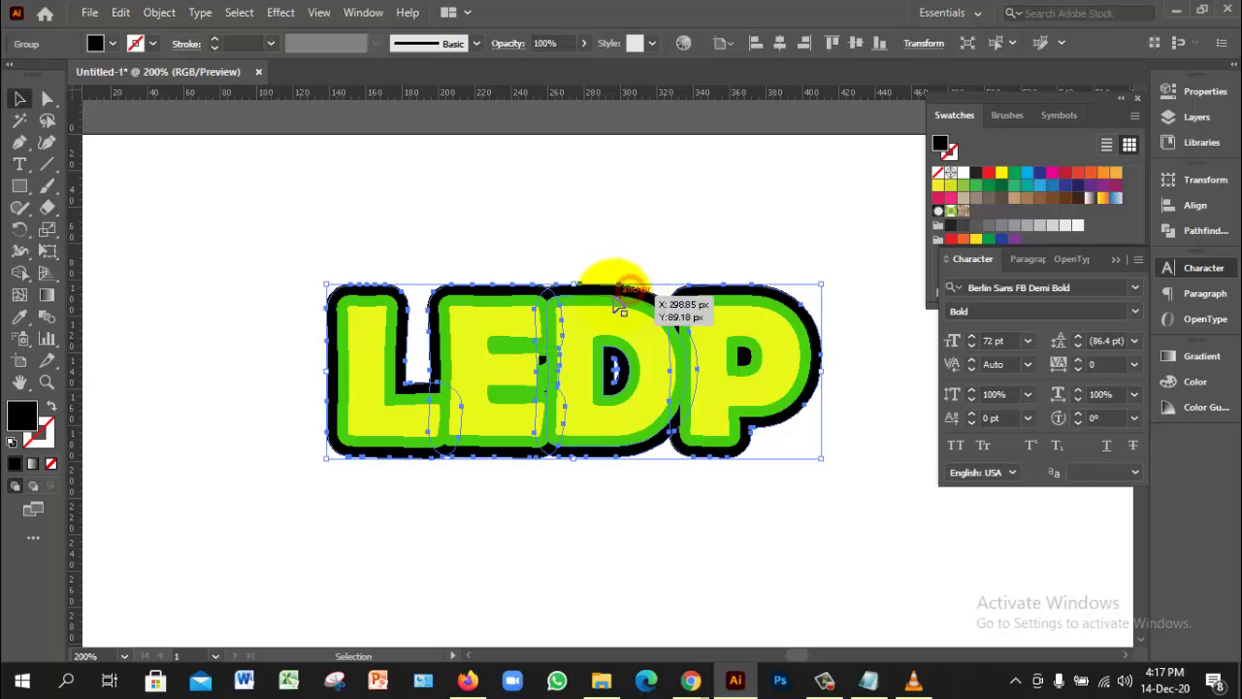
Step: Select the yellow letters, the green D shape and the black outline in turn to check which shapes are grouped
click(588, 397)
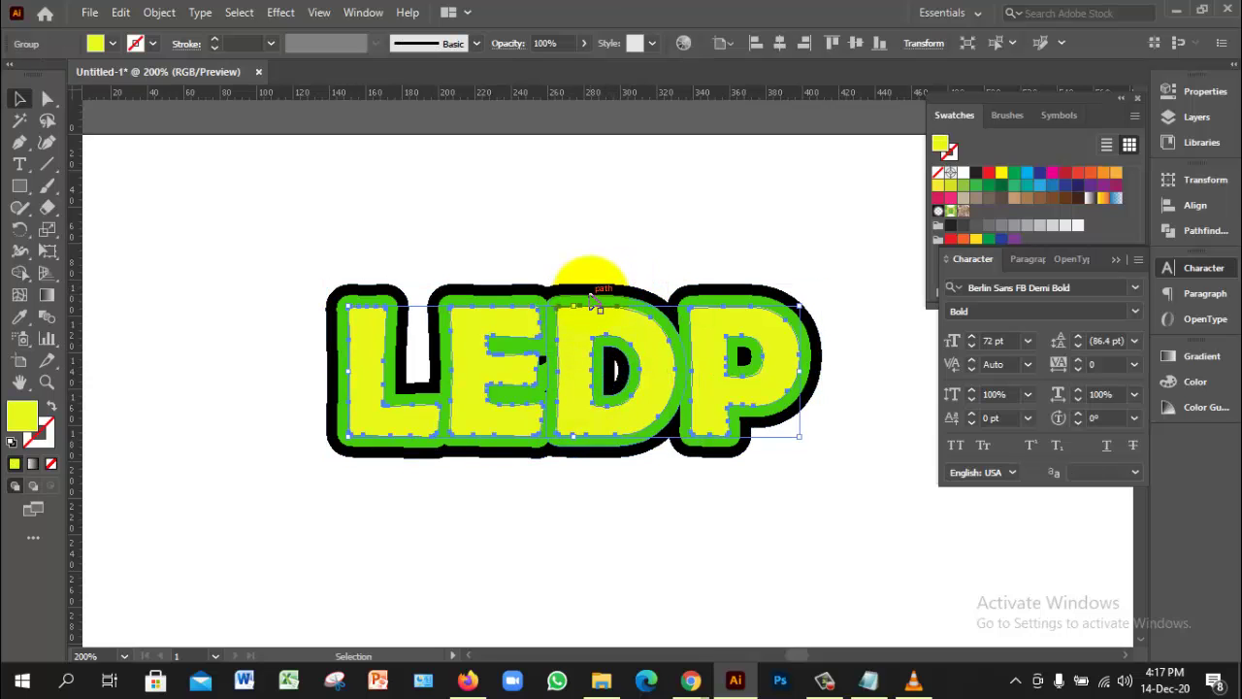
click(602, 297)
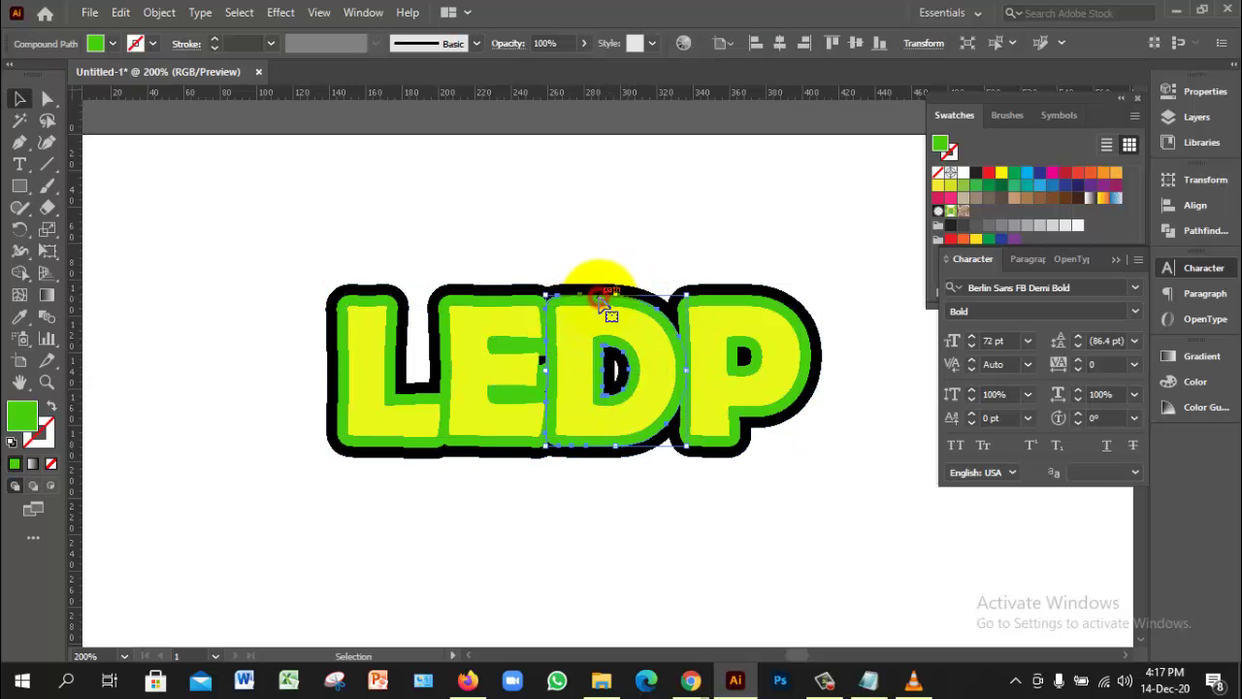
click(581, 281)
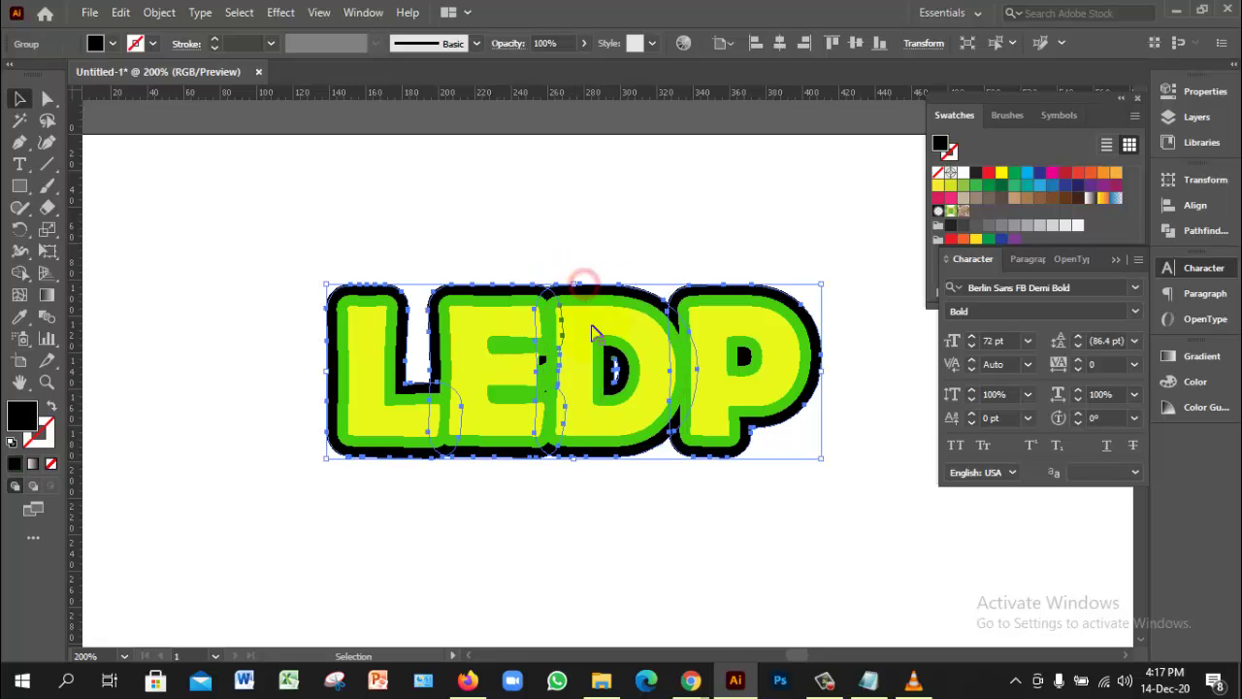
click(648, 495)
Step: Try moving the yellow letter group and the green D shape out of the design, and return both to their places
click(582, 415)
drag(582, 415, 609, 546)
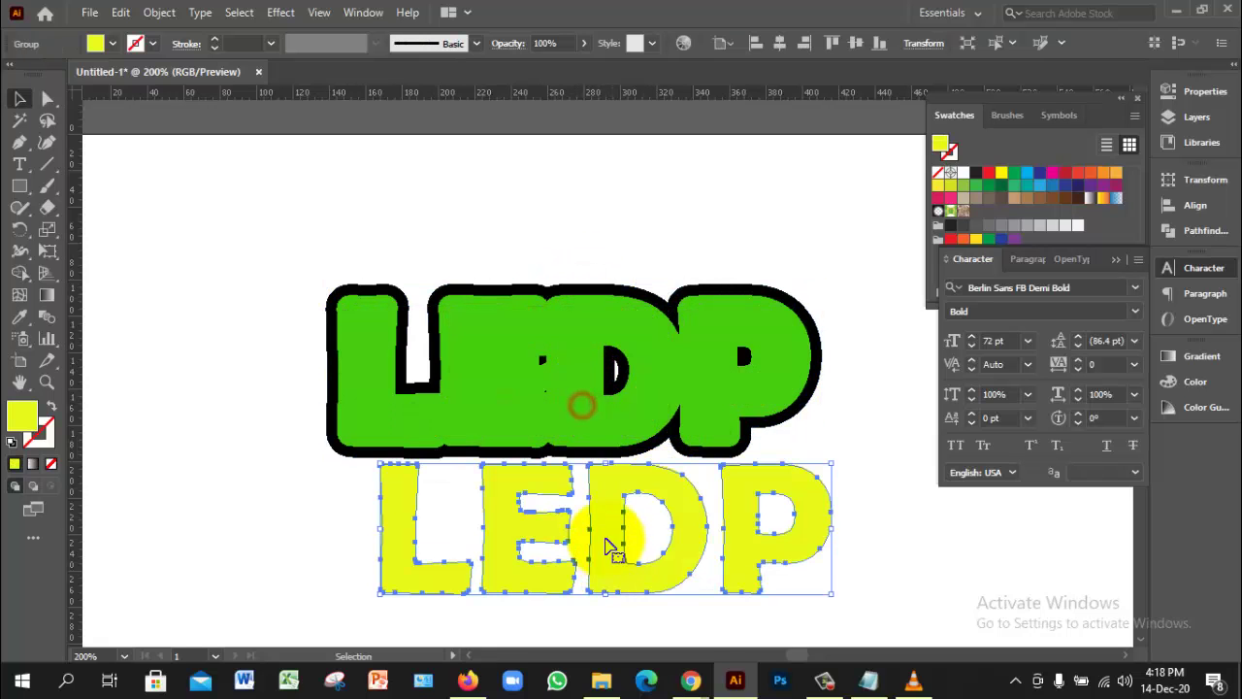
drag(590, 415, 653, 473)
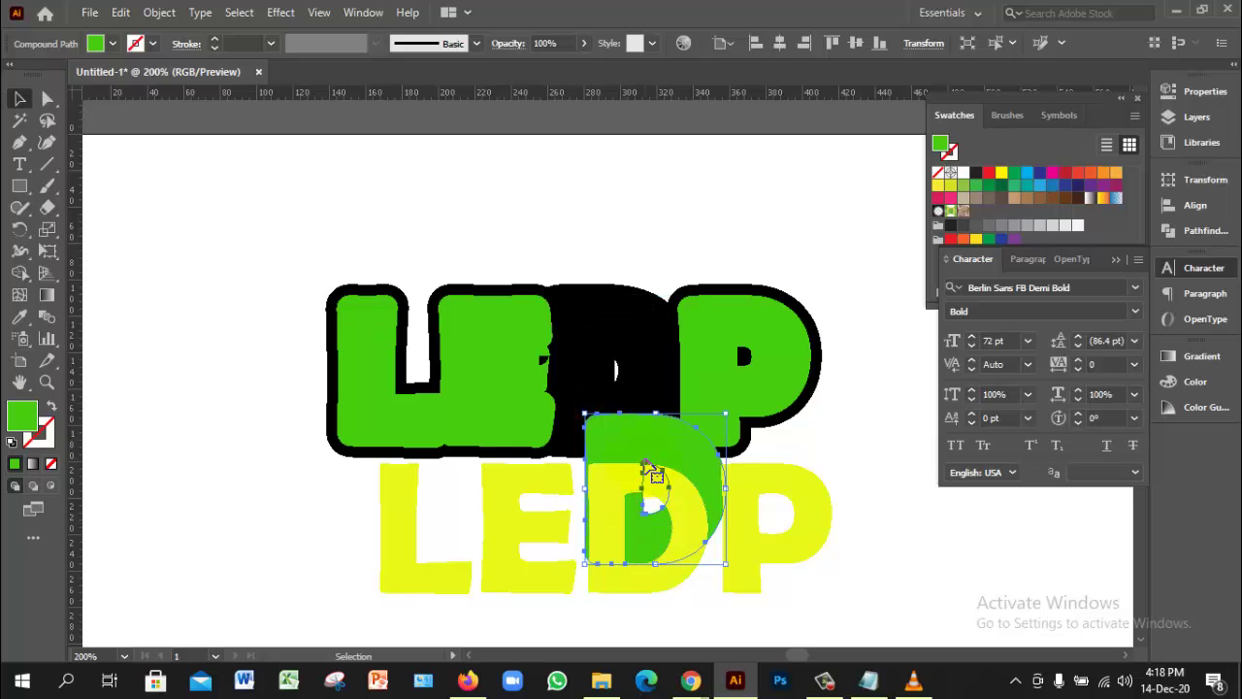
key(ctrl+z)
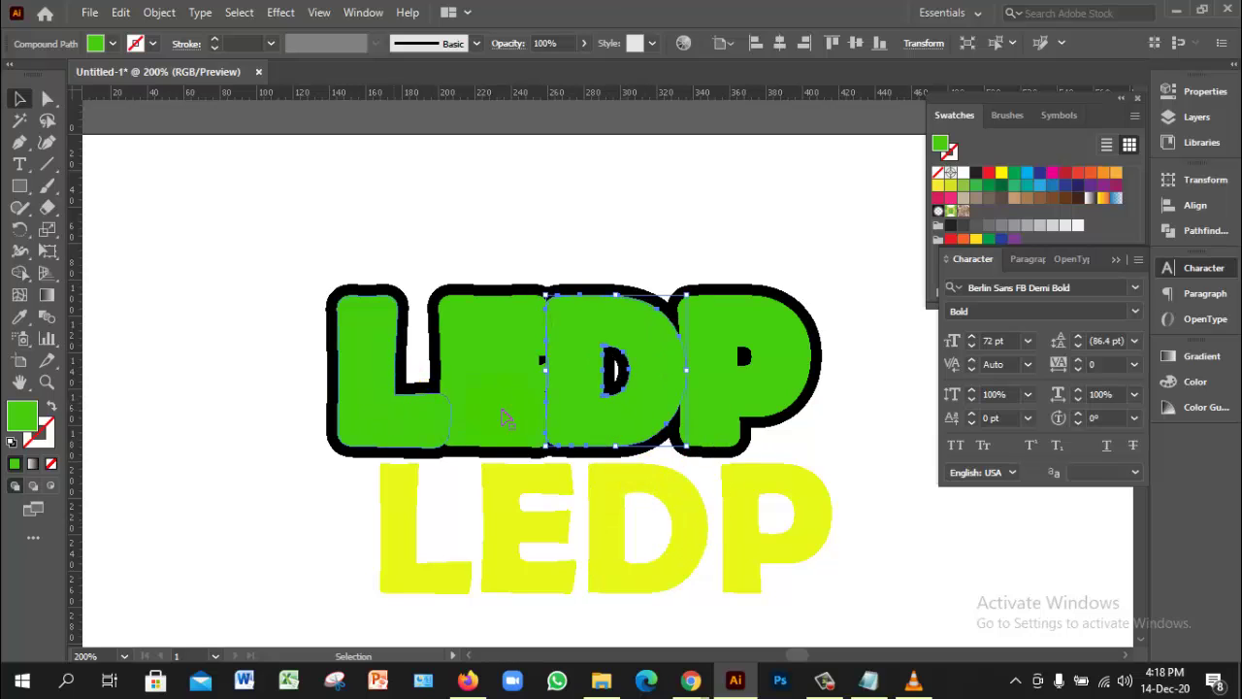
key(v)
drag(723, 573, 688, 443)
click(679, 515)
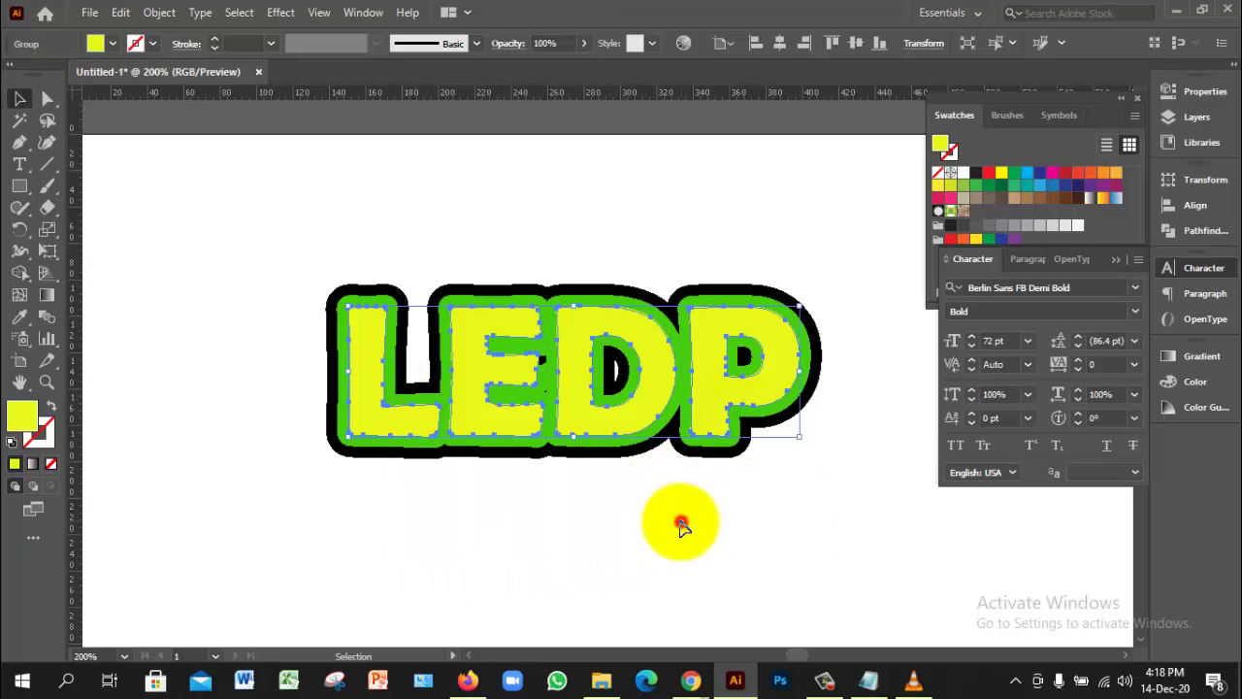
Step: Undo sending the outer black group to the back, redo it, and clear the selection
click(393, 352)
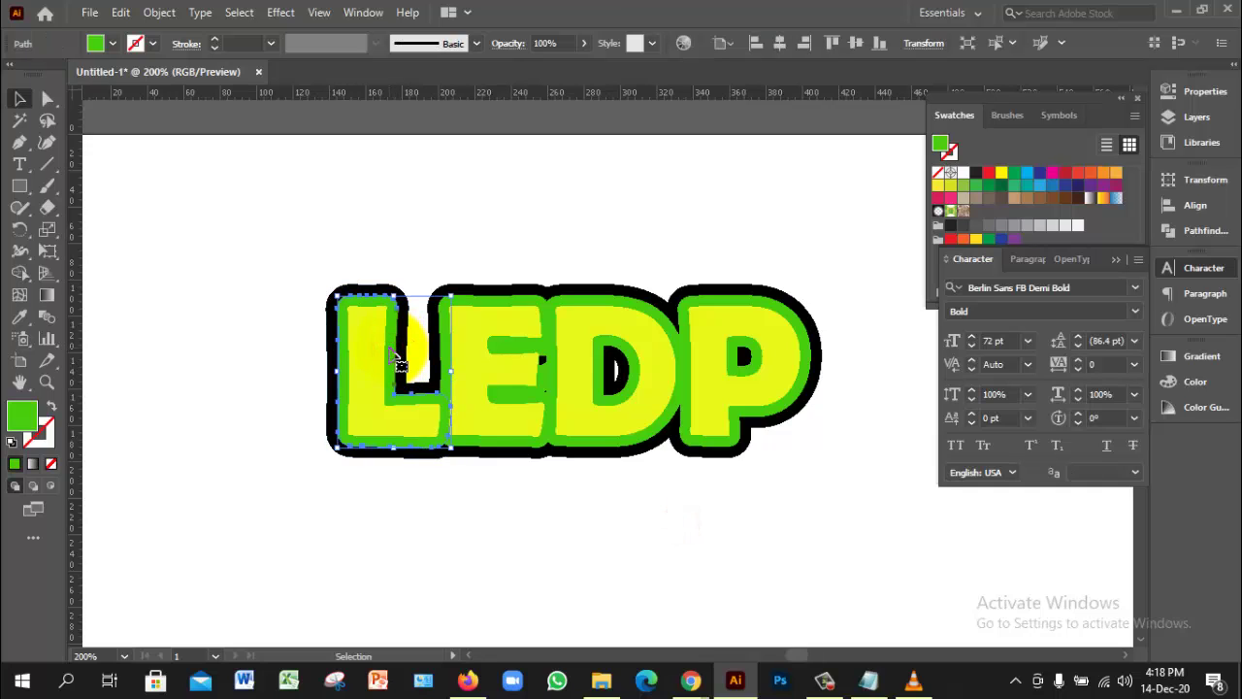
key(a)
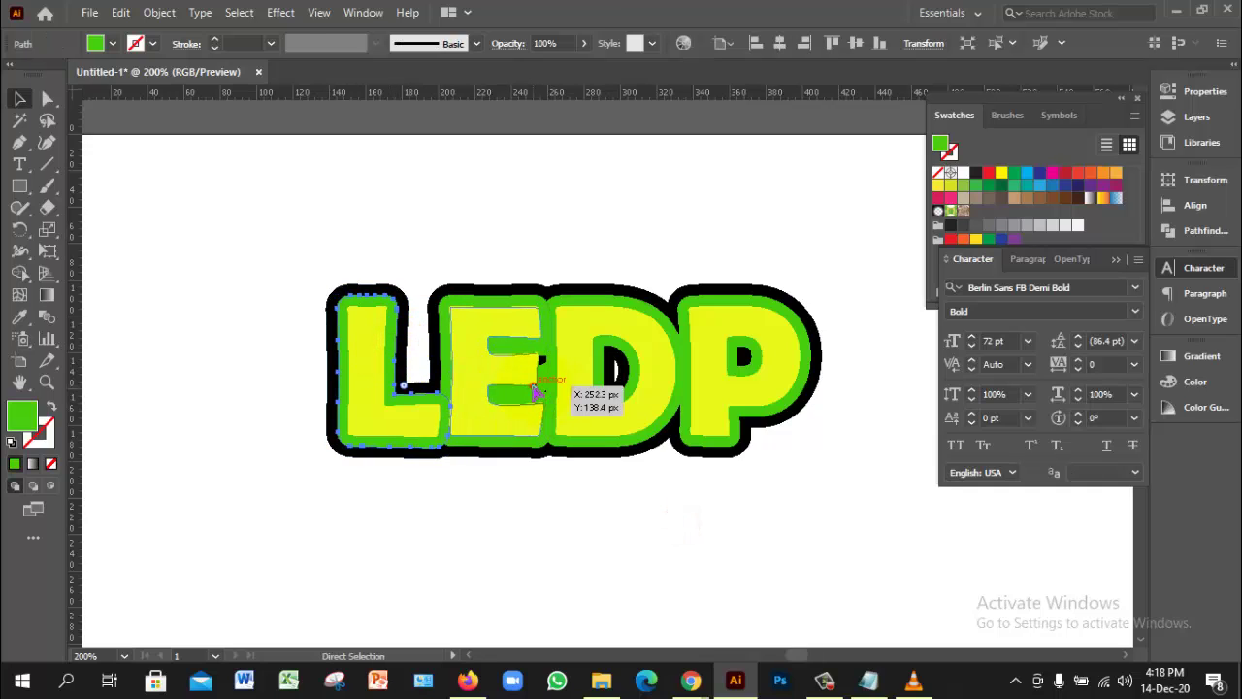
click(544, 393)
key(ctrl+z)
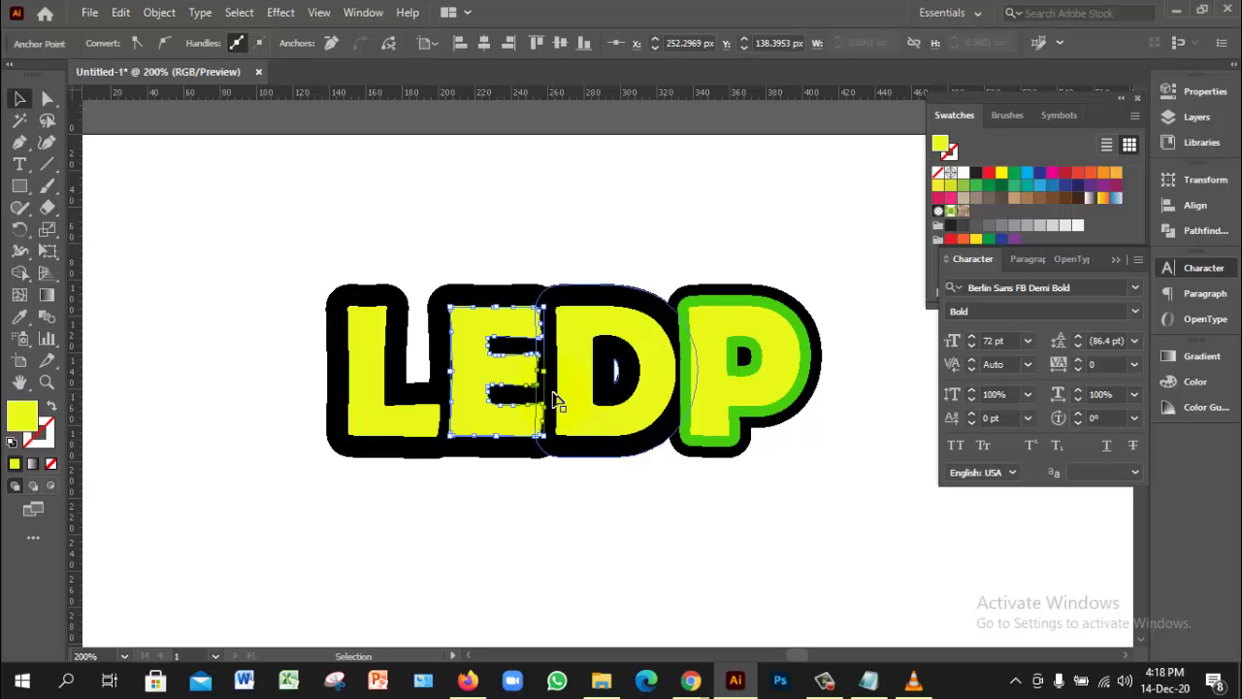
key(v)
click(398, 354)
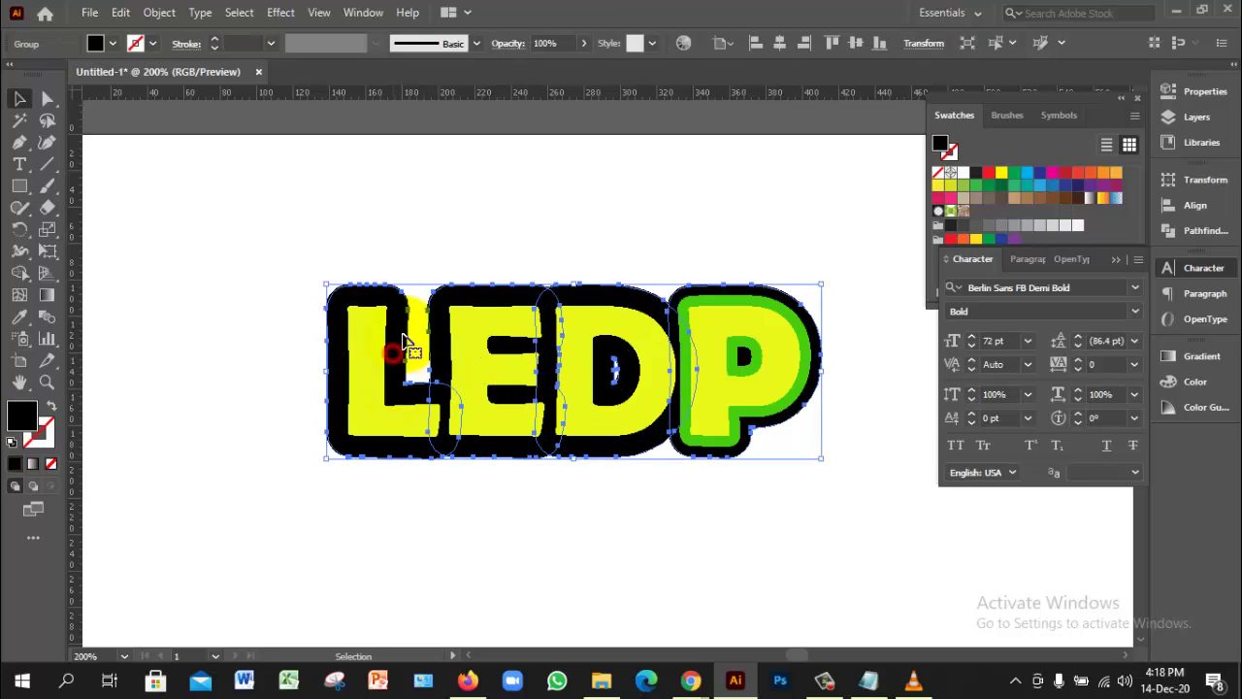
key(ctrl+shift+z)
click(424, 273)
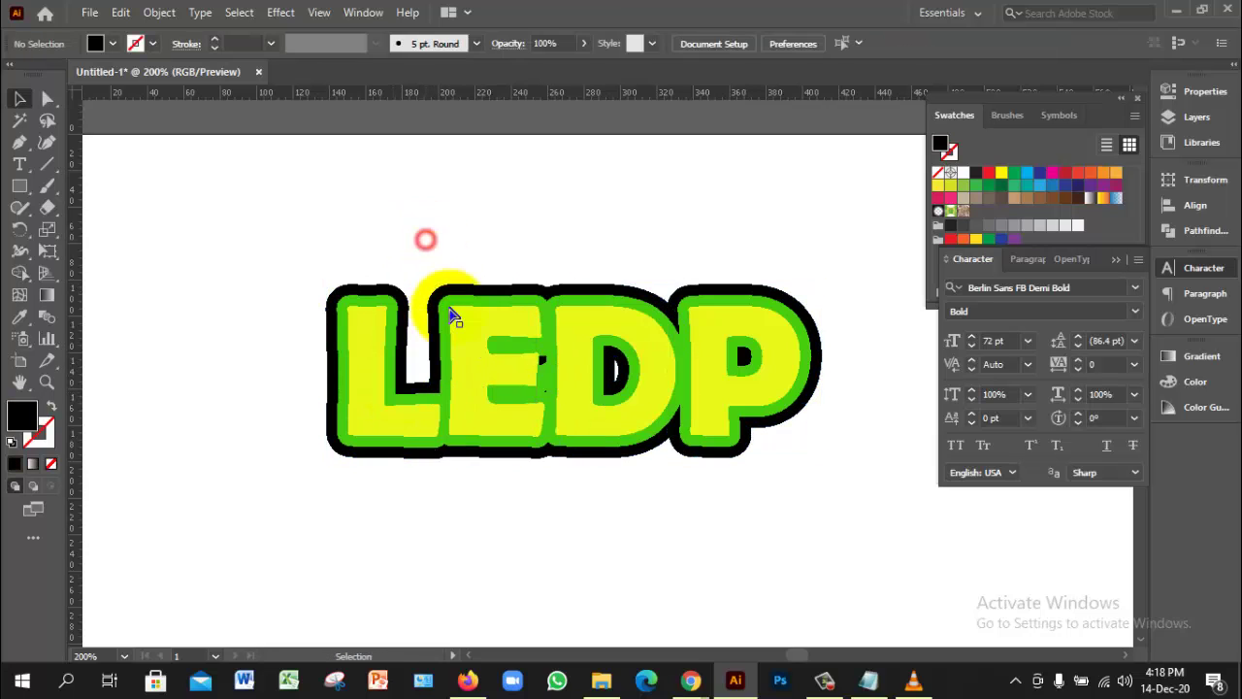
Step: Select the four green offset shapes of L, E, D and P, group them, and deselect the group
key(ctrl+plus)
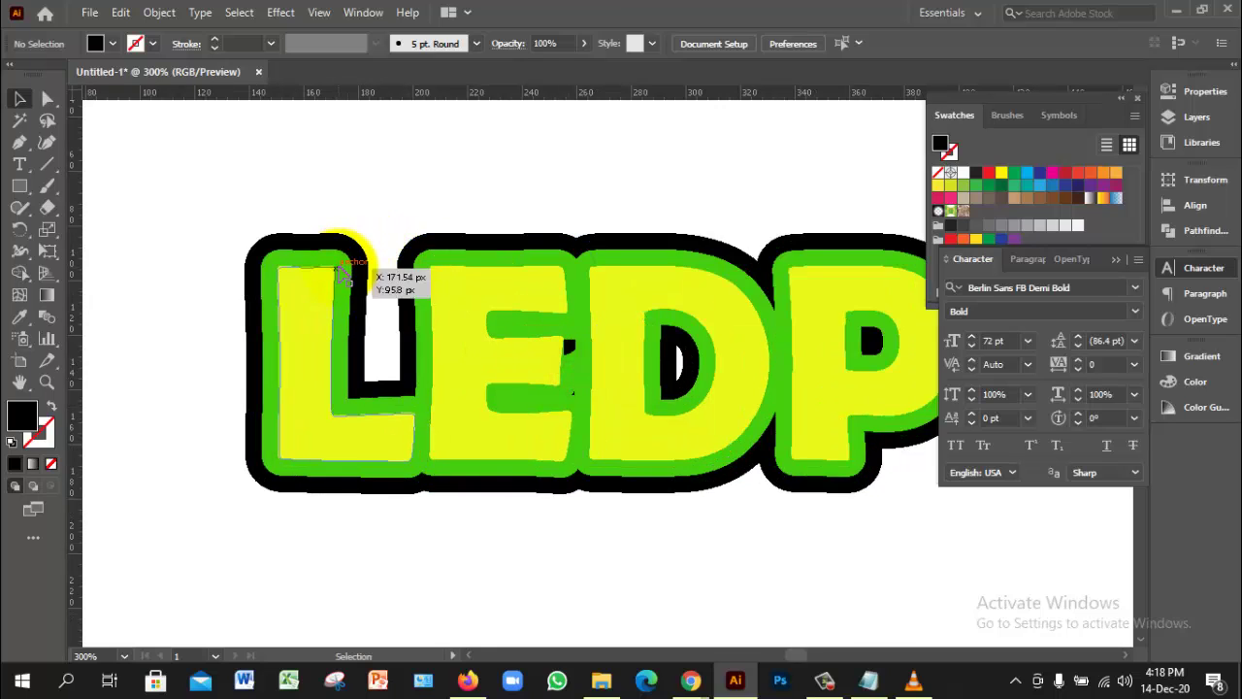
click(347, 273)
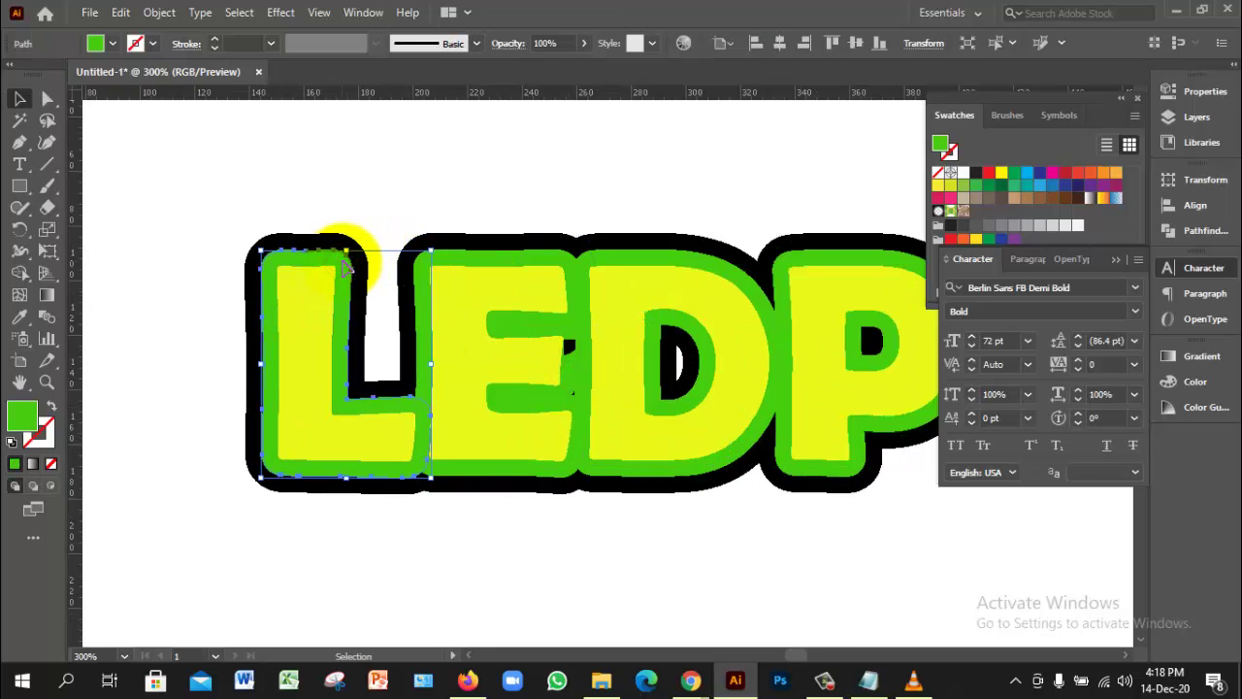
shift+click(574, 266)
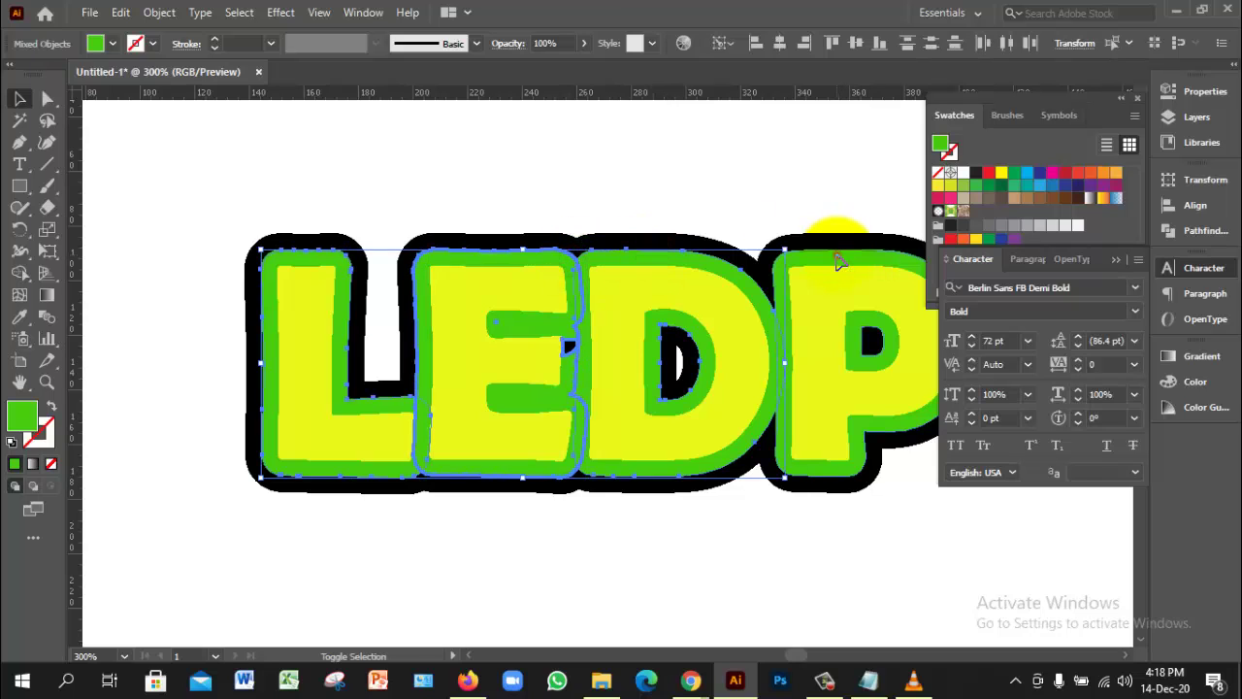
key(Delete)
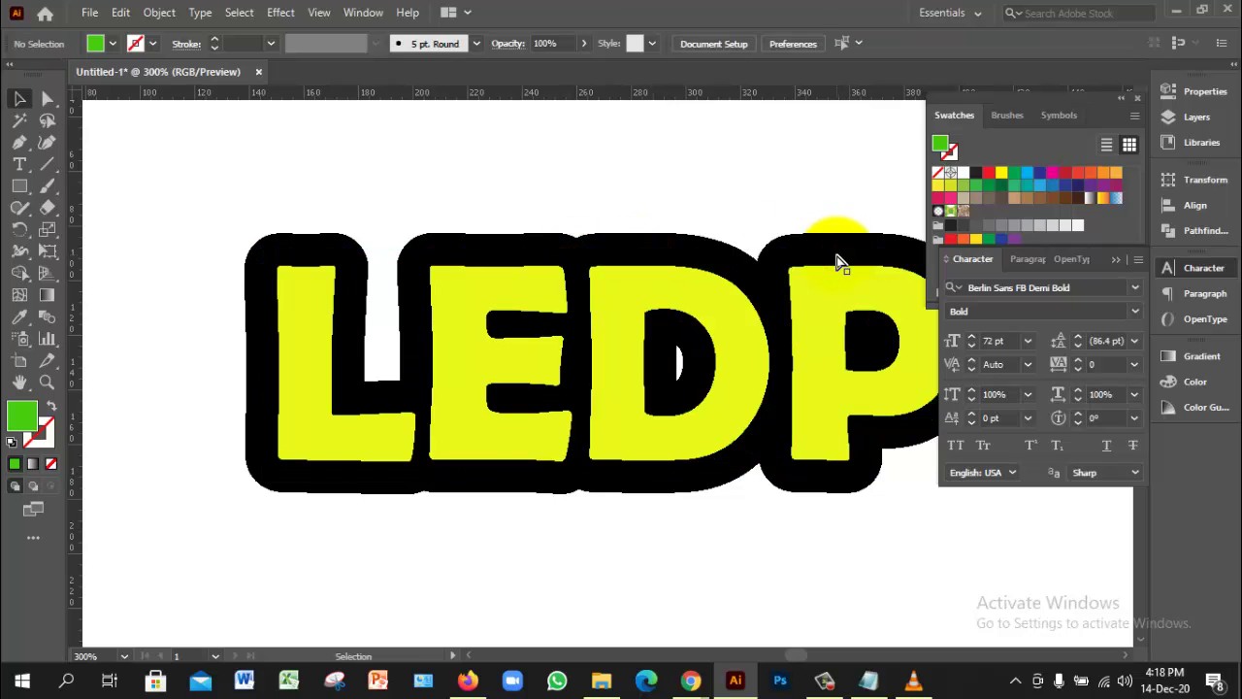
key(ctrl+z)
key(ctrl+g)
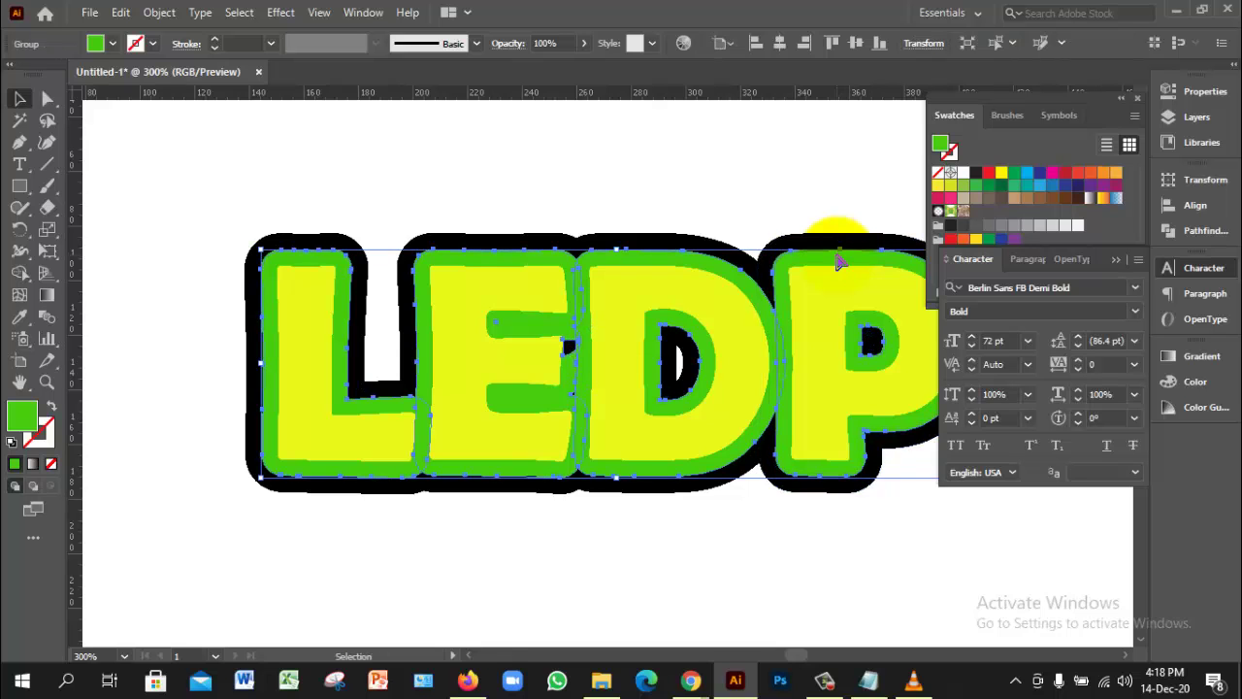
ctrl+alt+click(699, 322)
drag(804, 360, 708, 318)
click(685, 249)
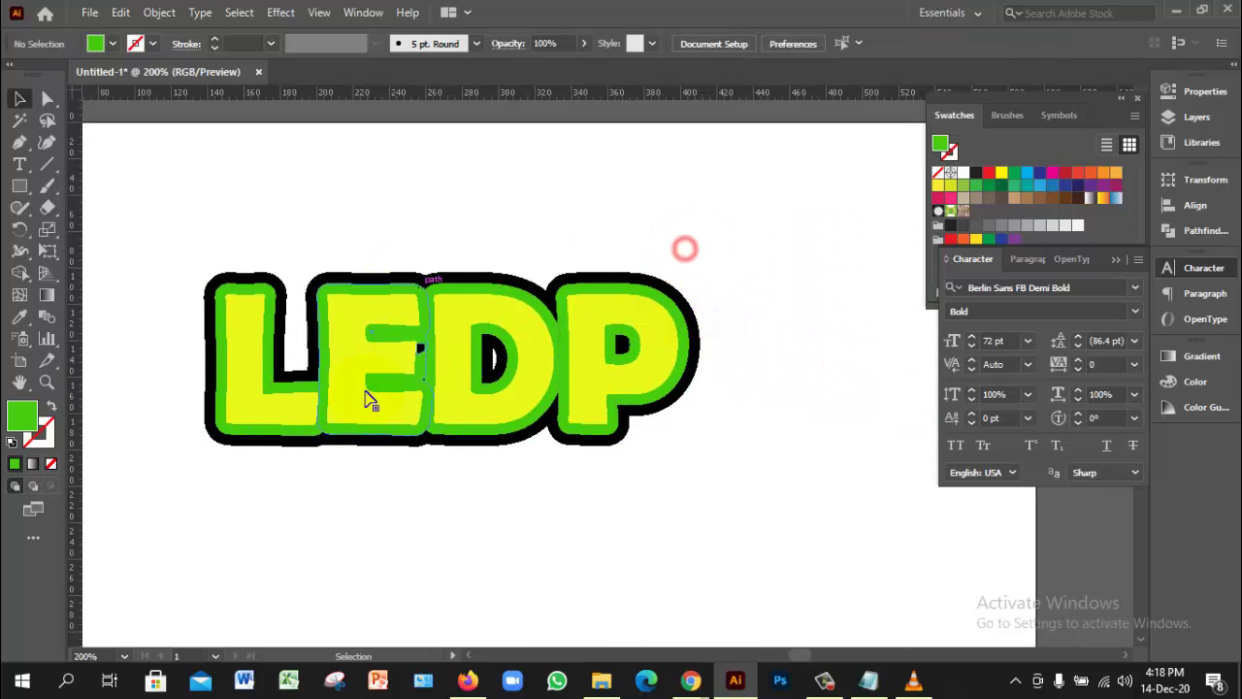
Step: Offset the black outer group's paths by 8 px with miter joins
ctrl+click(430, 369)
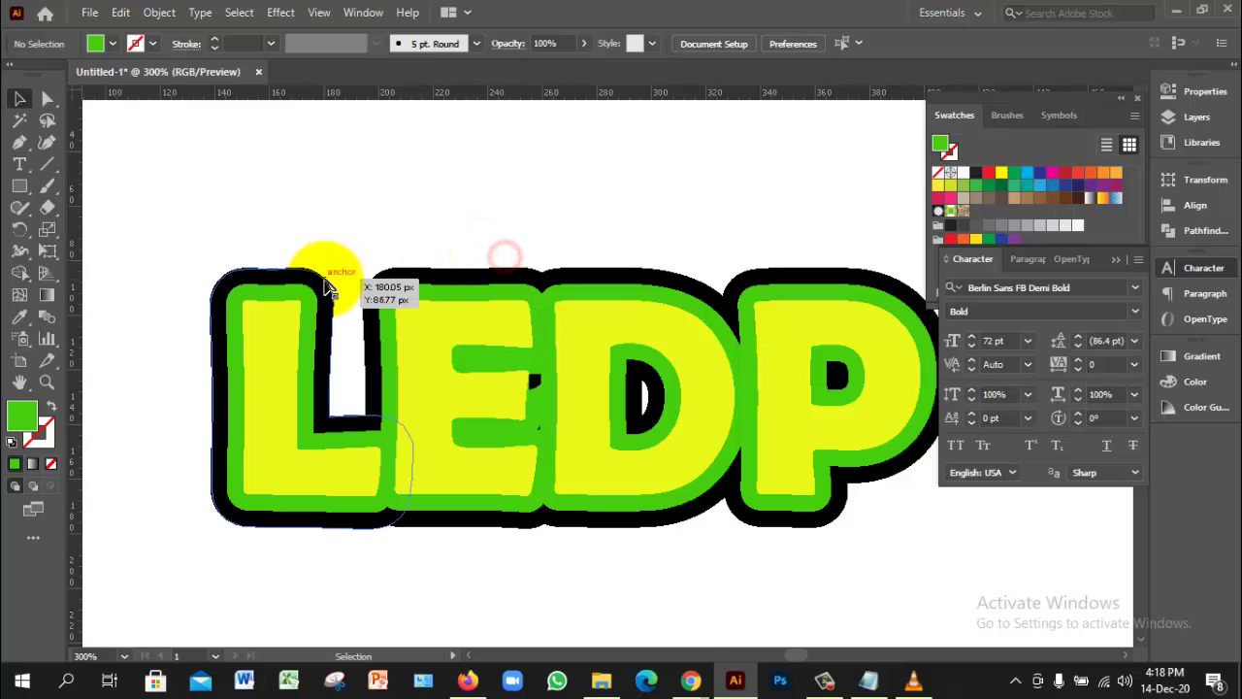
click(326, 288)
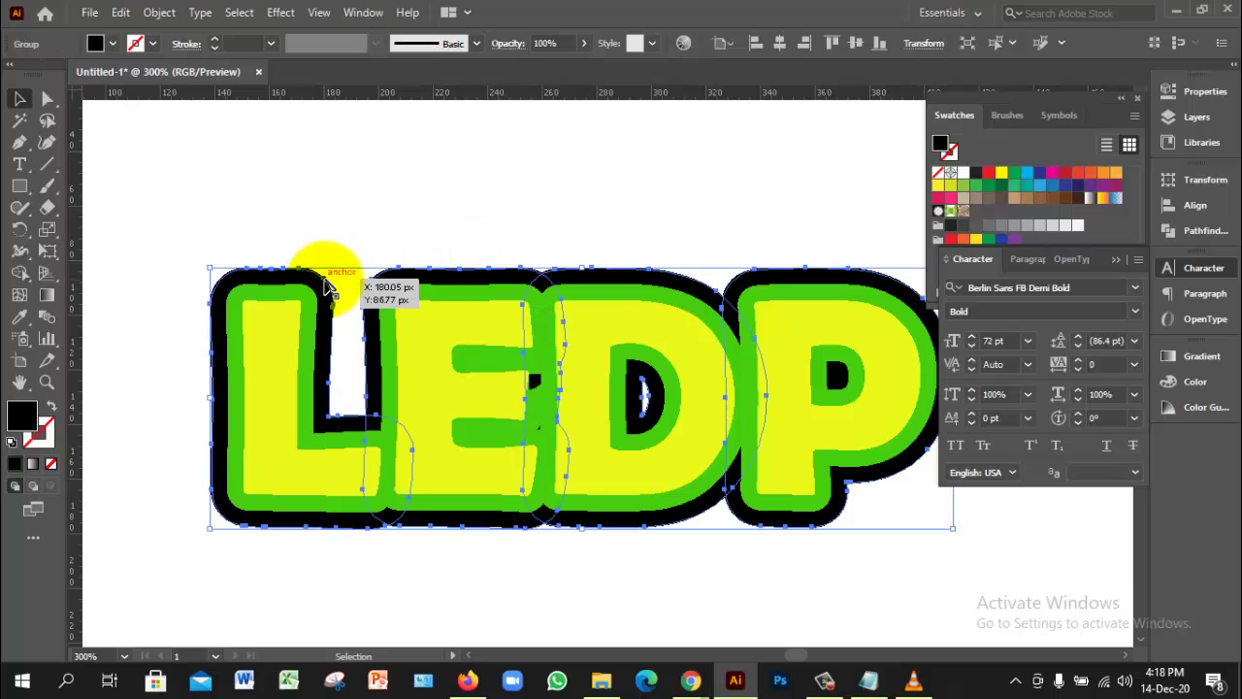
key(ctrl+z)
key(ctrl+shift+z)
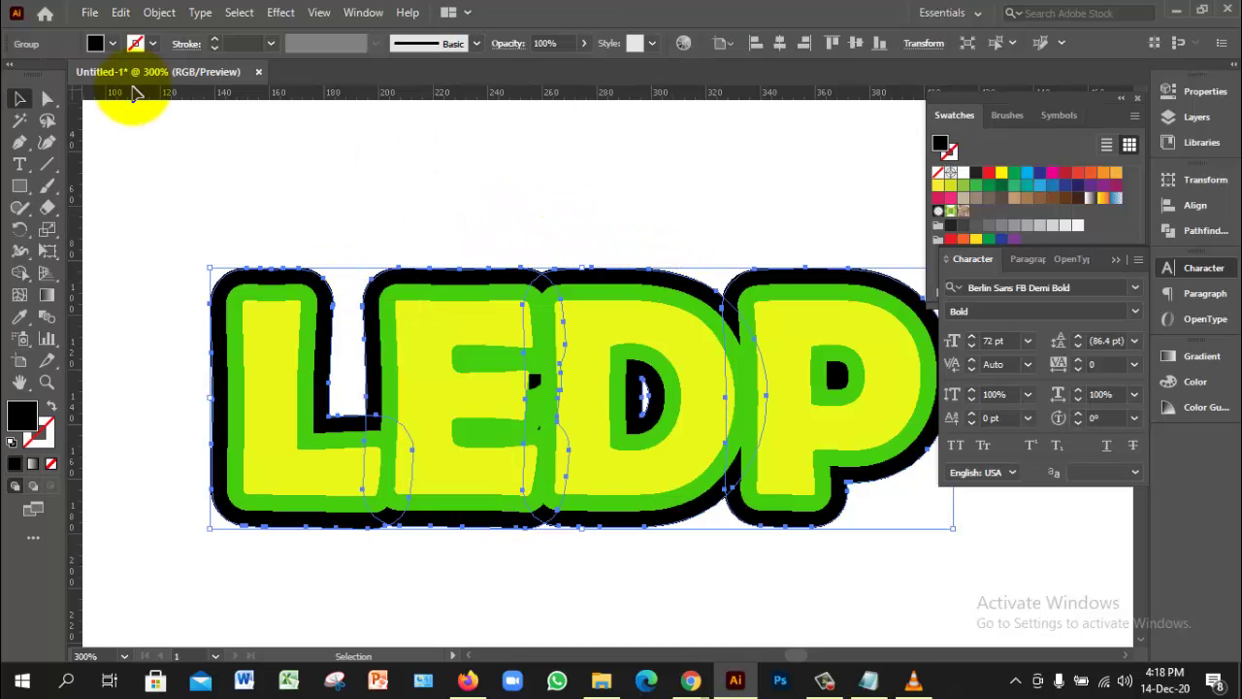
click(161, 13)
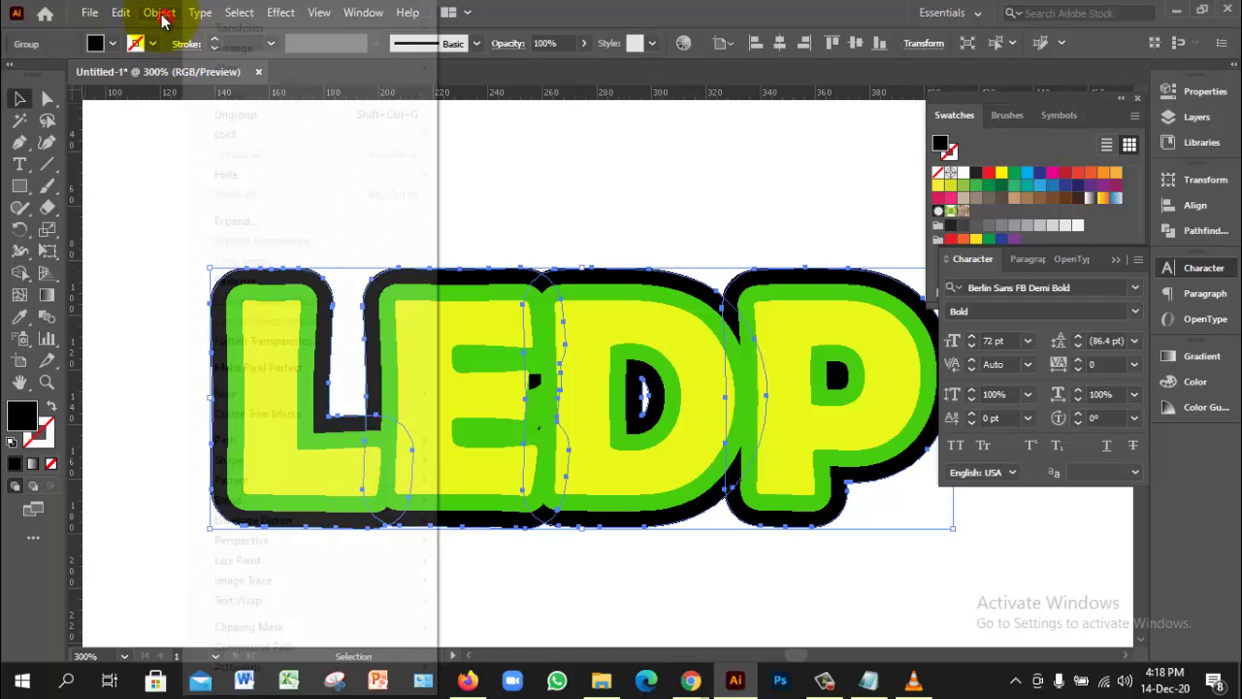
click(161, 13)
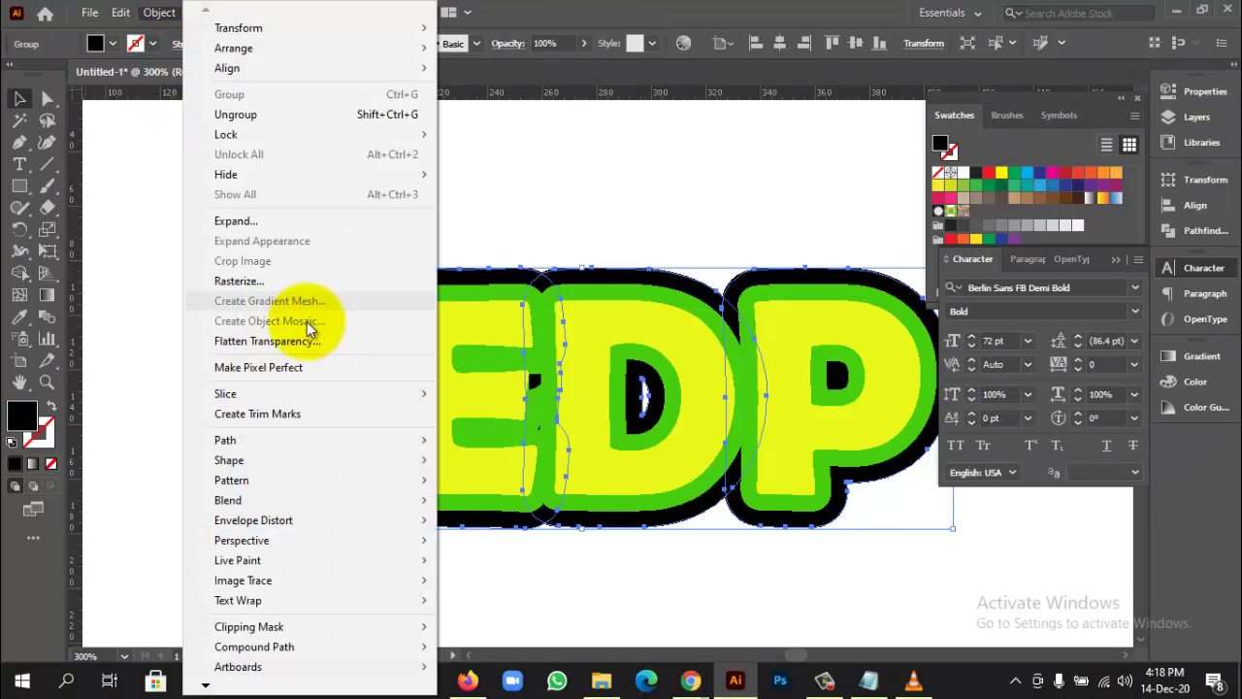
mouse_move(236, 447)
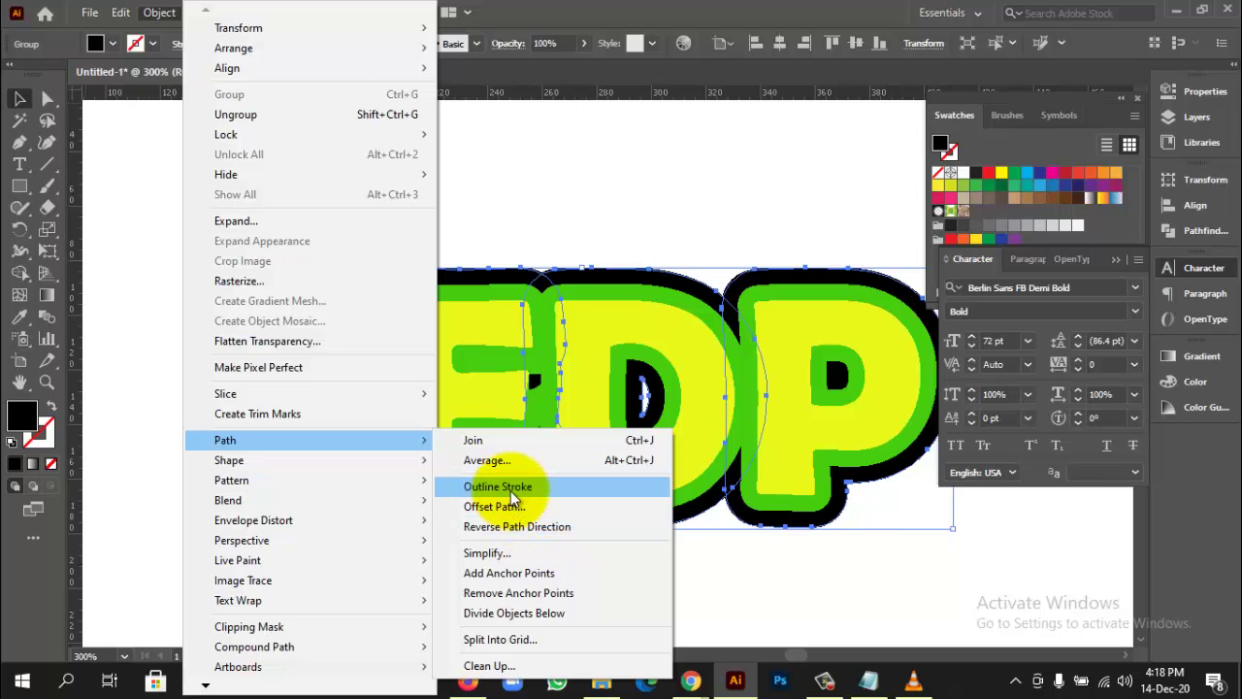
click(507, 505)
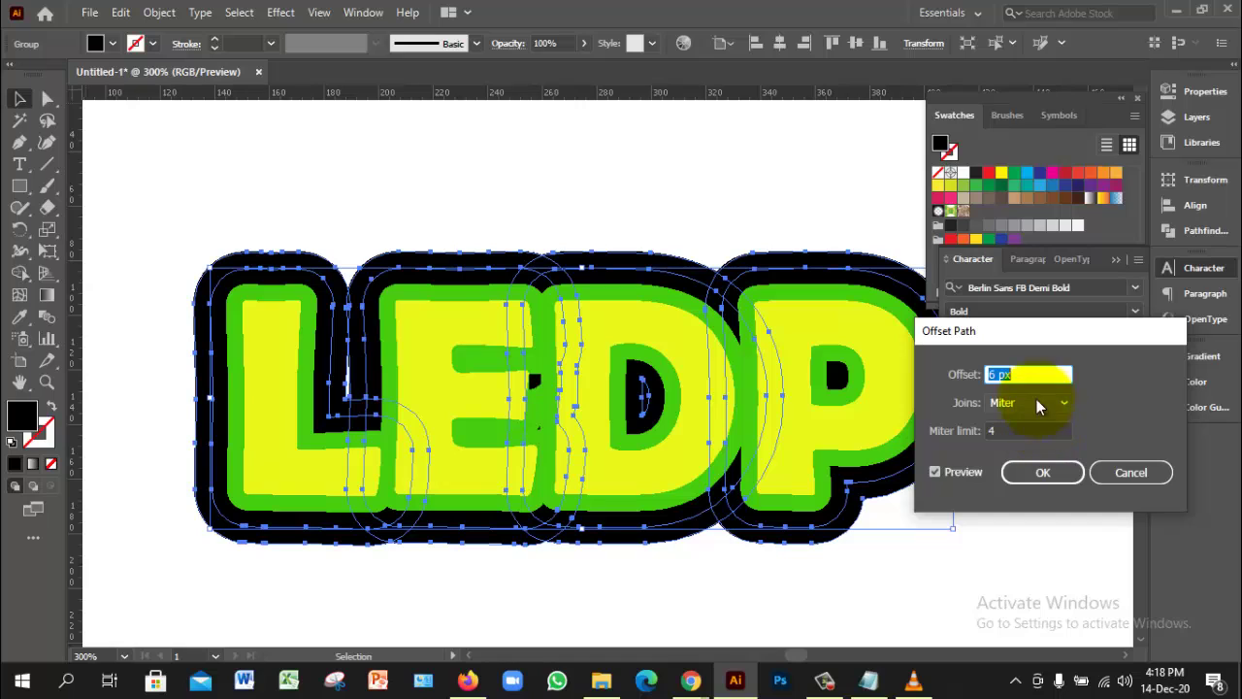
drag(1024, 374, 951, 381)
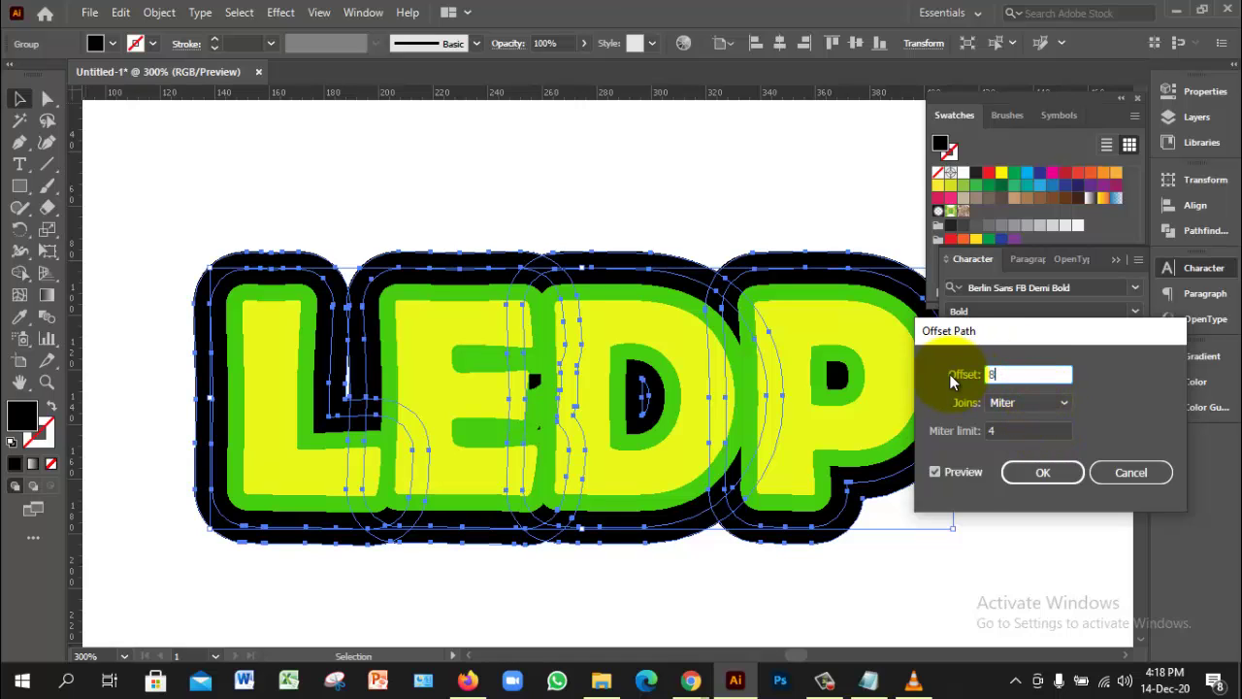
text(8)
click(936, 472)
click(936, 471)
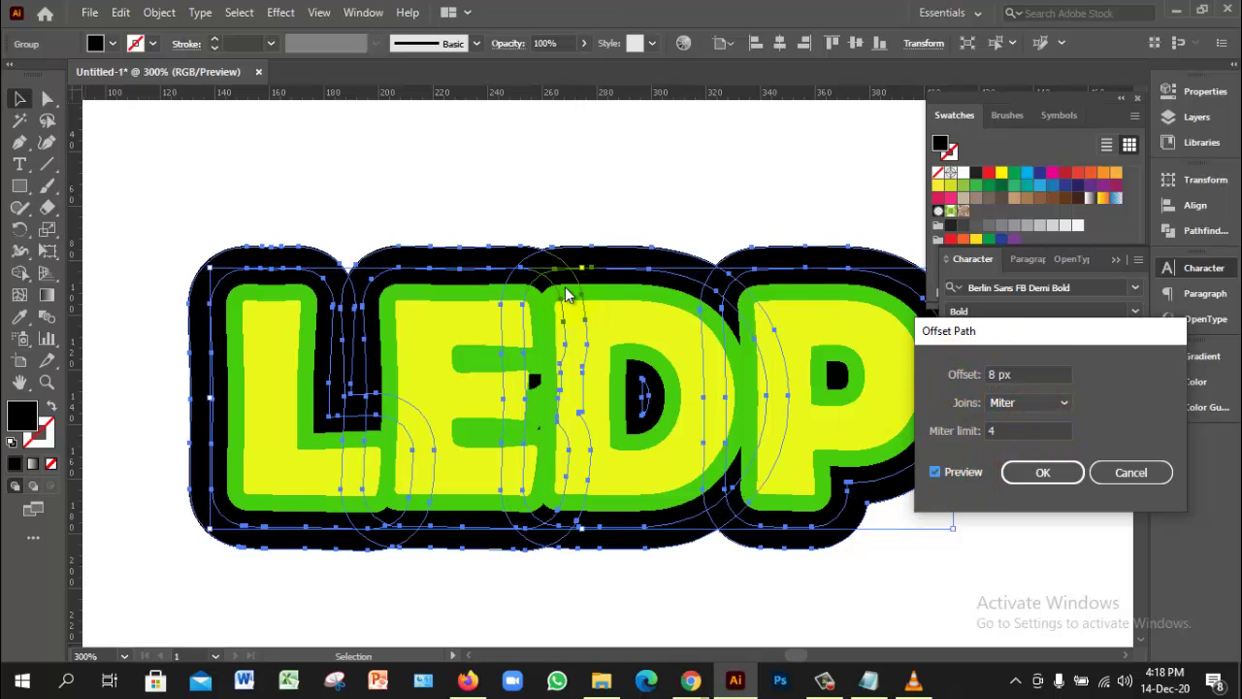
click(1043, 472)
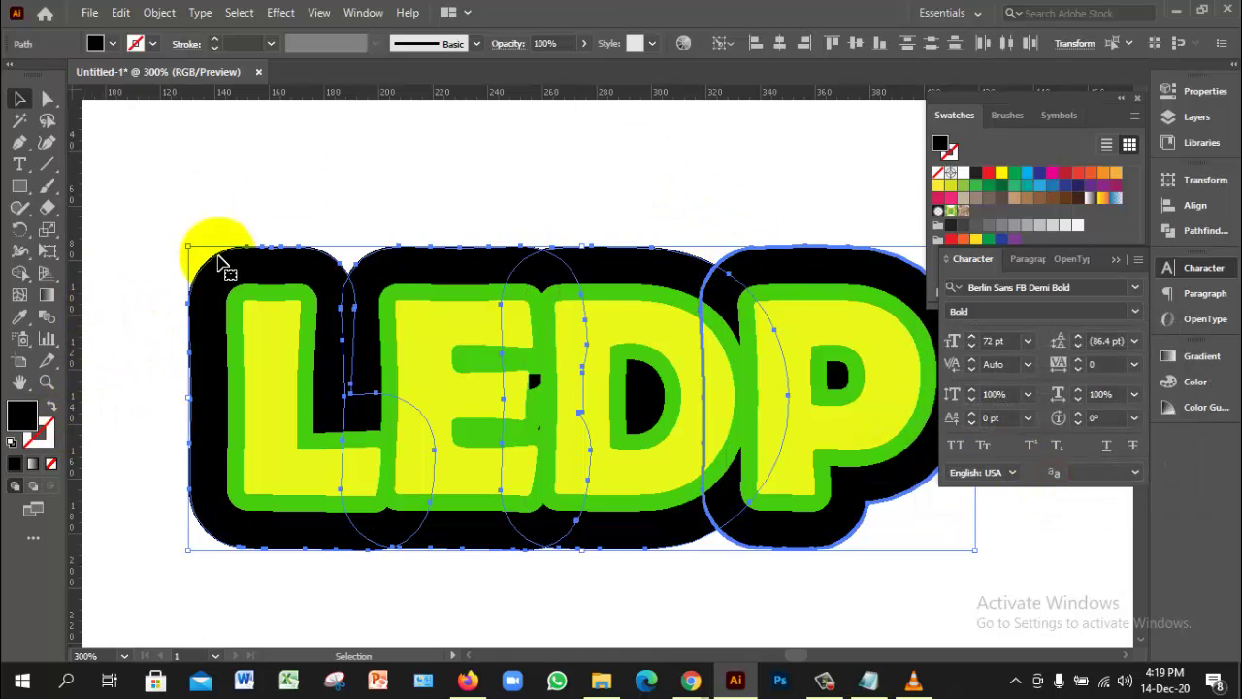
Step: Try showing the new offset shapes as unfilled outlines with a 5 pt black stroke, and return them to a solid black fill
click(53, 404)
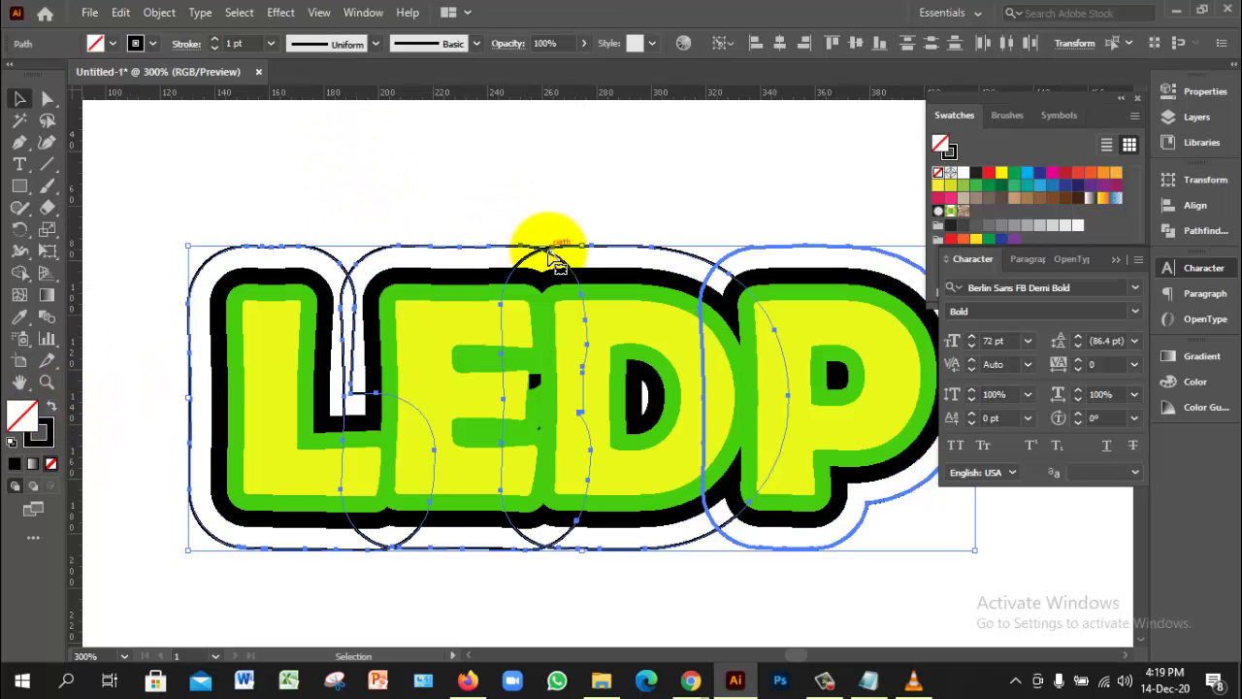
click(273, 44)
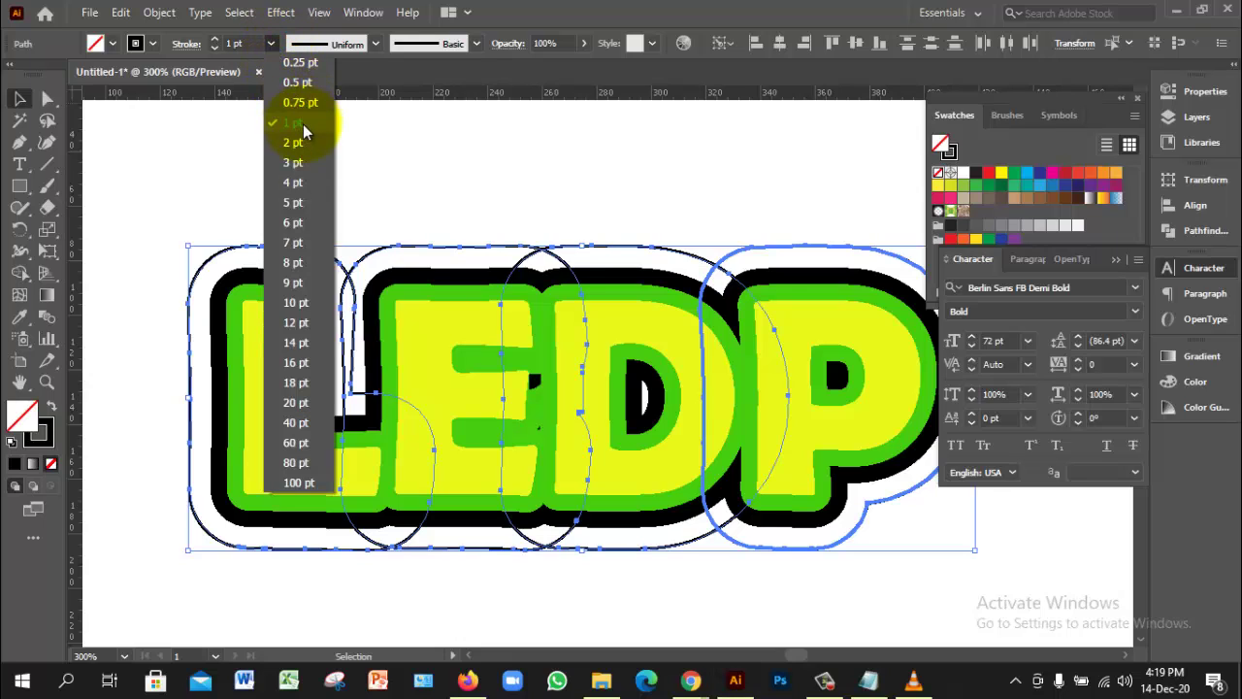
click(293, 201)
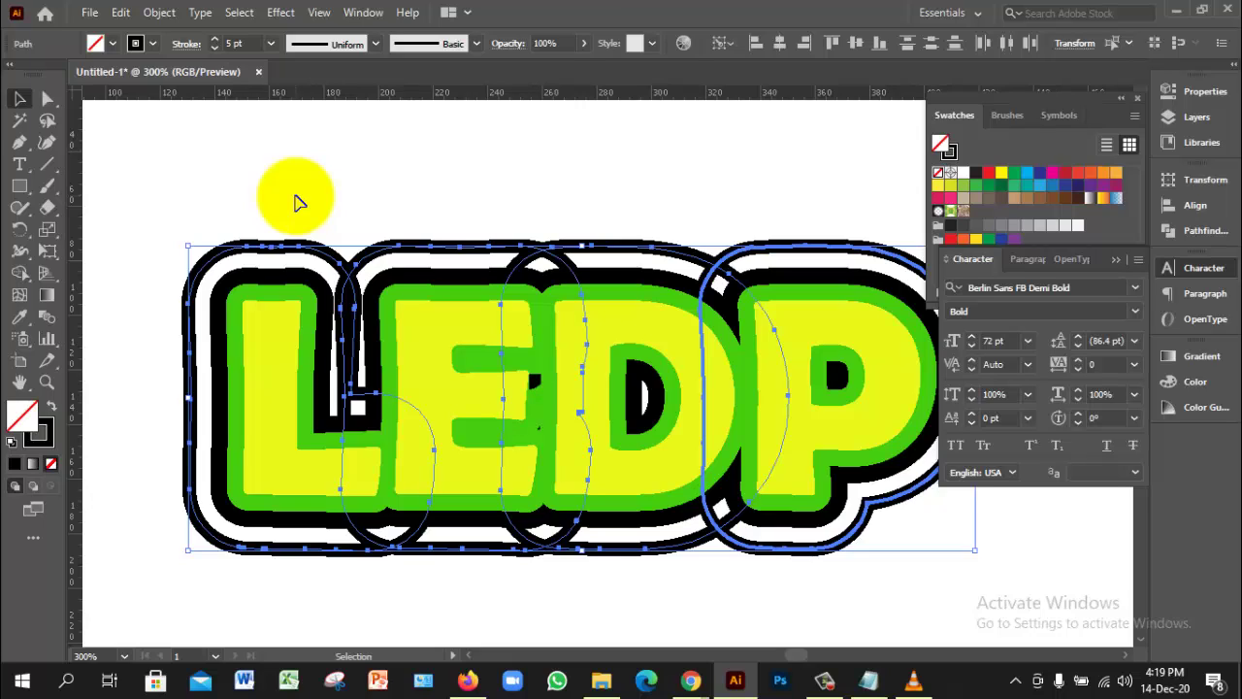
click(296, 199)
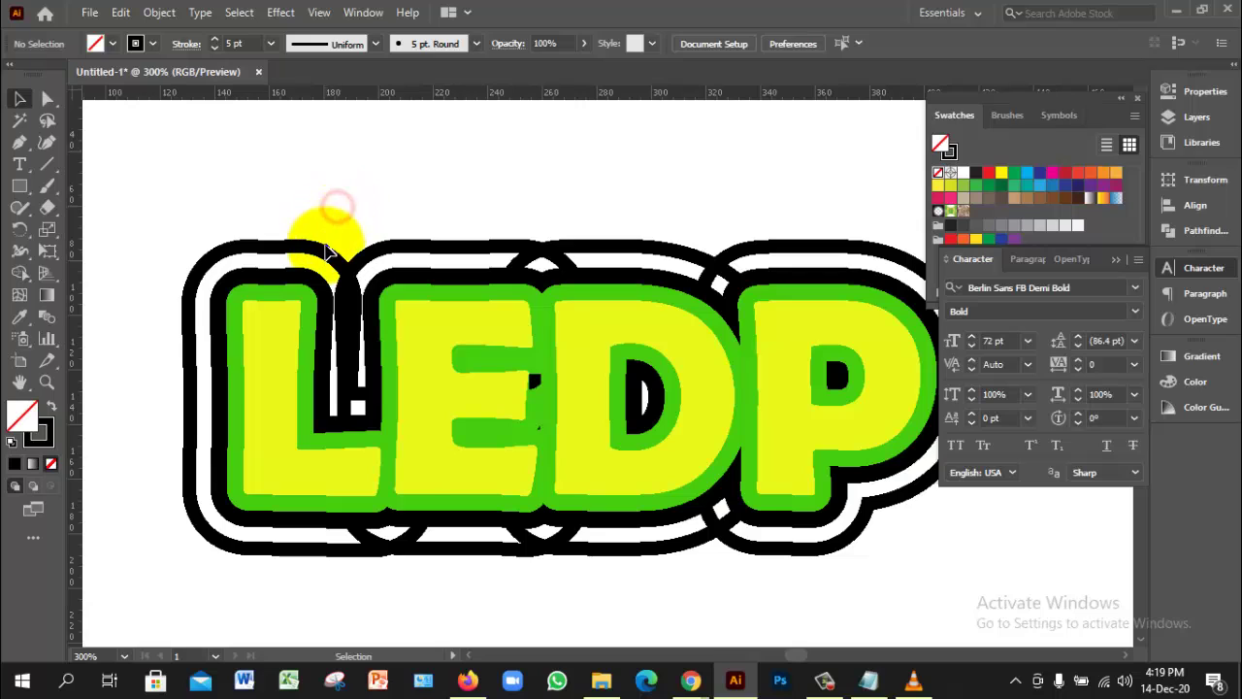
click(327, 256)
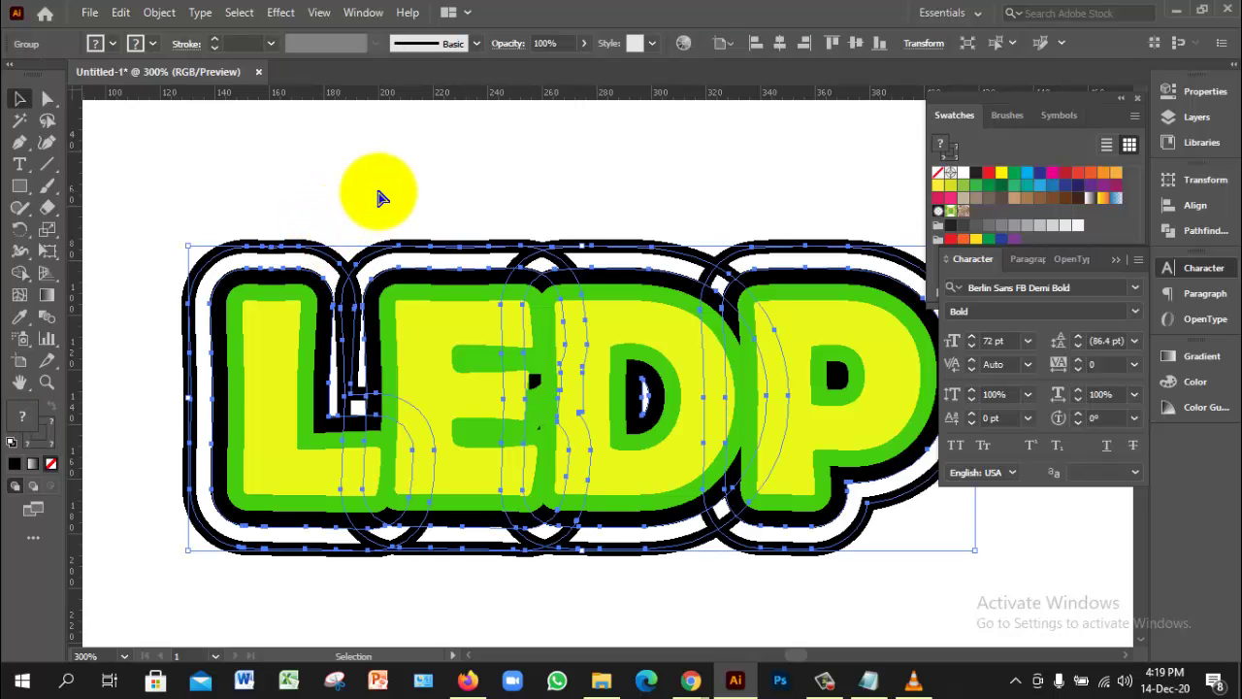
key(a)
key(ctrl+z)
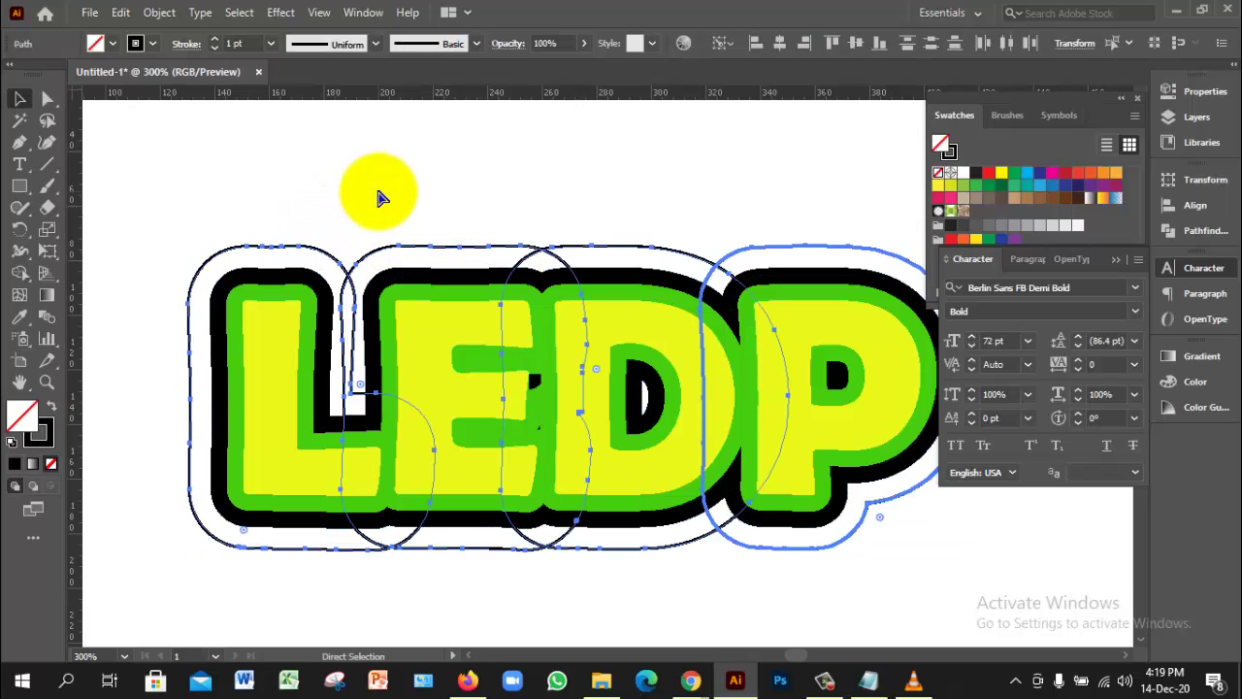
key(shift+x)
click(378, 192)
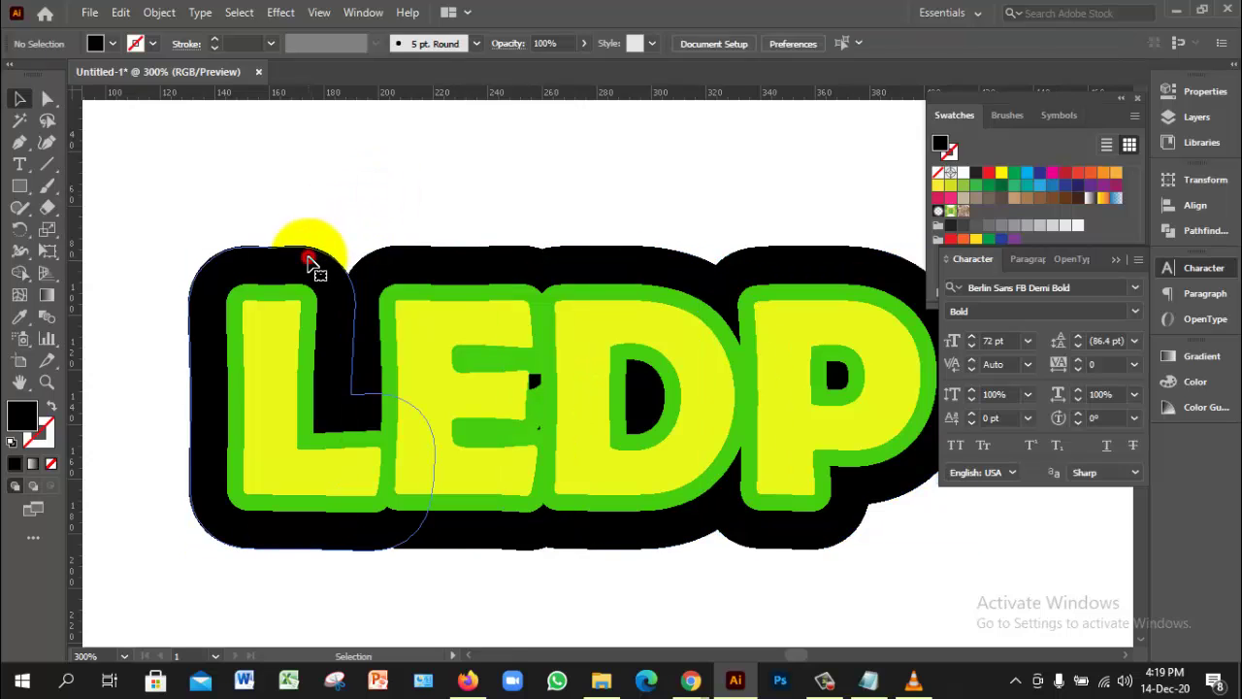
Step: Ungroup the combined black offset shapes in outline view and clear the selection
click(309, 262)
right_click(300, 245)
click(335, 195)
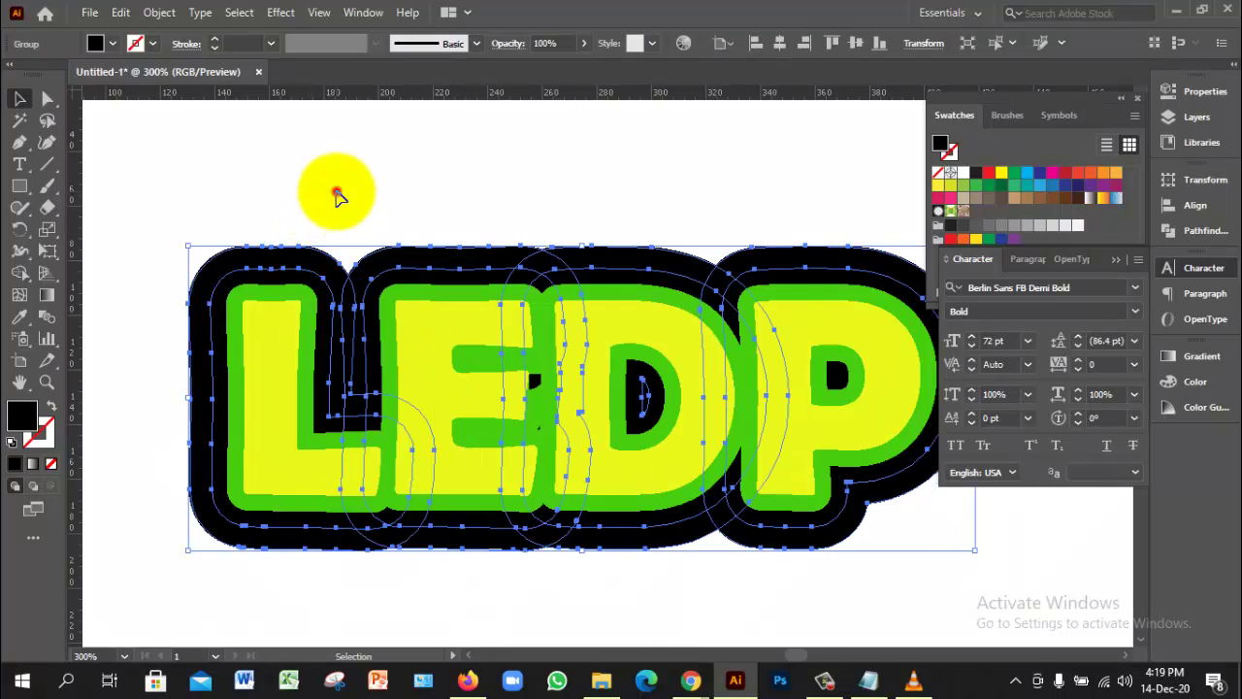
click(336, 195)
key(ctrl+y)
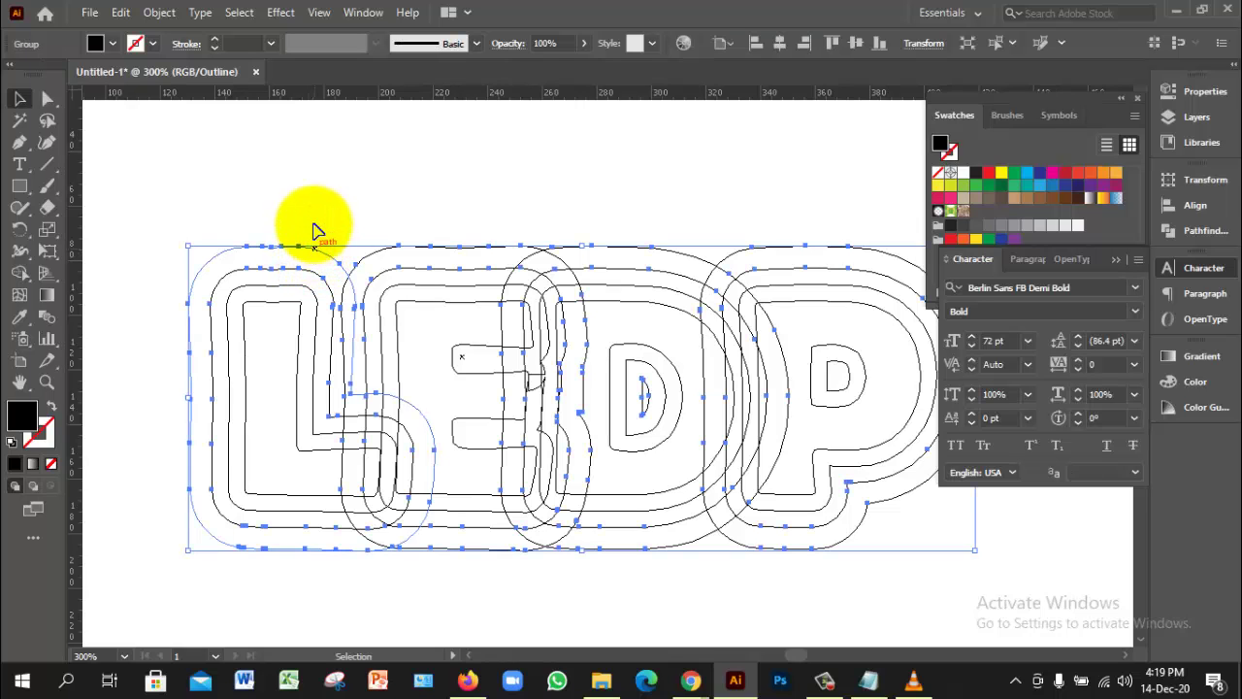
click(311, 211)
right_click(311, 251)
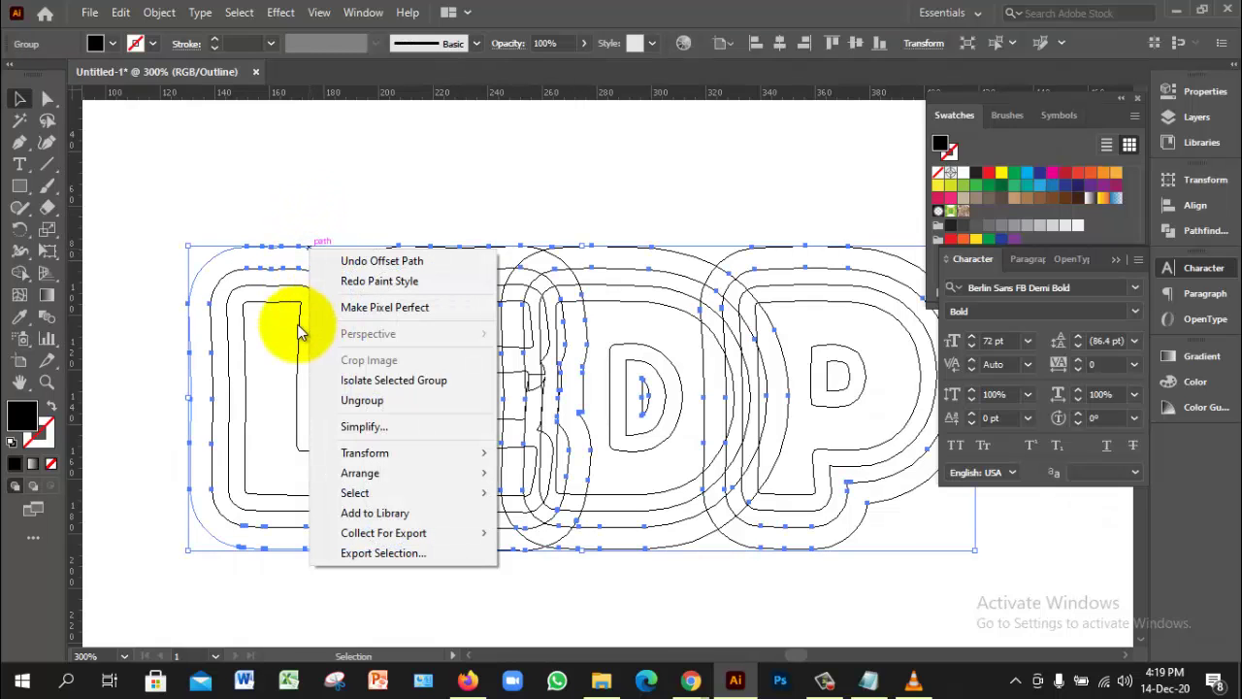
click(364, 399)
click(343, 233)
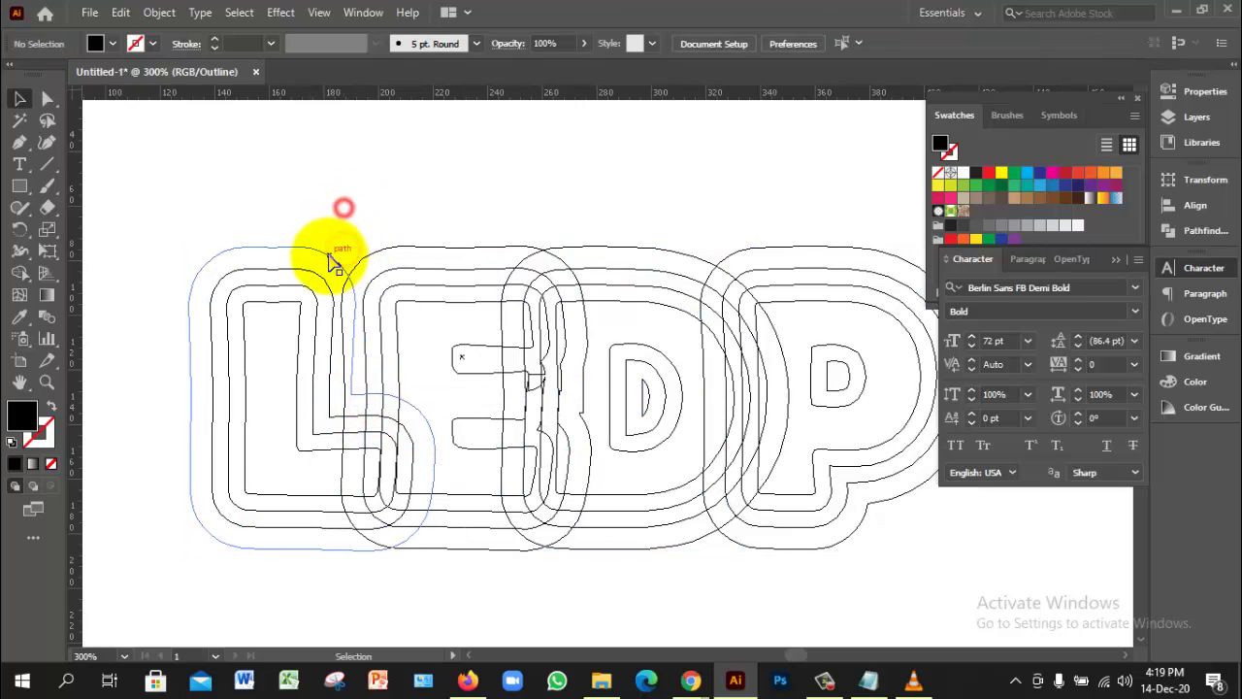
Step: Select the outermost offset paths of L, E, D and P, return to preview view, and group them
click(330, 258)
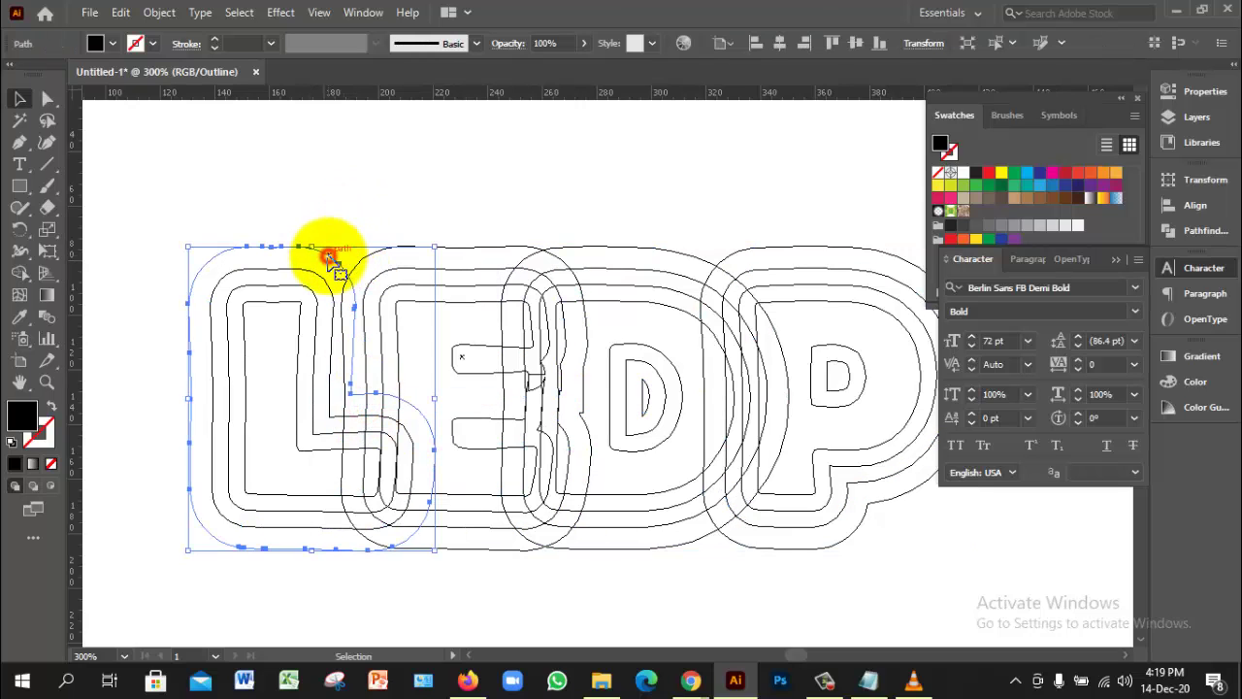
shift+click(471, 247)
shift+click(676, 253)
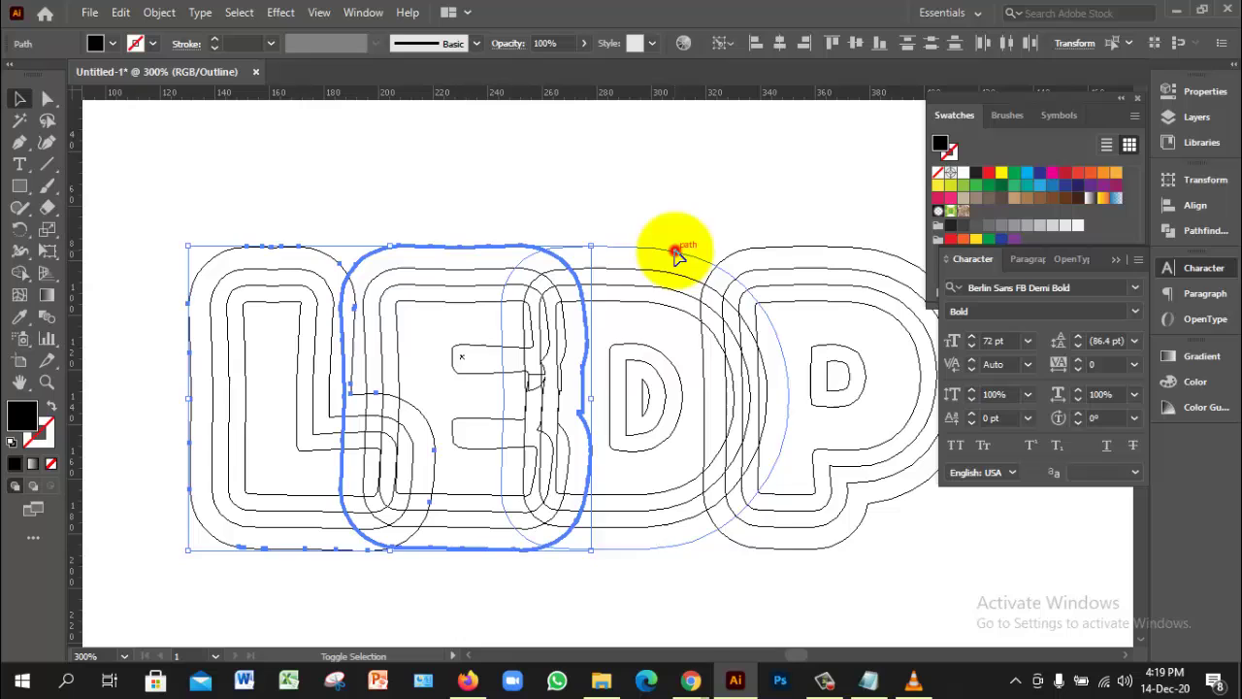
shift+click(815, 245)
key(ctrl+y)
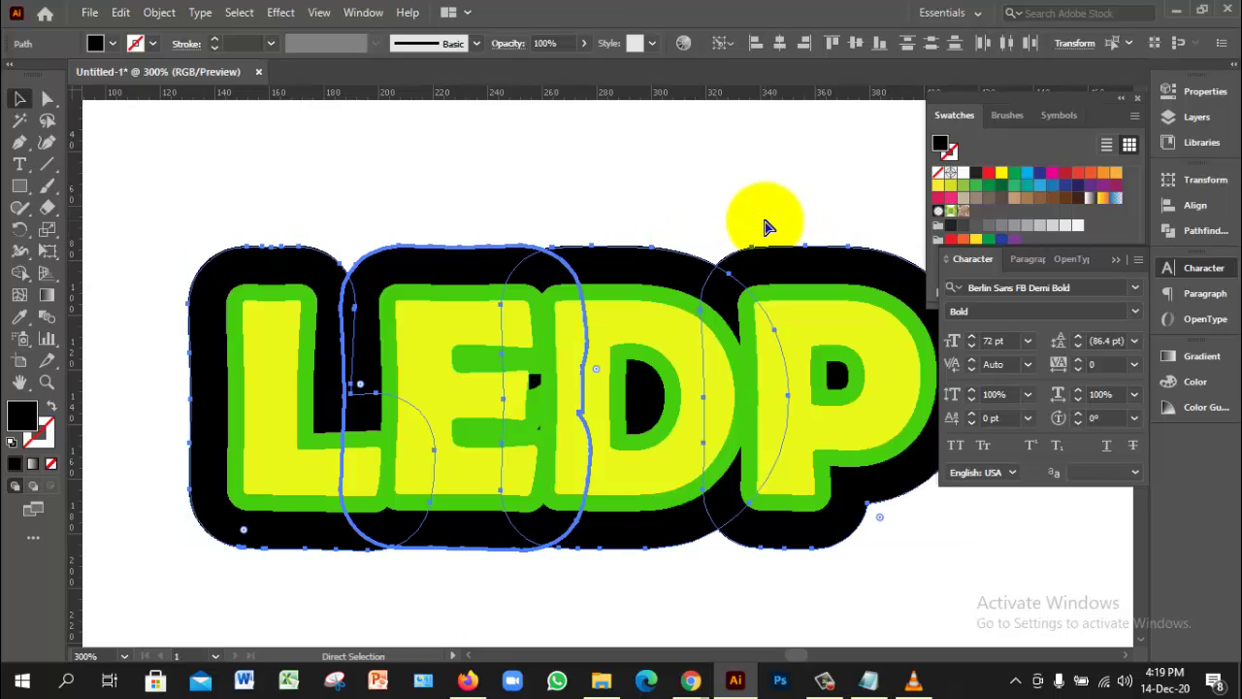
key(ctrl+g)
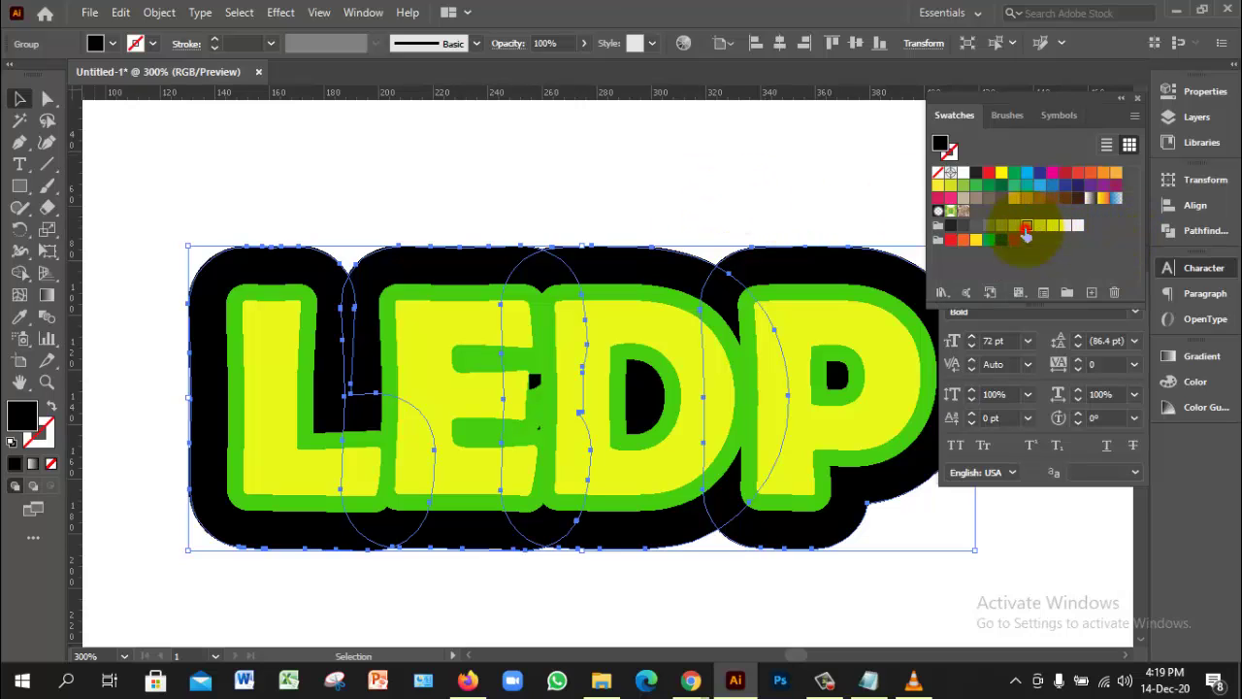
Step: Fill the outermost offset group with grey, send it to the back, and deselect it
click(1027, 225)
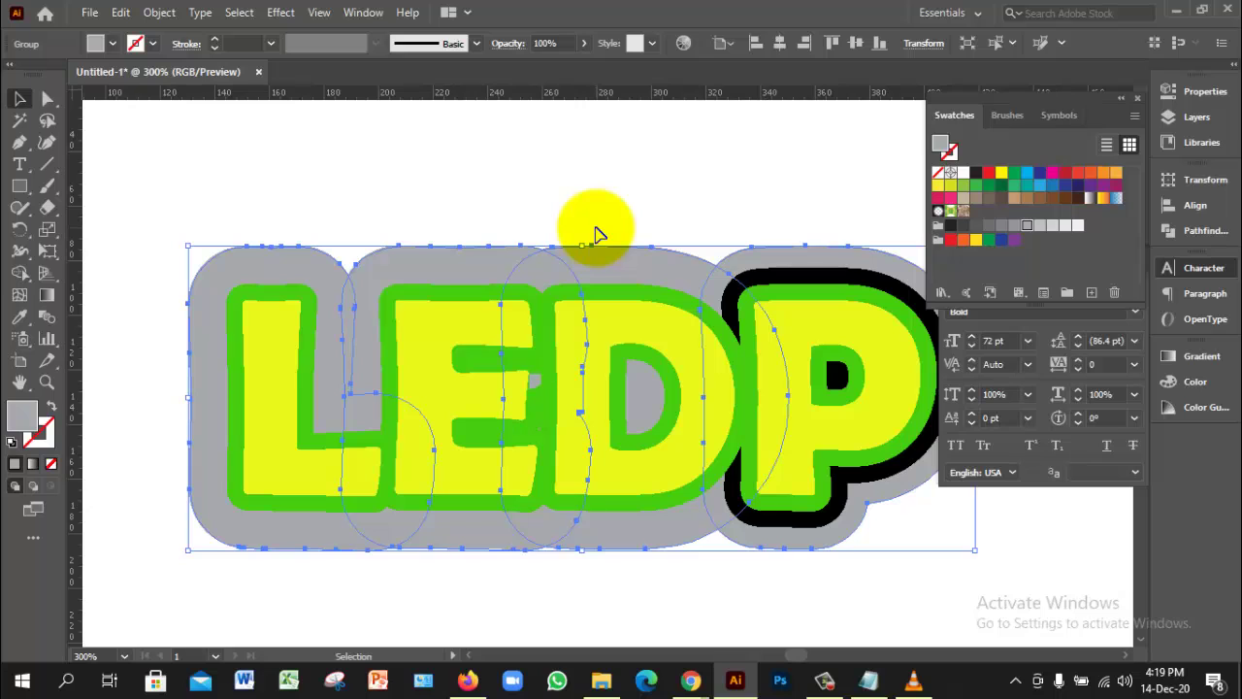
right_click(458, 260)
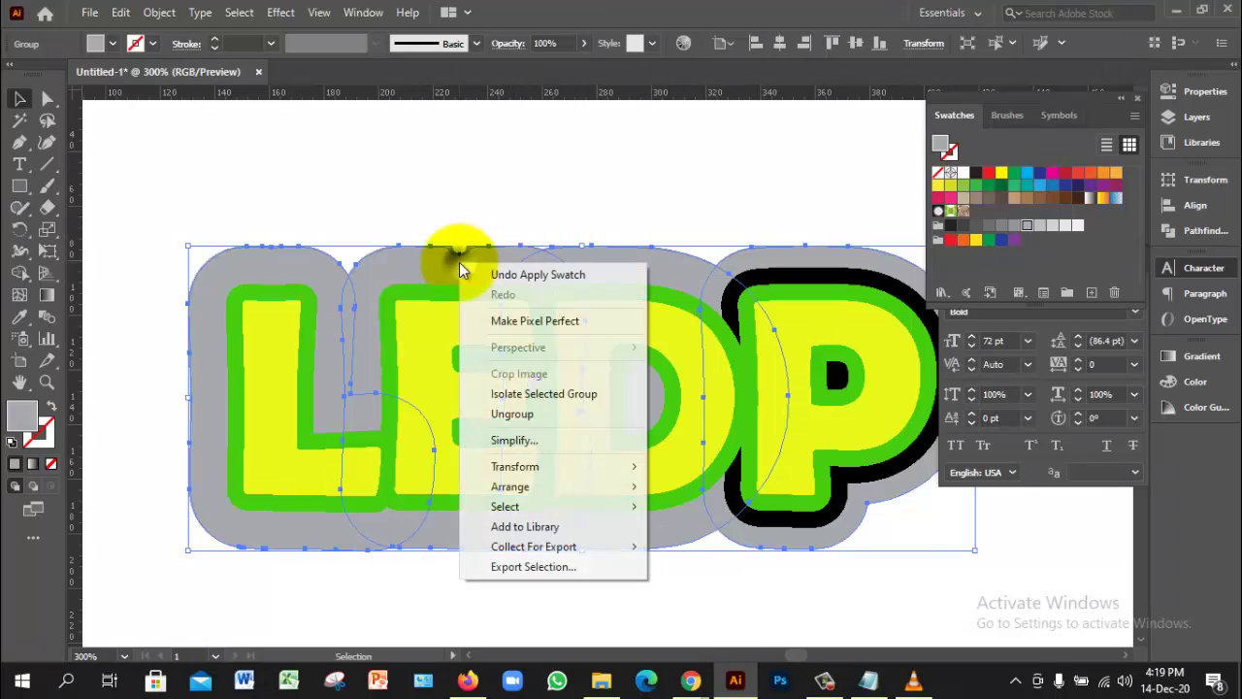
mouse_move(546, 482)
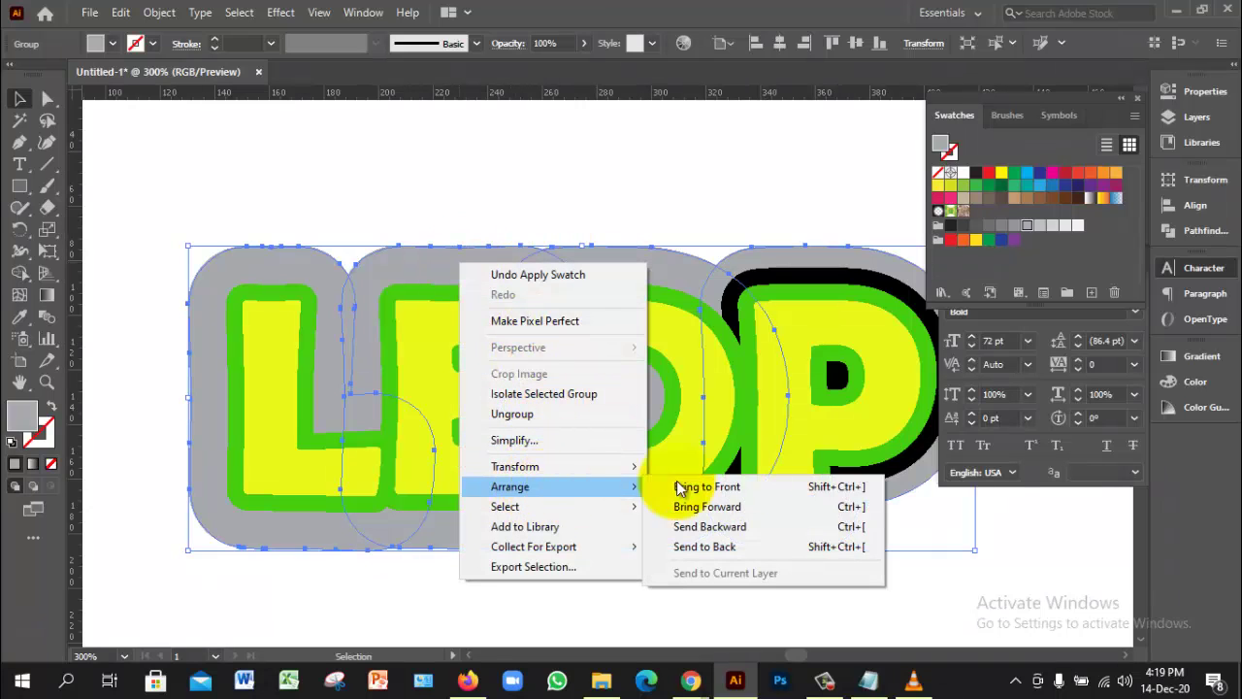
click(726, 546)
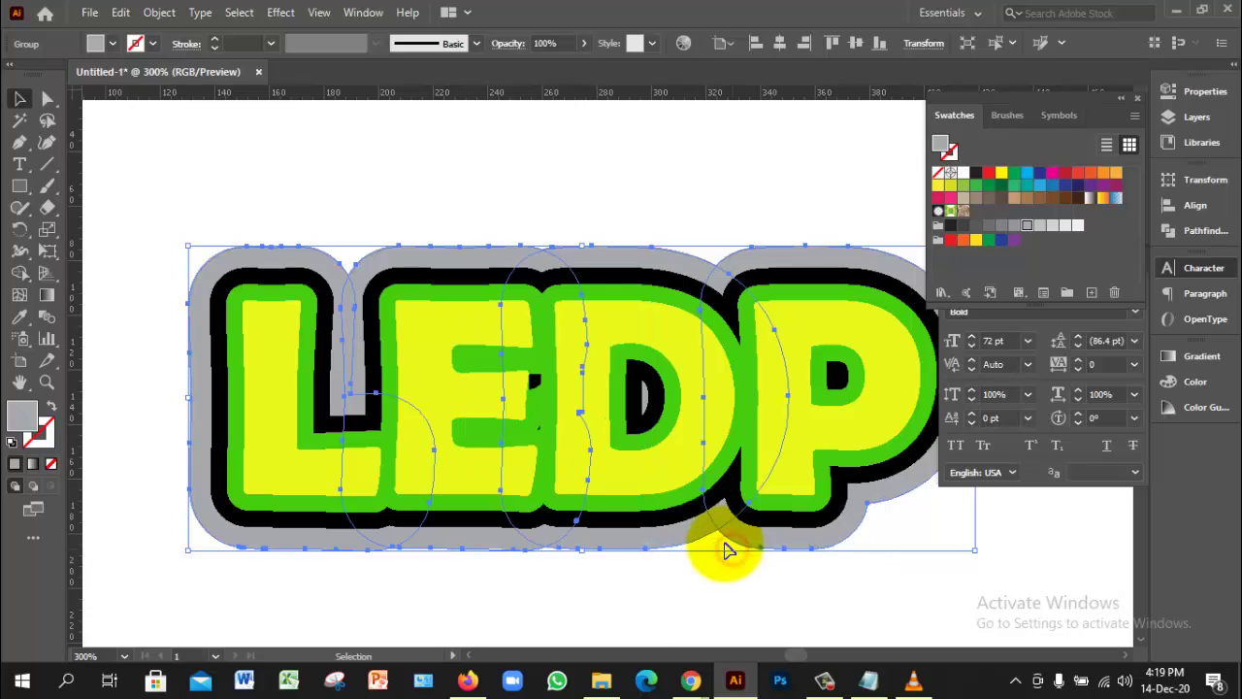
click(385, 182)
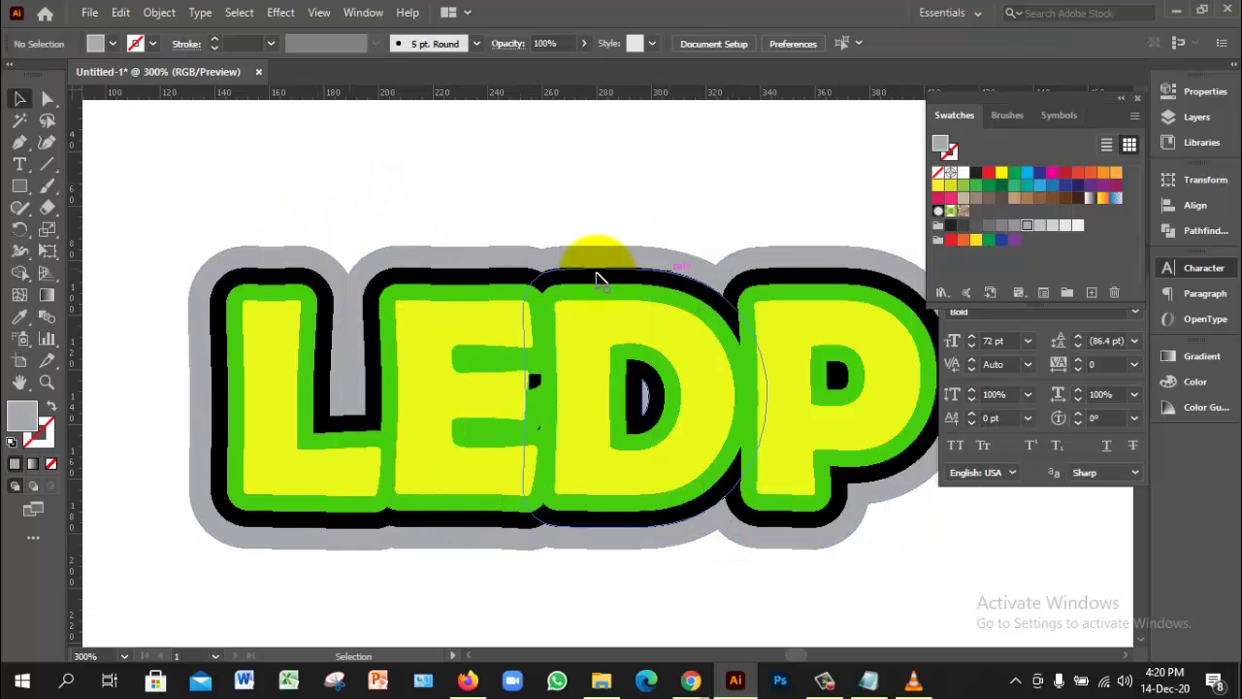
Step: Select the black outline shapes of L, E and D in turn, and delete the L's black outline
click(325, 297)
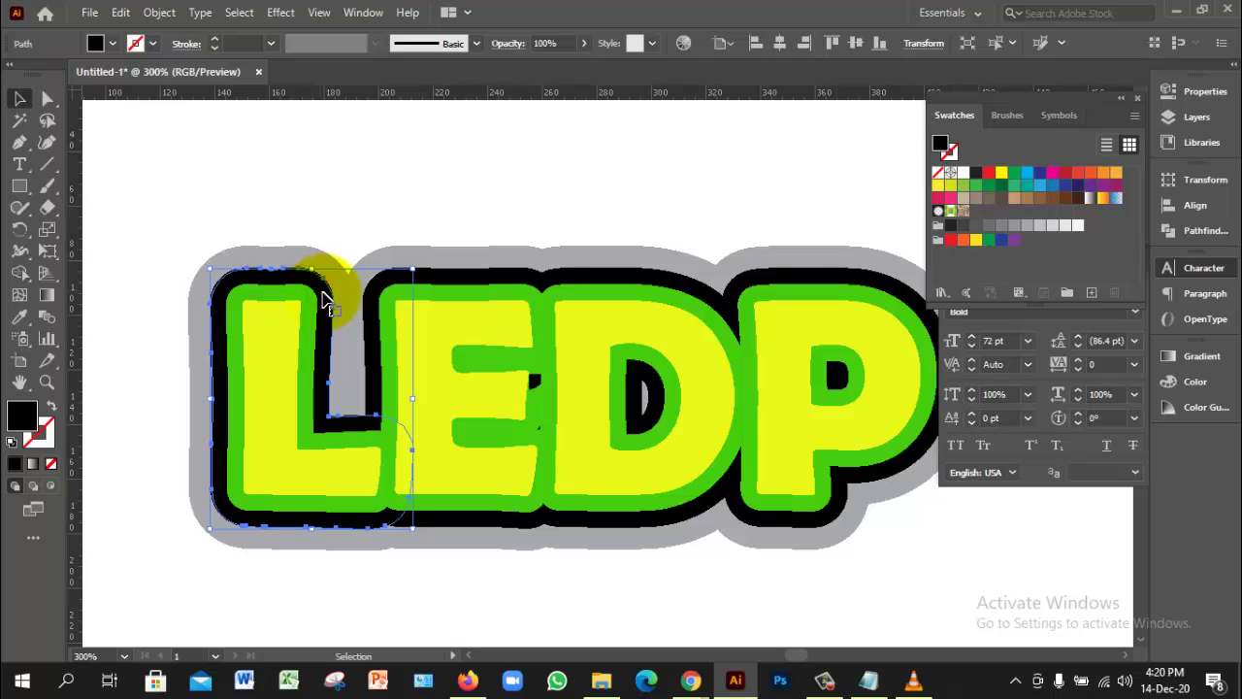
click(370, 294)
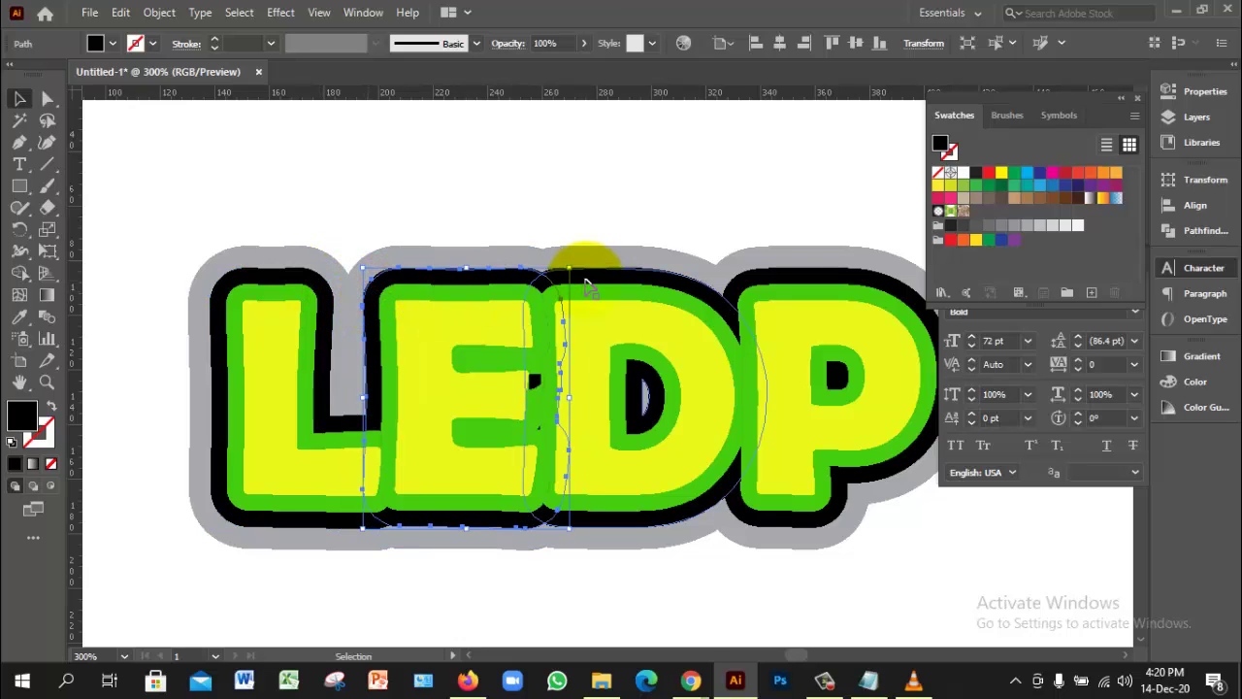
click(615, 279)
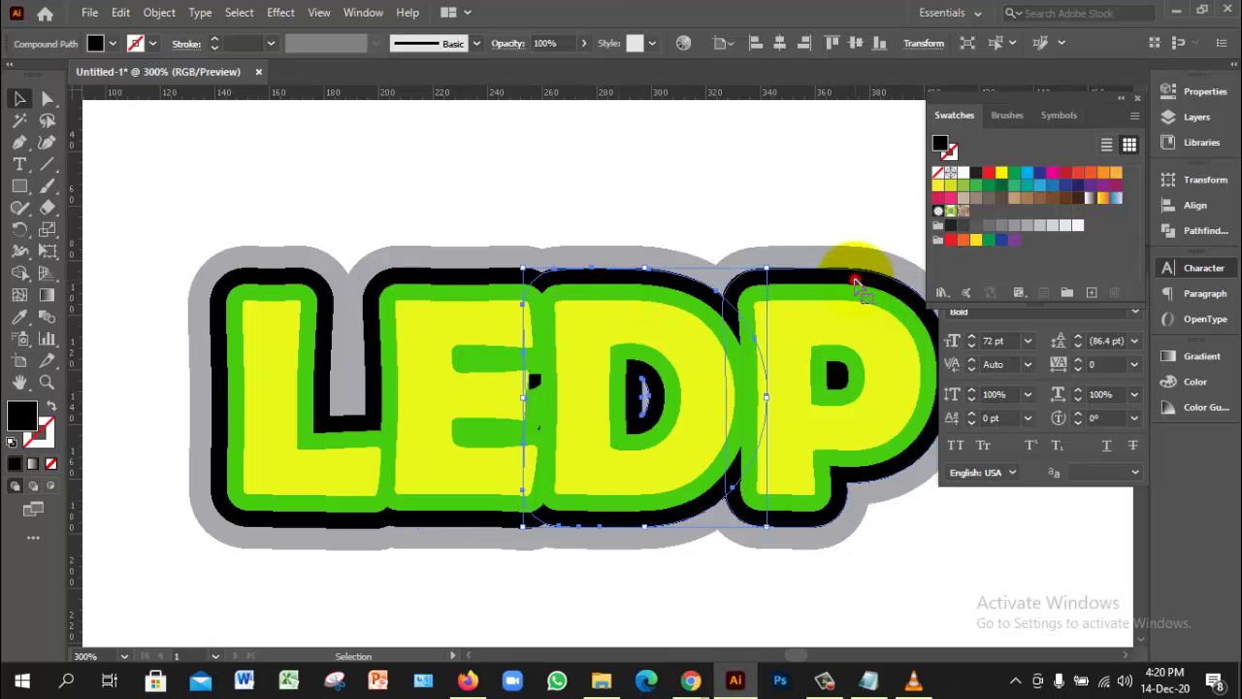
click(479, 170)
click(323, 294)
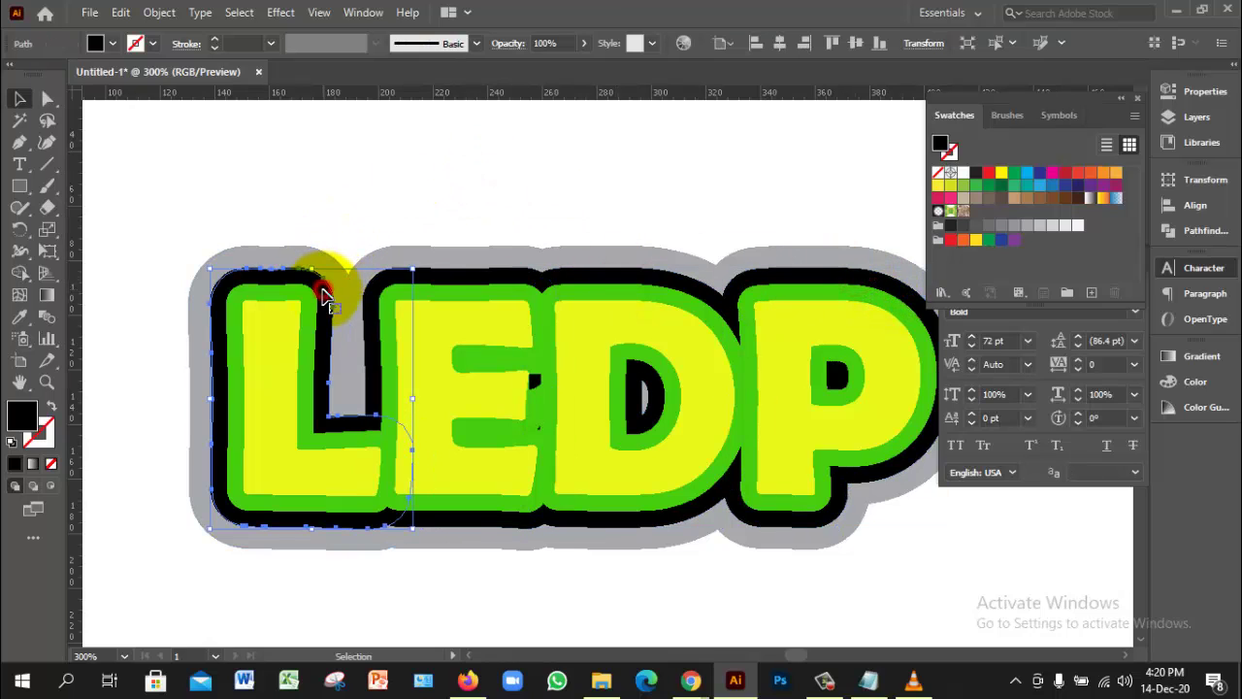
key(Delete)
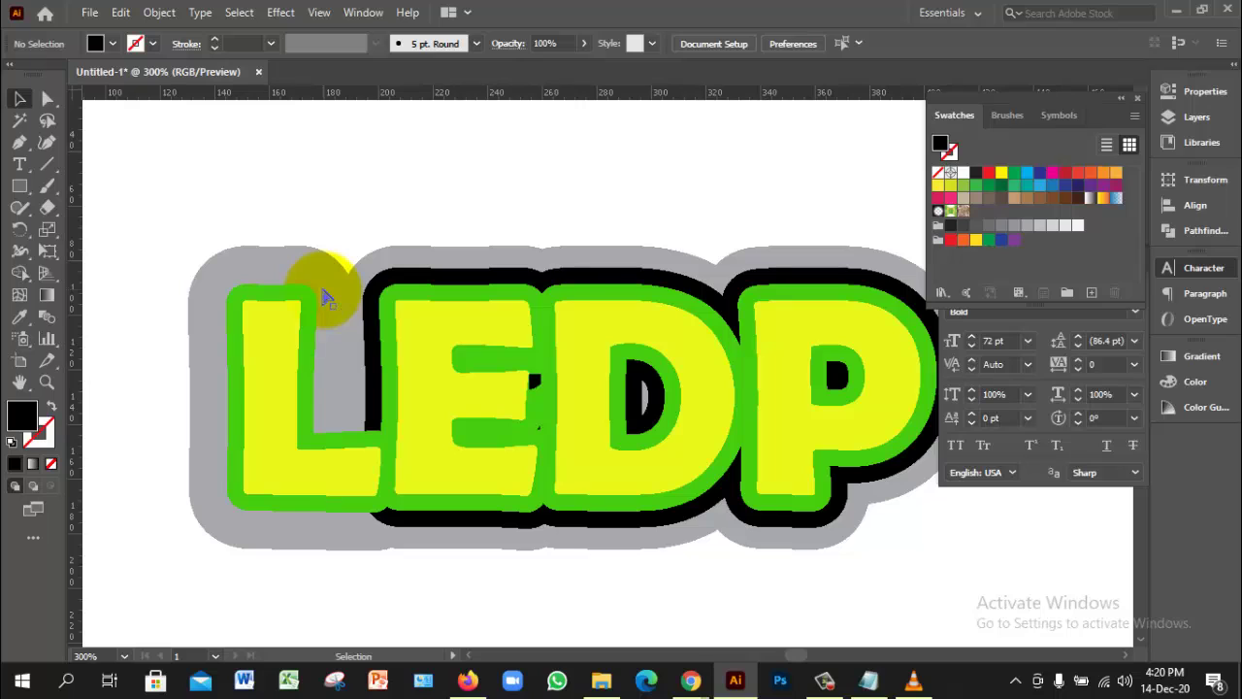
Step: Restore the L's black outline, then select the black outlines of L, E, D and P and group them
key(ctrl+z)
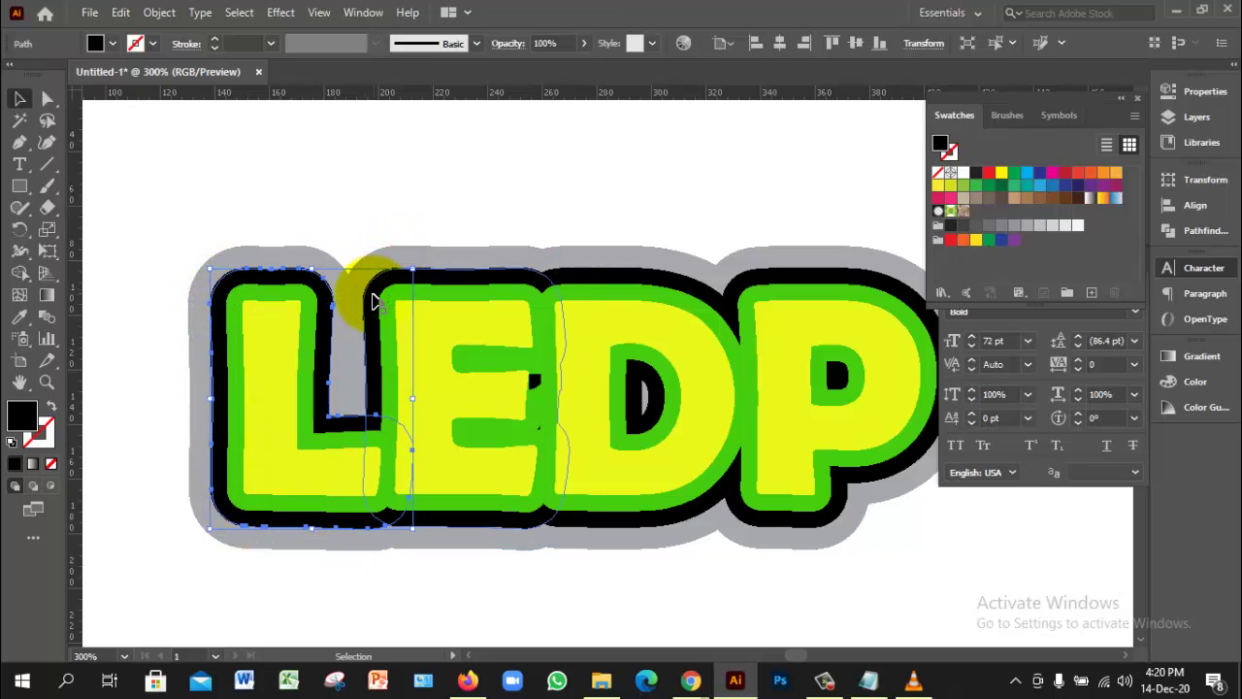
click(371, 301)
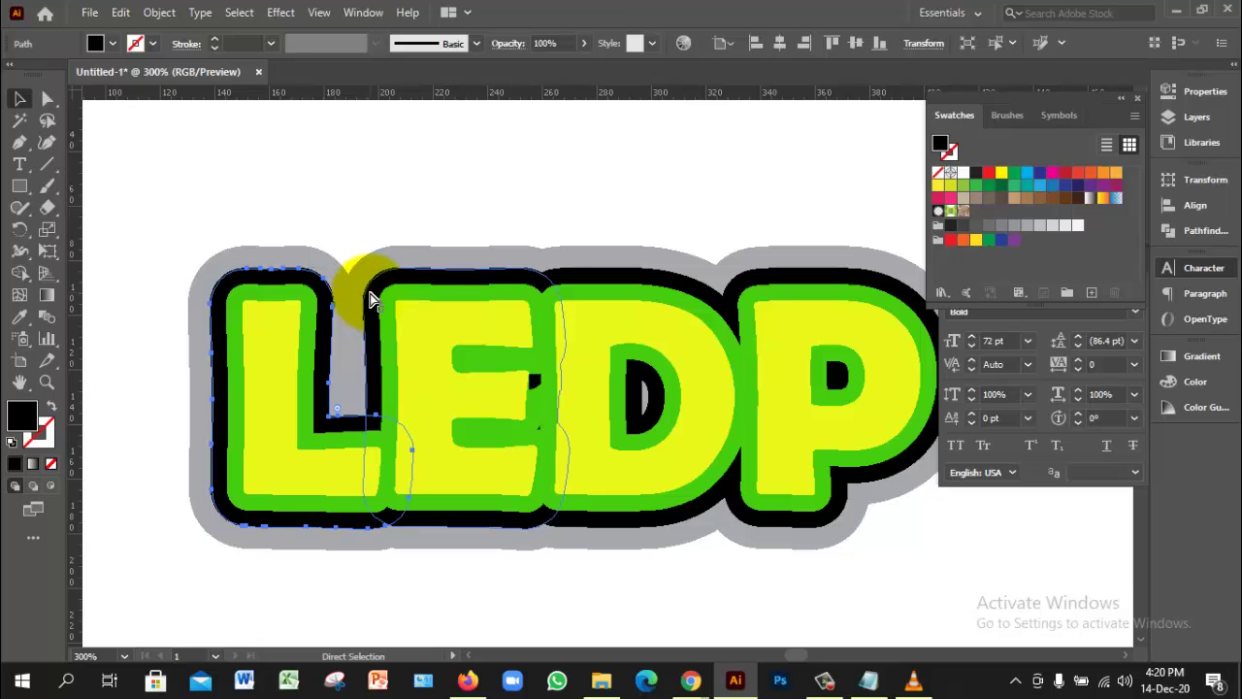
shift+click(382, 284)
shift+click(614, 275)
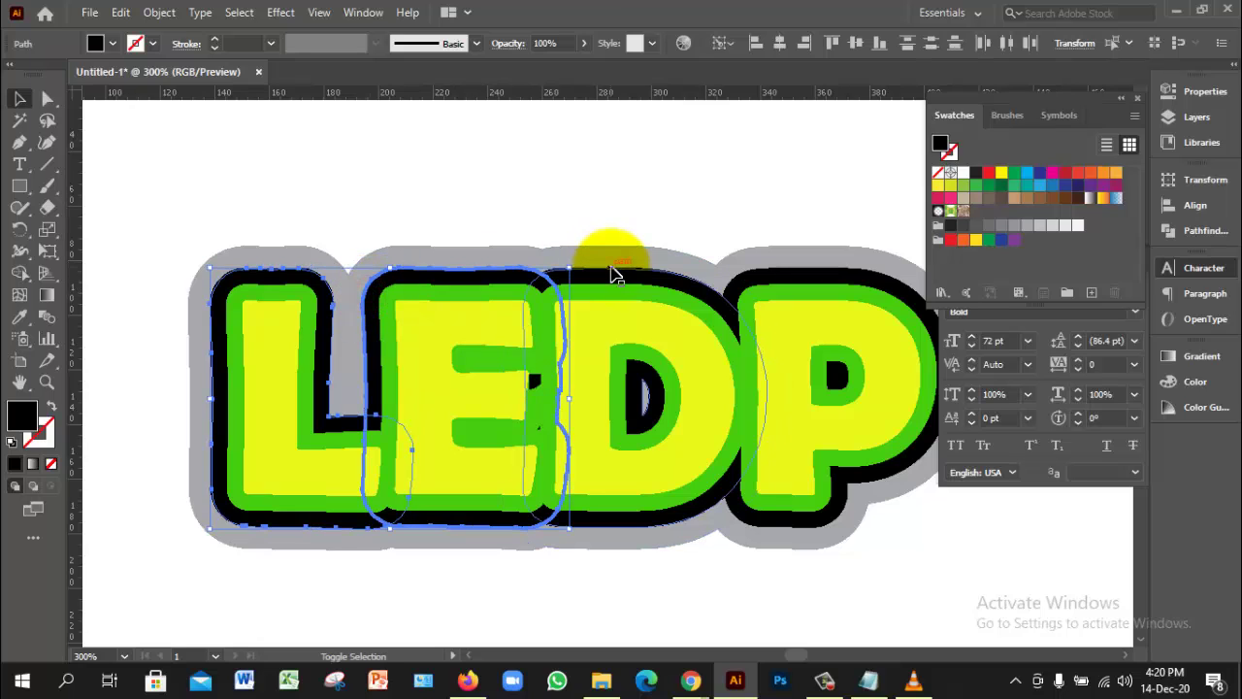
shift+click(830, 275)
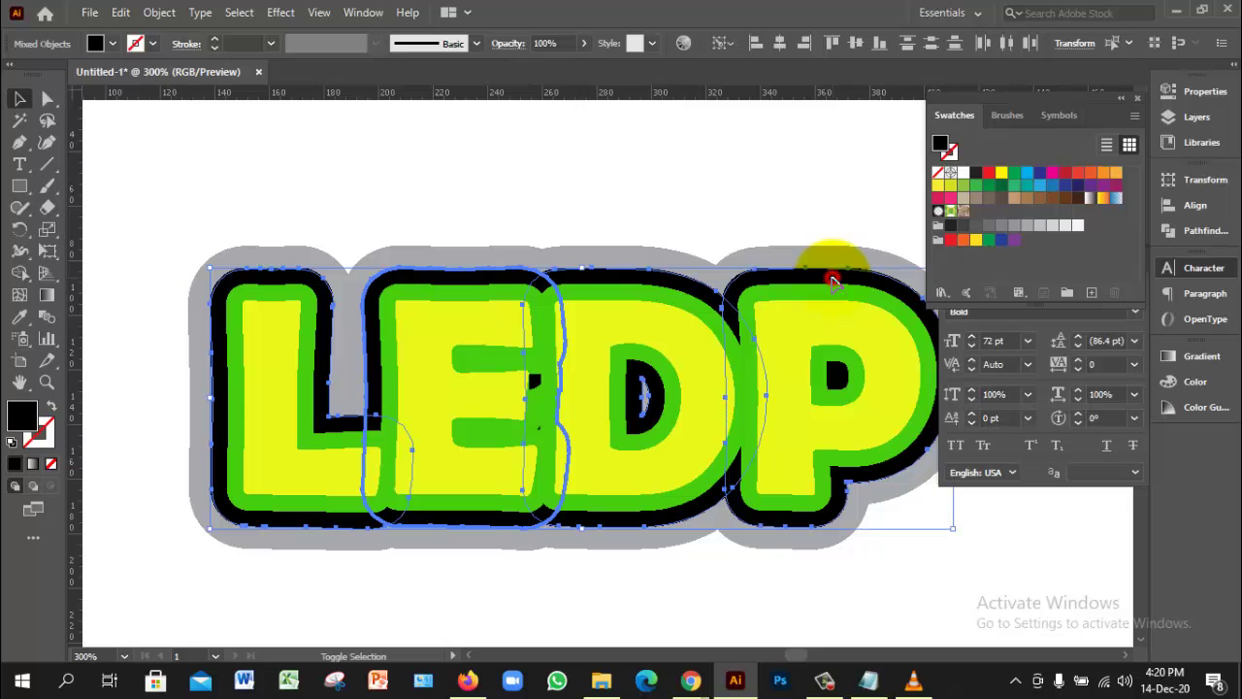
key(Delete)
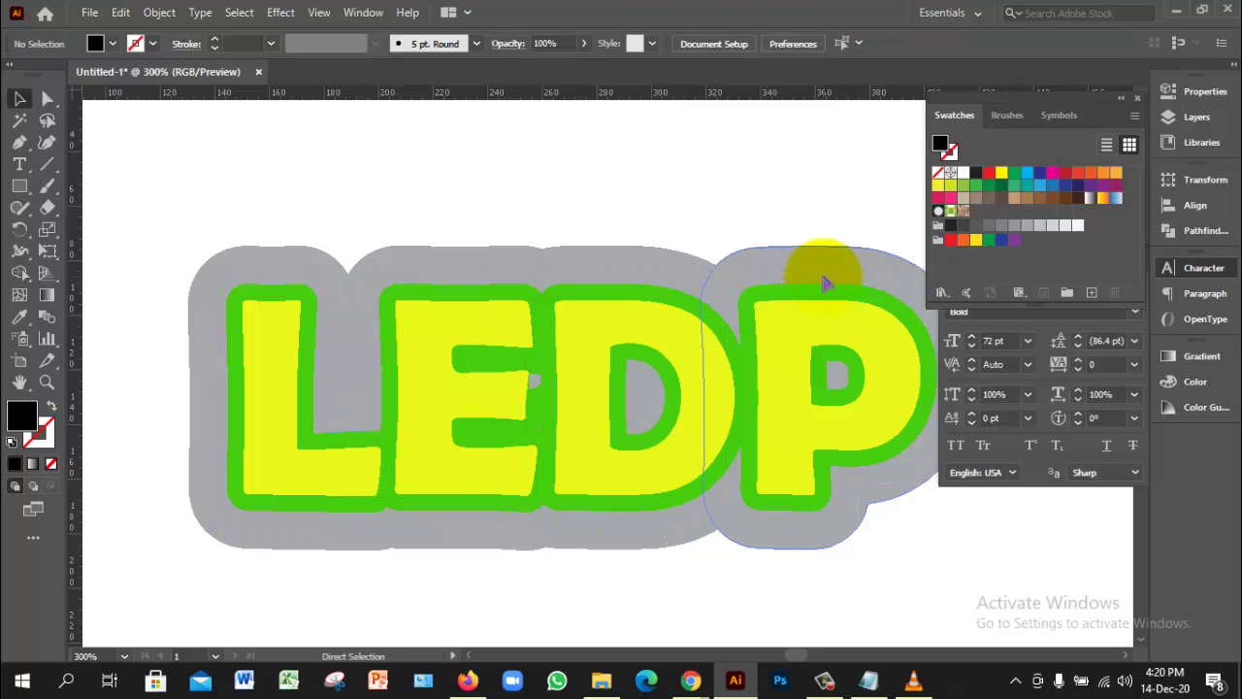
key(ctrl+z)
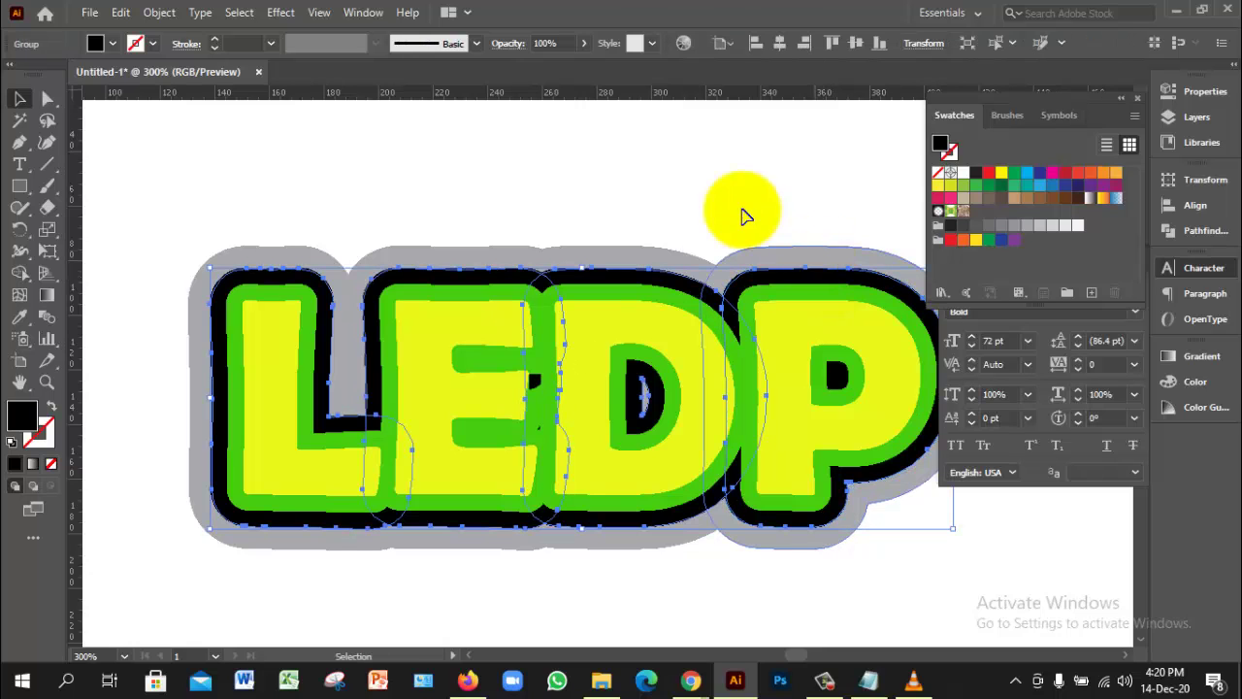
Step: Try to subtract the black outline group from the grey outermost group with Pathfinder's Minus Front
click(704, 213)
click(657, 255)
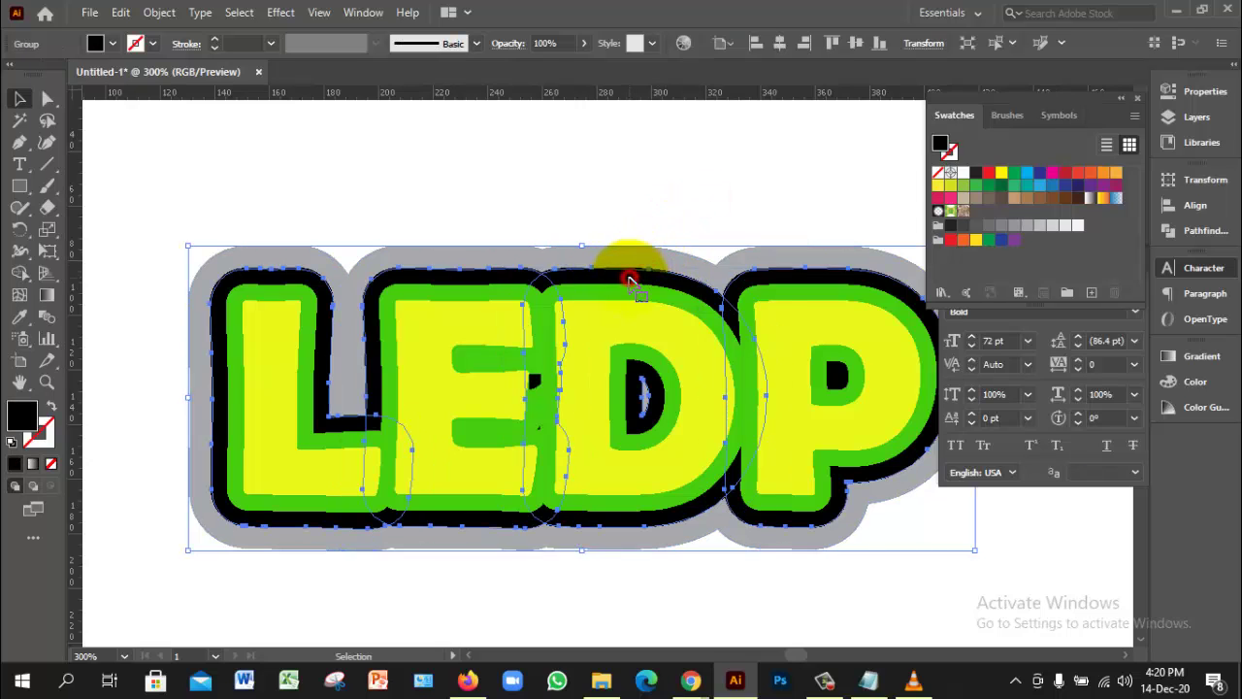
click(621, 199)
click(611, 279)
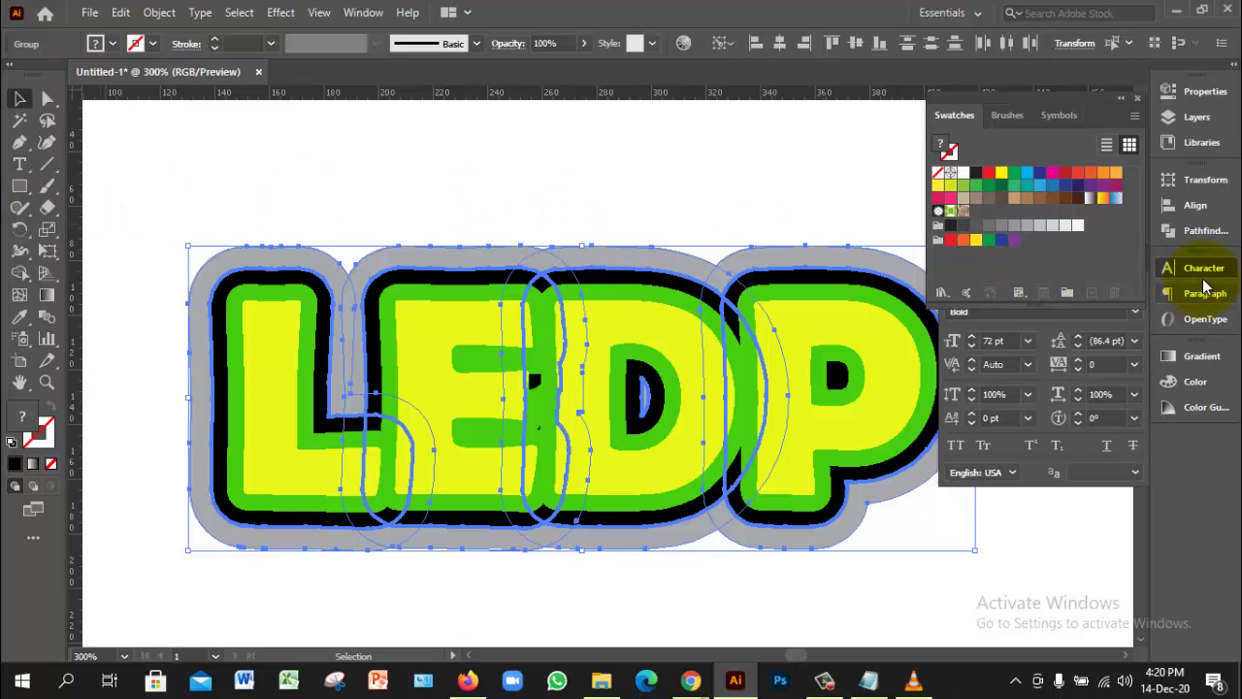
click(1199, 231)
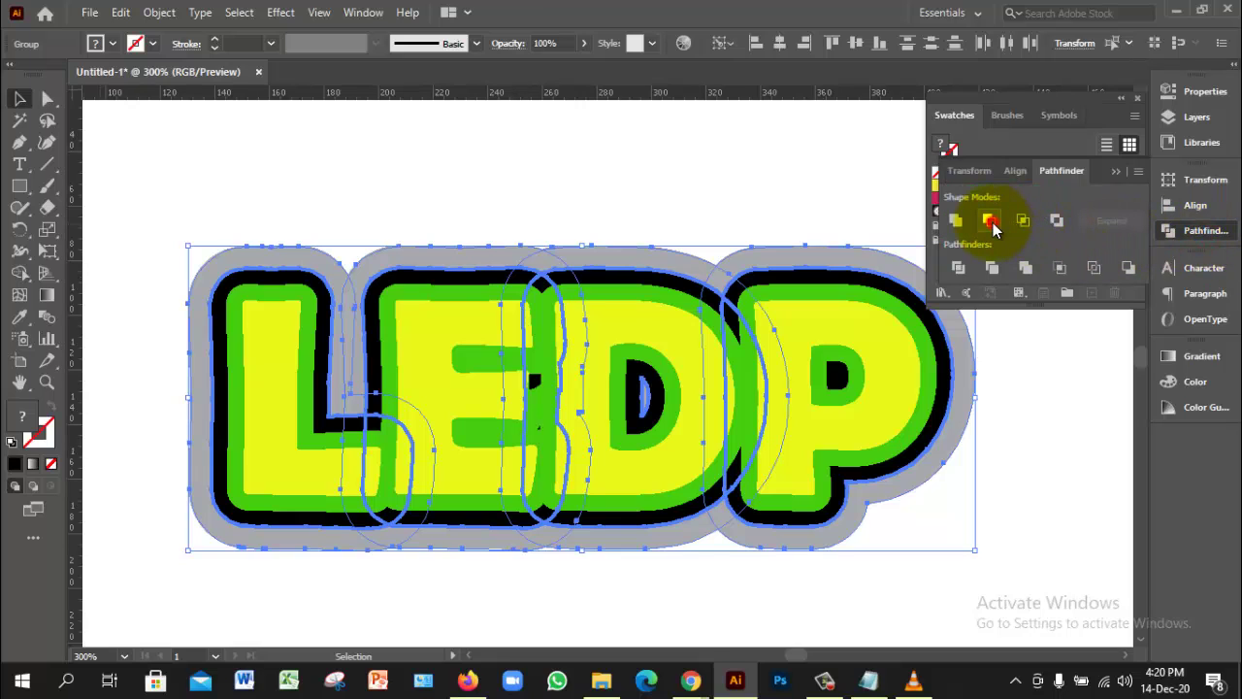
click(989, 221)
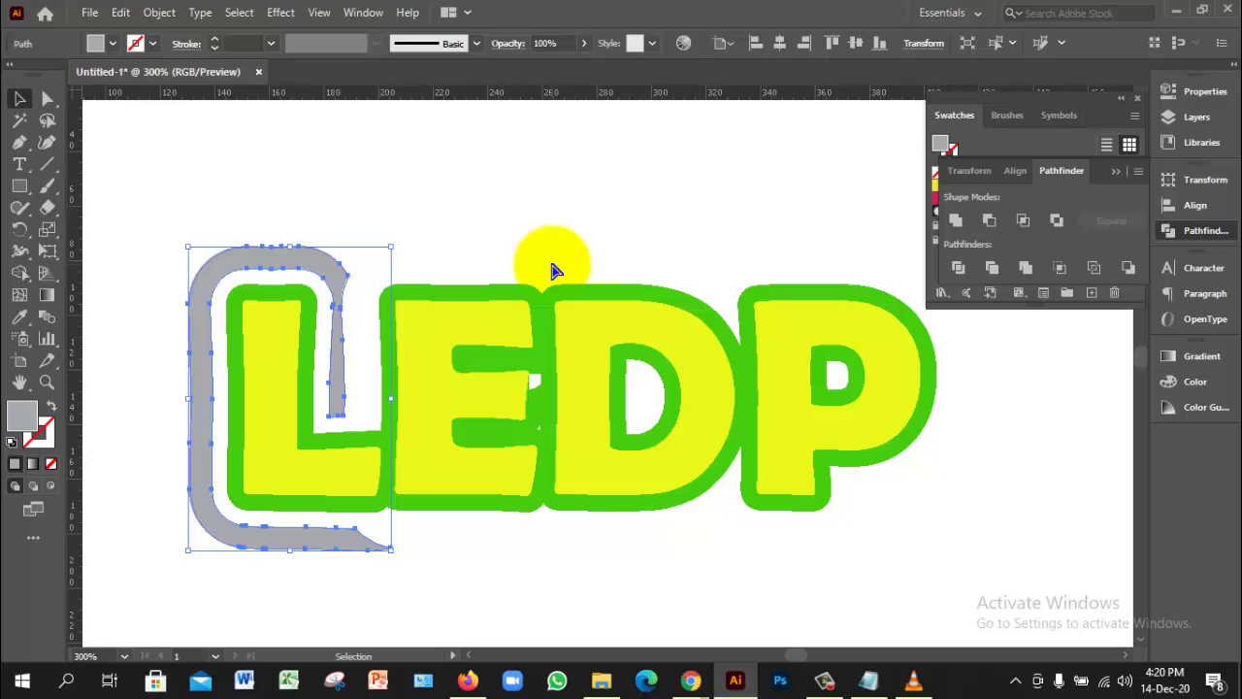
key(ctrl+z)
click(553, 205)
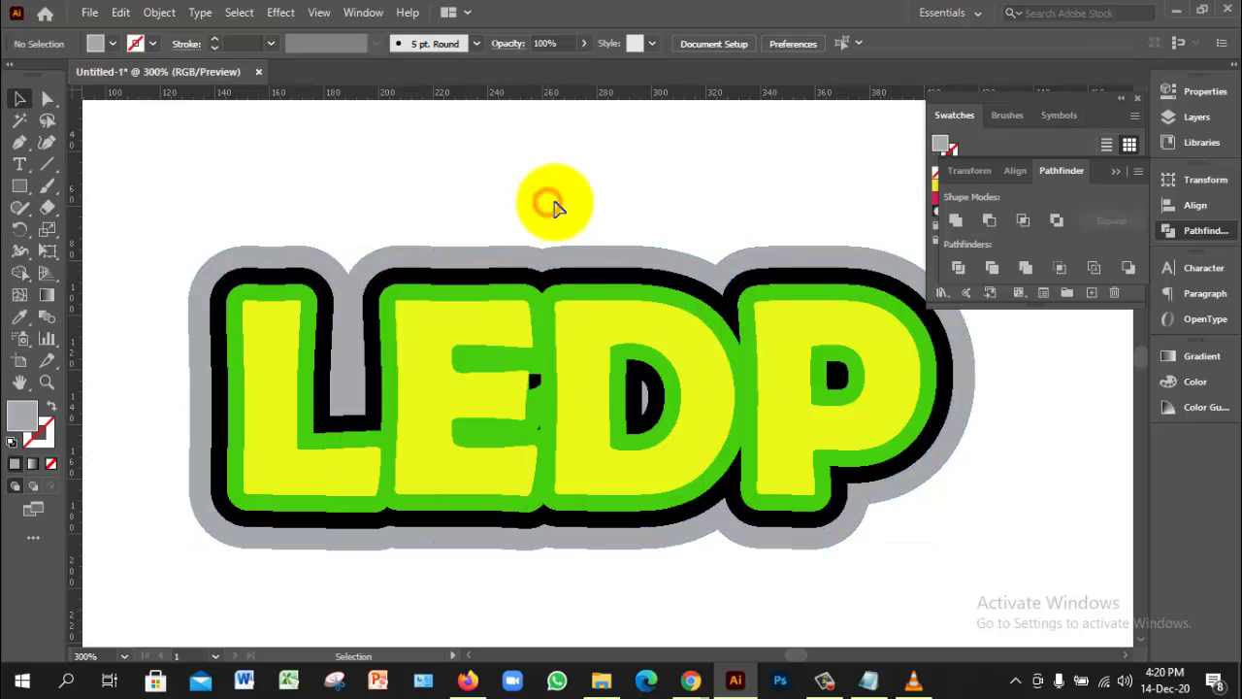
click(643, 256)
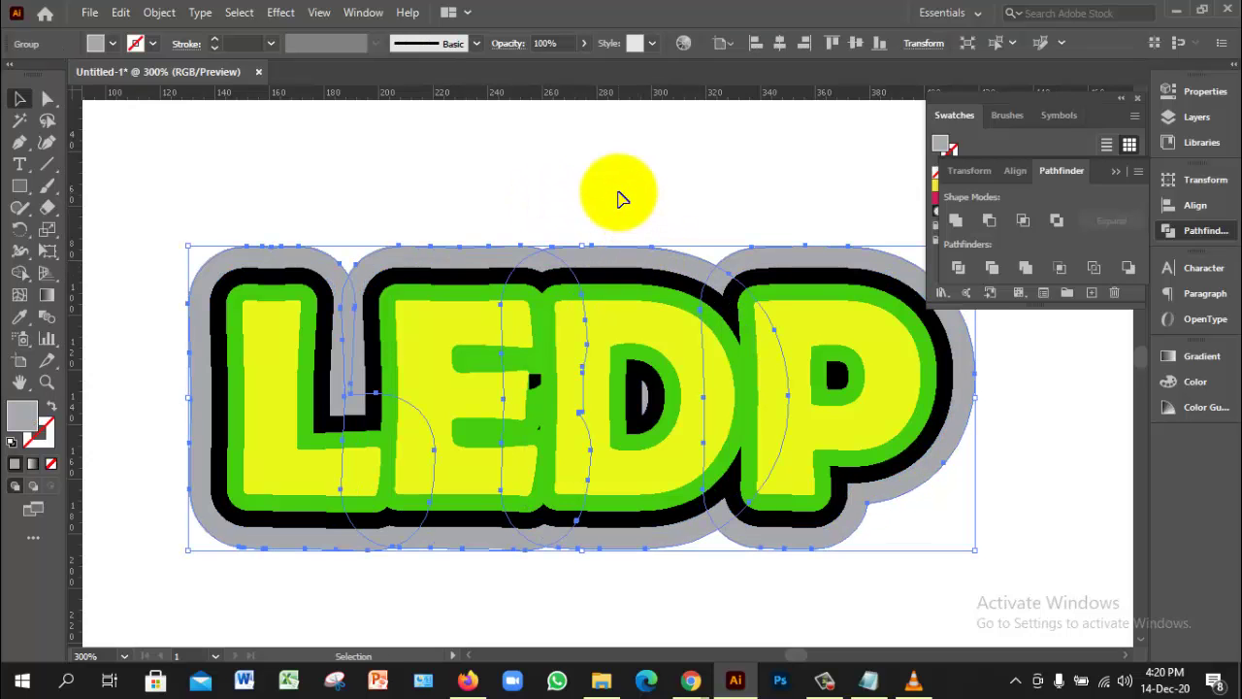
click(682, 159)
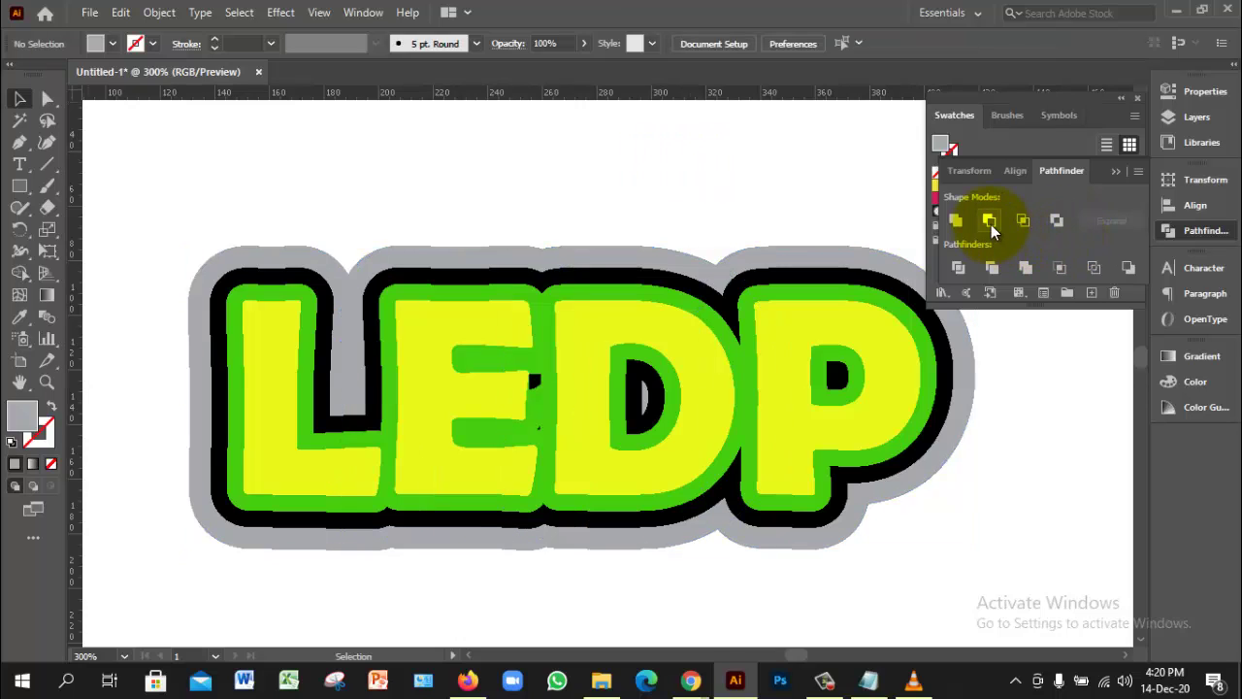
click(648, 179)
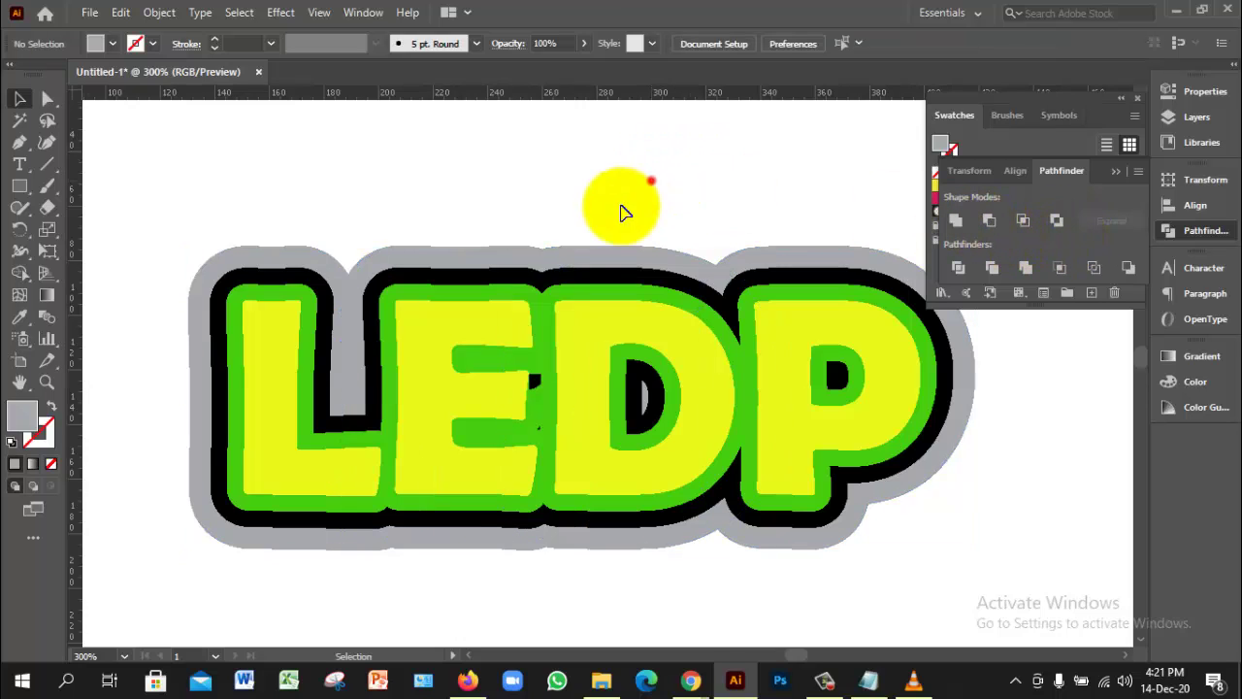
click(609, 260)
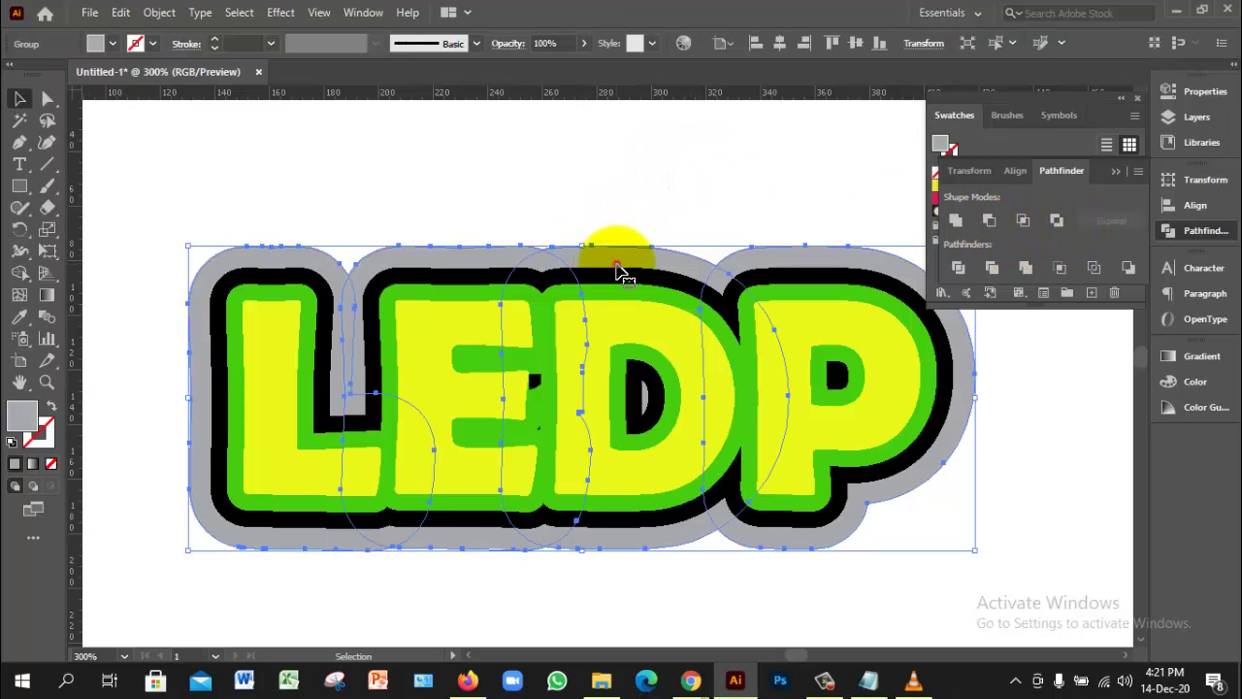
Step: Try to bring the black outline group forward one level, then undo it and deselect
click(476, 275)
right_click(475, 277)
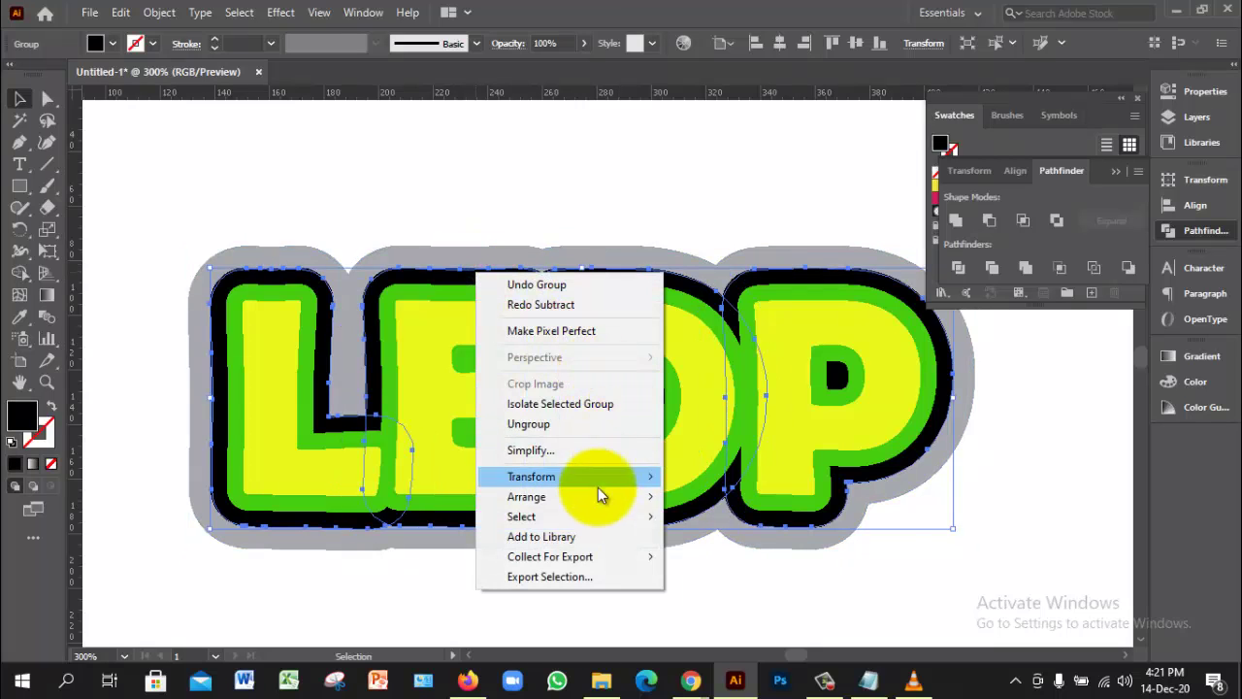
mouse_move(629, 503)
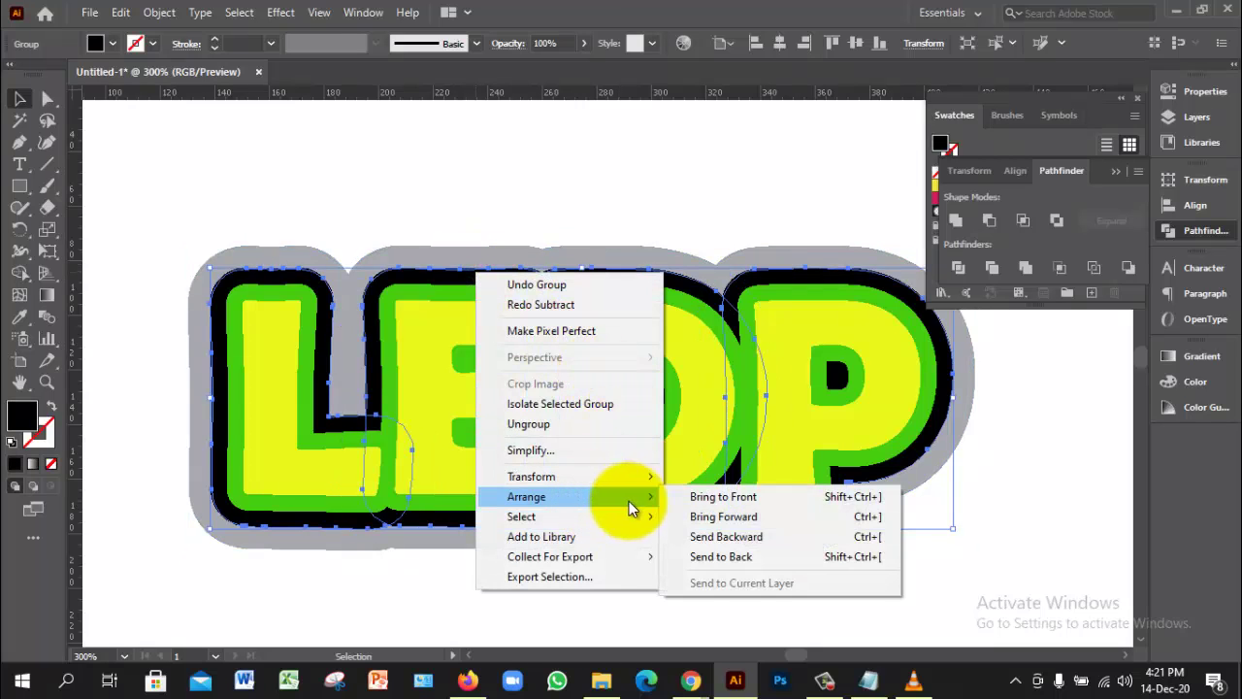
click(752, 517)
click(578, 245)
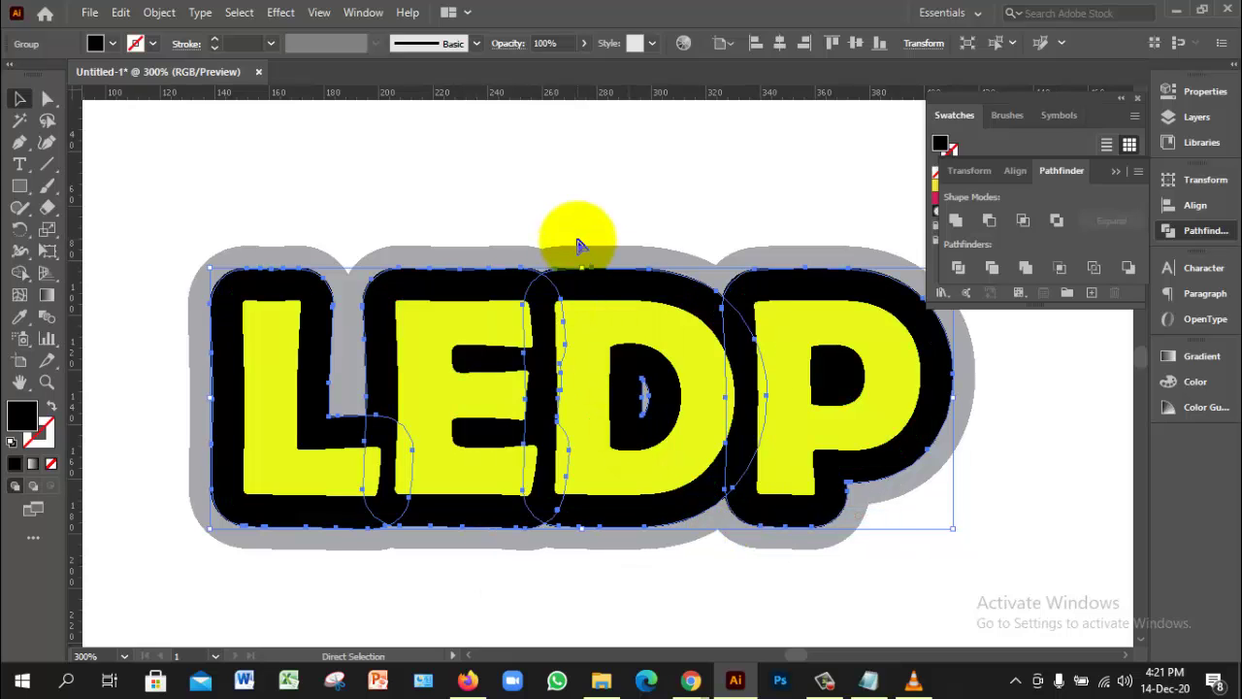
key(ctrl+z)
click(569, 208)
Step: Send the black outline group to the back of the stack and deselect it
key(v)
click(478, 285)
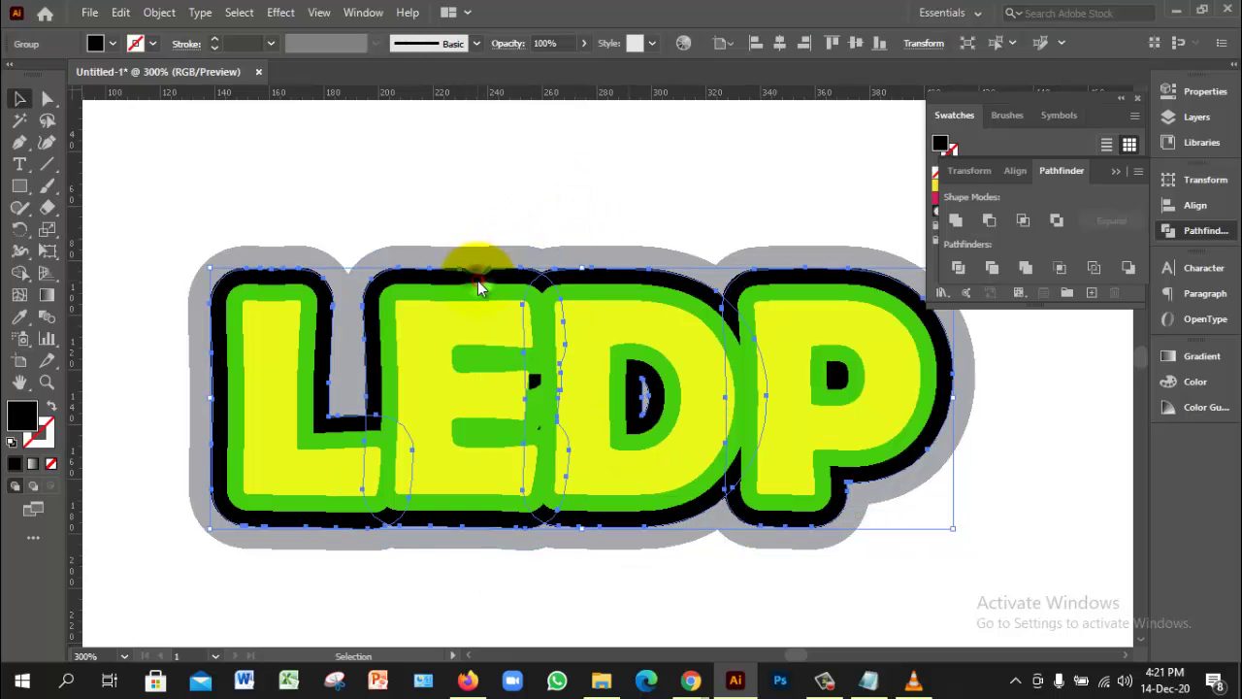
right_click(478, 285)
mouse_move(559, 507)
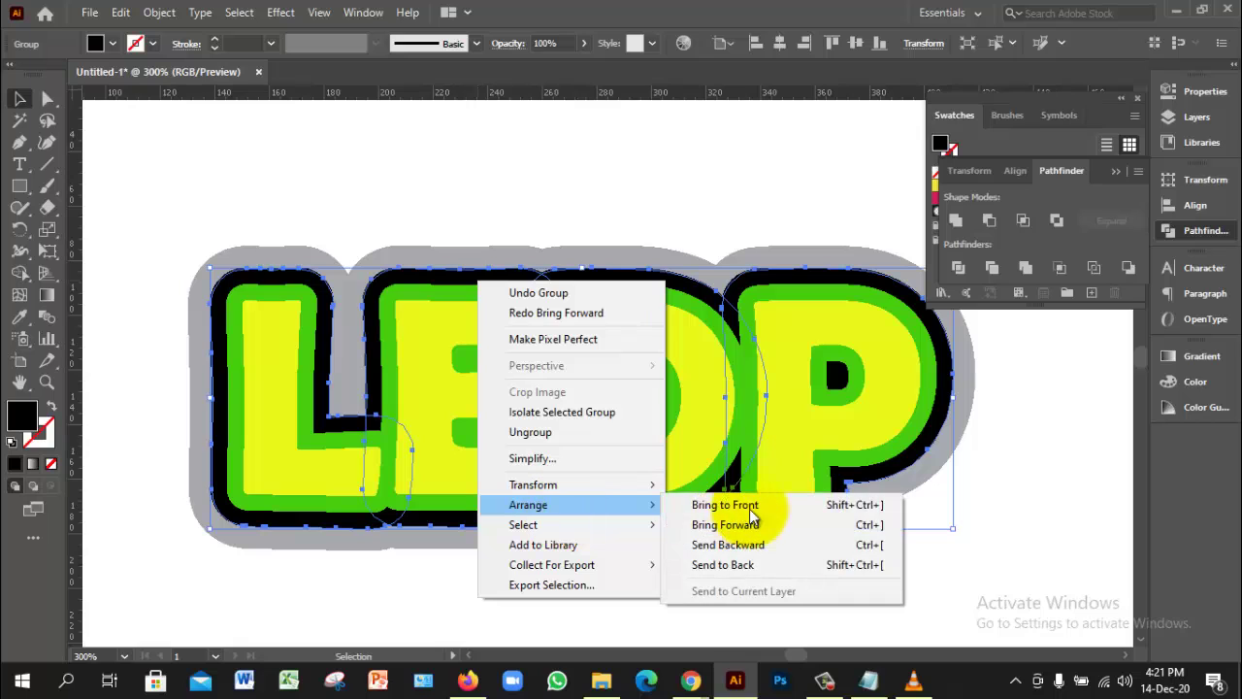
click(727, 564)
click(738, 585)
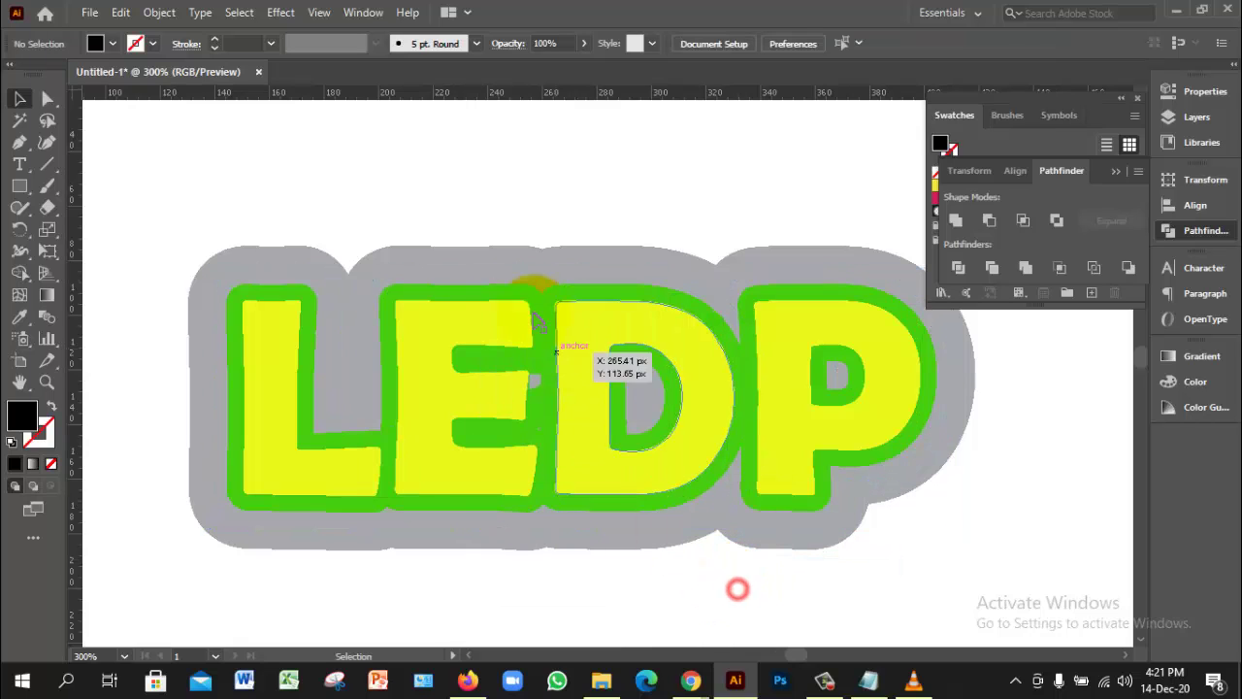
Step: Try deleting the grey outermost group to reveal the black outlines beneath it, then undo the deletion
click(507, 255)
right_click(506, 255)
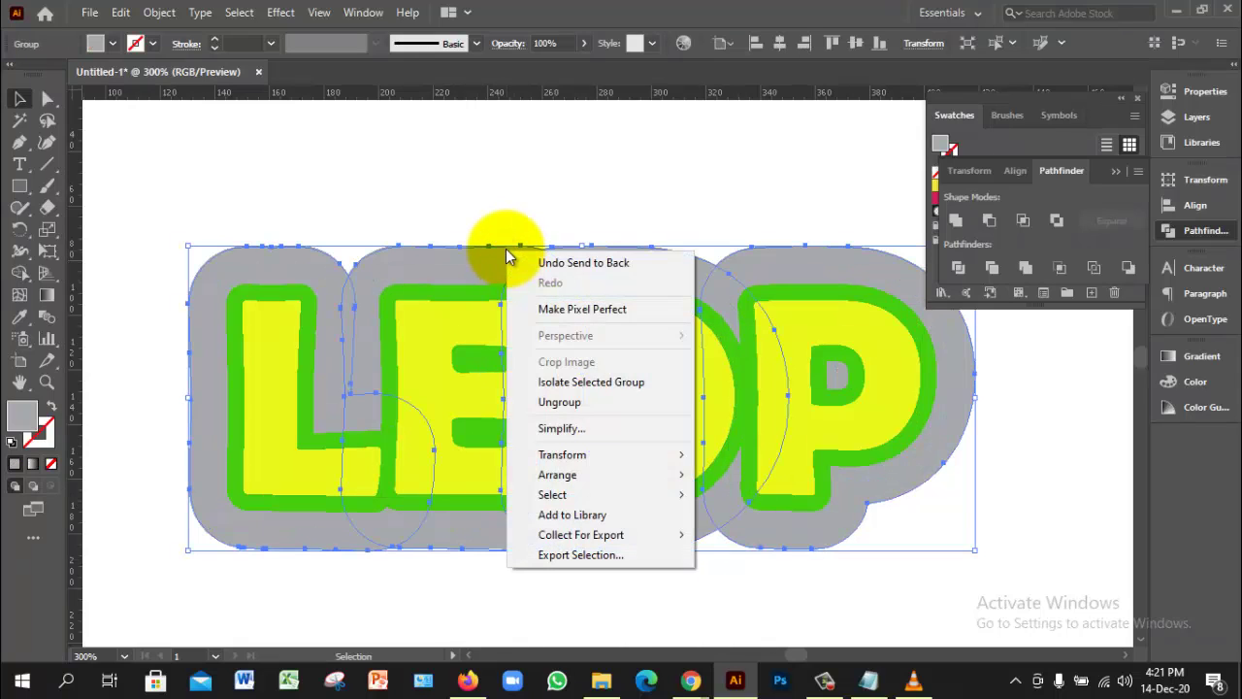
click(500, 151)
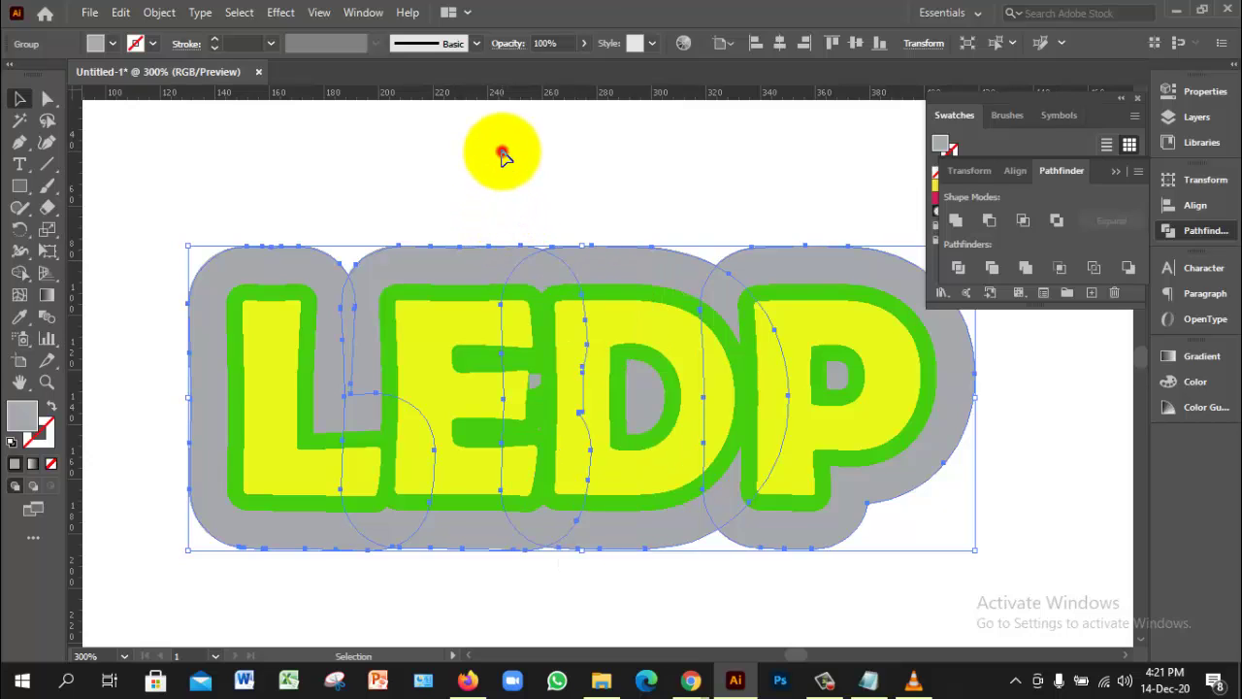
click(479, 250)
key(ctrl+z)
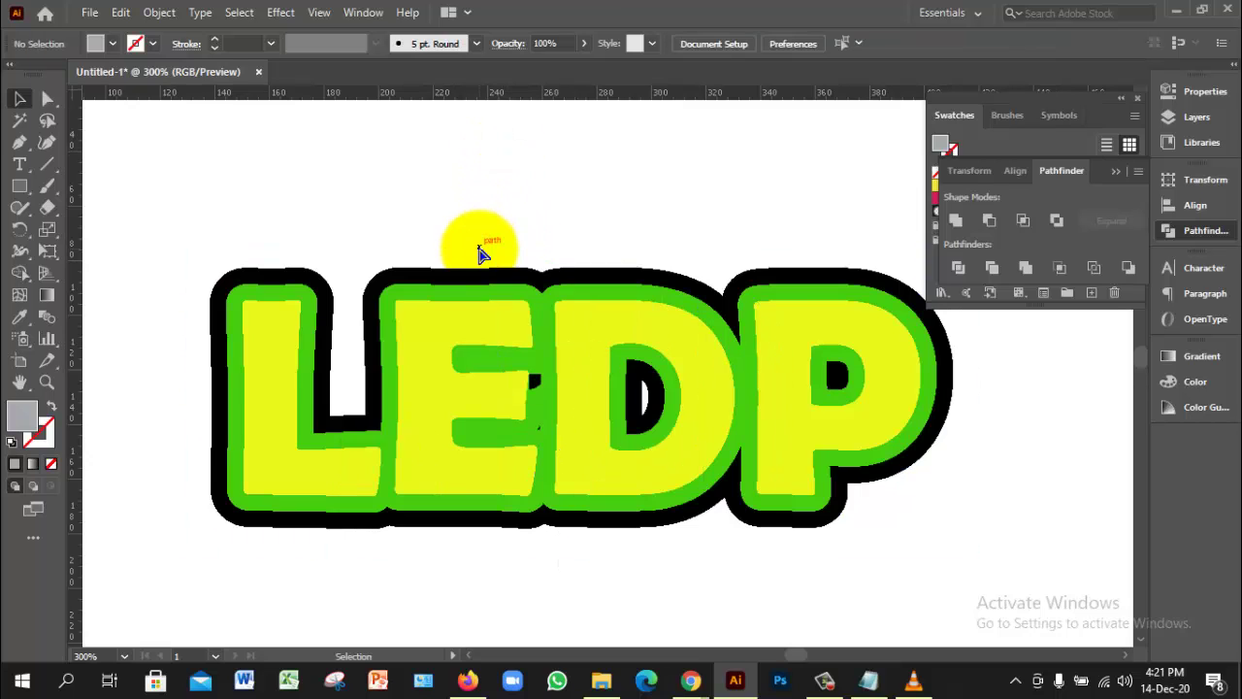
key(ctrl+z)
Step: Try sending the grey outermost group to the back, behind the black outlines, then undo the reordering
click(485, 208)
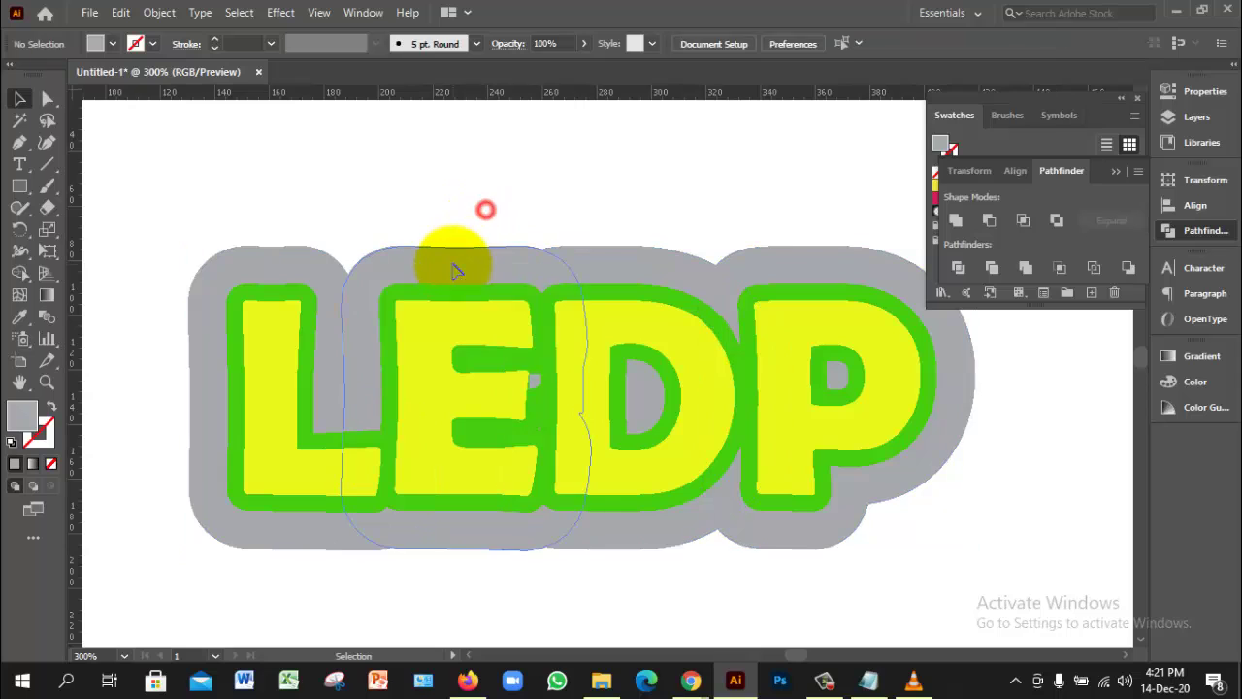
click(448, 258)
right_click(453, 264)
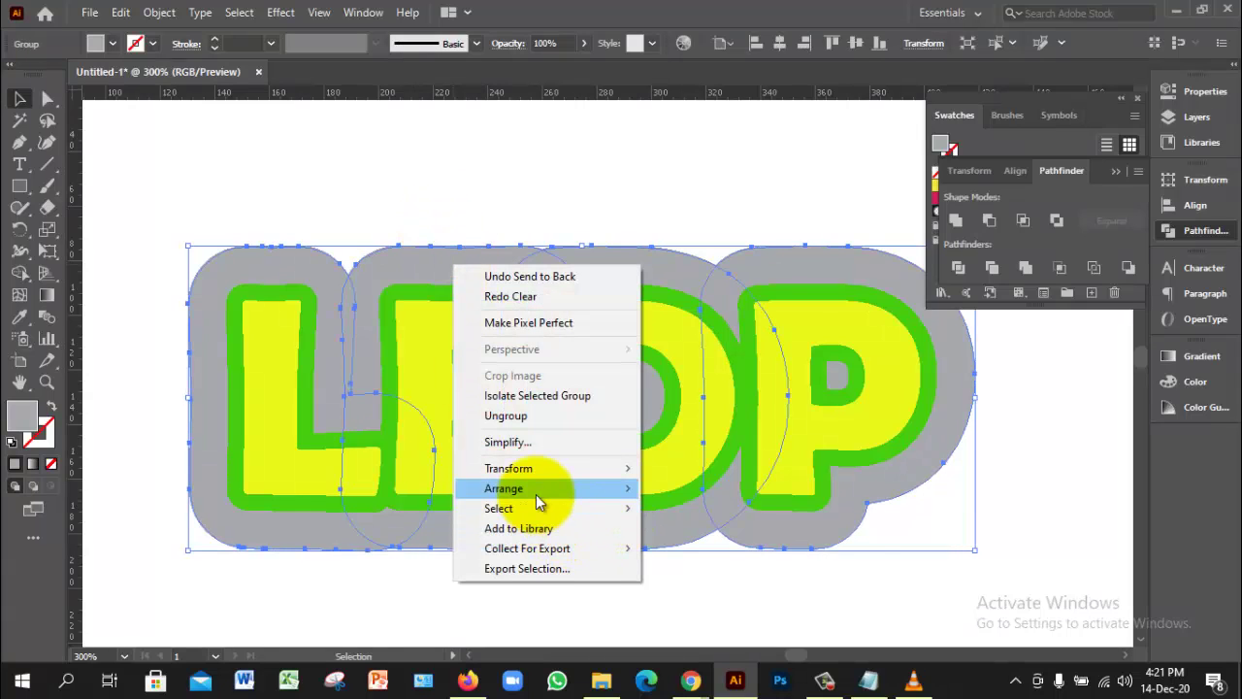
mouse_move(540, 490)
click(729, 548)
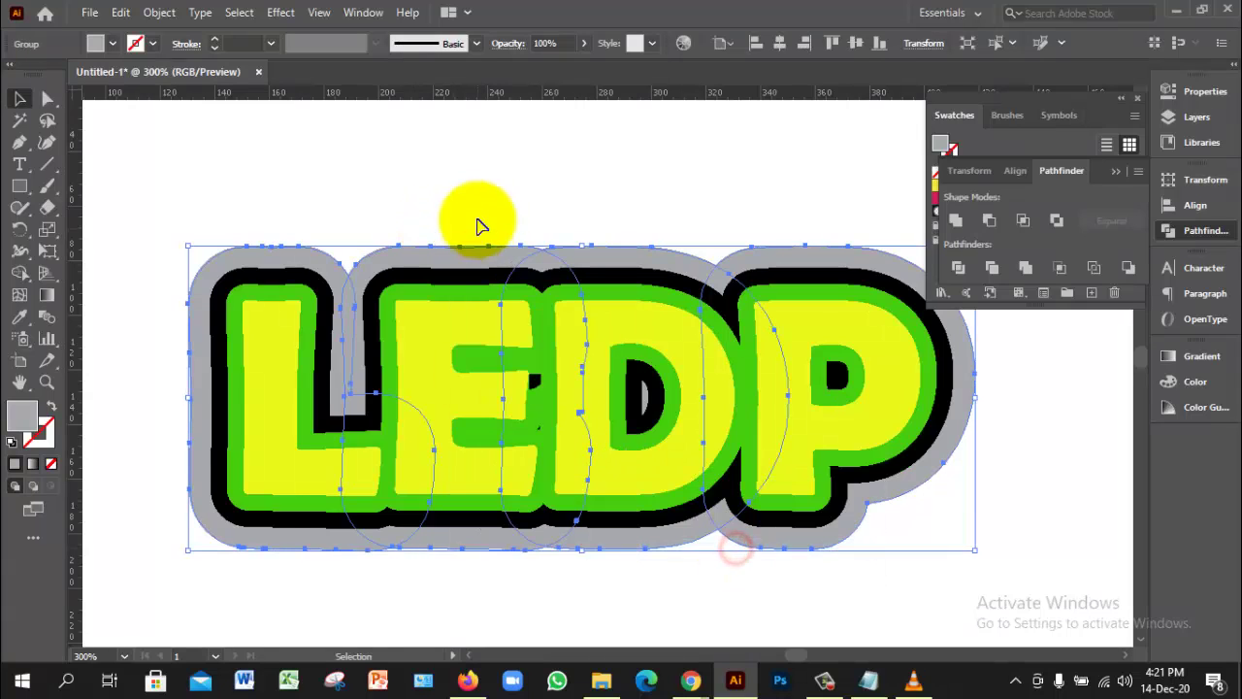
click(469, 199)
click(379, 279)
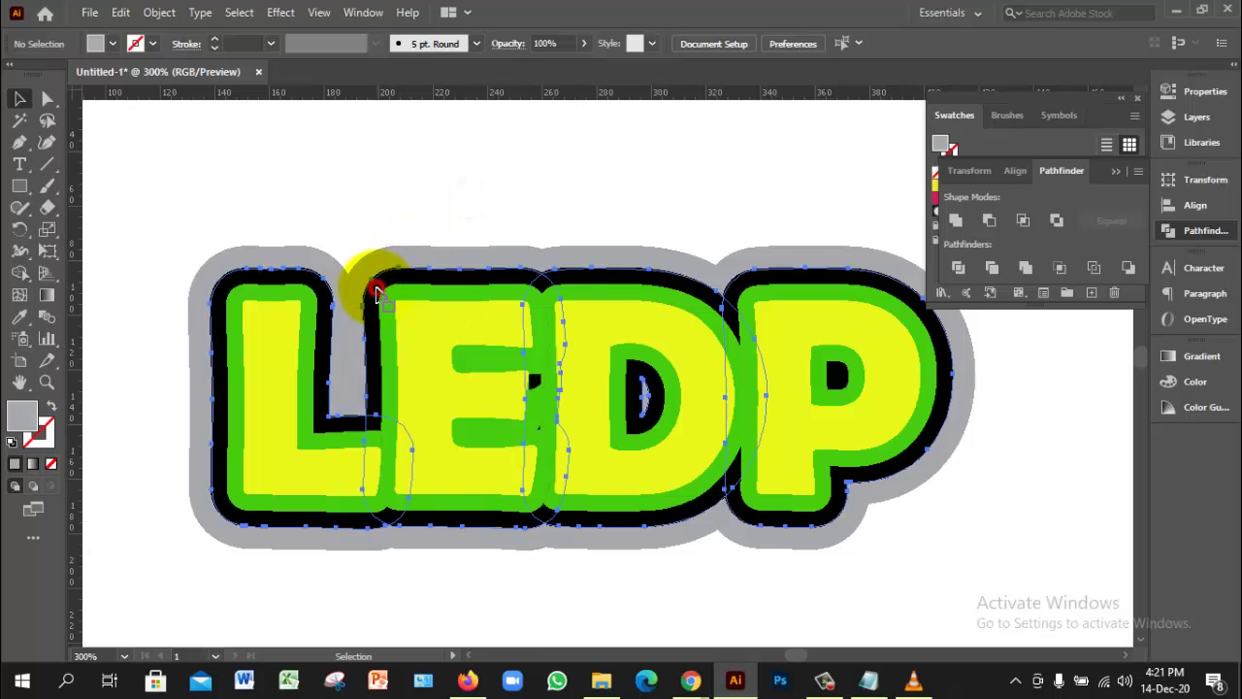
click(419, 191)
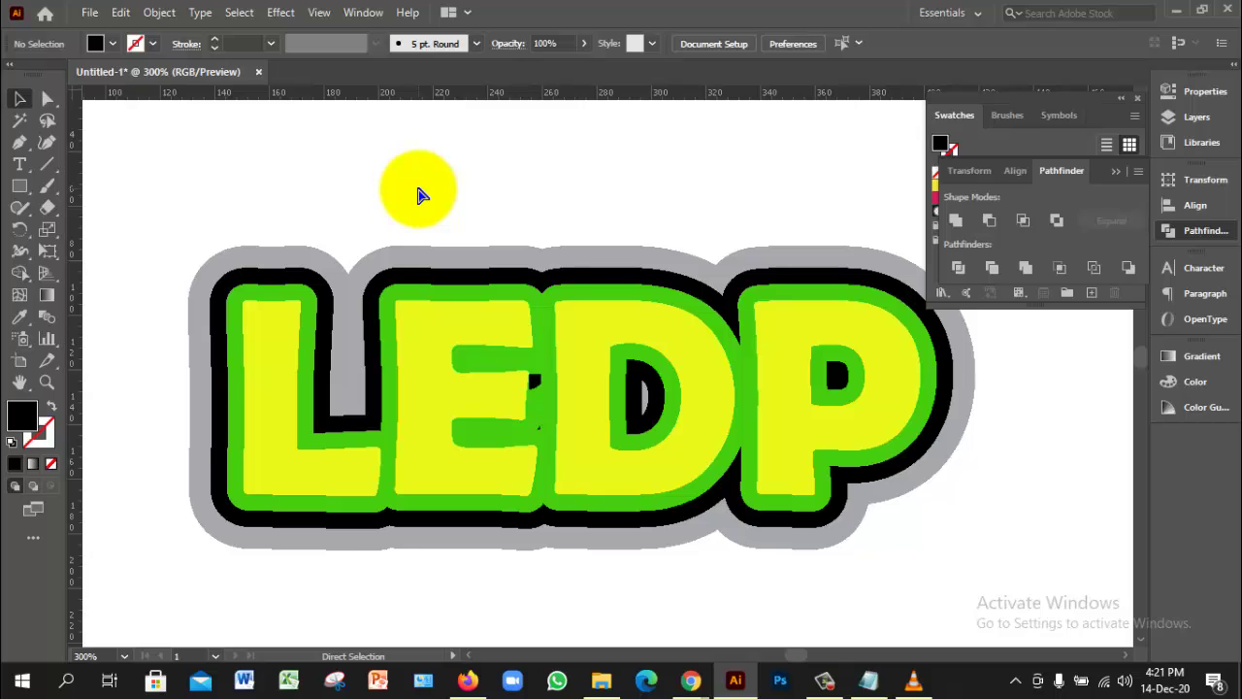
key(ctrl+z)
Step: Select the hidden black outline group in outline view, return to preview, and bring the group forward one level
key(ctrl+y)
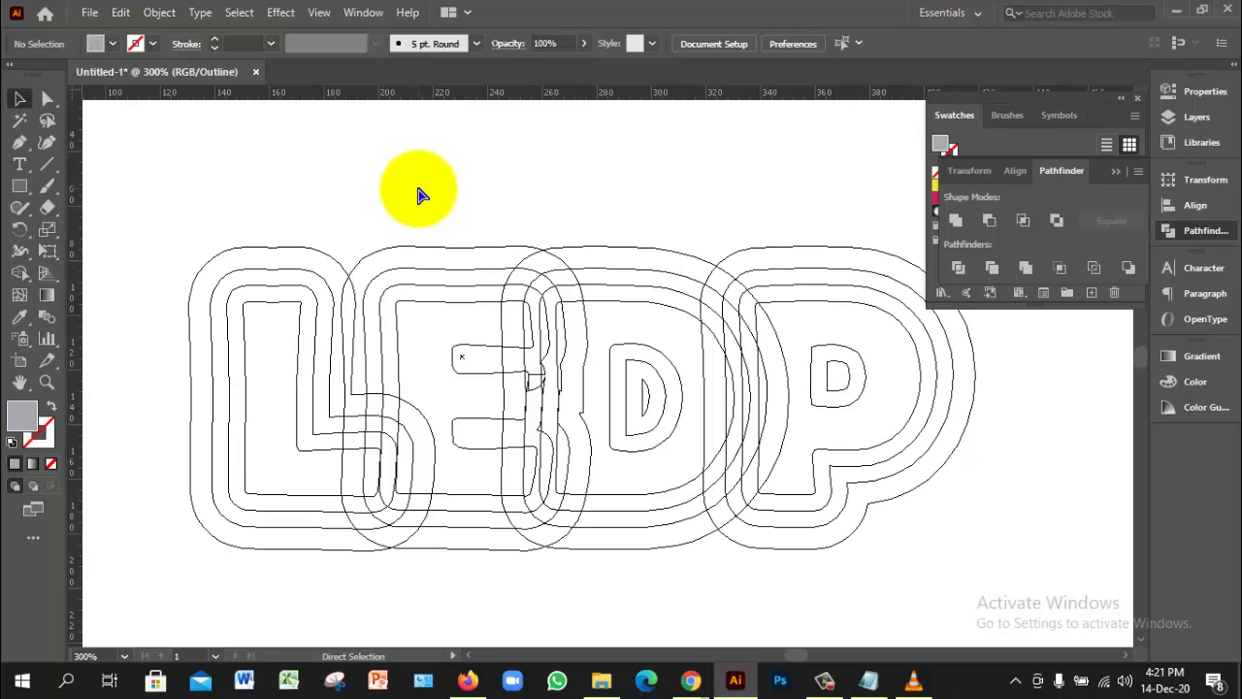
click(327, 281)
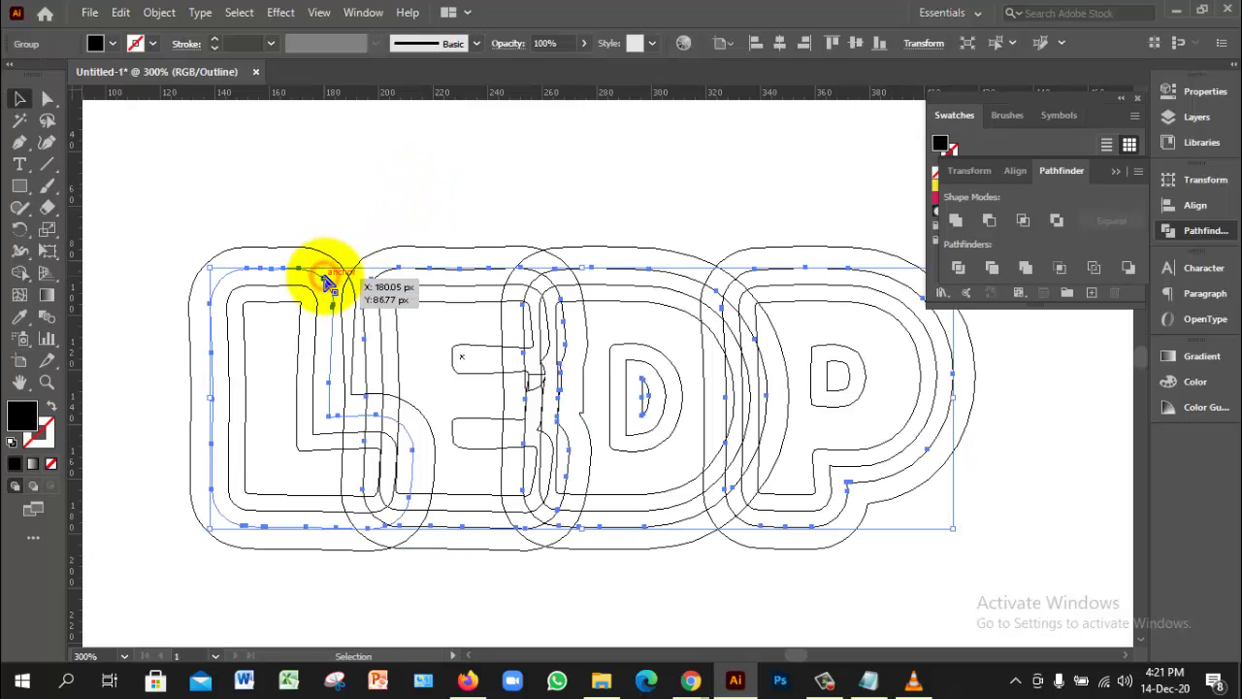
key(ctrl+y)
right_click(325, 278)
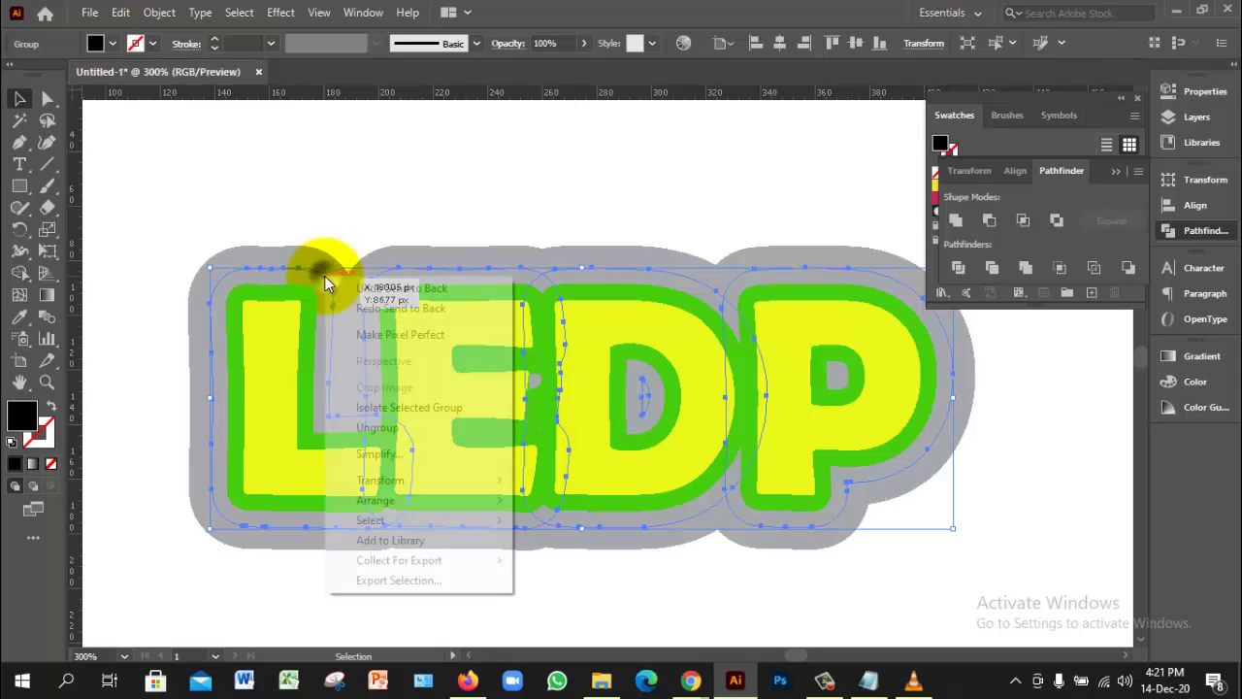
mouse_move(410, 496)
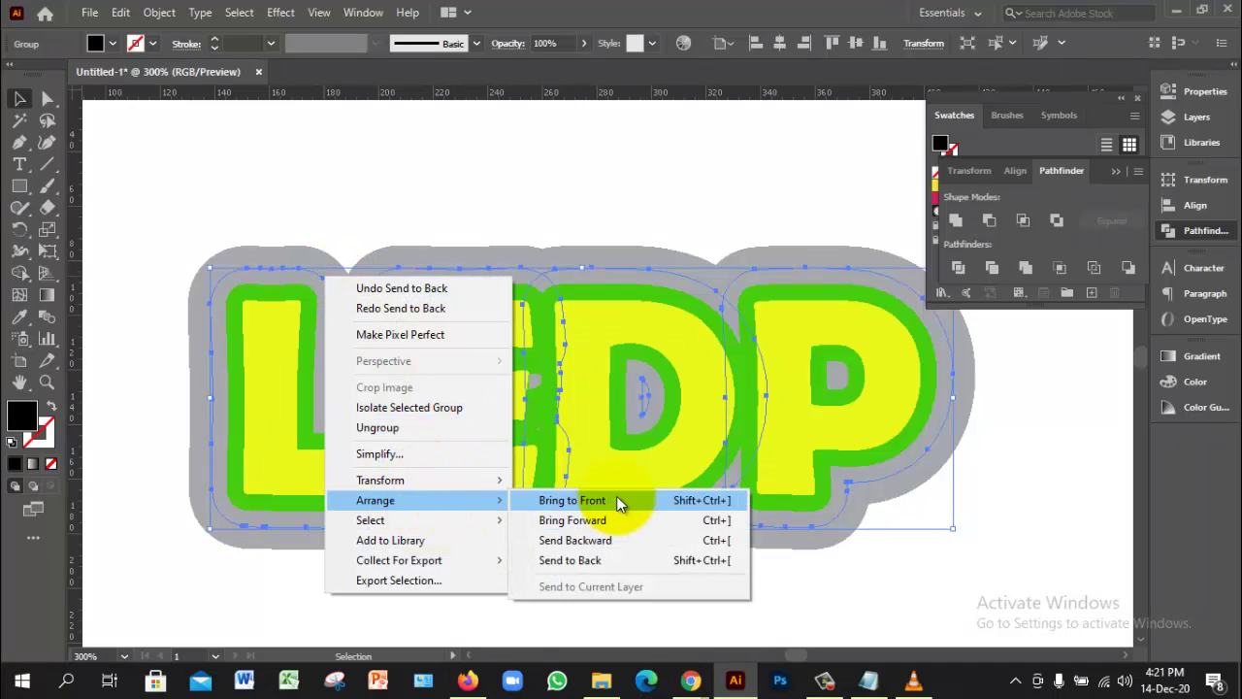
click(596, 521)
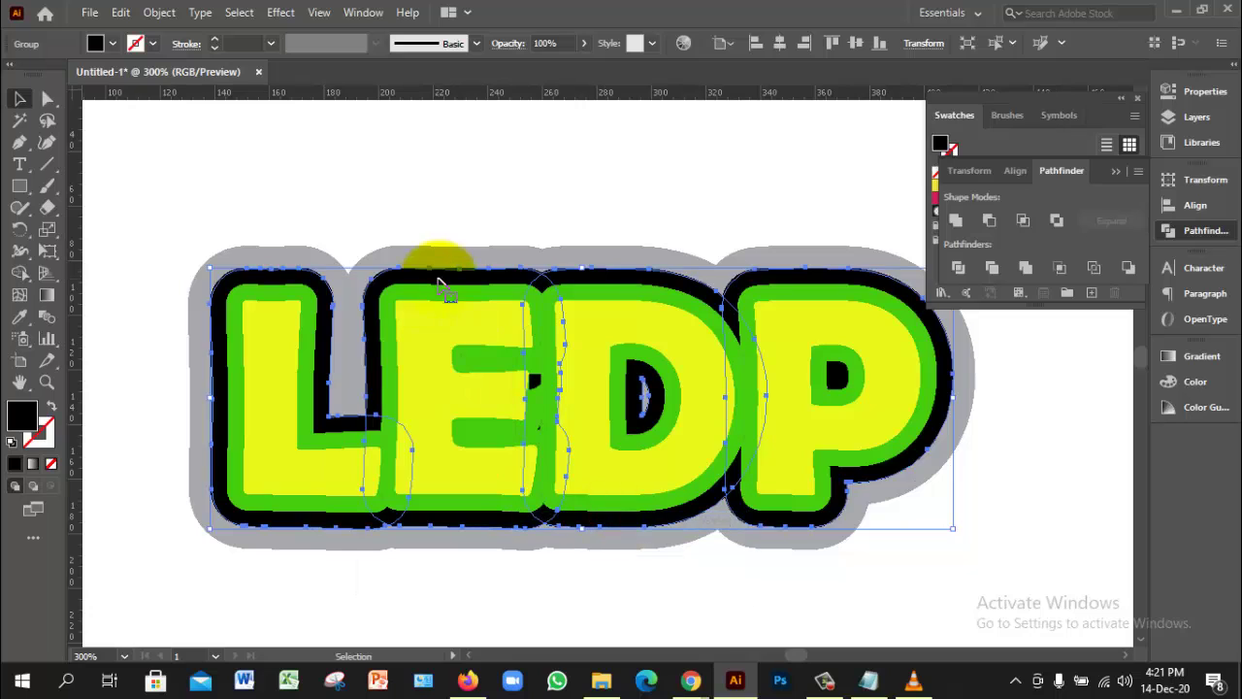
click(412, 215)
click(404, 264)
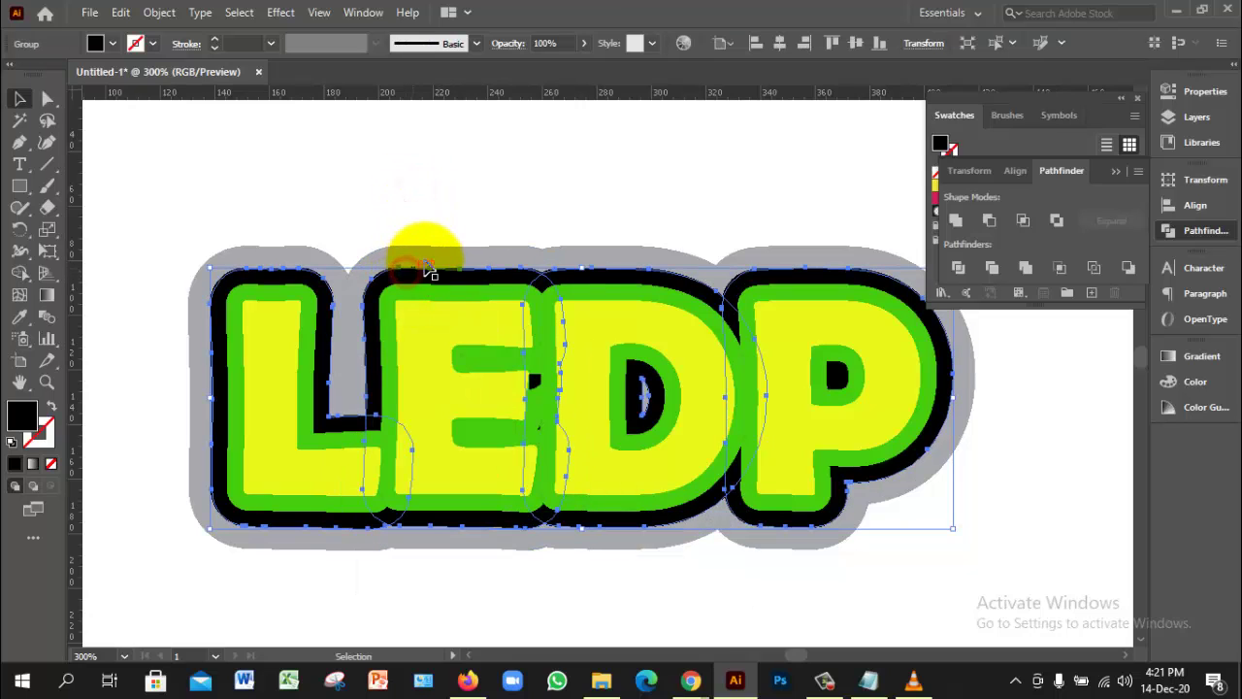
Step: Try subtracting the black outline group from the grey outermost group with Minus Front, then undo the operation and clear the selection
click(442, 254)
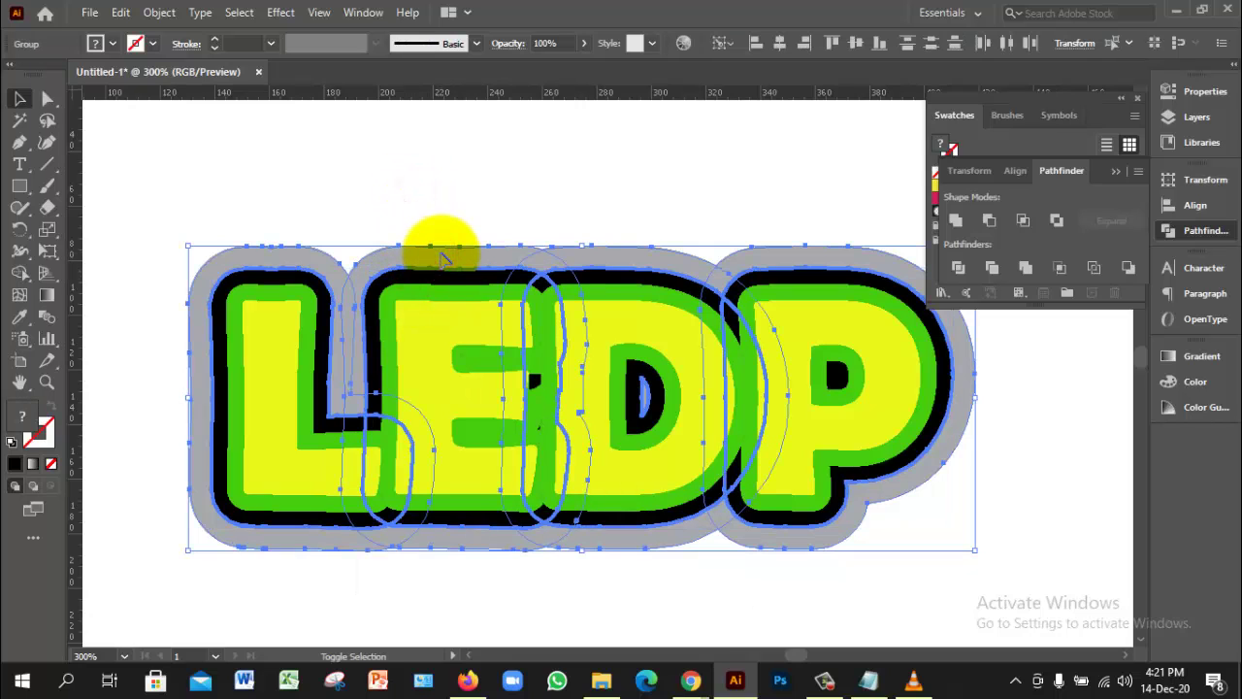
click(990, 221)
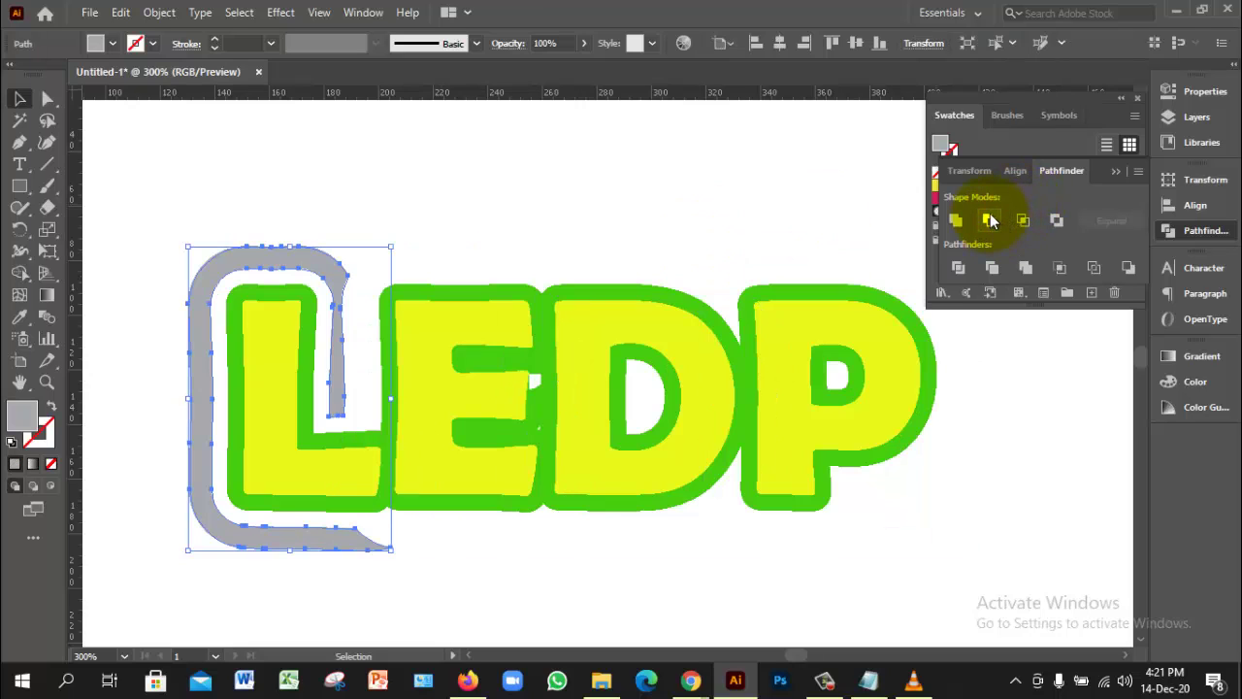
key(ctrl+z)
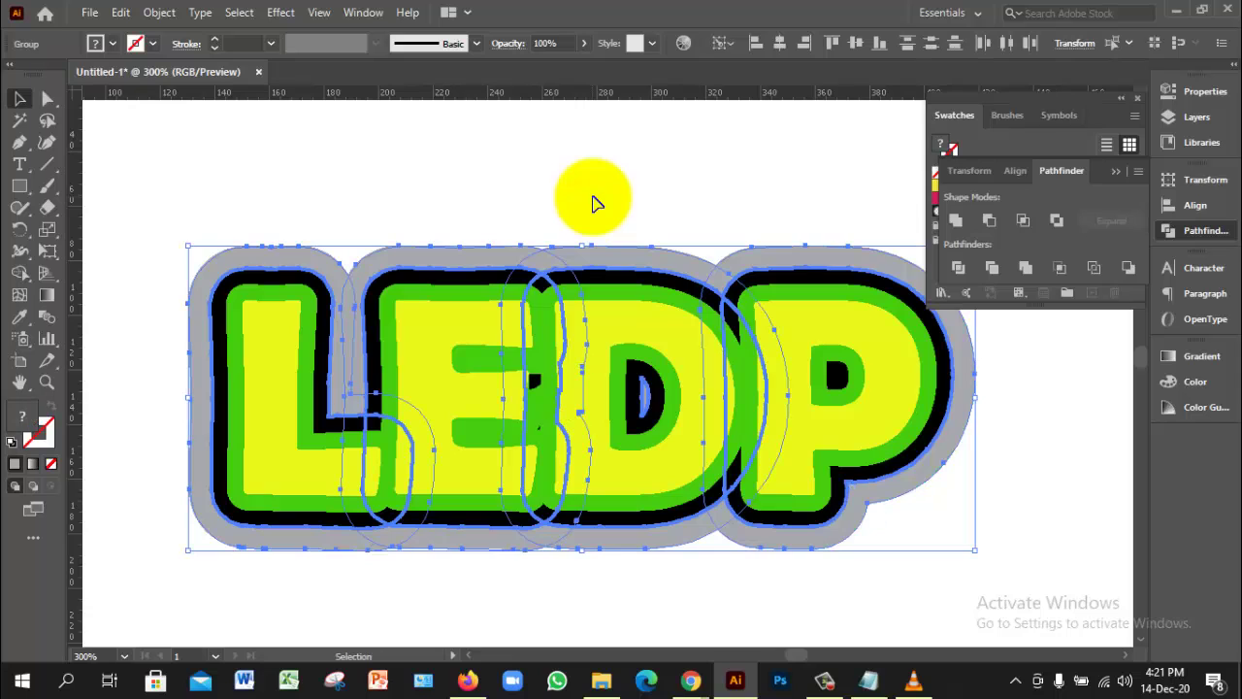
click(595, 200)
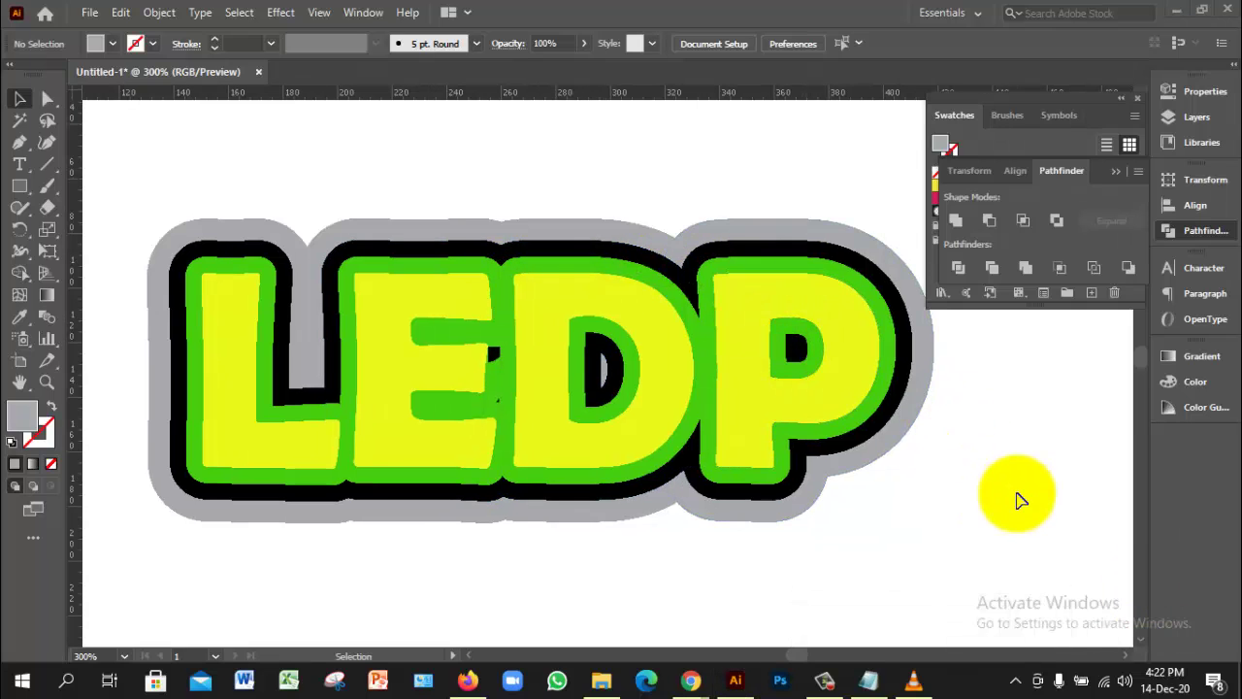
click(1016, 494)
click(903, 340)
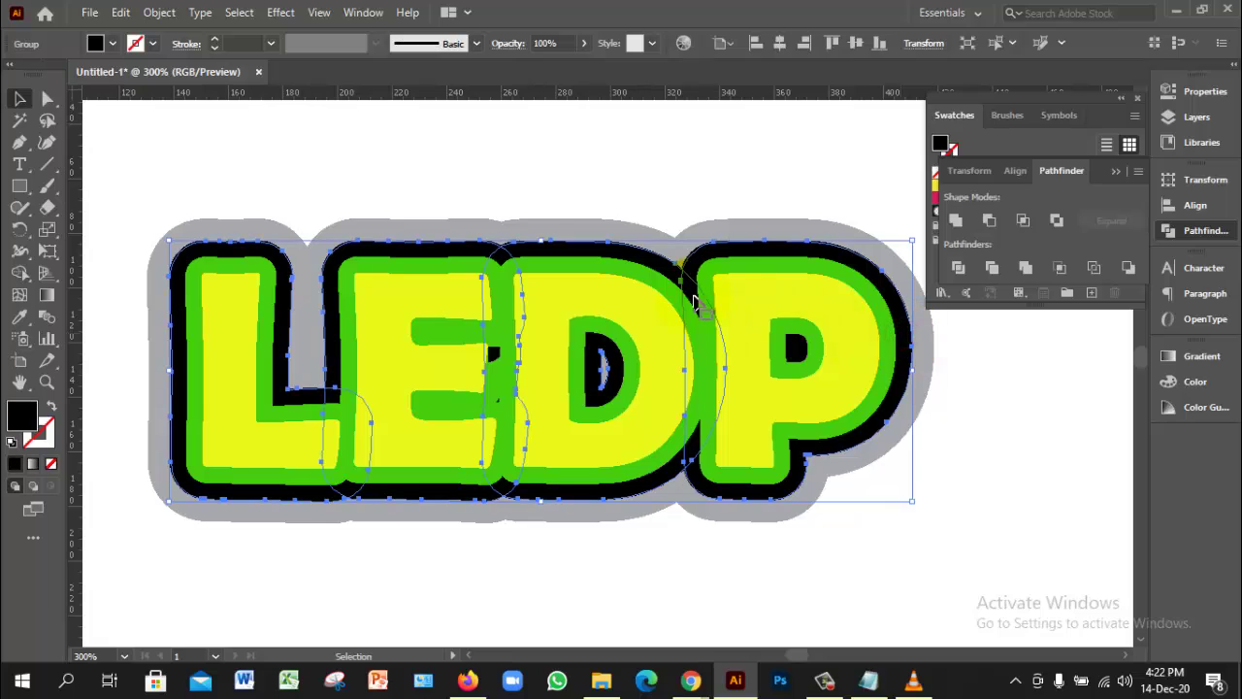
click(436, 173)
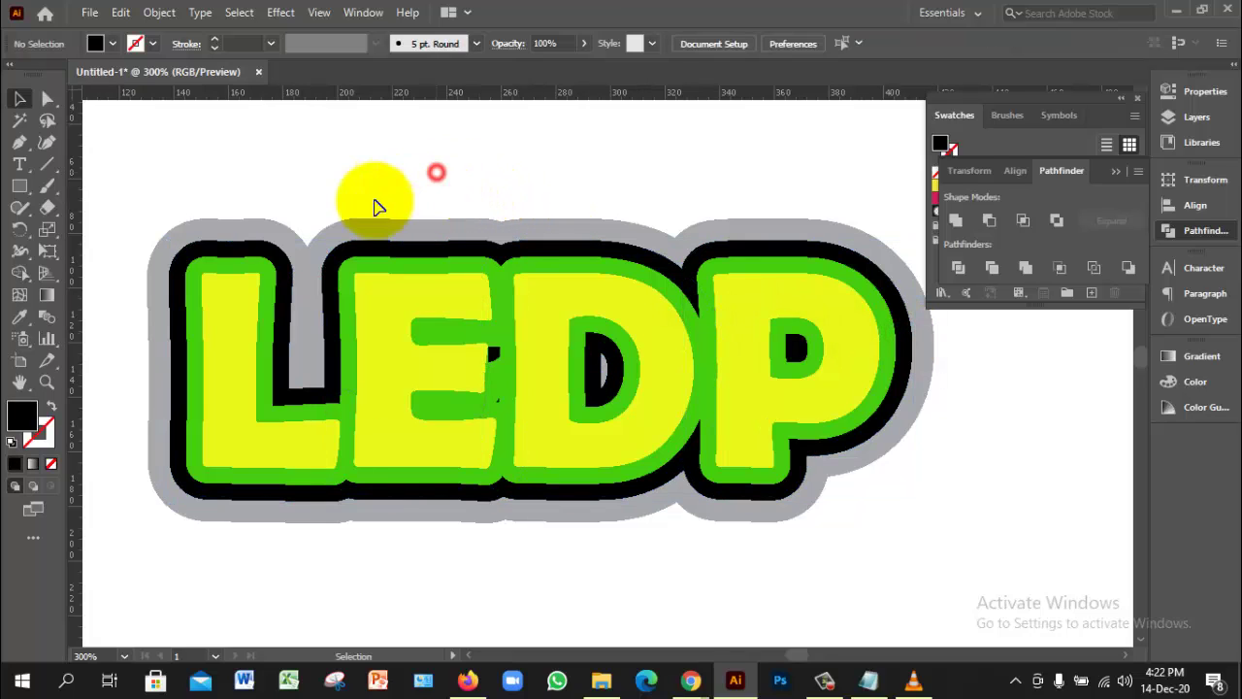
click(352, 248)
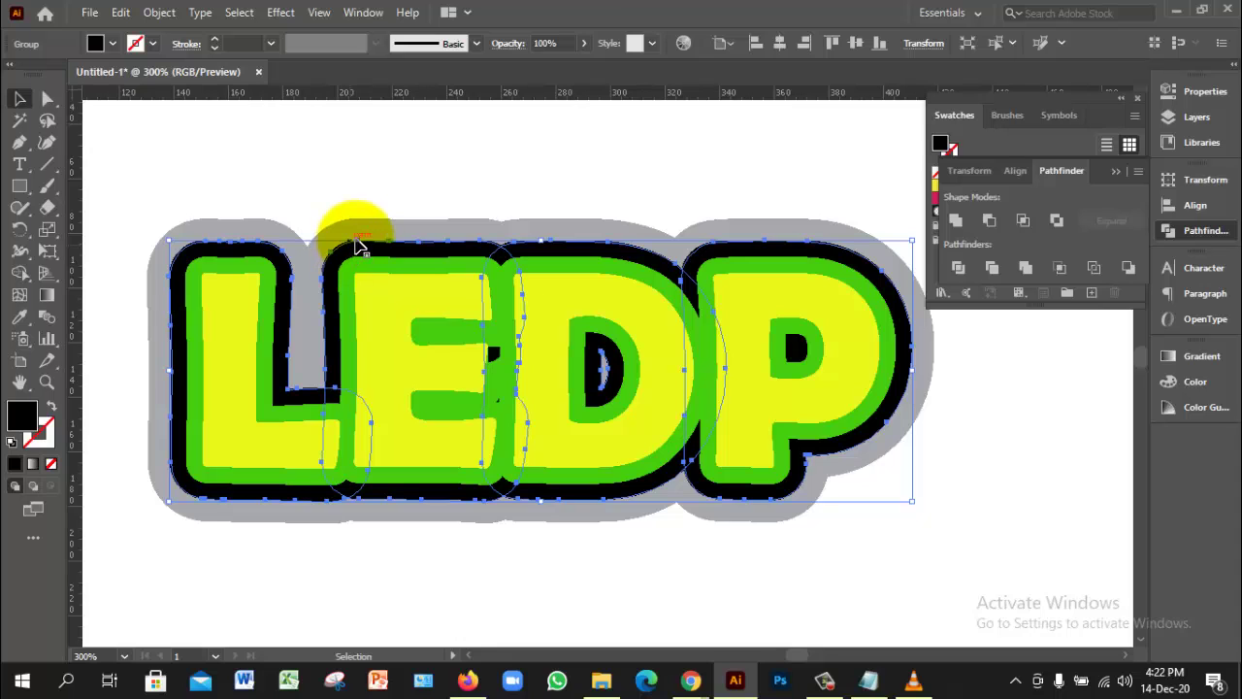
click(392, 199)
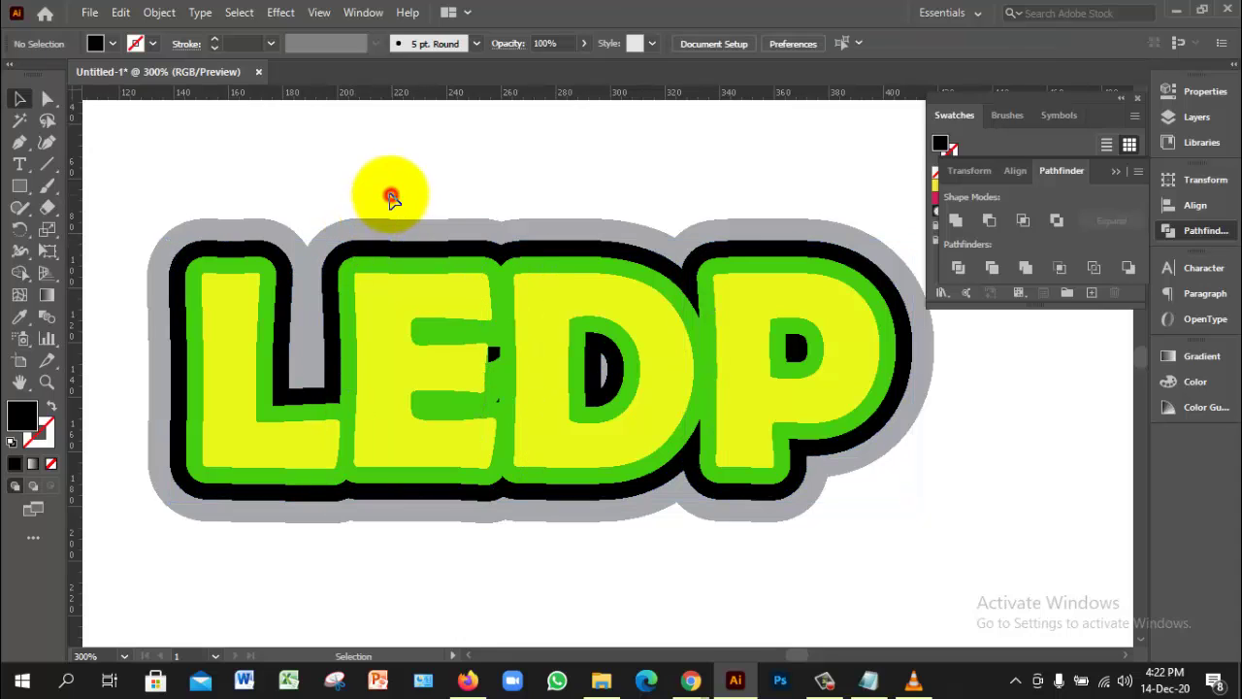
click(371, 252)
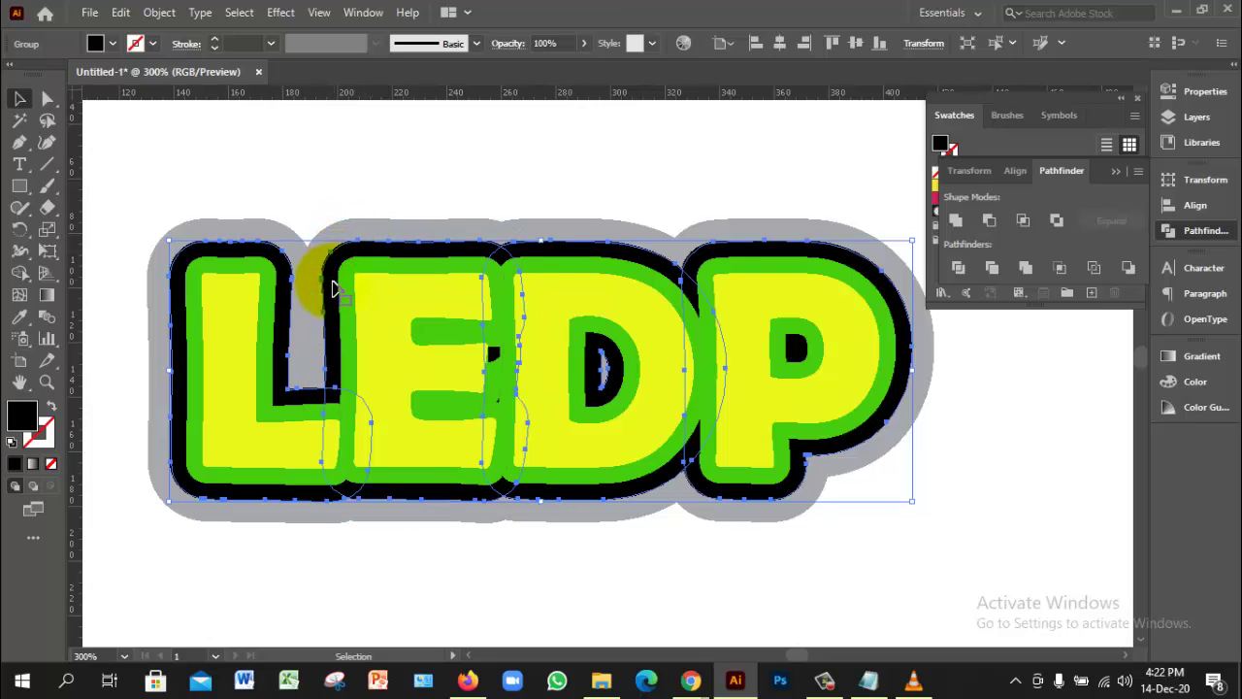
Step: Expand the black outline group, expand the grey outermost group, and clear the selection
click(279, 270)
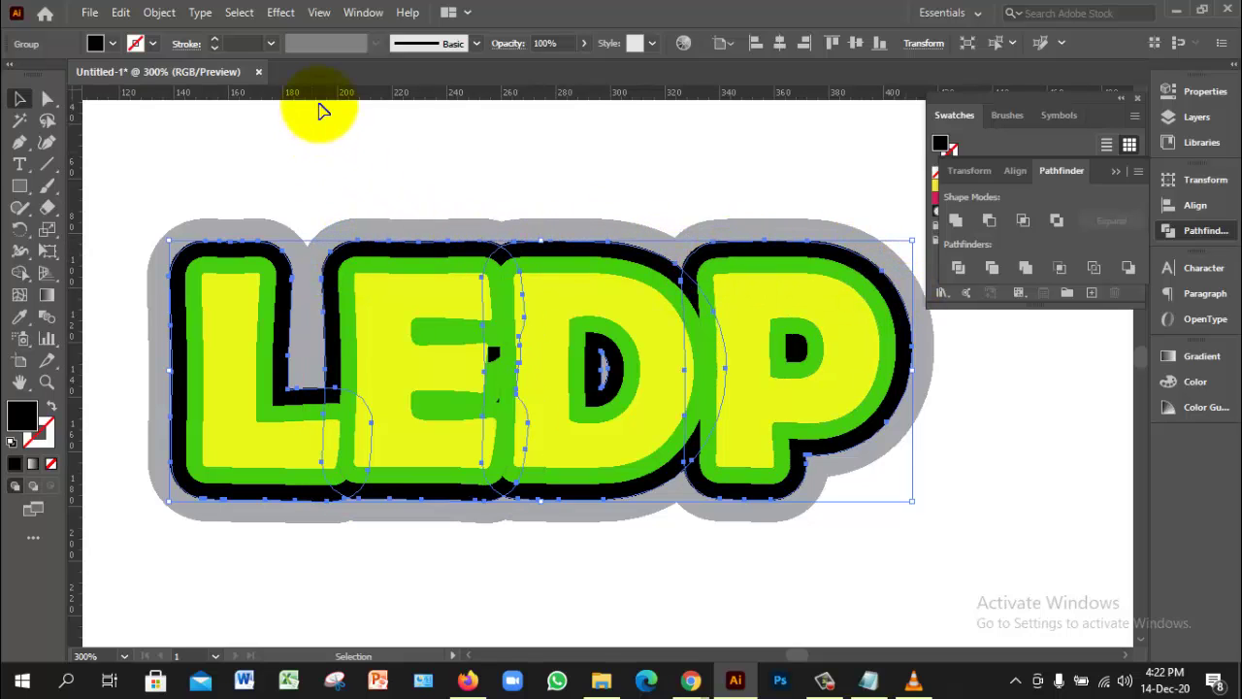
click(157, 11)
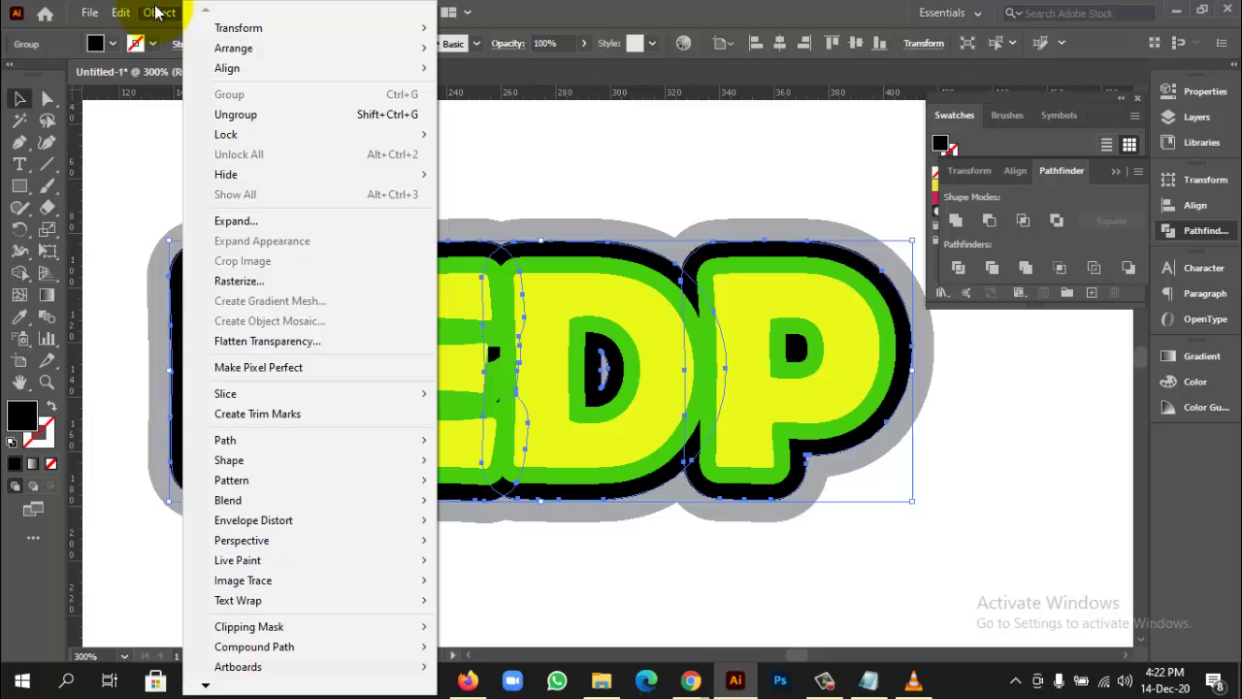
click(281, 221)
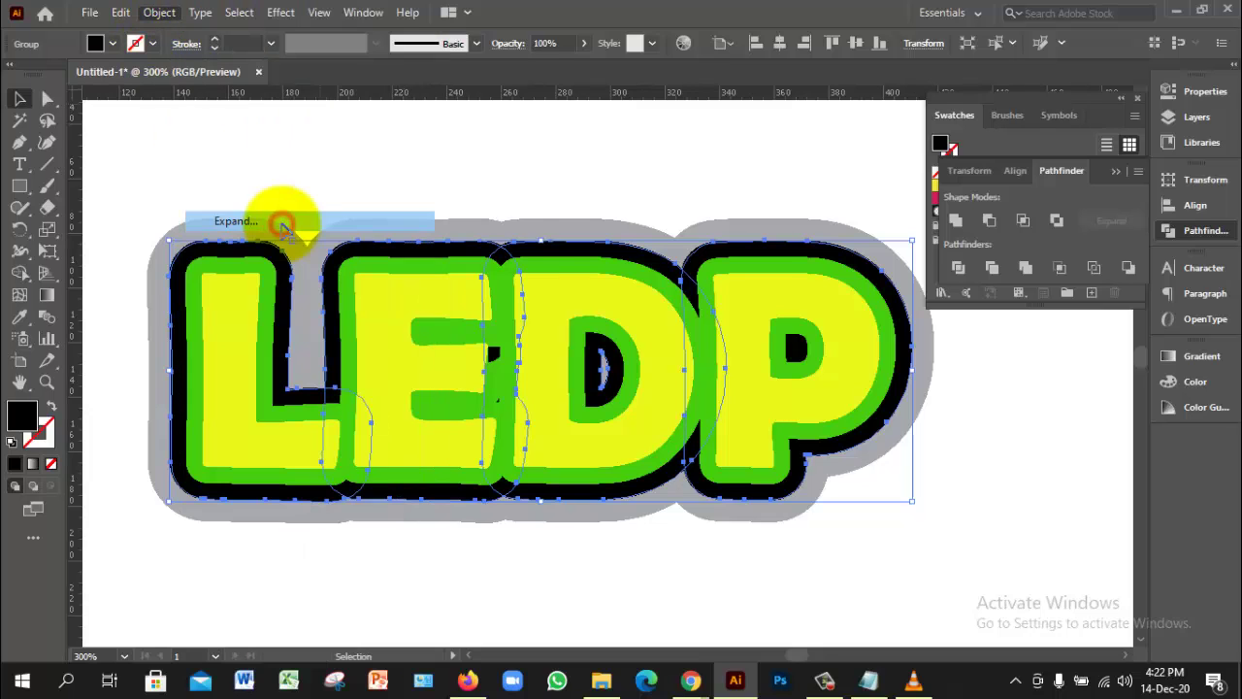
click(352, 178)
click(339, 215)
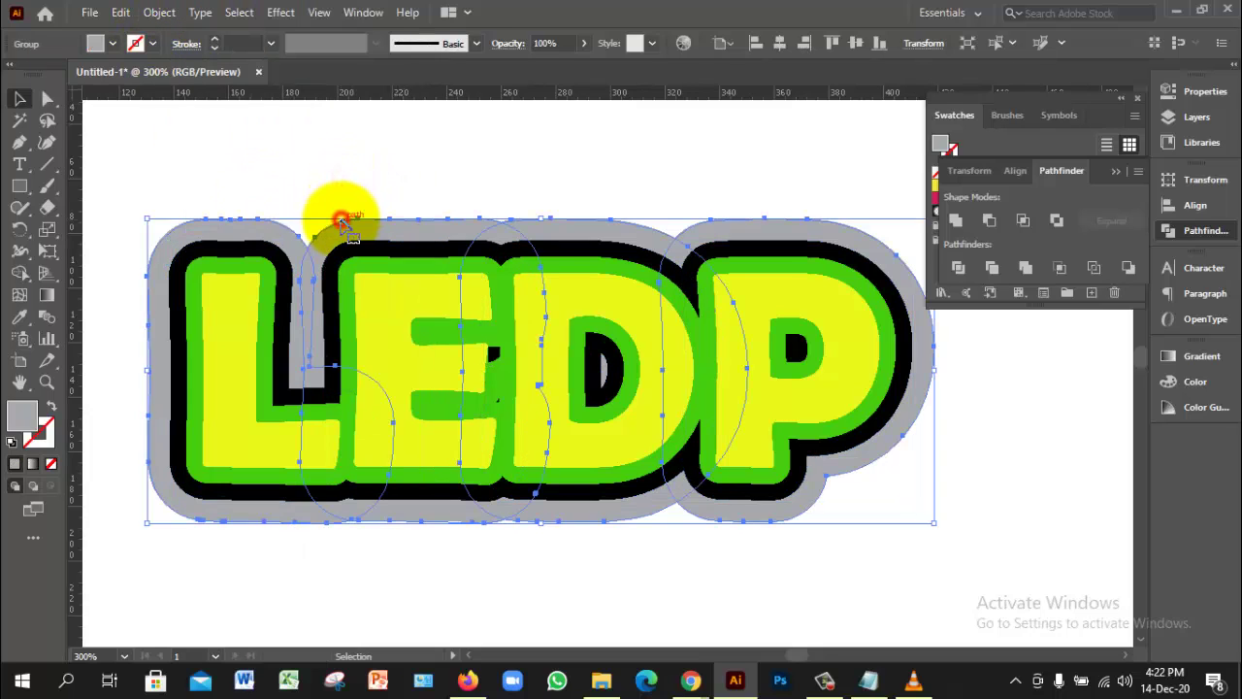
click(159, 11)
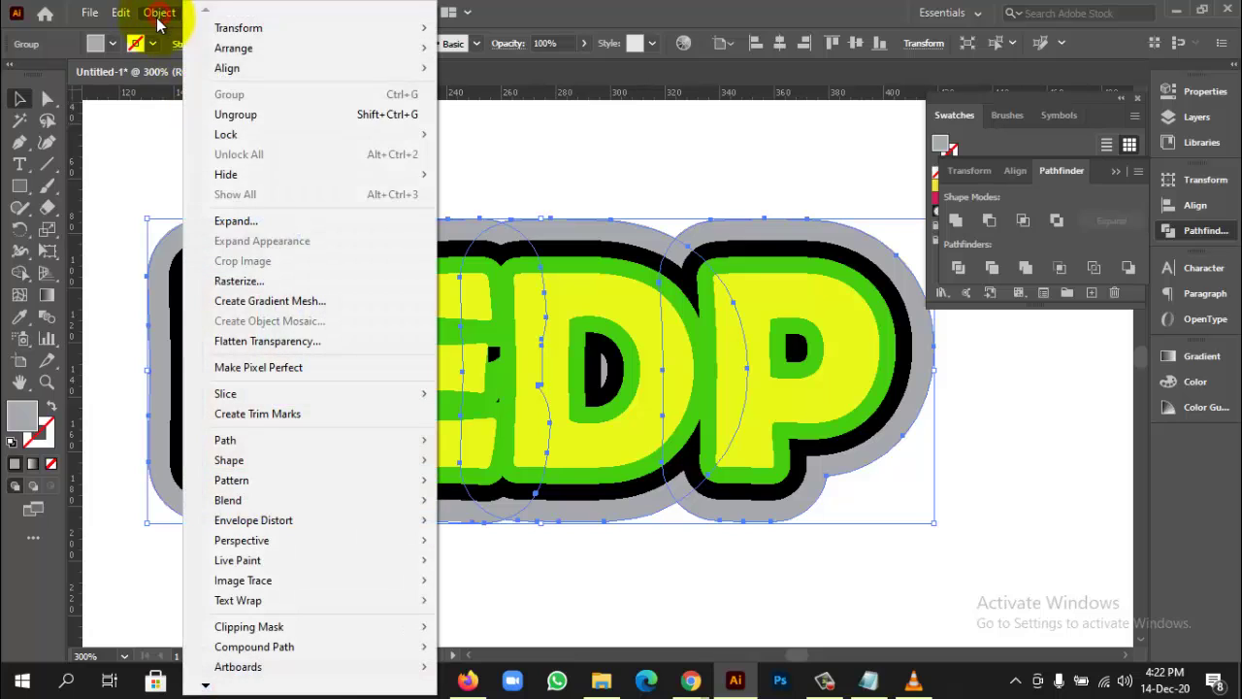
click(238, 220)
click(275, 158)
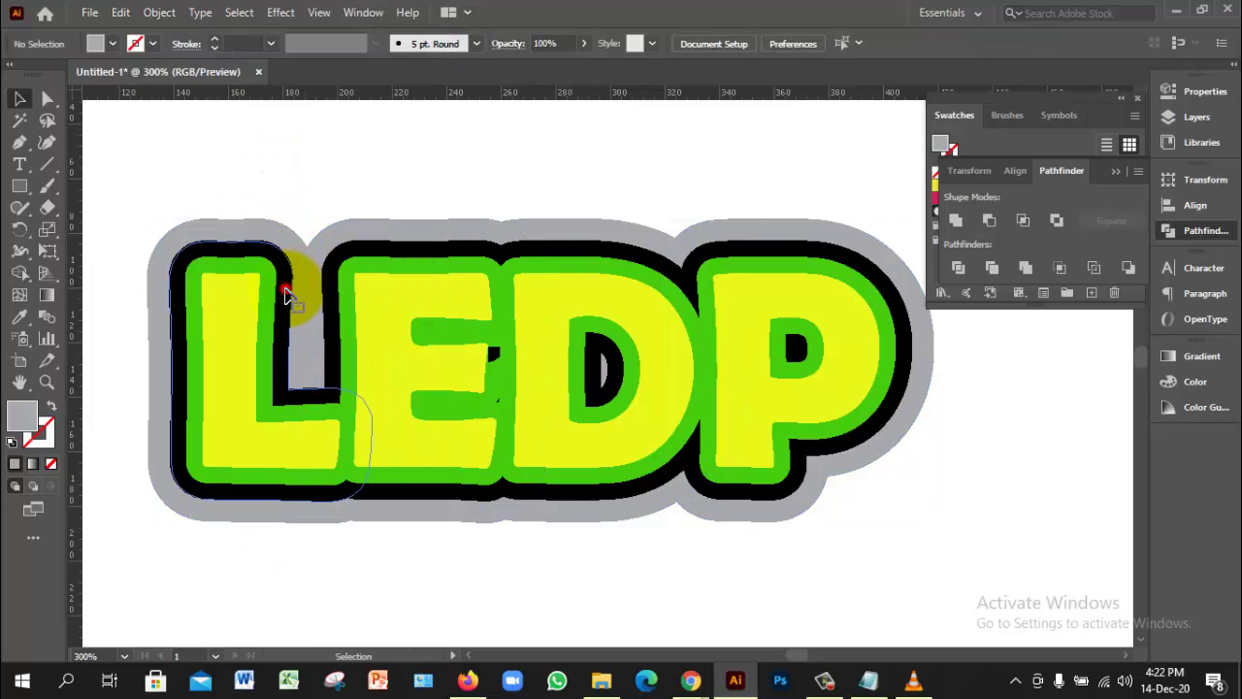
Step: Try Minus Front again on the expanded black and grey groups, then undo it and deselect everything
click(286, 279)
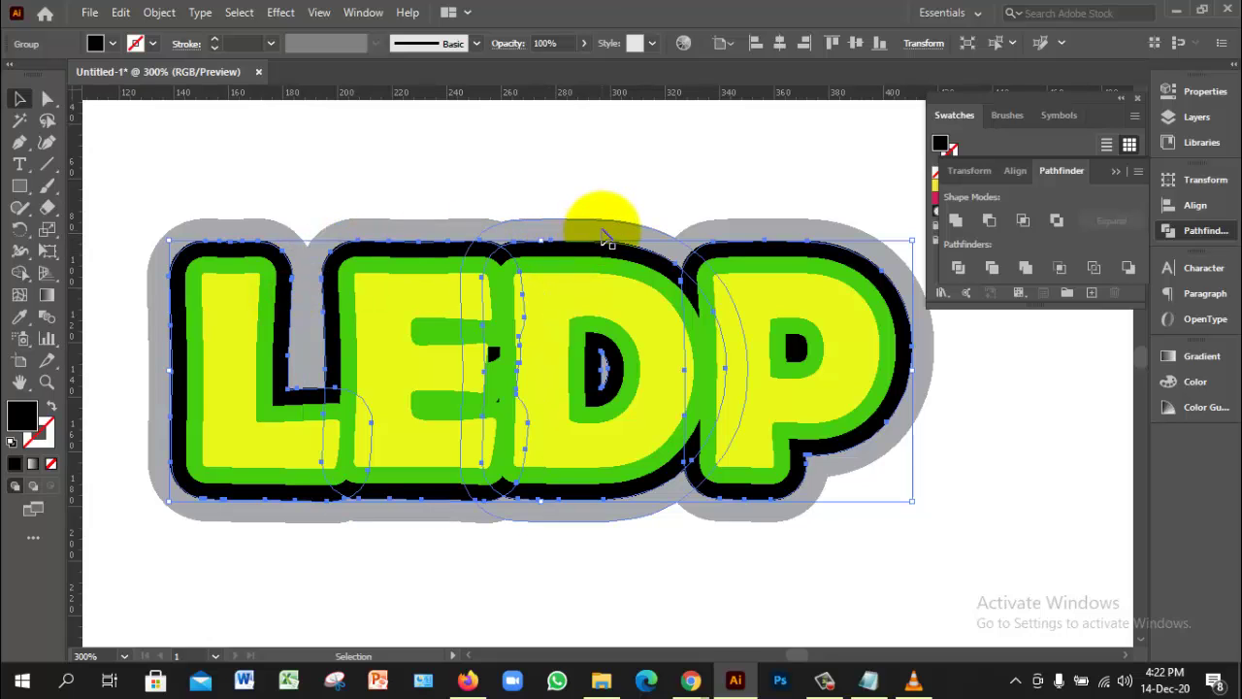
shift+click(629, 231)
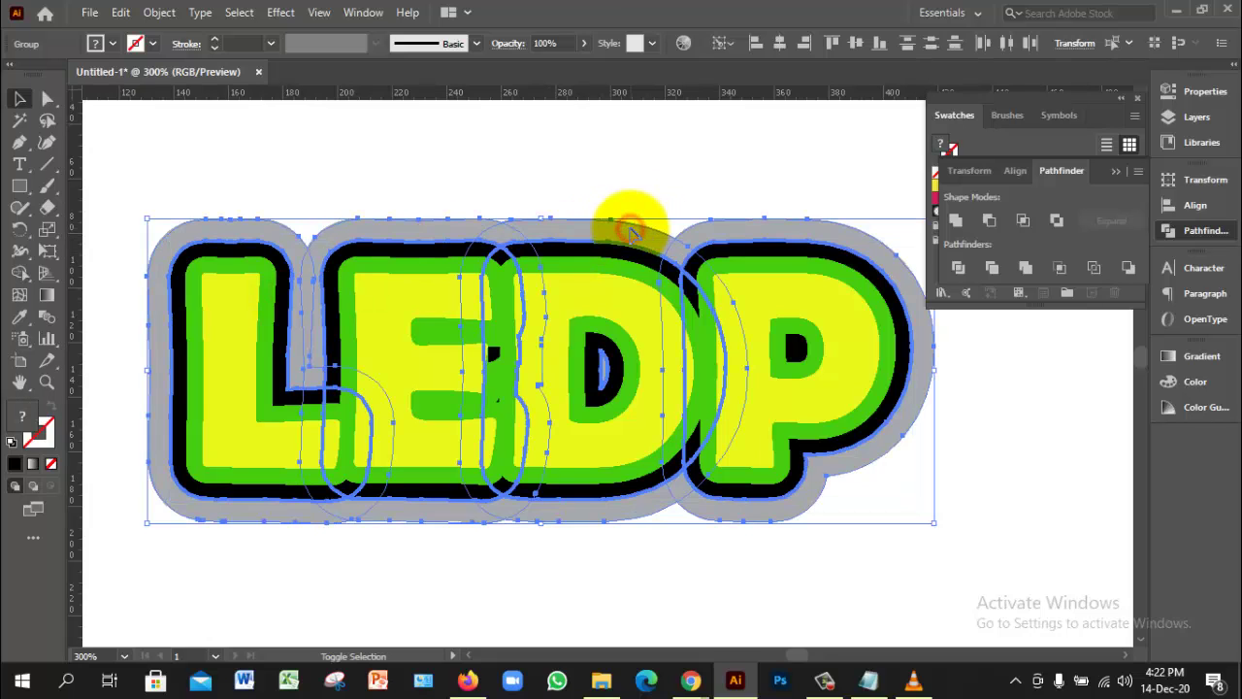
click(988, 221)
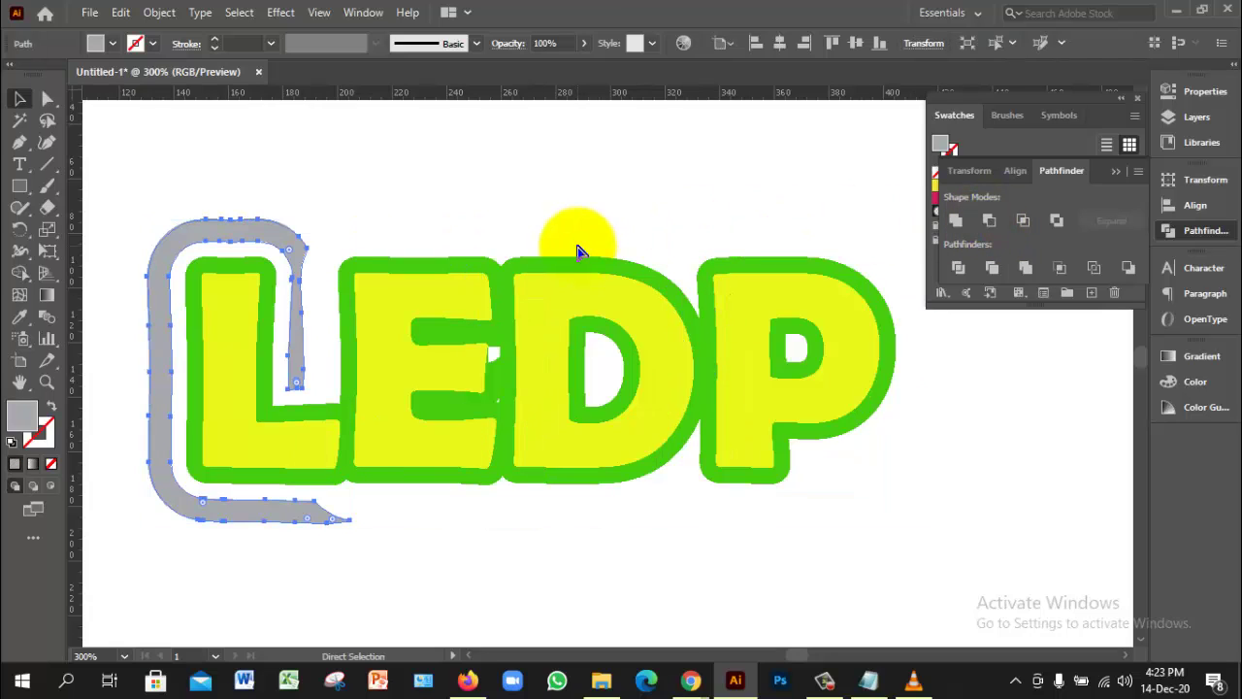
key(ctrl+z)
click(476, 183)
key(v)
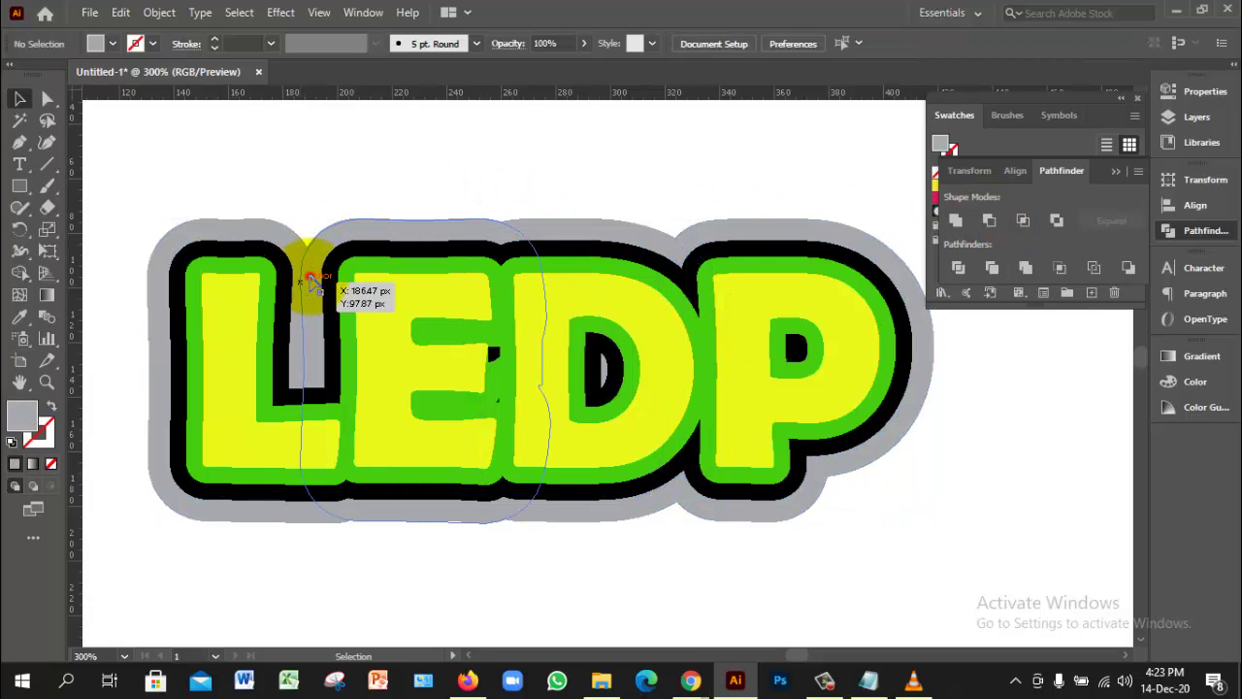
Step: Ungroup the grey outermost group into separate letter shapes and deselect them
click(313, 281)
click(328, 190)
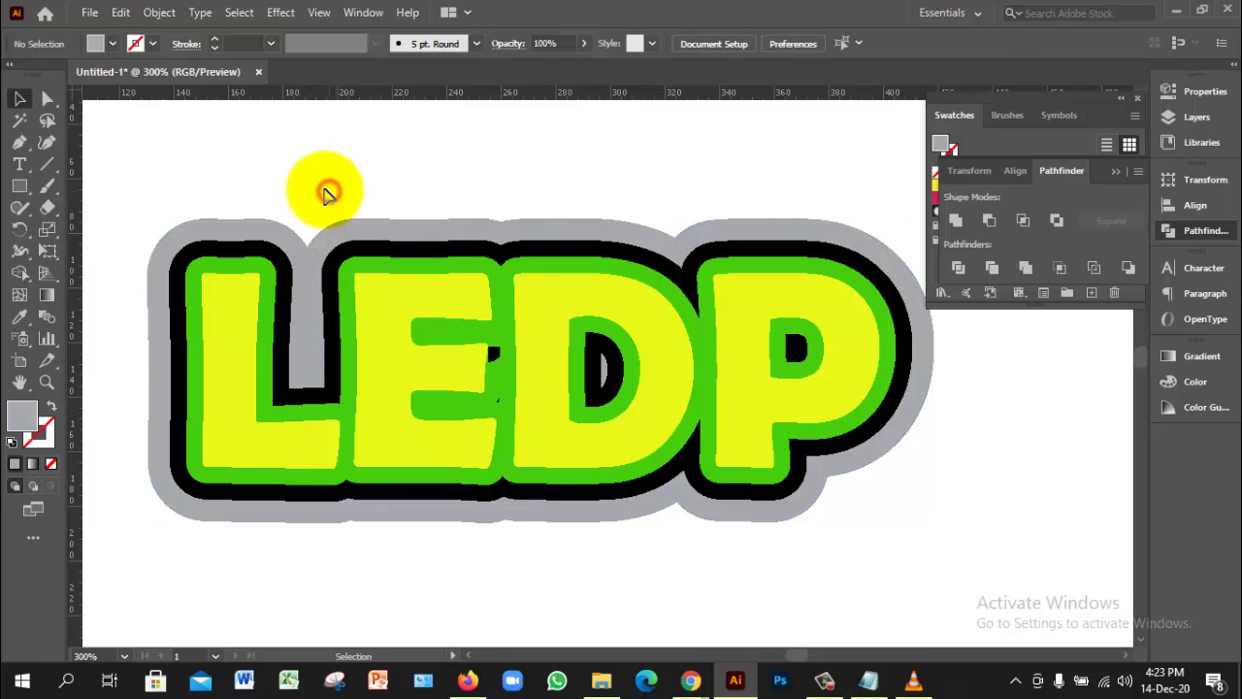
click(323, 268)
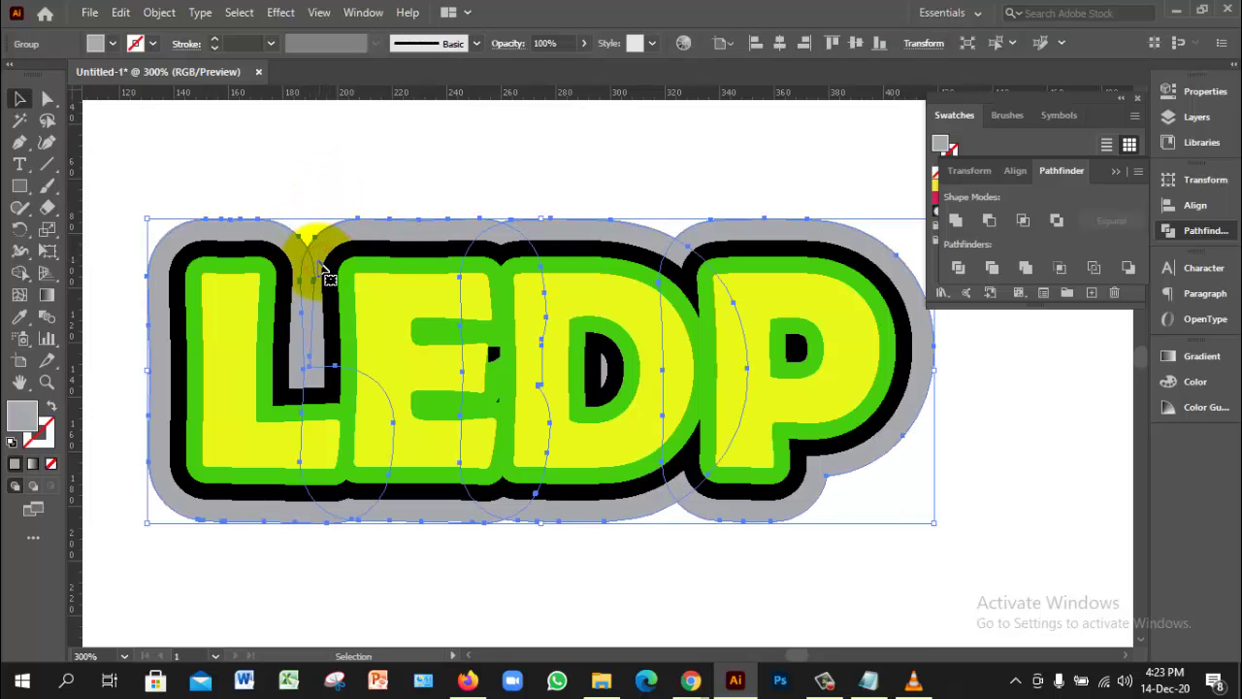
right_click(316, 263)
click(363, 412)
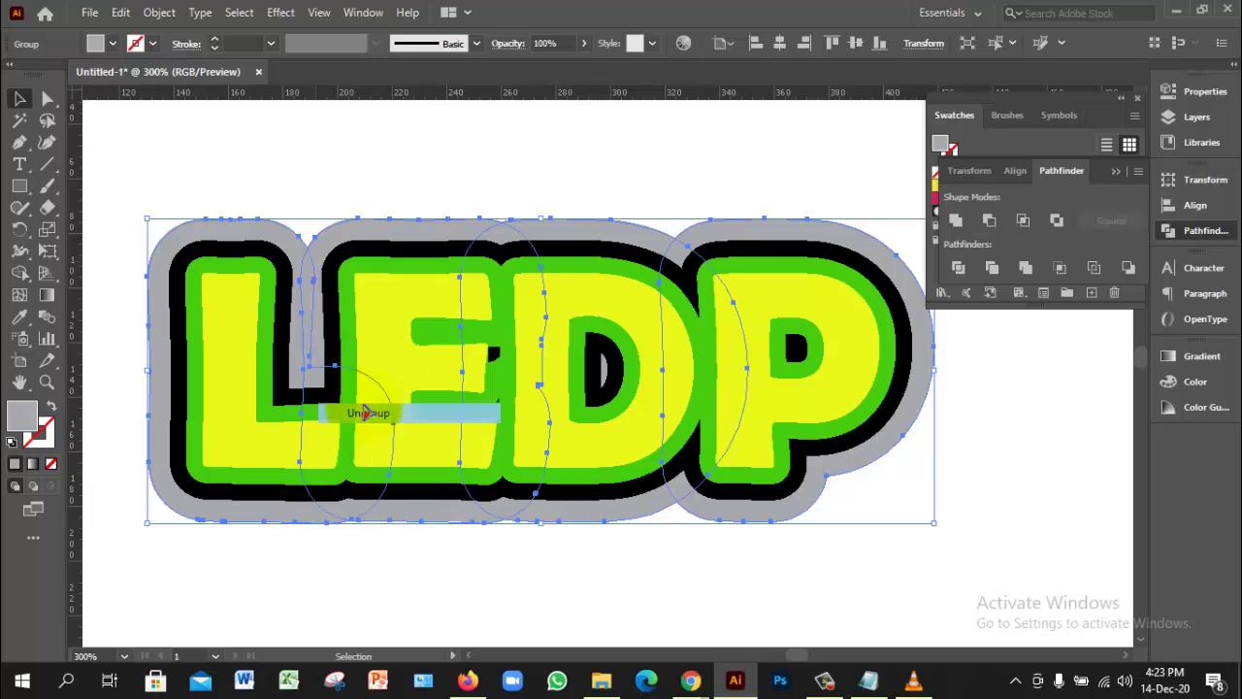
click(326, 189)
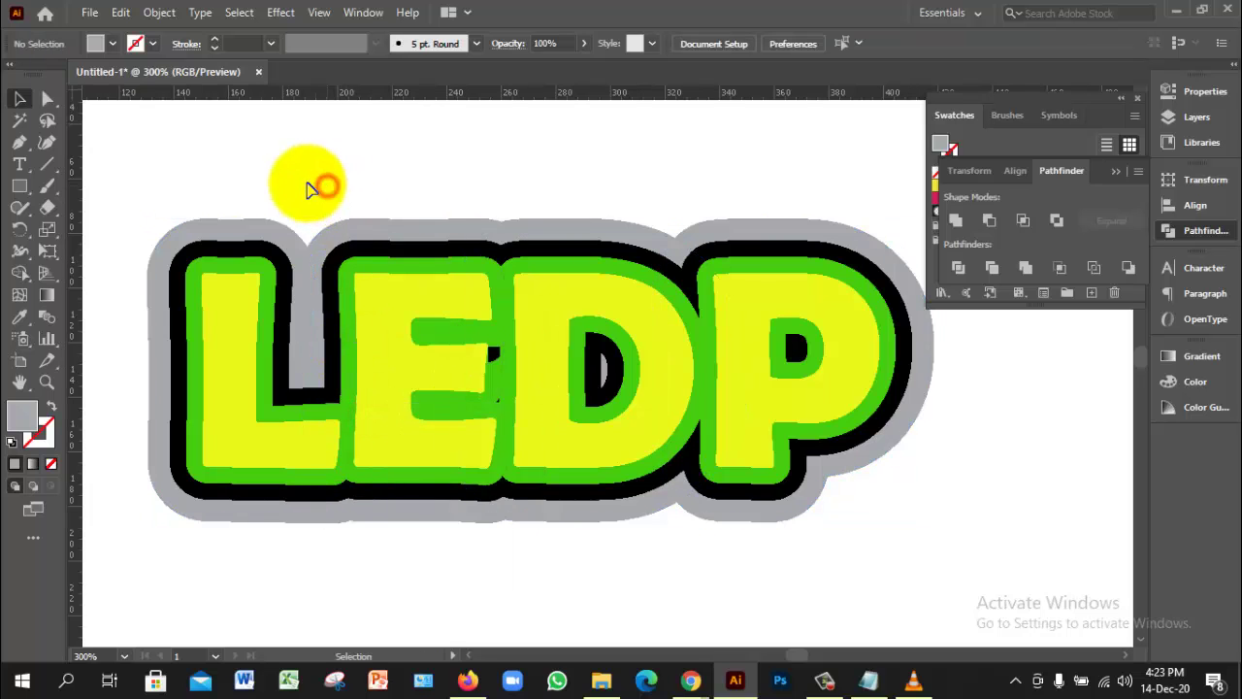
Step: Ungroup the black outline group into separate letter shapes and deselect them
click(284, 298)
right_click(284, 298)
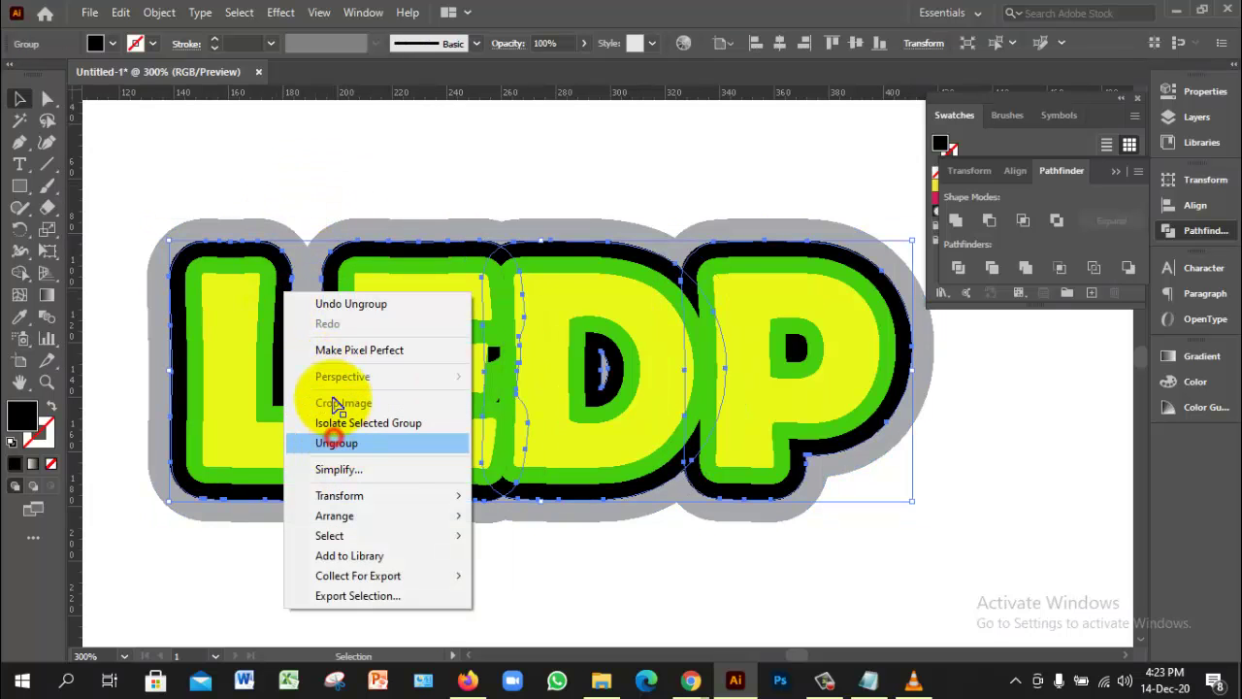
click(335, 437)
click(326, 181)
Step: Subtract the L's black outline from its grey outer shape using Minus Front, then deselect
click(284, 240)
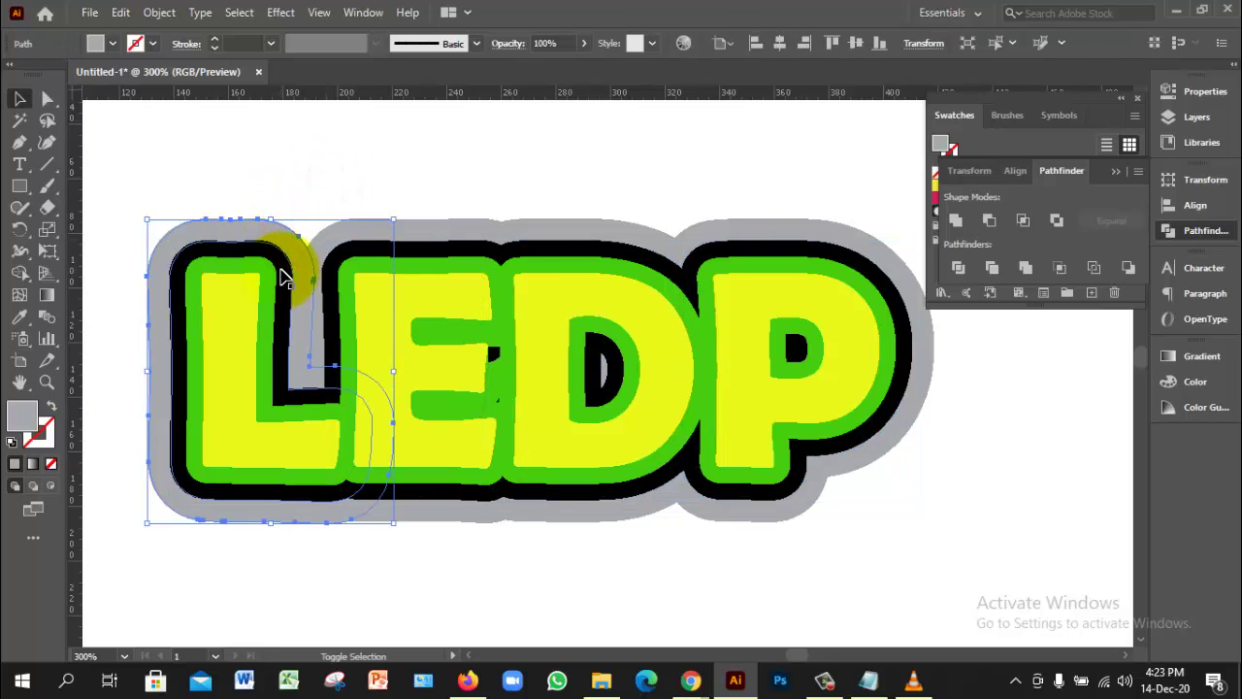
shift+click(285, 257)
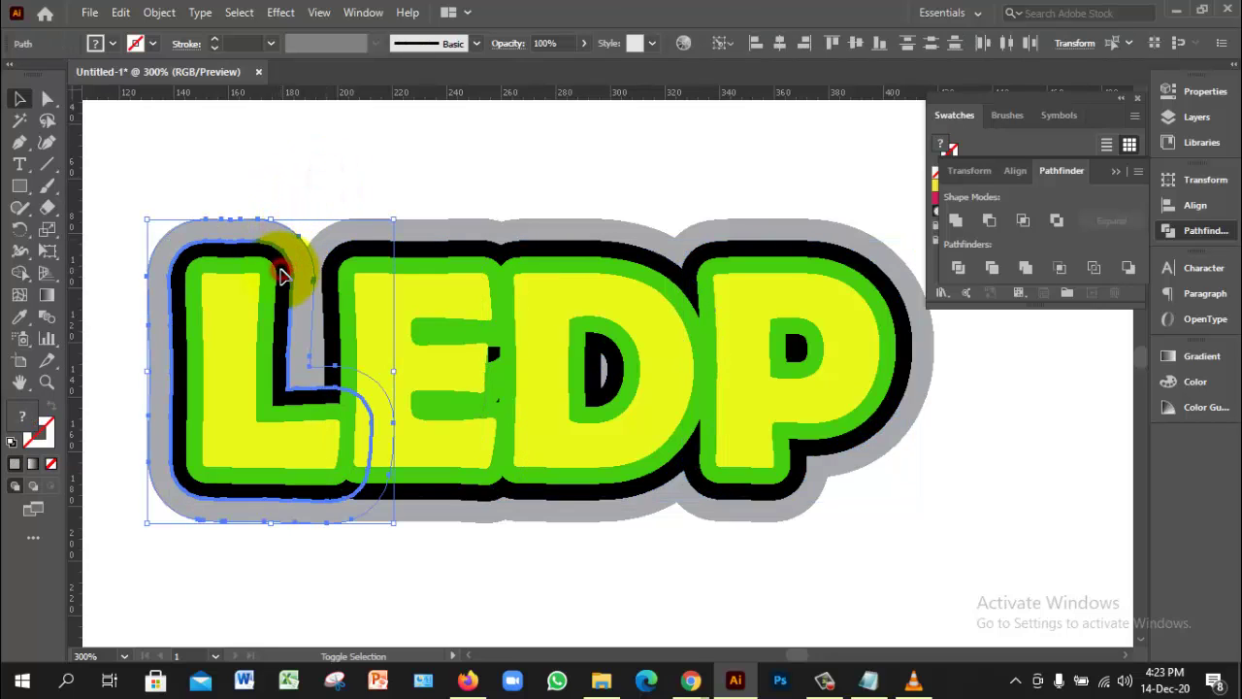
click(988, 222)
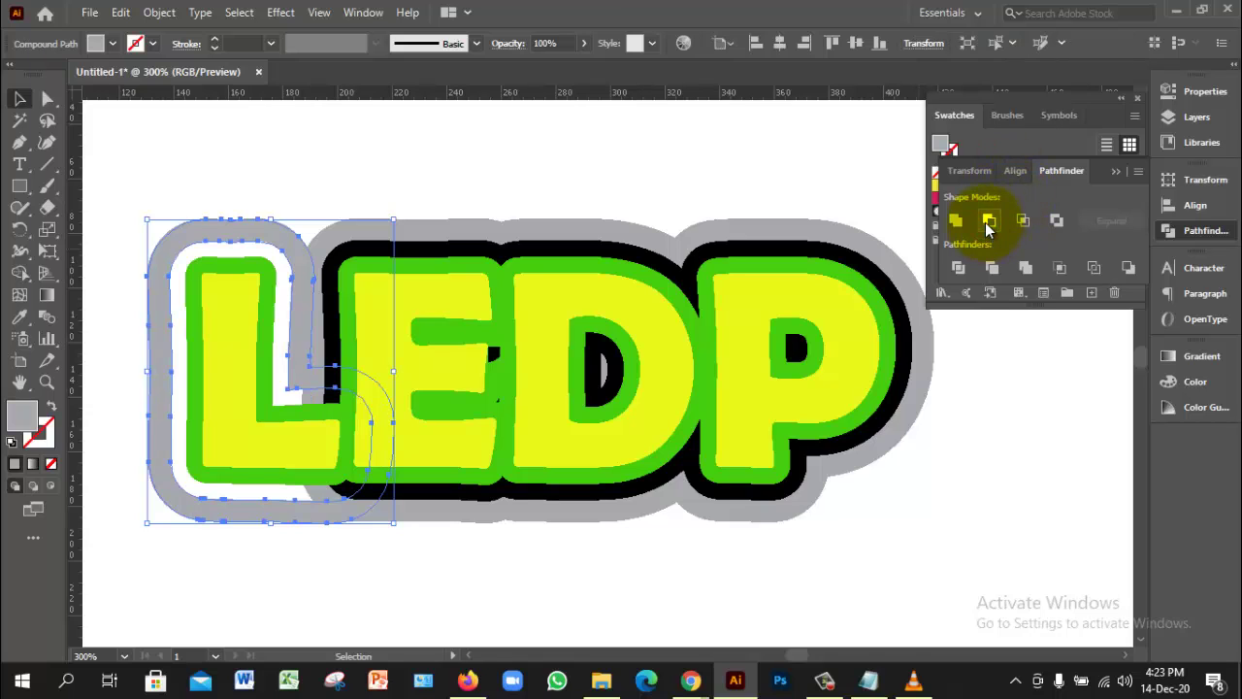
click(316, 184)
Step: Cut the E's black outline out of its grey outer shape using Minus Front, then deselect
click(352, 233)
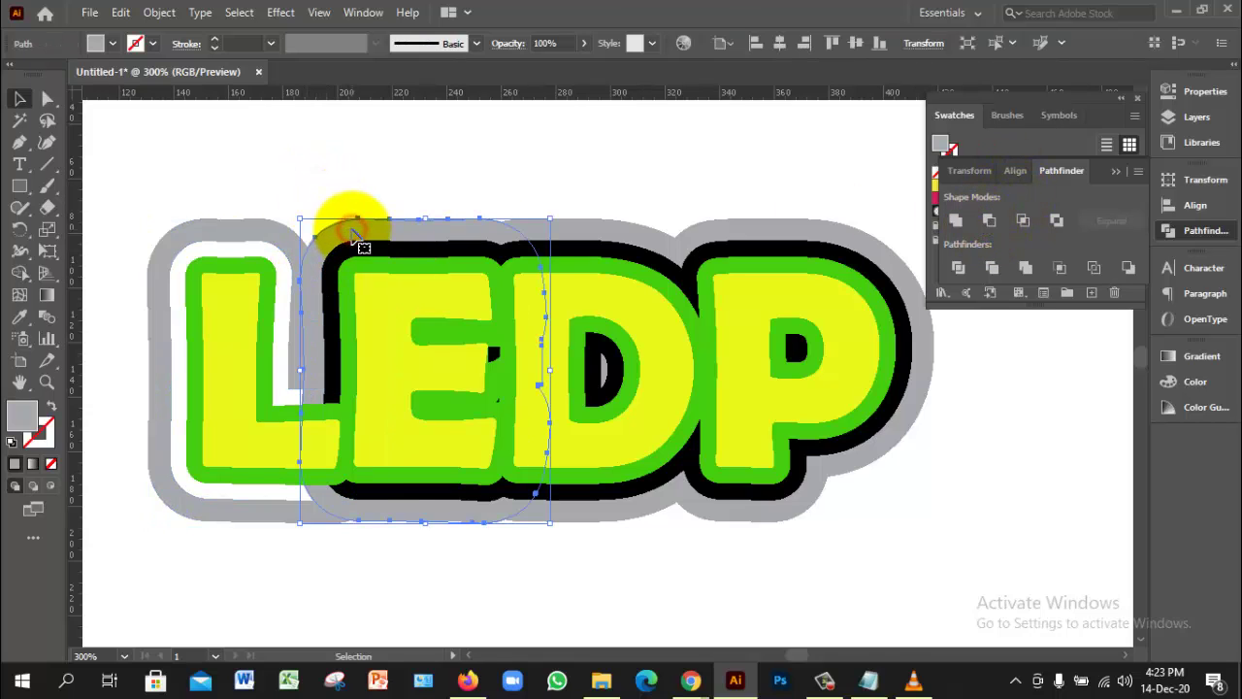
shift+click(332, 284)
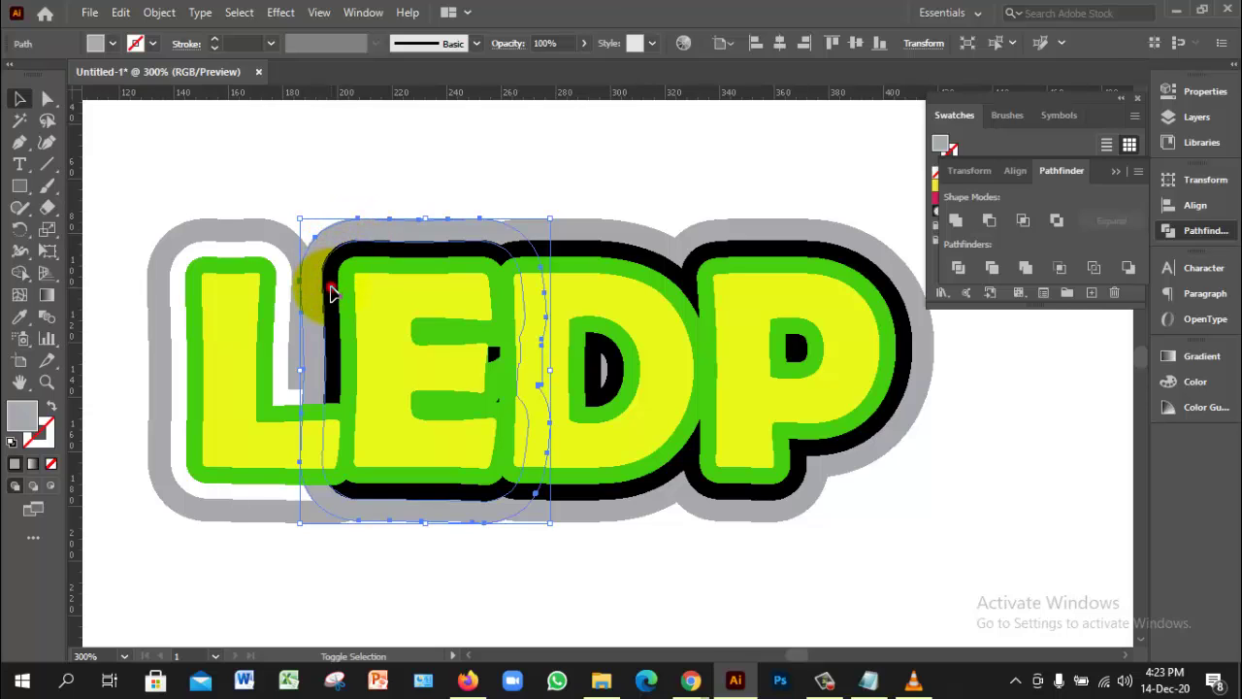
shift+click(332, 291)
click(990, 221)
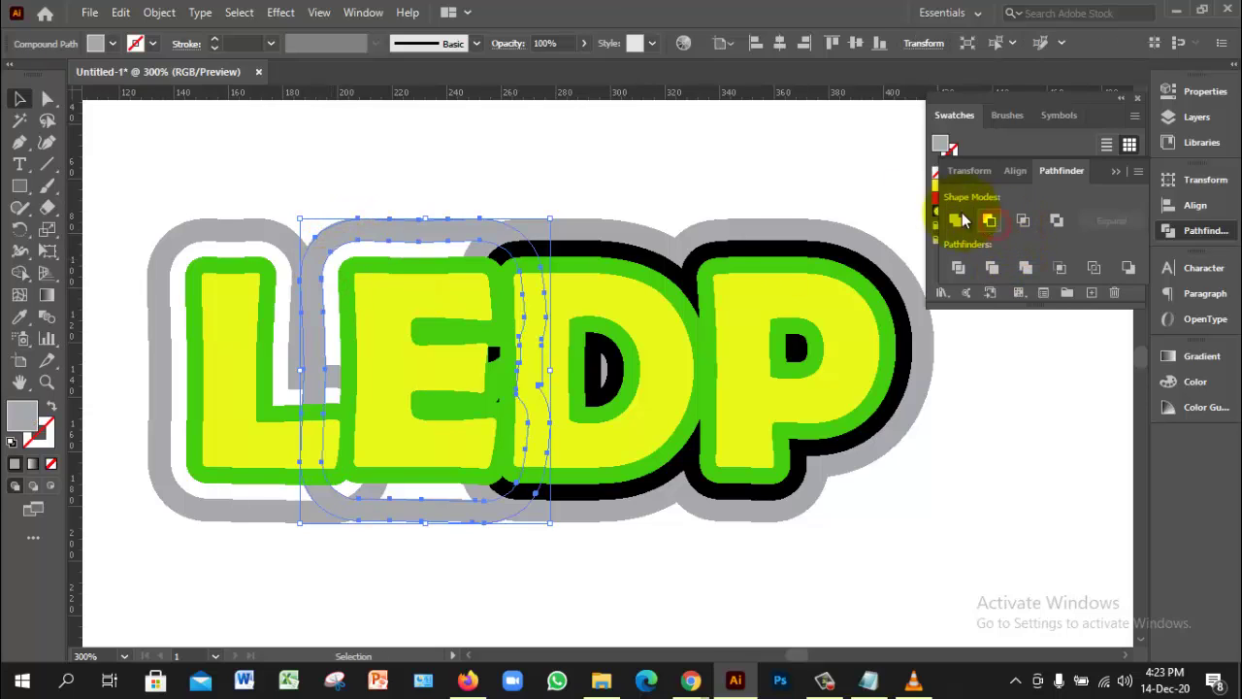
click(356, 190)
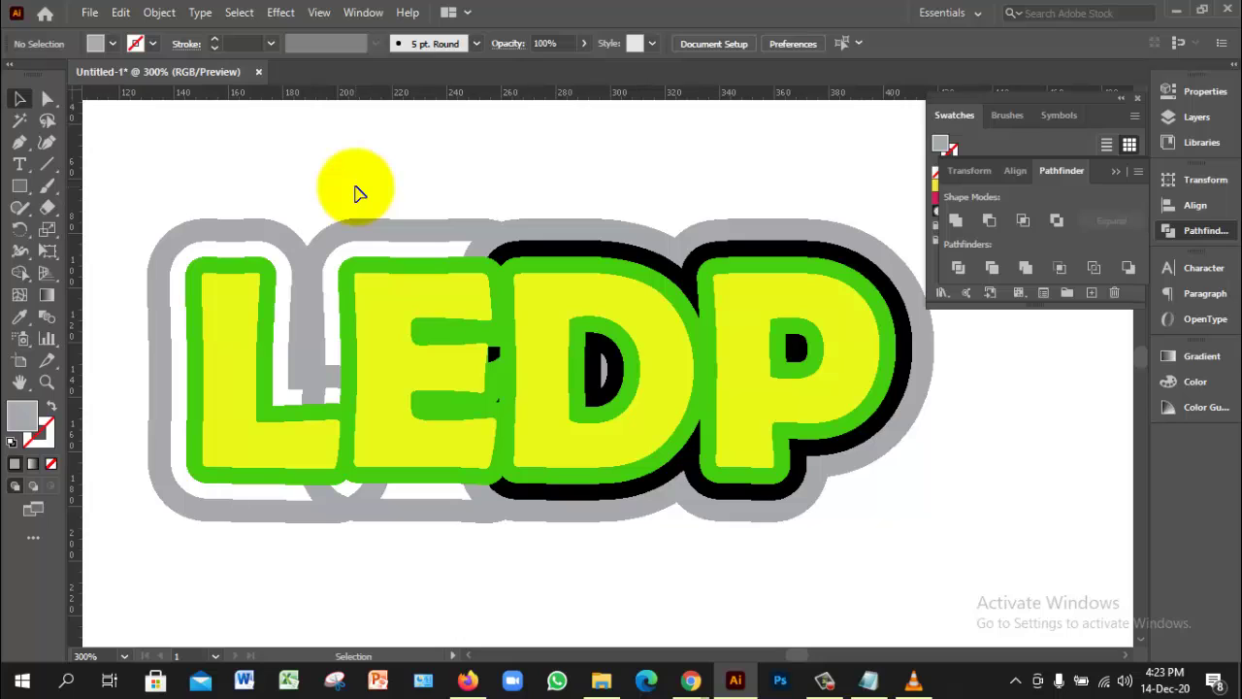
click(324, 289)
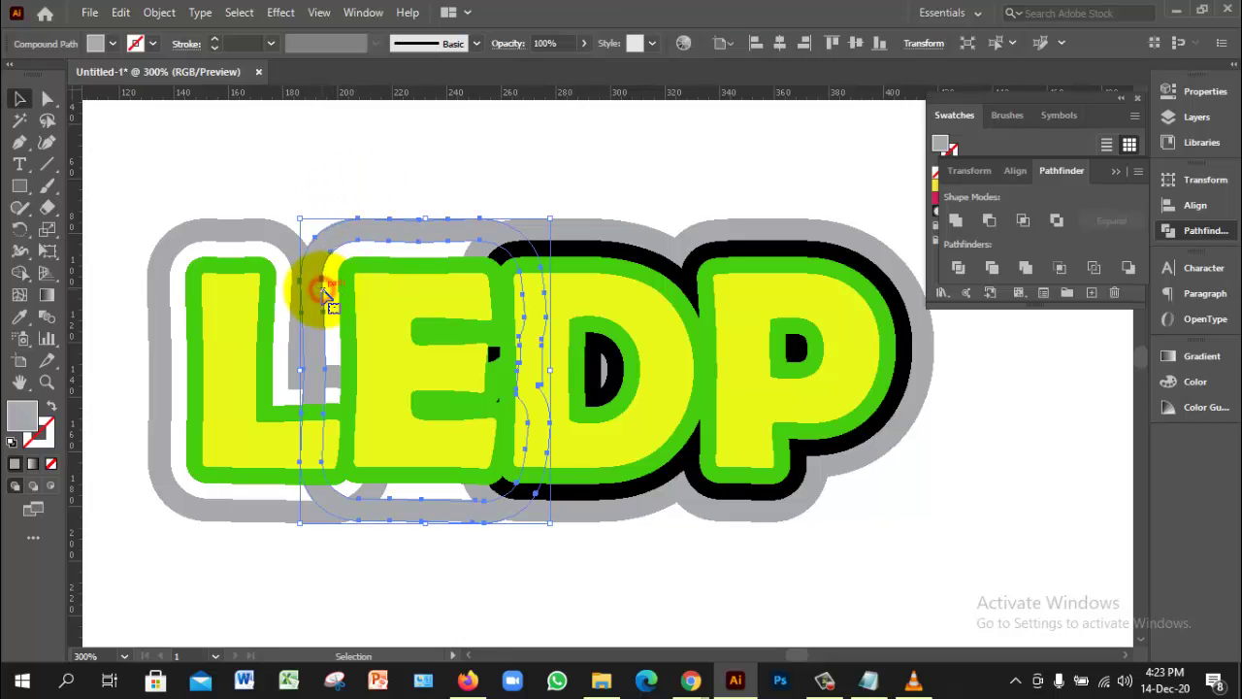
key(a)
click(326, 296)
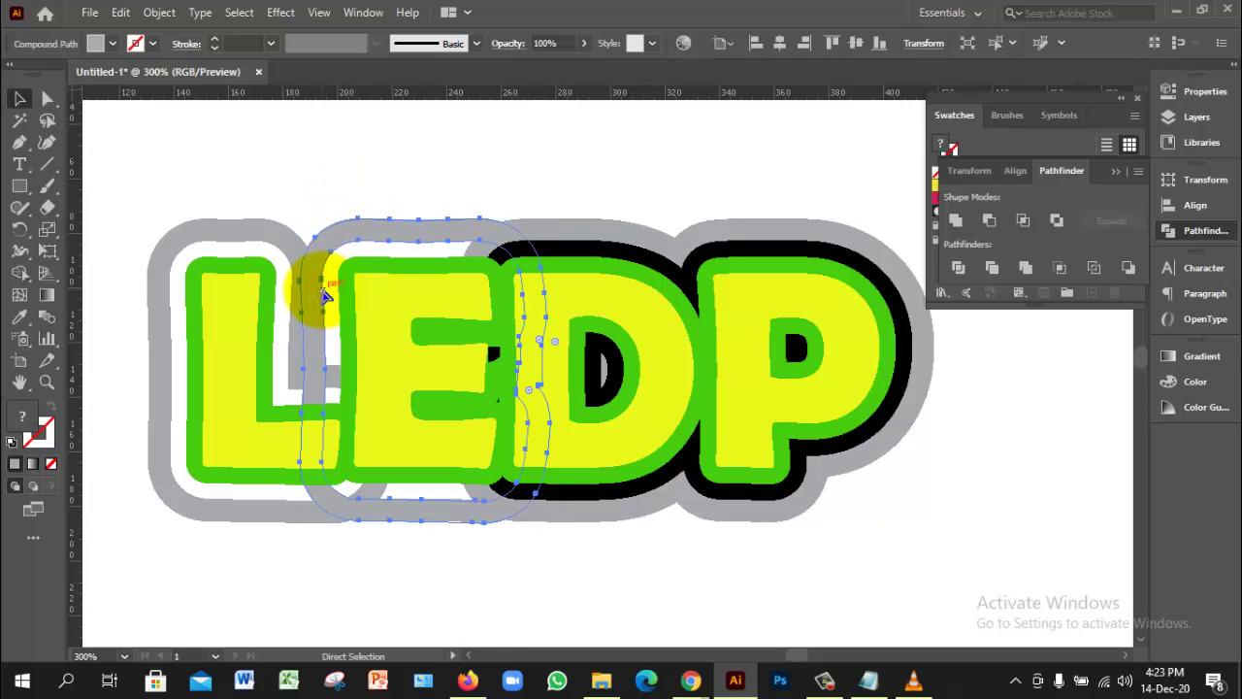
key(v)
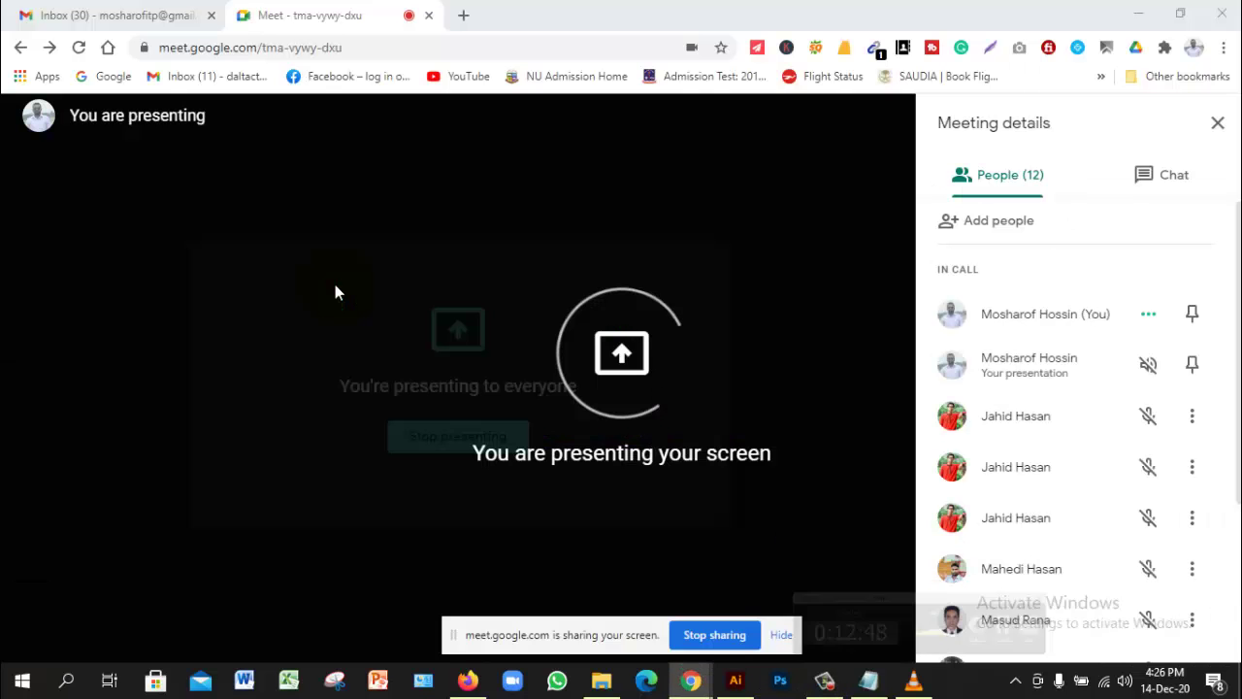
click(831, 683)
click(832, 682)
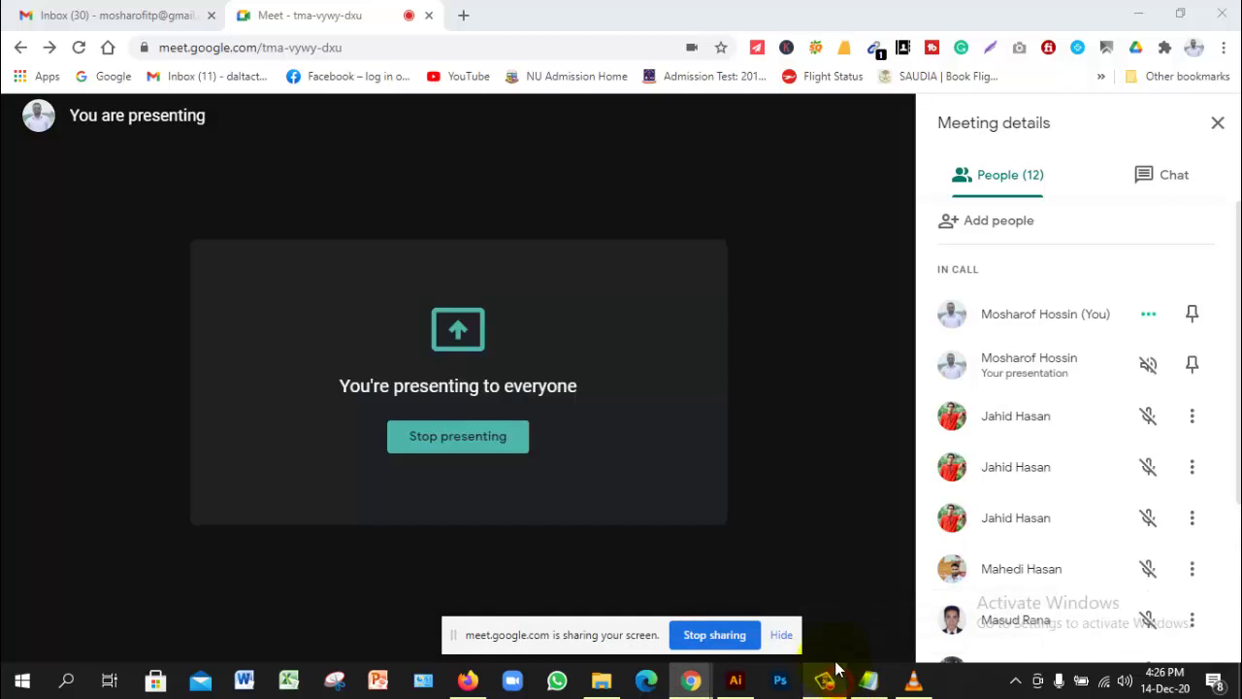
Step: Switch back to Illustrator and examine the black outlines and grey outer shapes to see which letters are separate objects
click(735, 680)
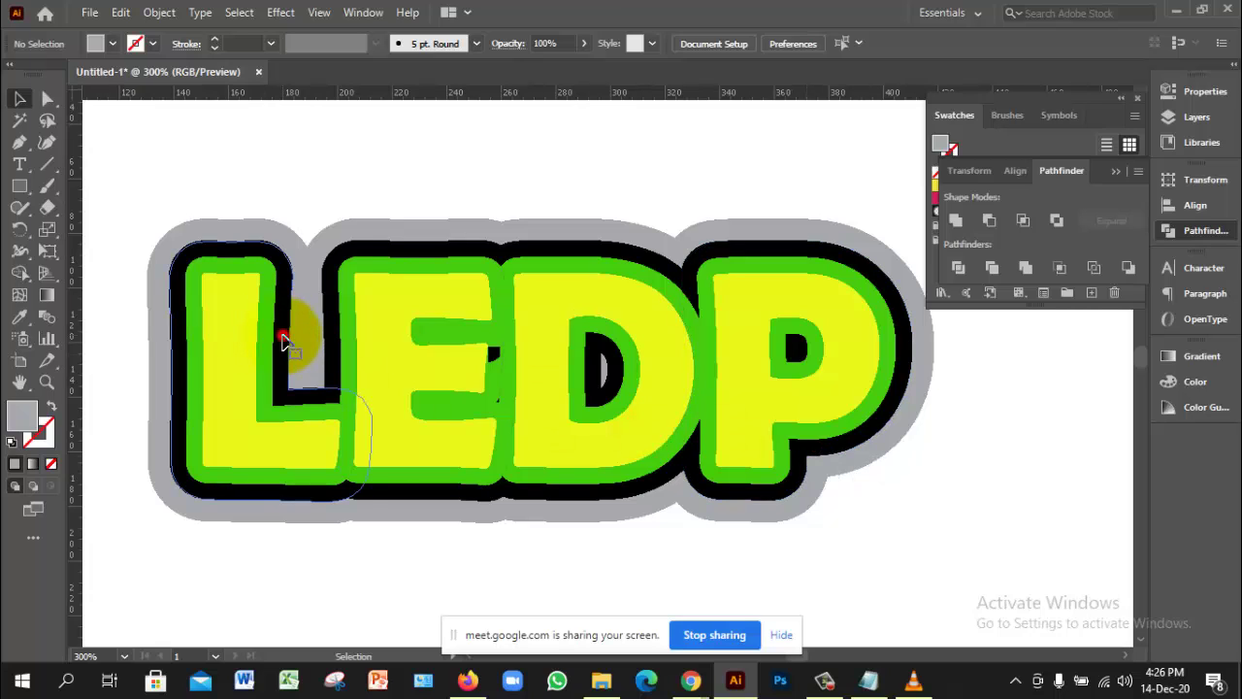
click(283, 340)
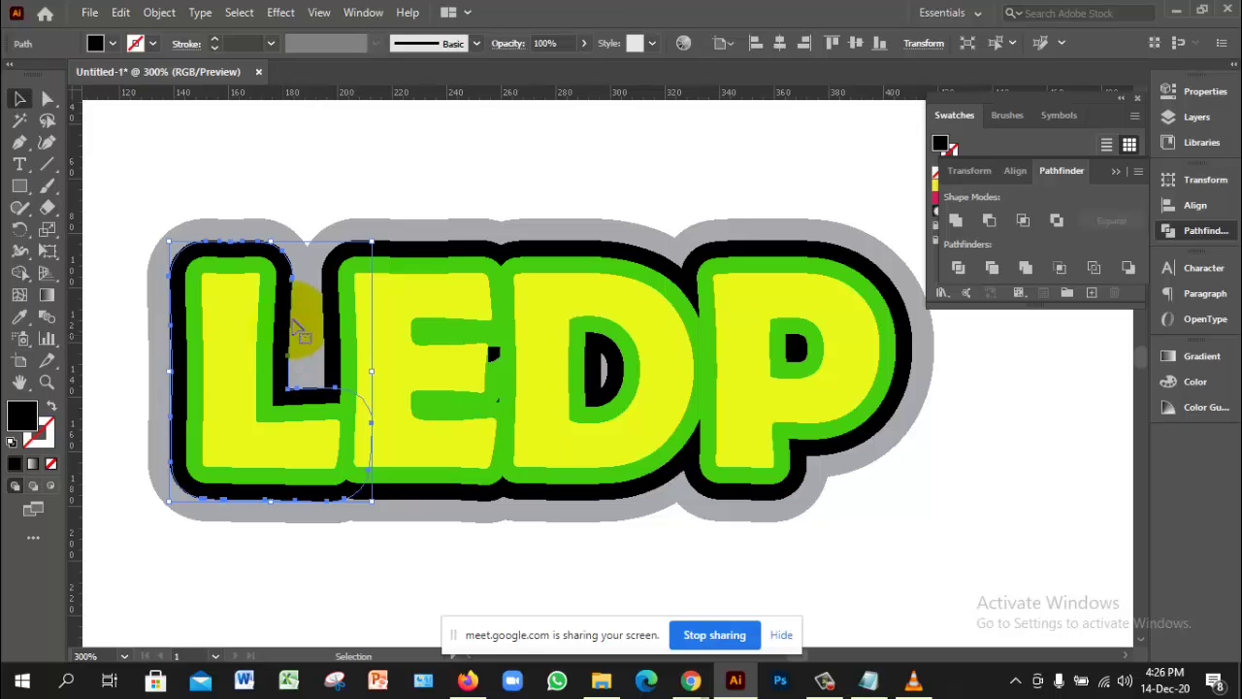
click(333, 196)
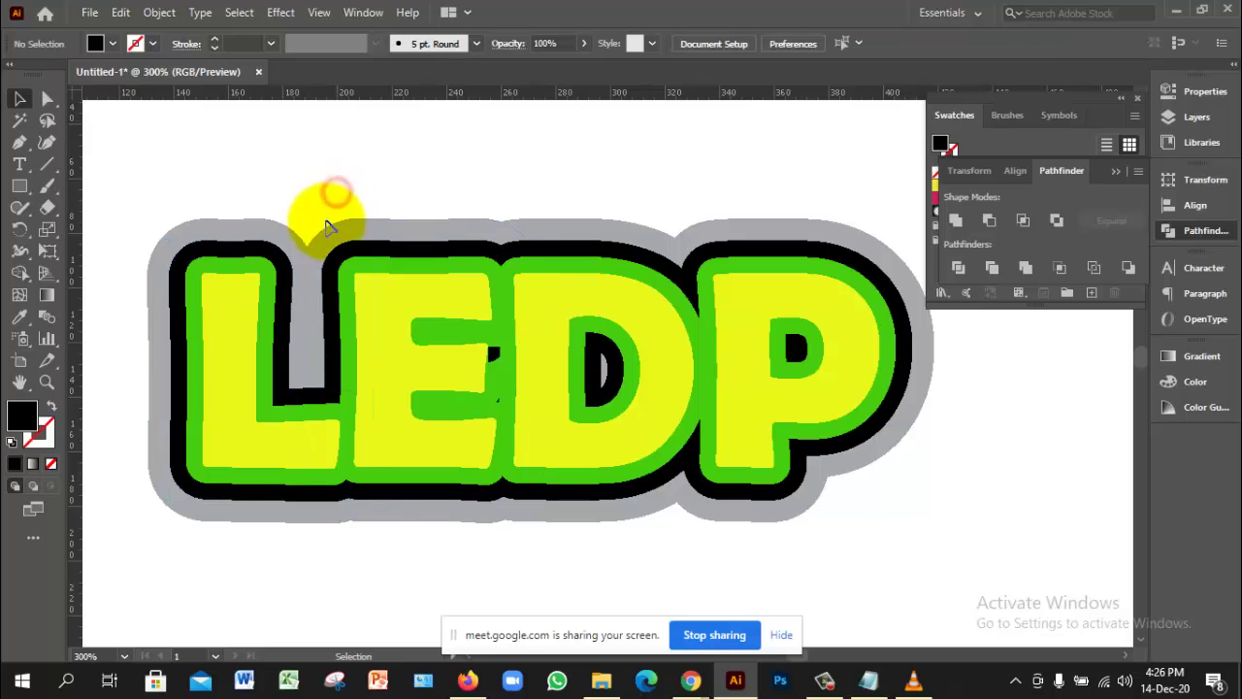
click(281, 285)
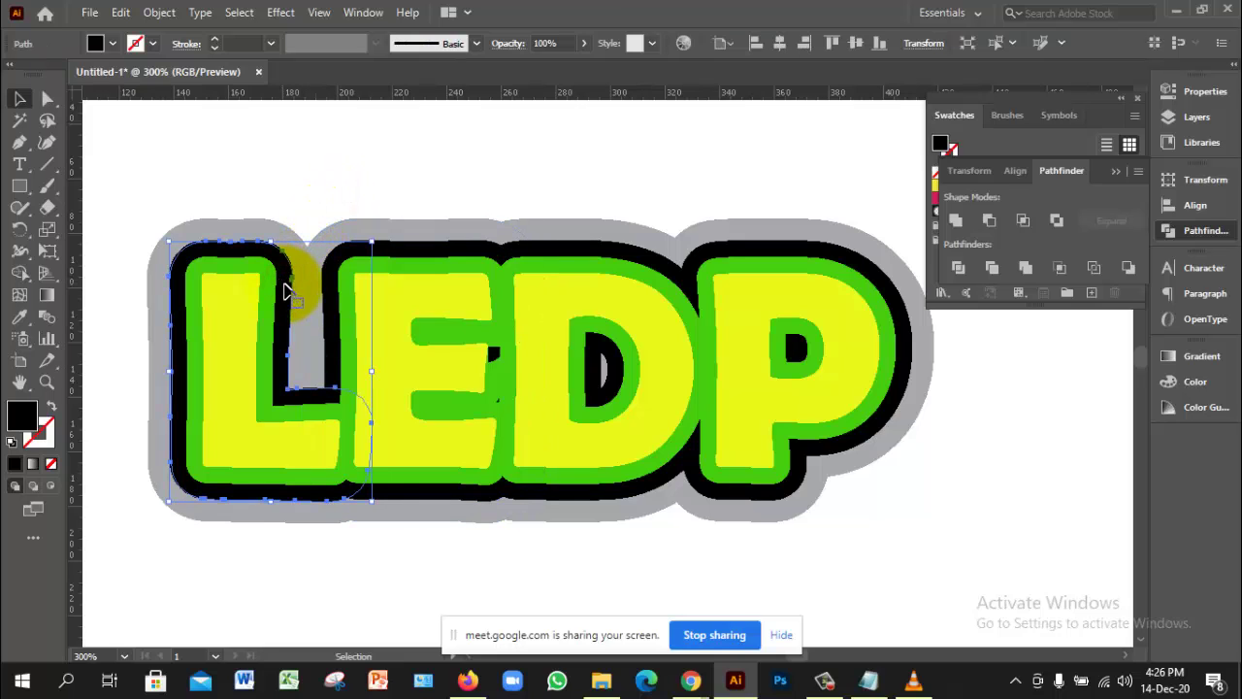
click(335, 291)
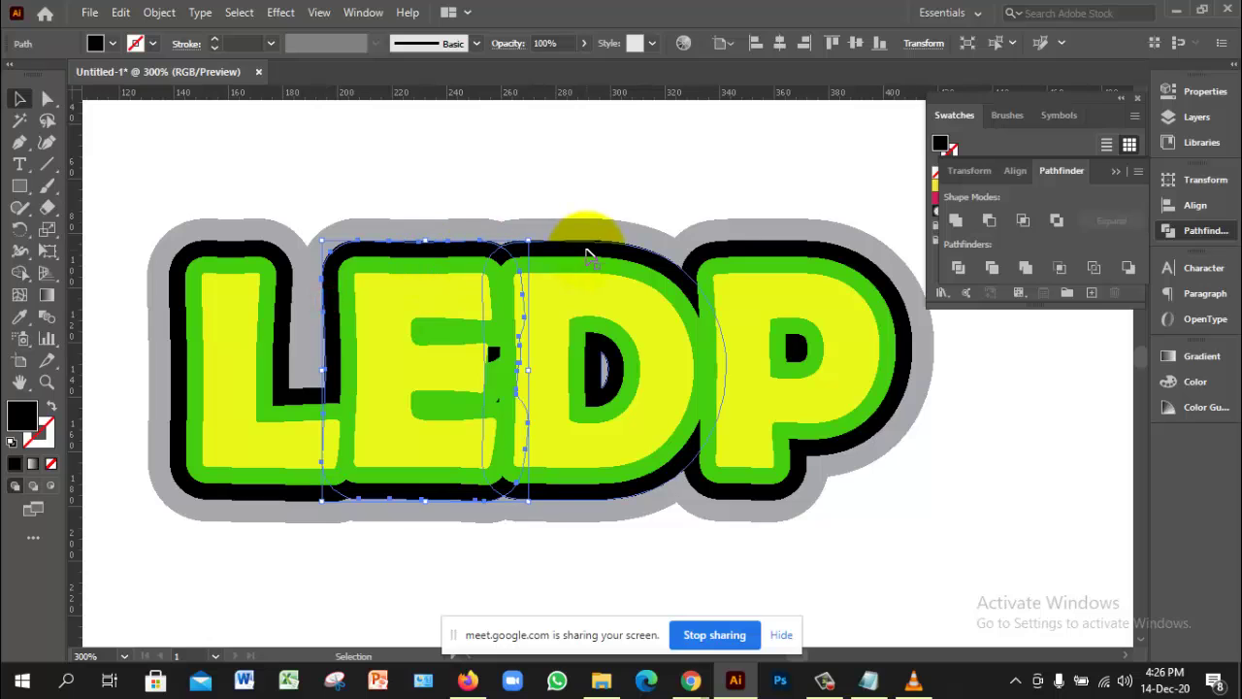
click(770, 250)
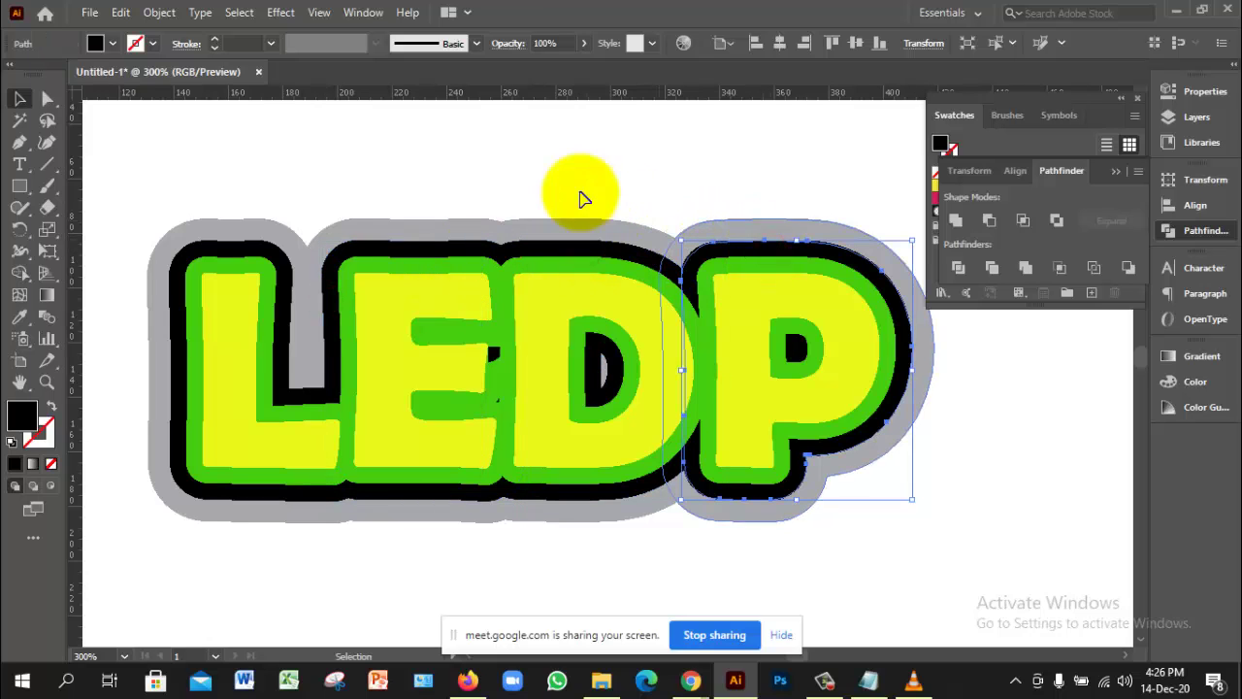
click(508, 166)
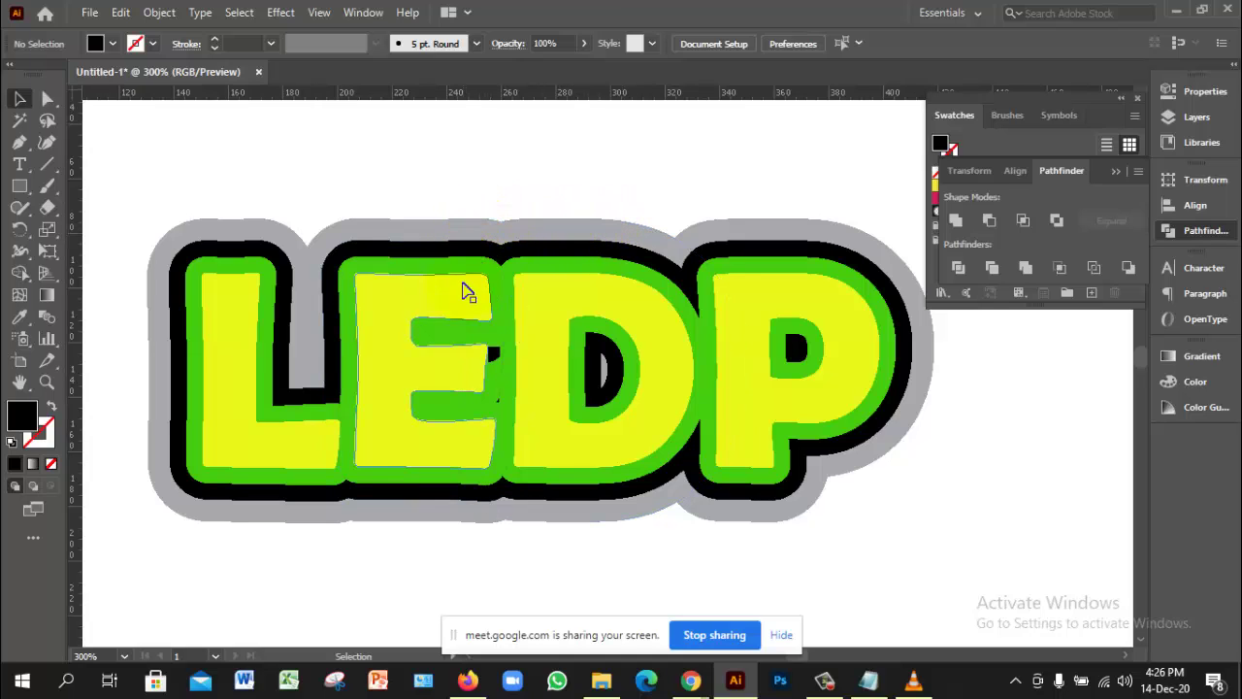
click(519, 238)
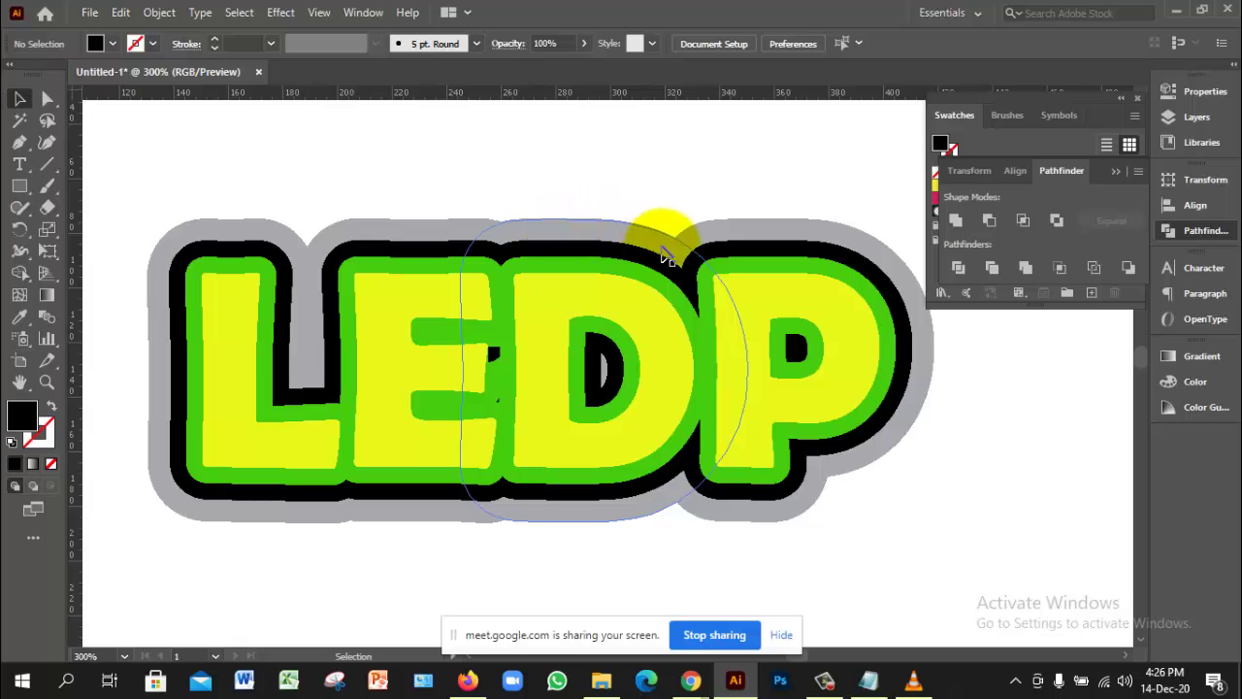
click(635, 225)
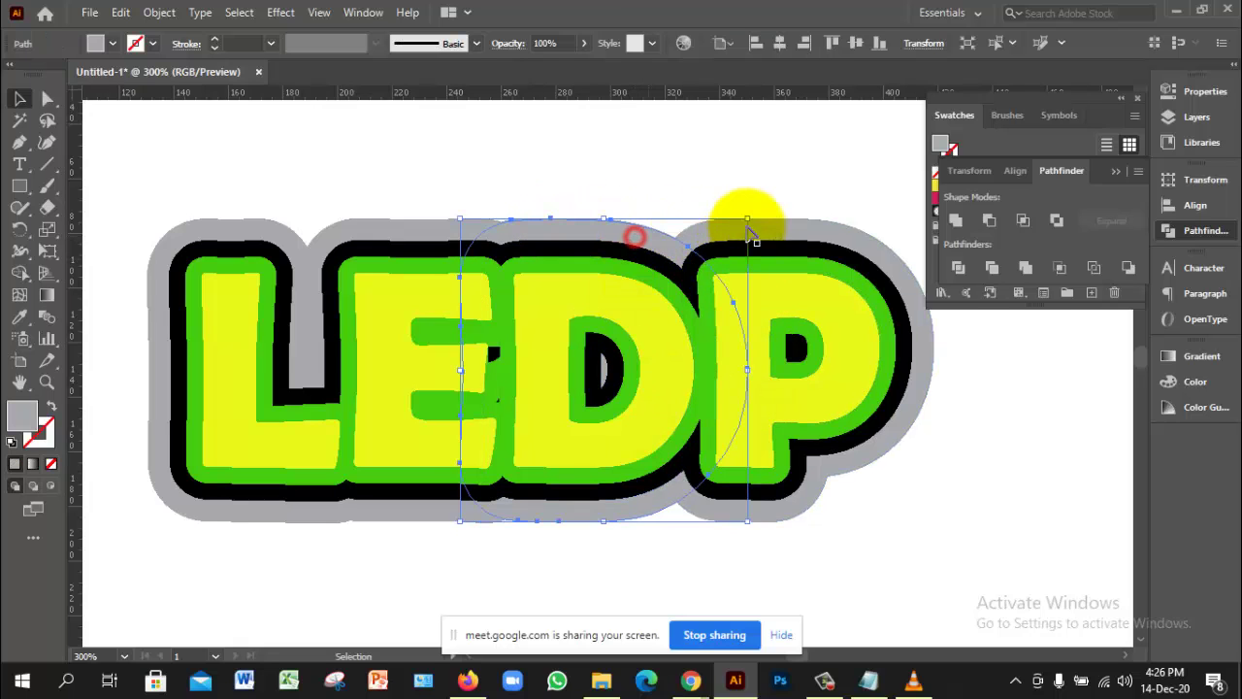
click(767, 229)
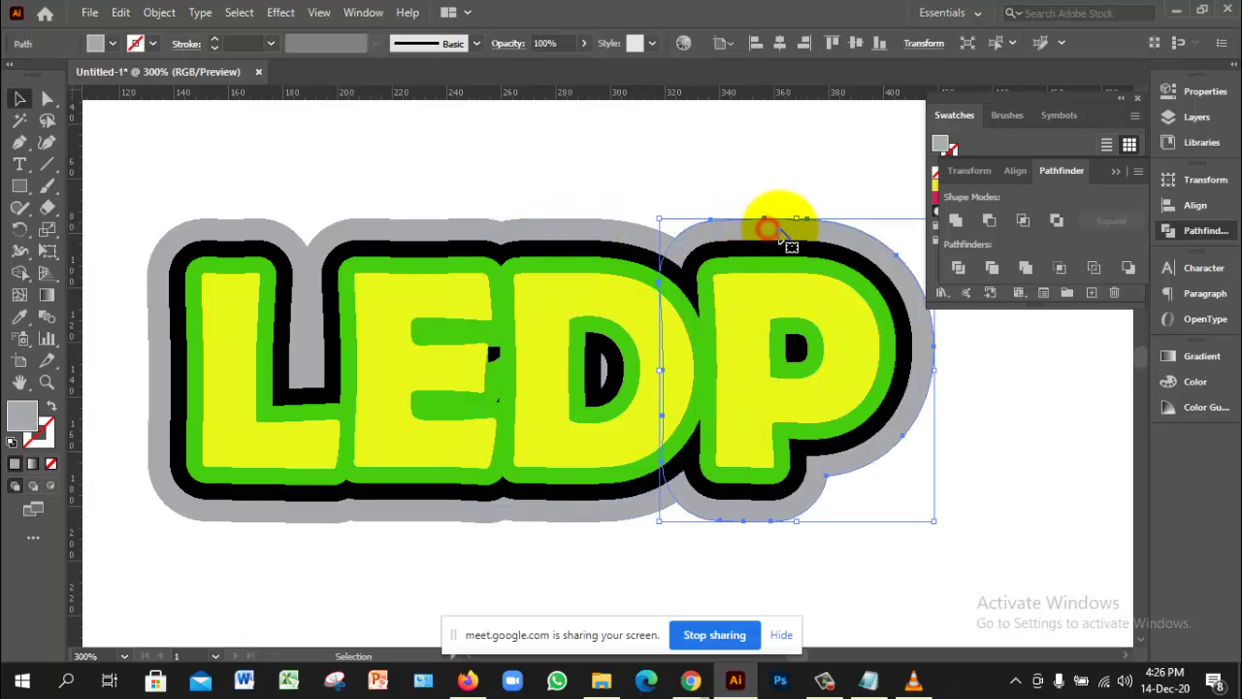
click(618, 239)
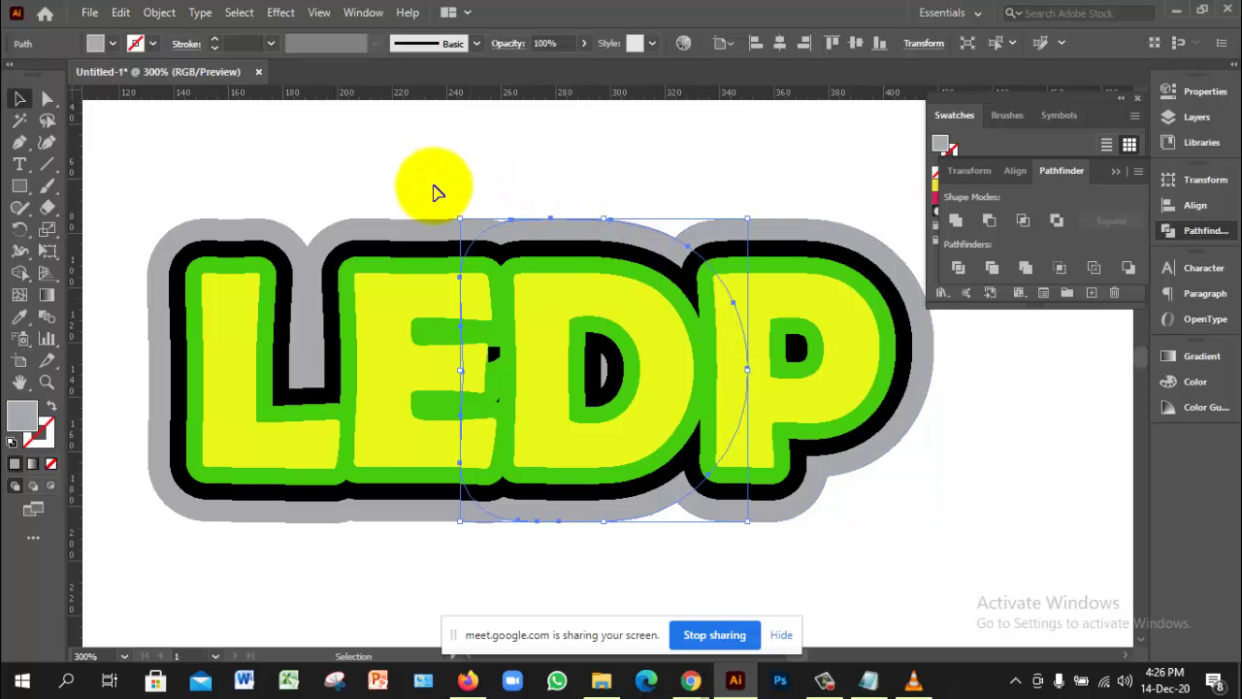
Step: Merge the black outlines of L, E, D and P into a single shape with Unite
click(282, 304)
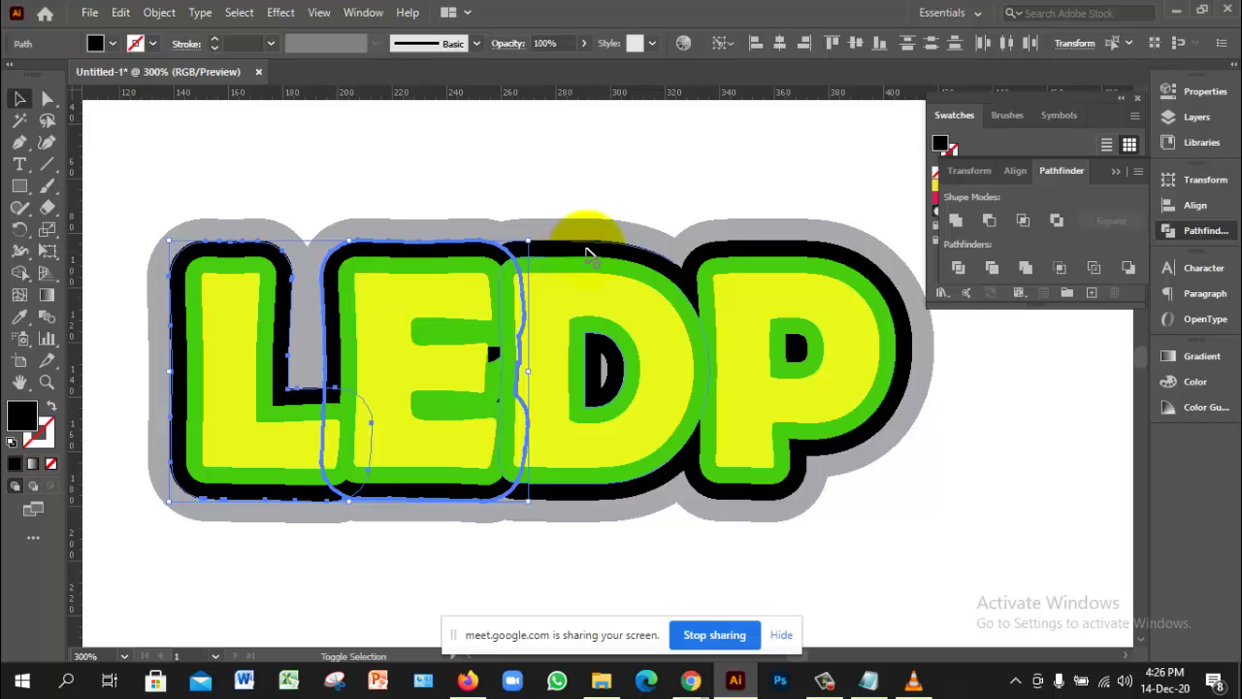
shift+click(585, 249)
shift+click(762, 251)
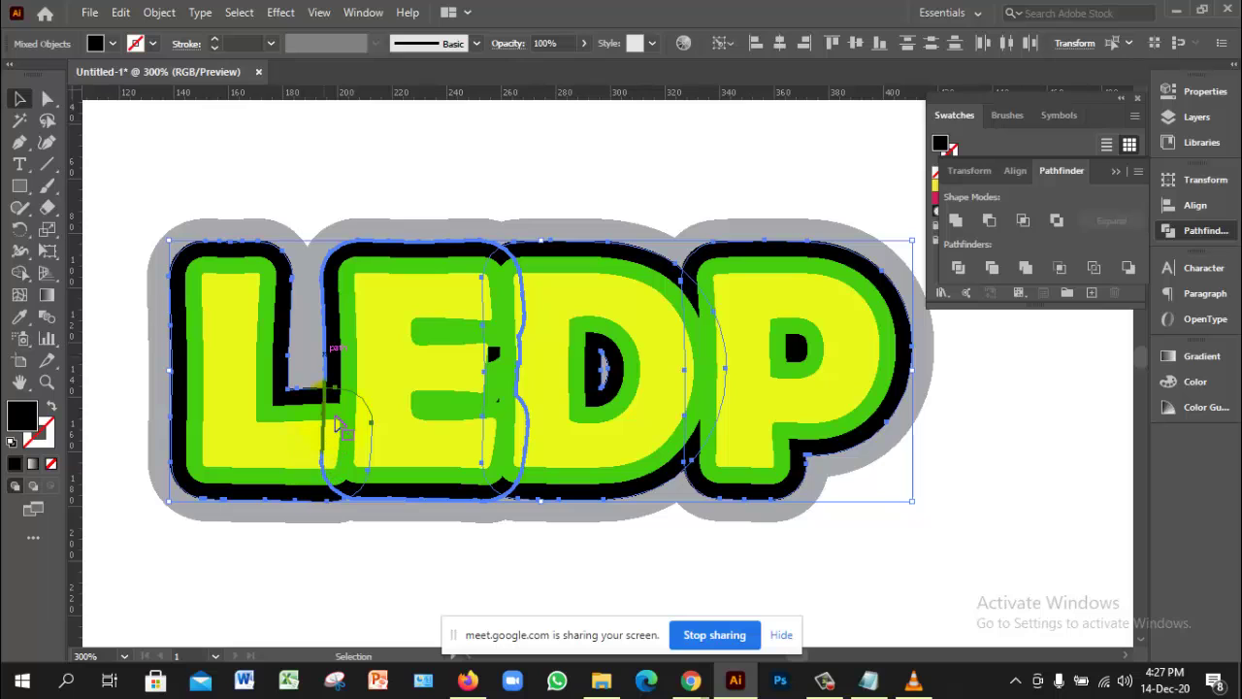
click(956, 222)
click(378, 555)
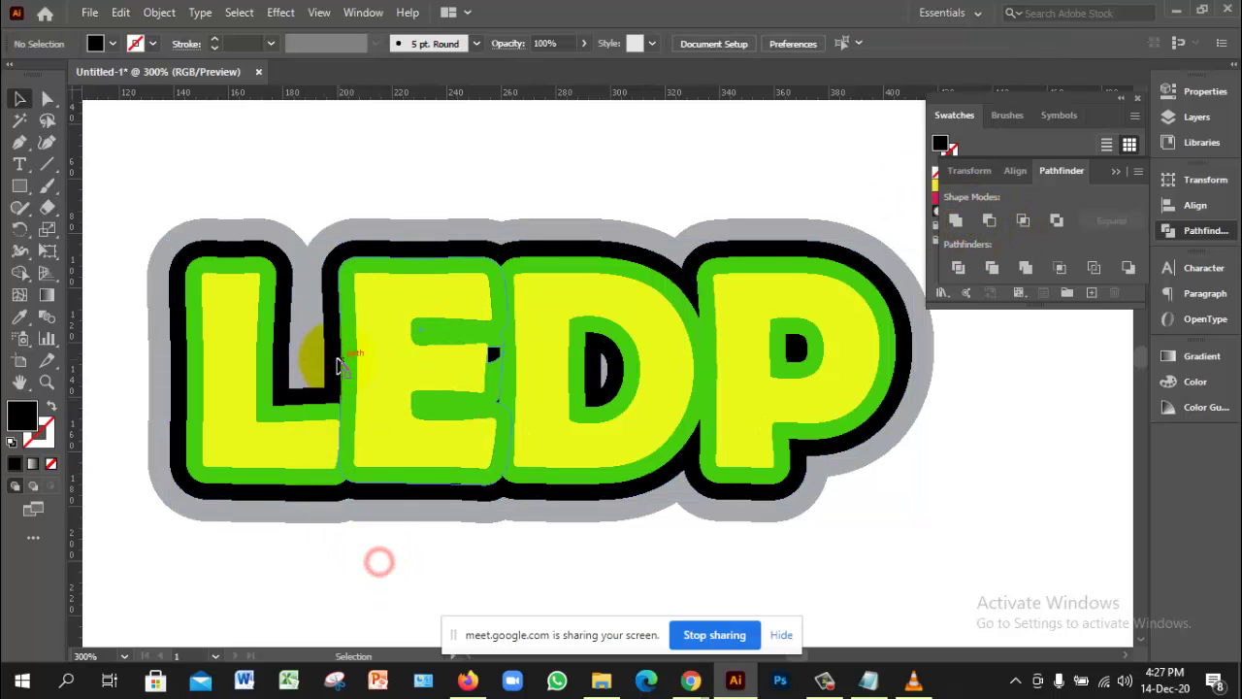
click(333, 363)
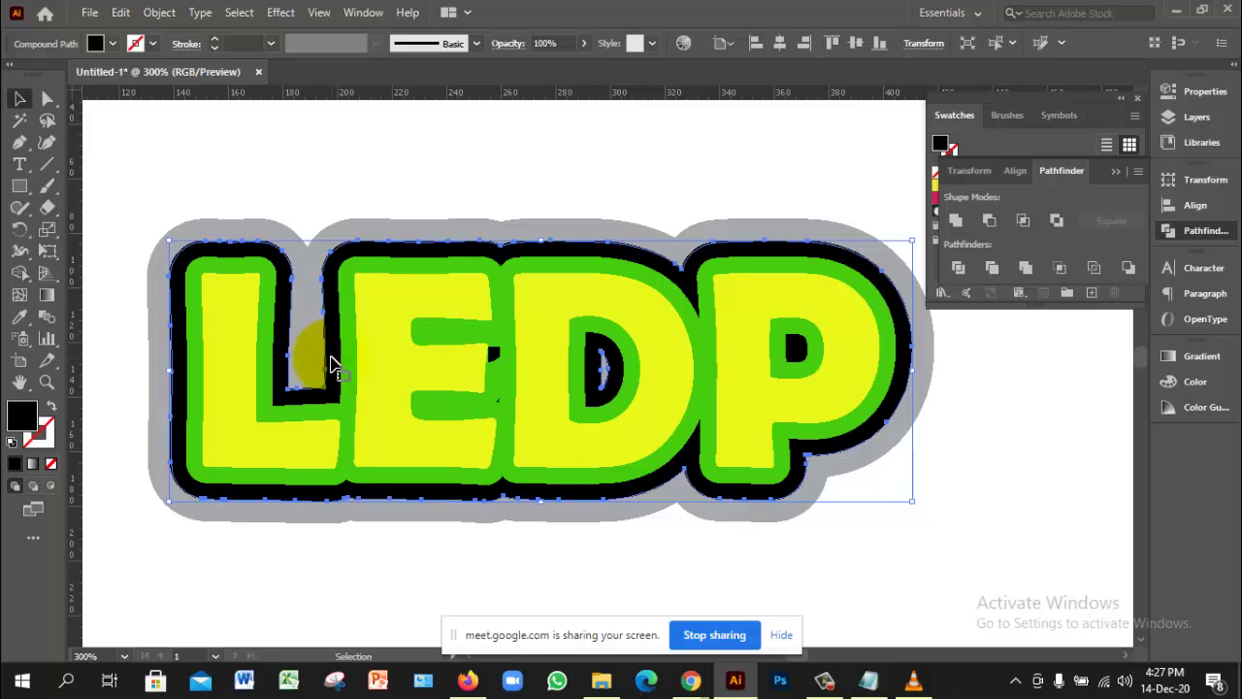
Step: Send the four grey outer letter shapes to the back and merge them into one shape with Unite, then deselect
click(279, 220)
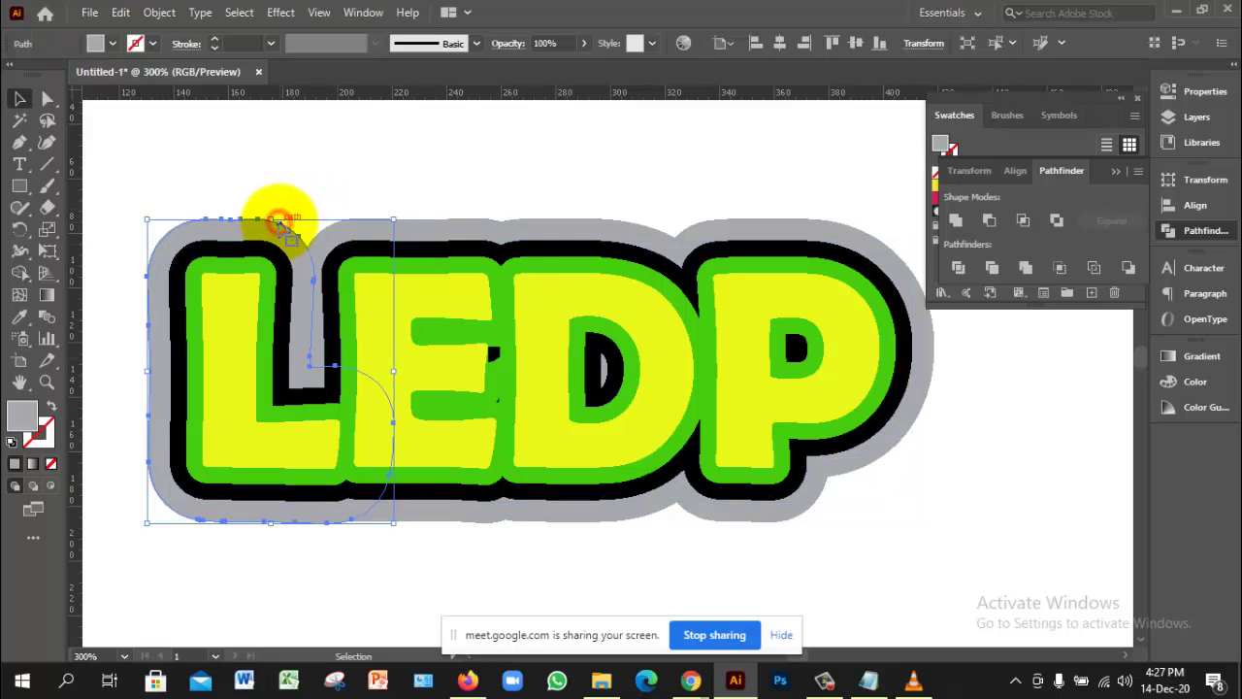
shift+click(424, 233)
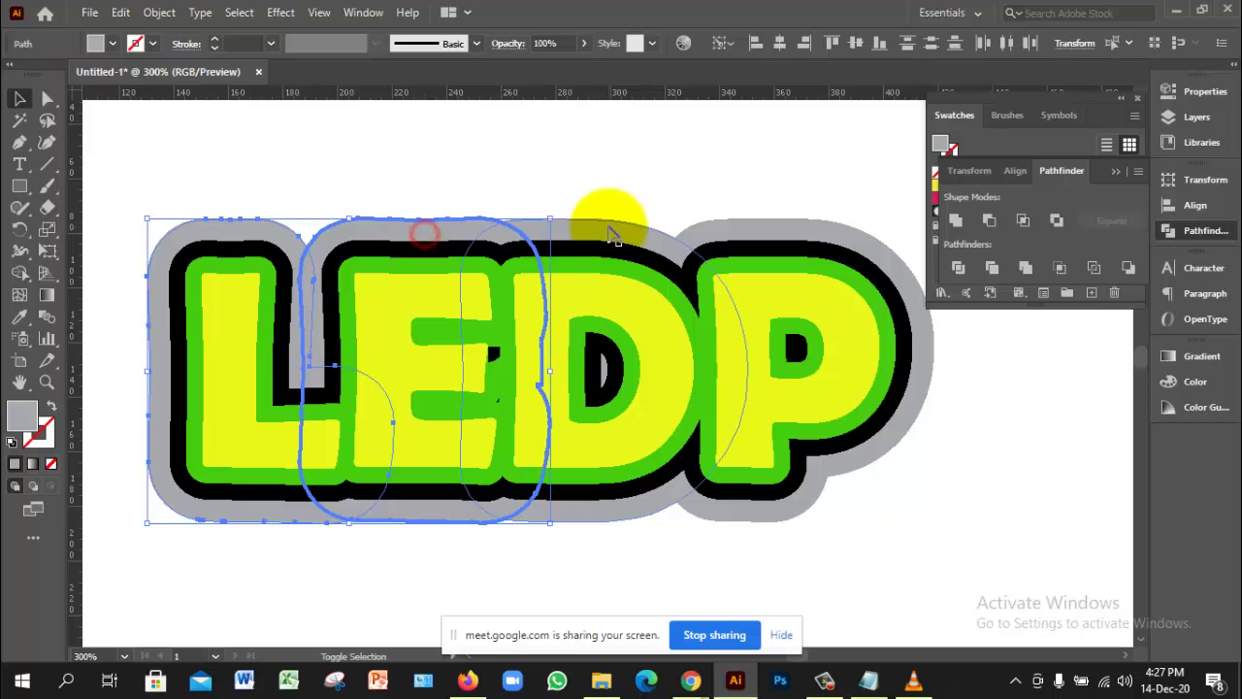
shift+click(610, 227)
shift+click(819, 234)
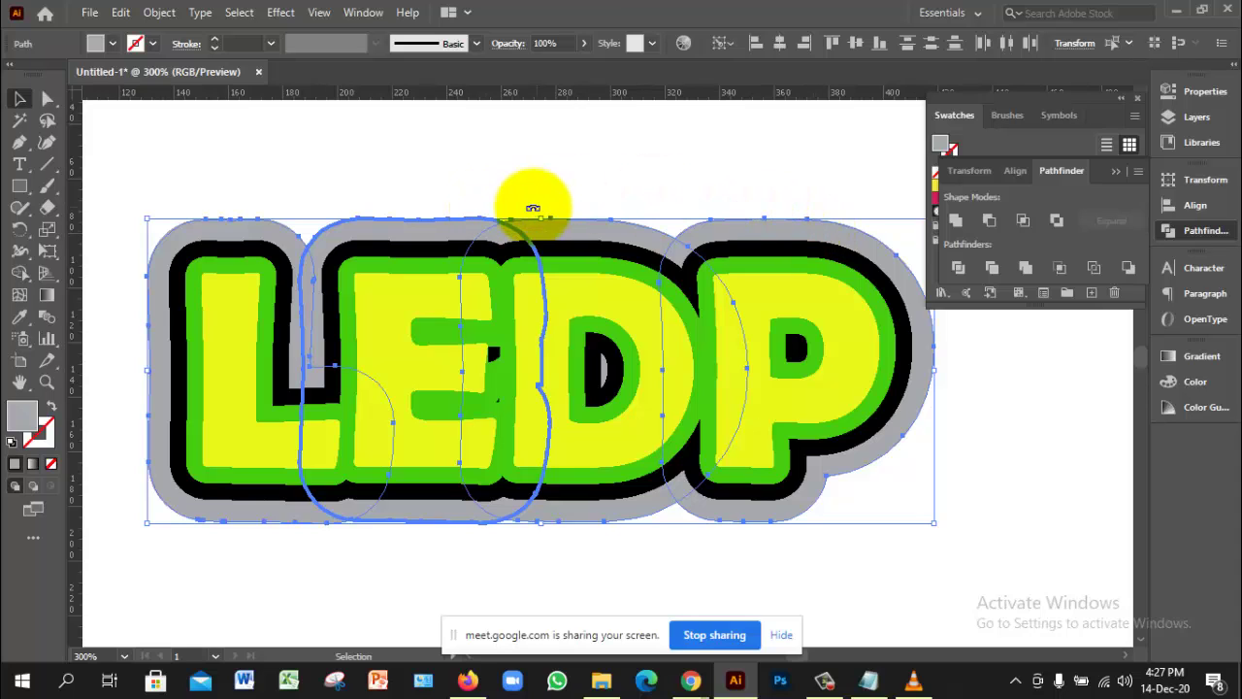
key(ctrl+shift+bracketleft)
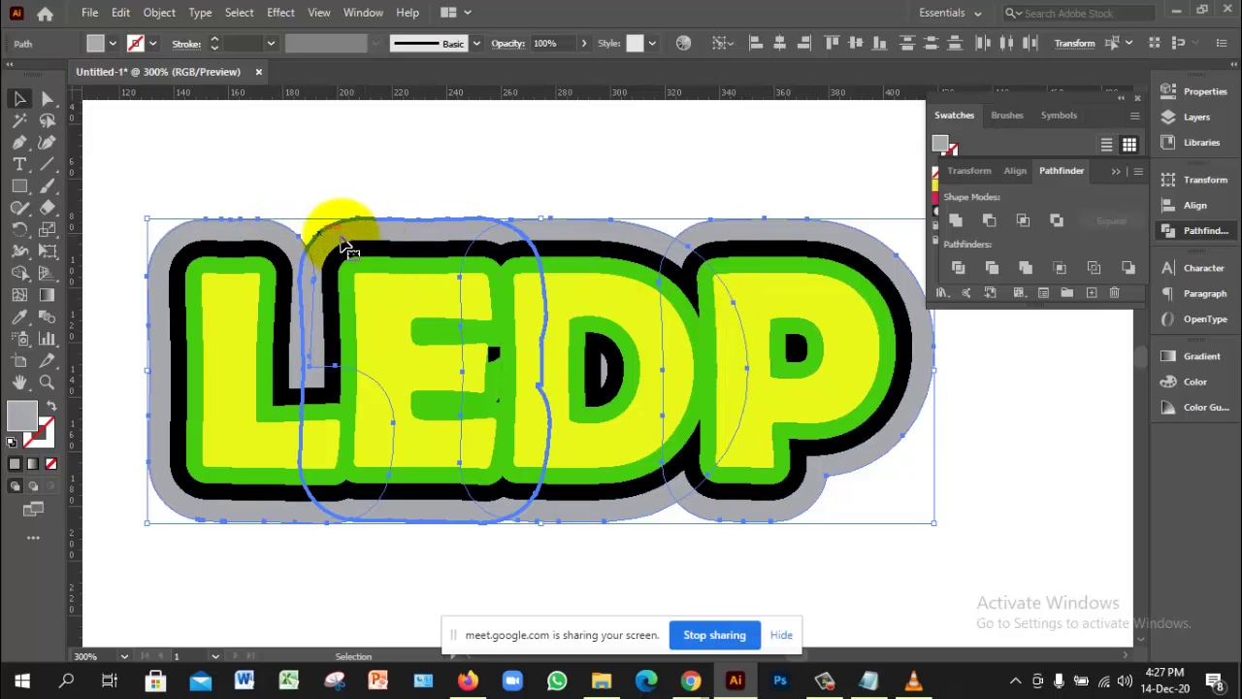
click(956, 221)
click(321, 183)
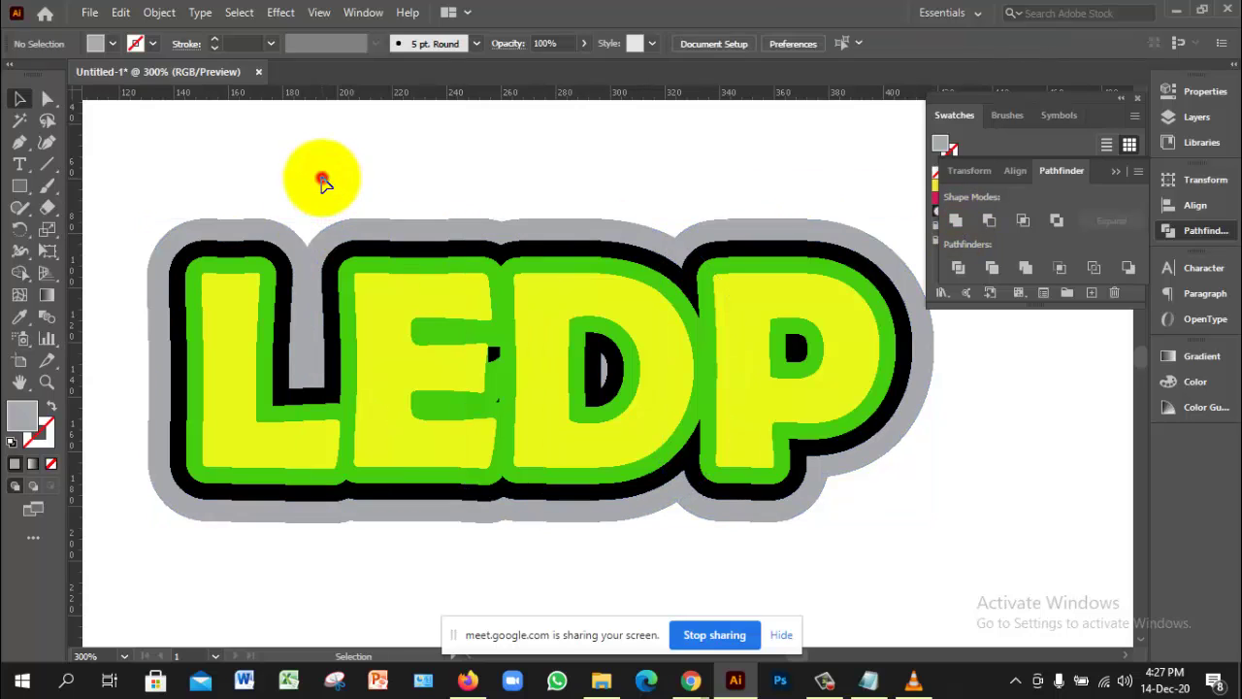
click(307, 274)
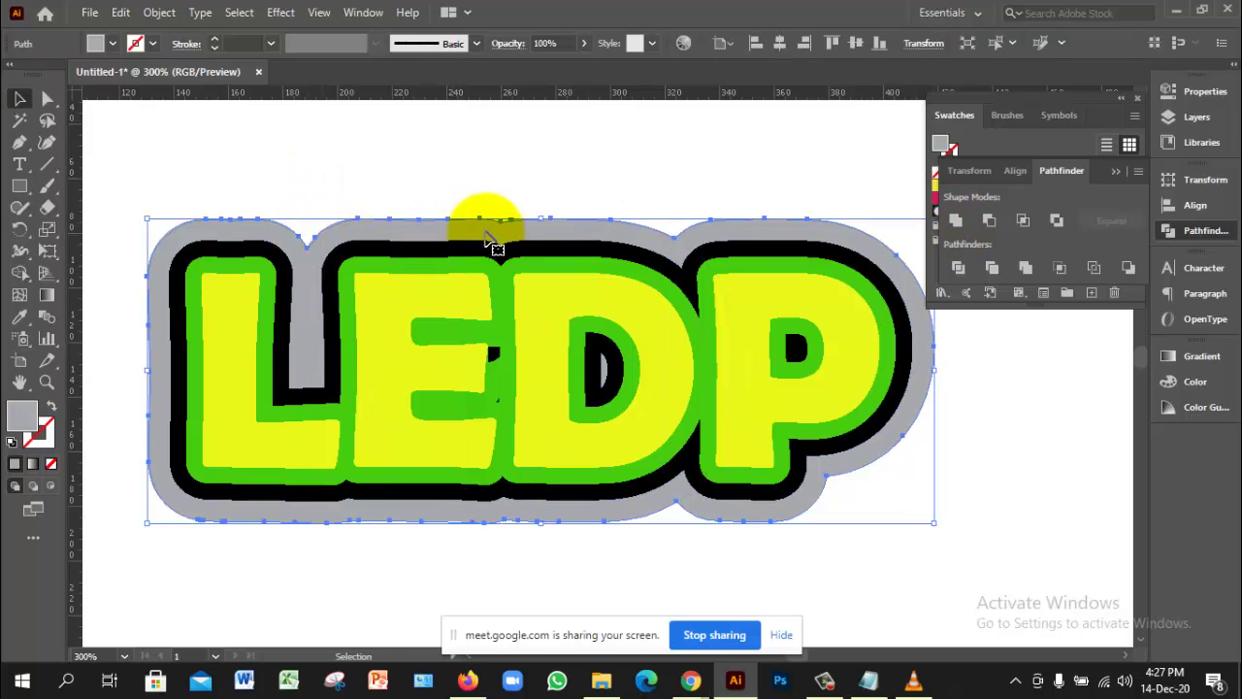
click(565, 156)
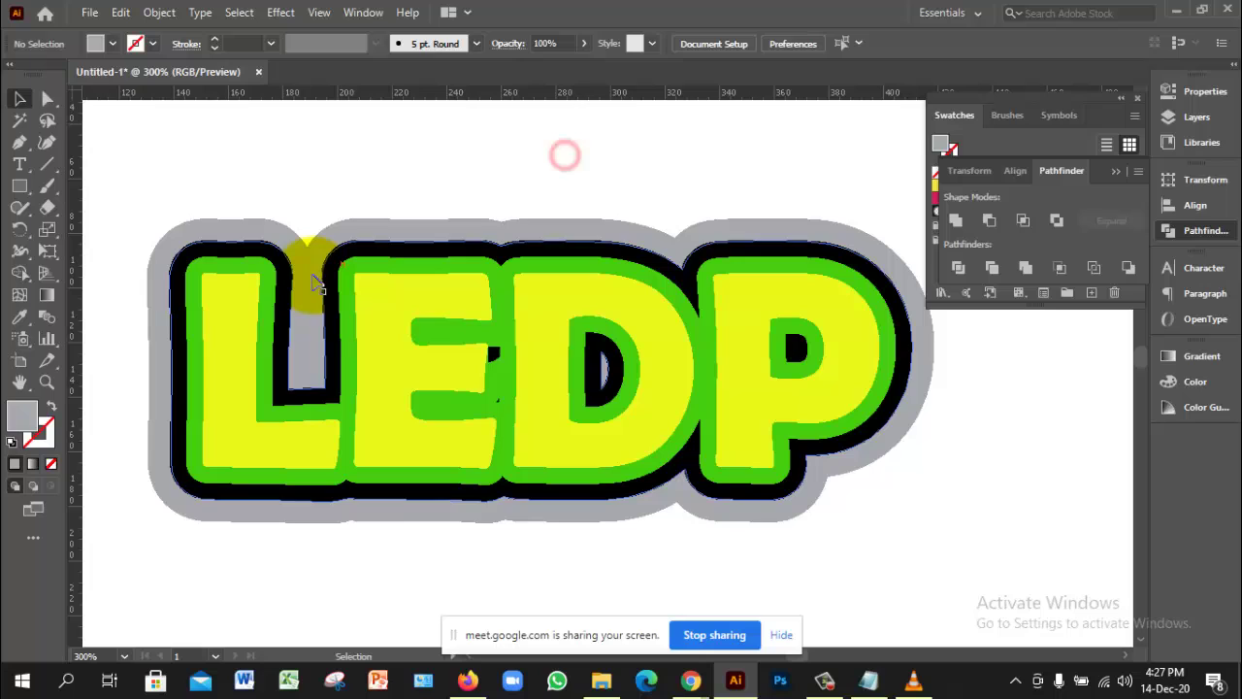
Step: Subtract the merged black outline from the merged grey outer shape using Minus Front, then deselect
click(280, 312)
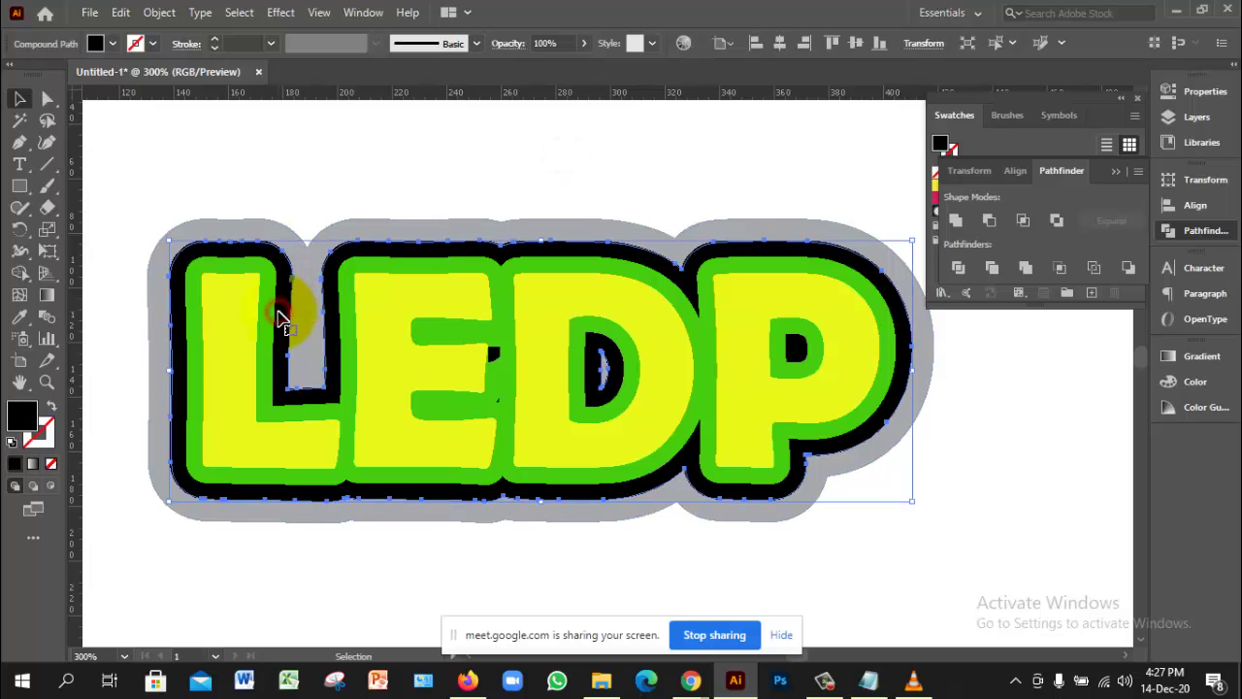
shift+click(439, 219)
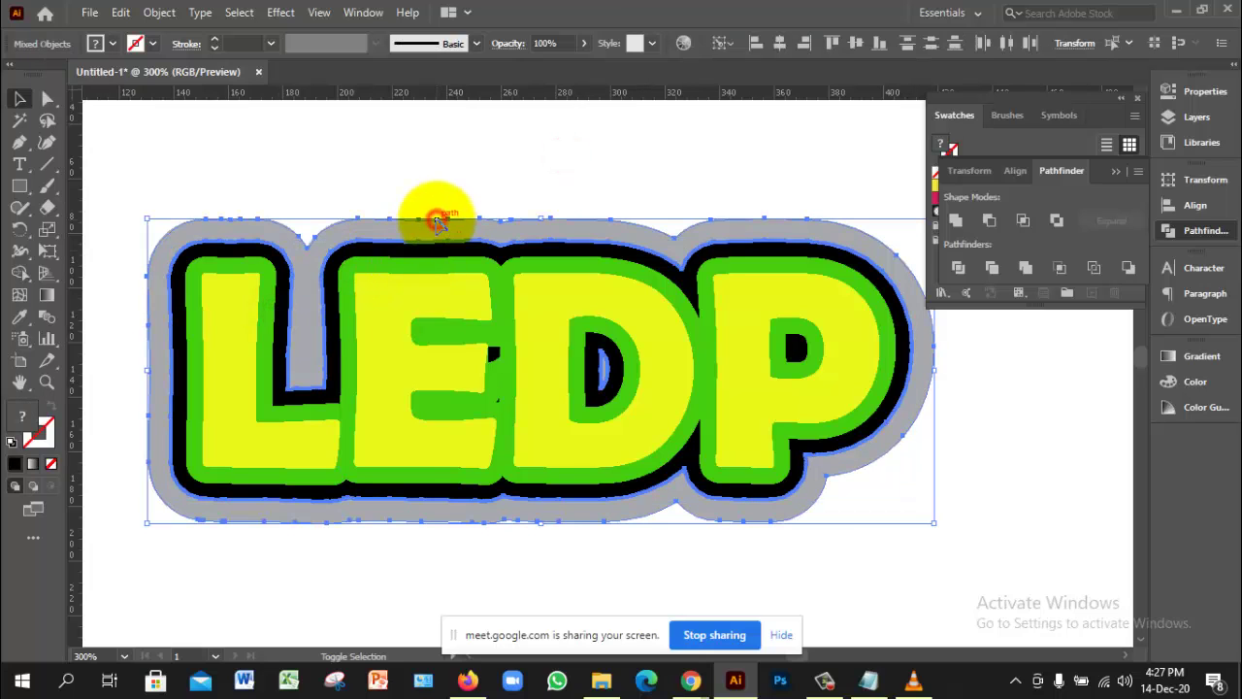
click(989, 221)
click(576, 172)
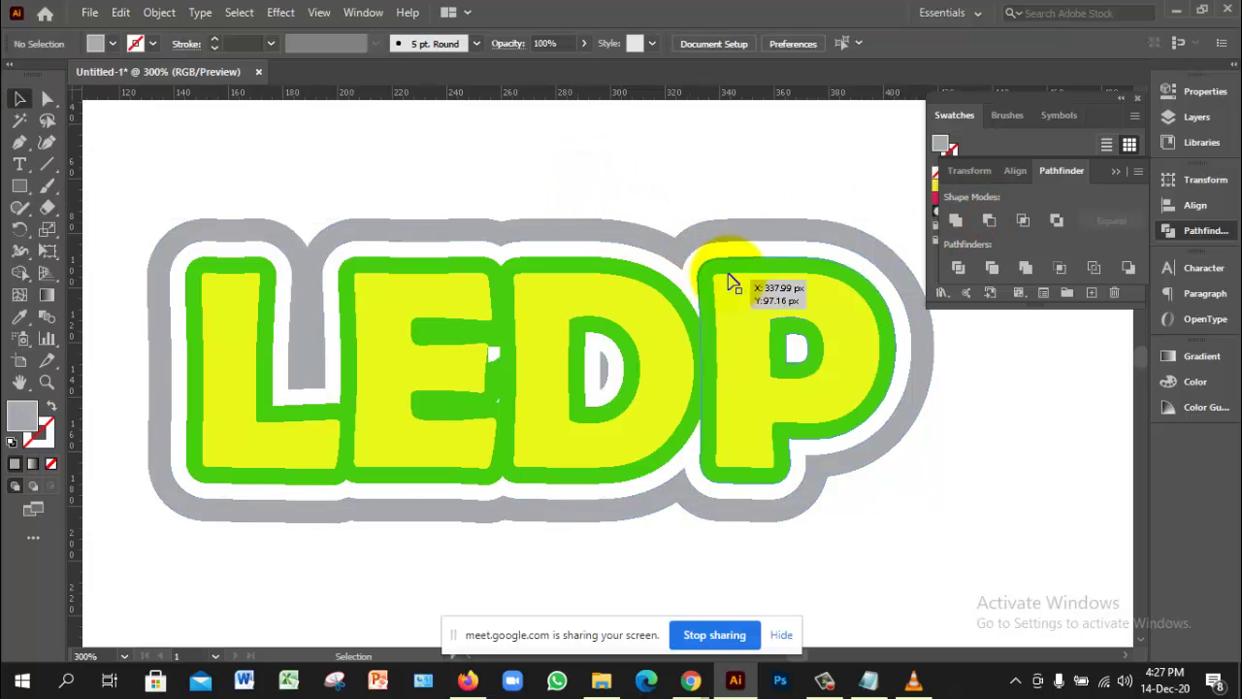
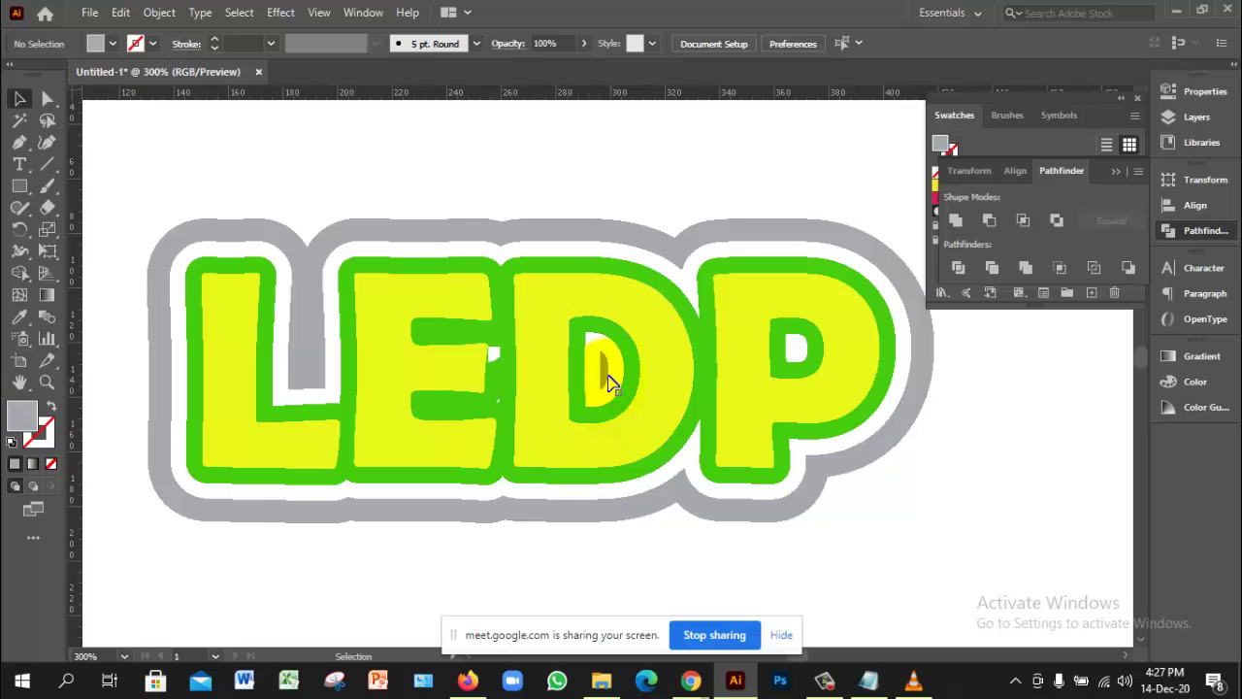
Step: Ungroup the cut grey outer shape into separate pieces and deselect them
click(608, 378)
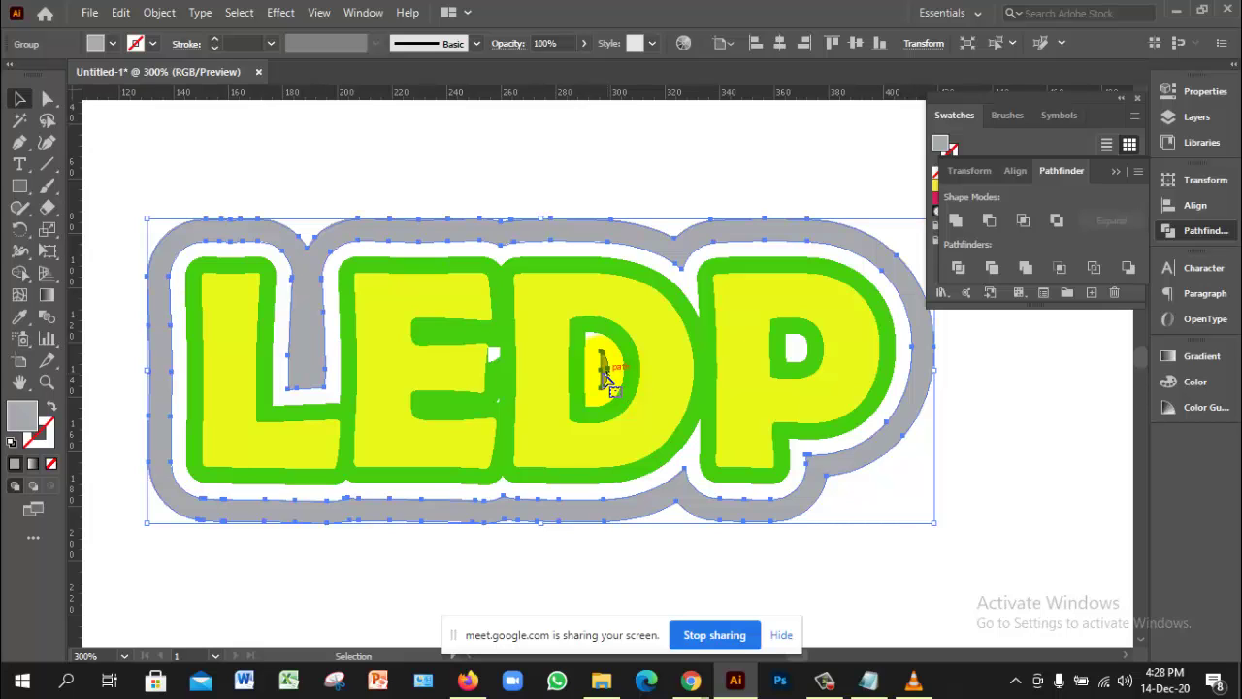
click(637, 179)
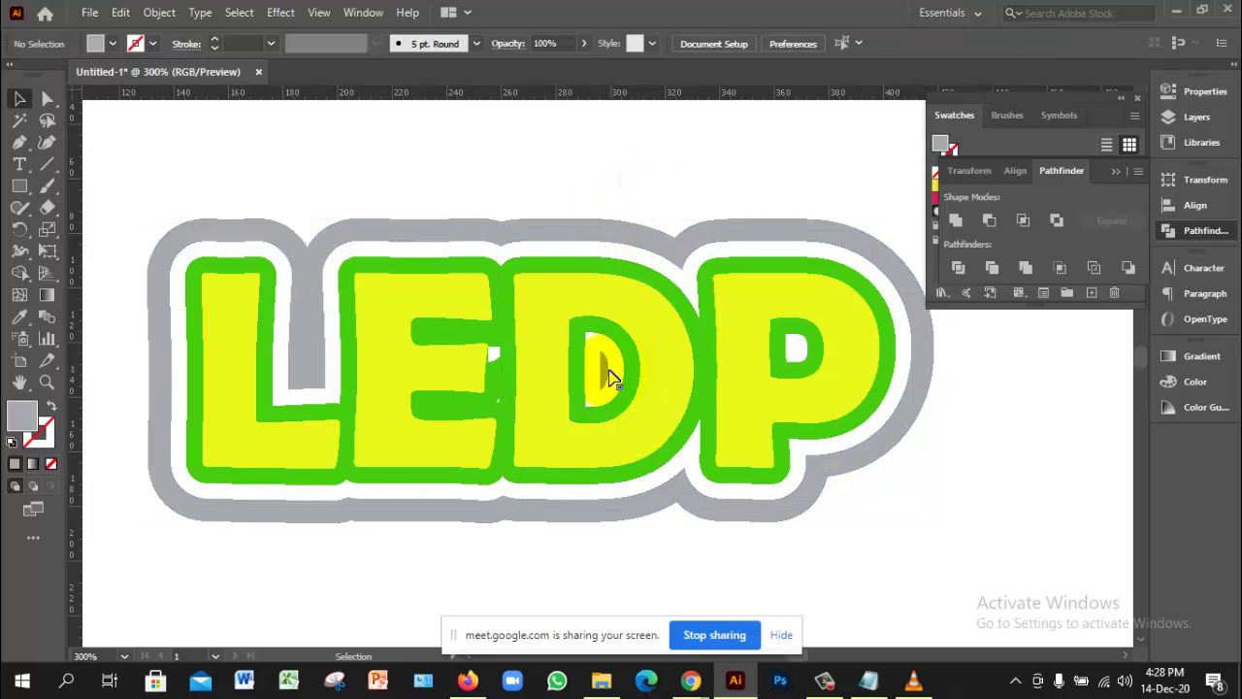
click(602, 369)
right_click(602, 369)
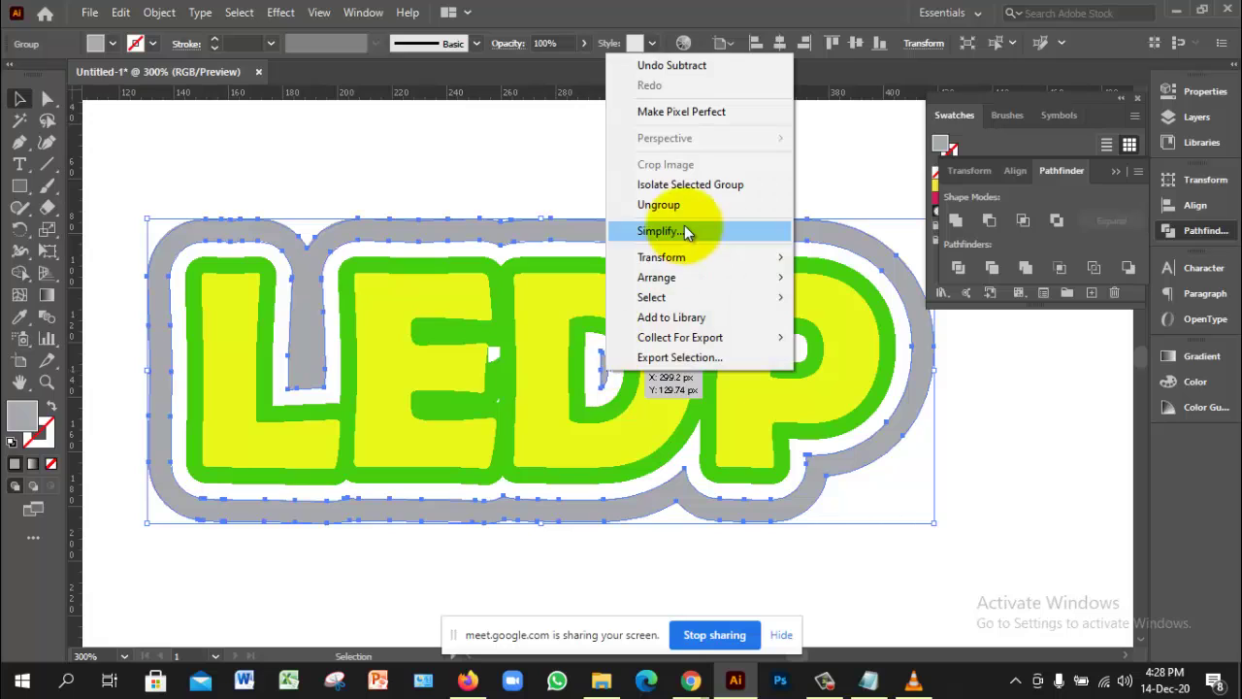
click(667, 205)
click(1007, 460)
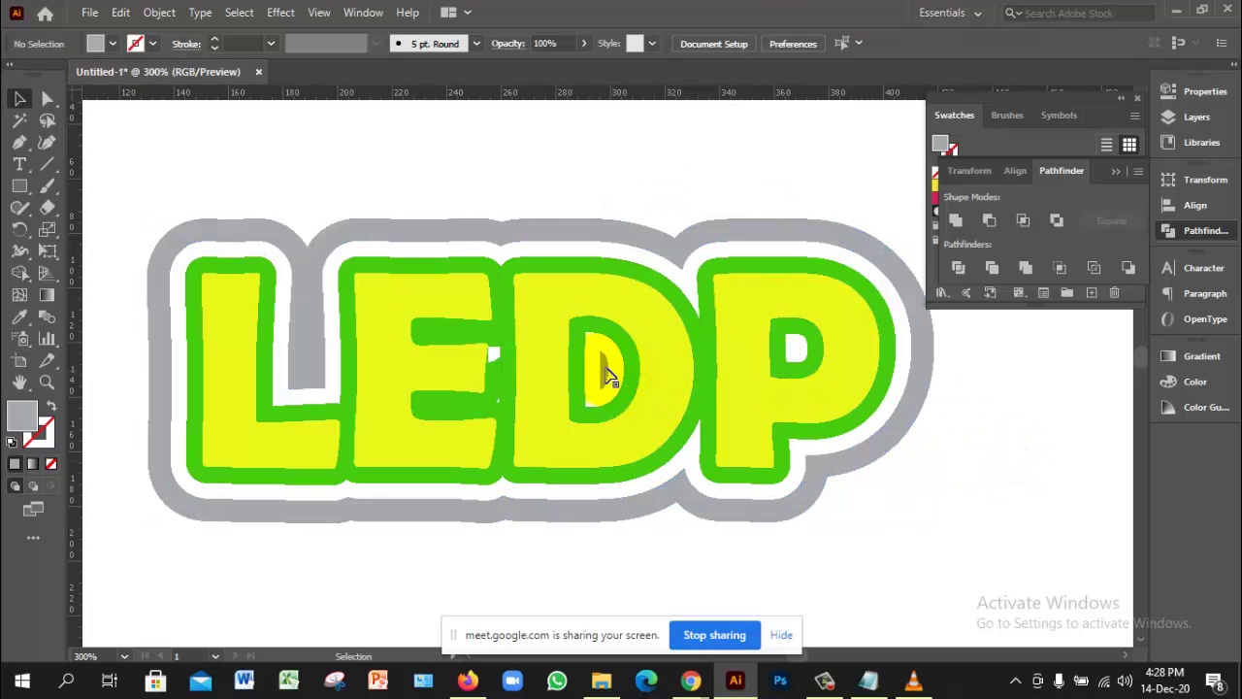
Step: Delete the leftover grey sliver inside the D's counter and deselect
click(604, 370)
shift+click(614, 243)
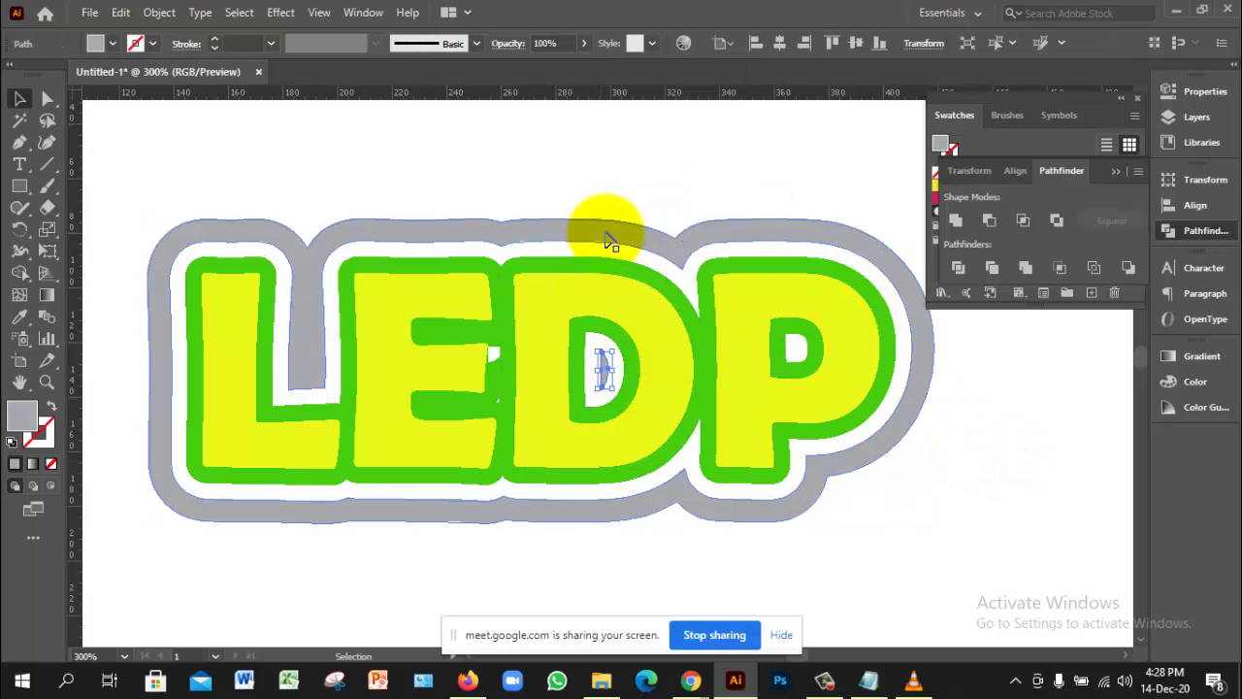
click(595, 370)
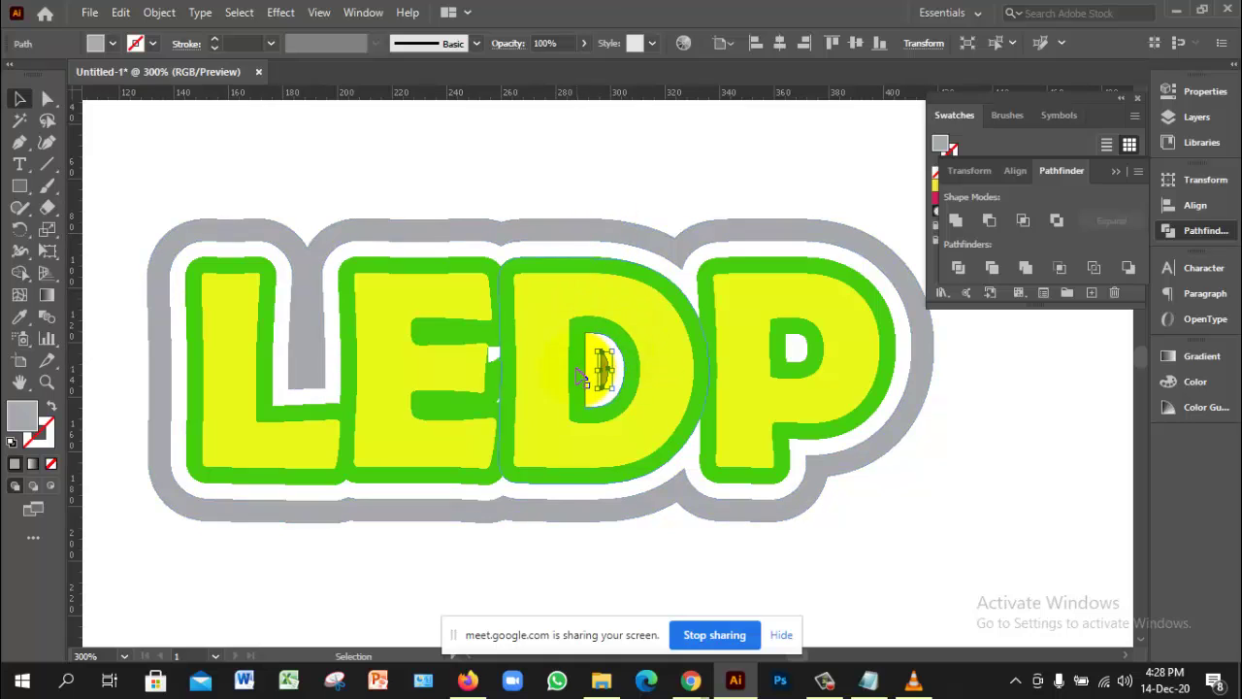
click(612, 386)
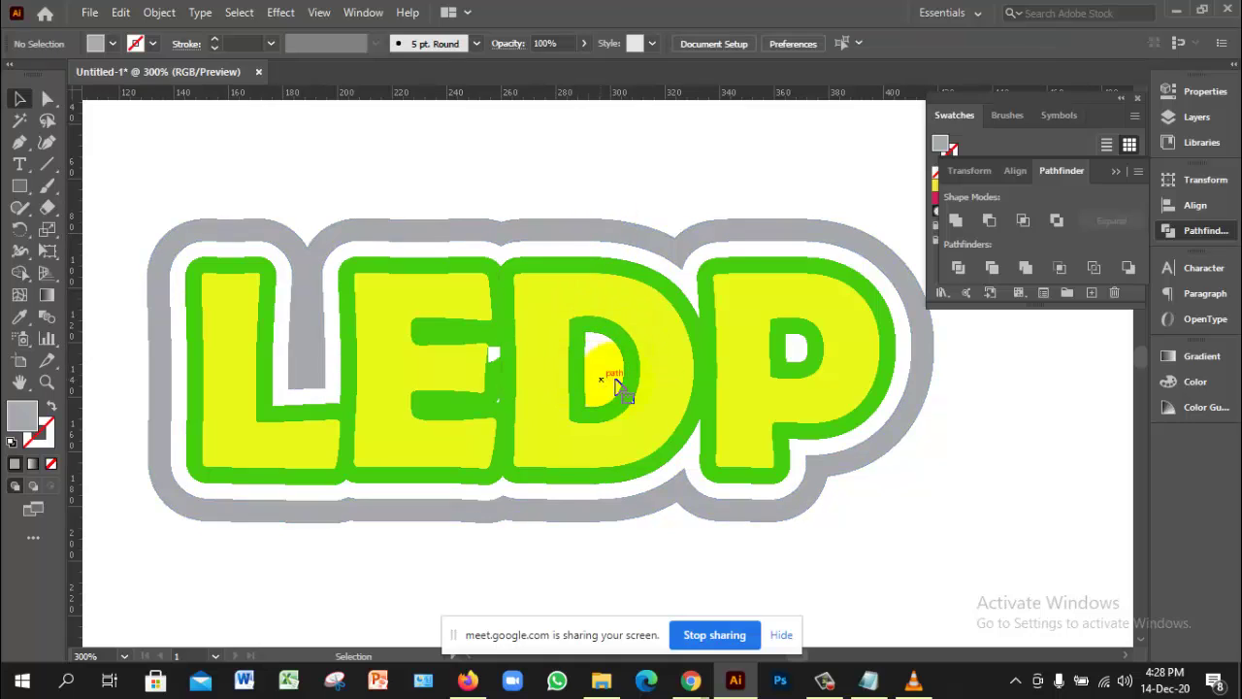
click(1020, 563)
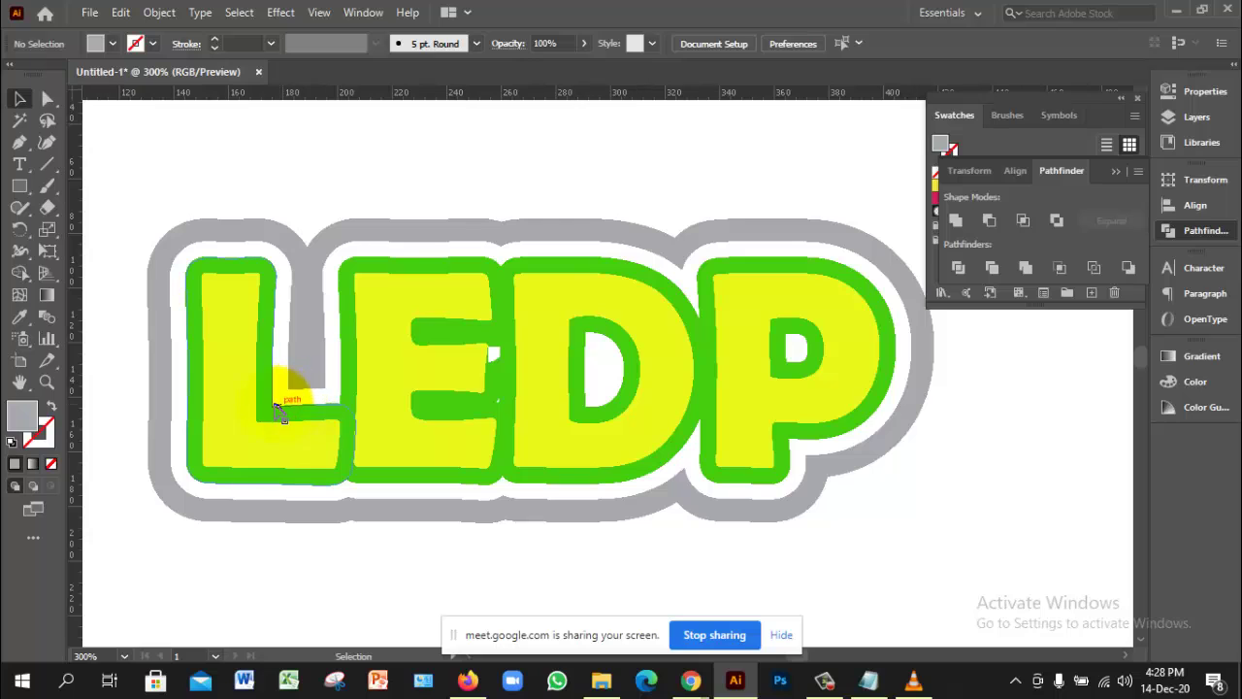
Step: Merge the four green letter outlines into one shape with Unite, then deselect
click(278, 409)
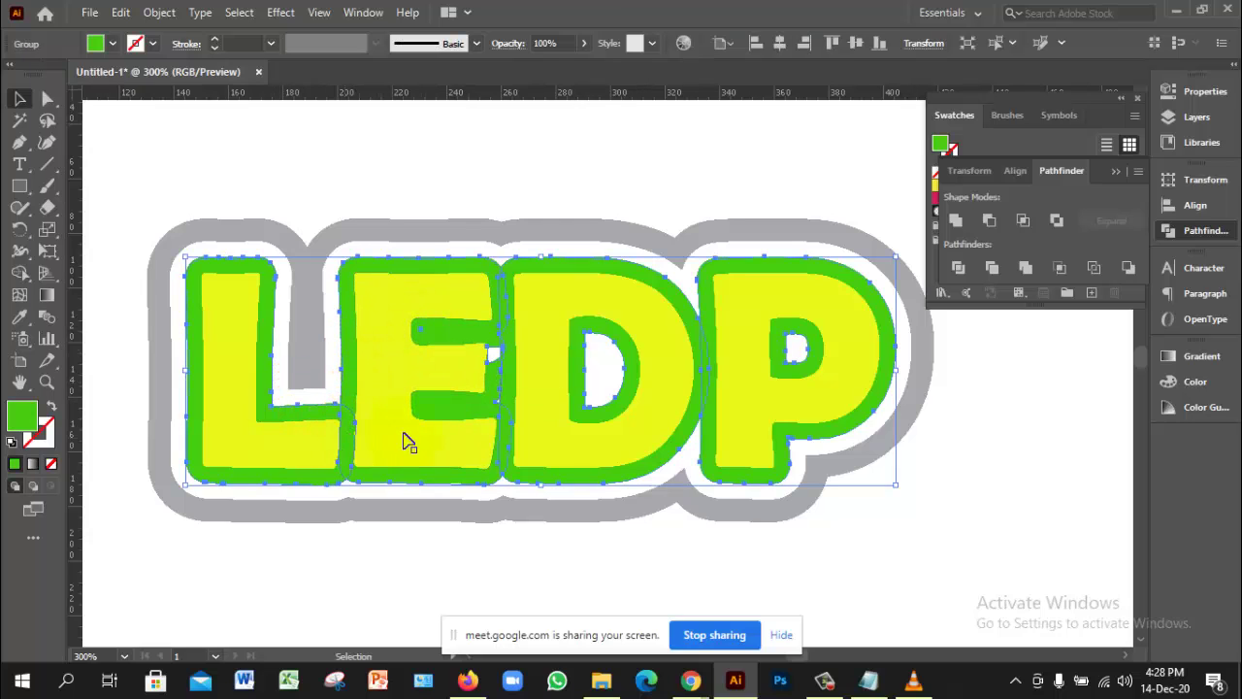
click(989, 220)
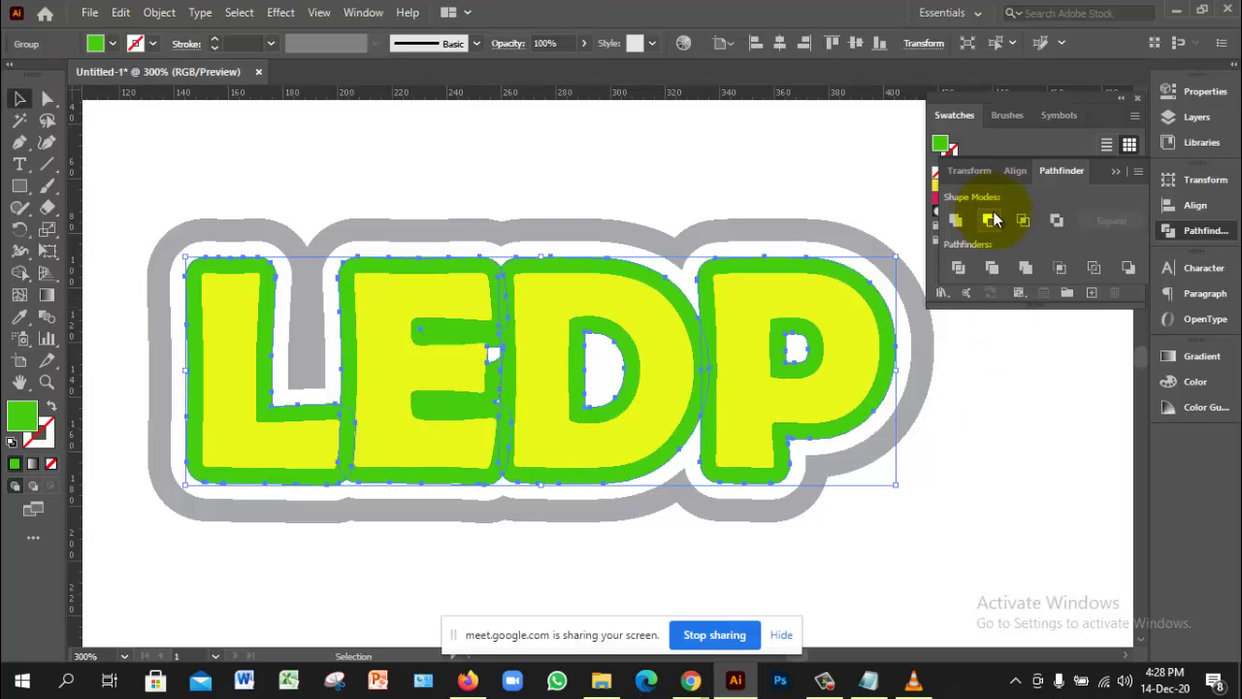
click(1021, 524)
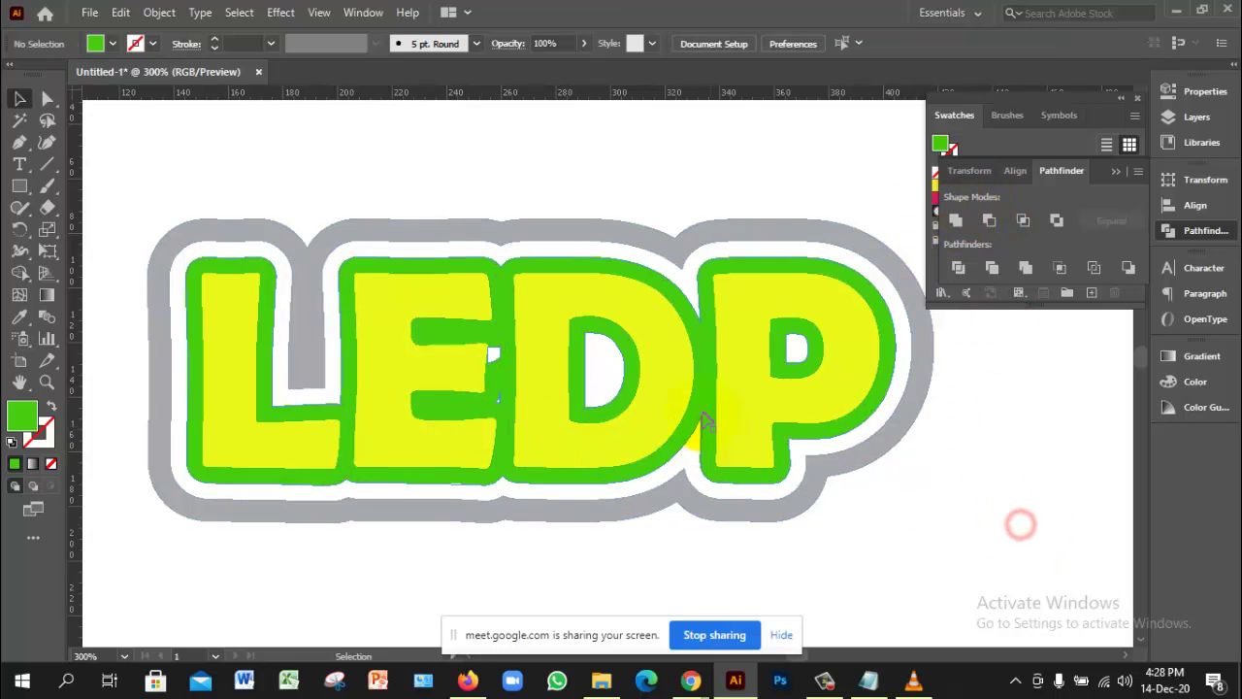
Step: Move the merged green outline upward off the letters to check it, undo the move and deselect
click(698, 401)
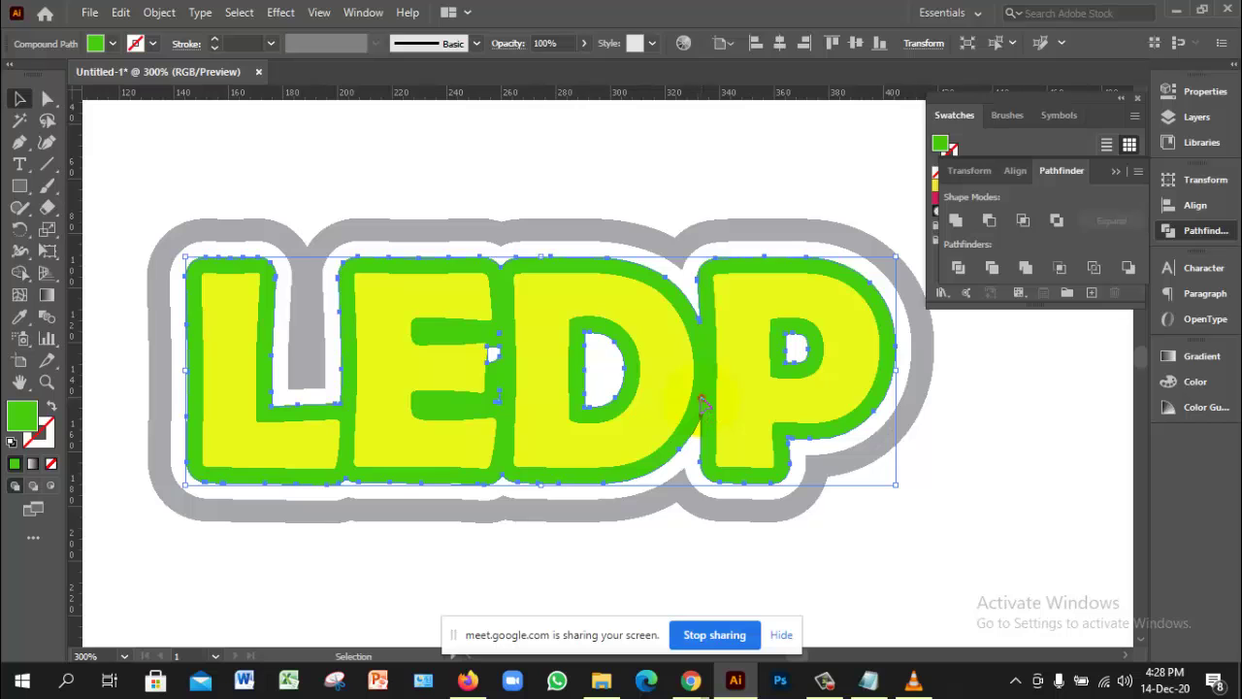
drag(700, 401, 703, 284)
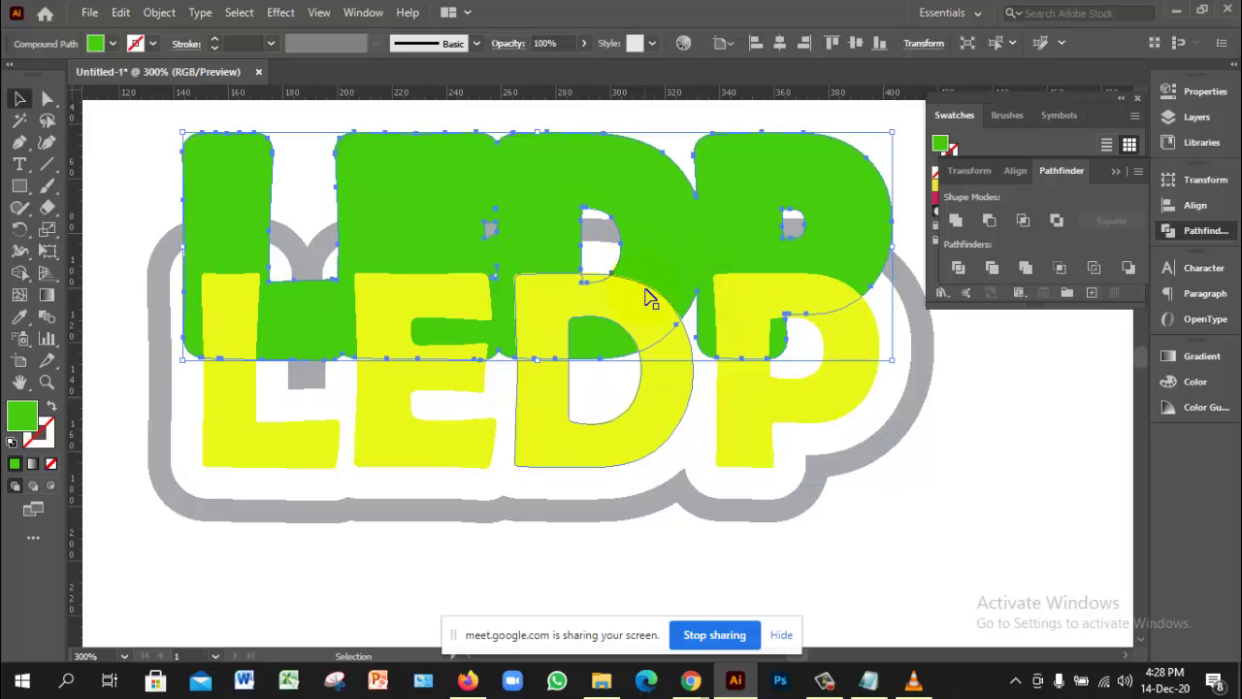
key(ctrl+z)
click(967, 555)
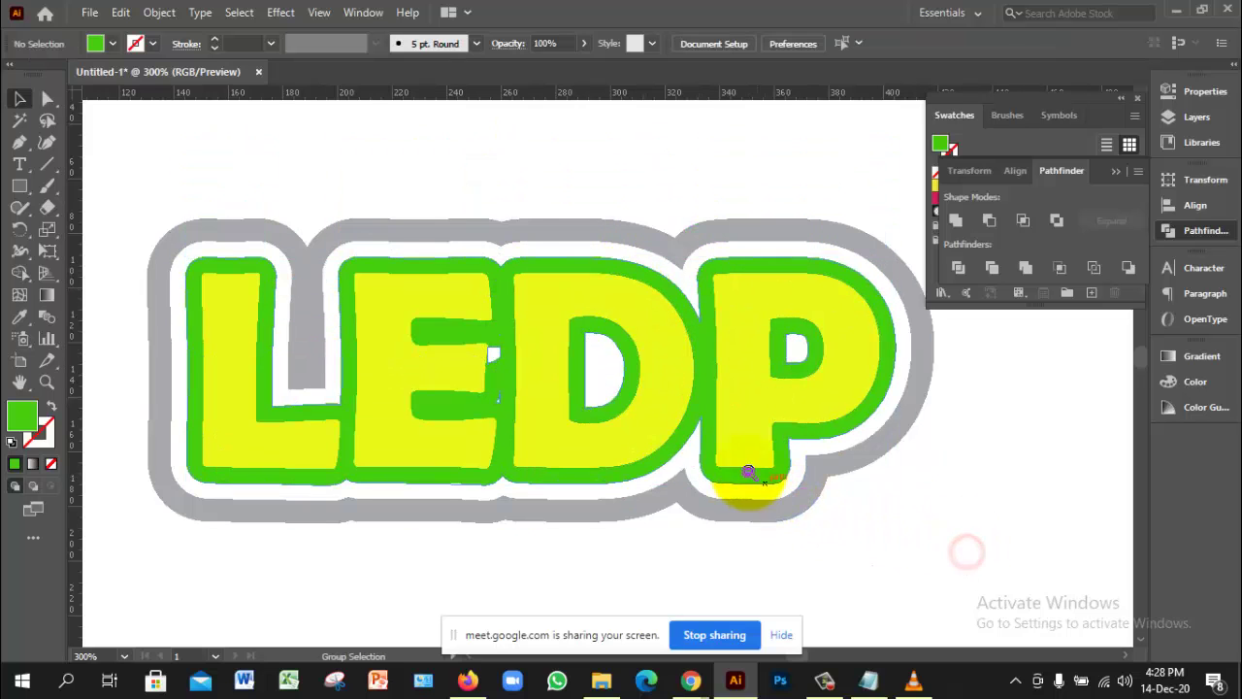
Step: Examine the small white gaps in the green outline between the E and the D
key(z)
alt+click(743, 473)
click(563, 423)
drag(549, 344, 624, 421)
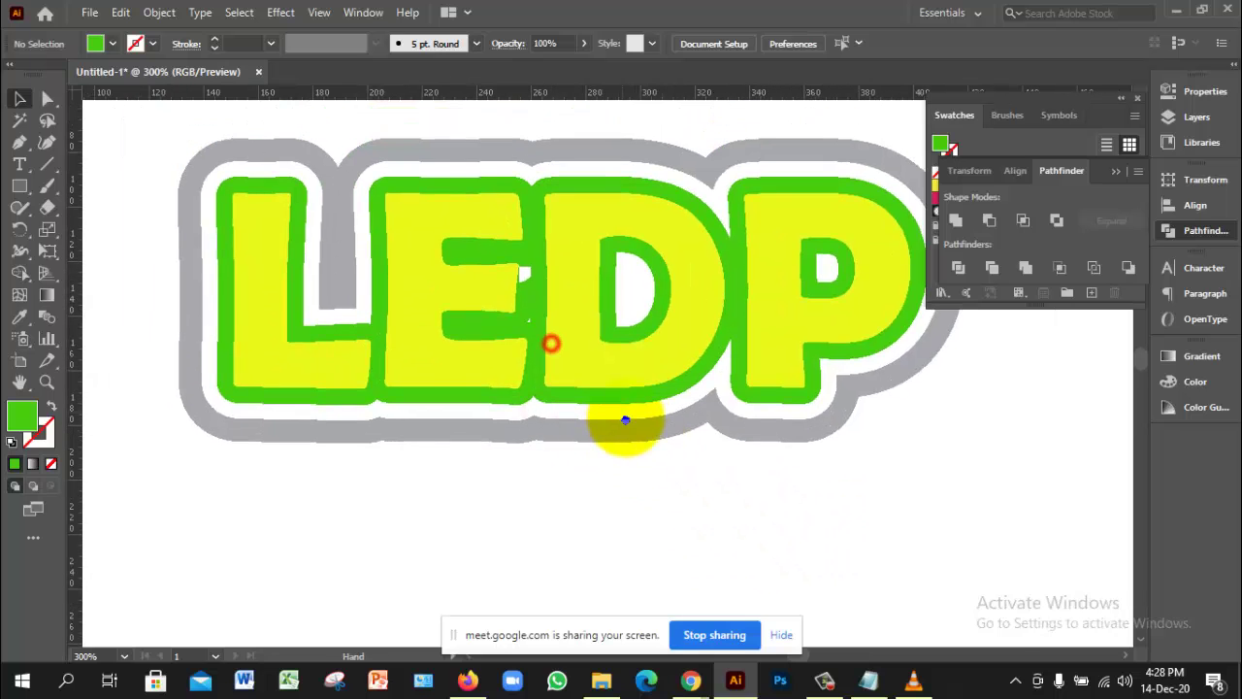
drag(612, 324, 613, 337)
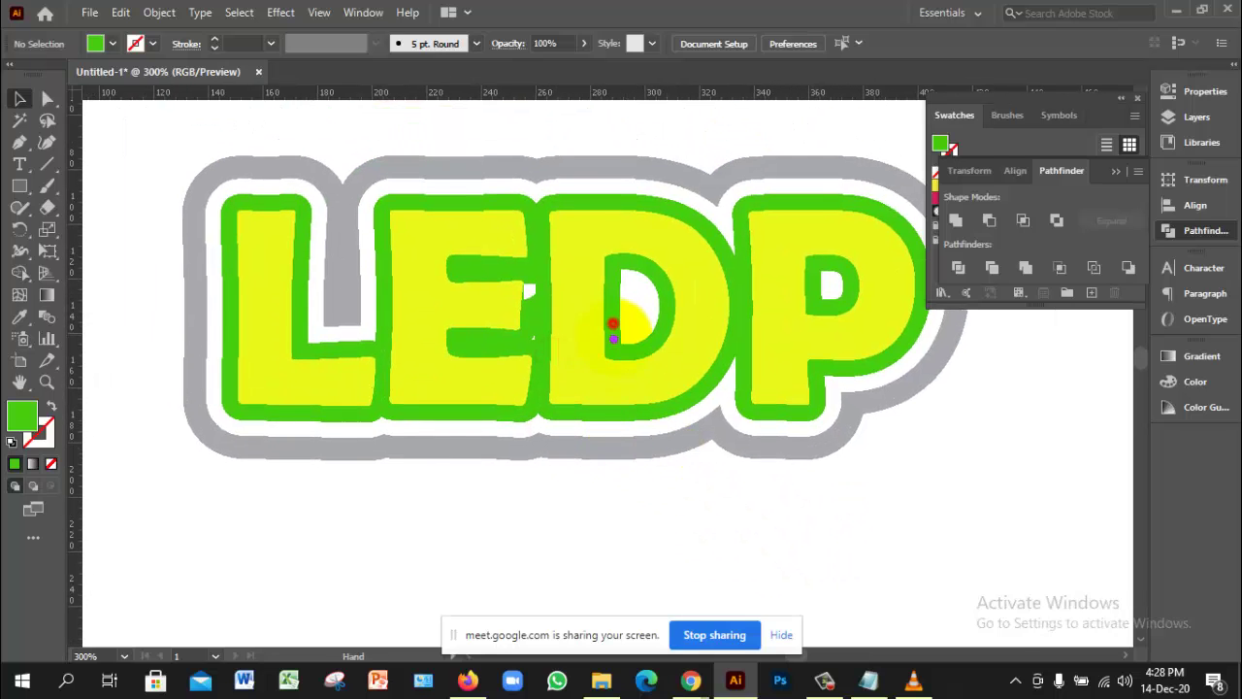
click(540, 322)
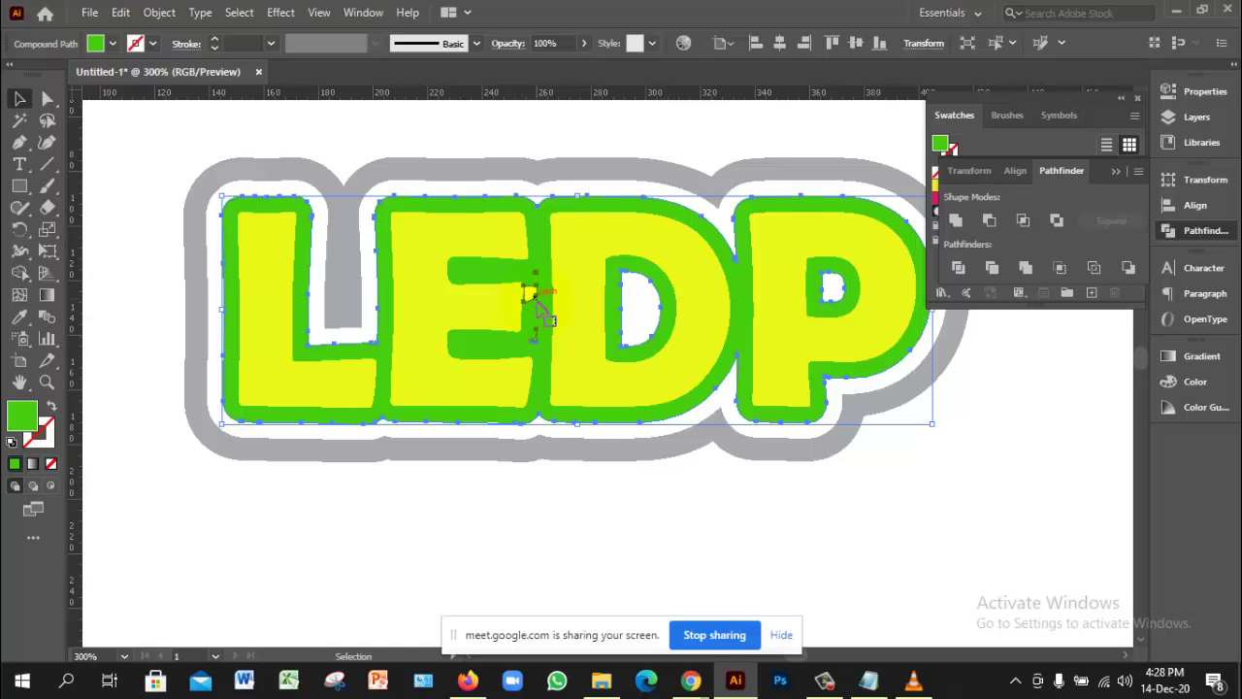
ctrl+click(548, 339)
ctrl+click(602, 372)
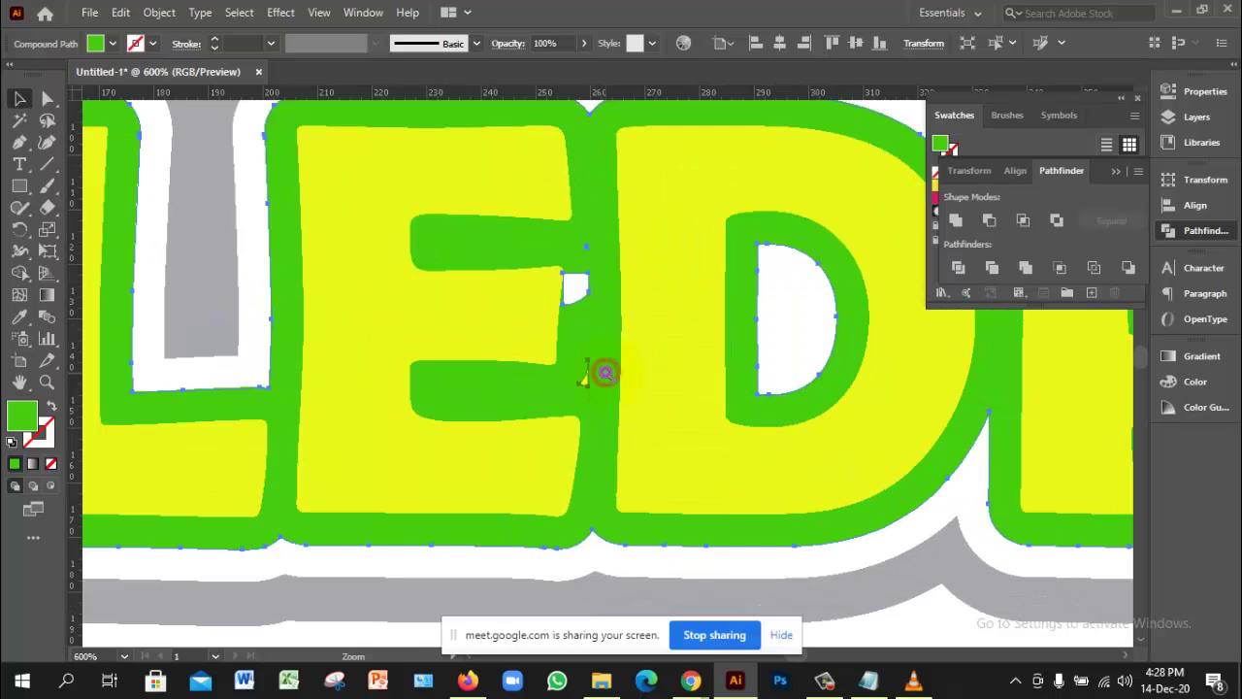
ctrl+alt+click(610, 369)
ctrl+alt+click(611, 369)
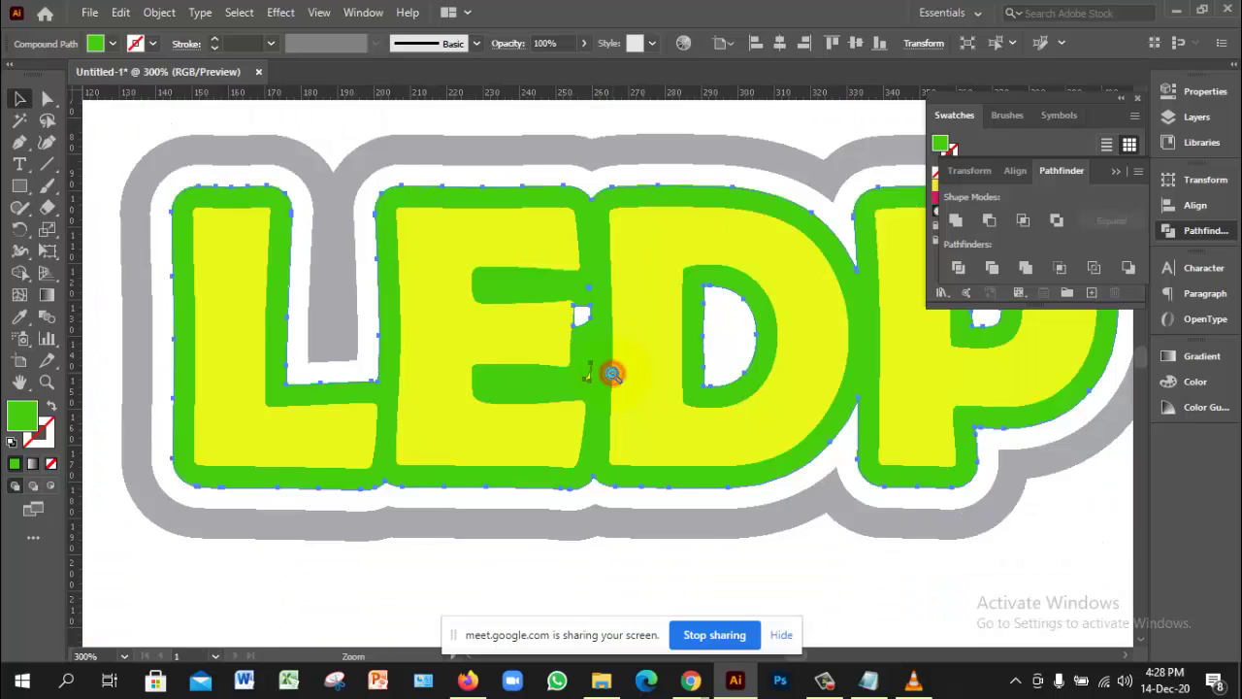
ctrl+click(632, 376)
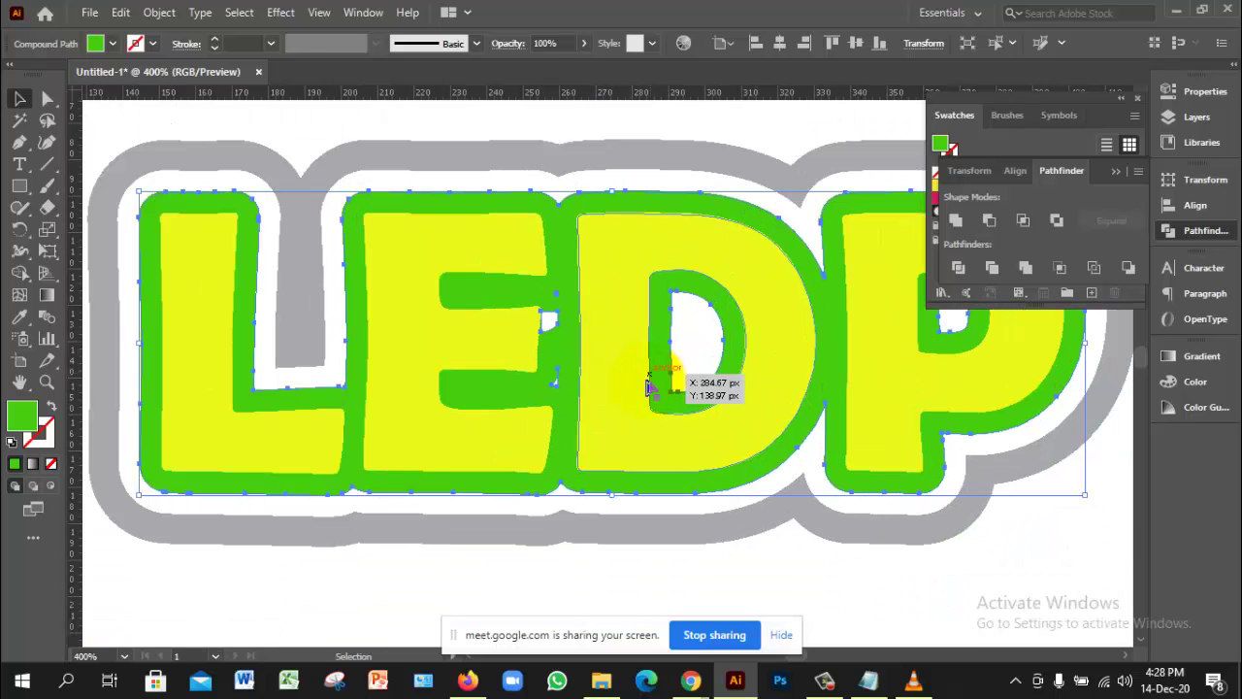
ctrl+alt+click(636, 402)
click(1014, 512)
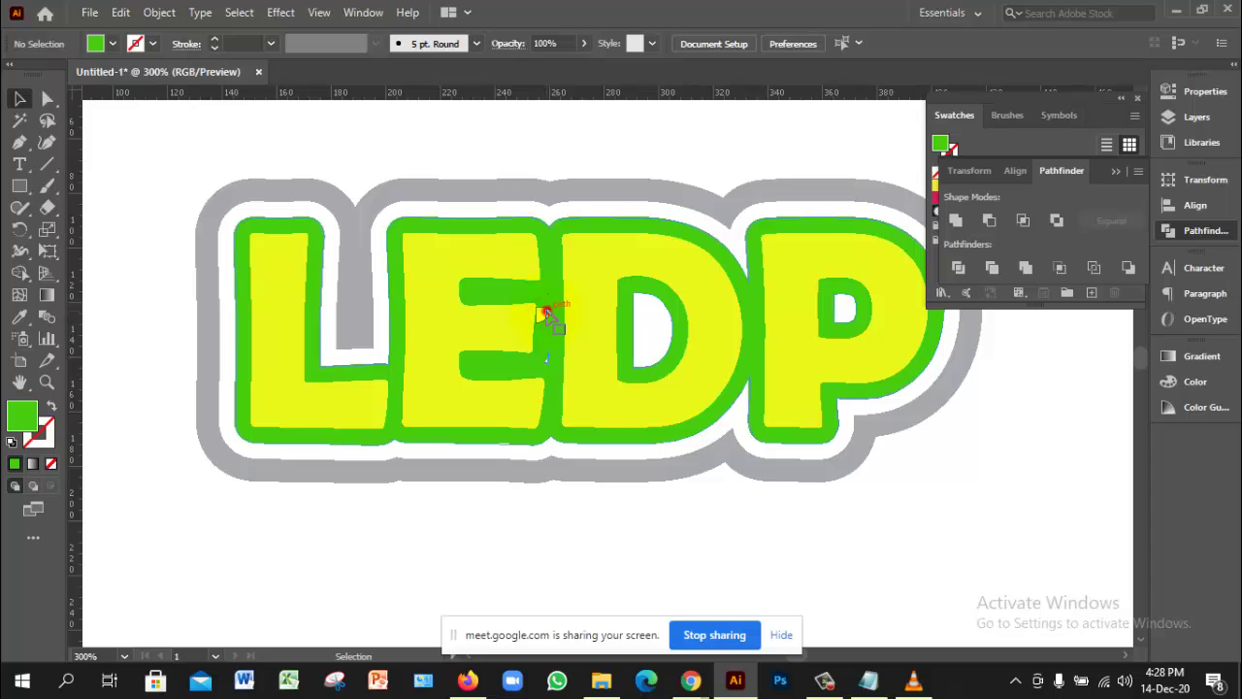
Step: Delete the squarish white hole in the green outline beside the E's middle arm using Direct Selection
click(546, 312)
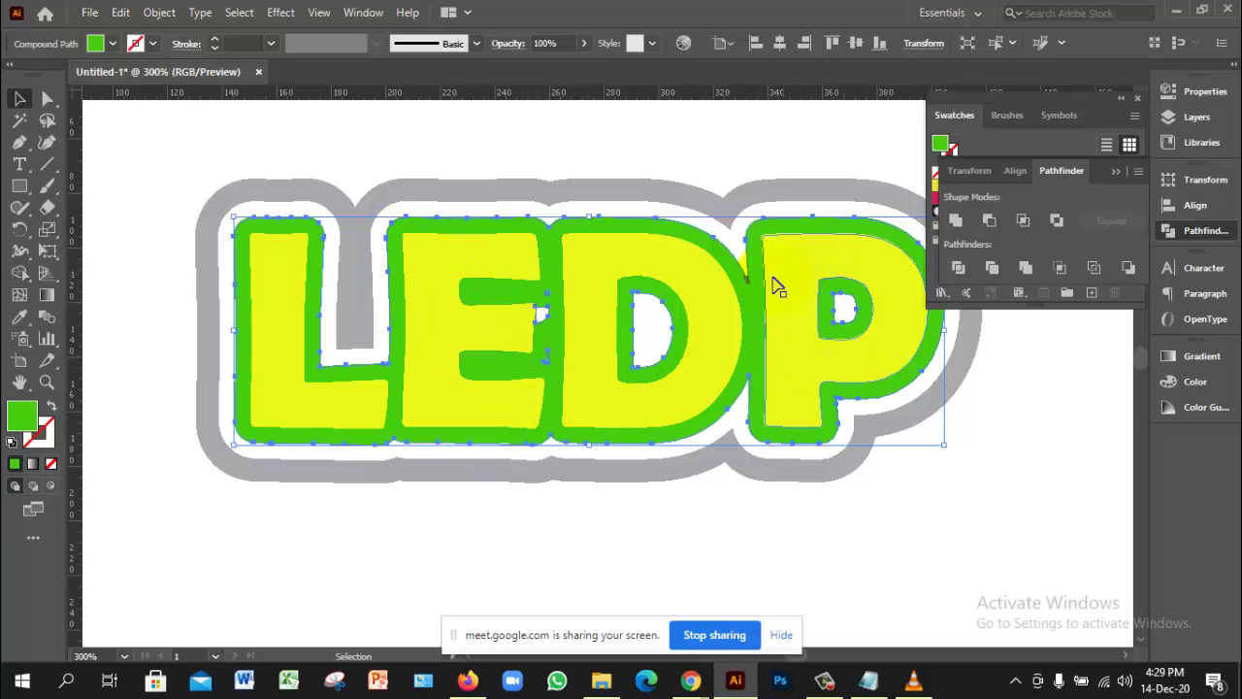
key(ctrl+space)
click(548, 347)
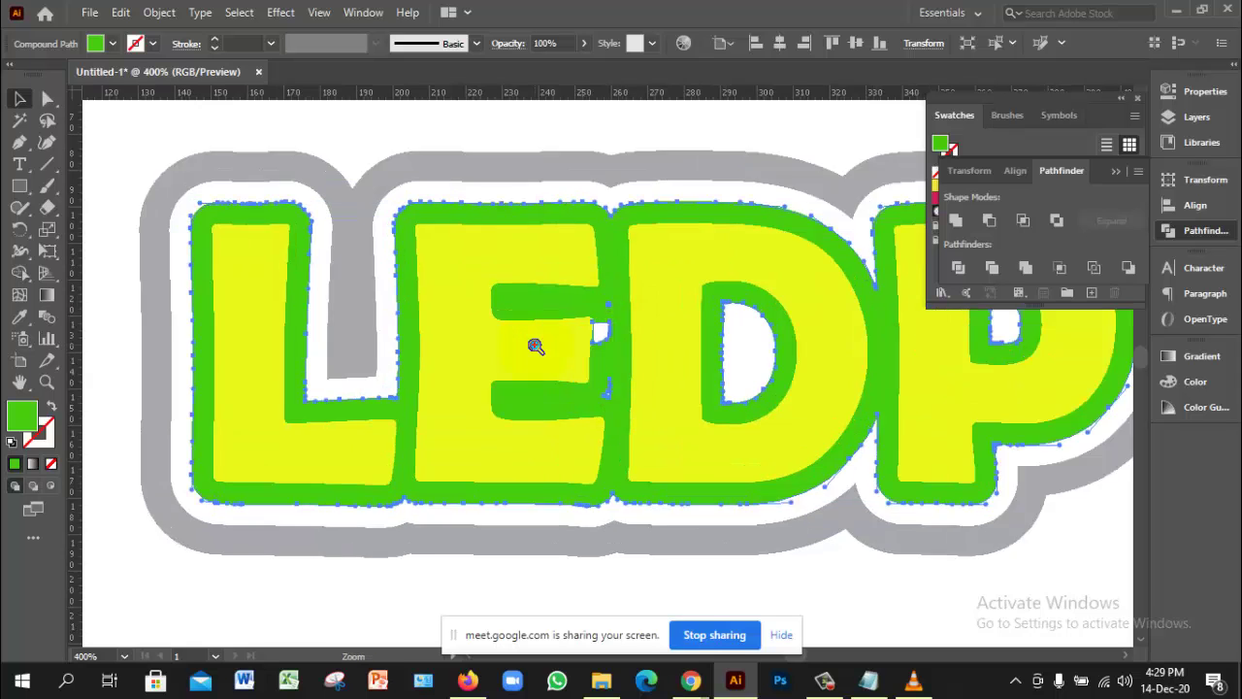
click(534, 343)
click(616, 391)
click(742, 393)
click(743, 392)
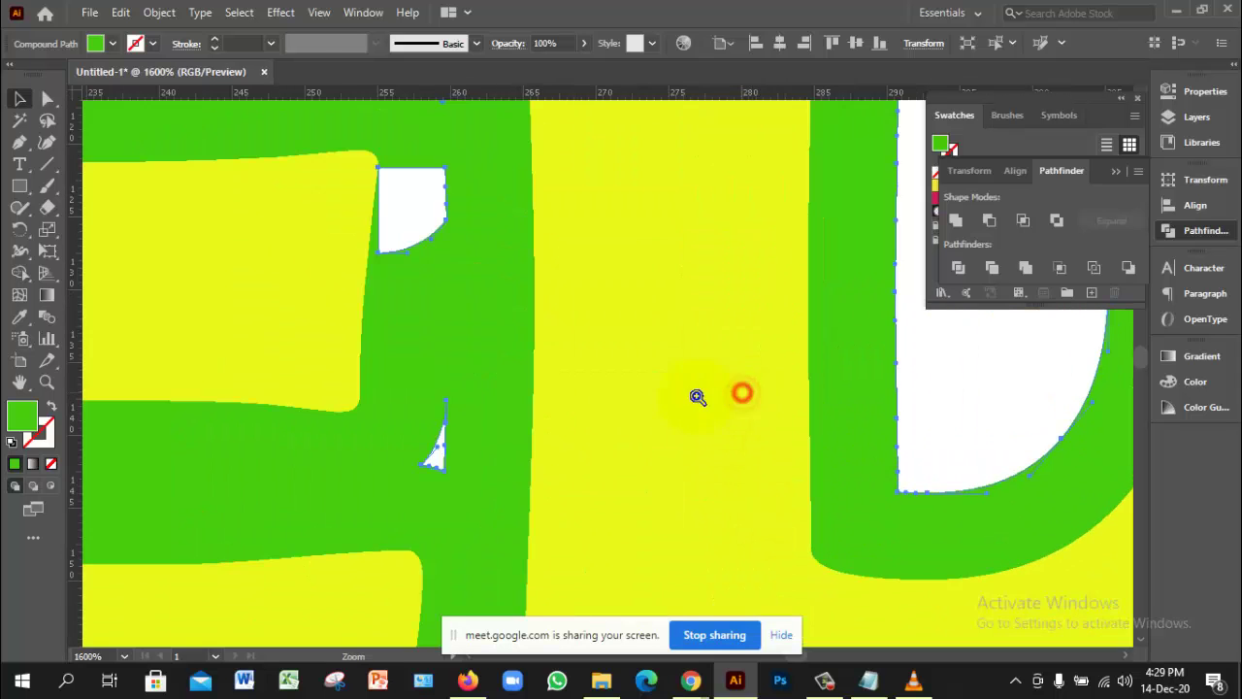
drag(460, 363, 502, 378)
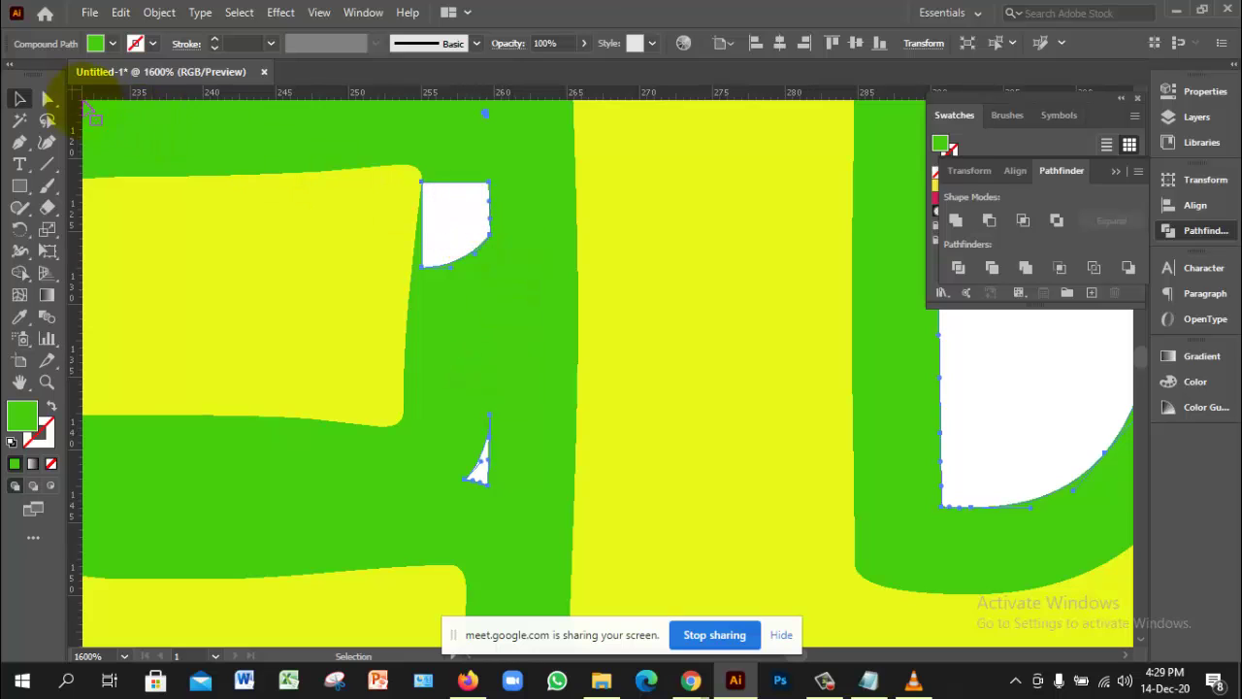
click(48, 98)
click(540, 284)
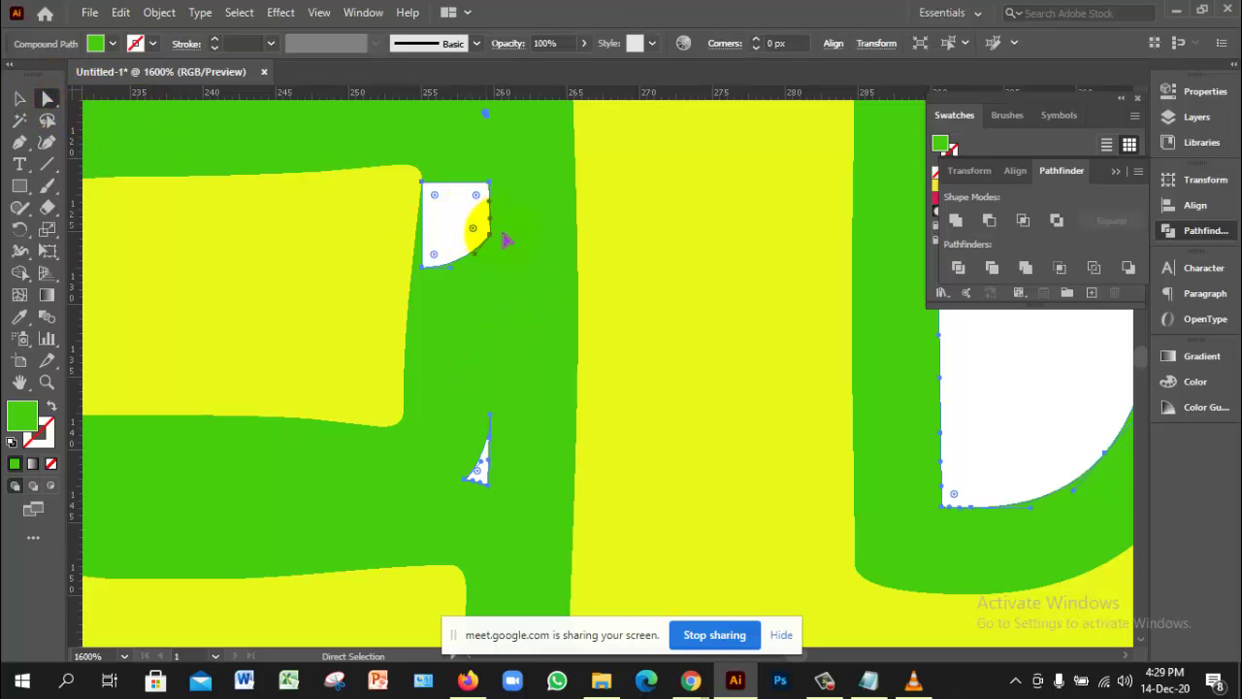
drag(435, 197, 513, 272)
key(ctrl+z)
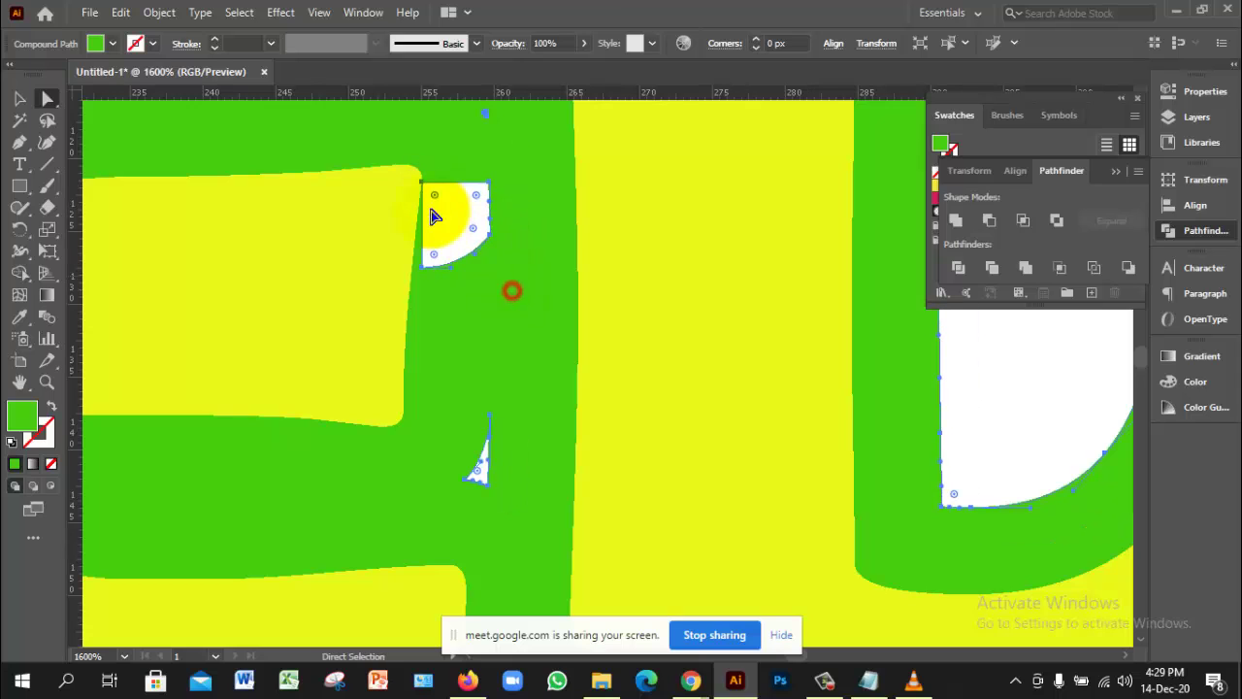
click(424, 184)
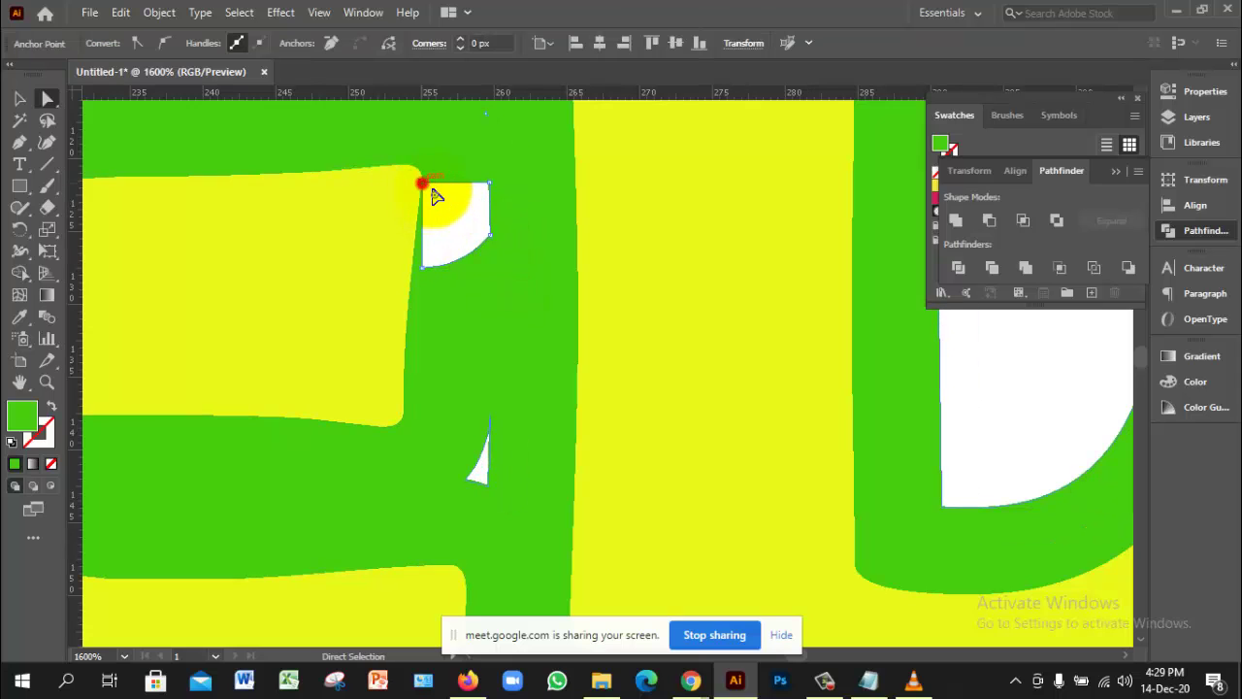
drag(432, 191, 506, 258)
key(Delete)
key(Delete)
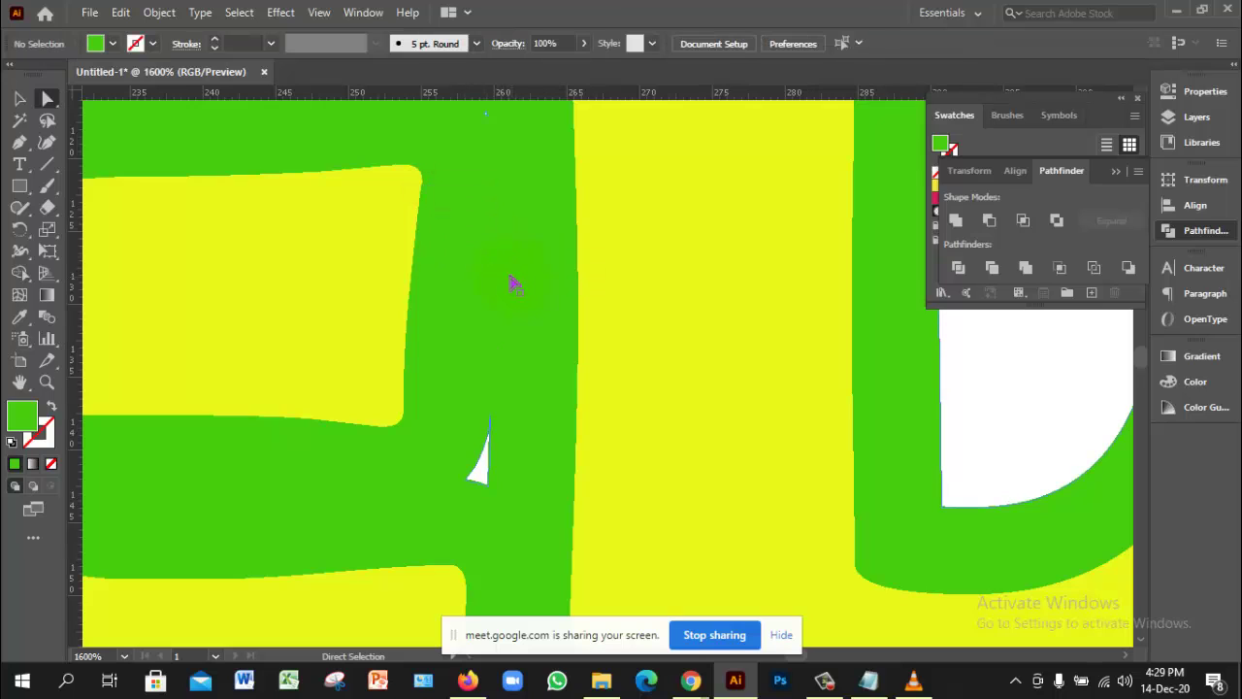
Step: Delete the small white triangular hole in the green outline between the lower part of the E and the D
scroll(511, 371, down, 2)
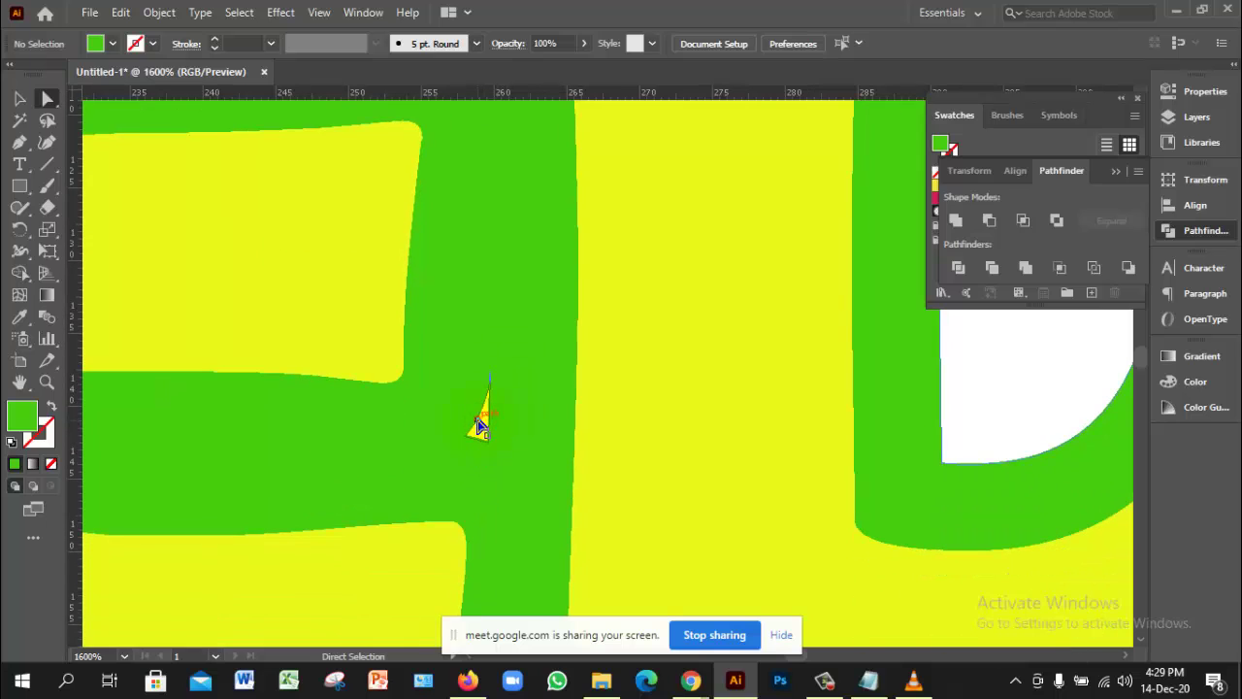
click(479, 425)
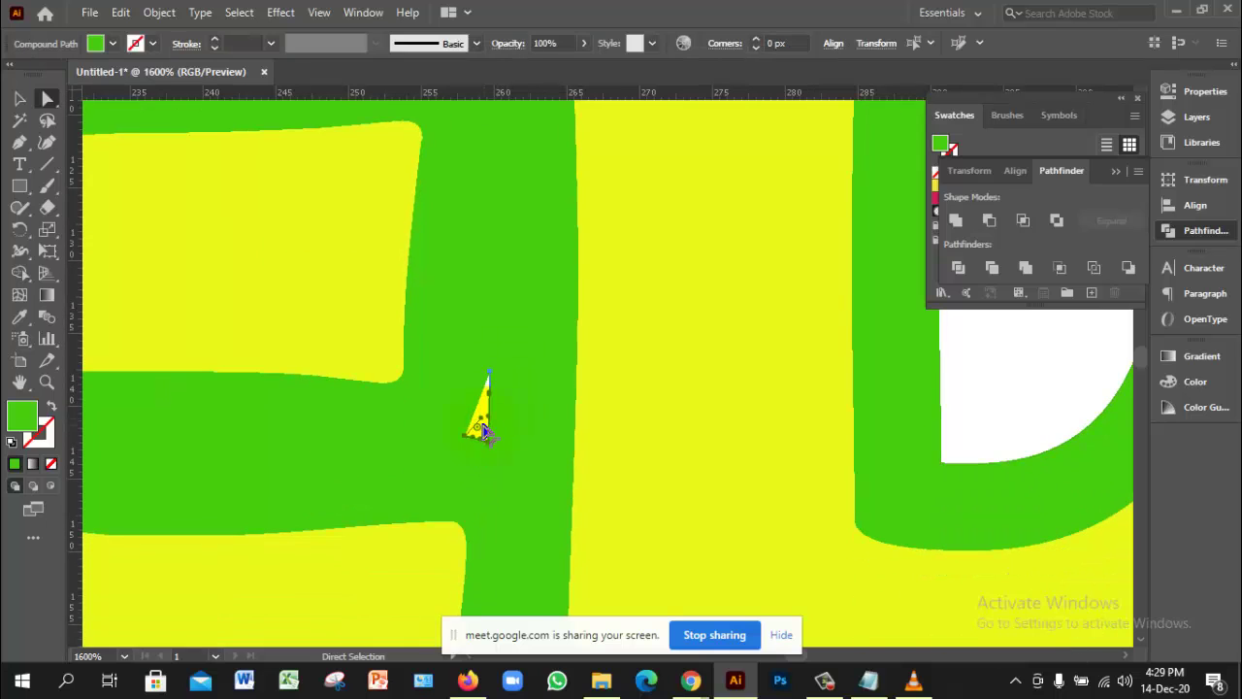
key(Delete)
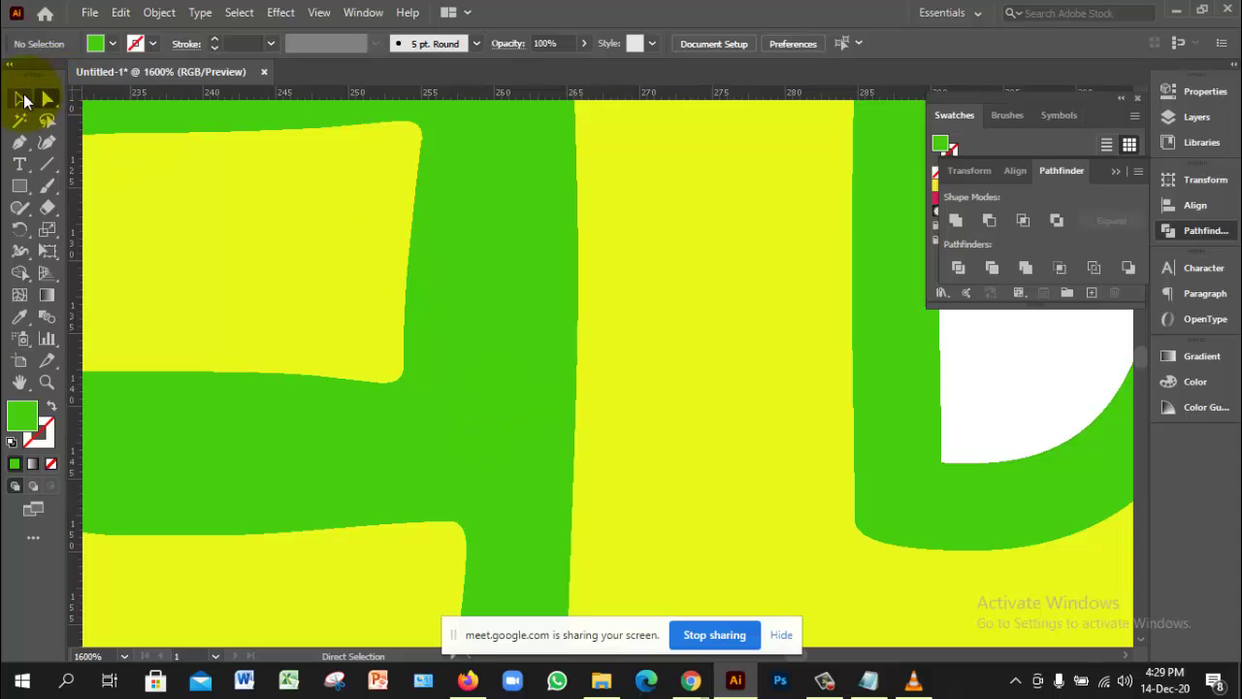
click(19, 98)
key(ctrl+space)
ctrl+alt+click(598, 361)
ctrl+alt+click(629, 352)
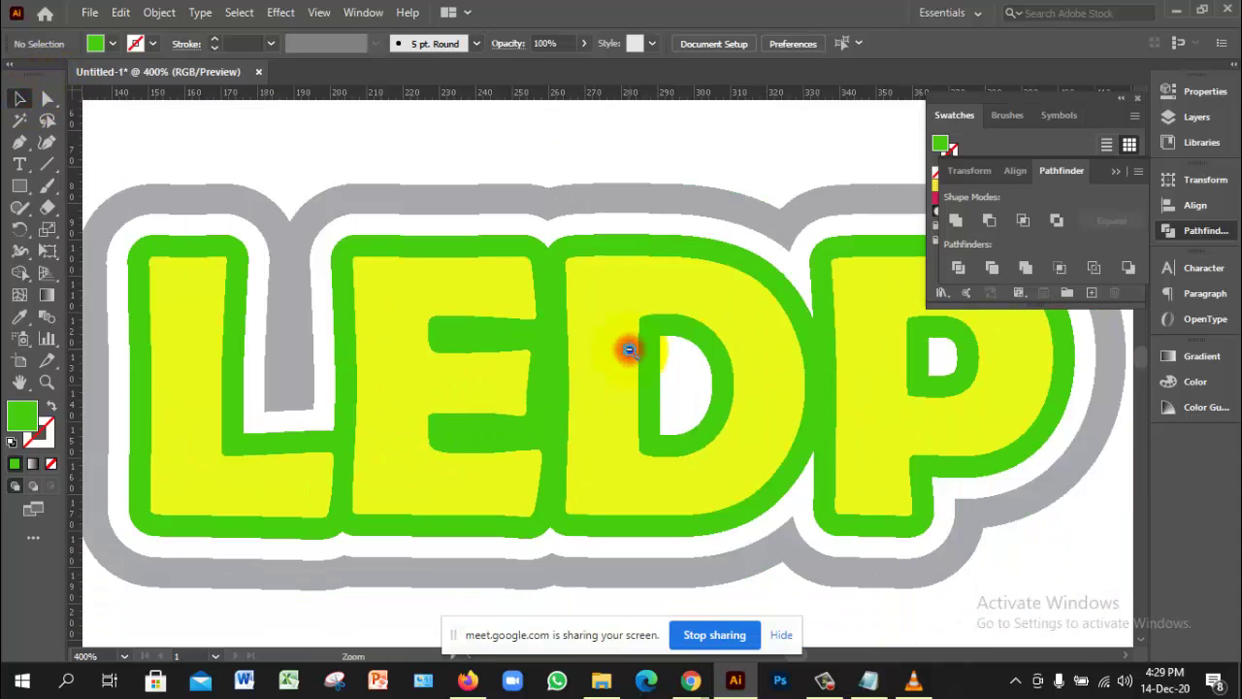
ctrl+alt+click(628, 349)
Step: Check the grey, green and yellow layer paths in Outline view by selecting each, then return to Preview
key(ctrl+y)
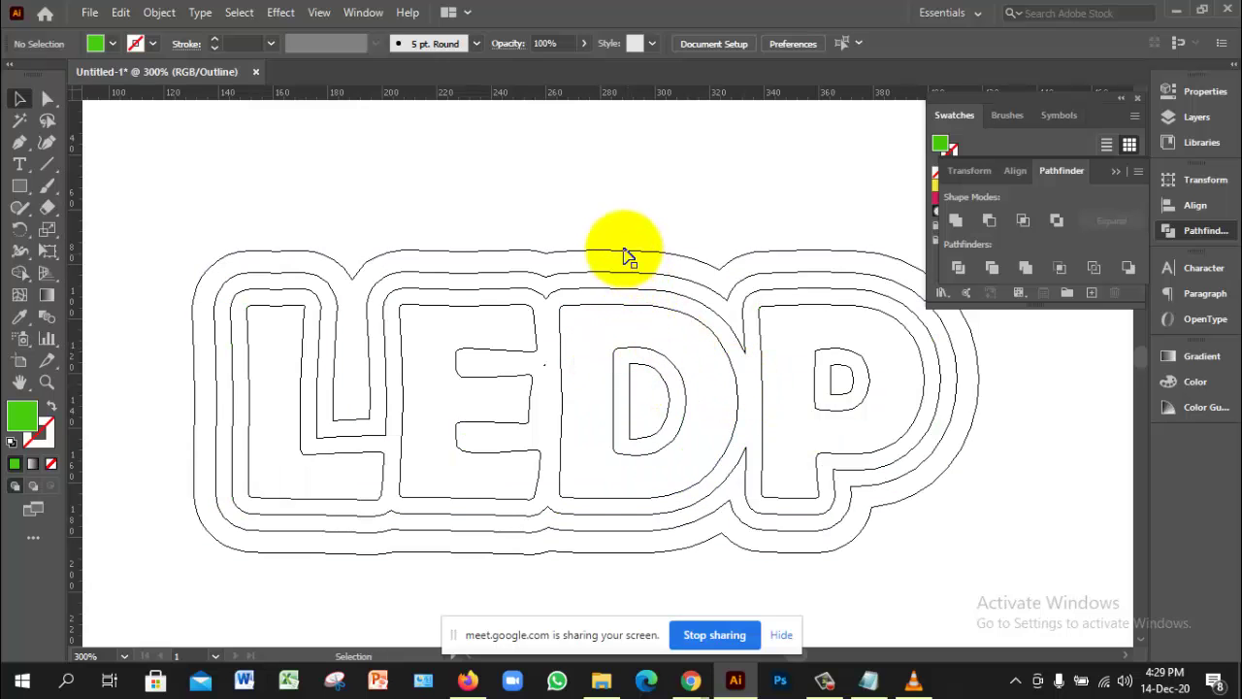
click(626, 250)
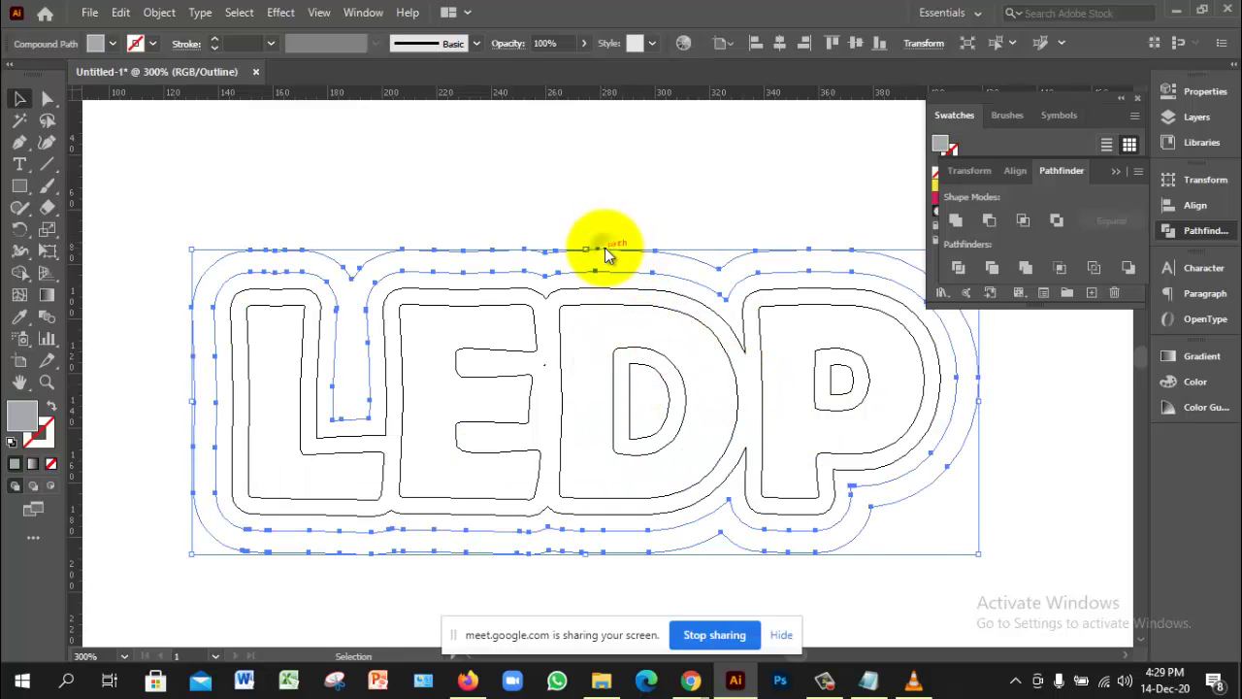
right_click(605, 247)
click(613, 192)
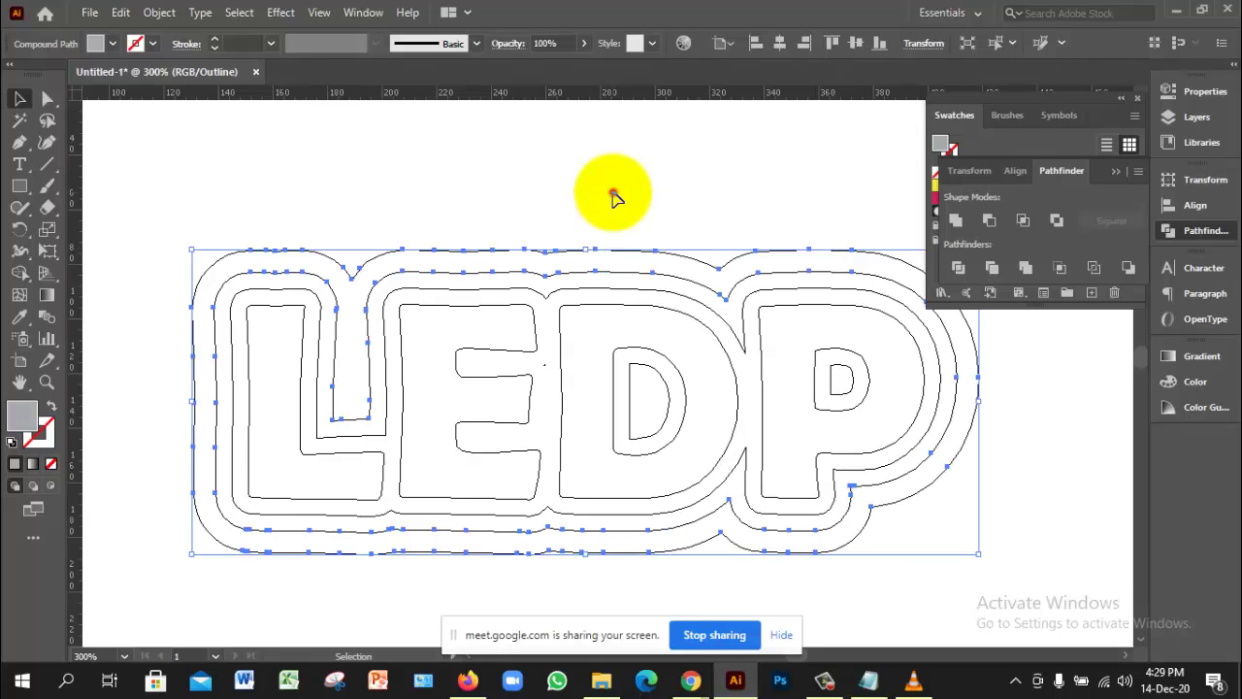
click(554, 272)
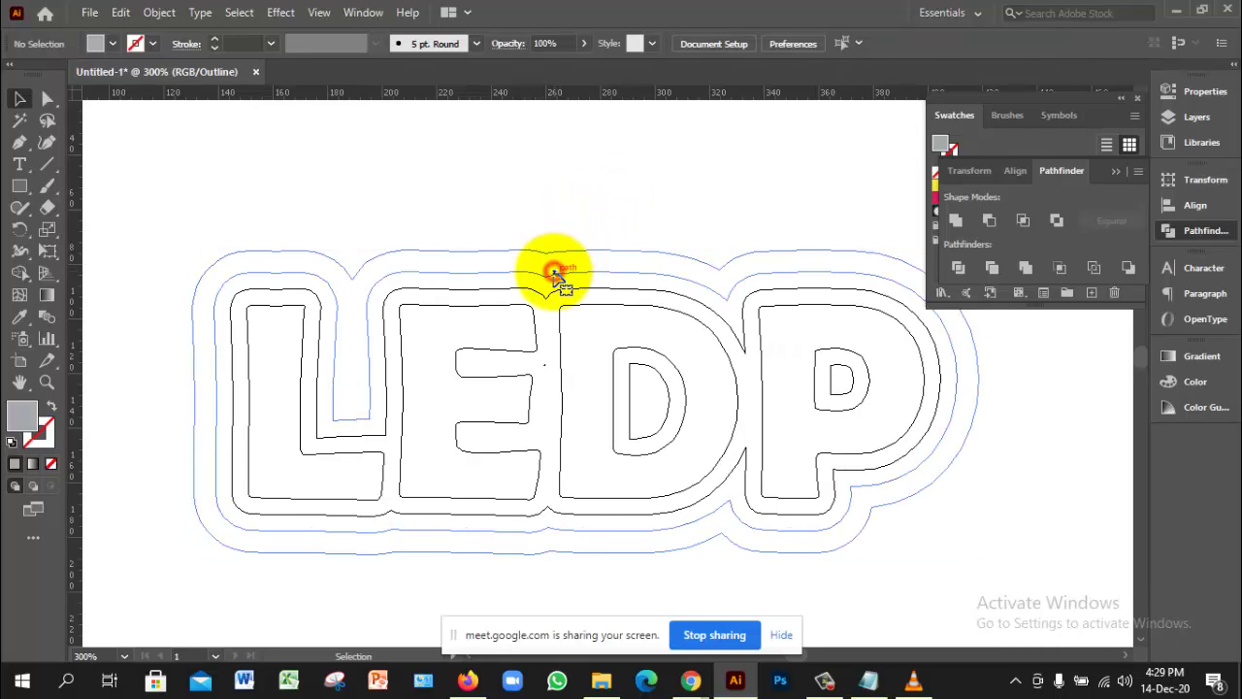
click(391, 432)
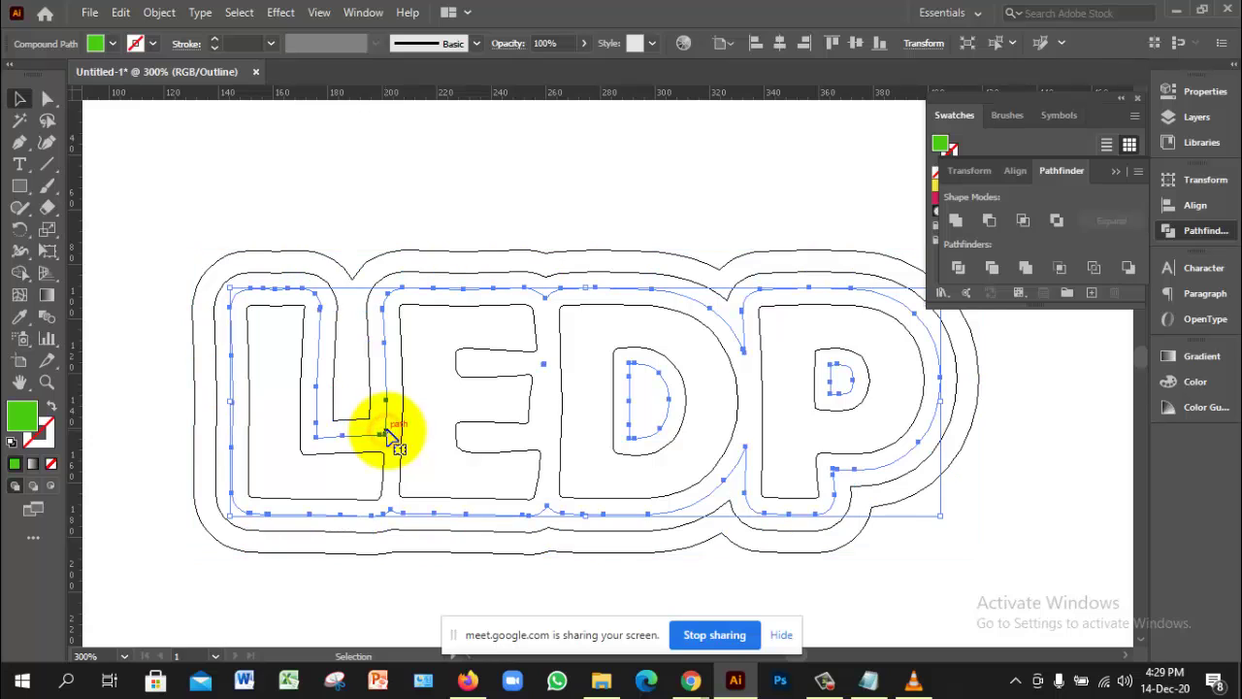
click(408, 437)
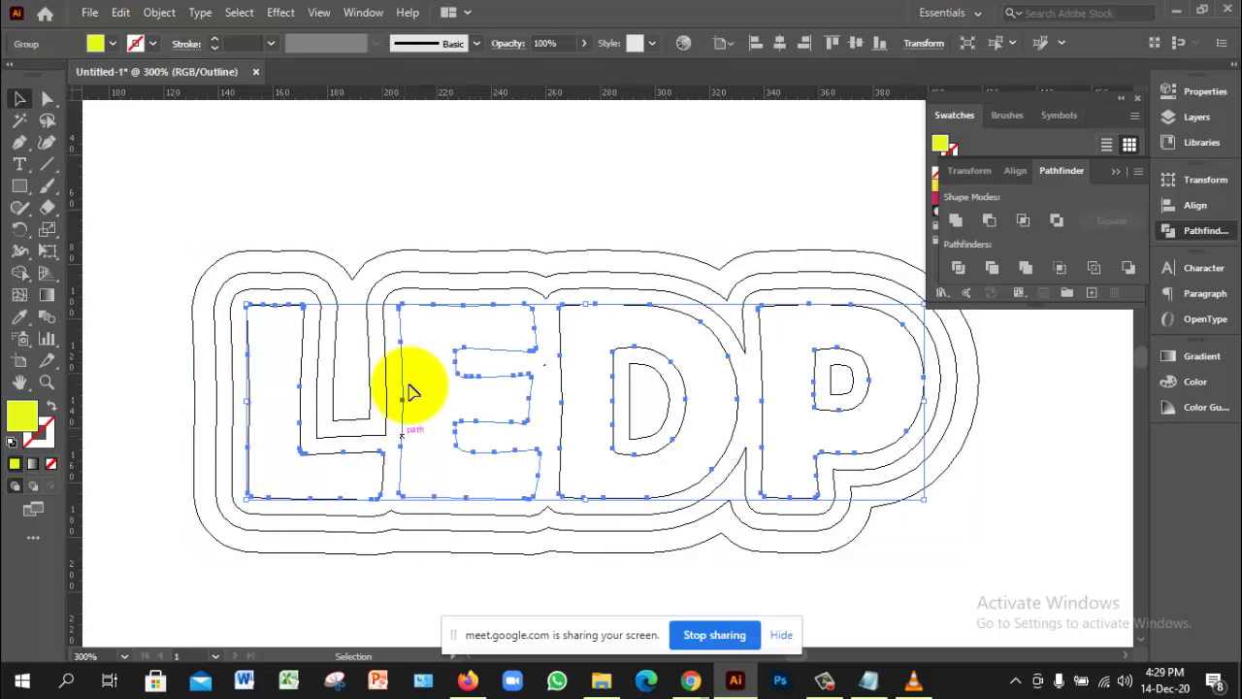
click(414, 197)
key(ctrl+y)
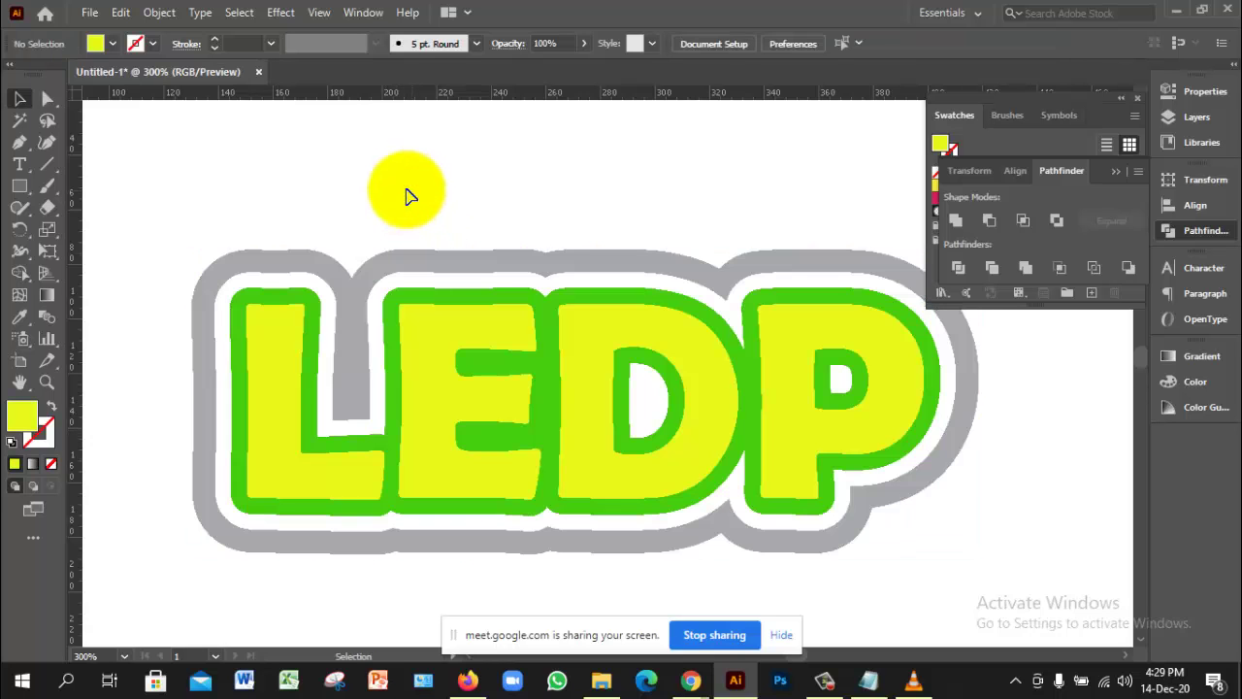
Step: Select the grey border, green outline and yellow letters in turn to check each layer in Preview
click(407, 263)
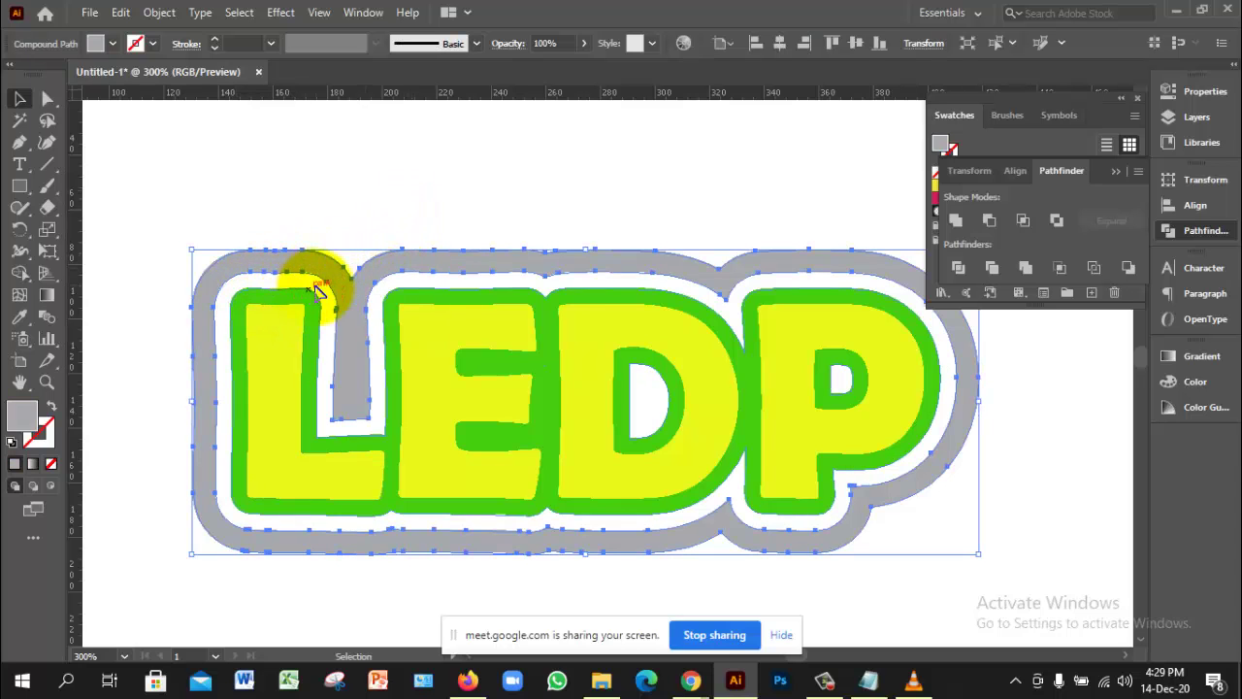
click(316, 366)
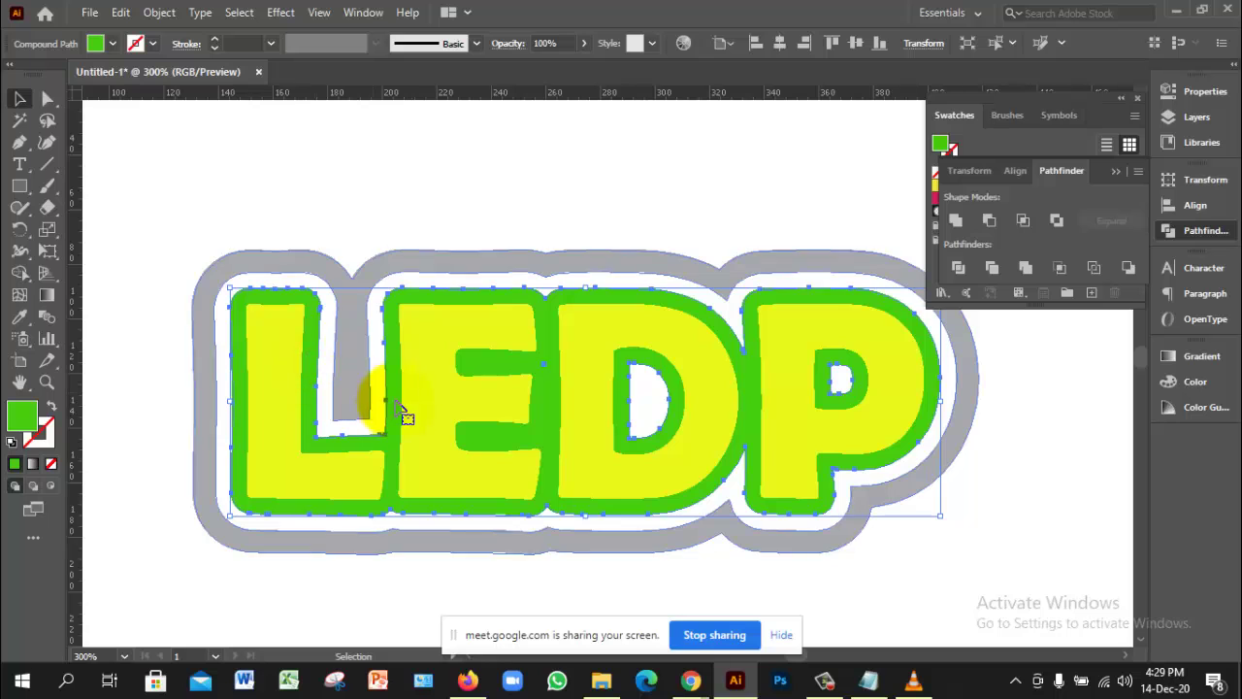
click(415, 411)
click(351, 413)
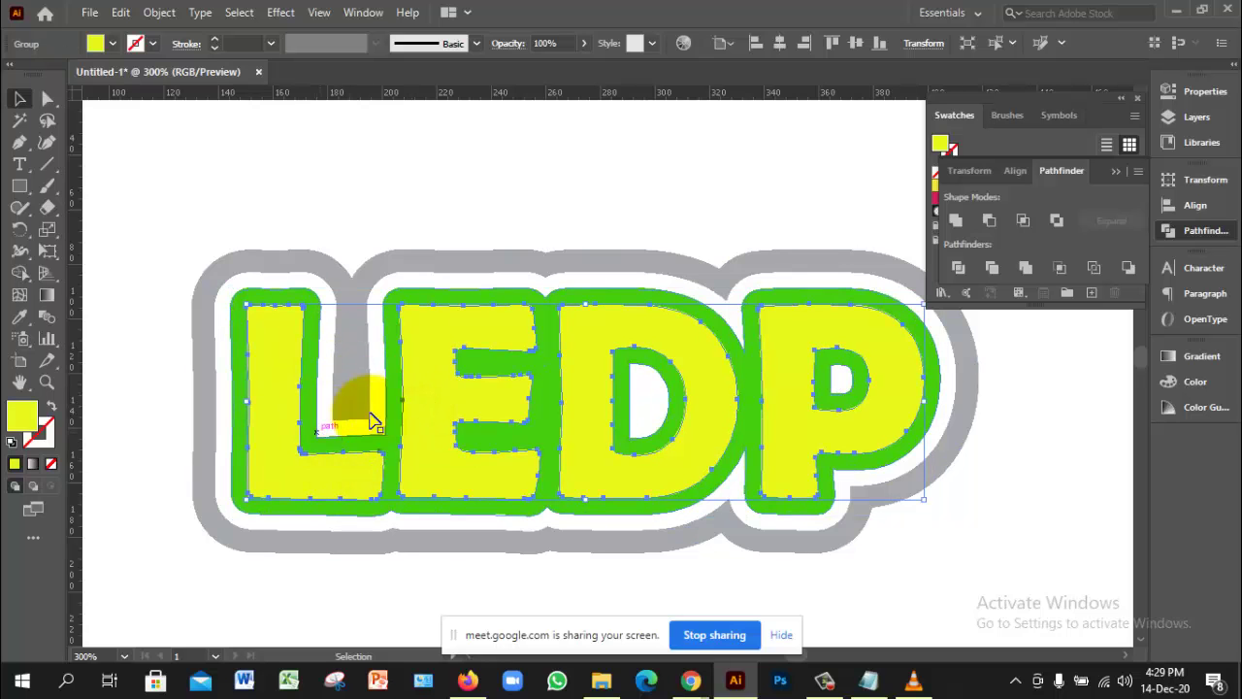
Step: Review the whole LEDP lettering at different magnifications, checking the yellow letter group, and leave everything deselected
click(892, 505)
click(1018, 518)
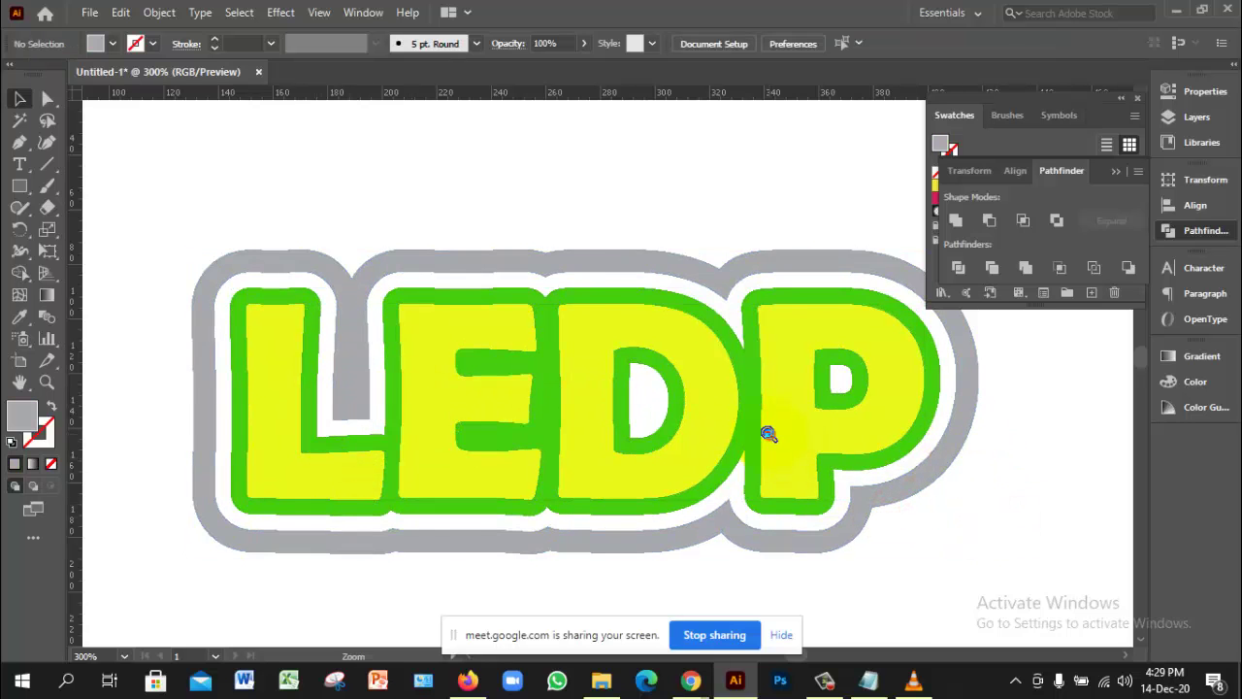
scroll(611, 375, down, 2)
scroll(452, 340, up, 1)
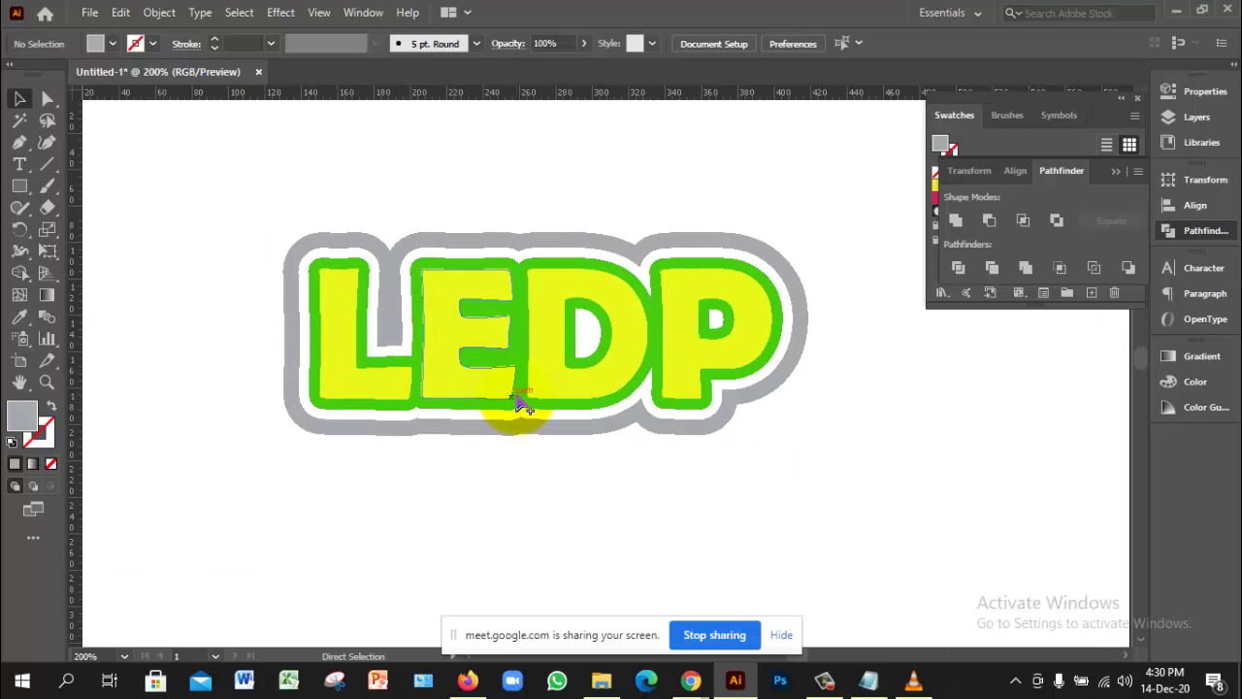
scroll(525, 302, down, 1)
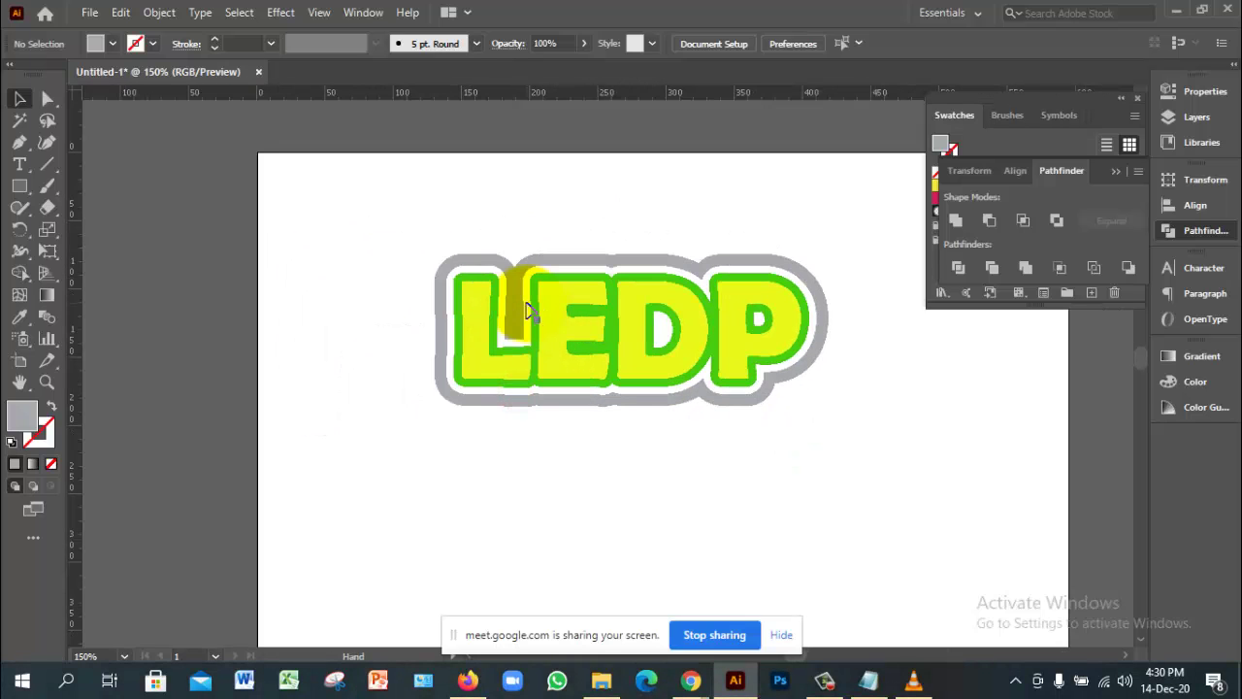
scroll(610, 286, up, 1)
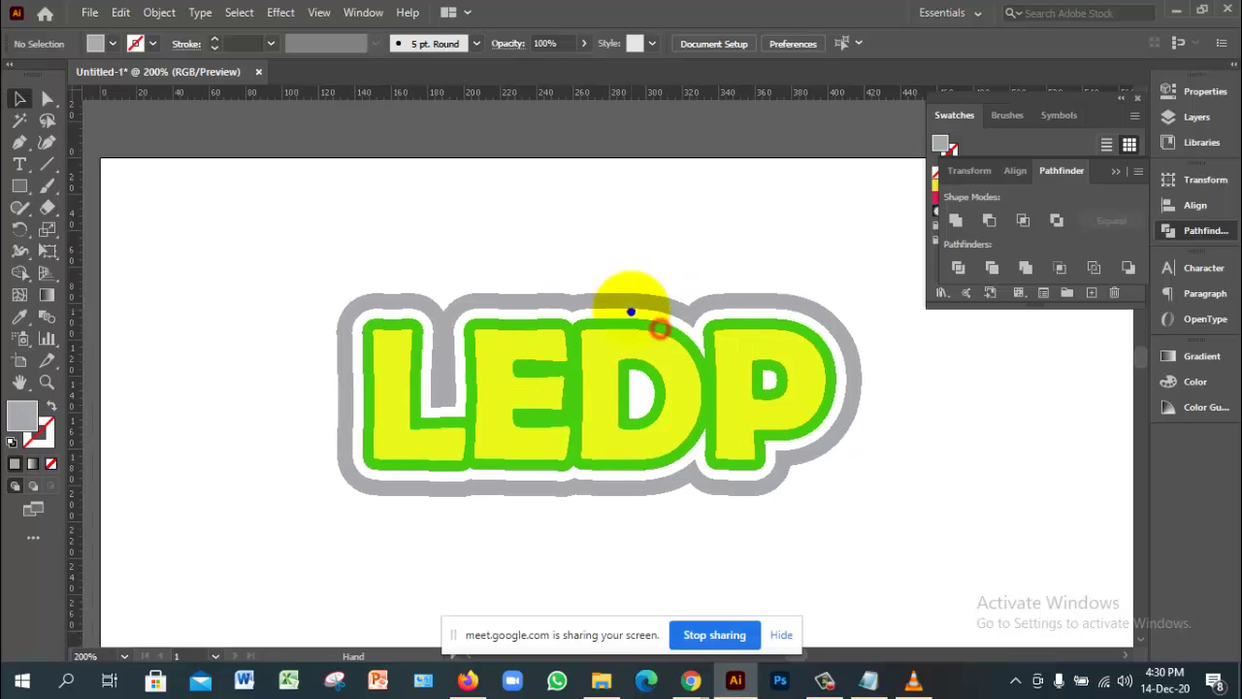
click(807, 403)
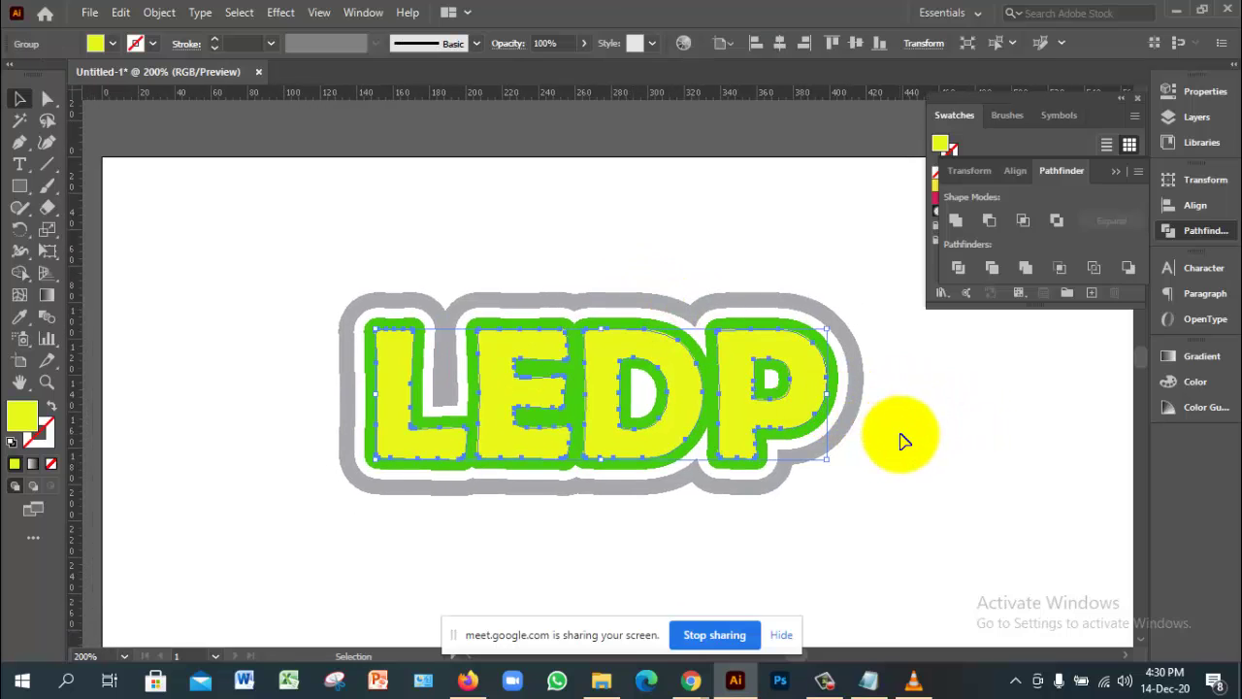
click(1065, 473)
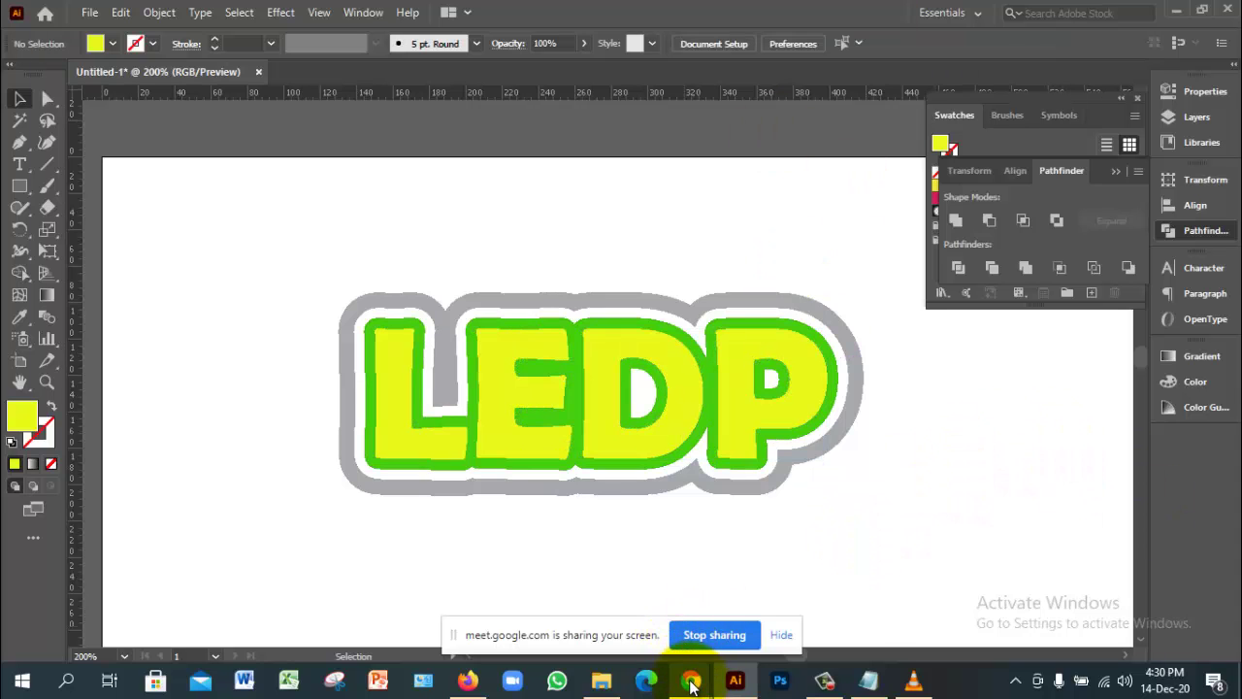
Step: Switch to Chrome and open a new blank tab, closing the surplus blank tabs
mouse_move(690, 679)
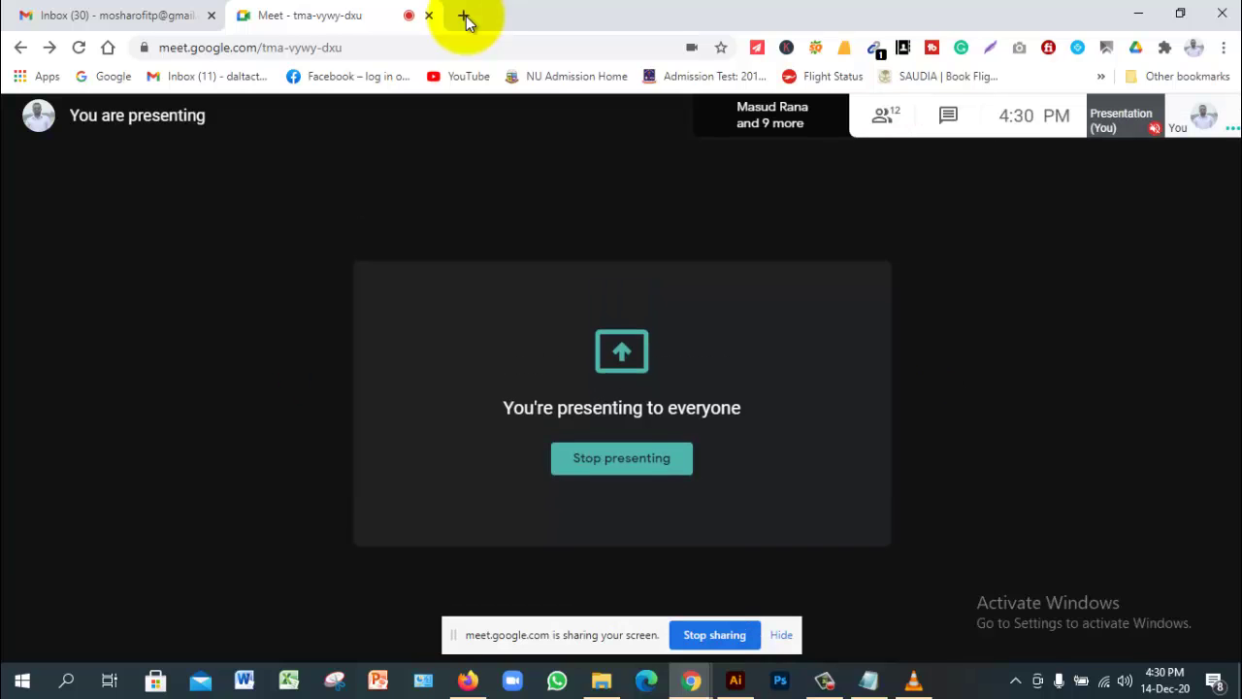
click(466, 18)
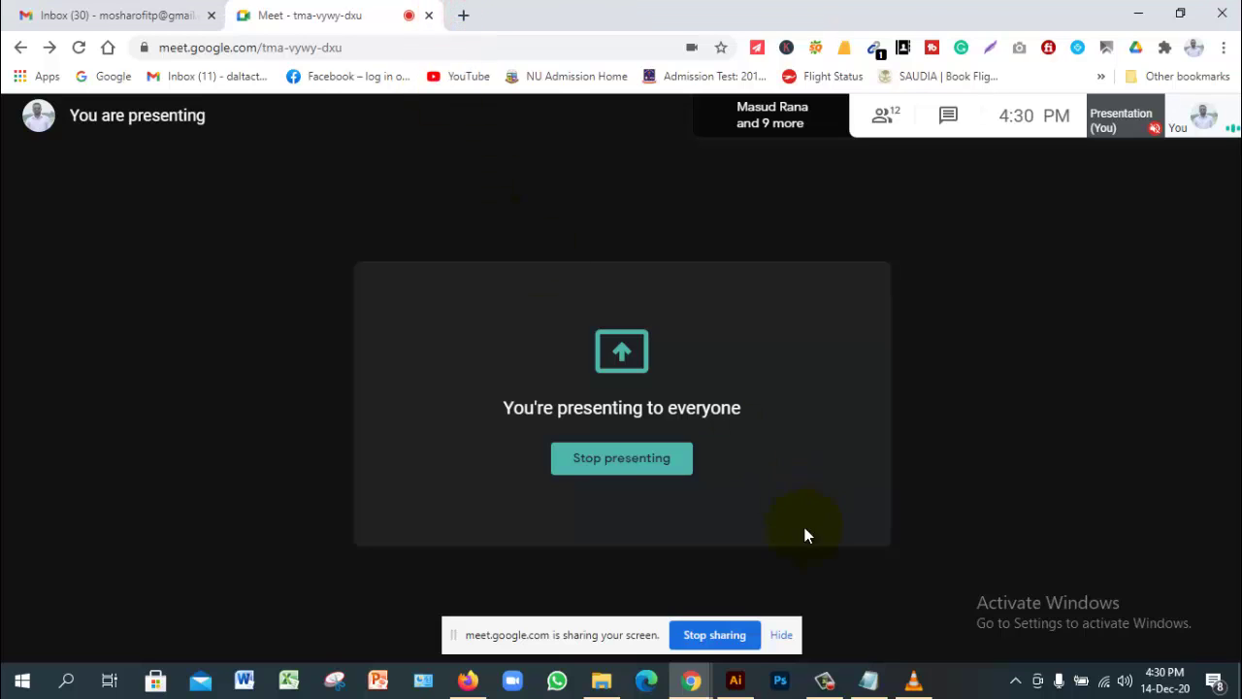
click(825, 683)
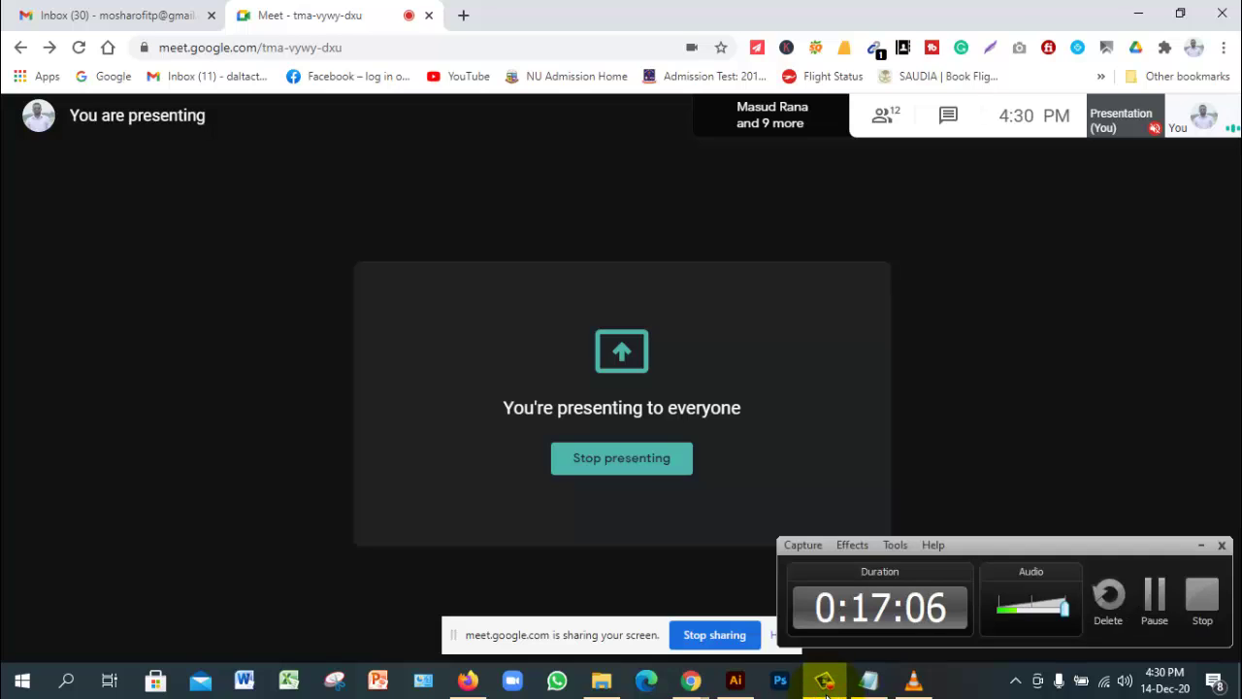
click(825, 682)
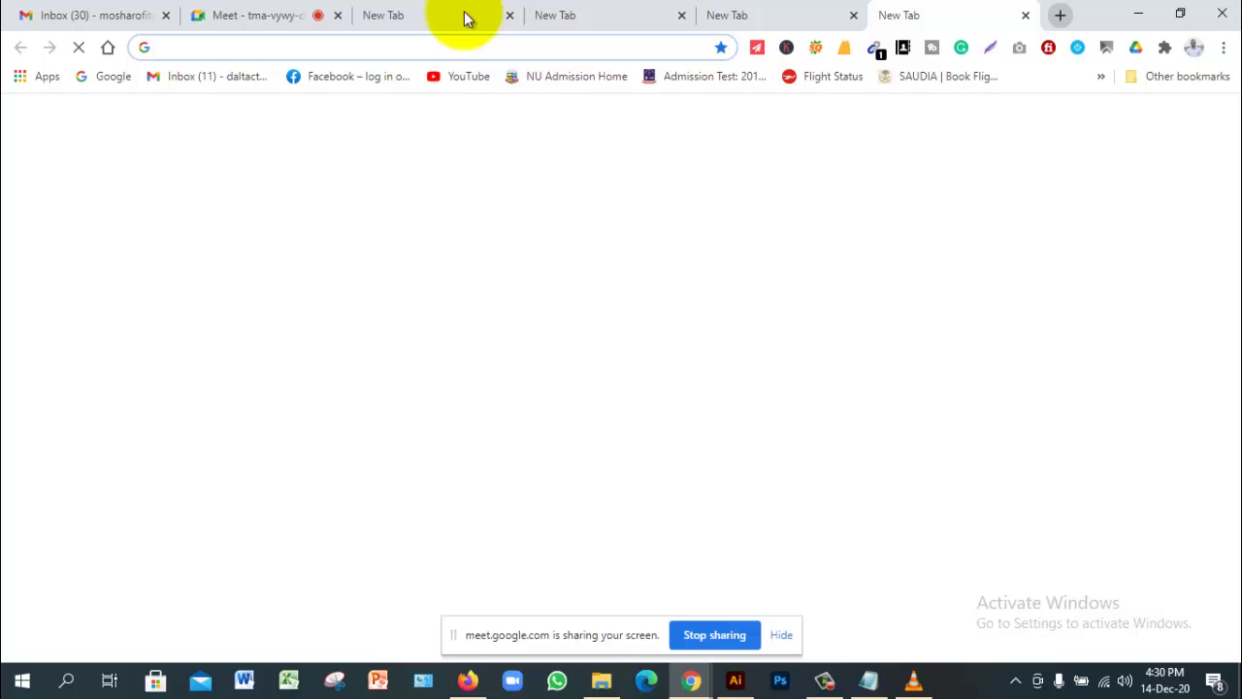
click(1025, 17)
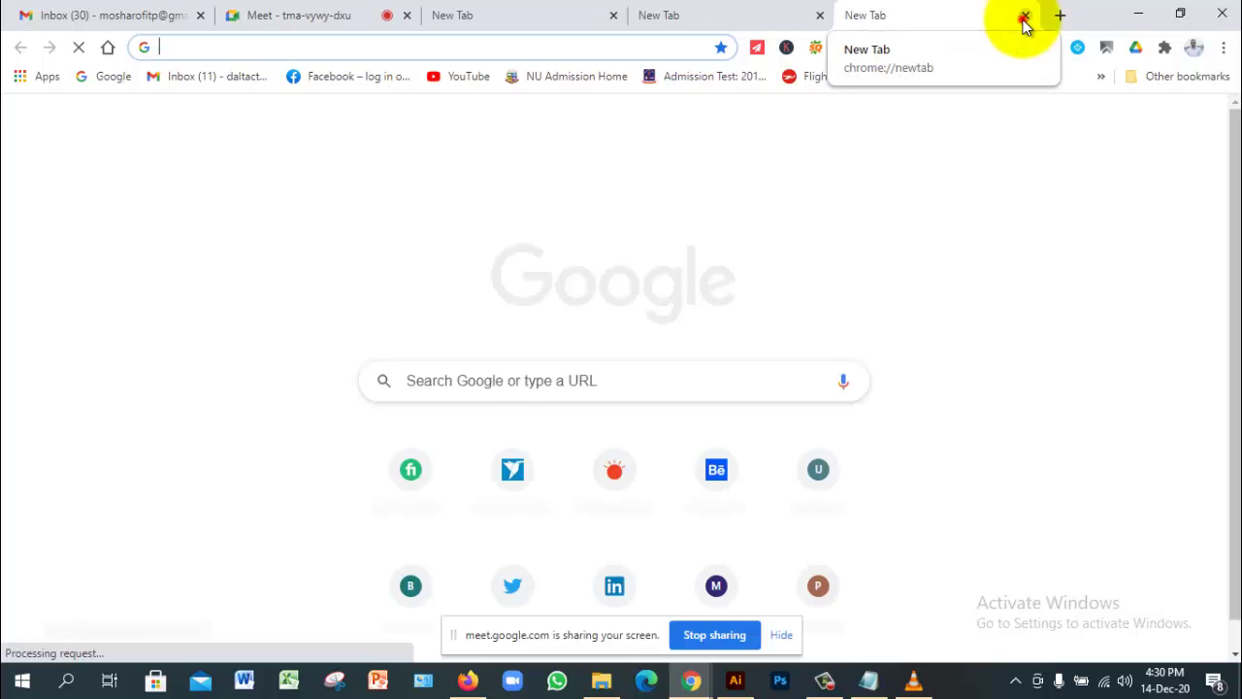
click(1024, 17)
click(864, 16)
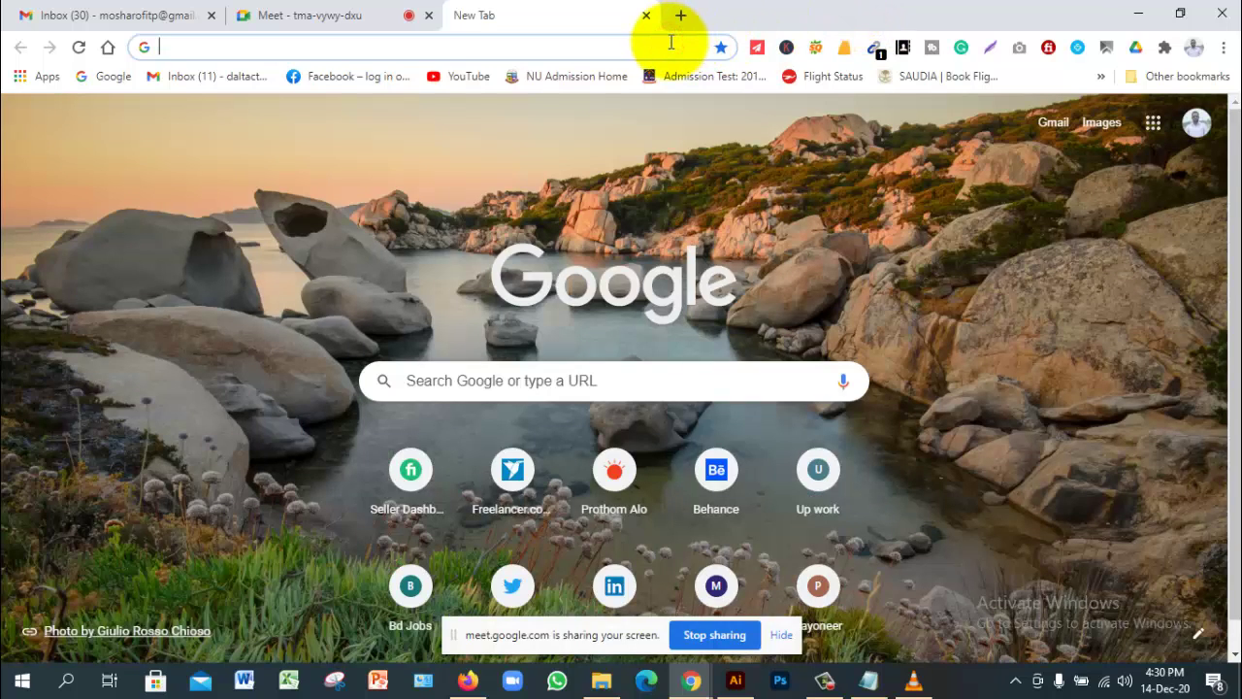
Step: Search Google for "adobe color" and open the Adobe Color color wheel website
text(adobe c)
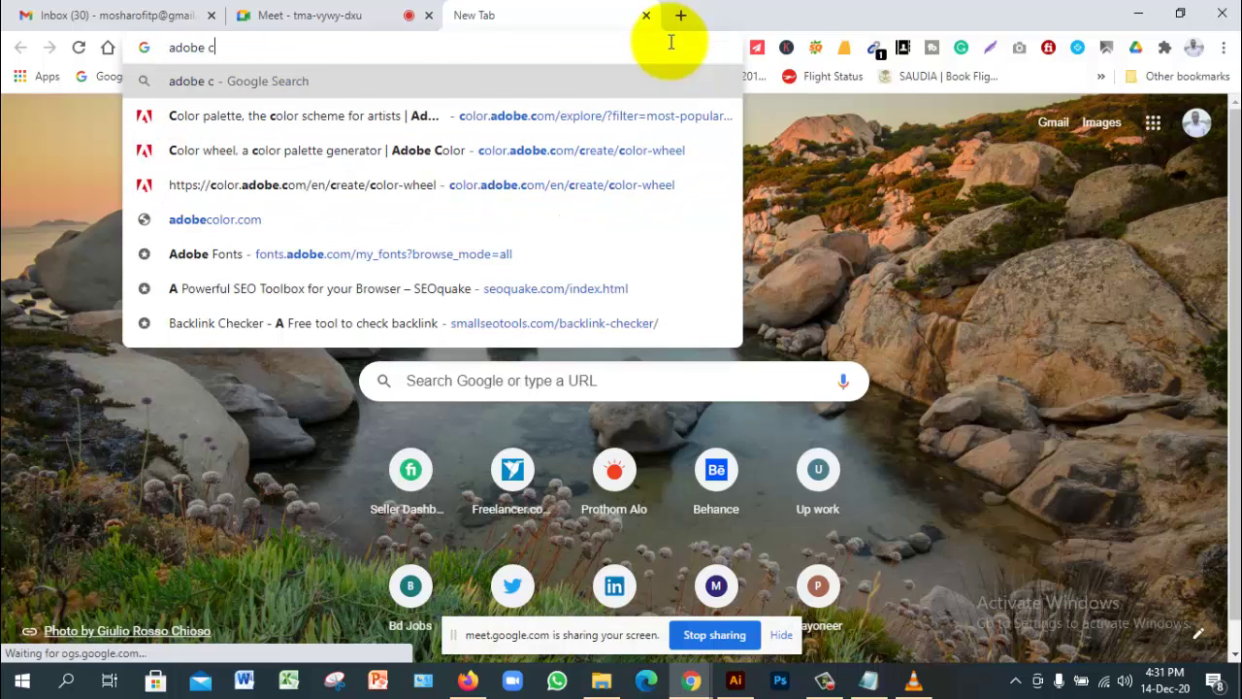
text(olor)
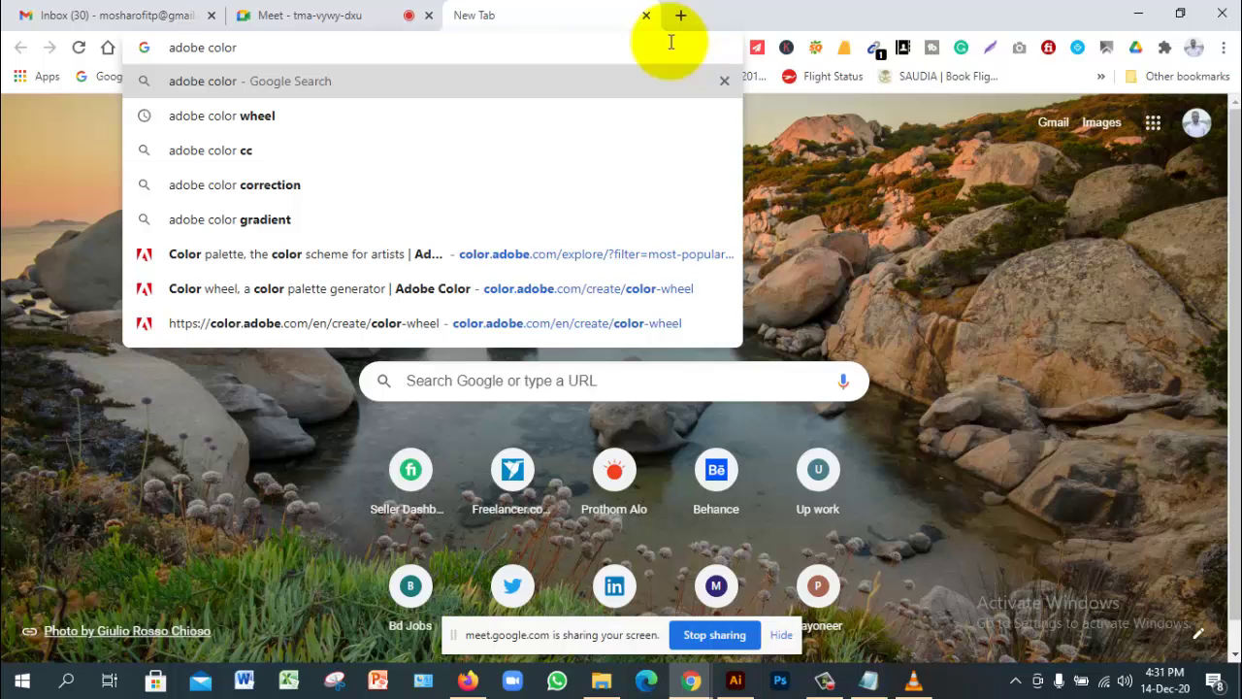
key(Return)
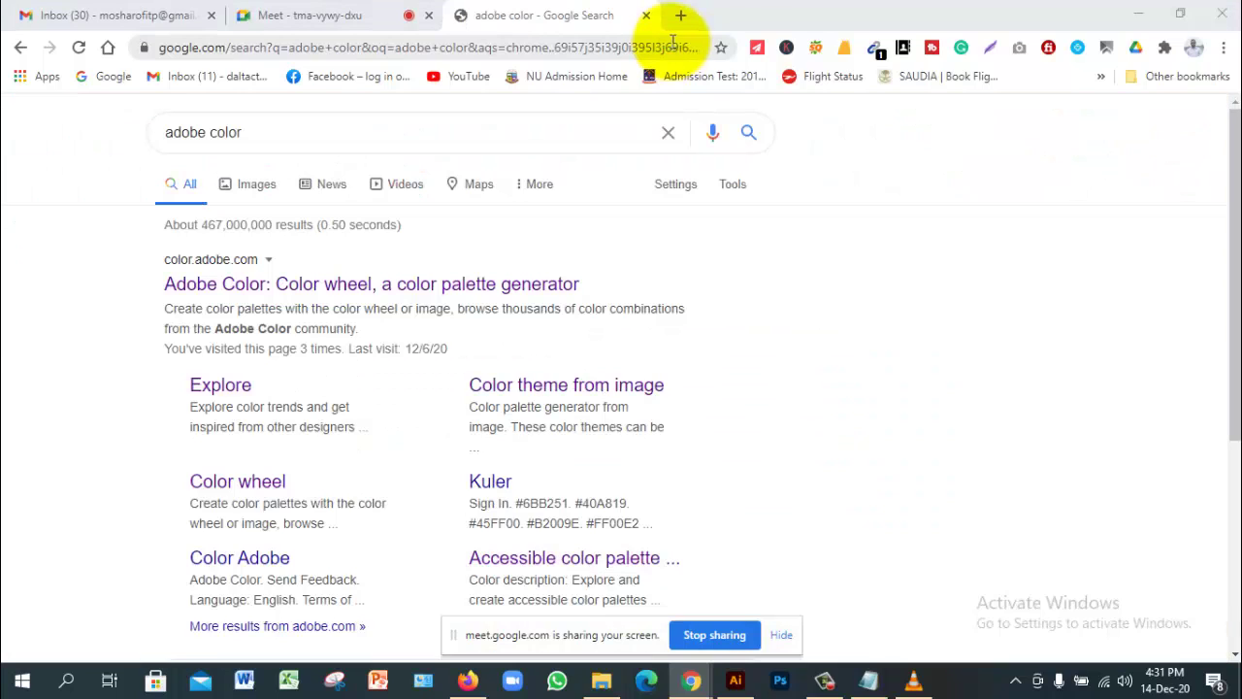
click(438, 290)
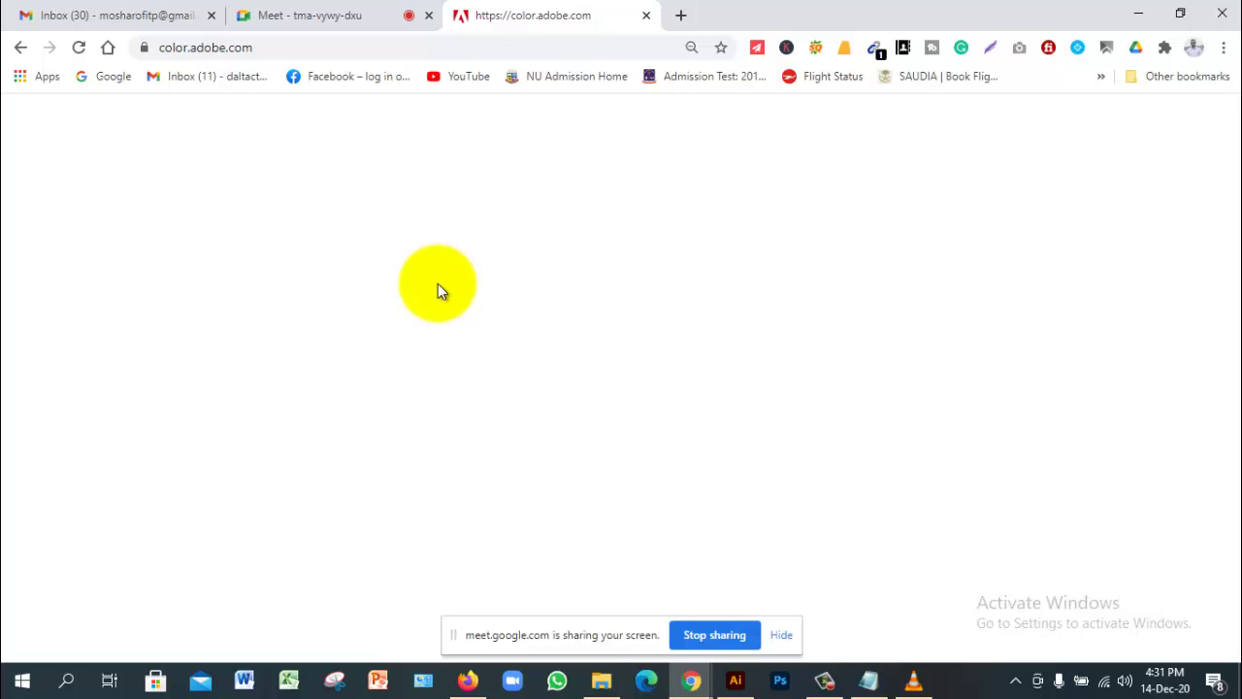
Step: Hide the screen-sharing notice in the Google Meet tab, look through the call's participant list and close it
click(327, 16)
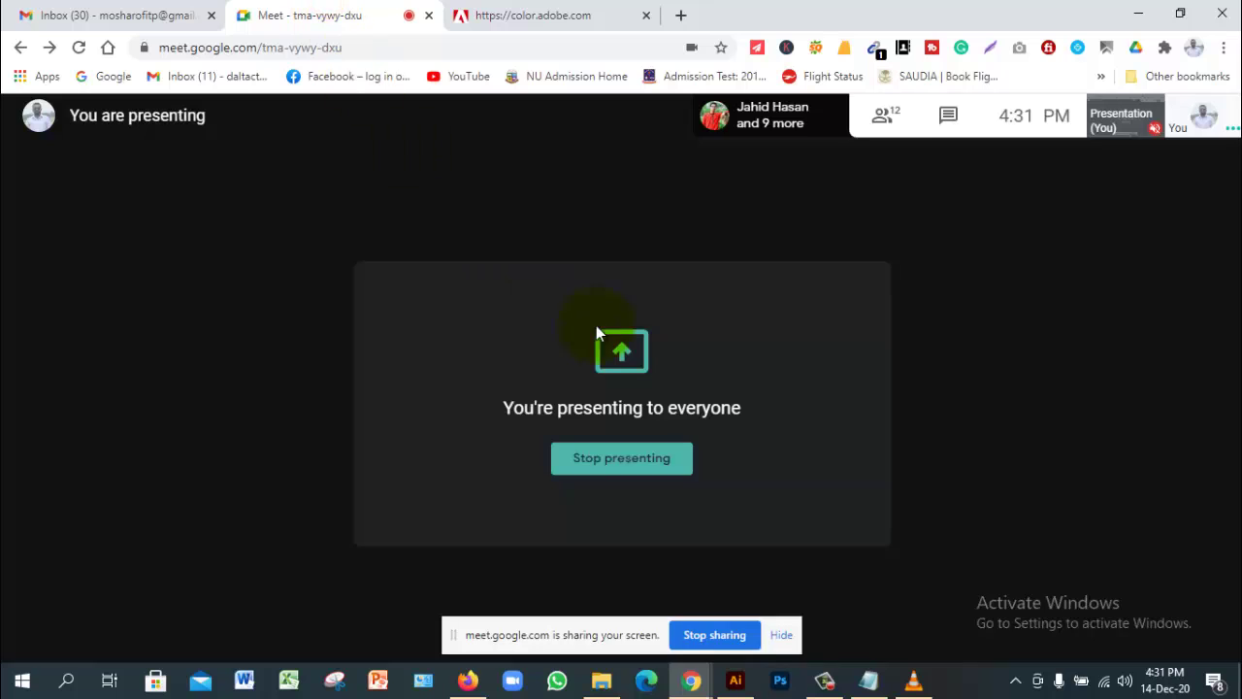
click(971, 457)
click(781, 634)
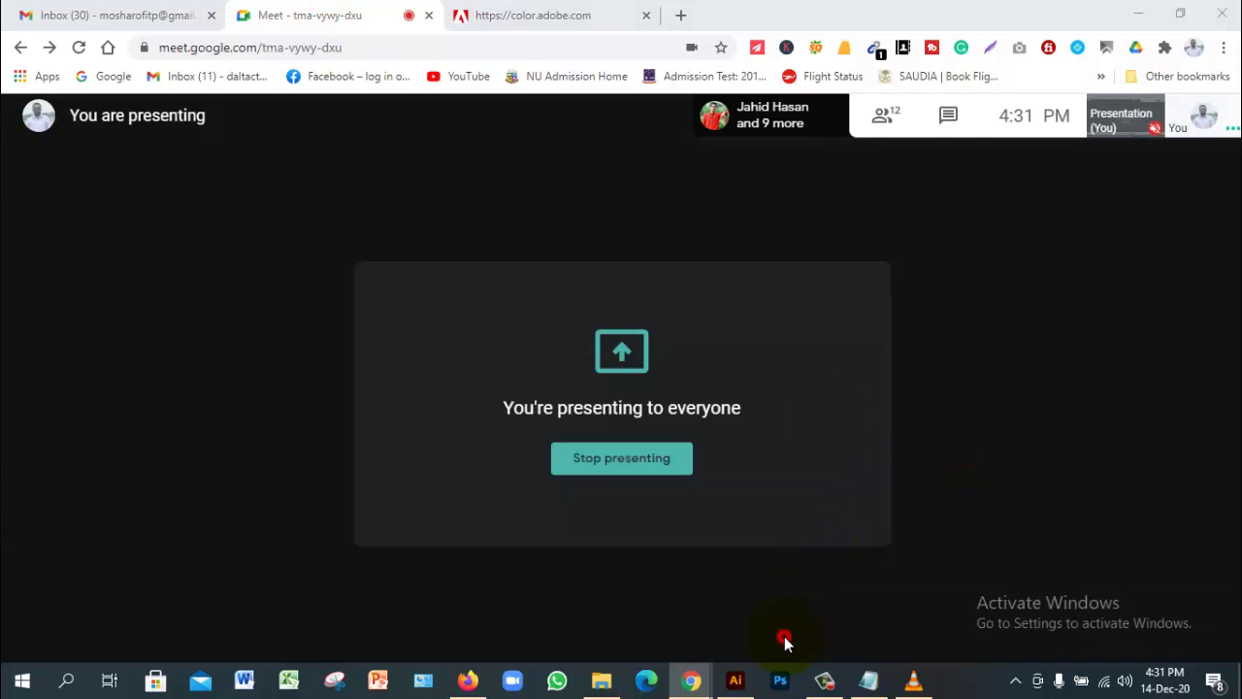
click(886, 121)
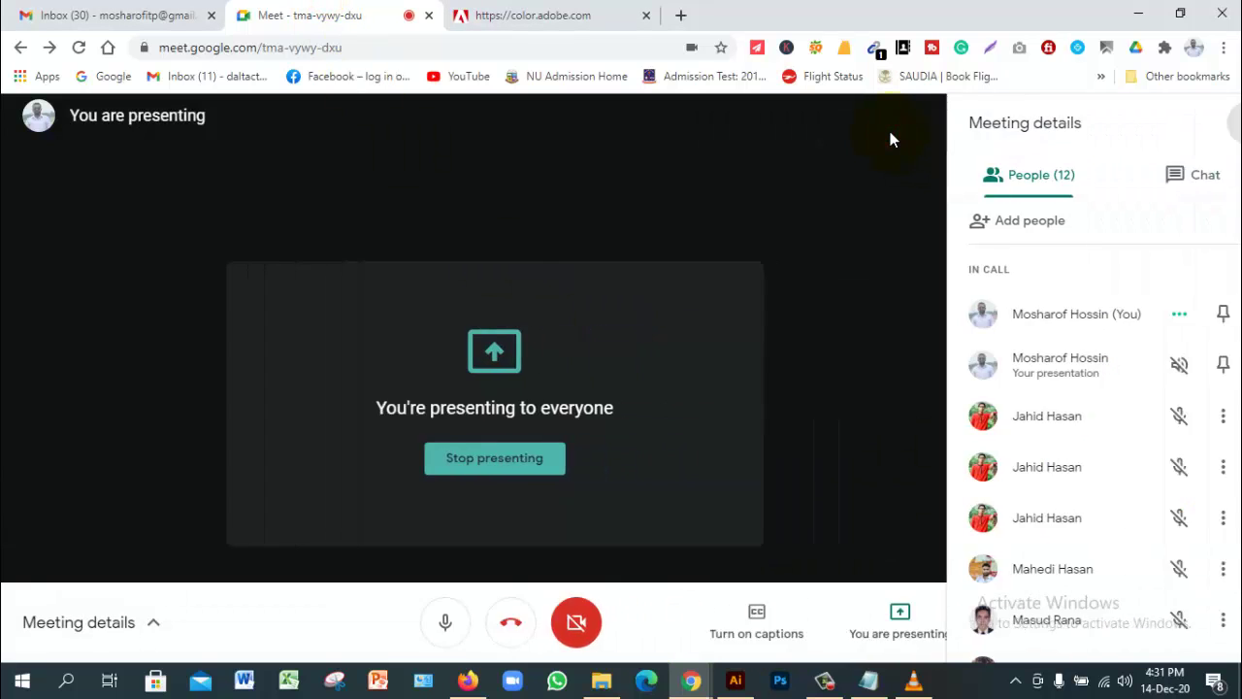
scroll(1091, 385, down, 3)
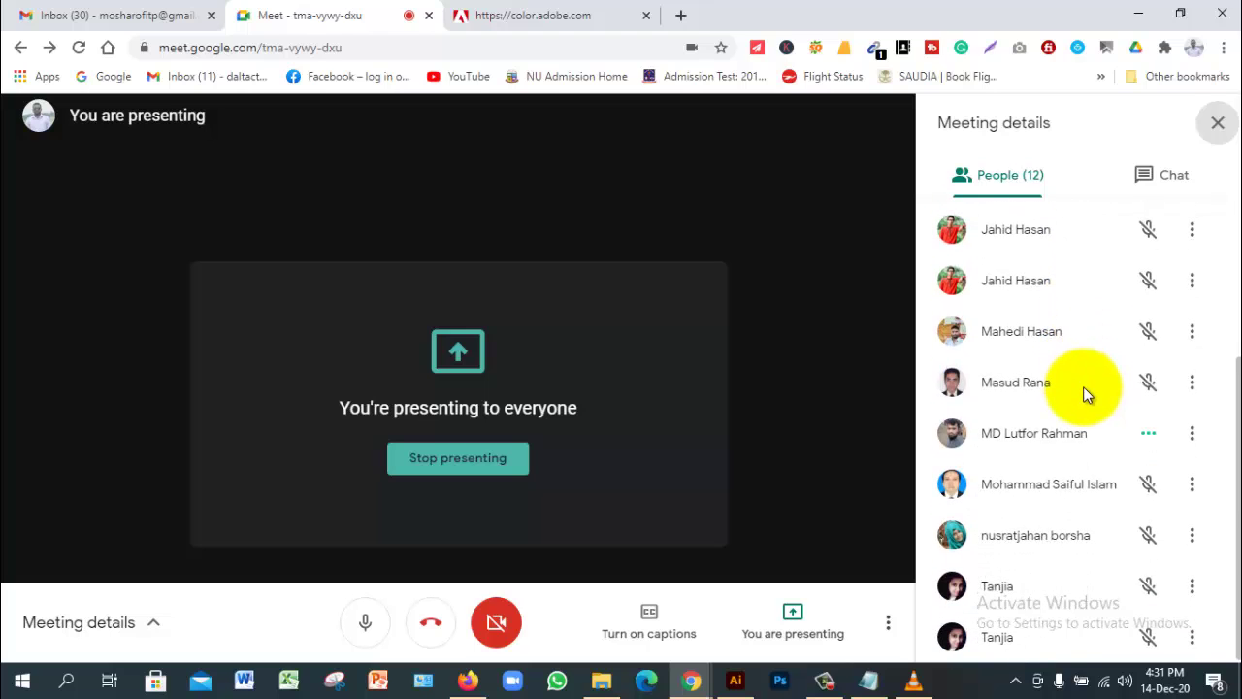
scroll(1083, 386, up, 3)
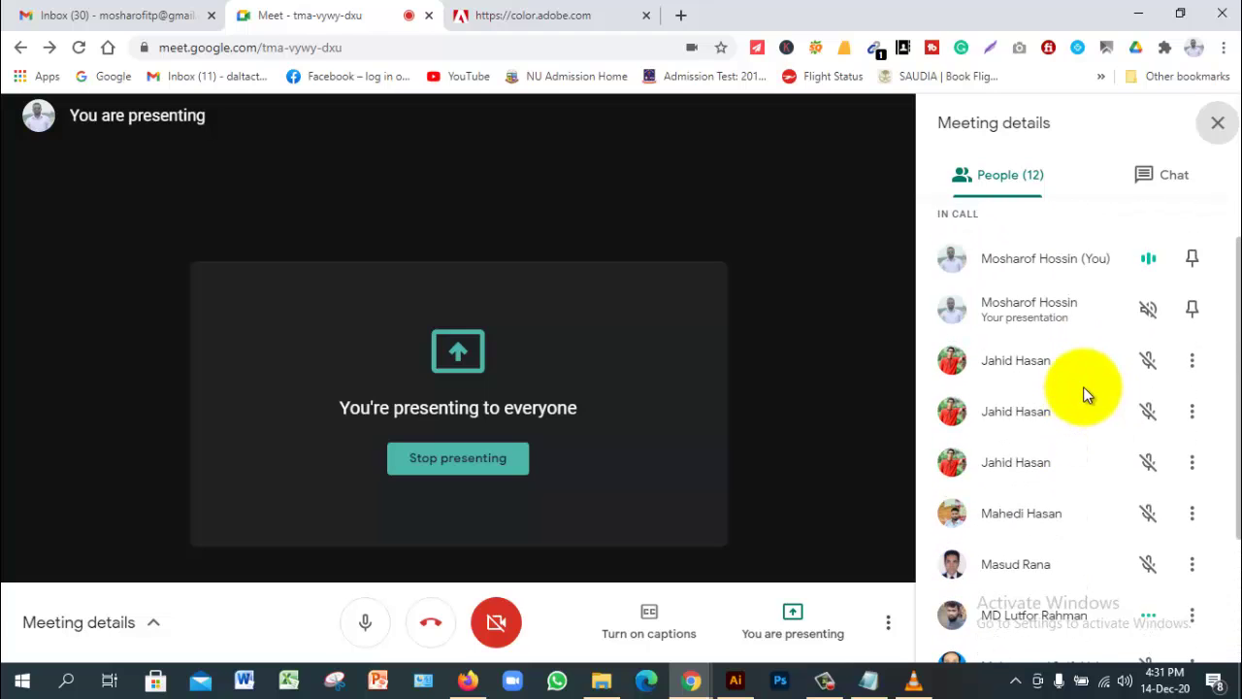
scroll(1083, 386, down, 3)
scroll(1083, 387, up, 3)
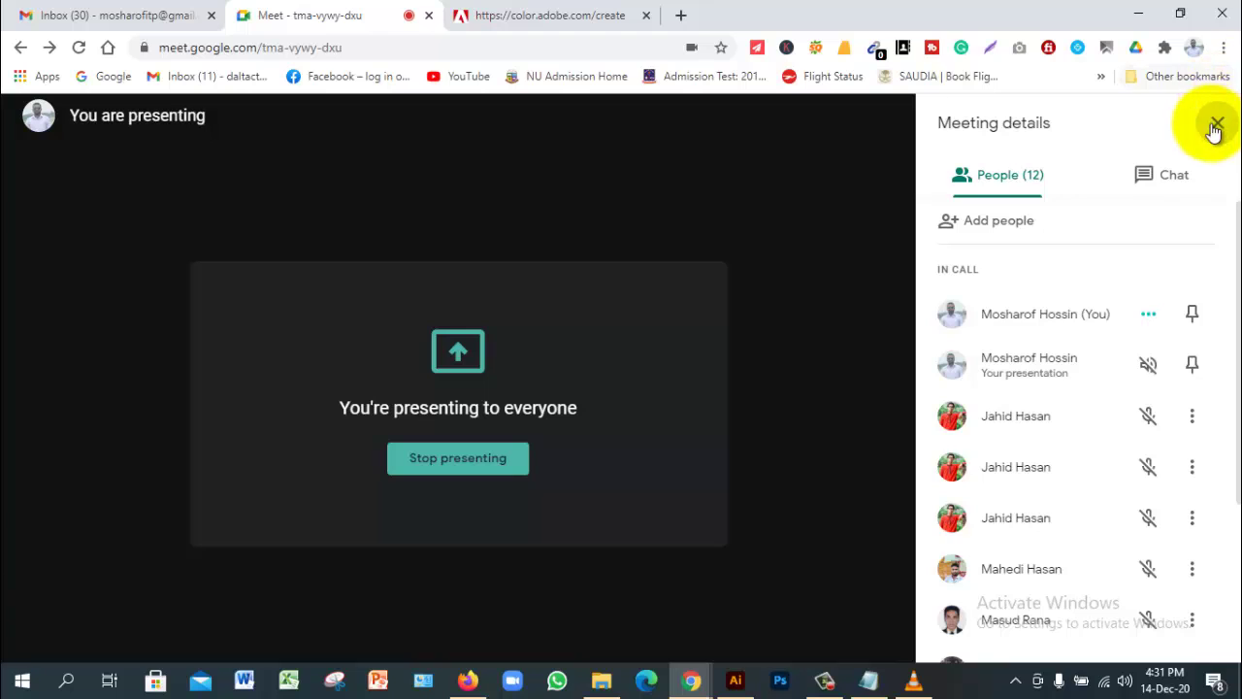
click(1208, 118)
Step: Look over Adobe Color's Extract Theme and Extract Gradient pages and open the Explore page
click(524, 15)
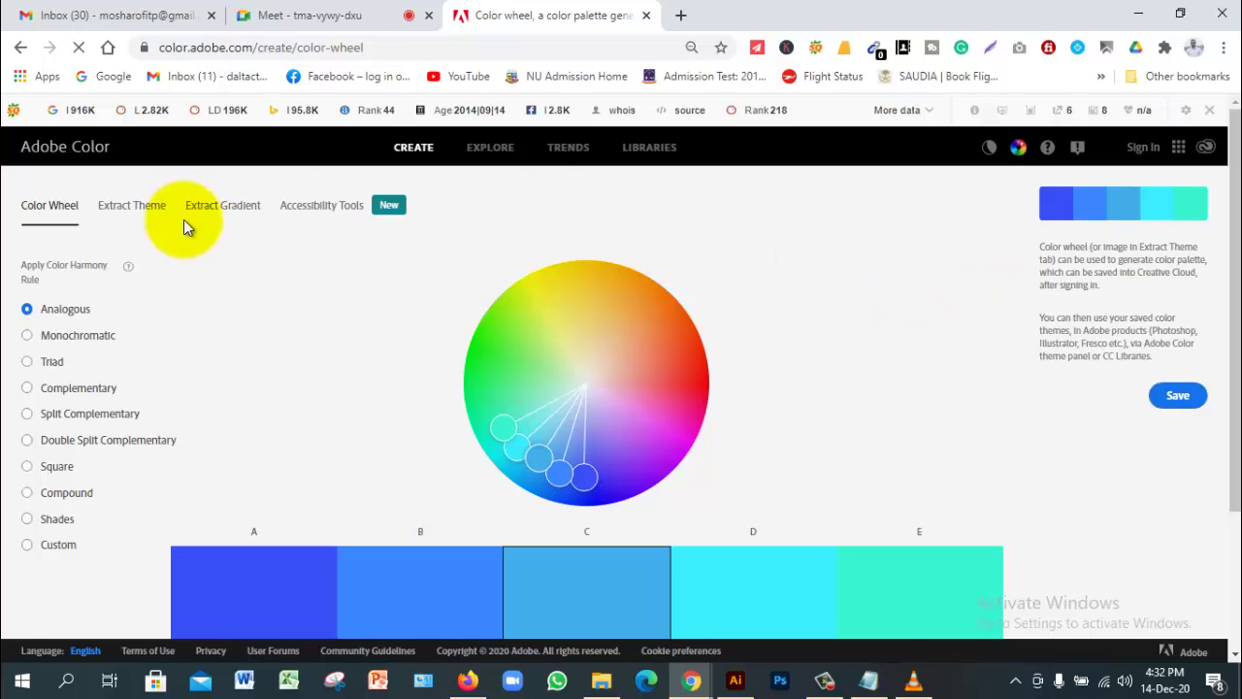
click(146, 211)
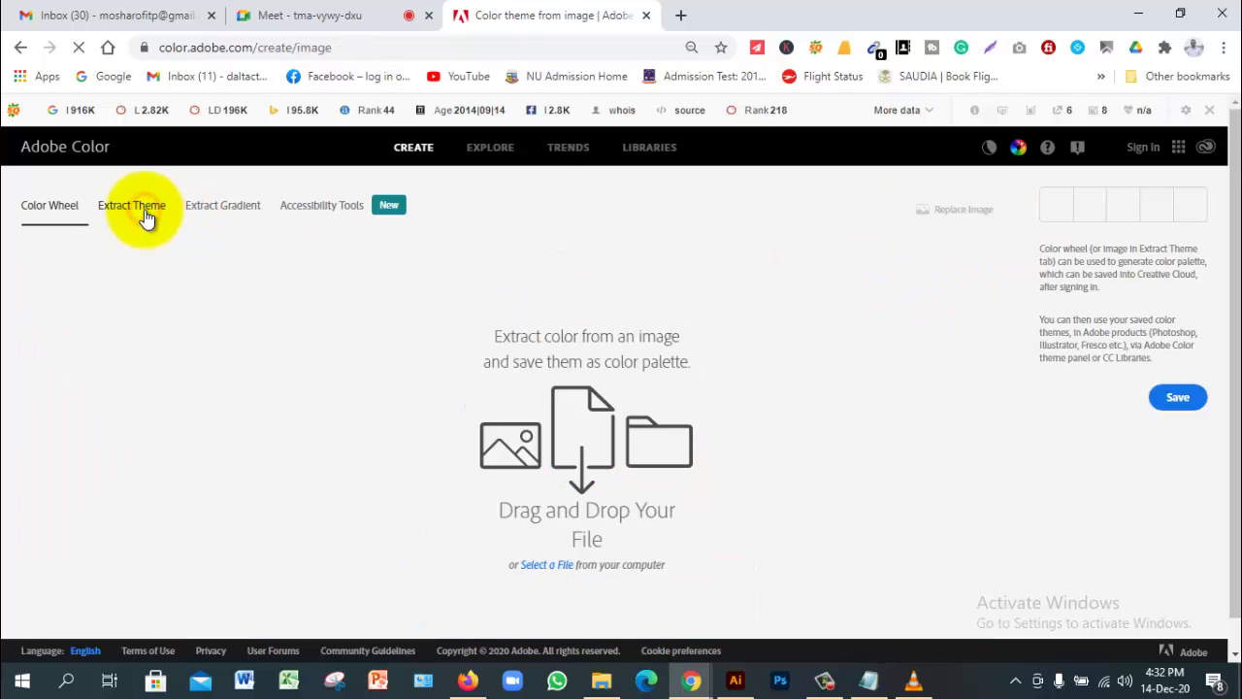
scroll(466, 393, down, 1)
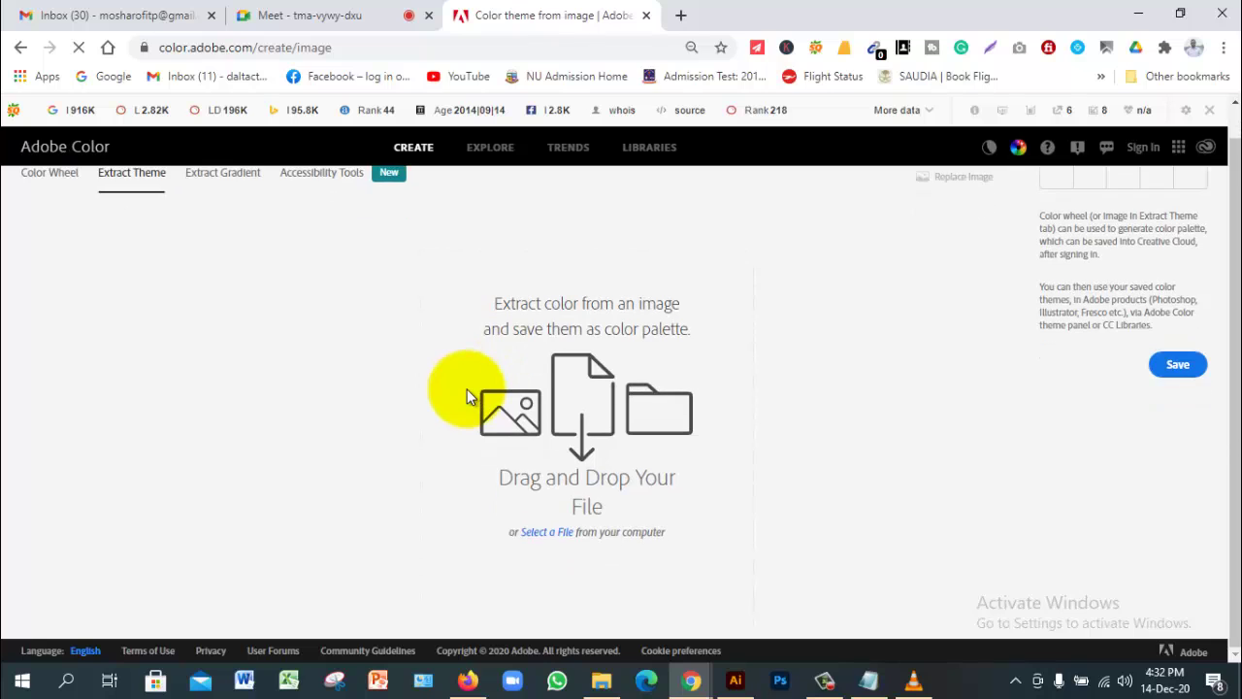
scroll(340, 330, up, 1)
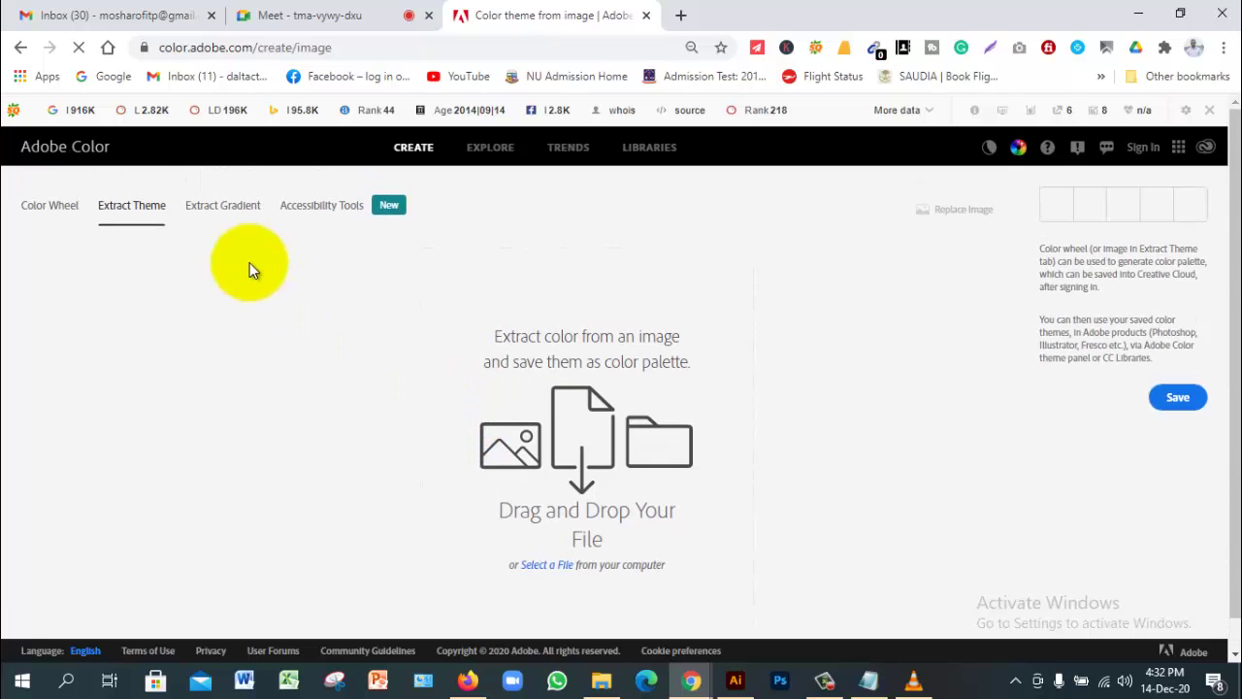
click(227, 209)
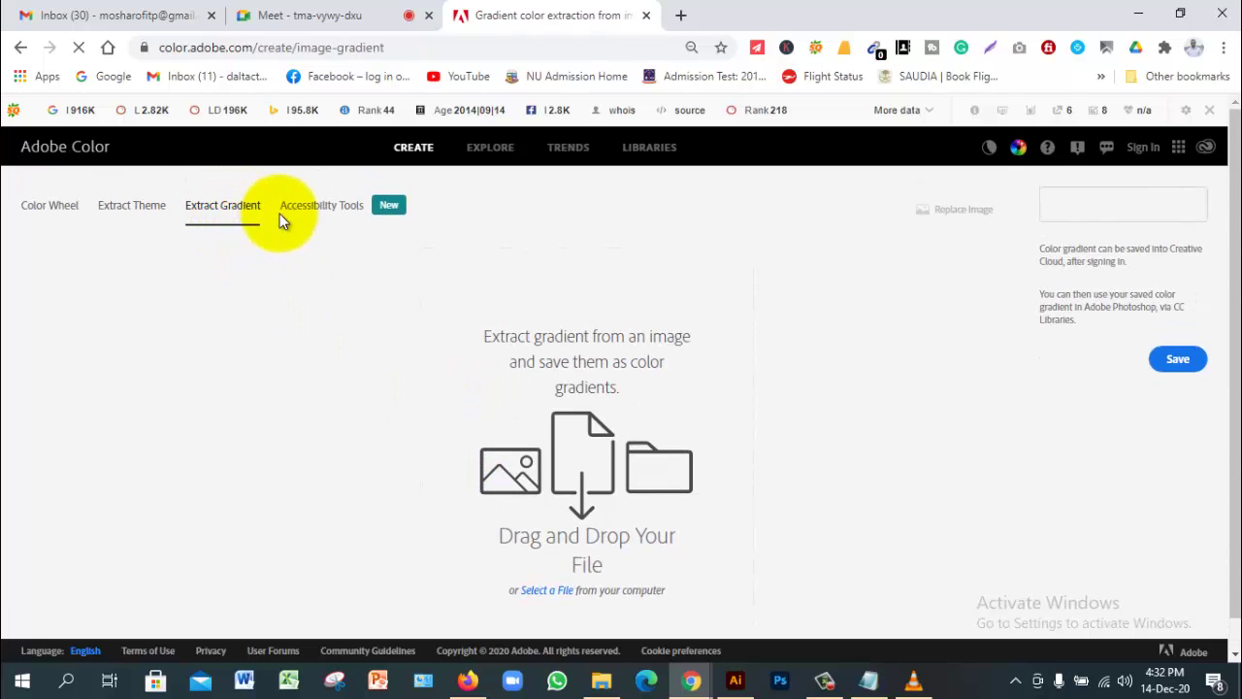
click(488, 155)
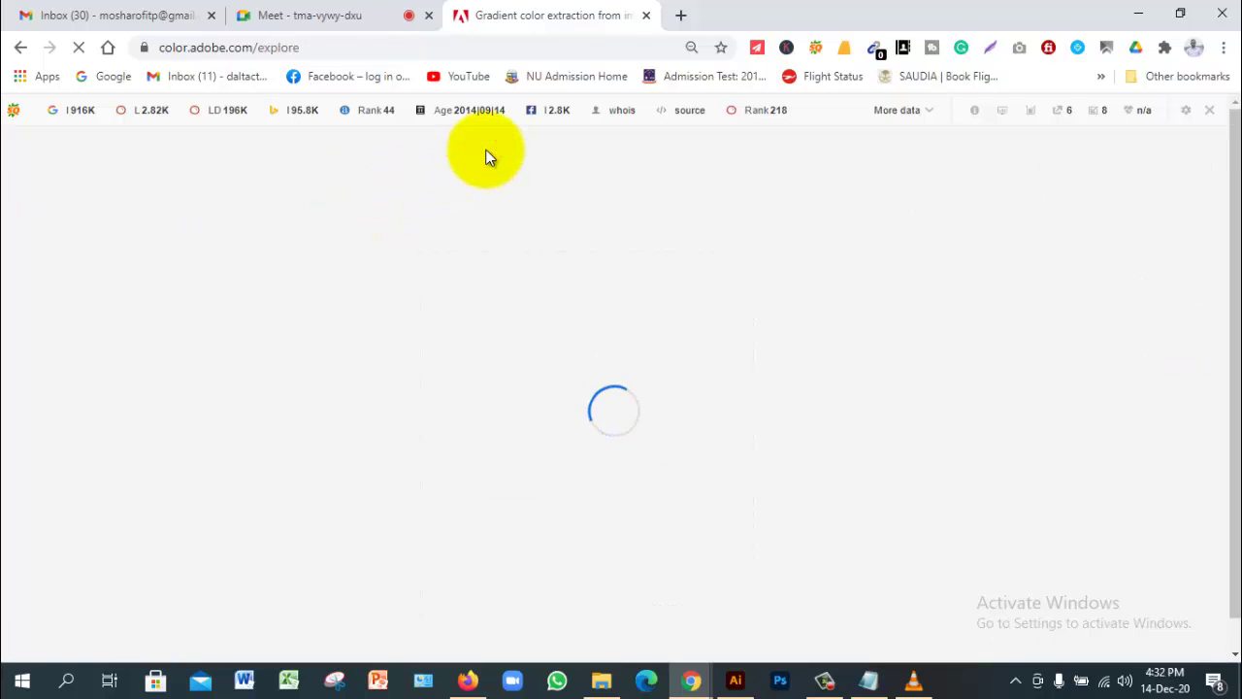
Step: Search Google for "cartoor logo" in a new tab and look through the cartoon logo images
click(681, 14)
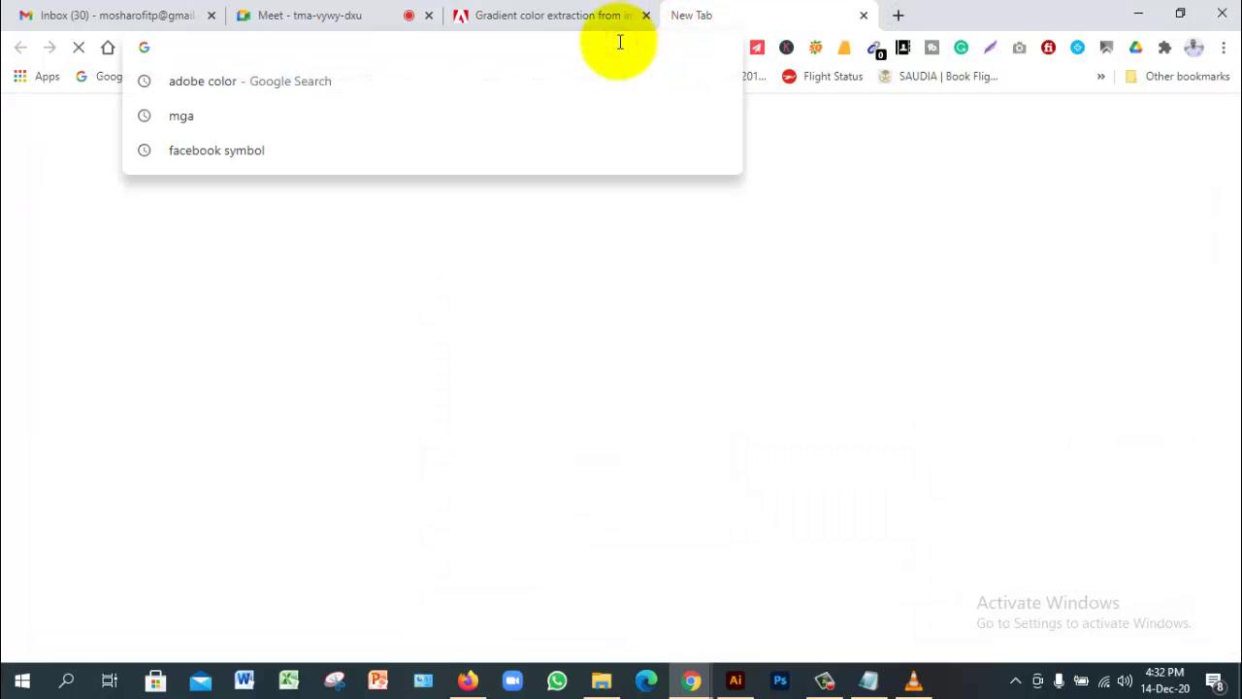
text(carto)
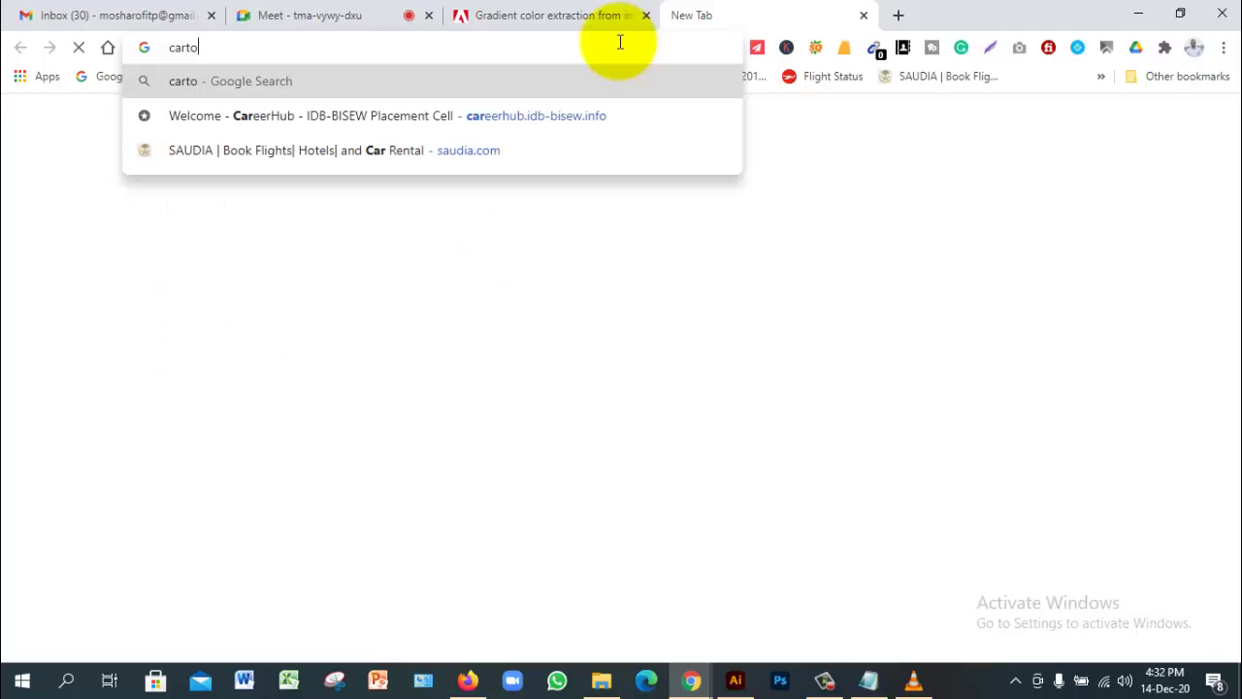
text(or logo)
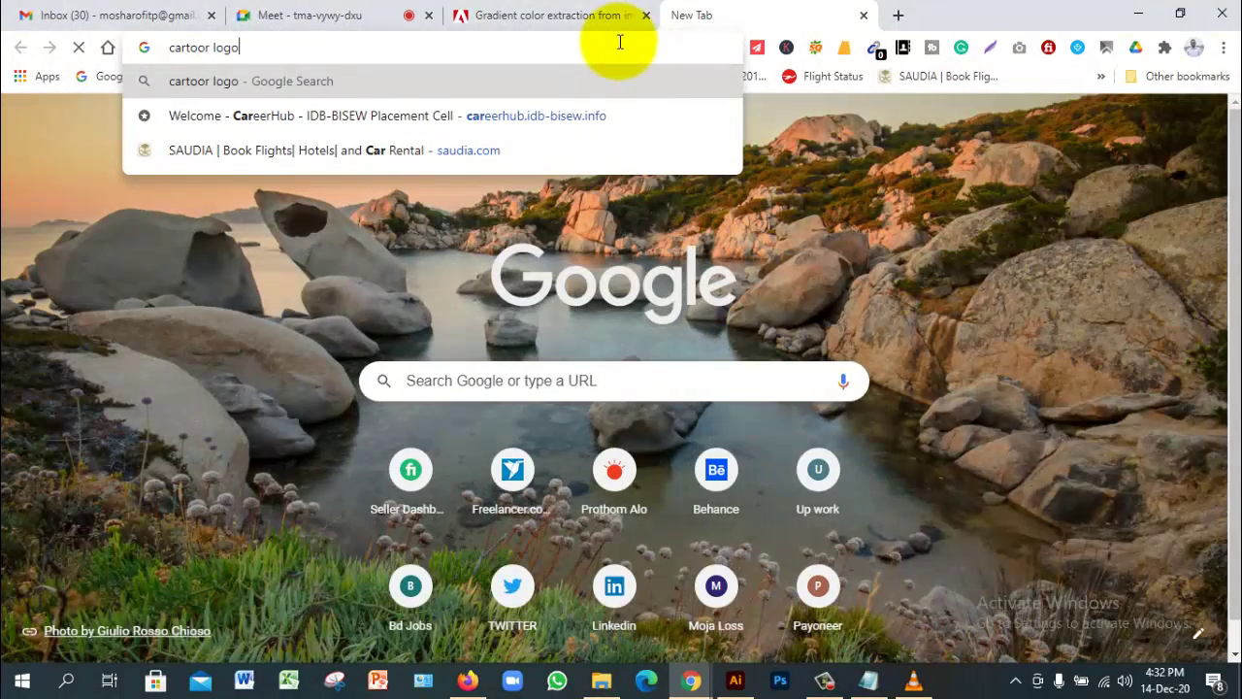
key(Return)
click(579, 21)
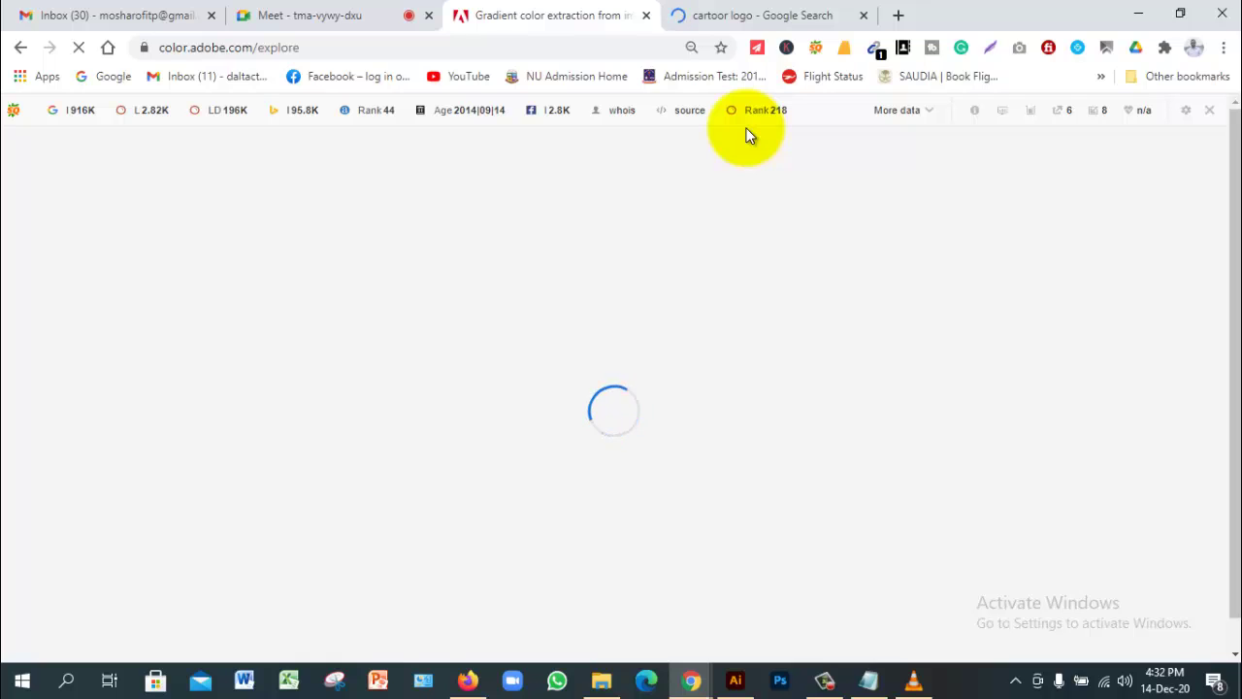
click(750, 11)
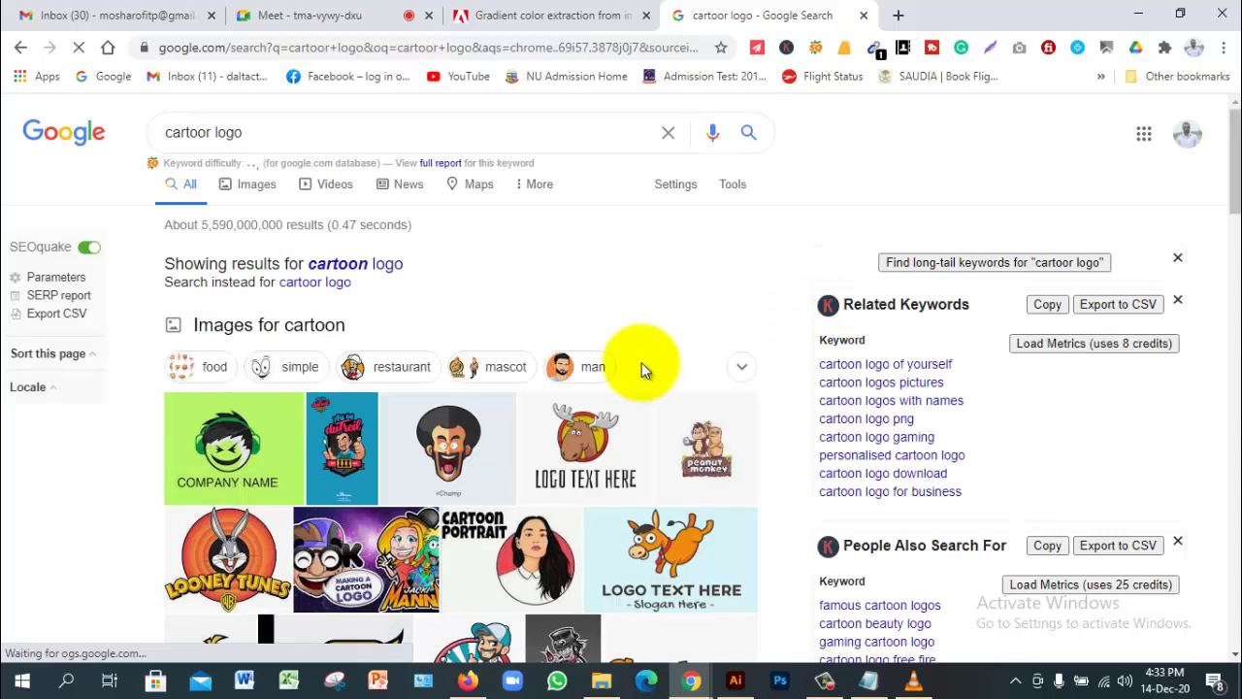
scroll(644, 369, down, 1)
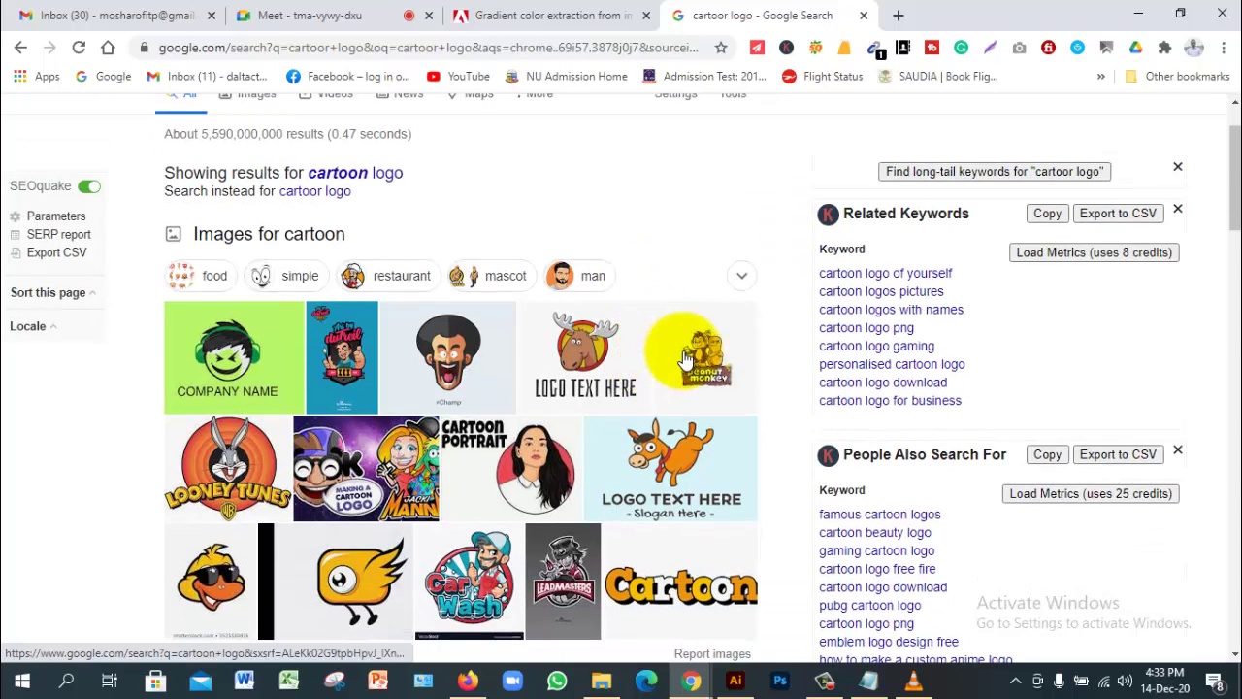
scroll(685, 359, down, 1)
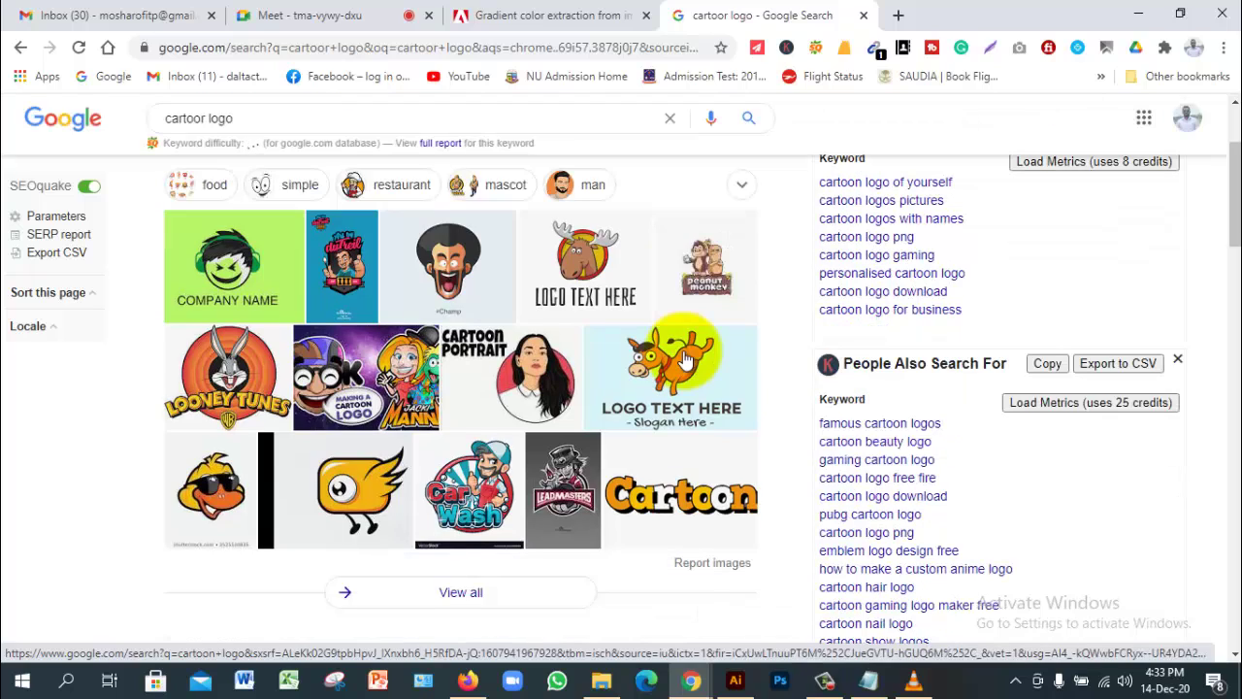
Step: Open the cartoon logo image results and preview the Car Wash and Looney Tunes logos
click(232, 376)
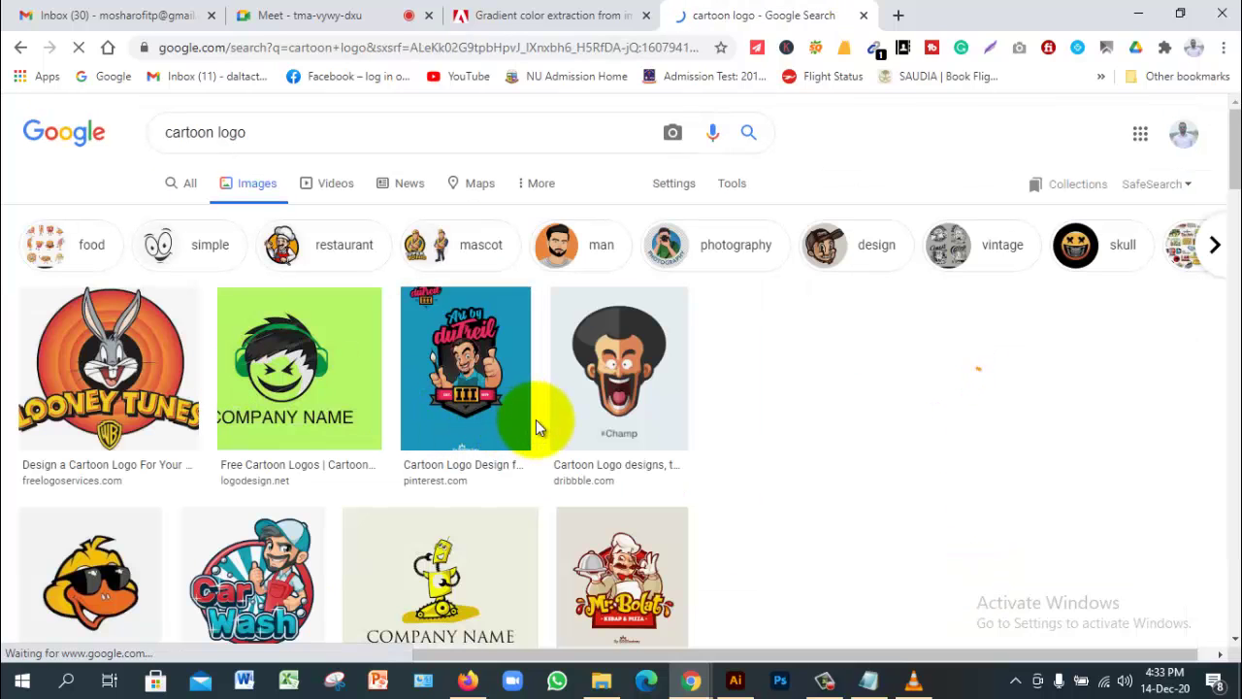
scroll(538, 427, down, 2)
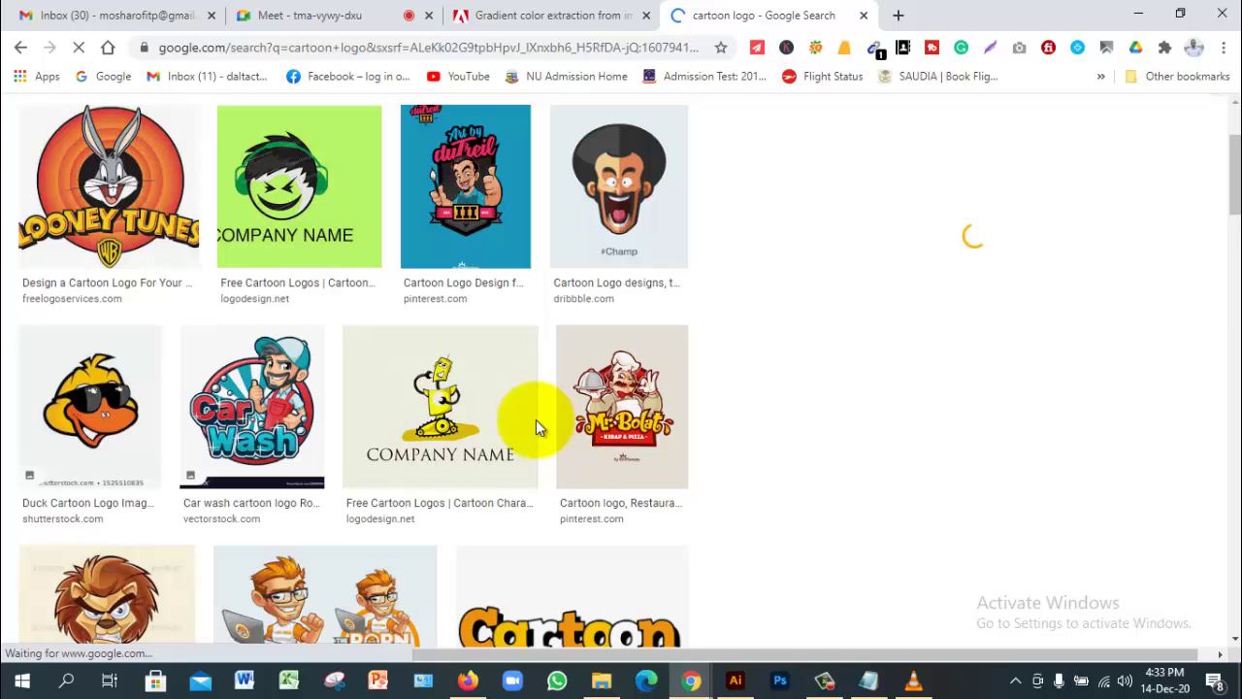
click(259, 417)
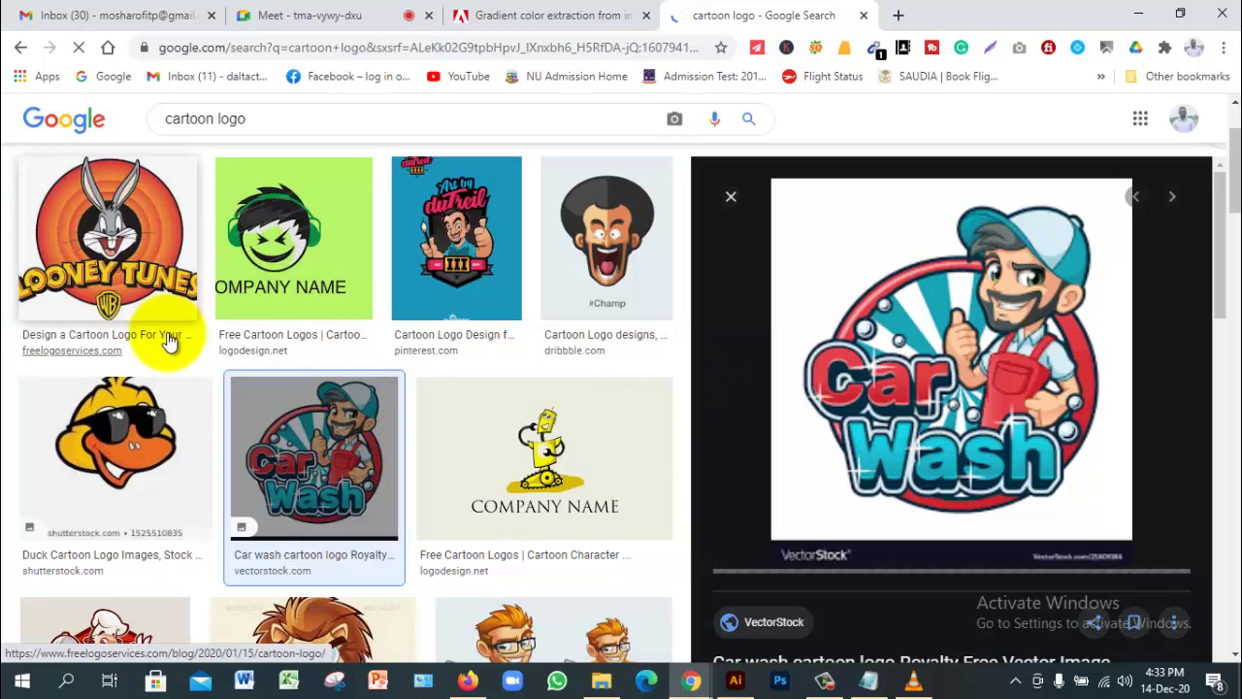
click(126, 291)
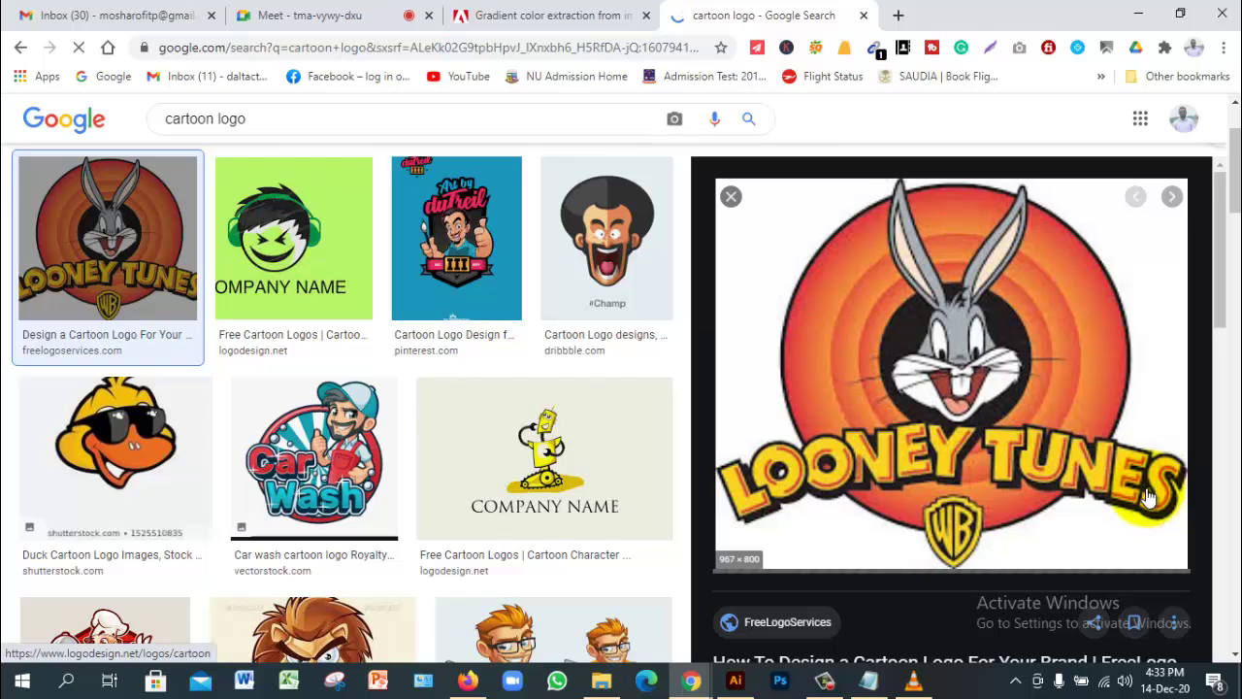
Step: Preview the orange and white Cartoon lettering logo and its related 3D Cartoon Text image
scroll(562, 422, down, 2)
scroll(567, 431, down, 1)
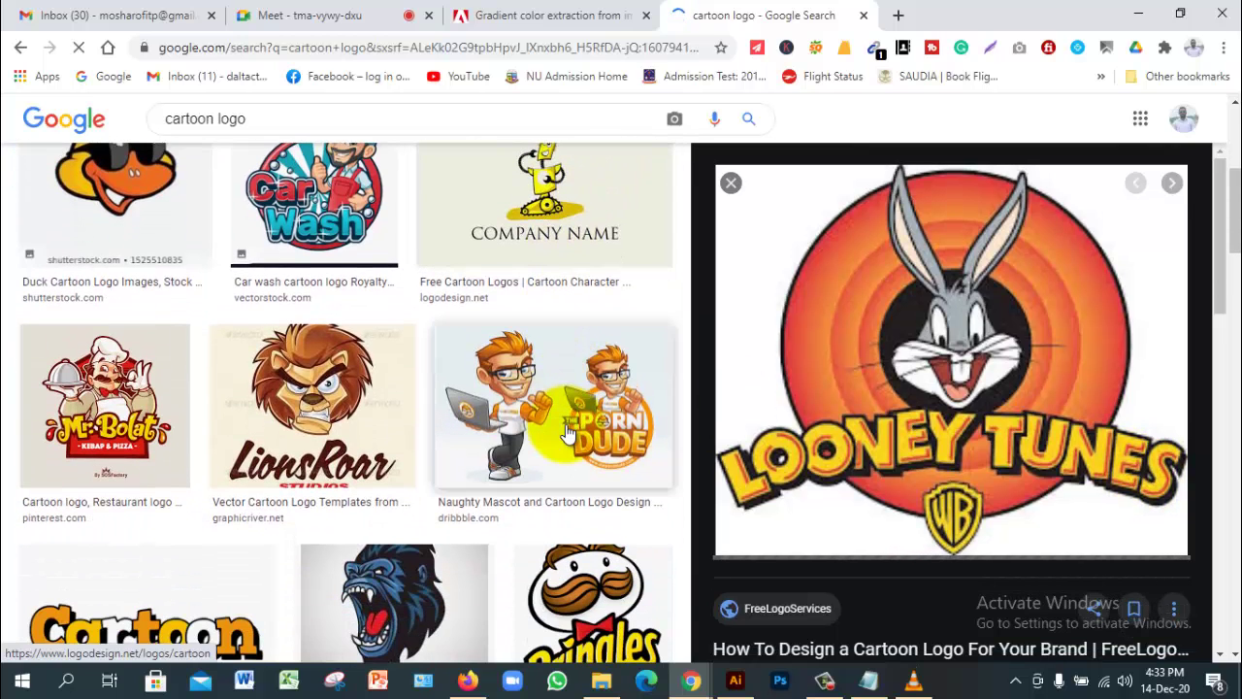
scroll(568, 432, down, 2)
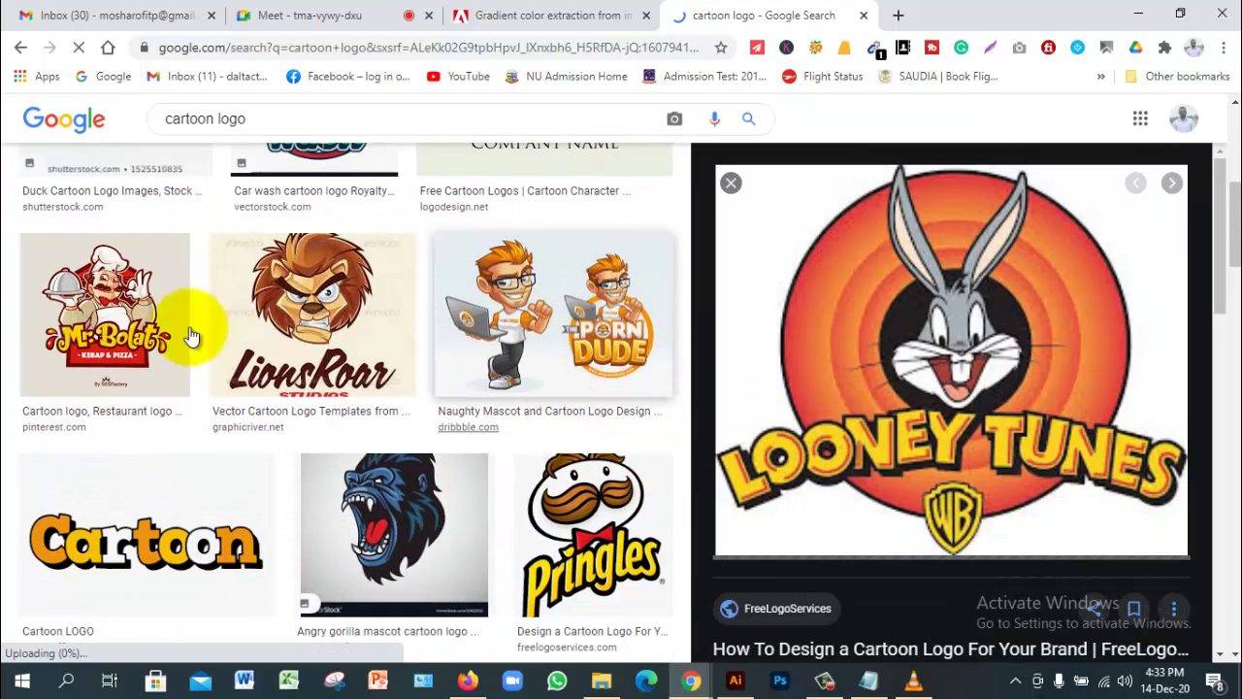
scroll(179, 354, down, 4)
click(189, 389)
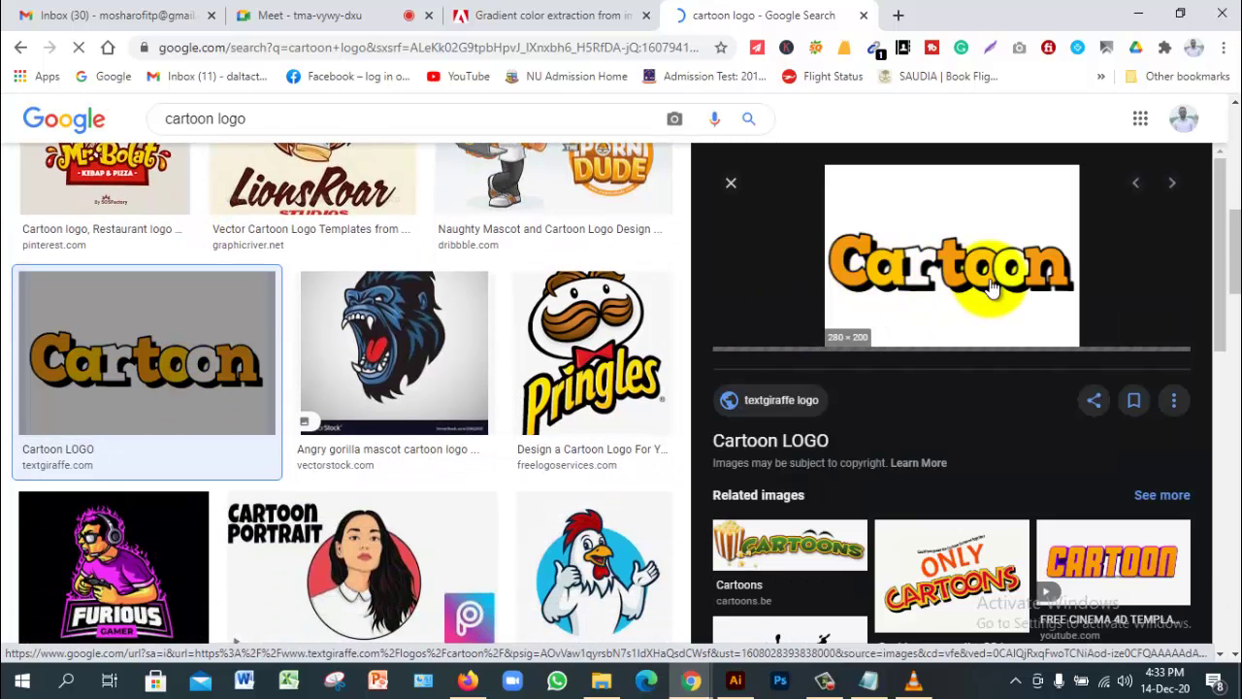
click(1067, 539)
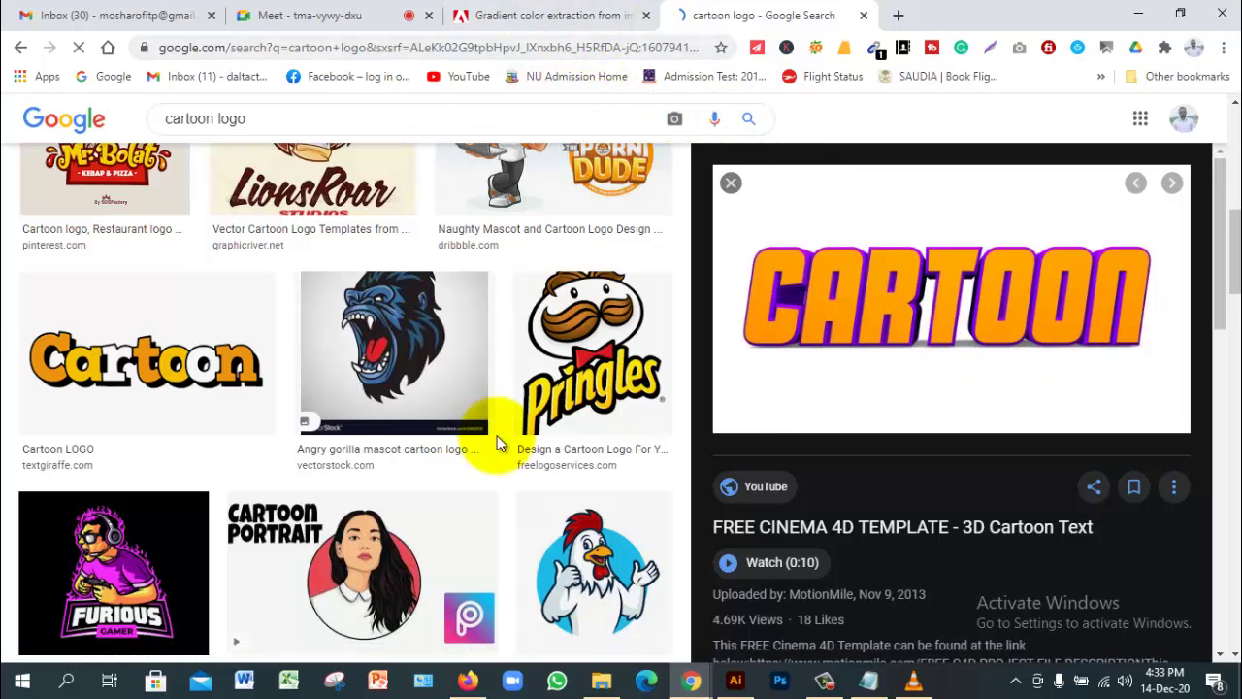
Step: Preview the Furious Gamer mascot logo and the River Kids logo among the cartoon logo images
scroll(373, 475, down, 1)
click(114, 475)
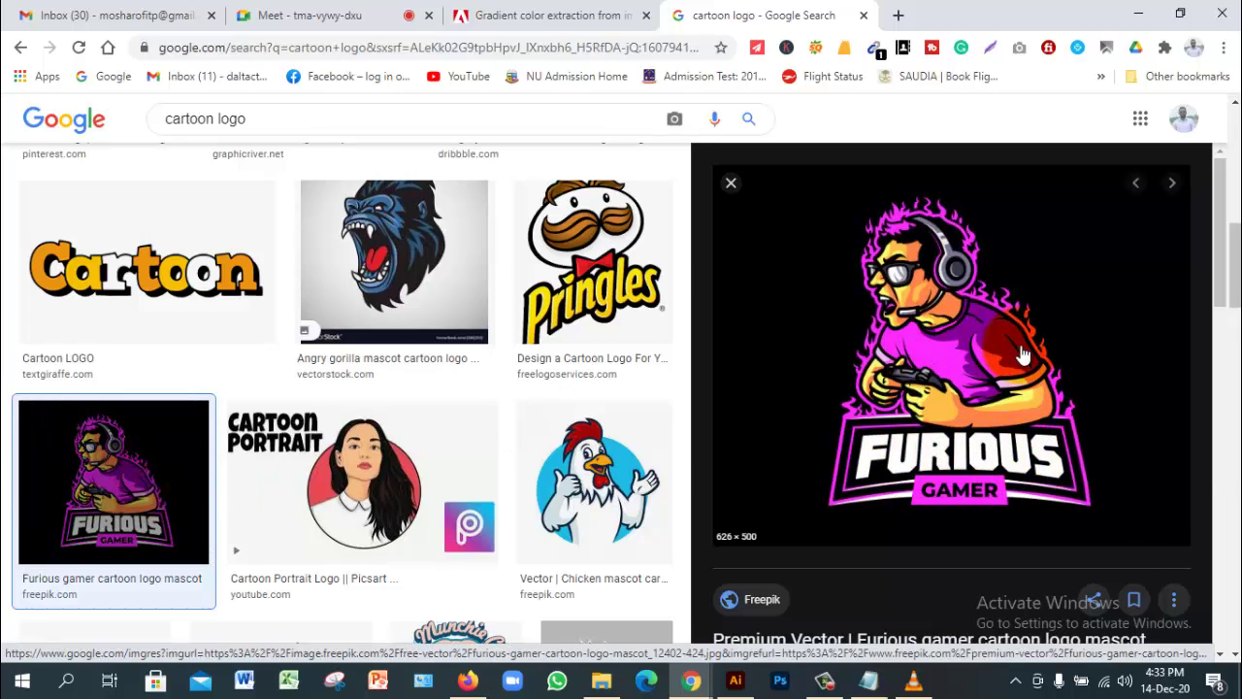
scroll(478, 464, down, 1)
scroll(480, 464, down, 3)
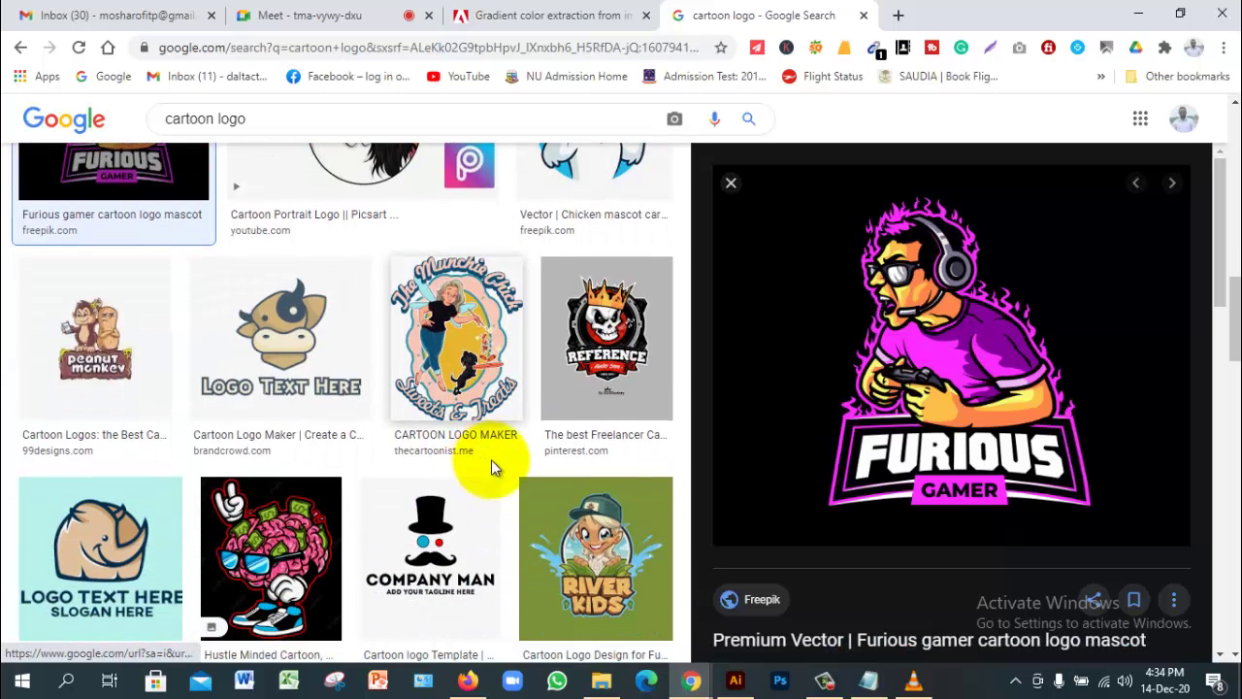
scroll(622, 437, down, 2)
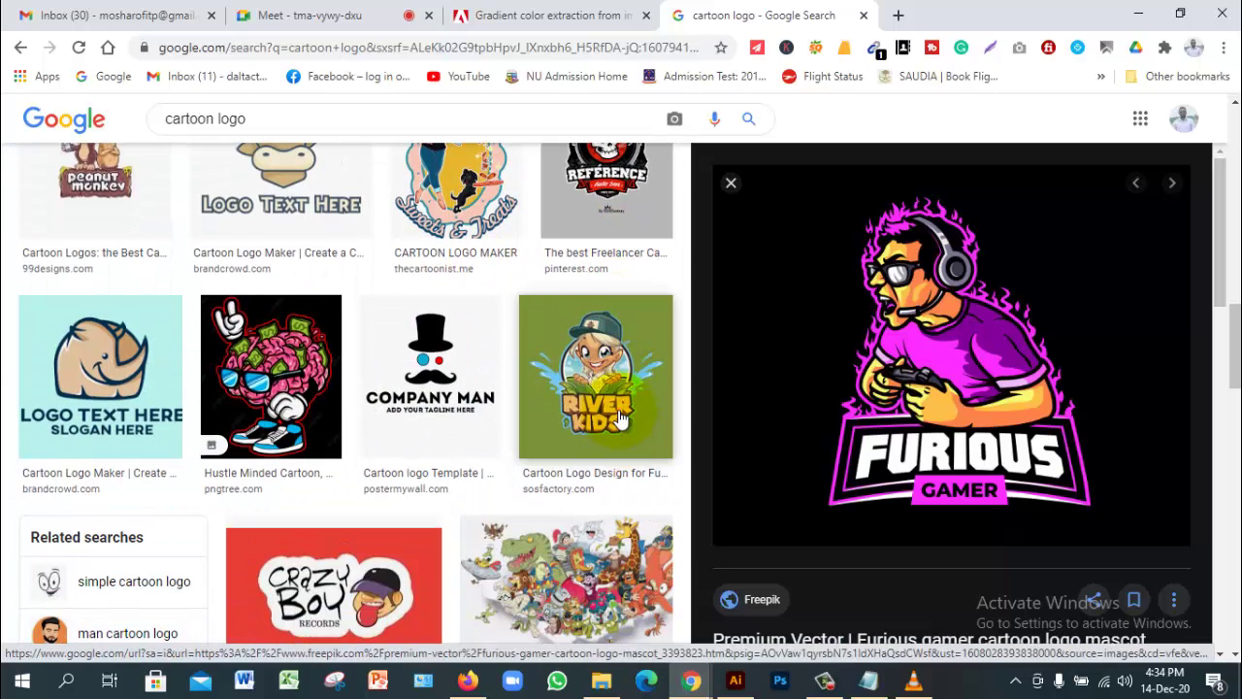
click(621, 417)
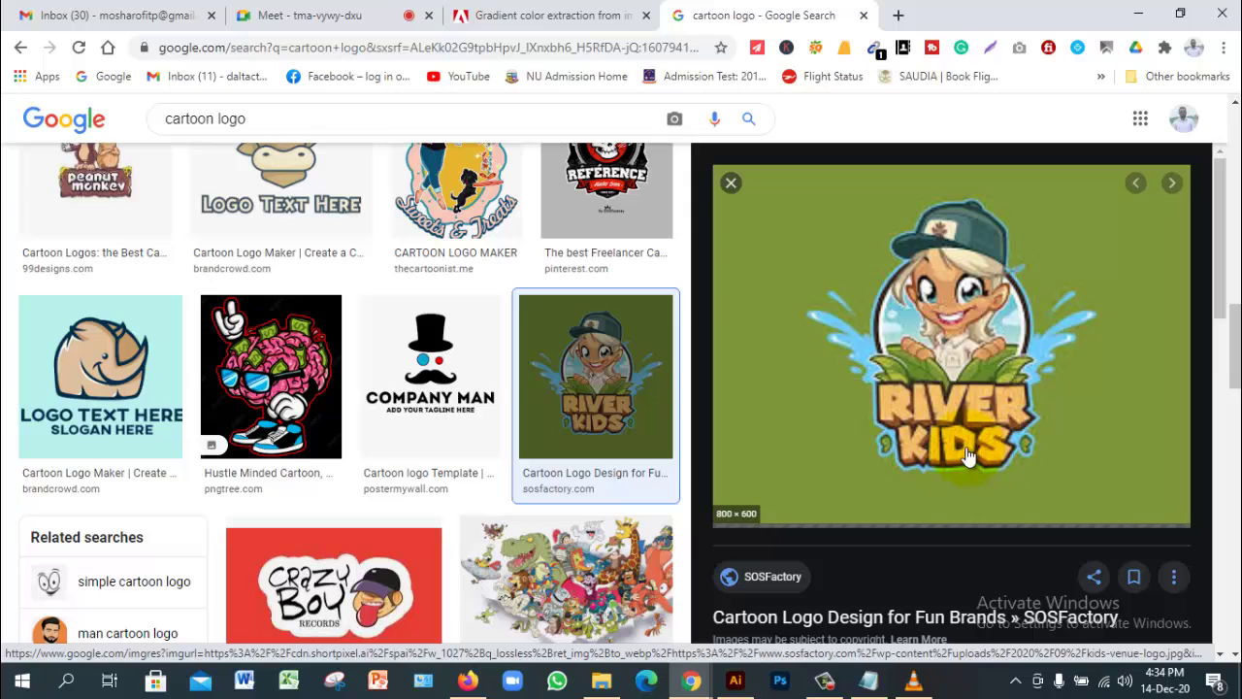
Step: Preview The Horse's Axe logo from the cartoon logo image results and return to the Adobe Color page
scroll(582, 436, down, 3)
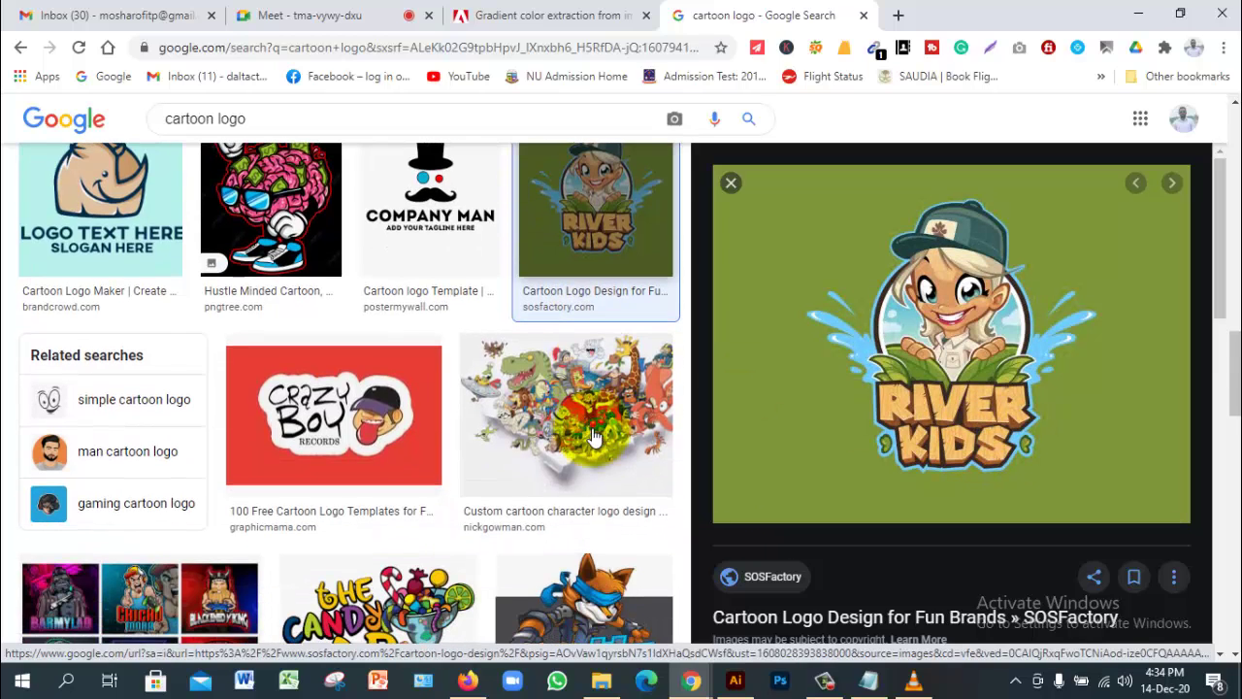
scroll(590, 446, down, 2)
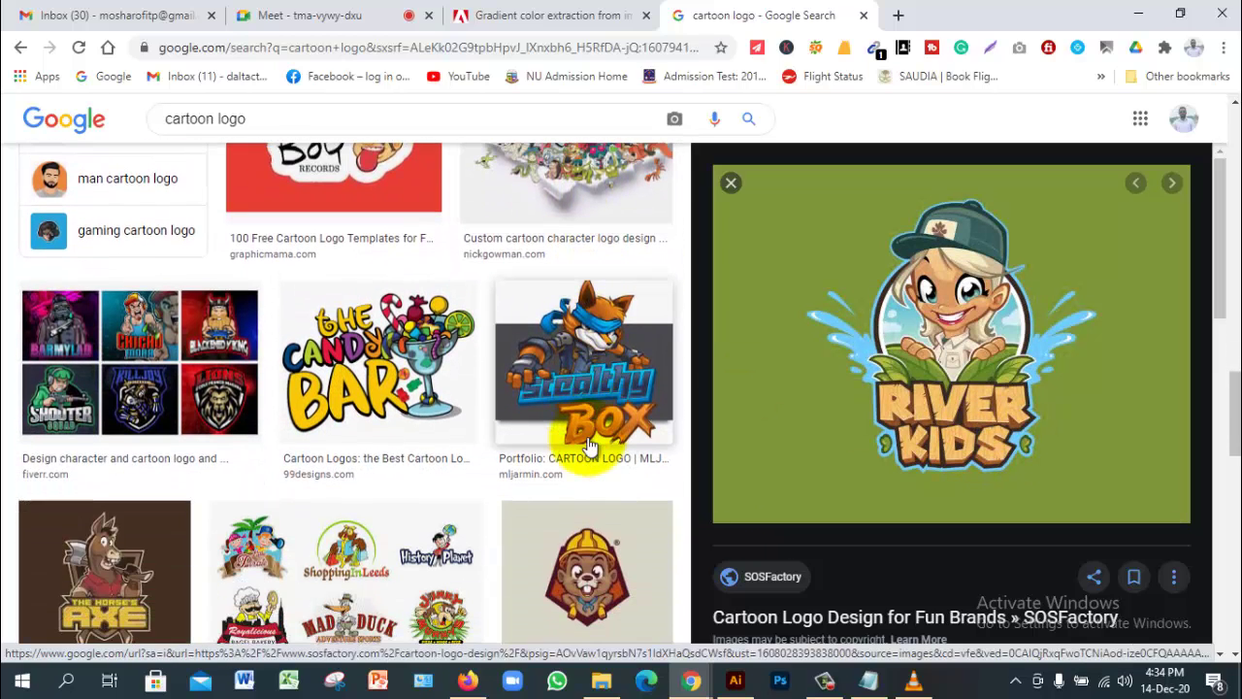
scroll(589, 446, down, 1)
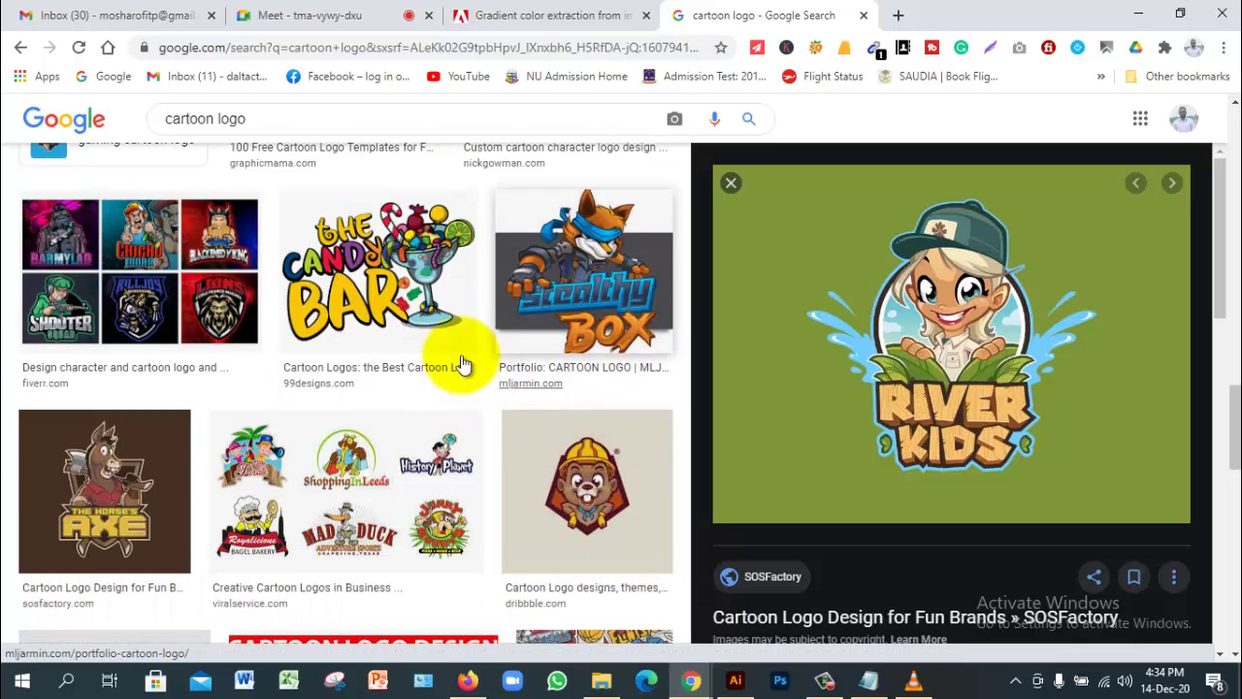
click(170, 453)
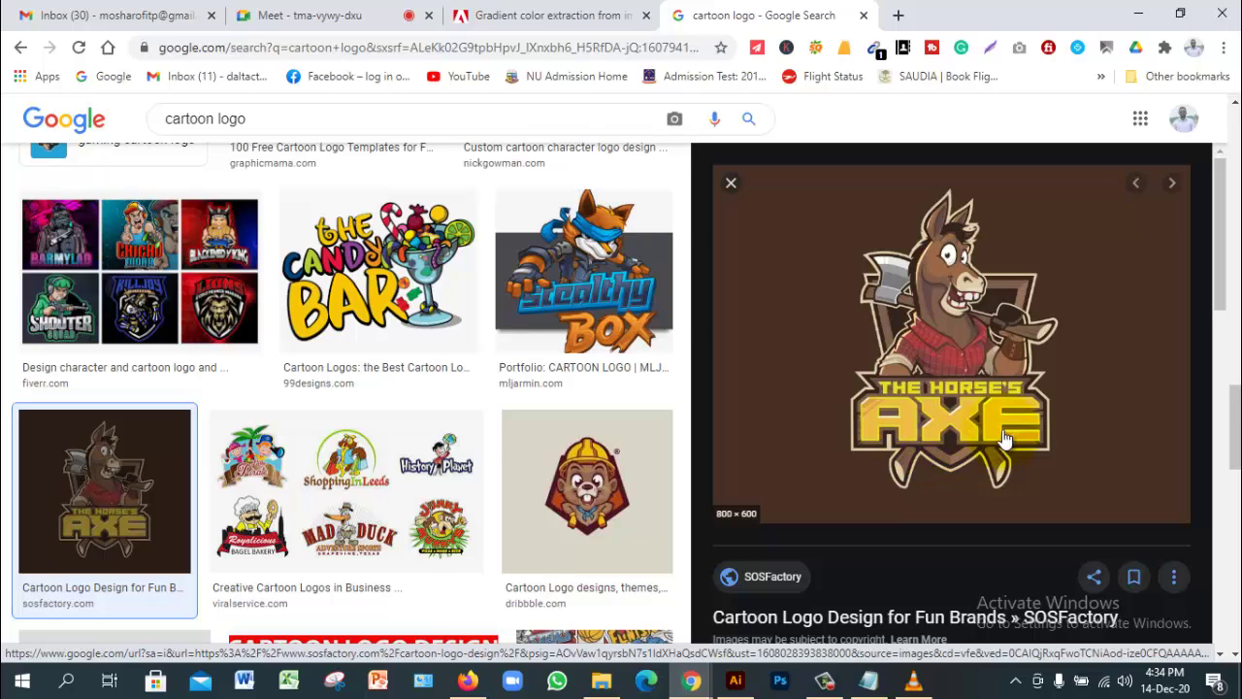
click(539, 20)
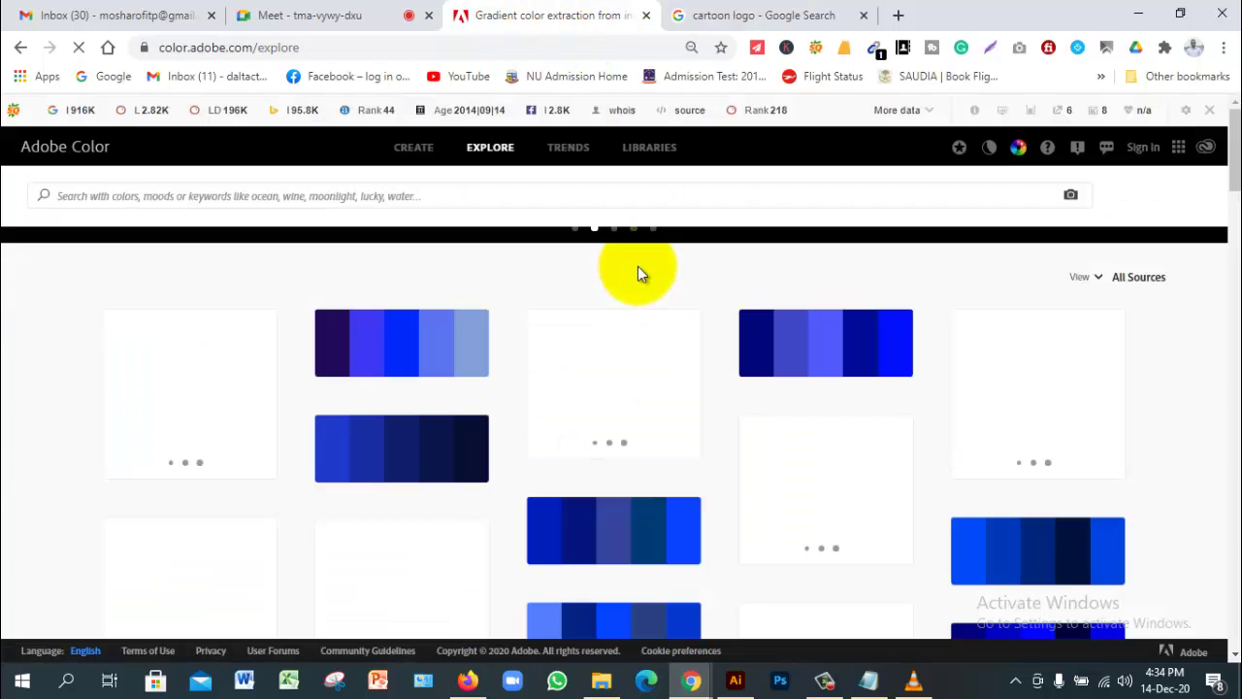
Step: Try to download the purple-to-blue palette from the Explore page and go back from the sign-in page
mouse_move(393, 335)
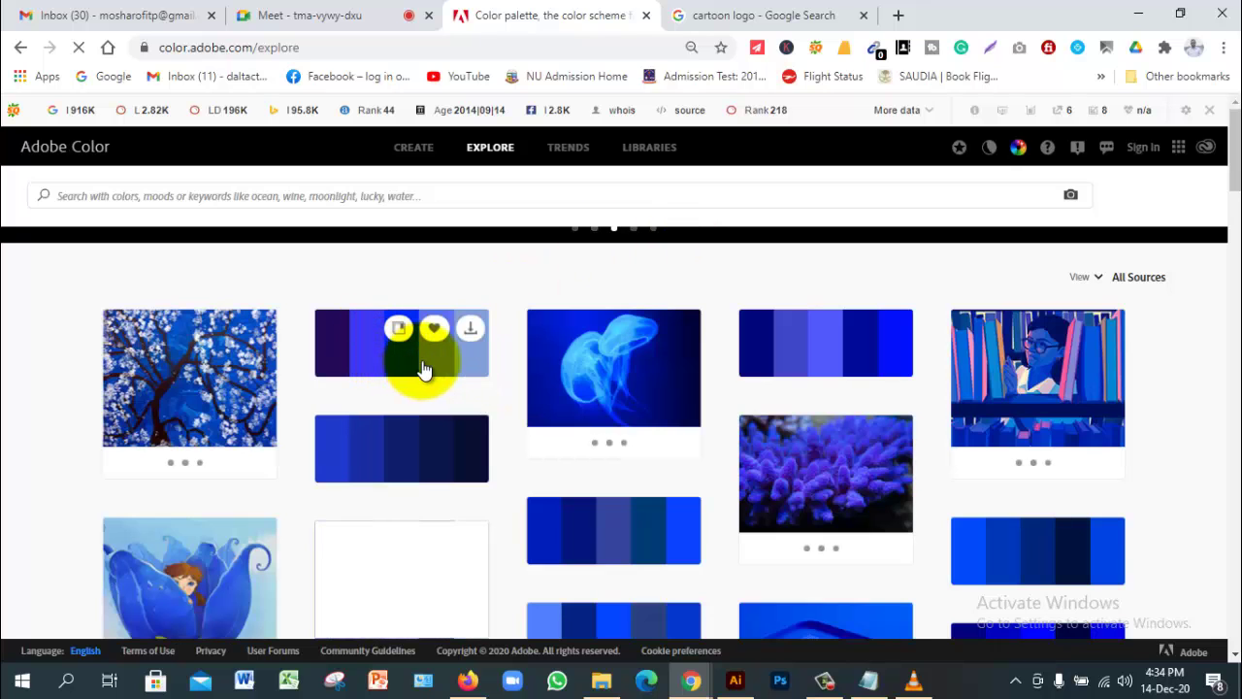
click(468, 333)
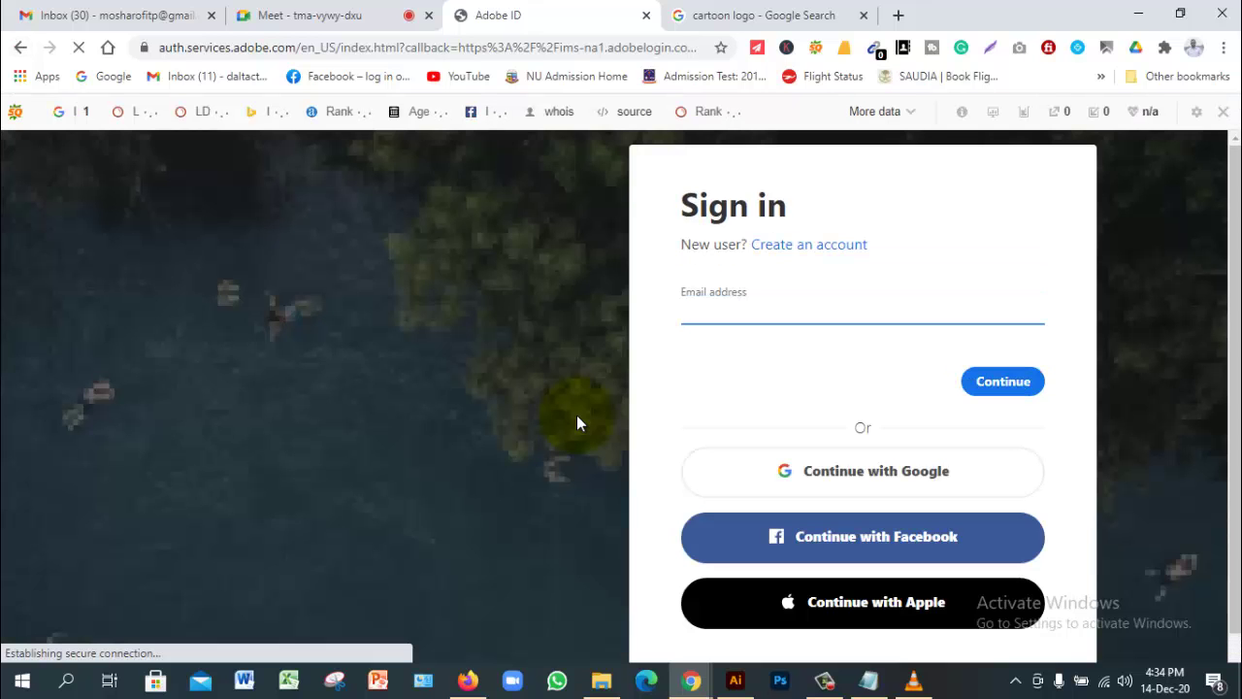
click(22, 49)
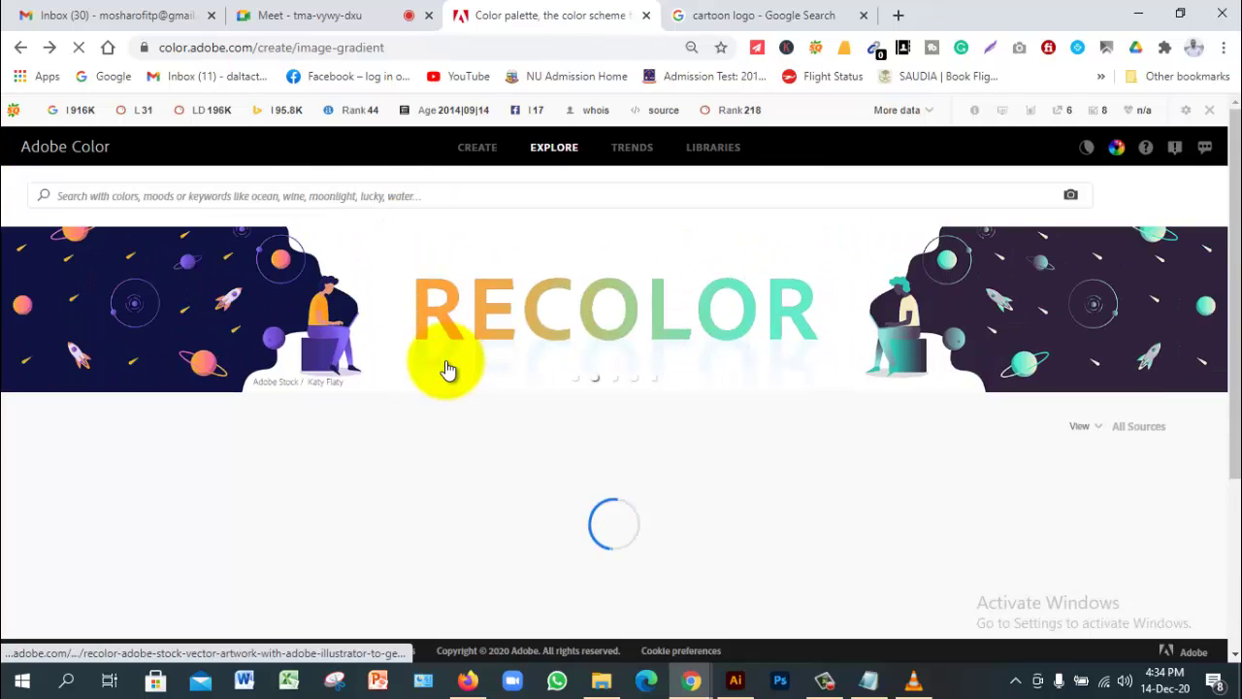
Step: Look over the blue palettes and reopen Adobe Color's Explore page
scroll(436, 400, down, 2)
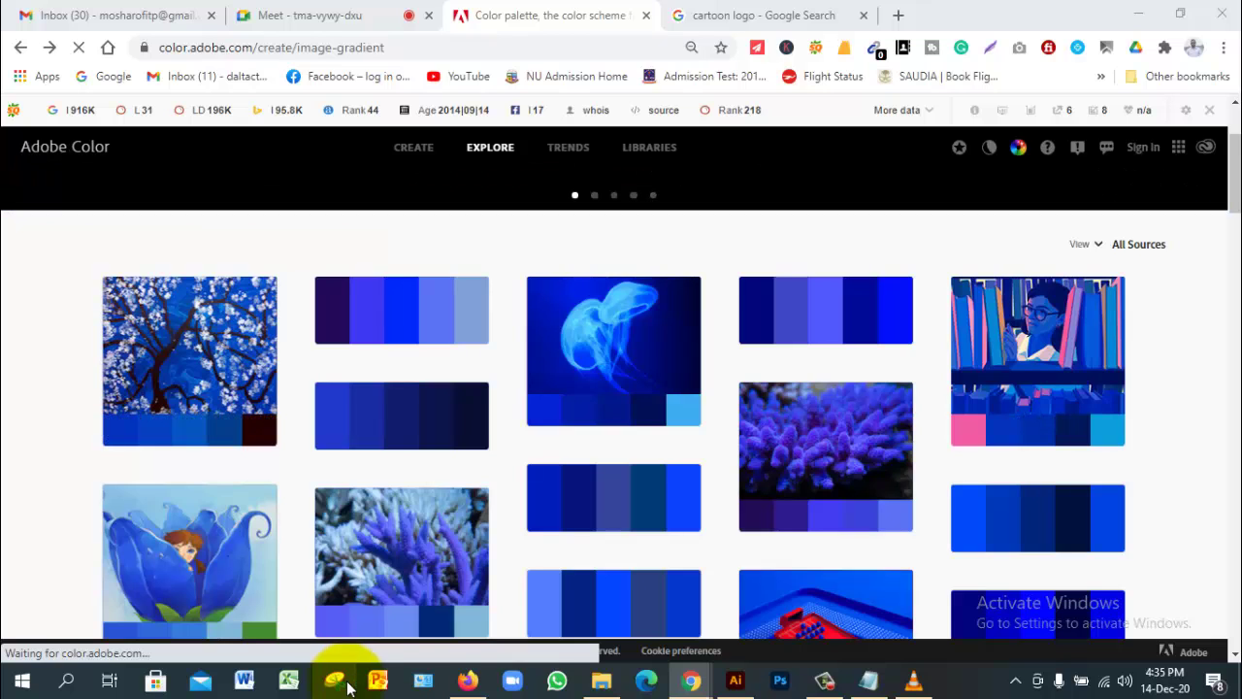
scroll(508, 515, down, 2)
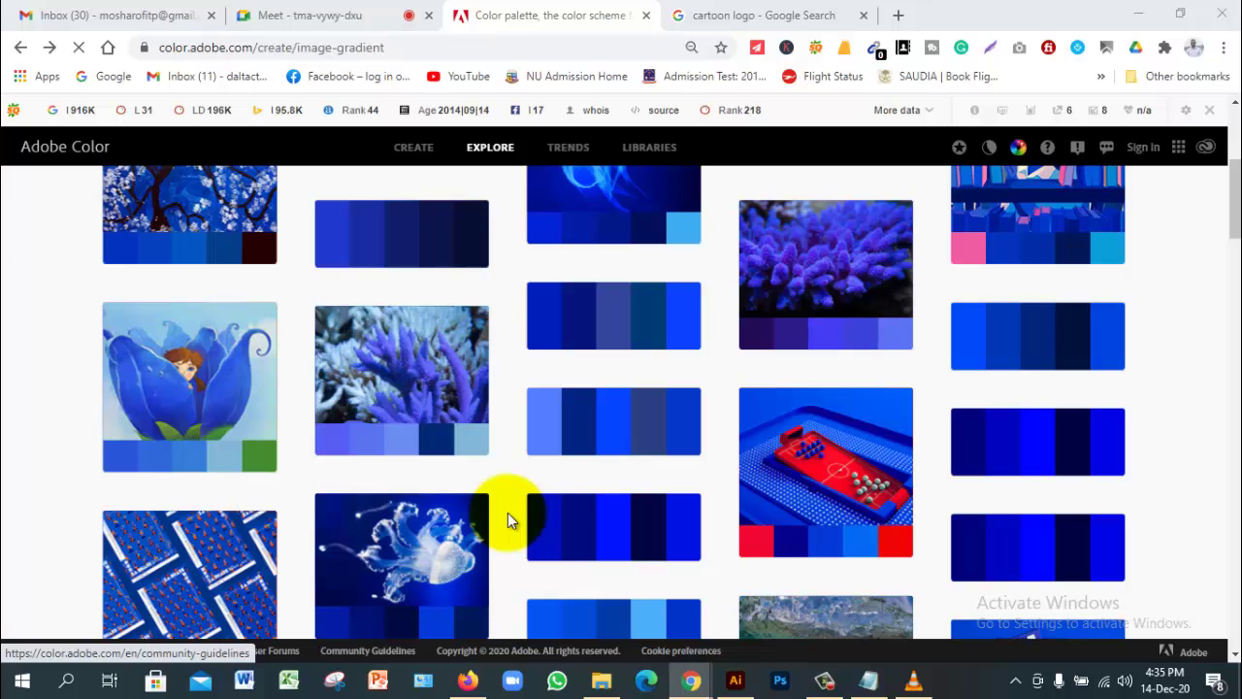
mouse_move(857, 514)
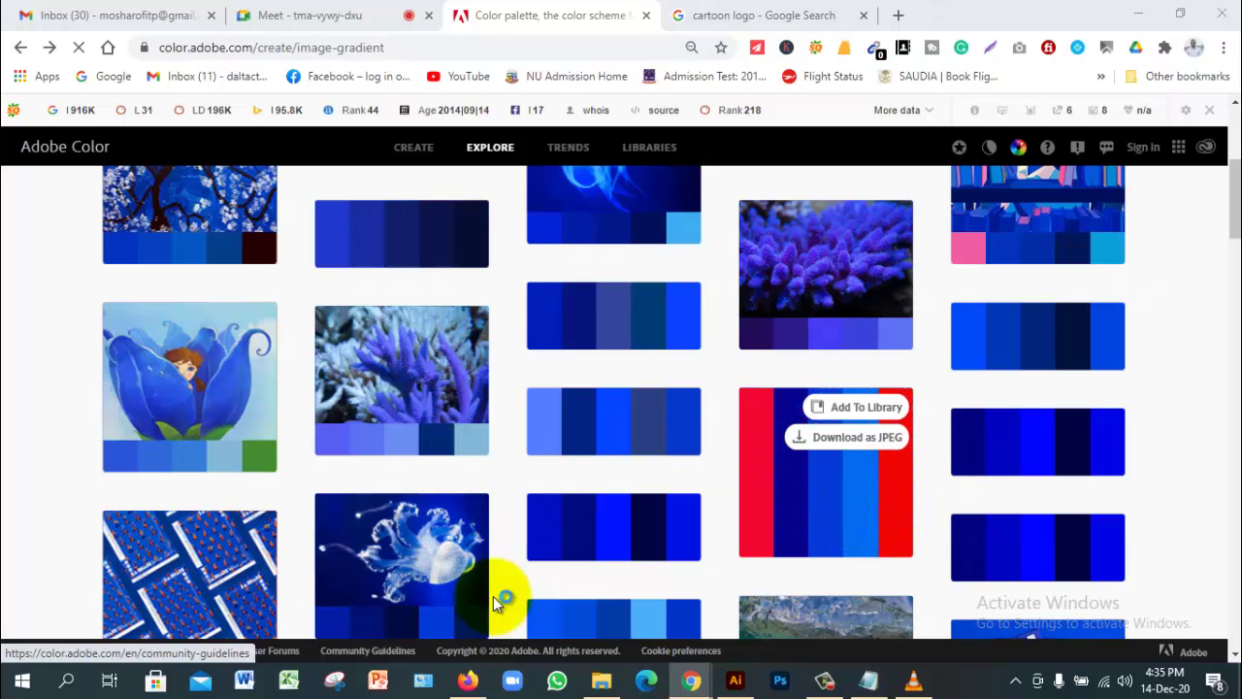
click(337, 685)
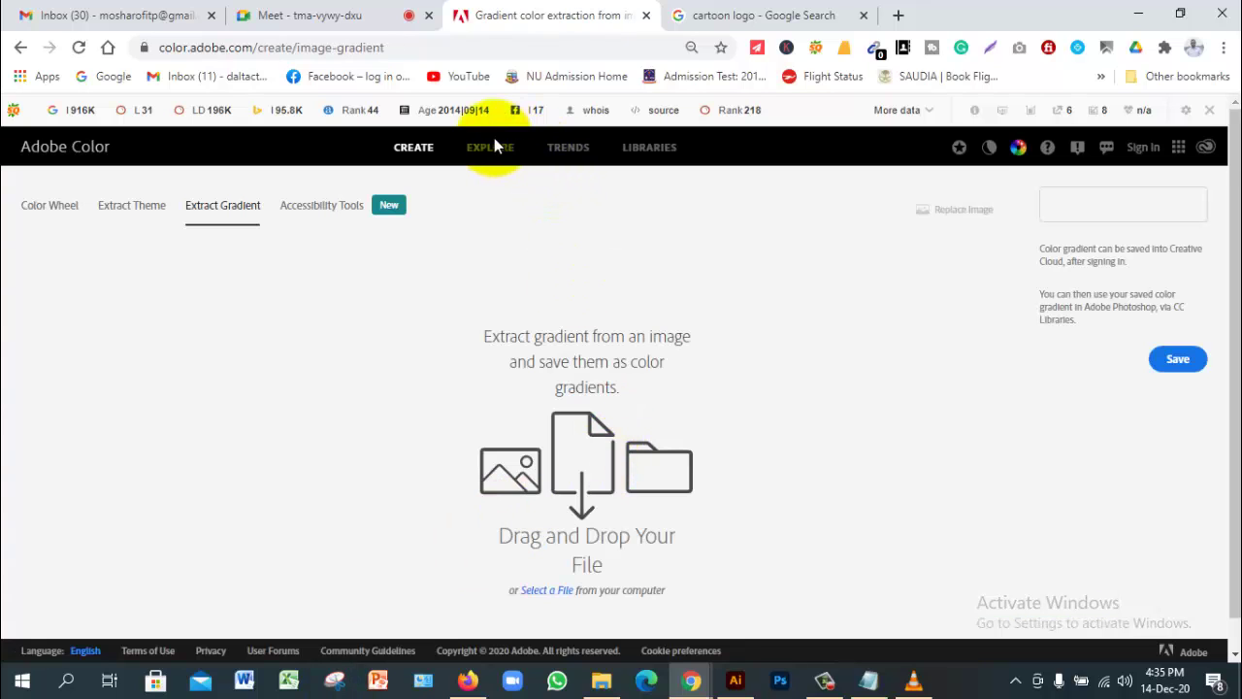
click(472, 150)
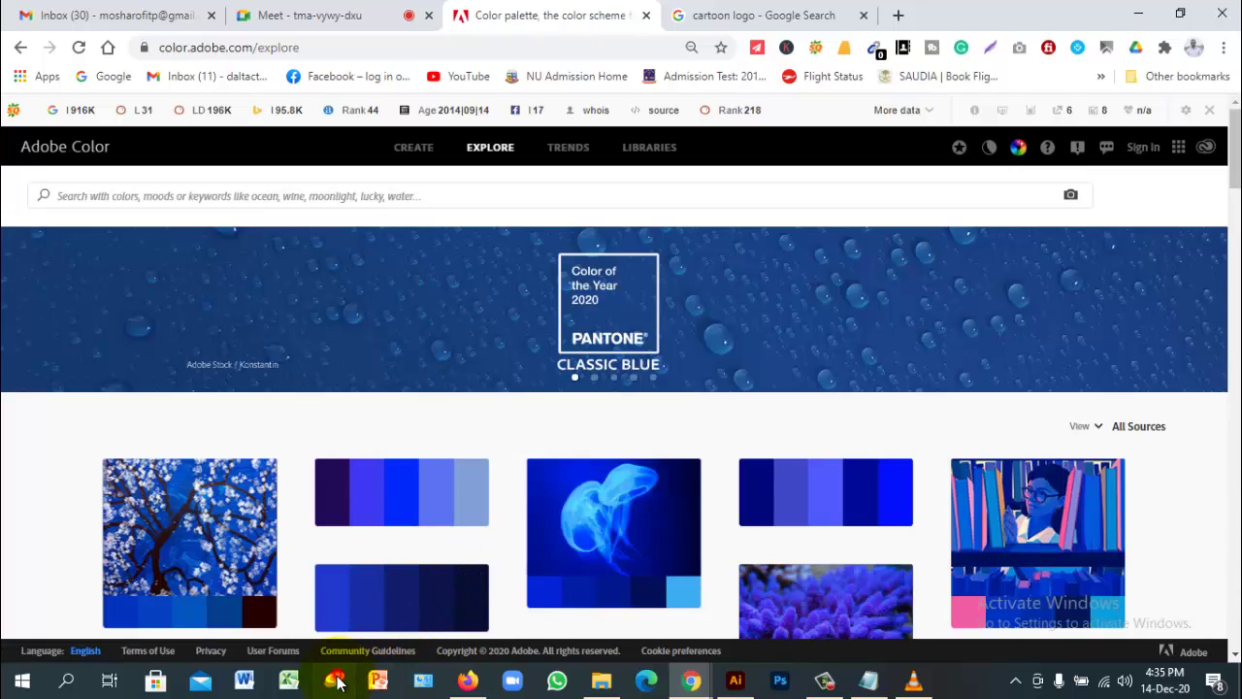
click(335, 681)
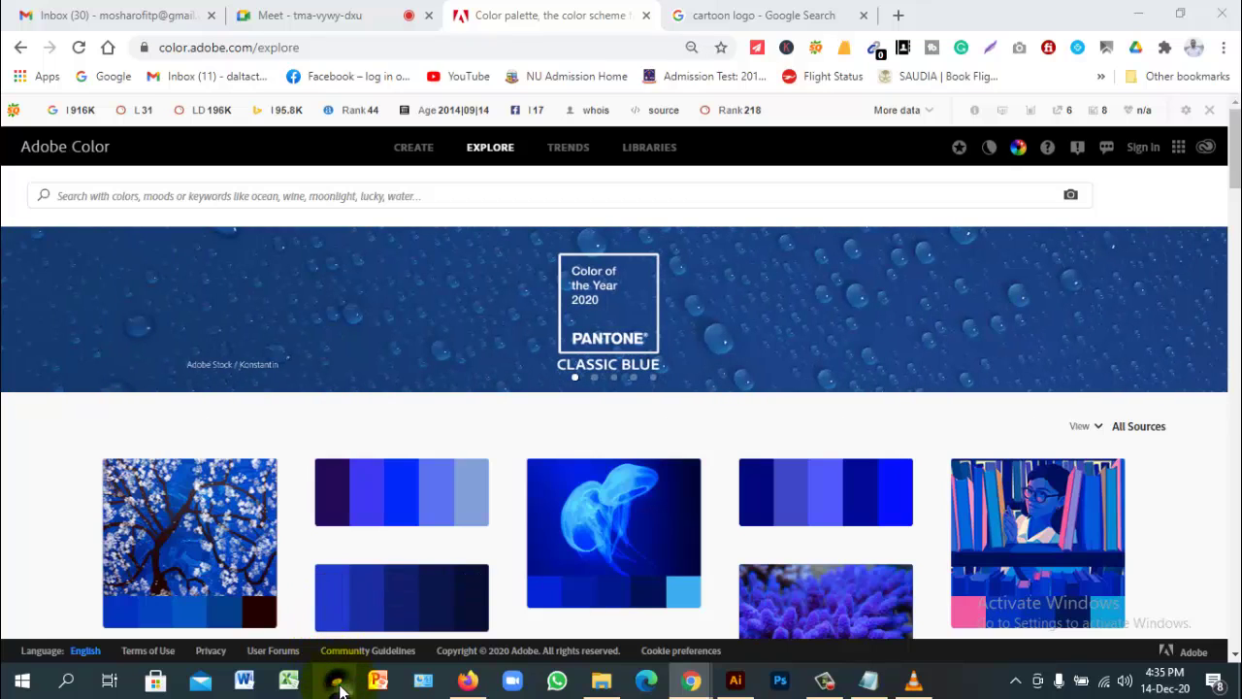
click(336, 682)
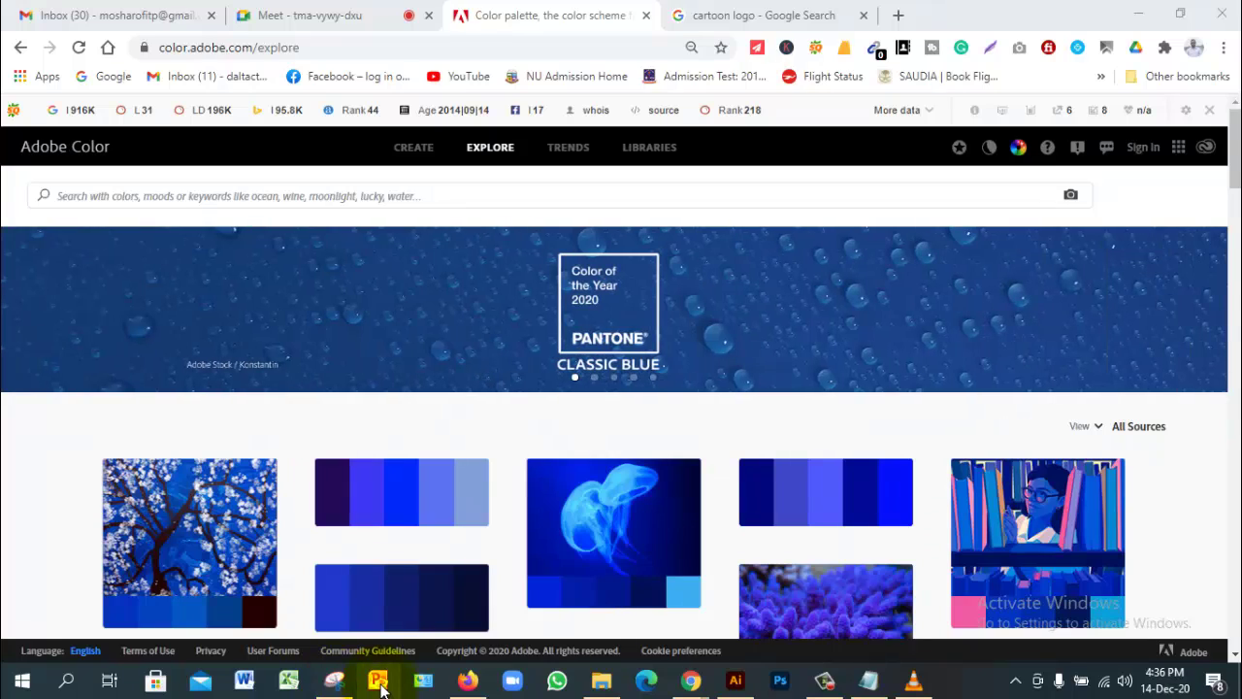
click(348, 690)
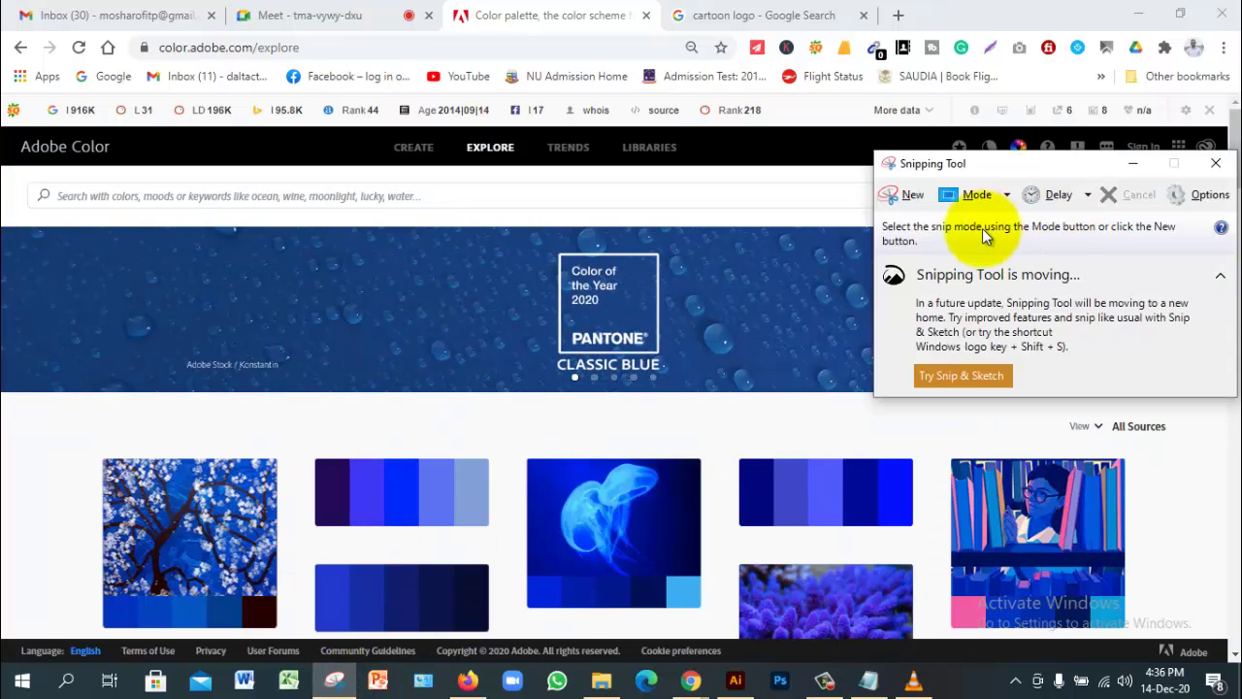
click(912, 196)
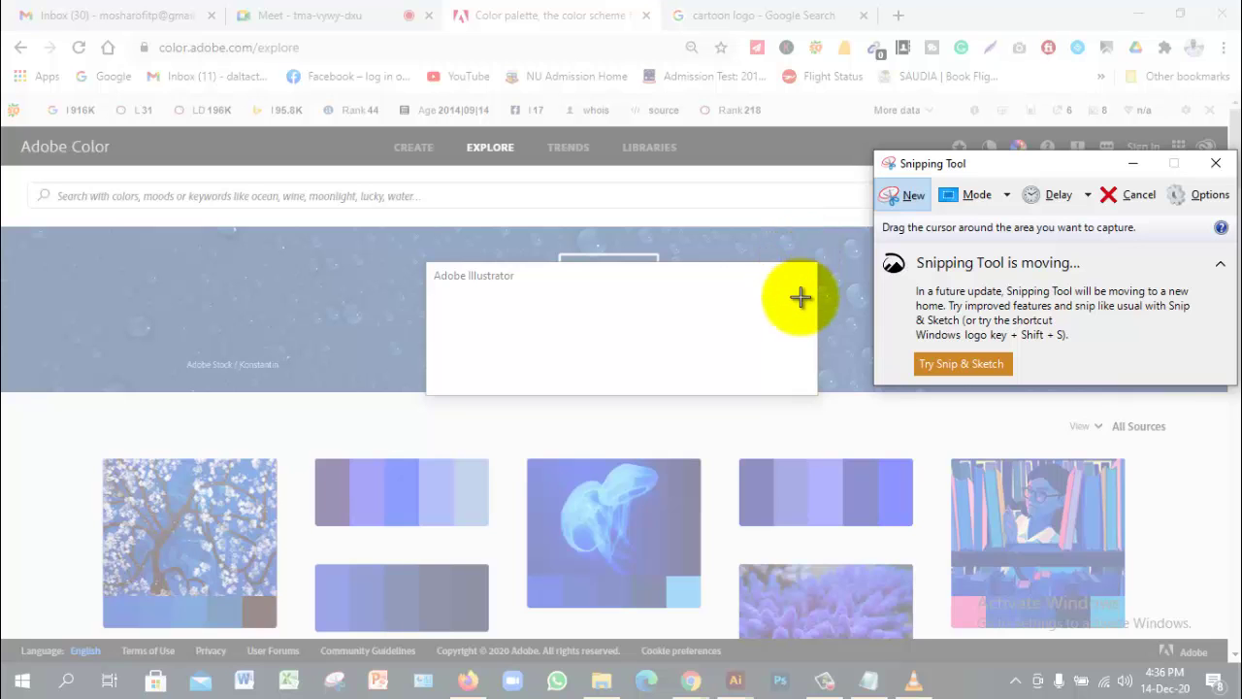
click(1215, 165)
Step: Capture the red-and-blue color strip beneath the tabletop game image on the Explore page with a rectangular snip in Snipping Tool
scroll(884, 371, down, 4)
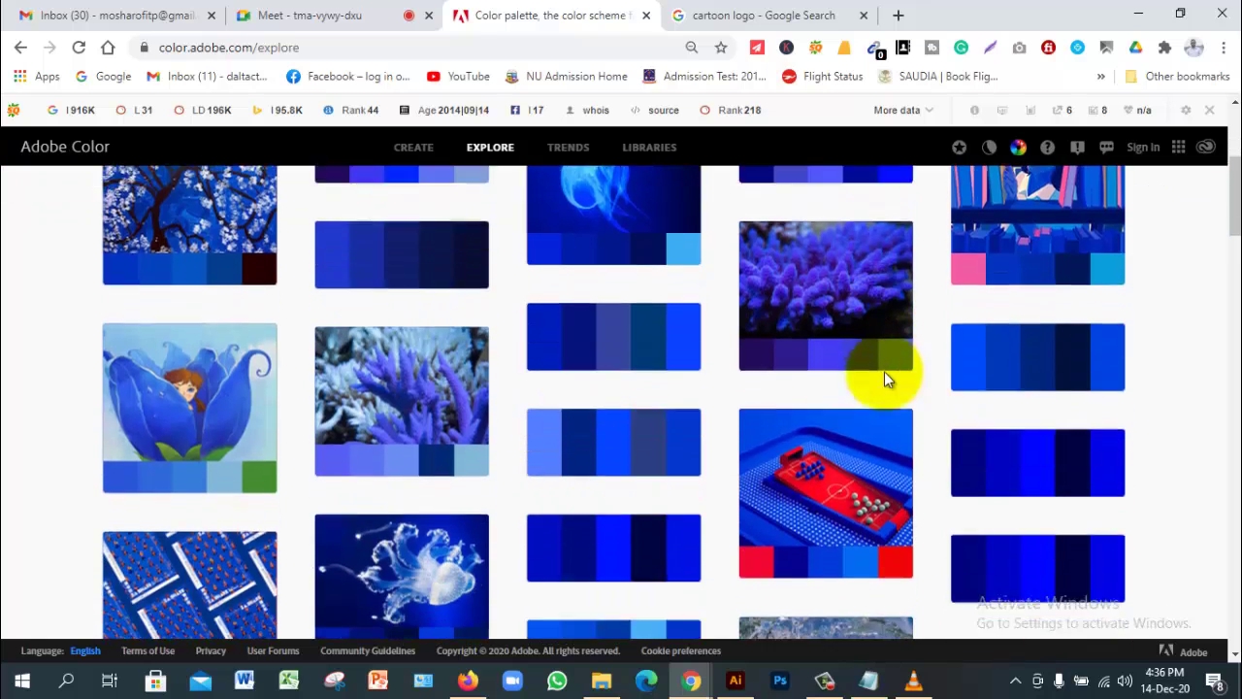
scroll(884, 371, down, 1)
click(340, 682)
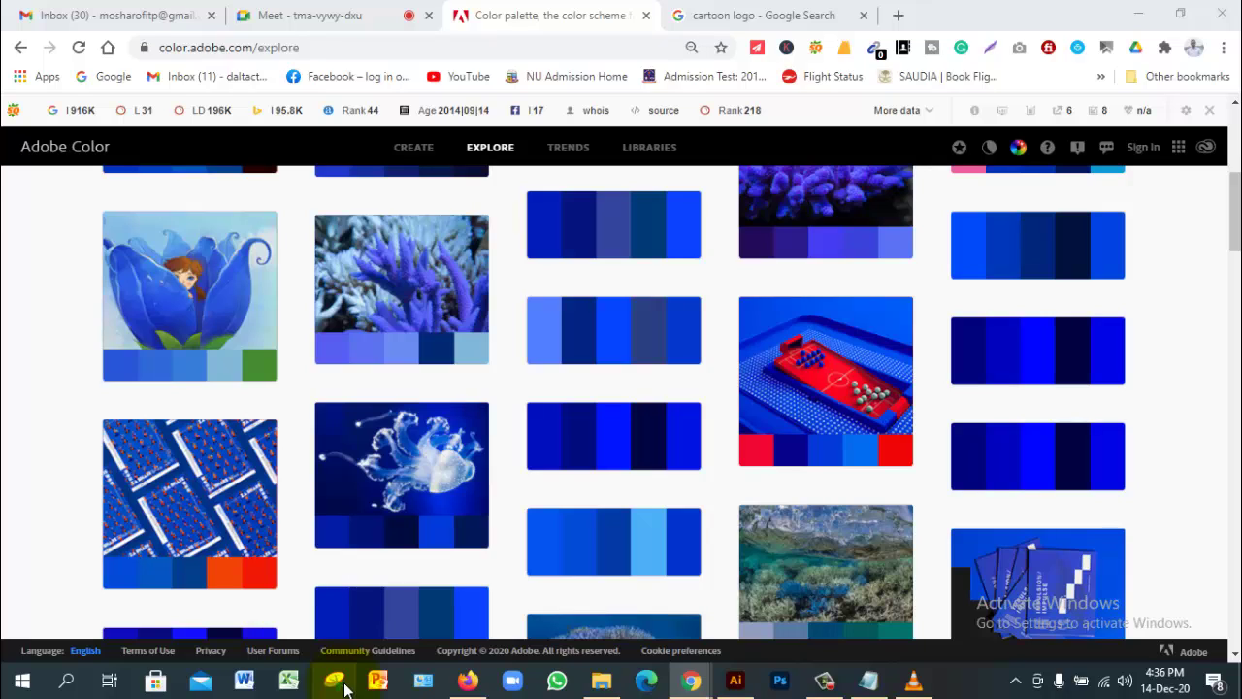
click(339, 685)
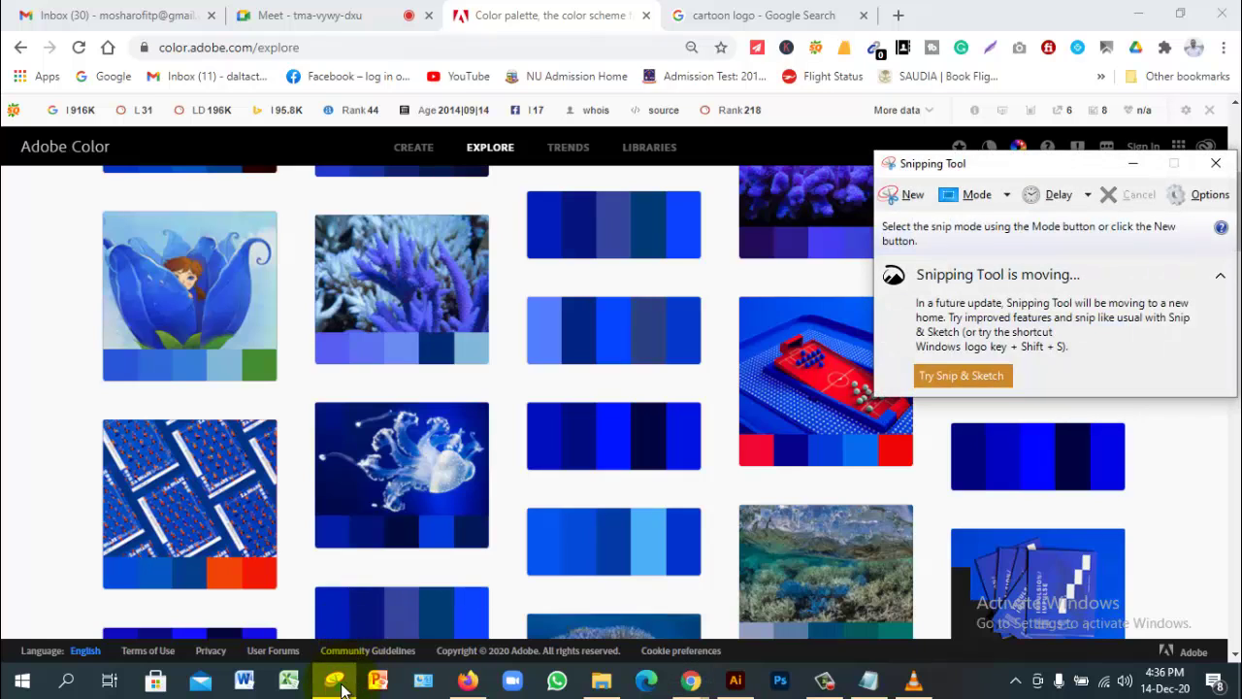
click(905, 194)
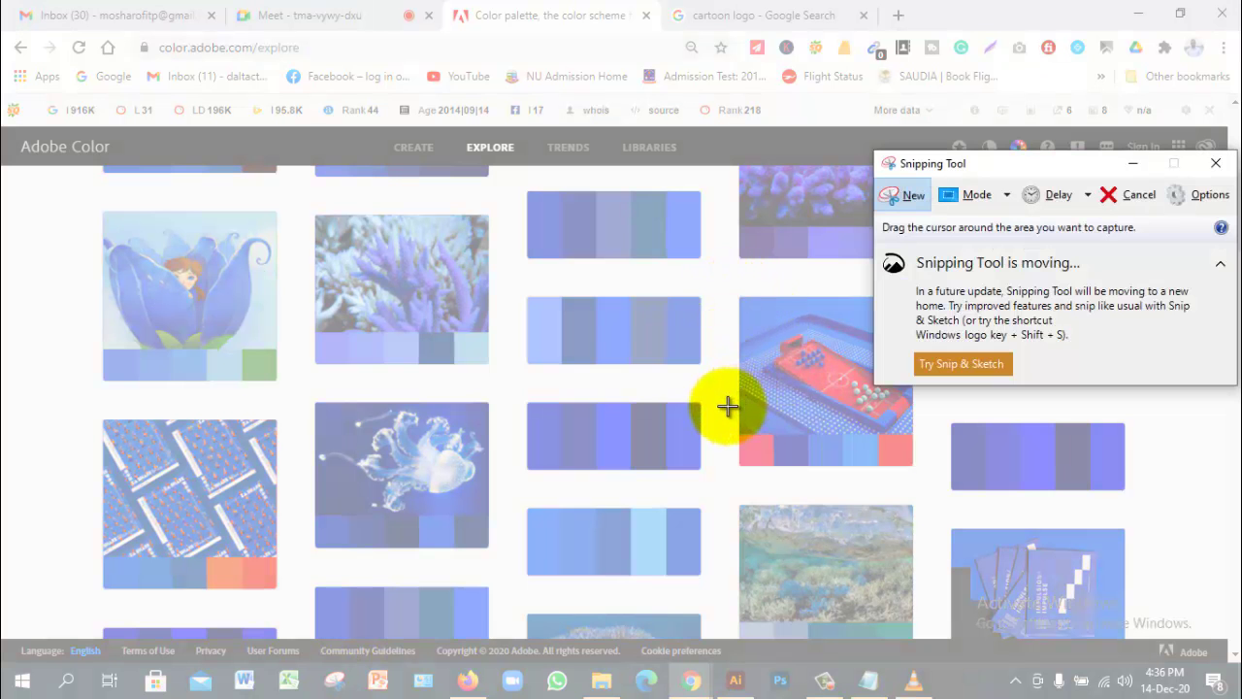
drag(727, 405, 921, 475)
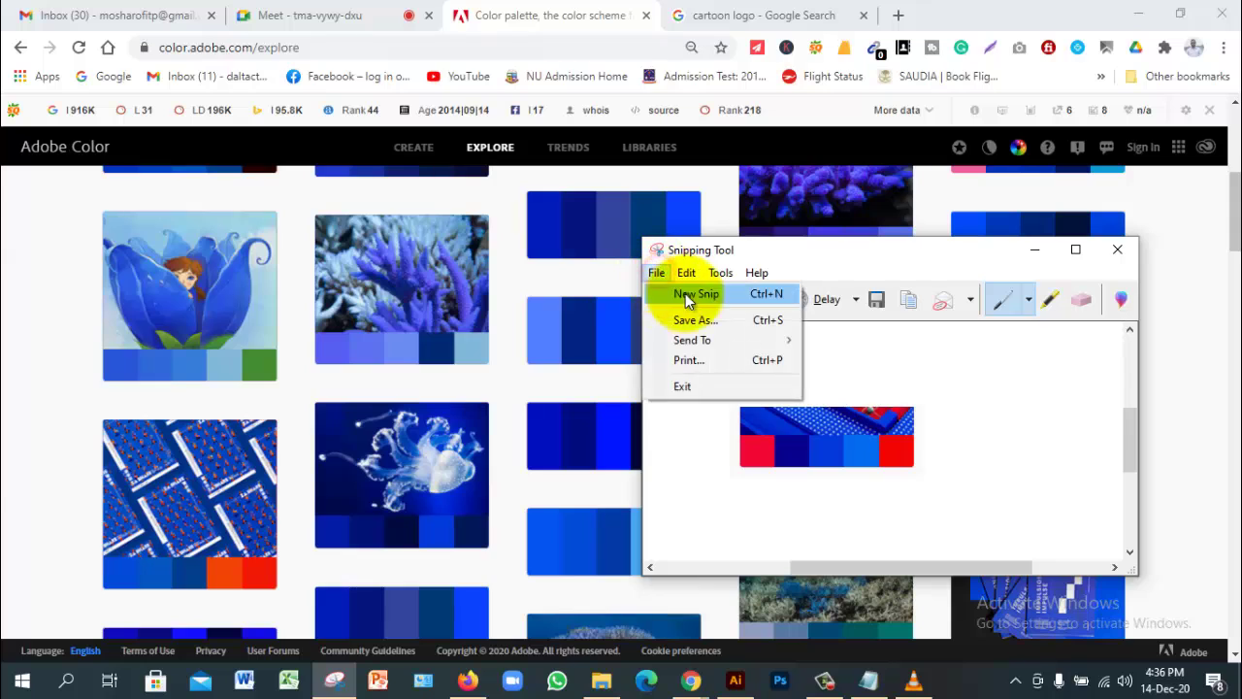
click(693, 303)
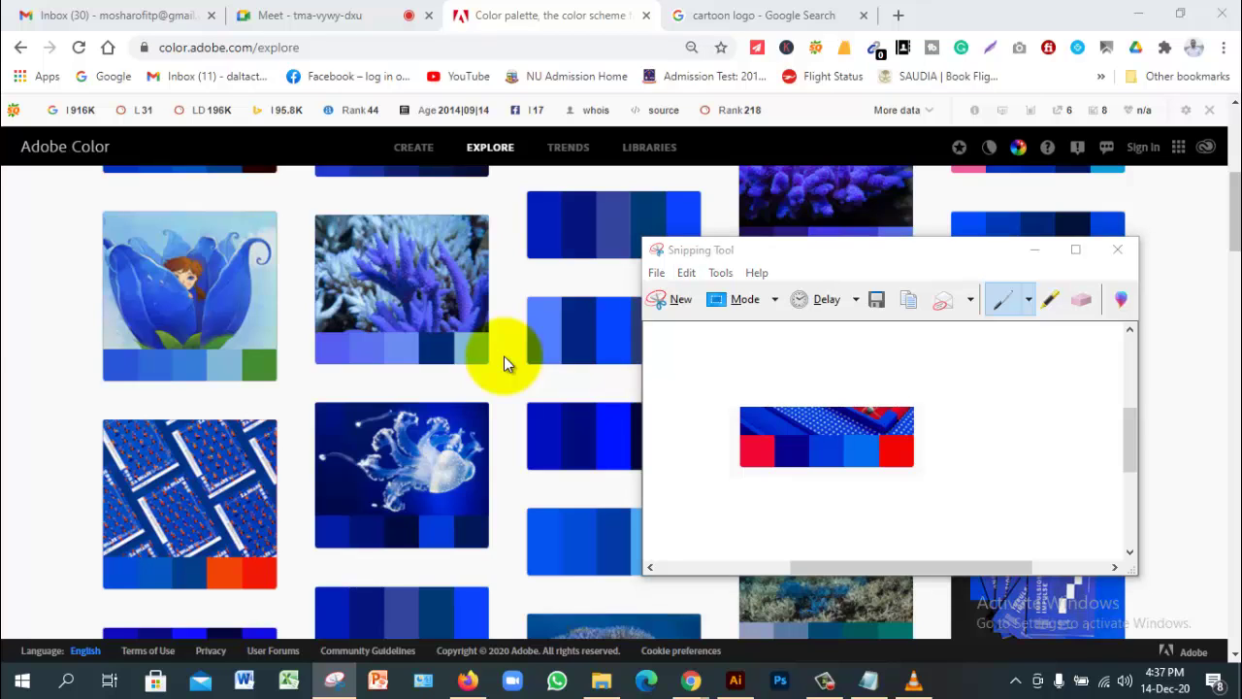
Step: Start saving the snip and browse to the Tangail GD-9 folder on the Desktop
key(ctrl+s)
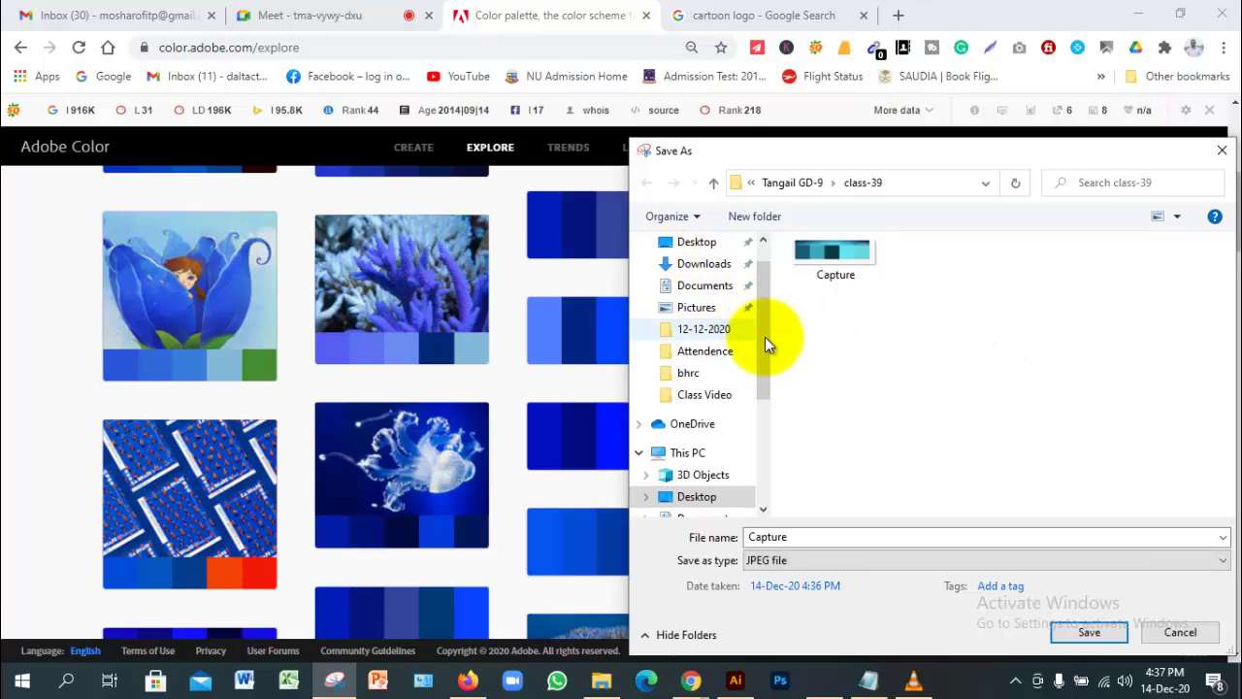
scroll(765, 337, up, 1)
click(715, 281)
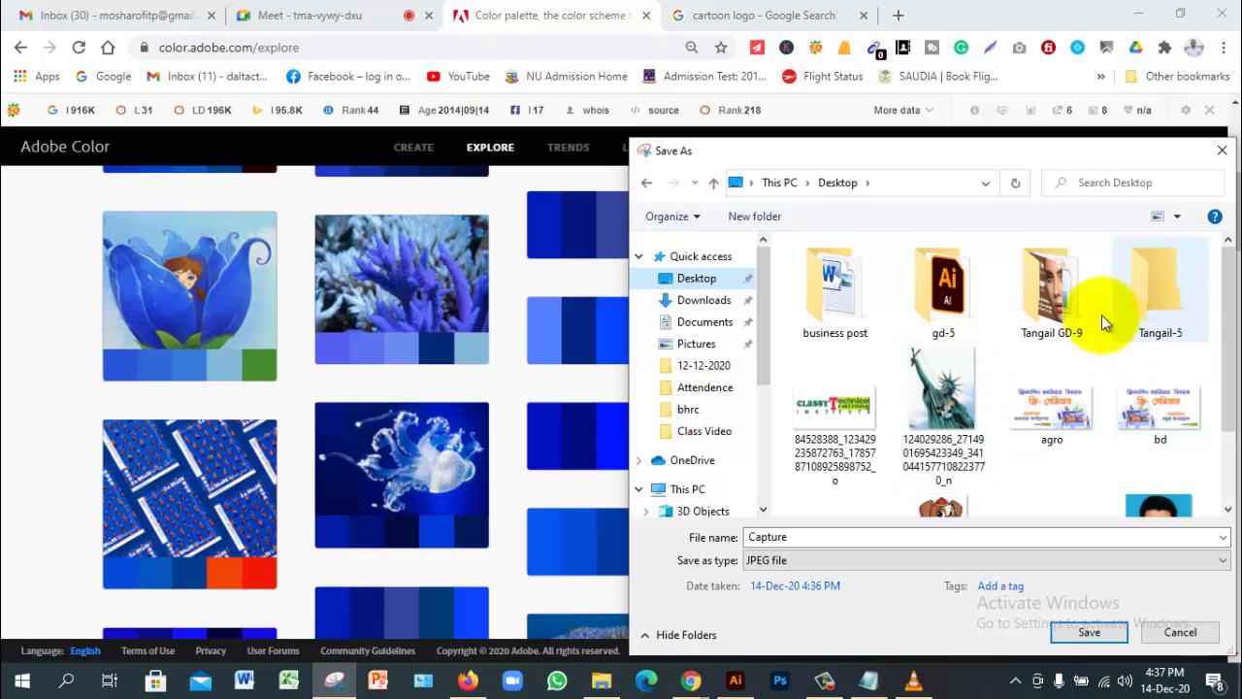
double_click(1079, 313)
scroll(1069, 354, down, 5)
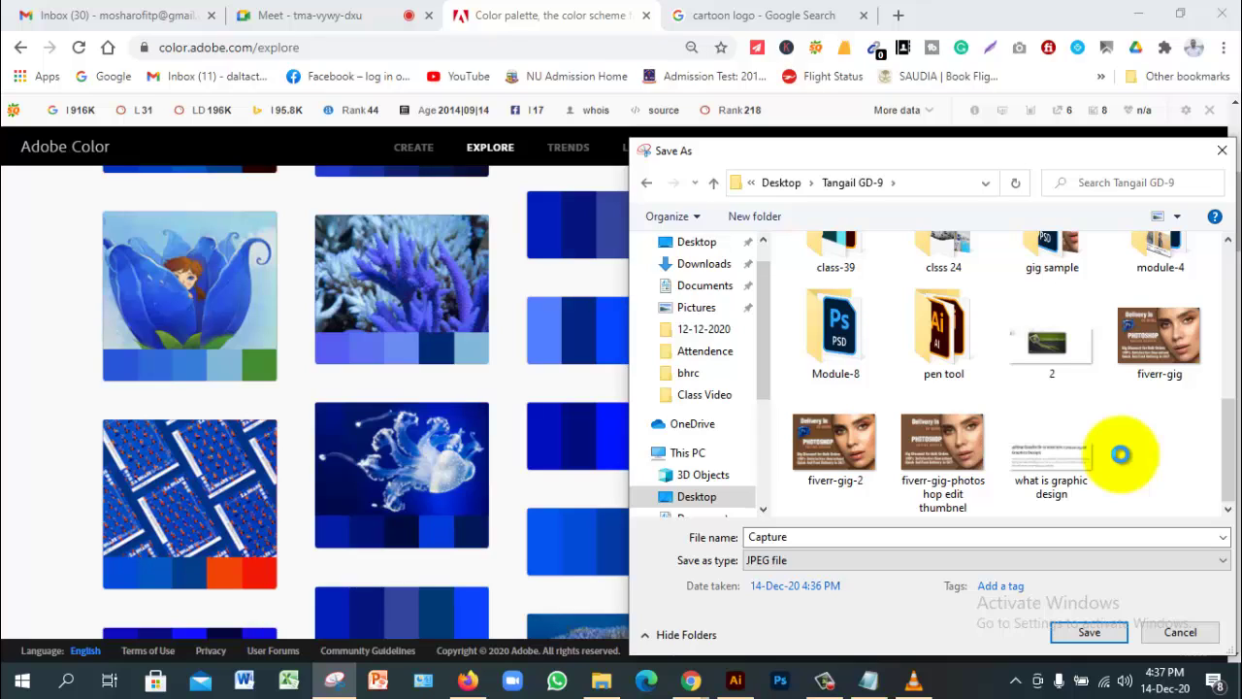
Step: Create a folder named "45 class" inside Tangail GD-9 and save the snip there as the JPEG file Capture
key(ctrl+shift+n)
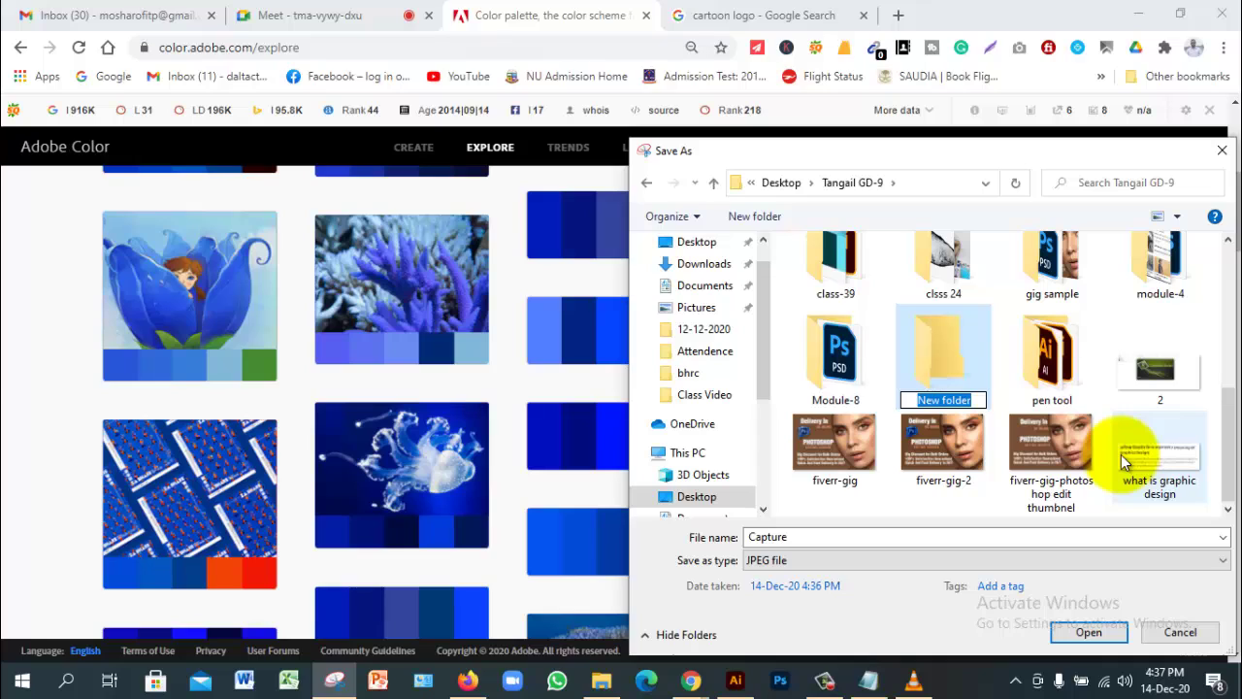
text(45 class)
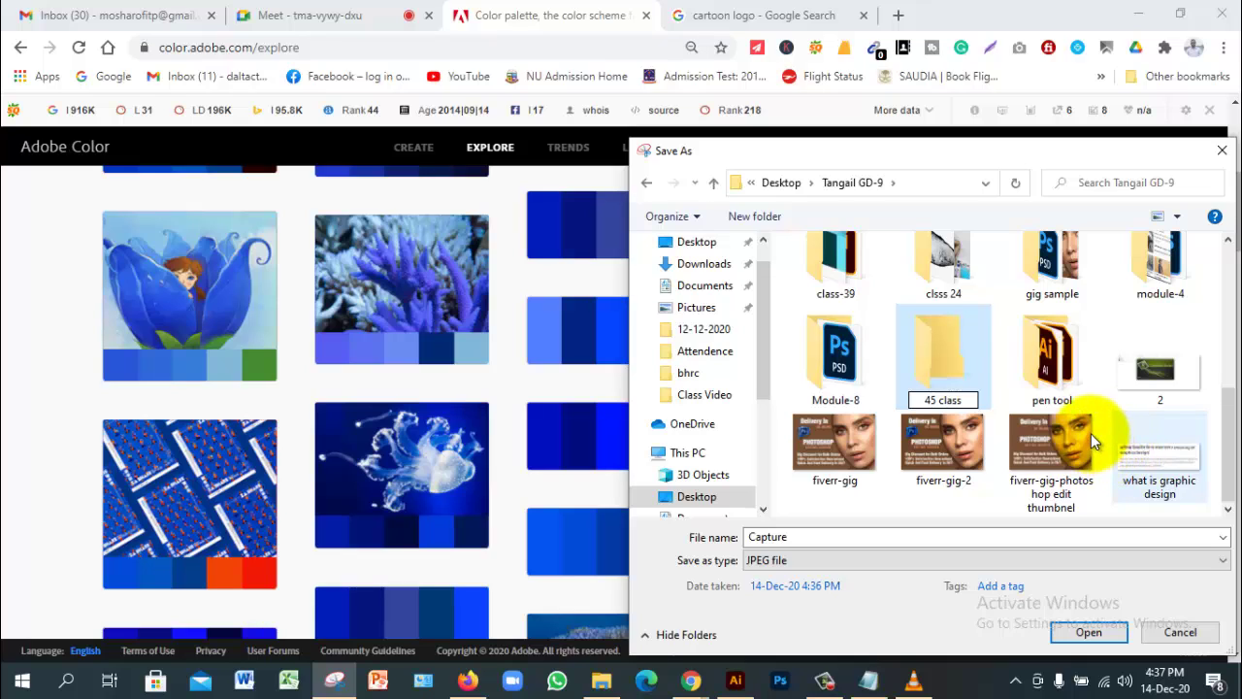
key(Return)
key(Return)
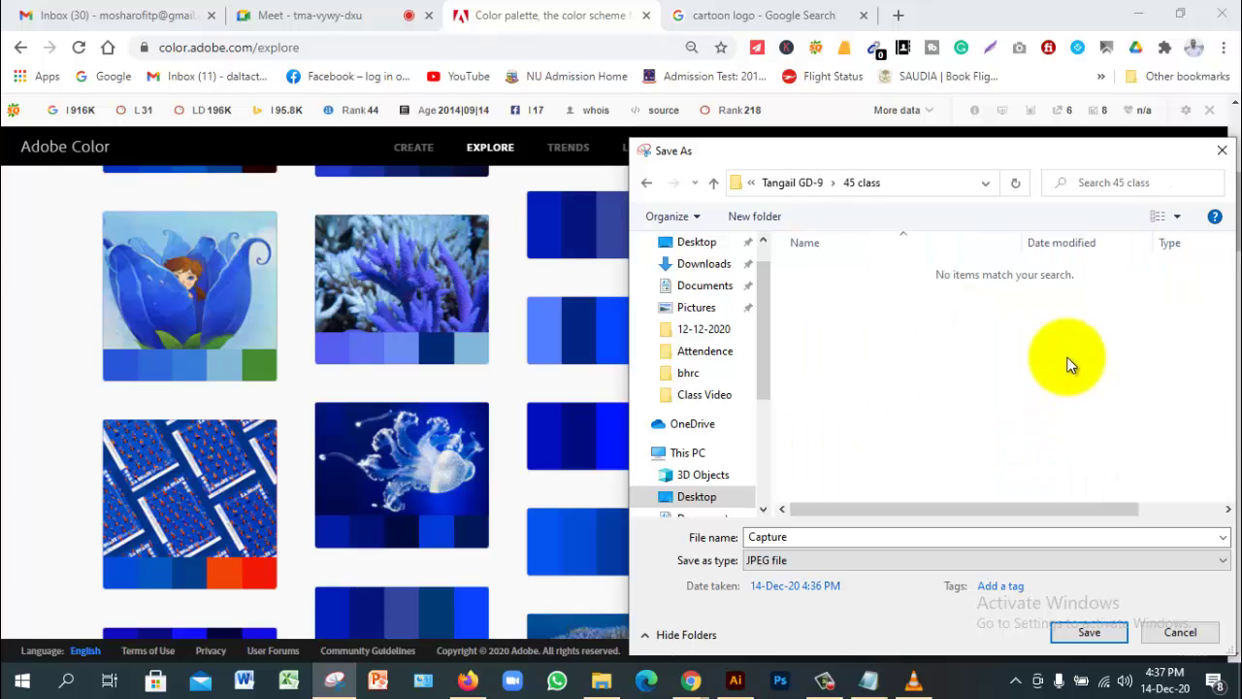
click(1073, 632)
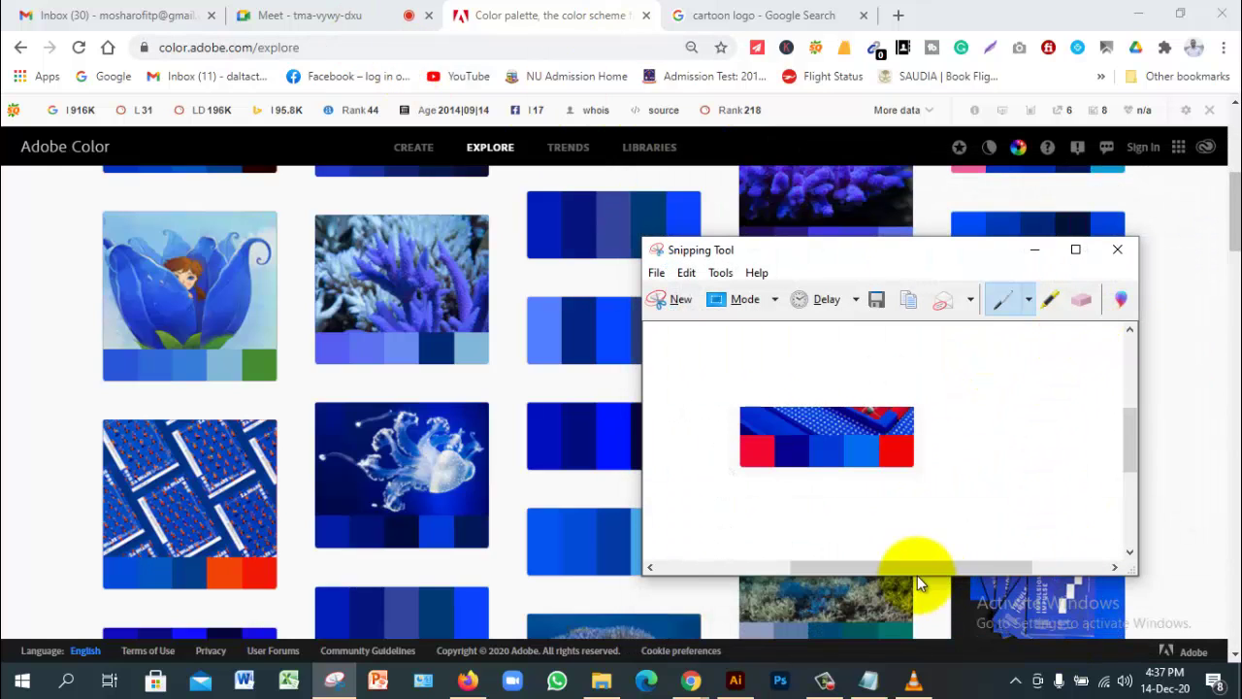
Step: Switch to Illustrator, start placing a file, and browse to the 45 class folder inside Tangail GD-9 on the Desktop
click(735, 679)
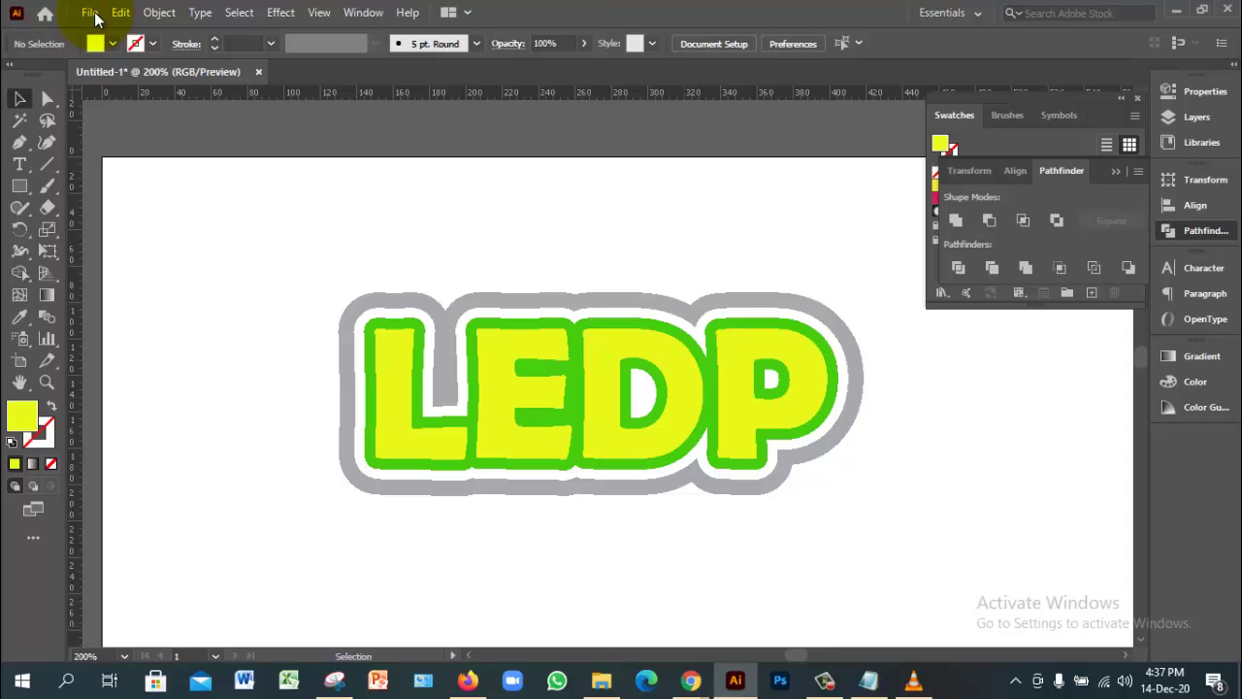
click(91, 14)
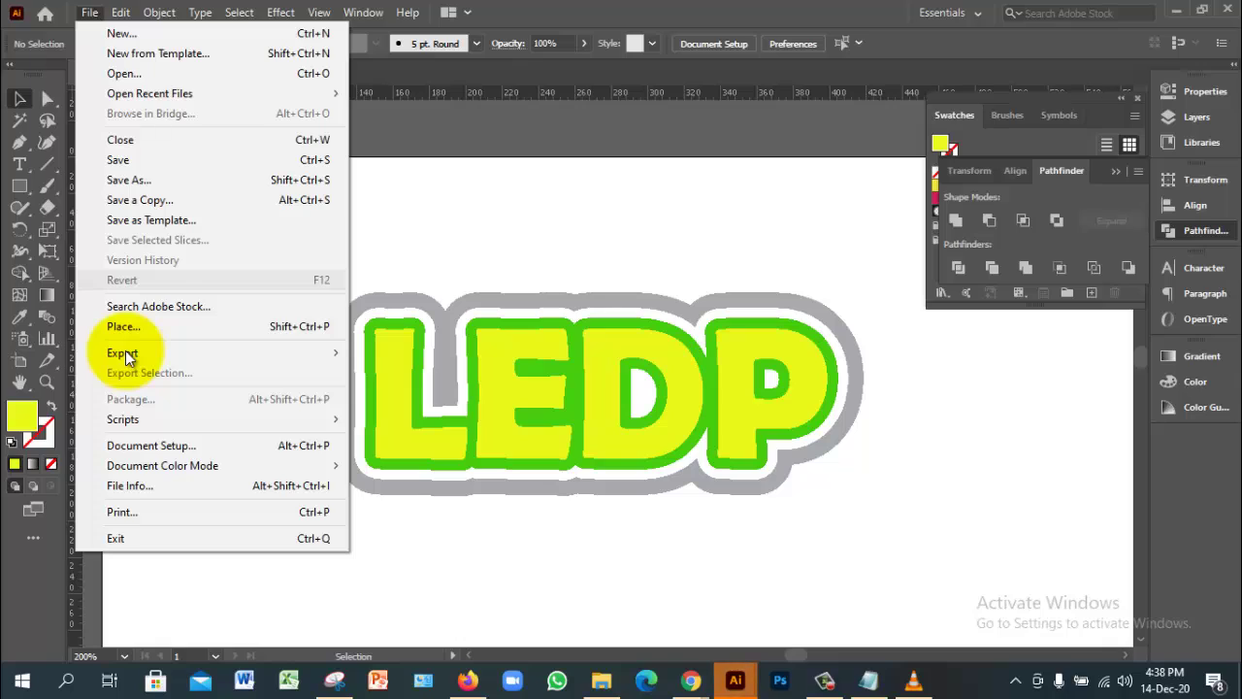
key(Escape)
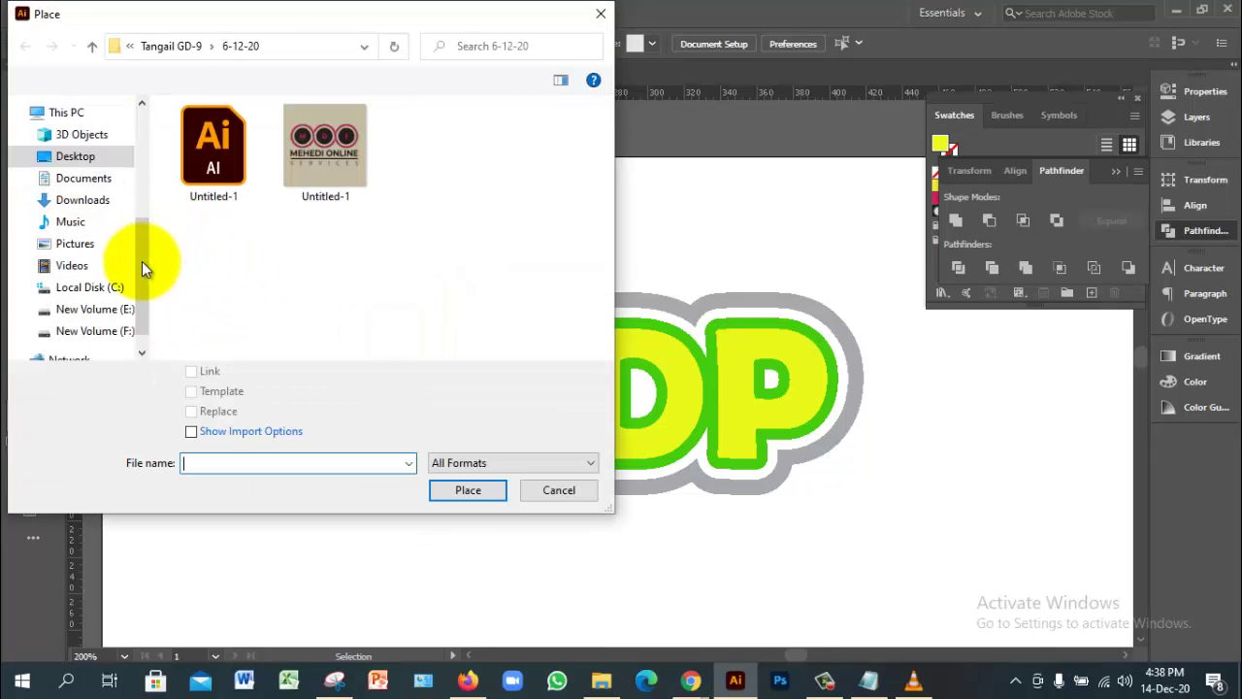
click(180, 49)
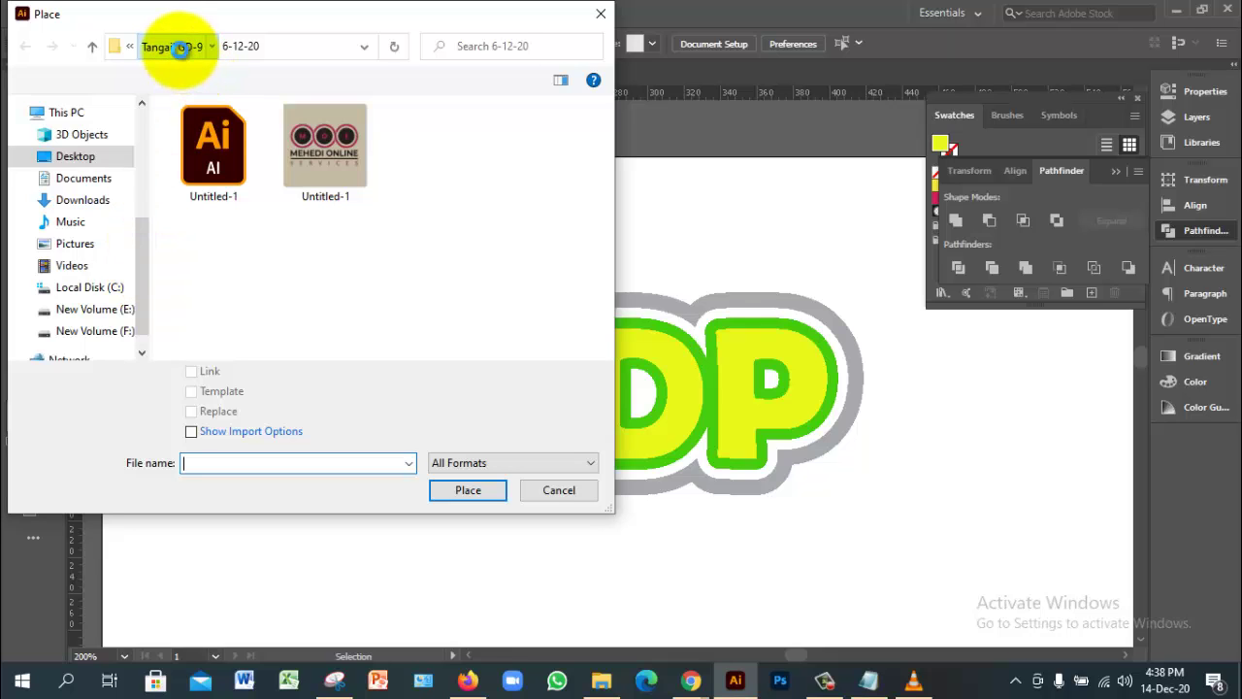
click(180, 49)
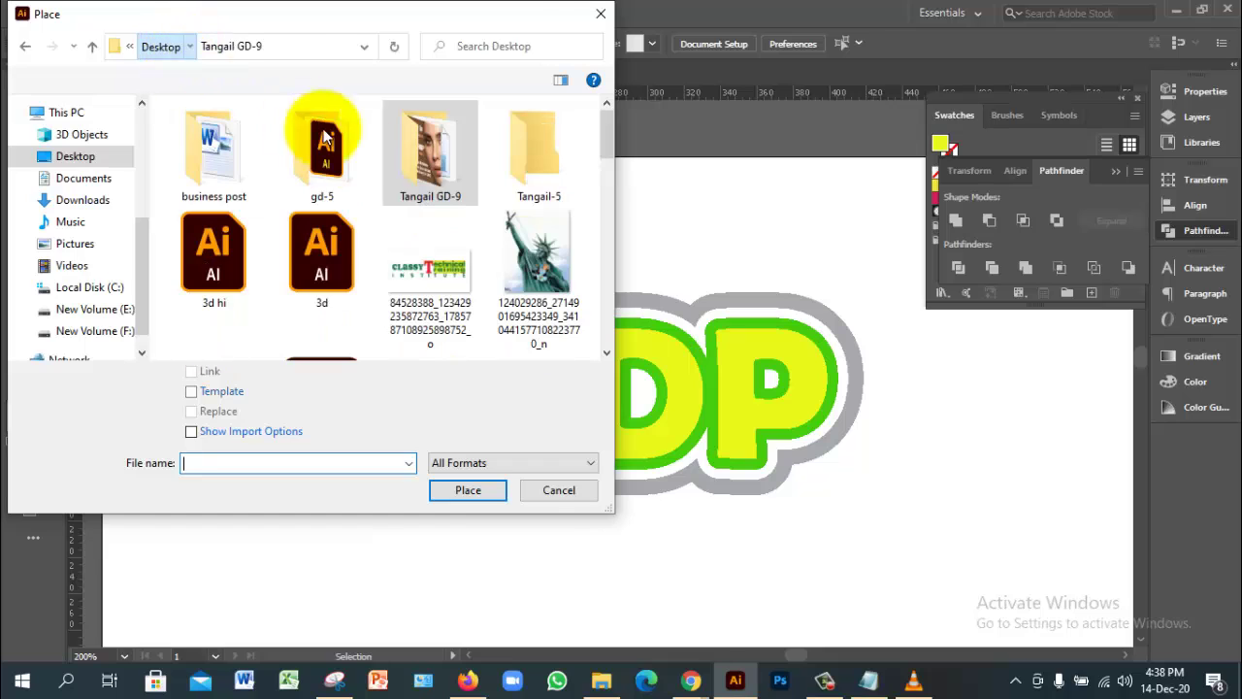
click(457, 175)
double_click(457, 175)
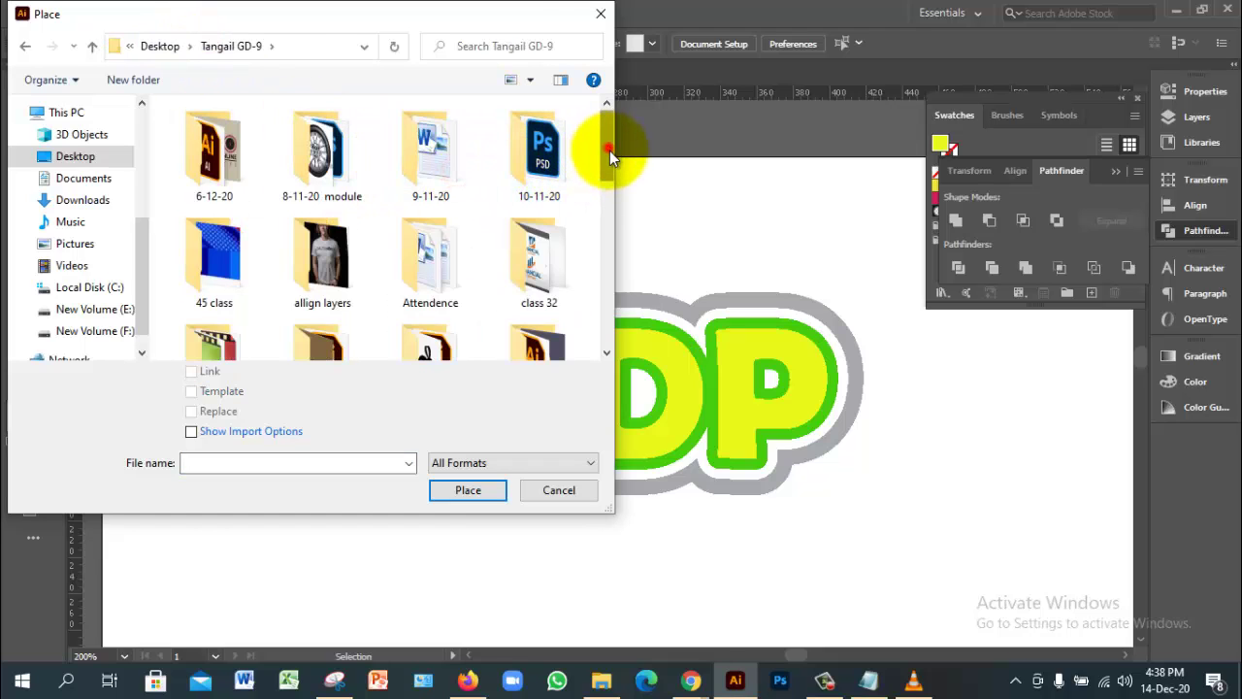
mouse_move(610, 151)
mouse_down()
mouse_move(599, 335)
mouse_move(605, 159)
mouse_up()
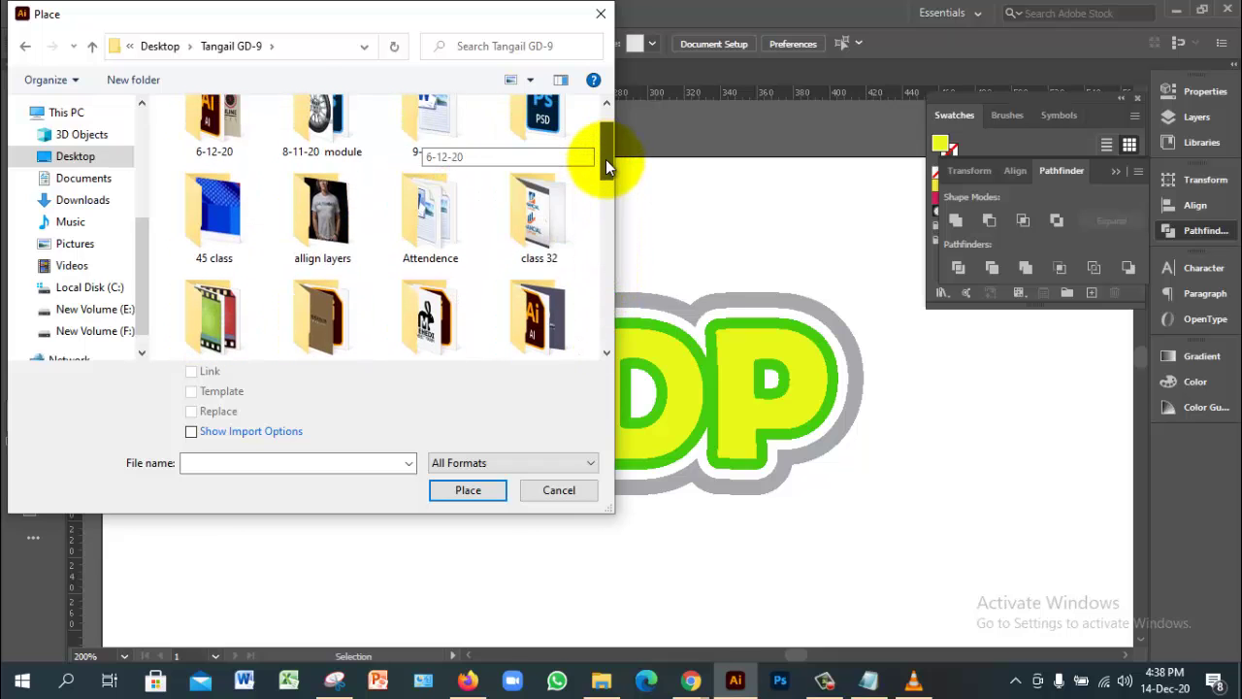
double_click(250, 182)
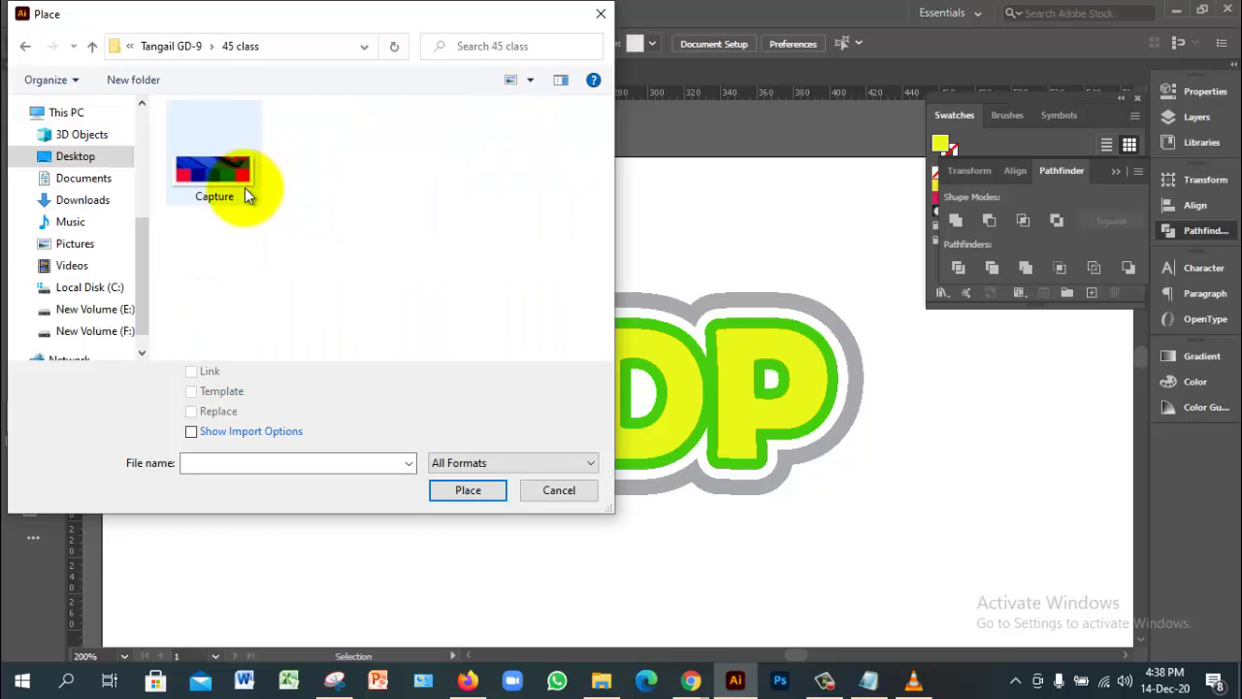
Step: Place the Capture image as a small linked color reference above and to the left of the LEDP lettering, leaving it deselected
click(247, 194)
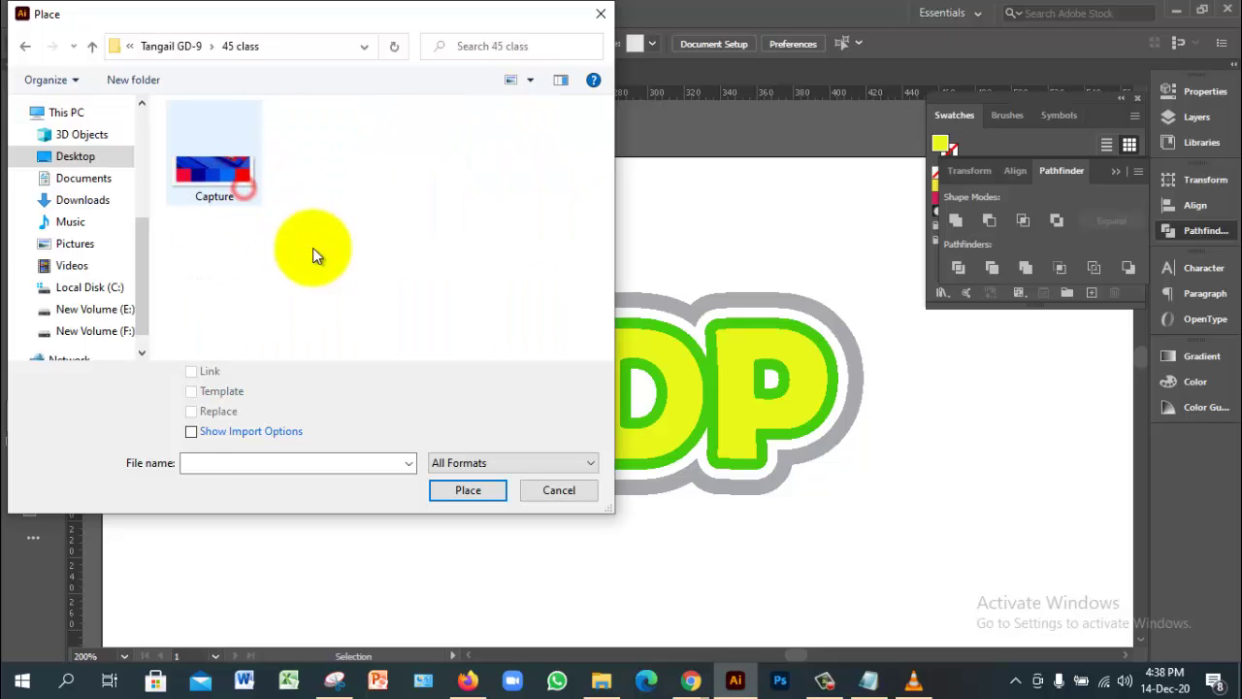
click(464, 491)
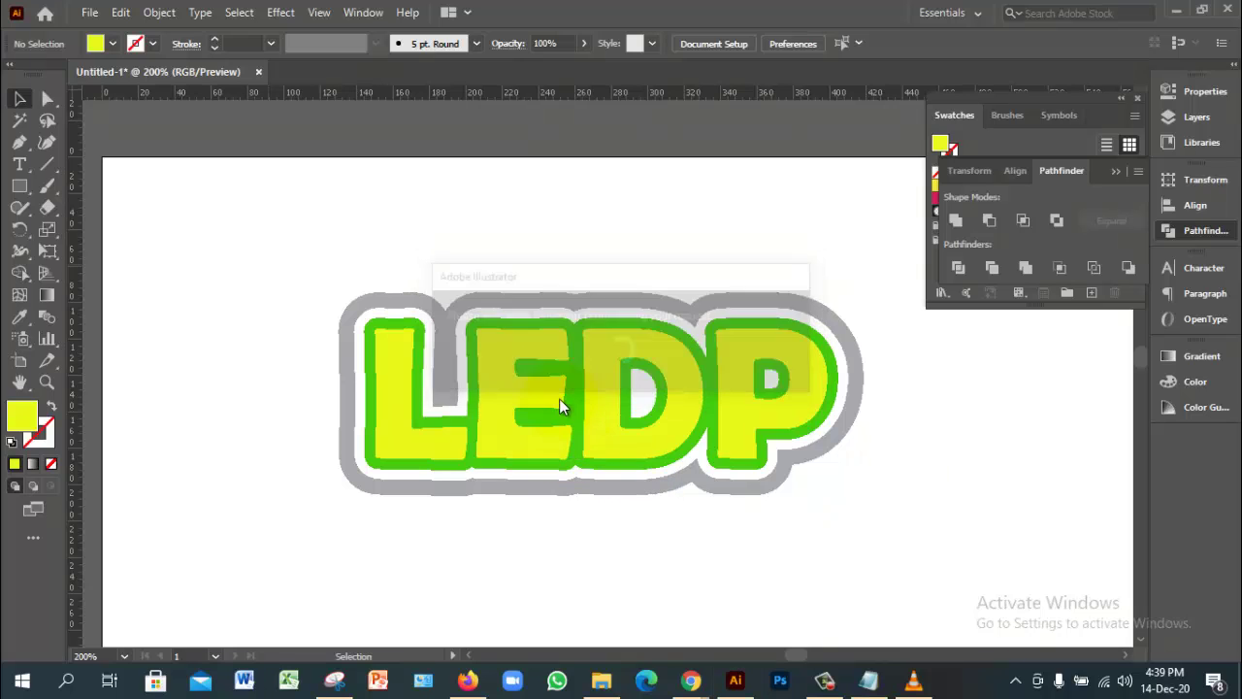
click(257, 336)
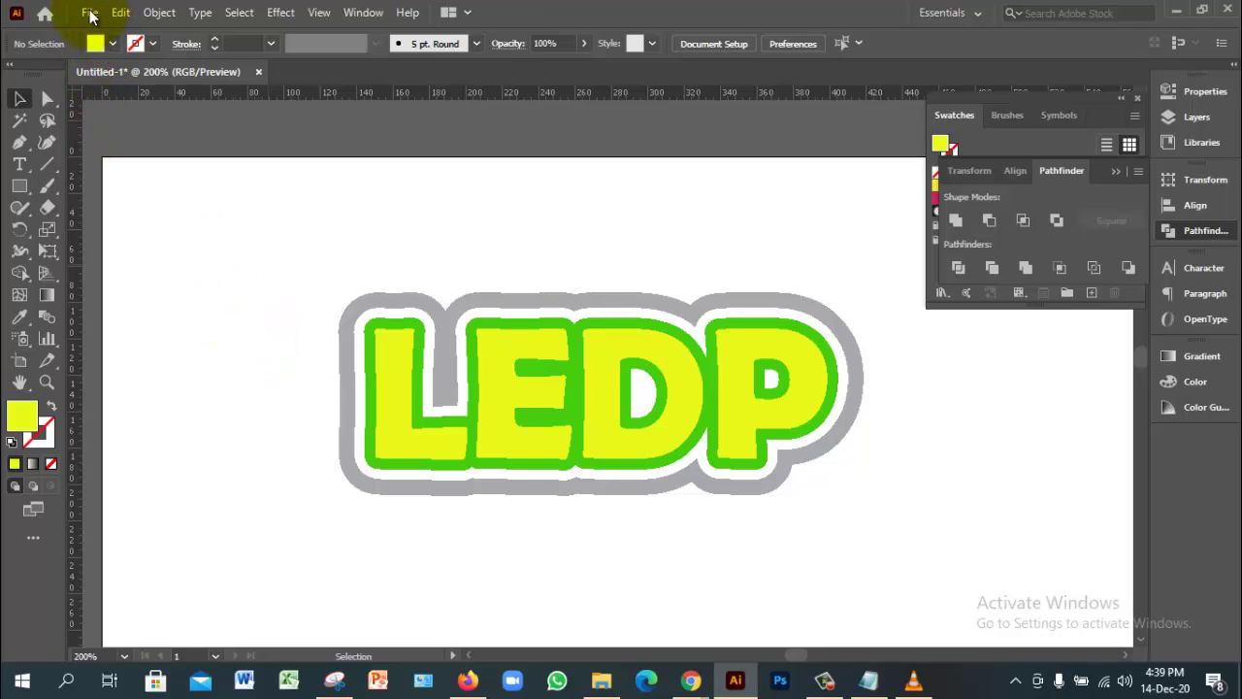
key(ctrl+shift+p)
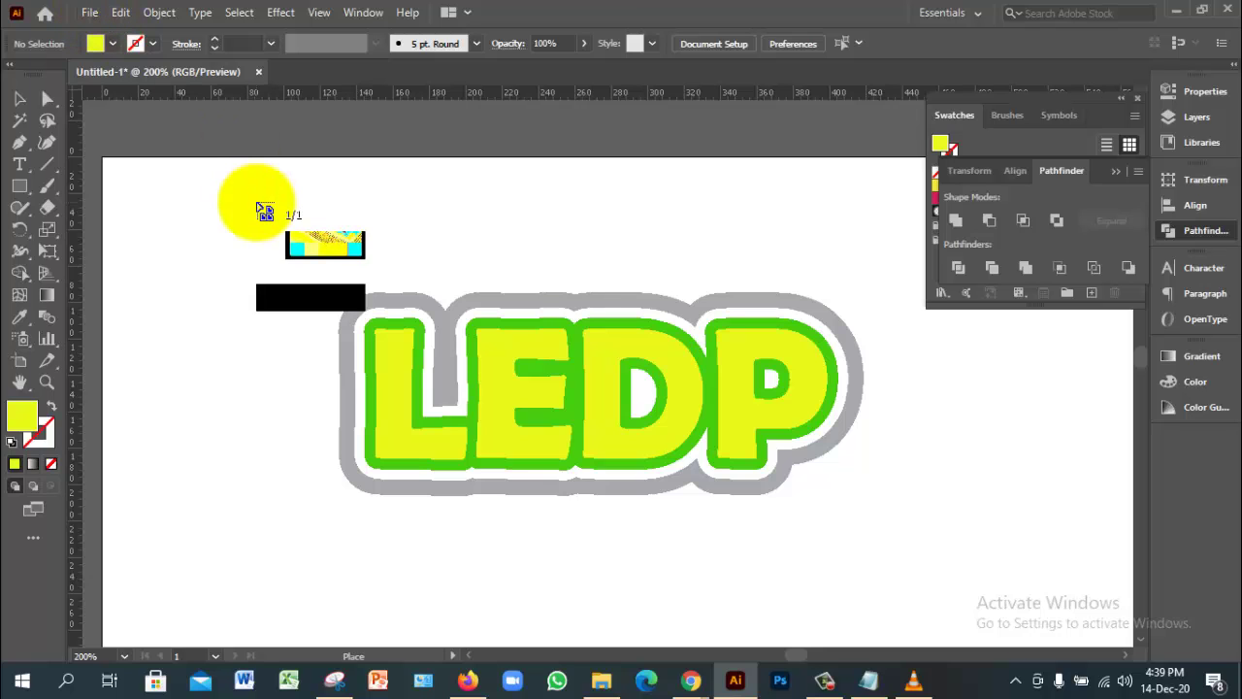
mouse_move(152, 201)
mouse_down()
mouse_move(294, 344)
mouse_move(263, 264)
mouse_up()
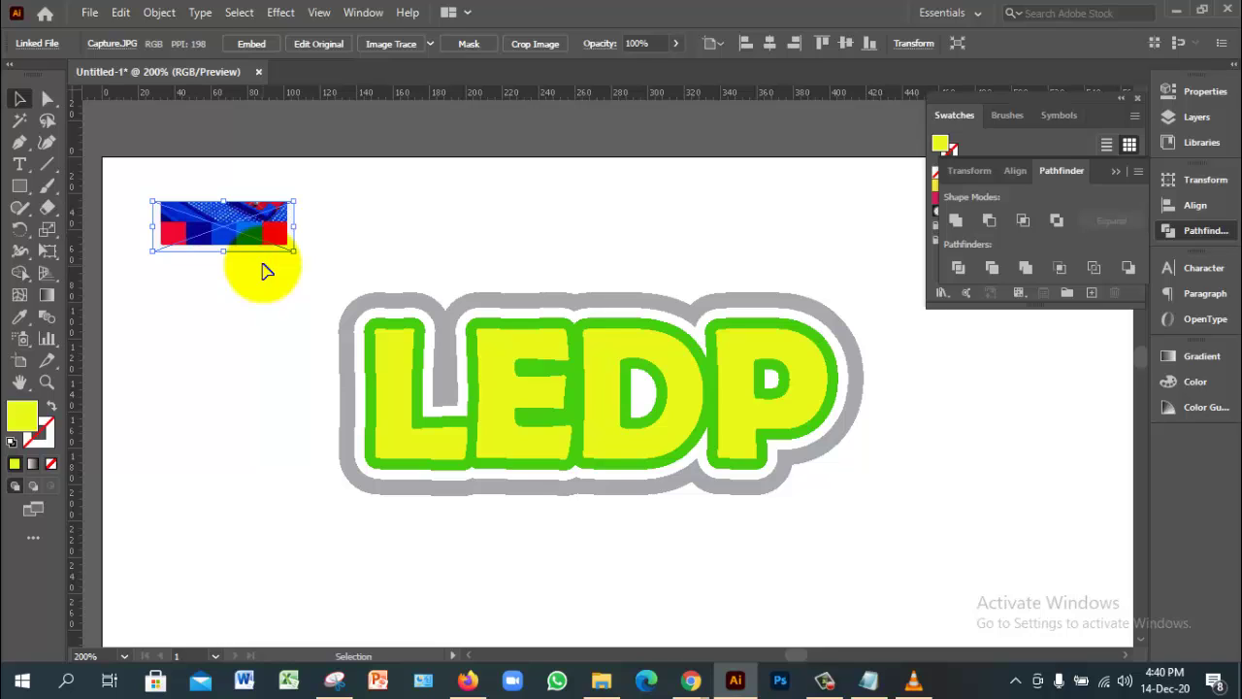
click(405, 230)
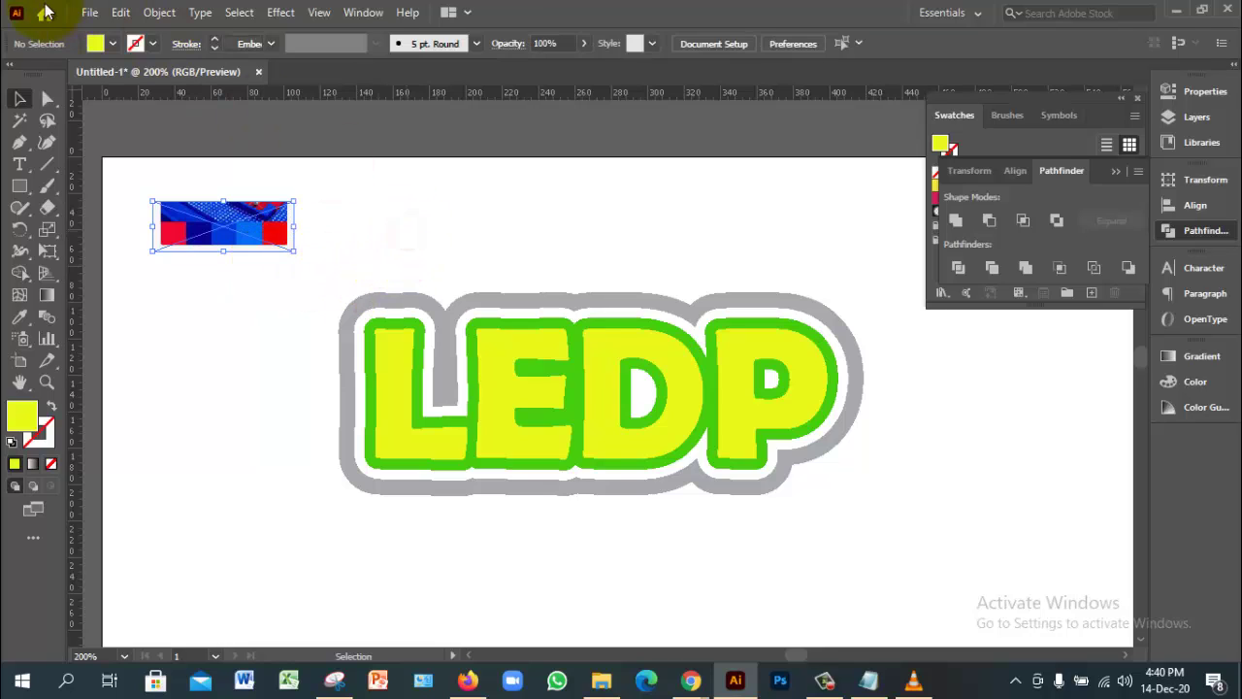
Step: Save the document in the 45 class folder as the Adobe Illustrator file Untitled-1, using the Illustrator 2020 version and default options
click(88, 13)
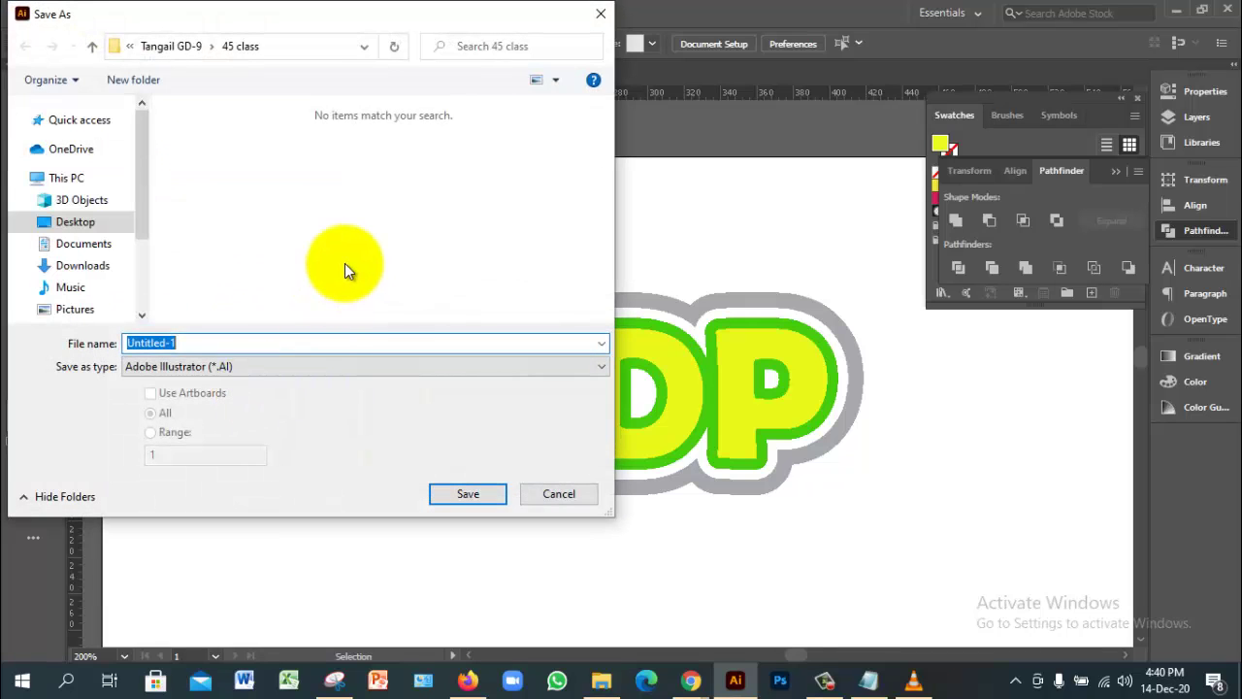
click(214, 341)
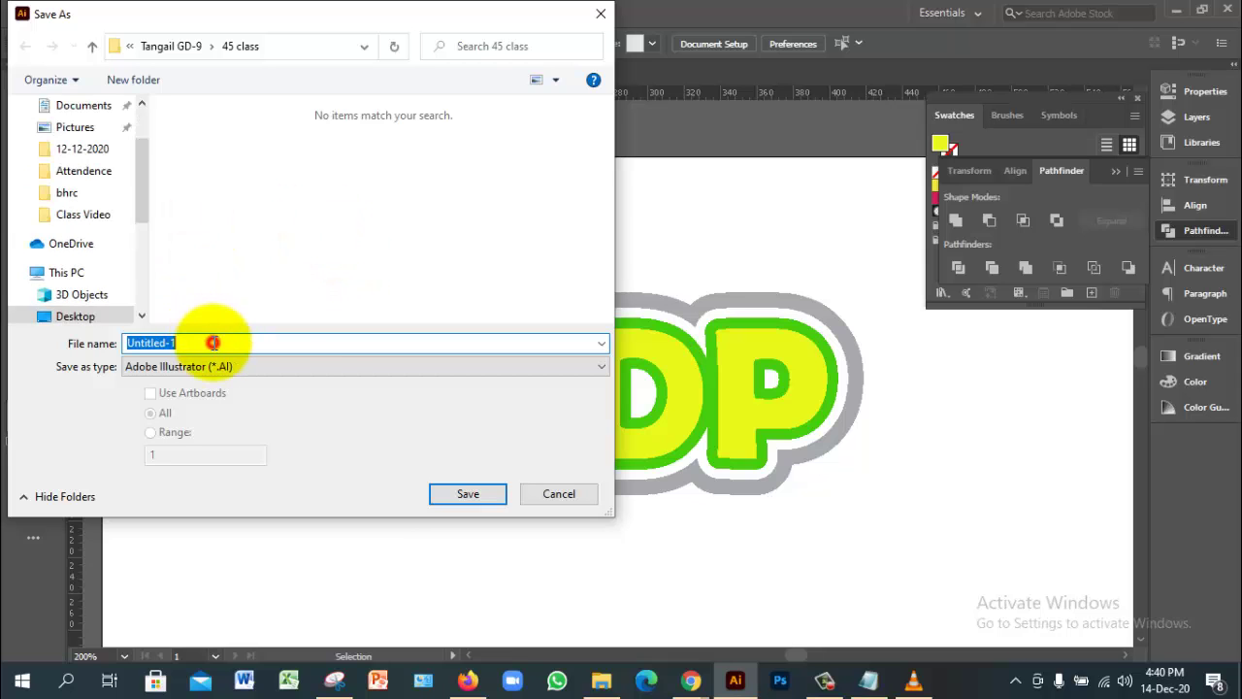
click(469, 494)
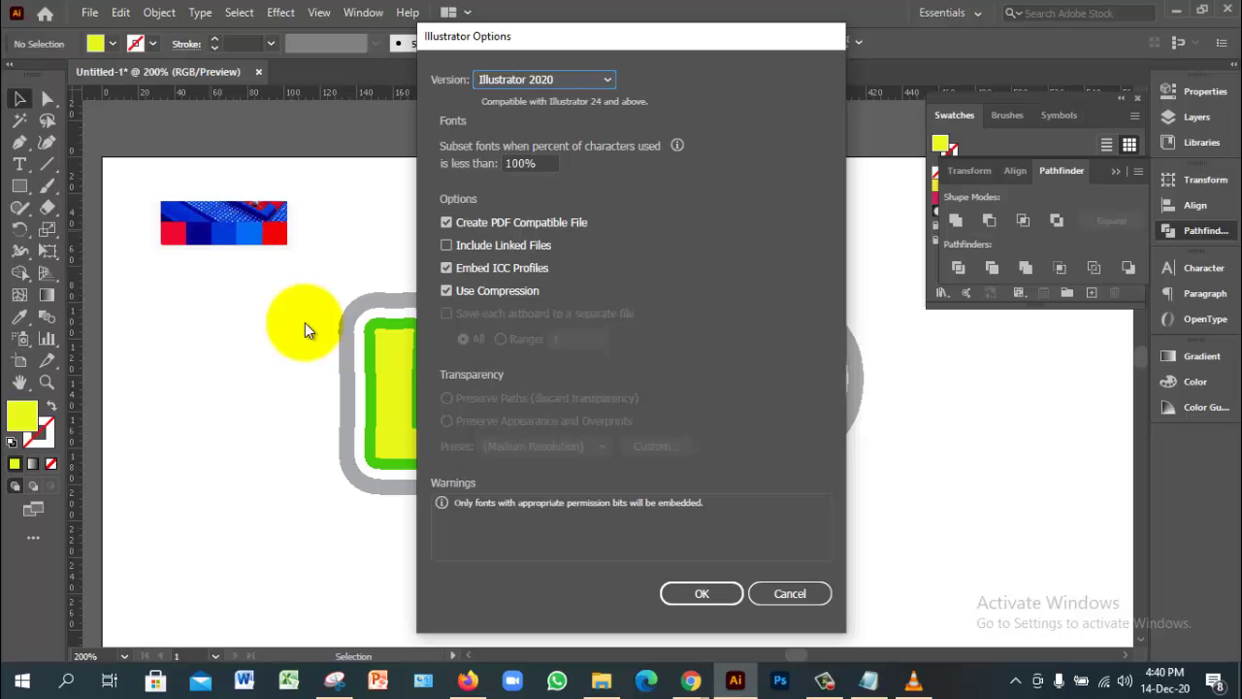
click(714, 594)
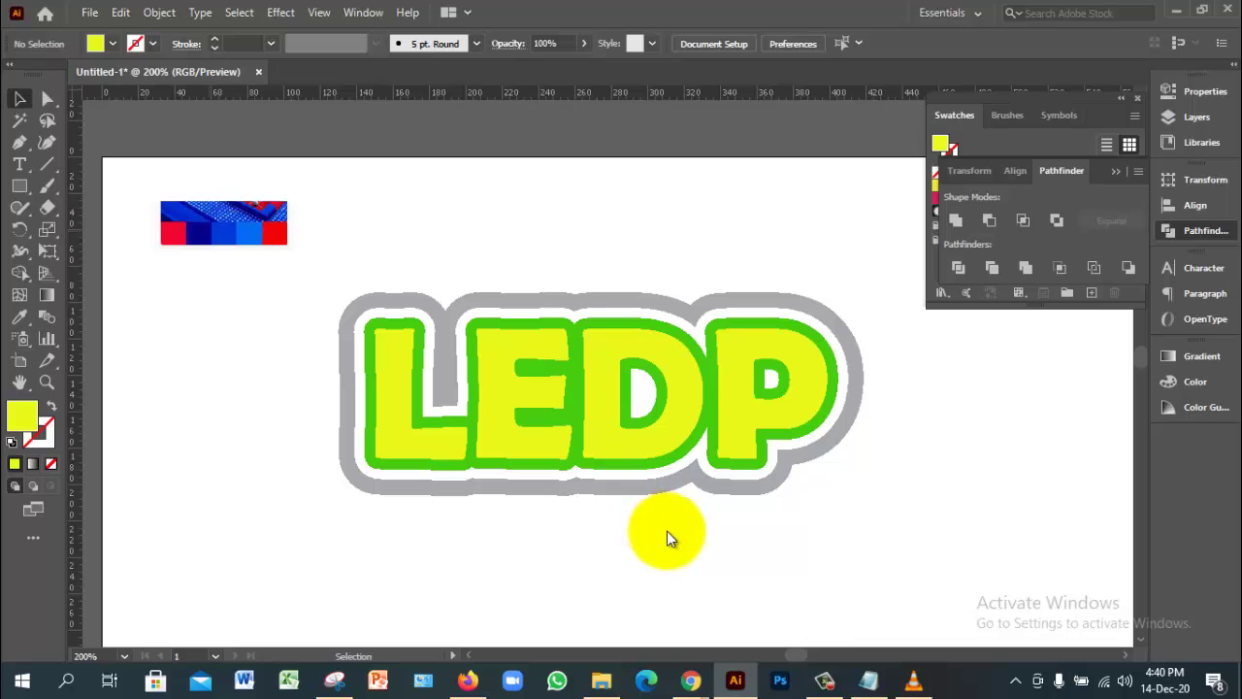
click(829, 683)
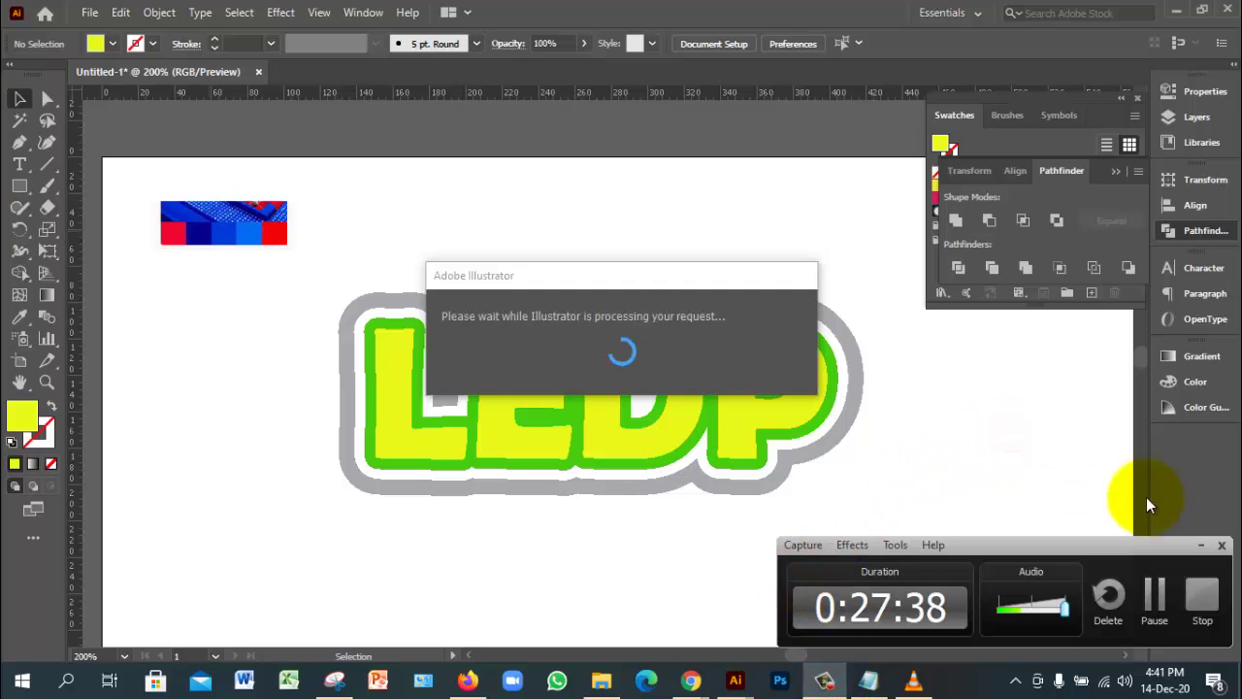
click(1201, 547)
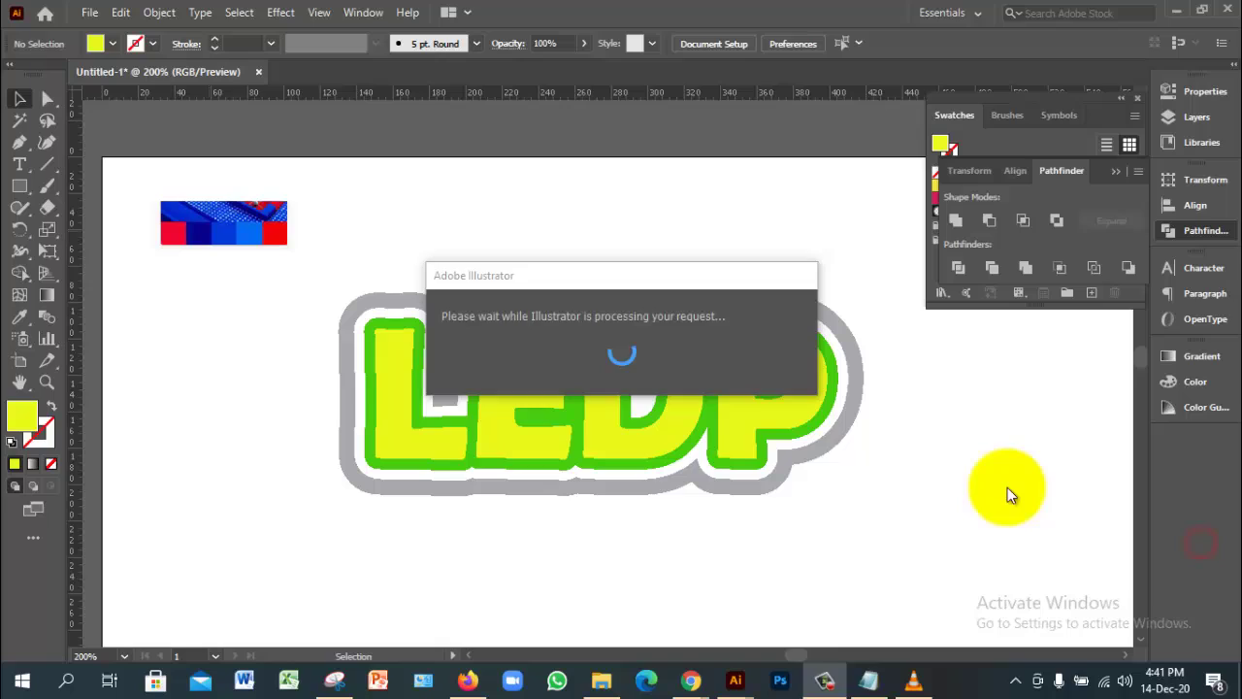
click(940, 484)
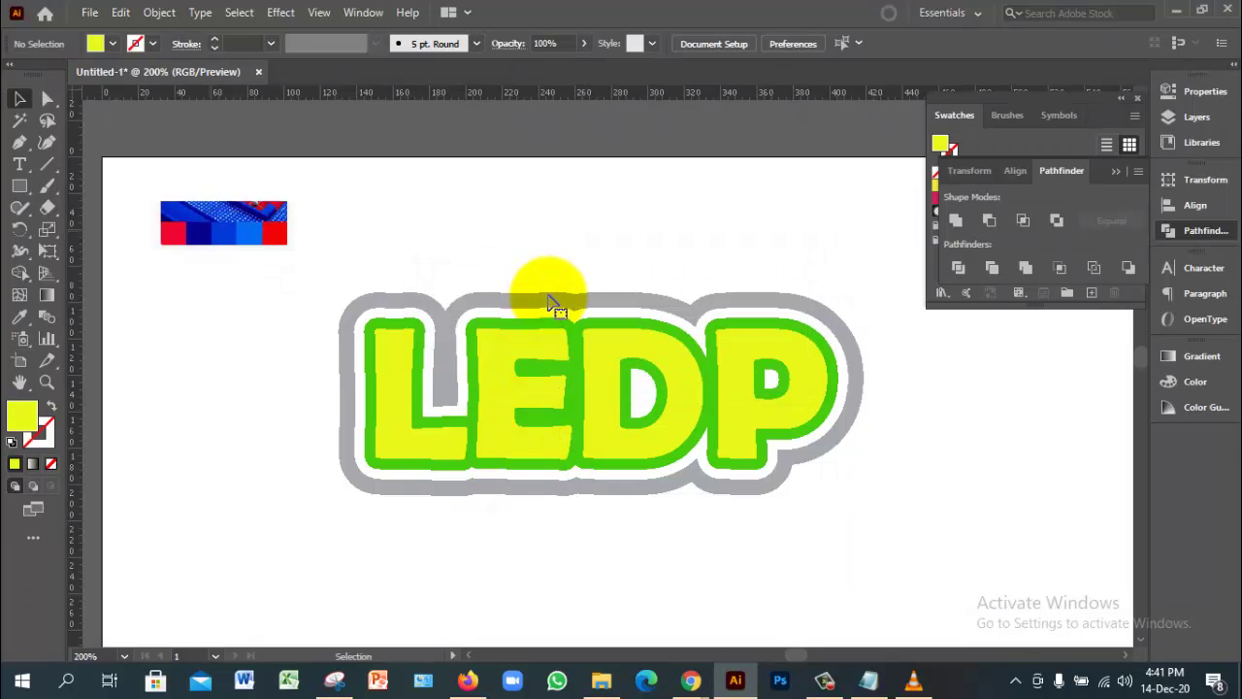
Step: Recolor the gray outermost outline of the LEDP text with the dark navy sampled from the placed palette using the Eyedropper
click(546, 306)
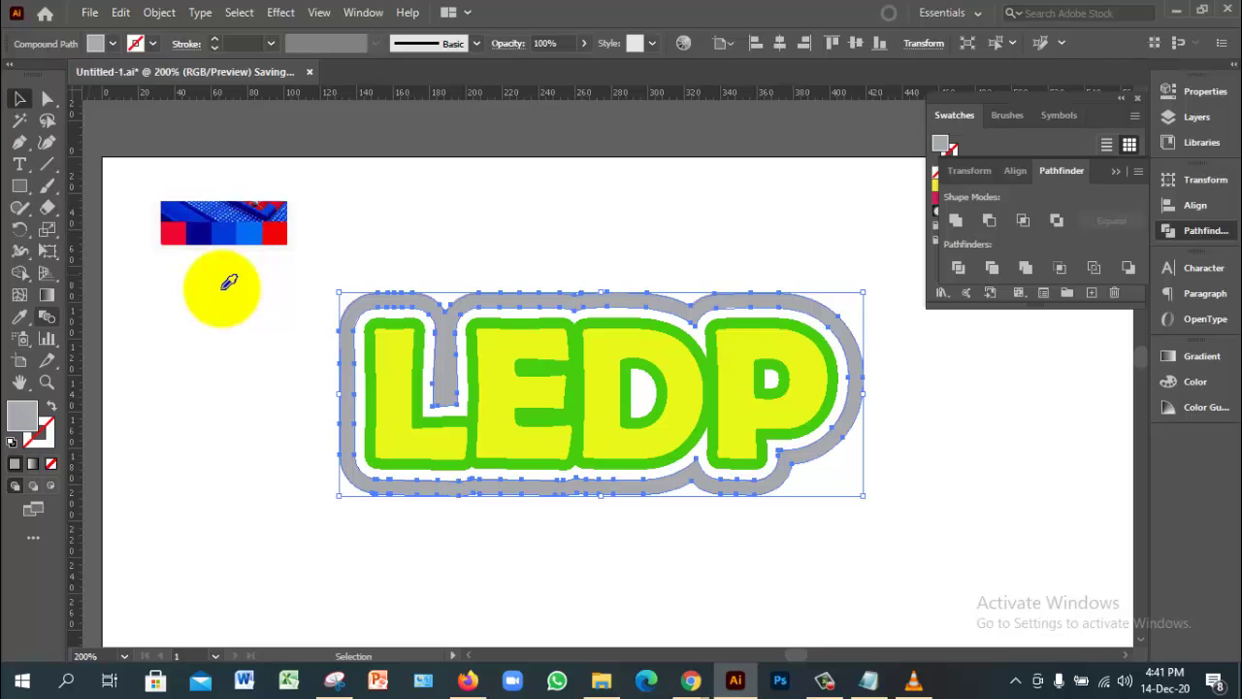
key(i)
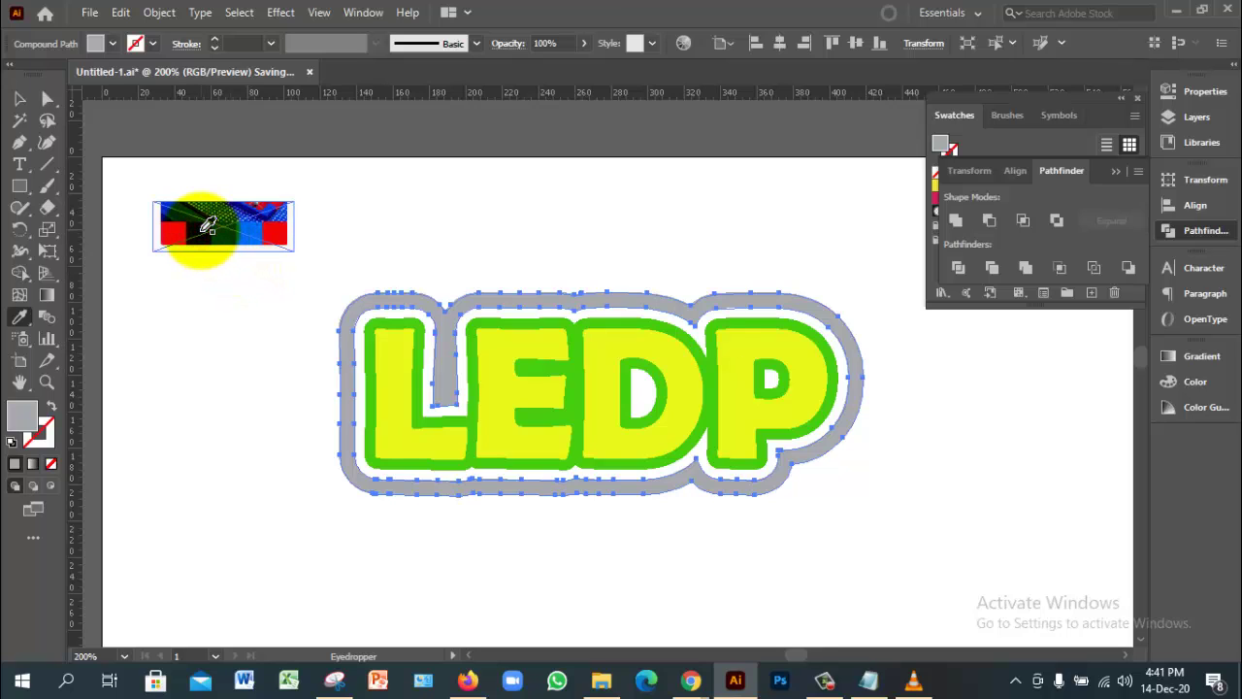
click(207, 226)
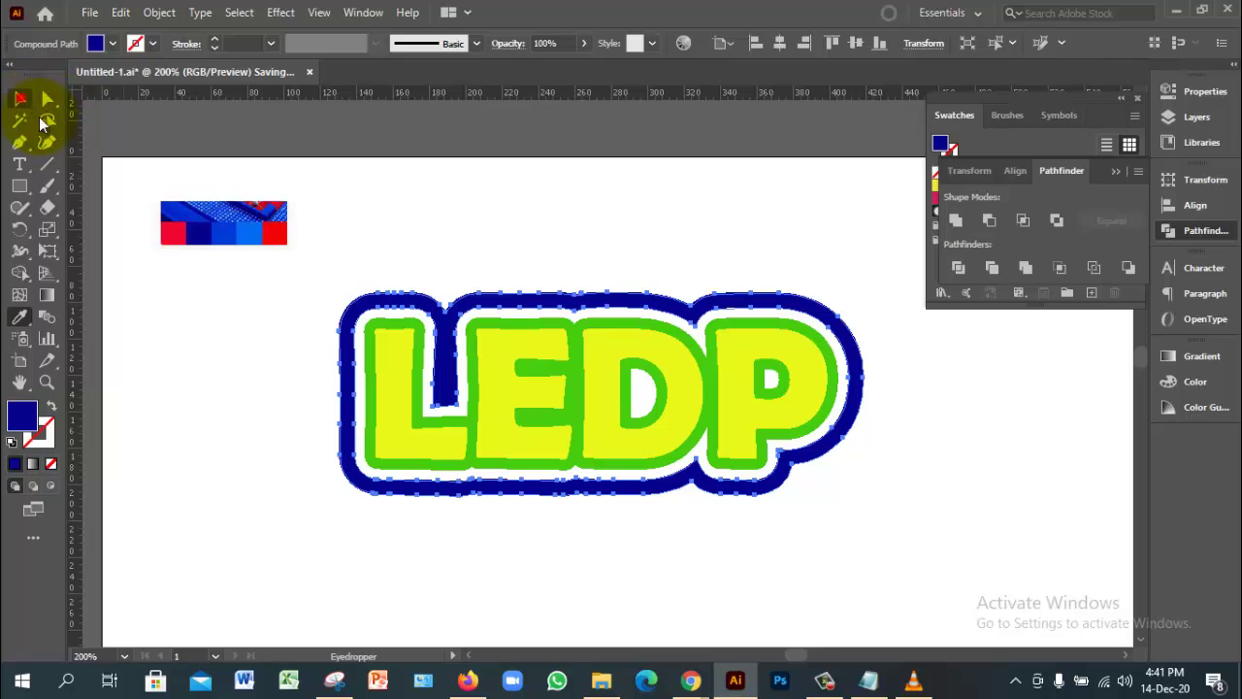
click(21, 98)
click(278, 424)
Step: Recolor the yellow LEDP letters with the medium blue sampled from the middle swatch of the placed palette
click(403, 427)
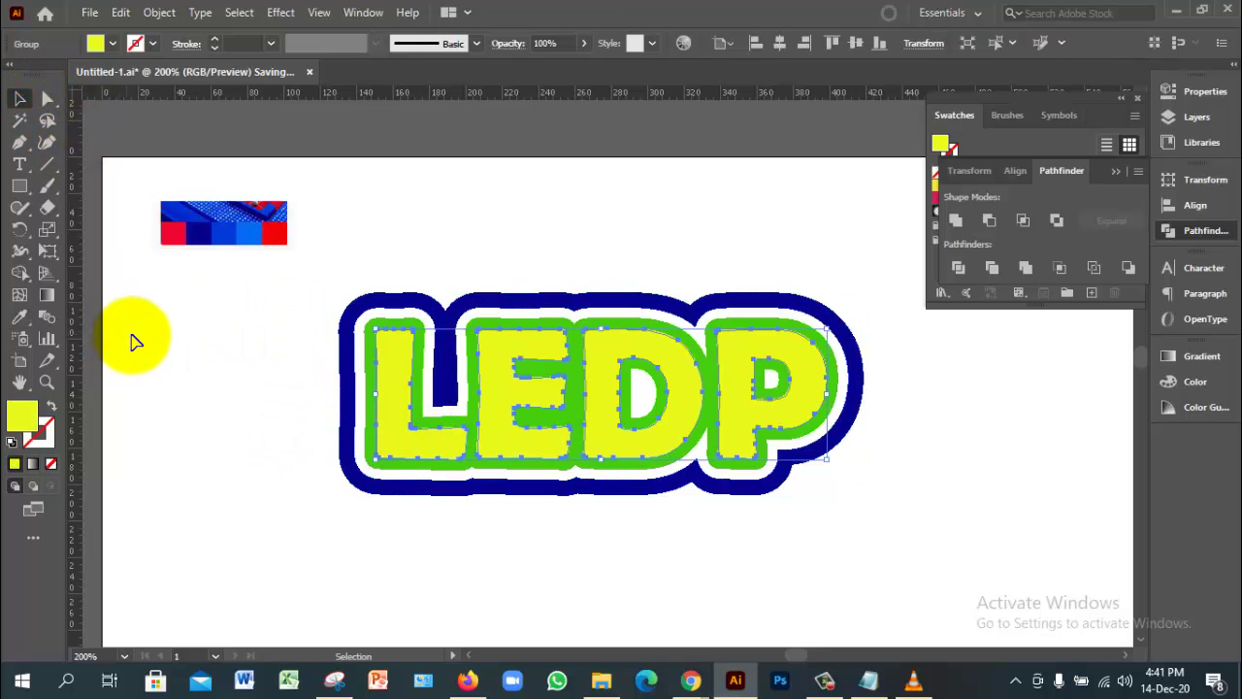
click(21, 319)
click(225, 233)
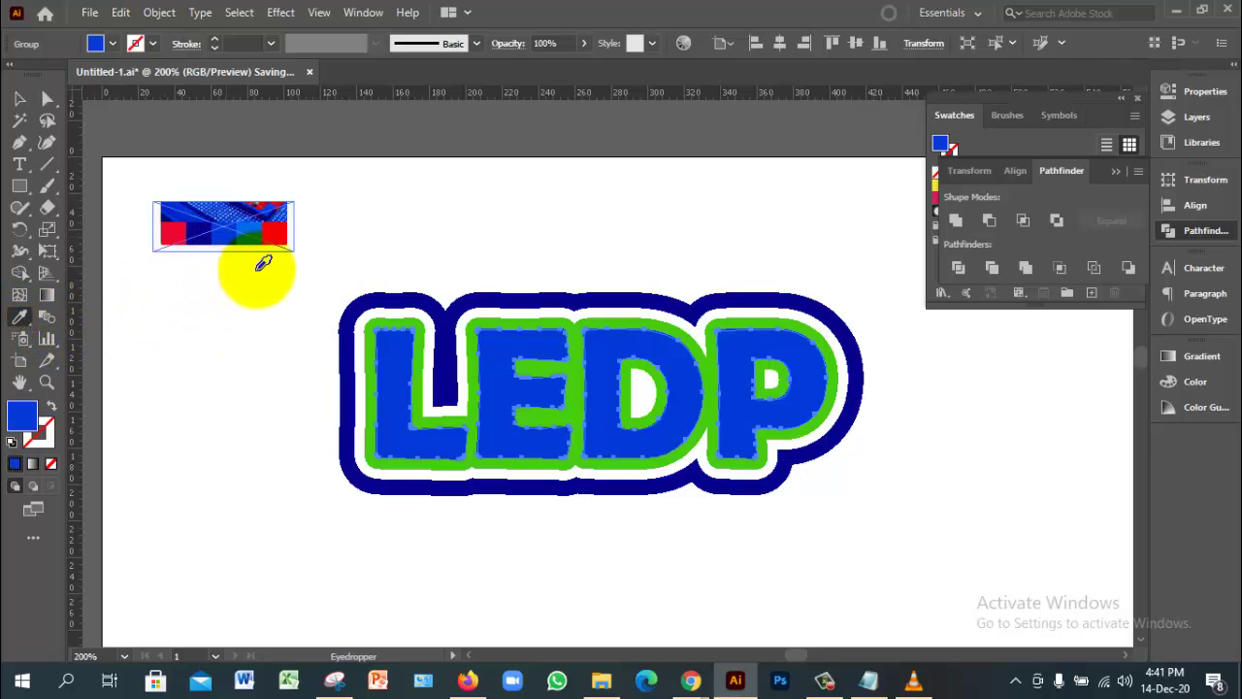
click(19, 98)
click(225, 369)
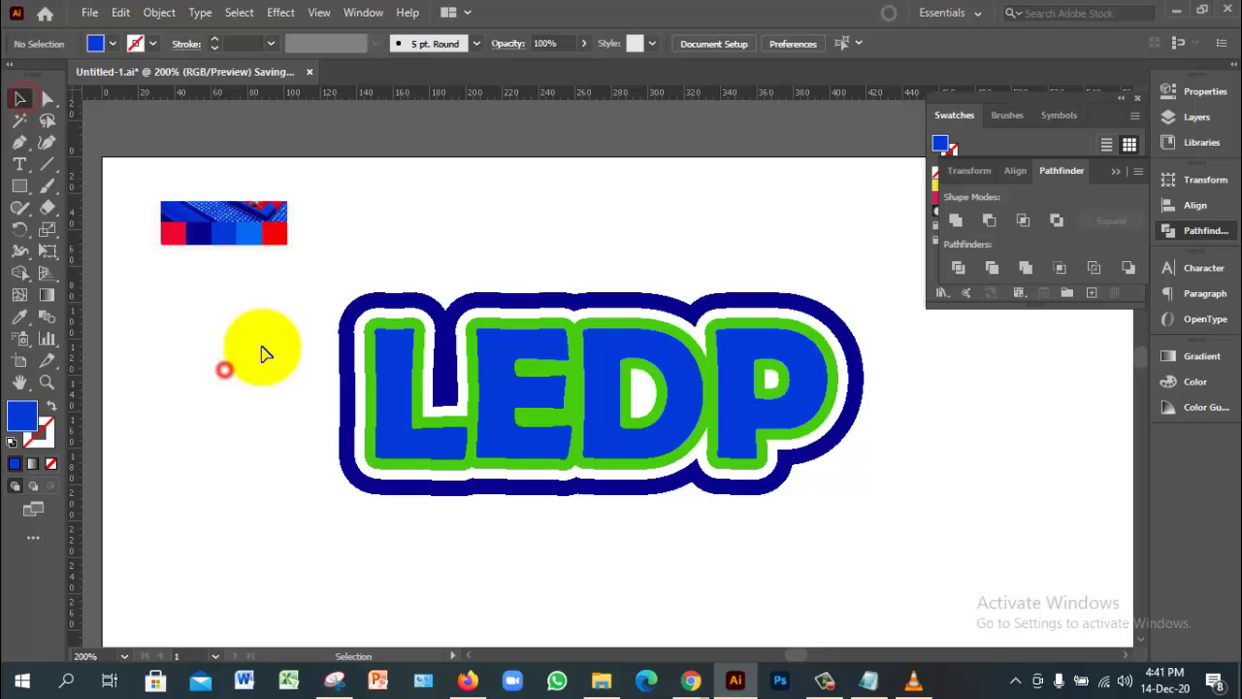
Step: Recolor the green outline around the LEDP letters with the bright light blue sampled from the palette's fourth swatch
click(400, 361)
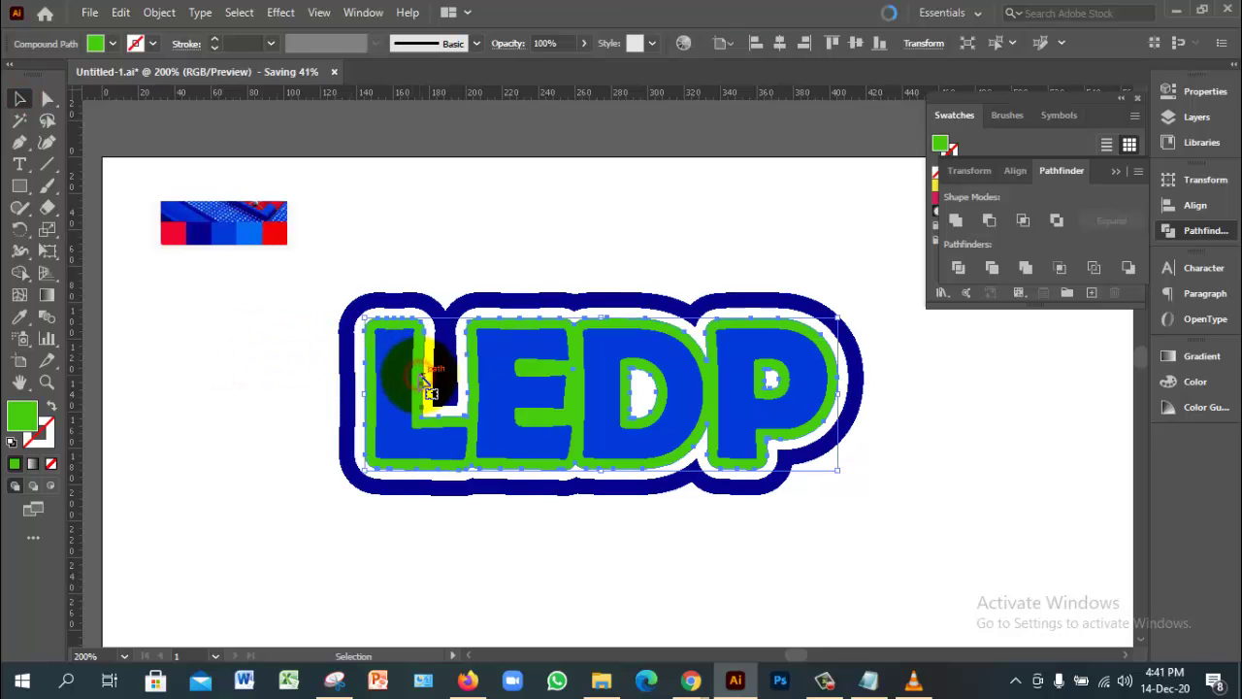
click(21, 318)
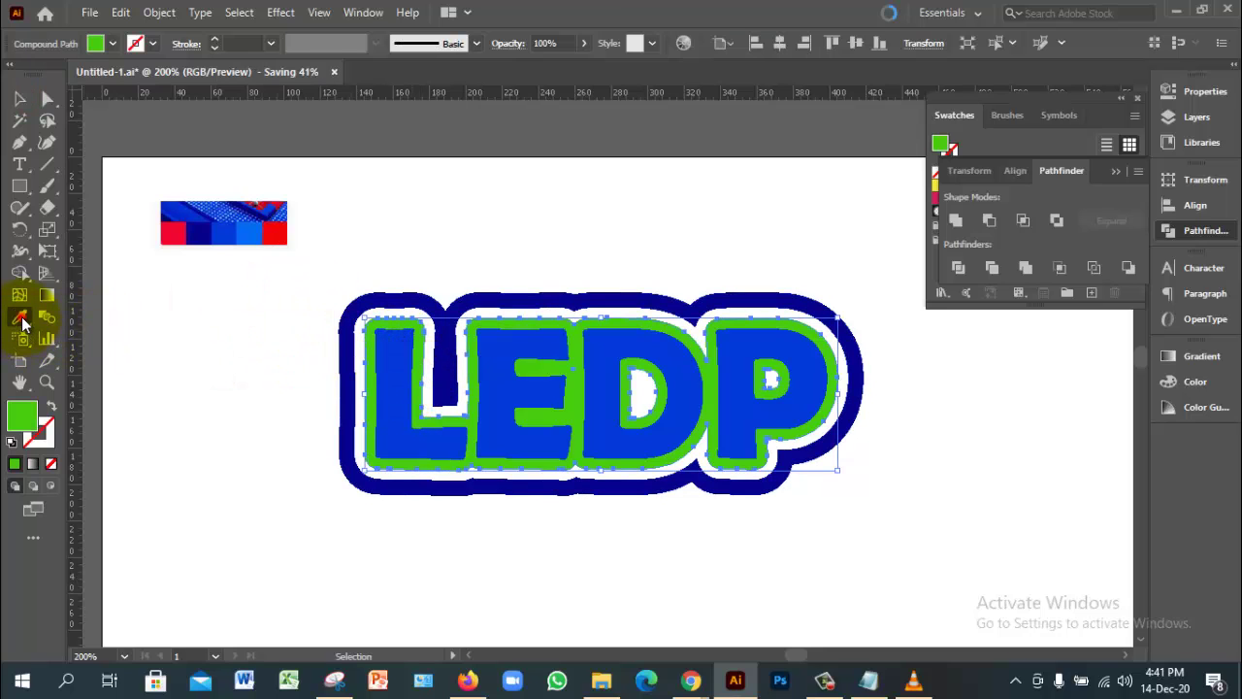
click(248, 236)
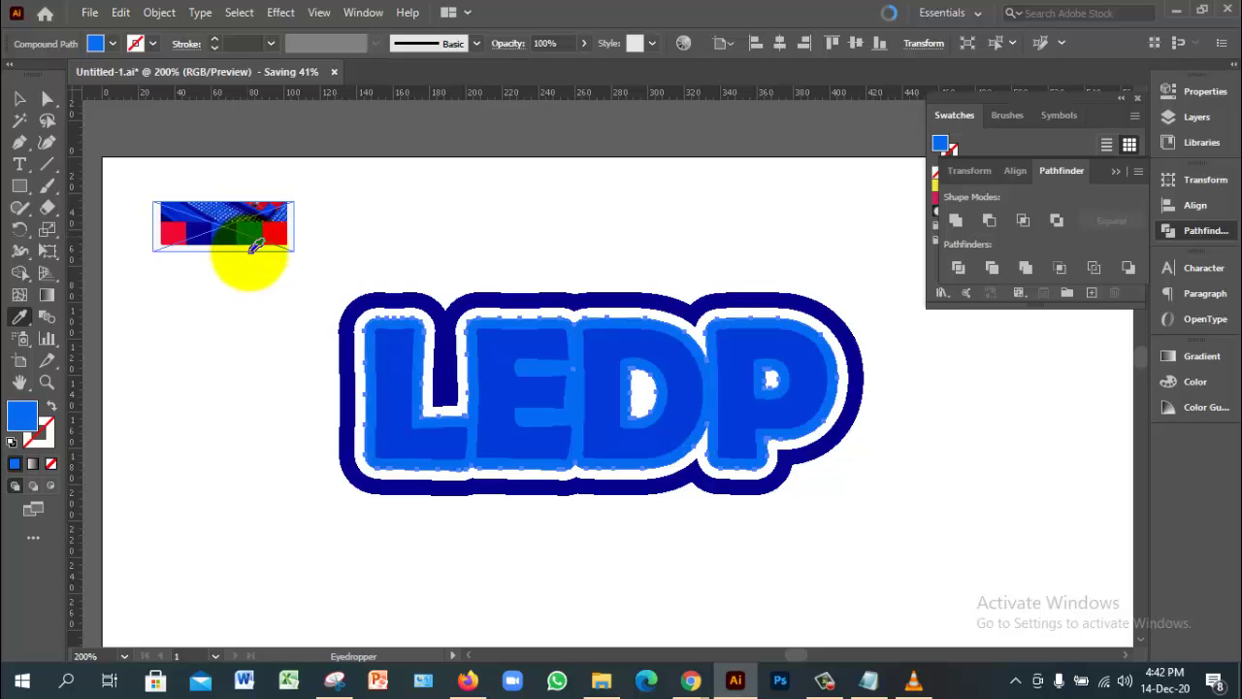
click(19, 98)
click(163, 330)
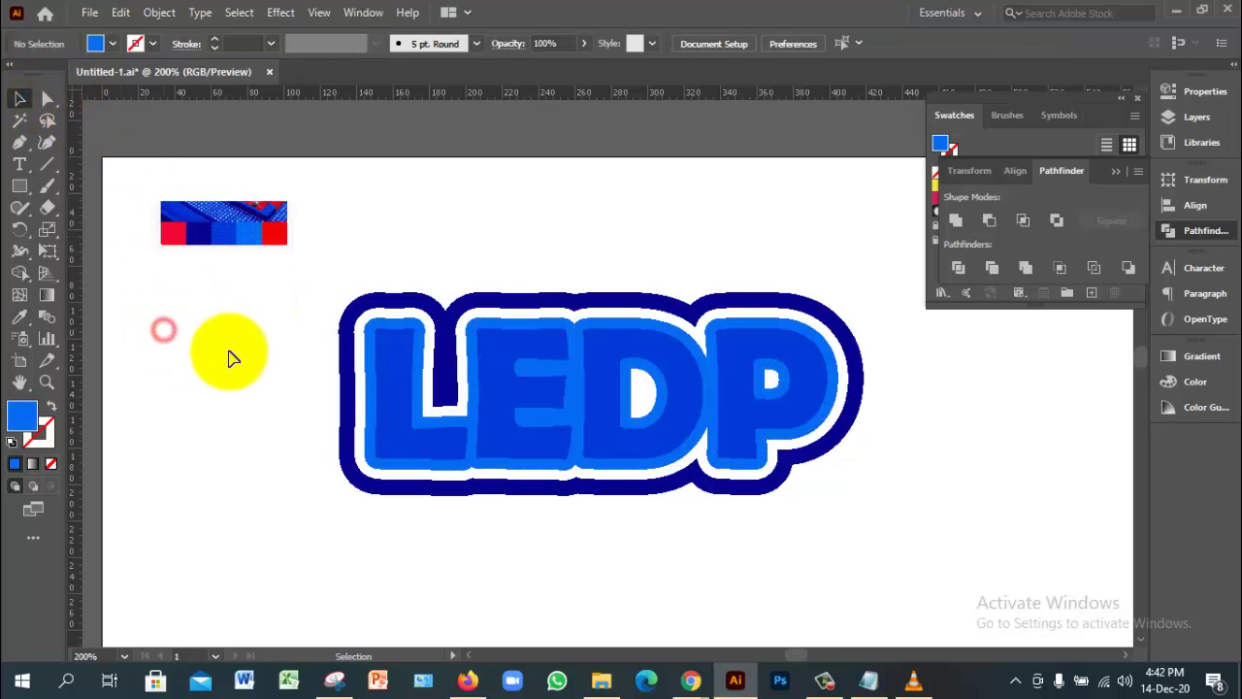
Step: Change the fill of the LEDP letters to the dark navy sampled from the palette's second swatch
click(504, 396)
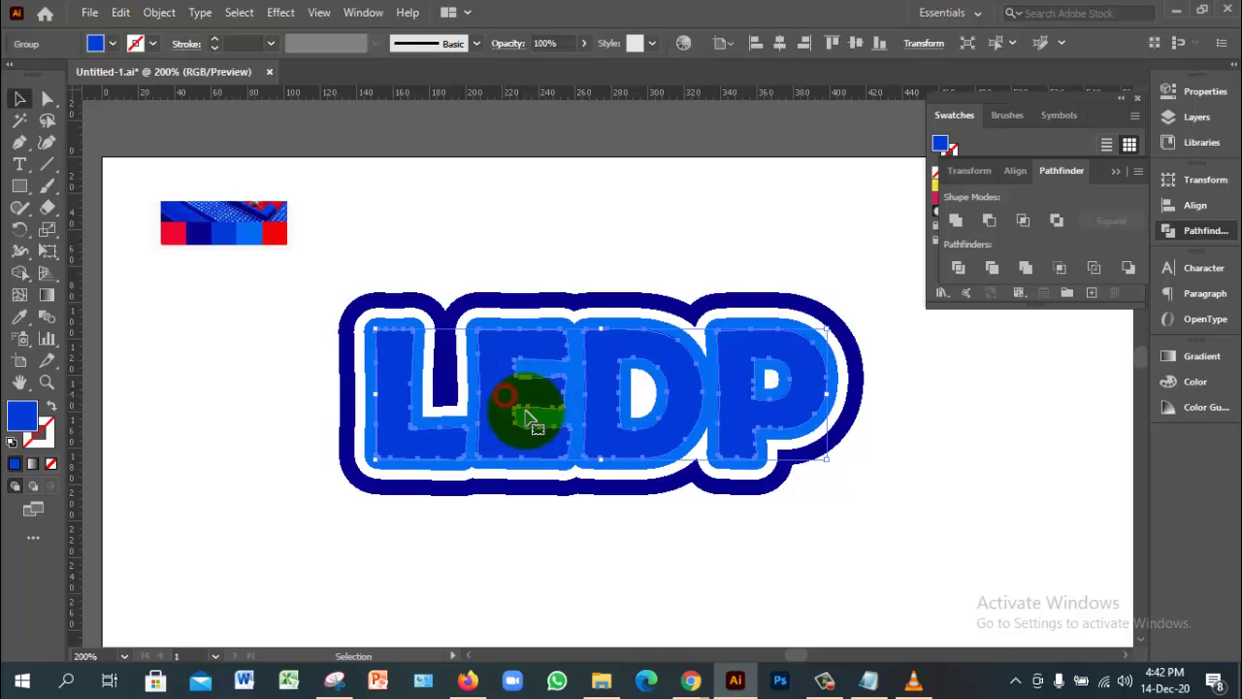
click(19, 317)
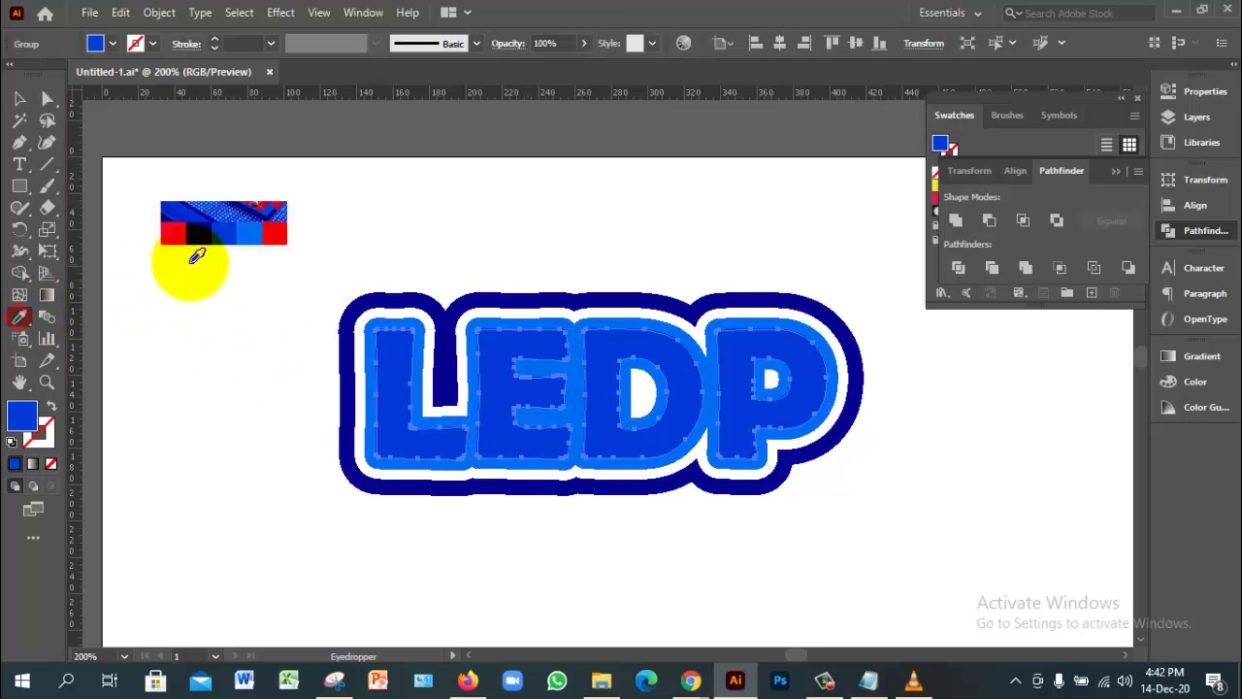
click(199, 235)
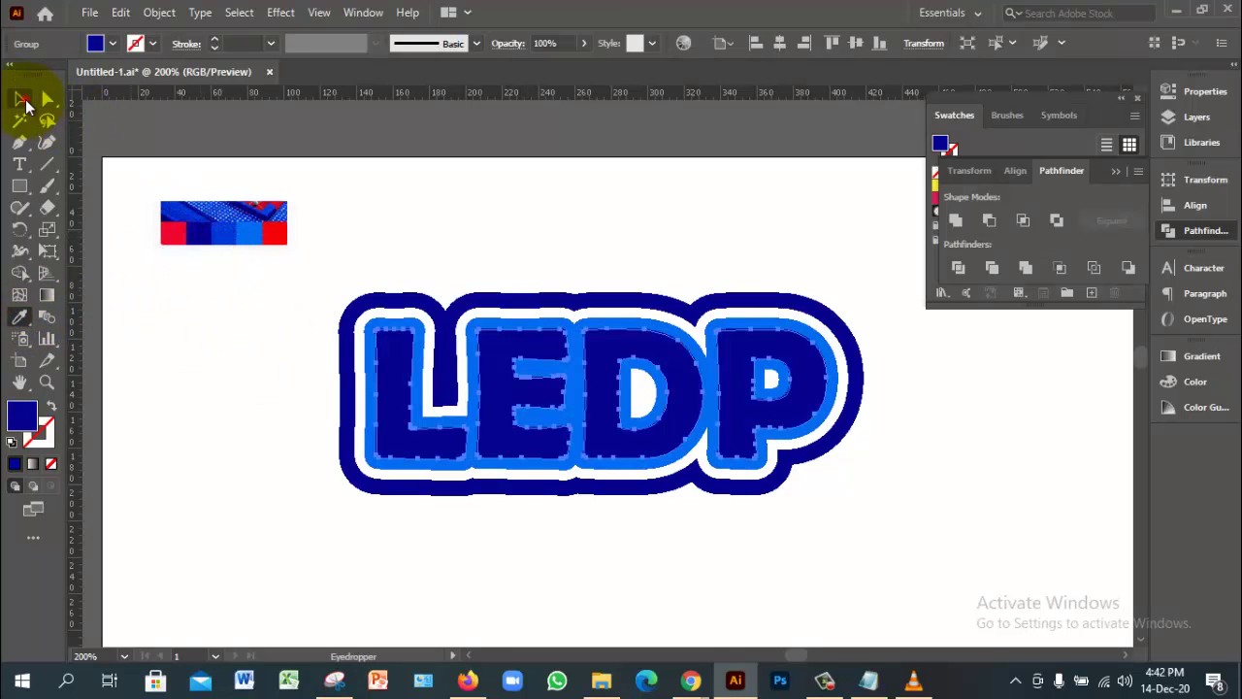
click(22, 100)
click(188, 373)
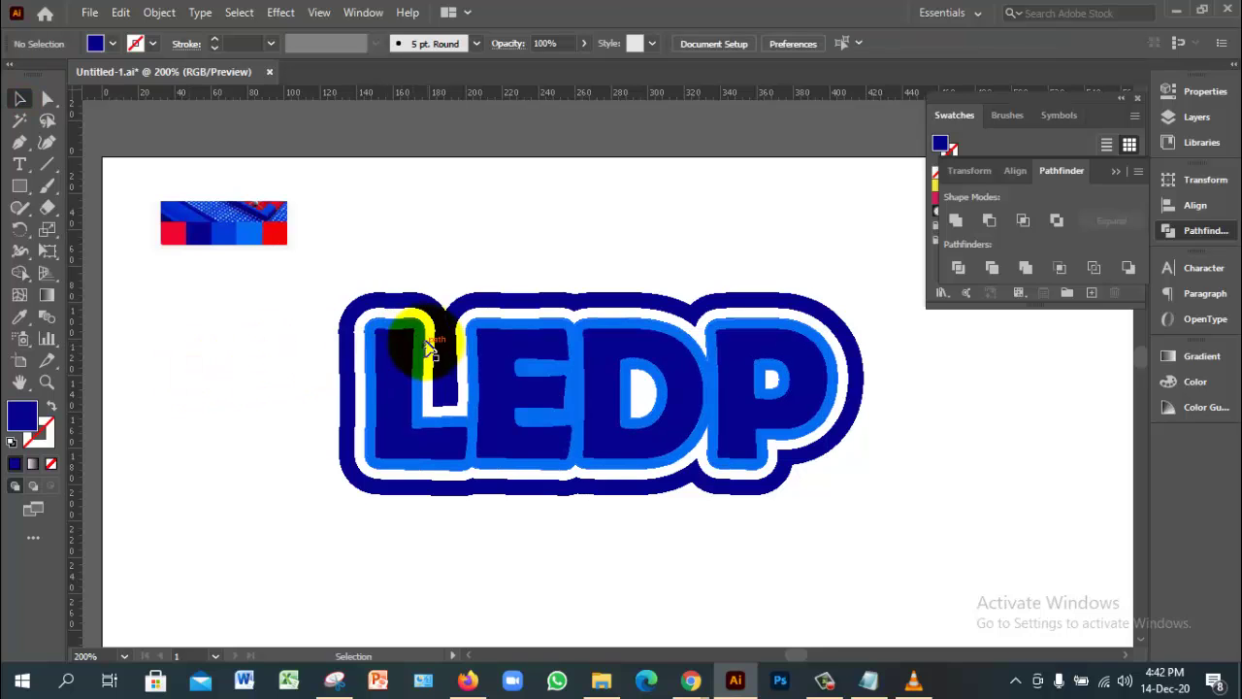
Step: Recolor the light blue outline directly around the LEDP letters with the medium blue sampled from the palette's middle swatch
click(430, 352)
click(20, 317)
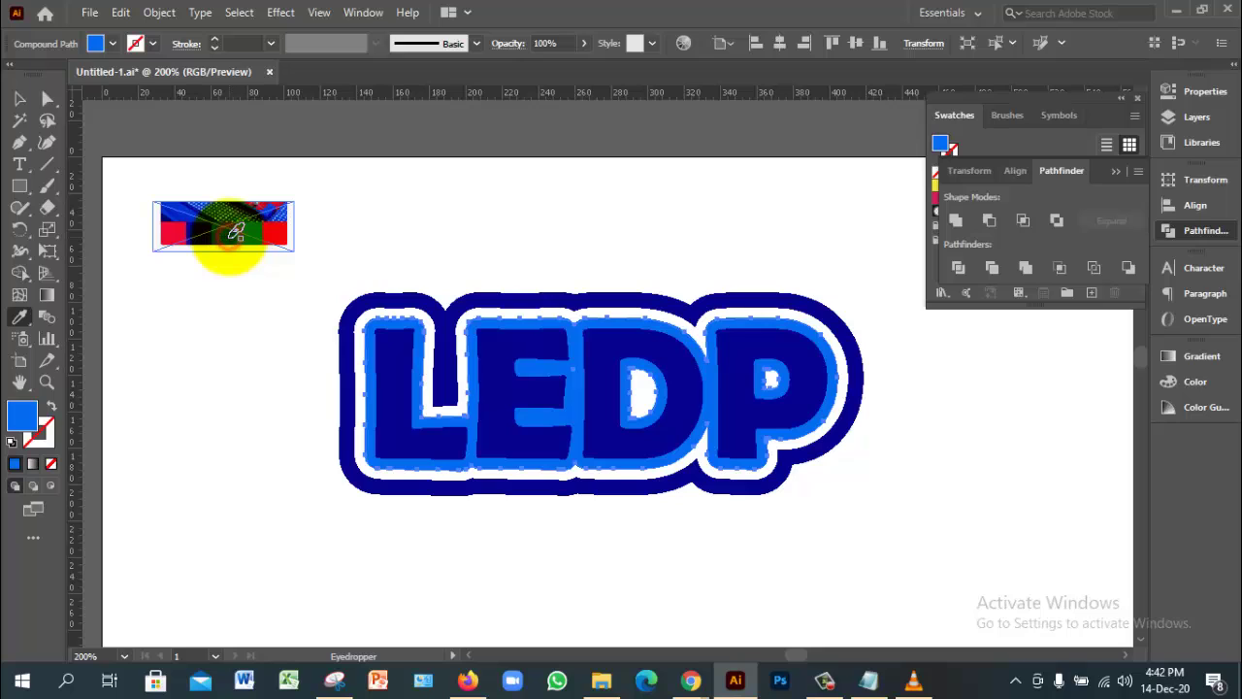
click(234, 231)
click(19, 99)
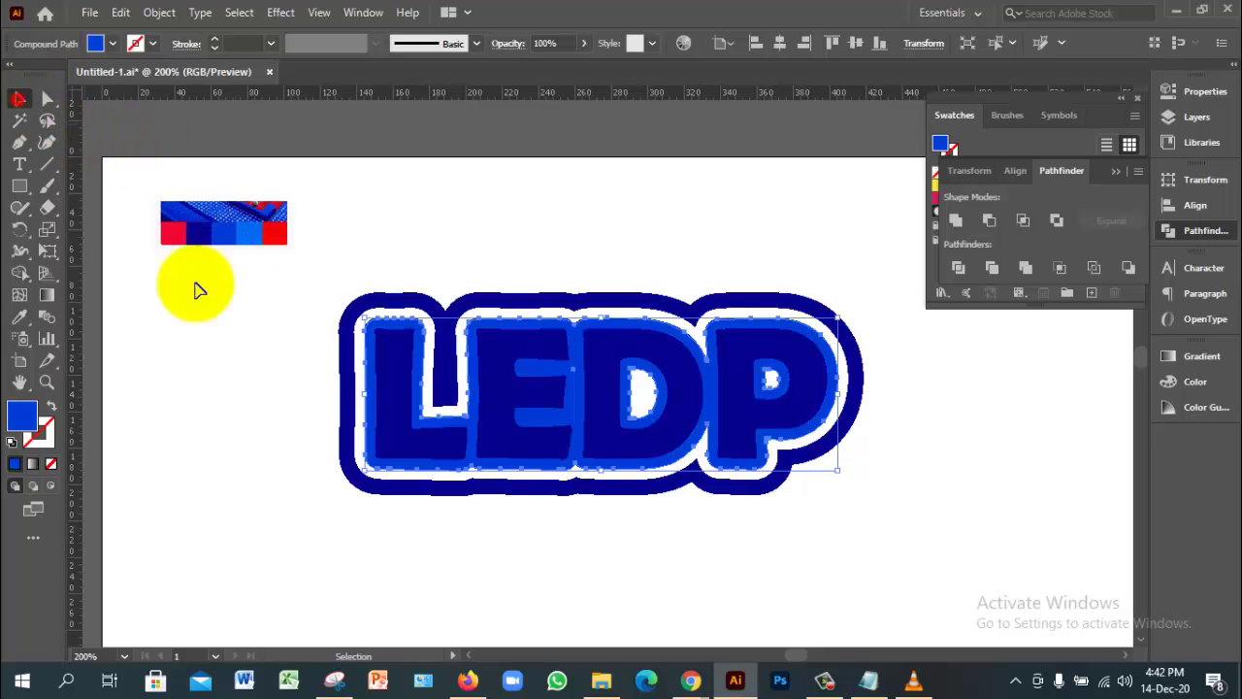
click(263, 369)
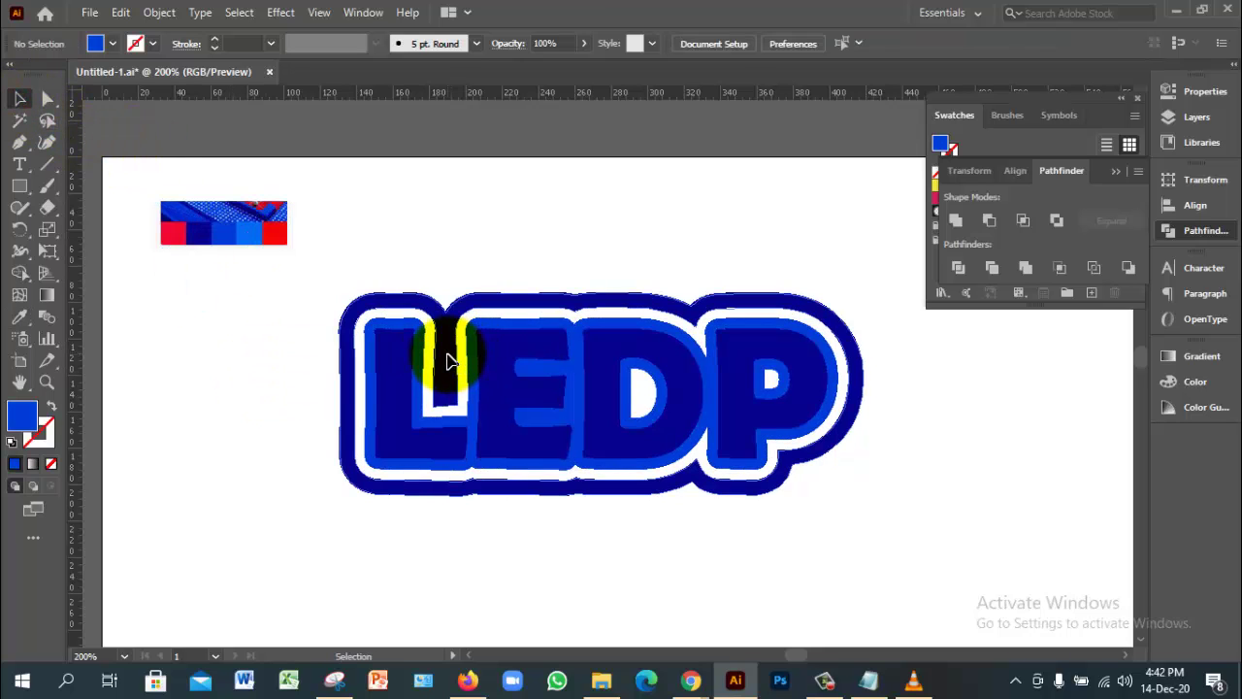
Step: Try recoloring the outermost LEDP outline with the bright light blue sampled from the palette's fourth swatch
click(448, 361)
click(21, 316)
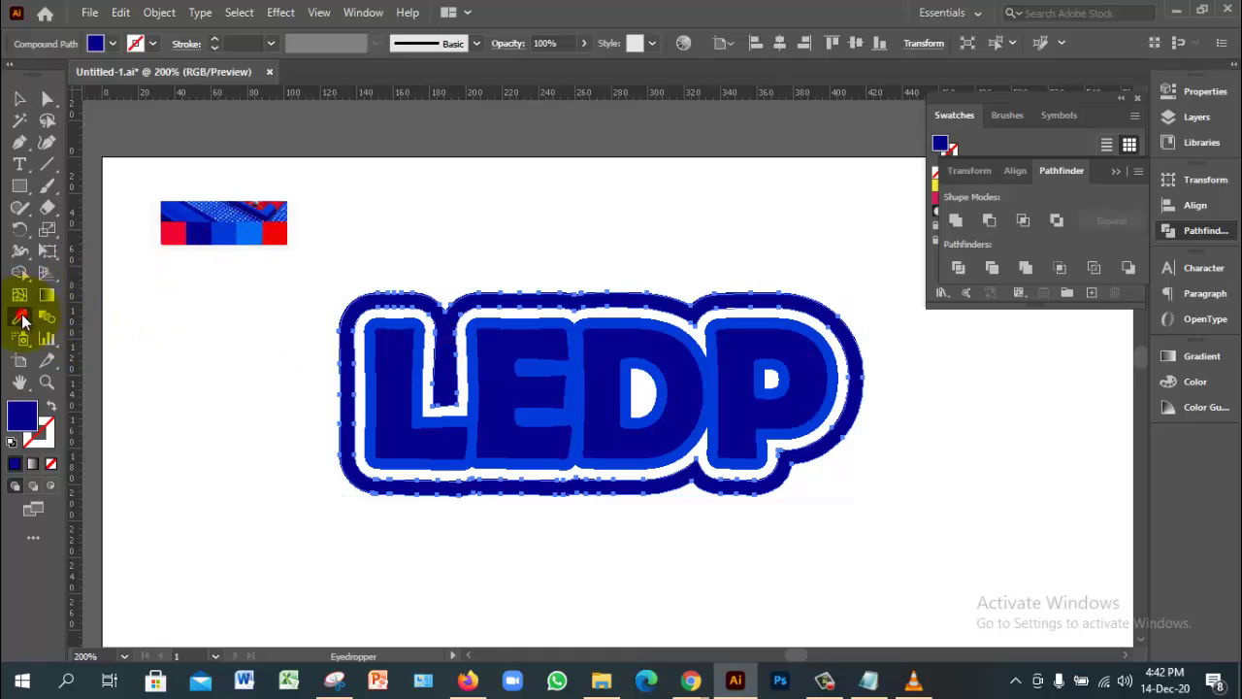
click(257, 228)
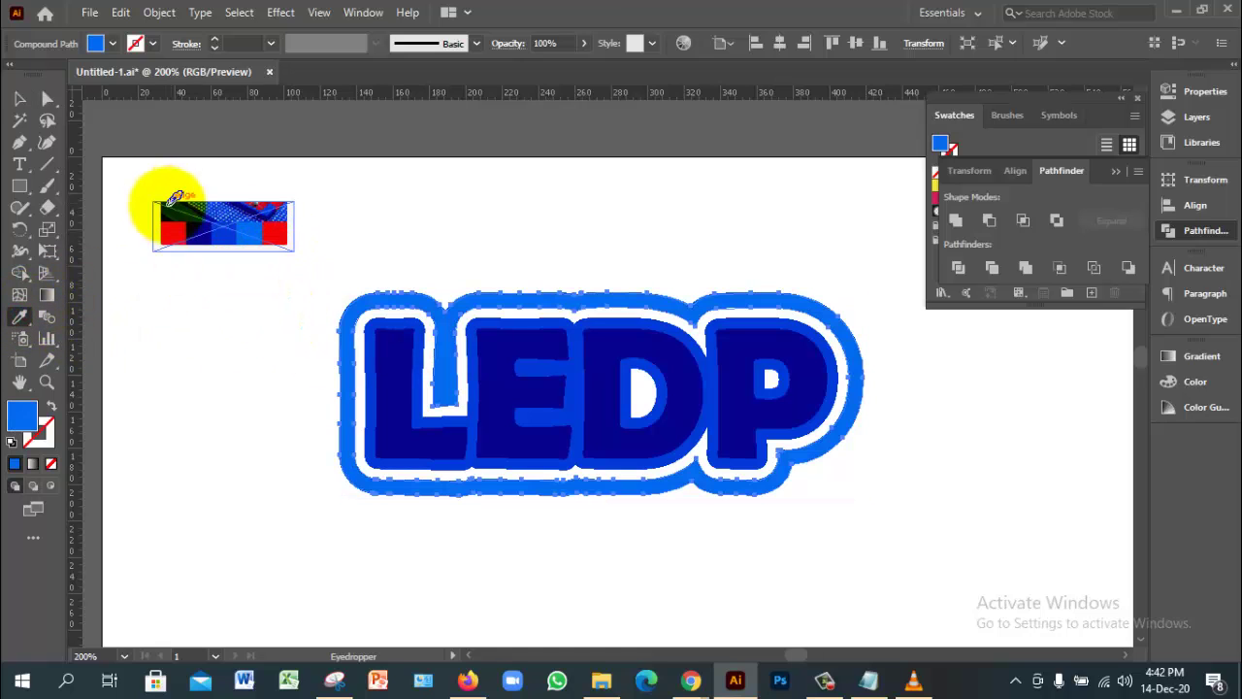
click(19, 98)
click(122, 298)
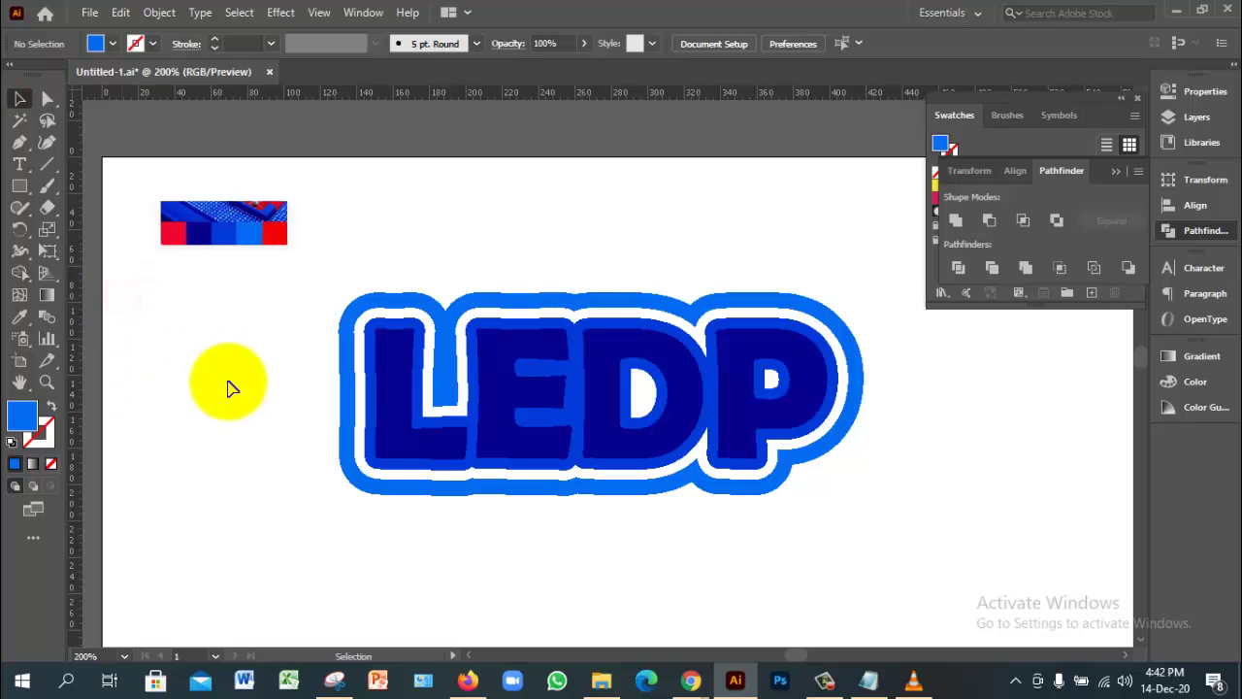
click(786, 588)
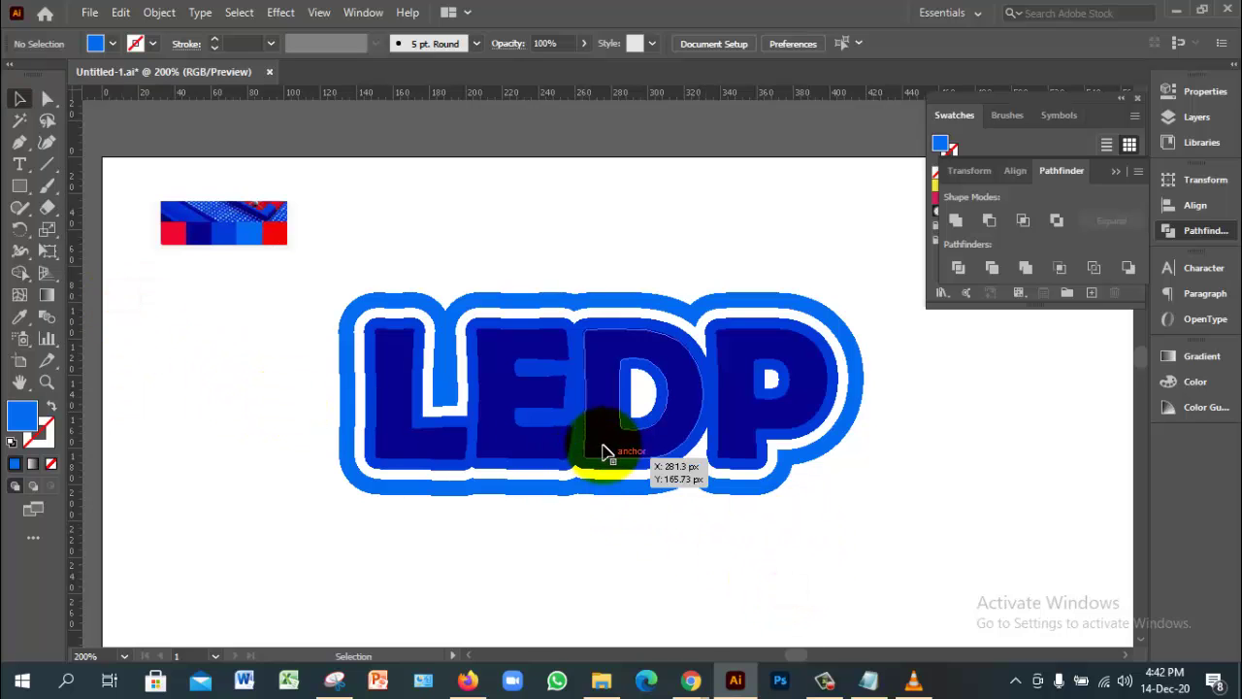
click(634, 567)
Step: Switch to the Google Meet call in Chrome, admit the participants asking to join, and return to Illustrator
click(657, 445)
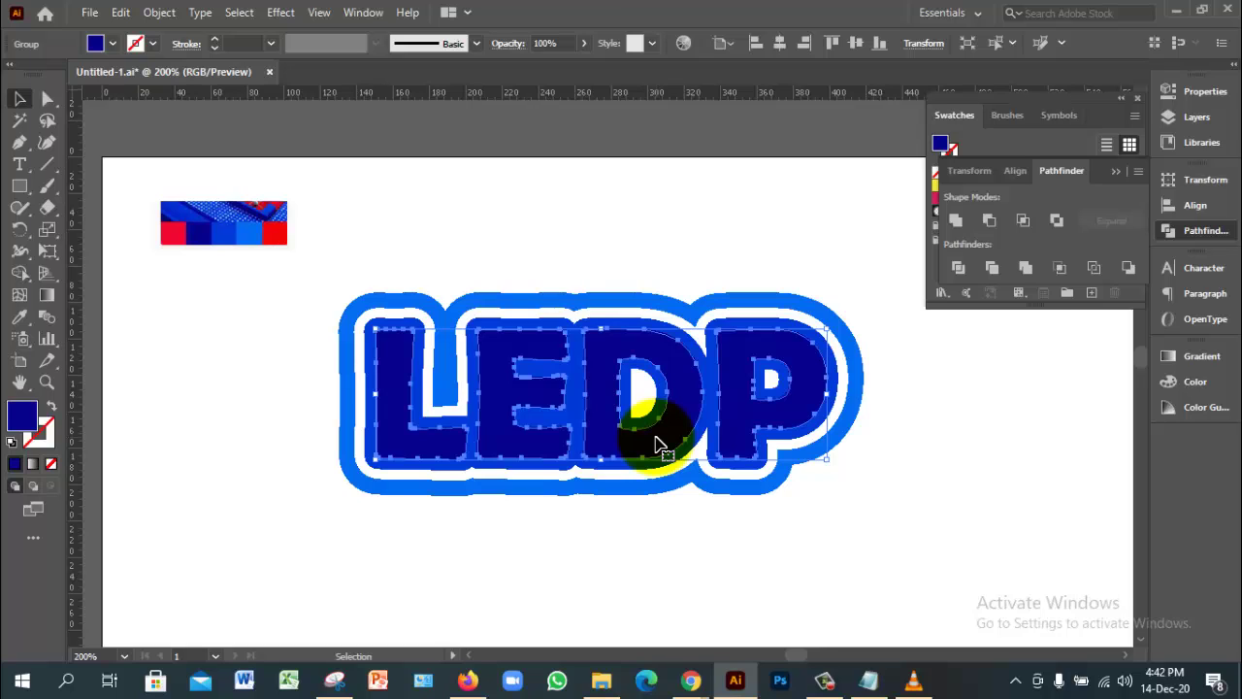
mouse_move(690, 679)
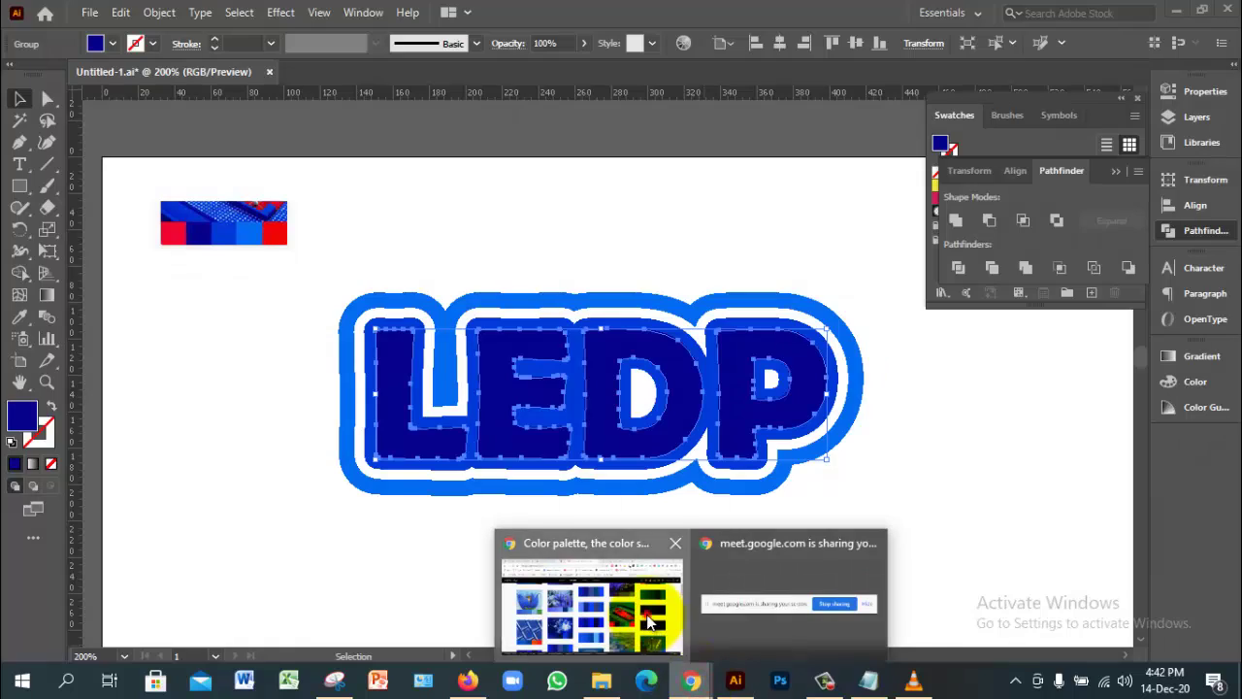
click(648, 621)
click(331, 17)
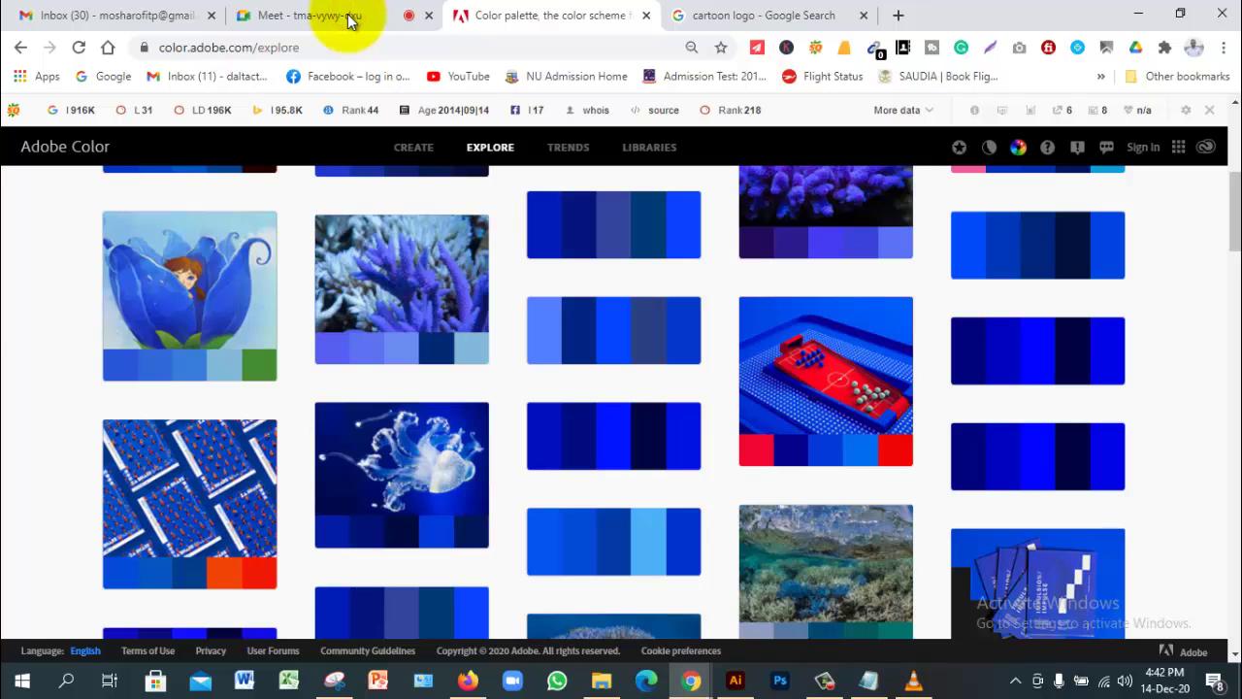
click(349, 19)
click(811, 213)
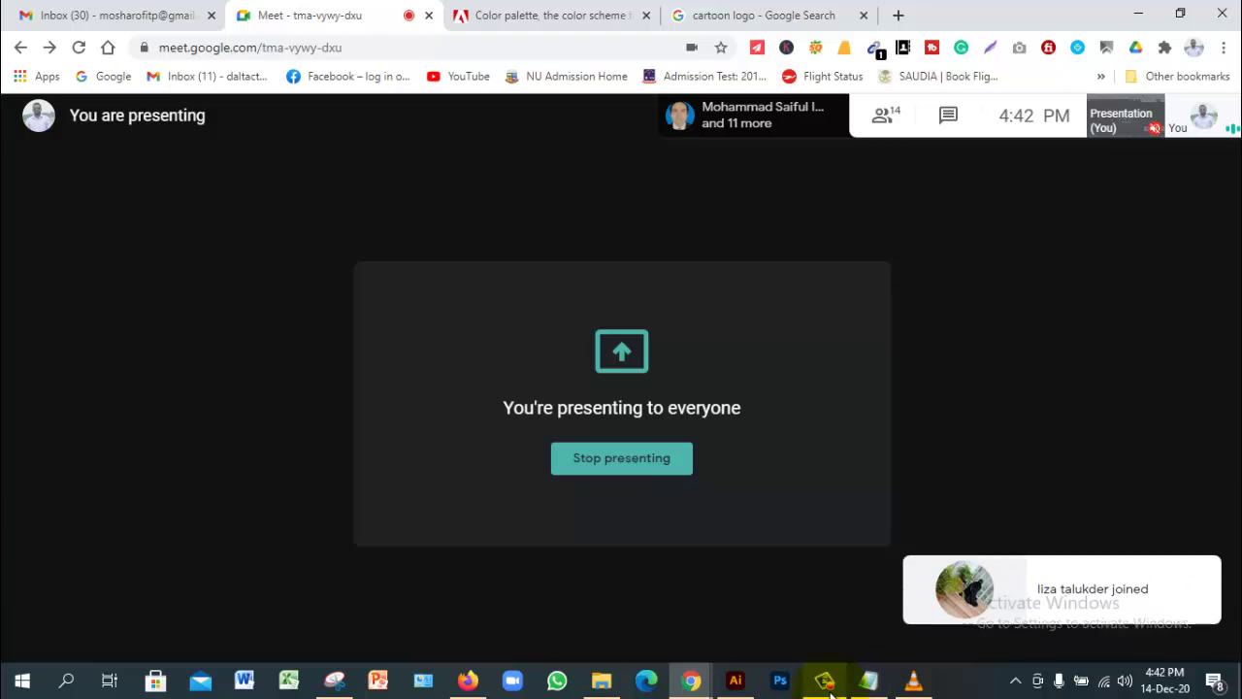
click(734, 680)
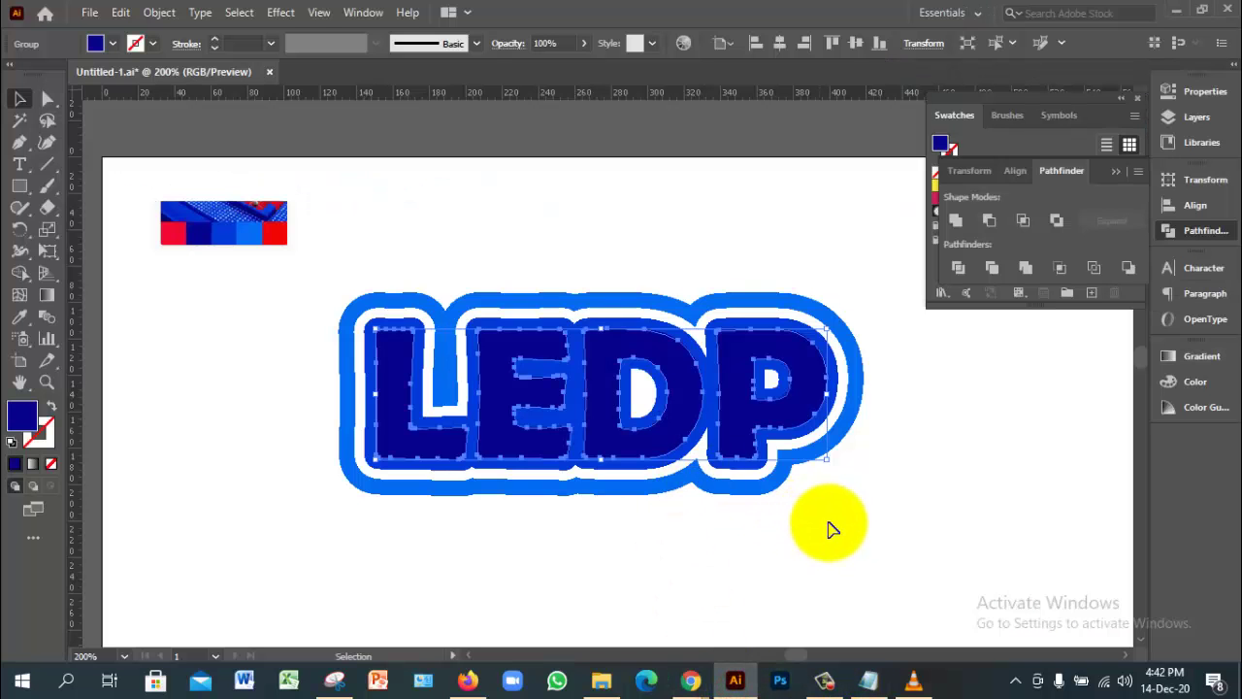
mouse_move(691, 679)
click(663, 617)
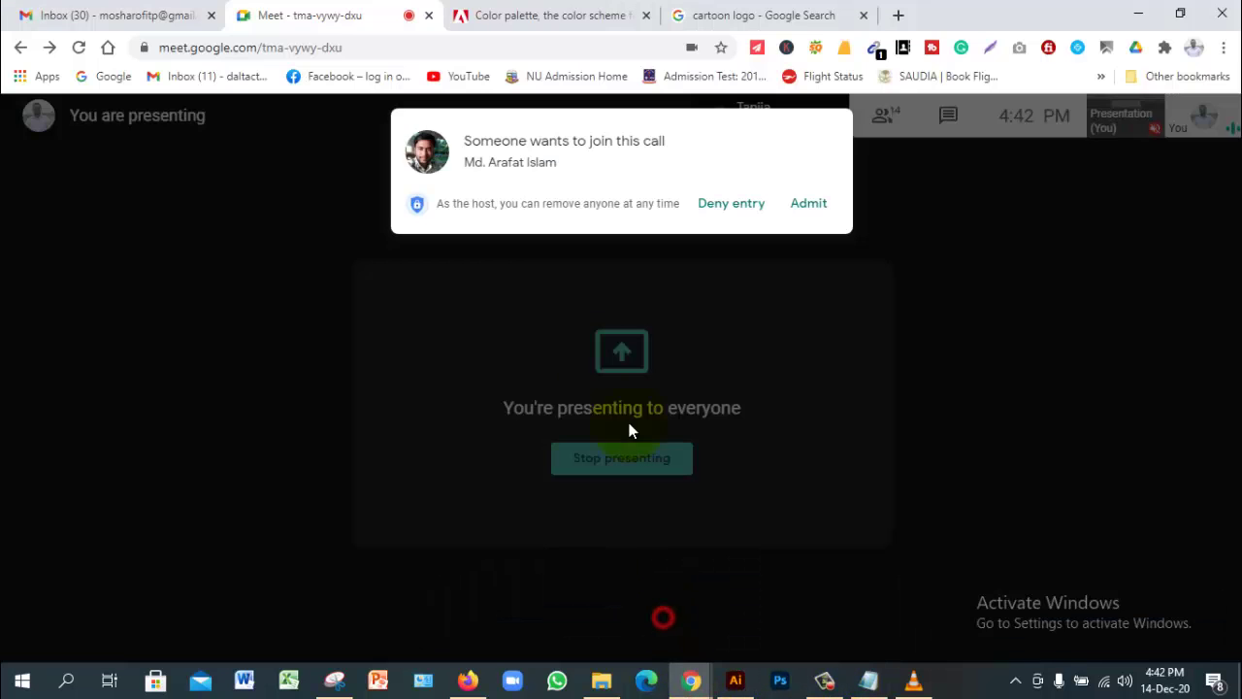
click(811, 202)
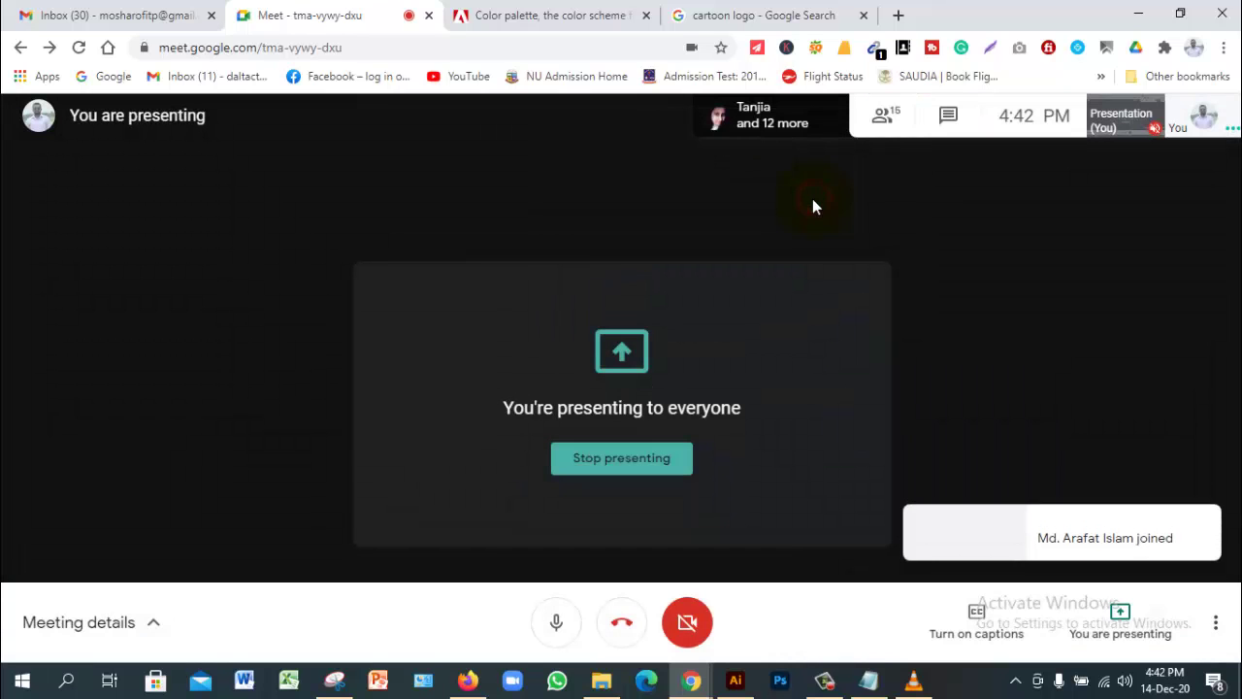
click(735, 680)
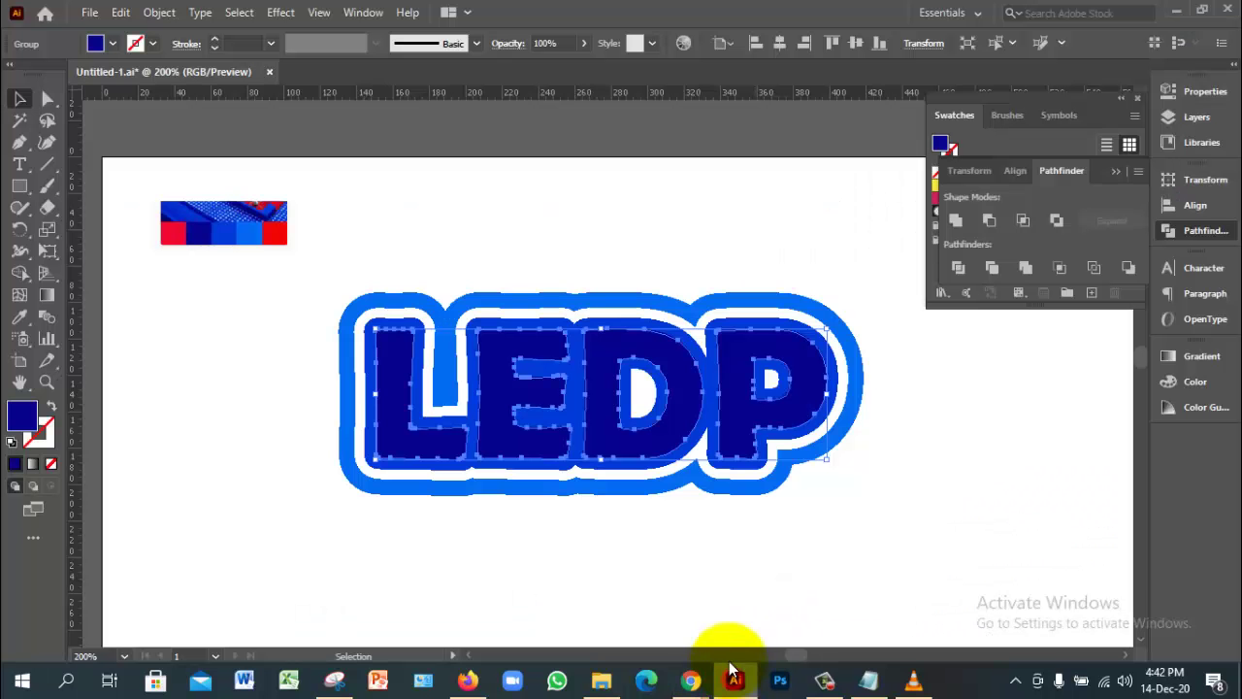
click(698, 530)
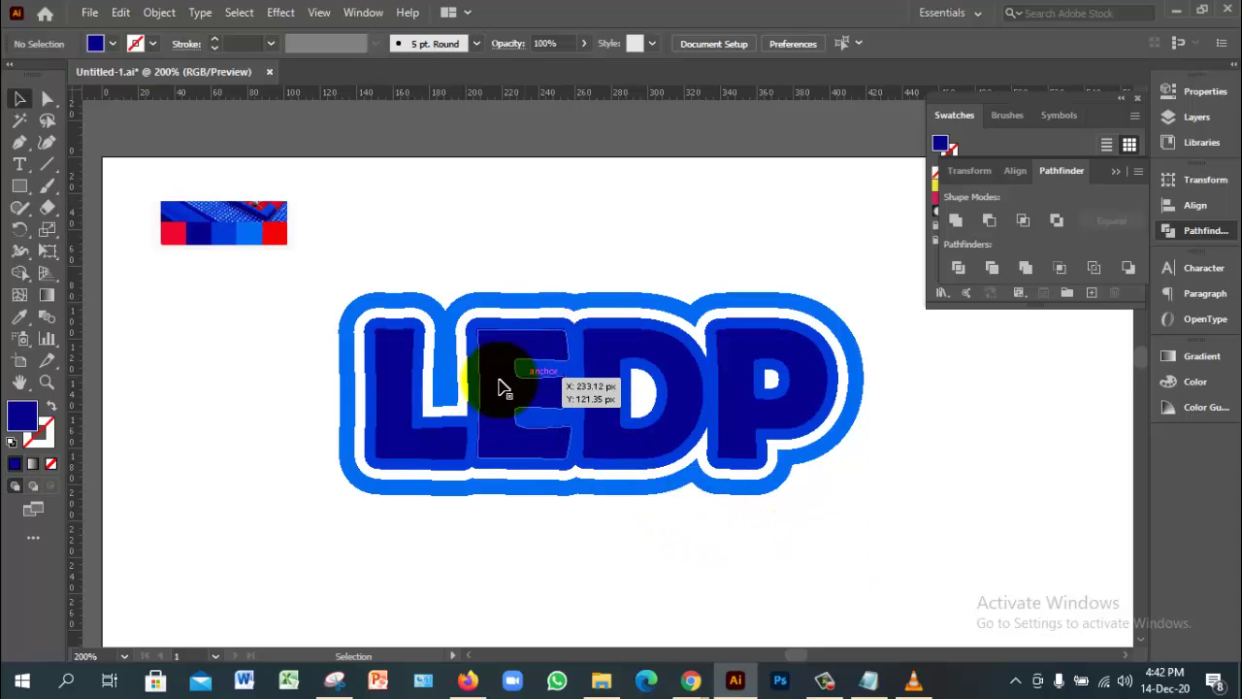
Step: Recolor the outermost LEDP outline with the dark navy sampled from the palette's second swatch using the Eyedropper
scroll(485, 388, up, 1)
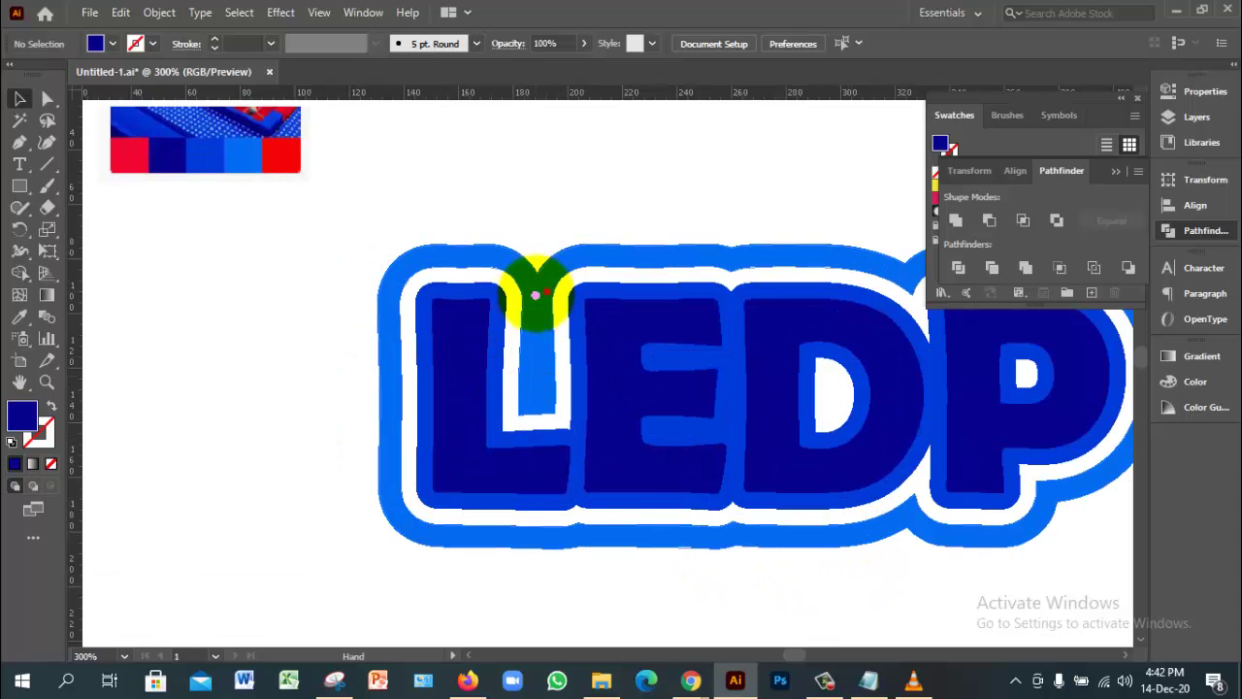
drag(535, 294, 505, 353)
click(445, 373)
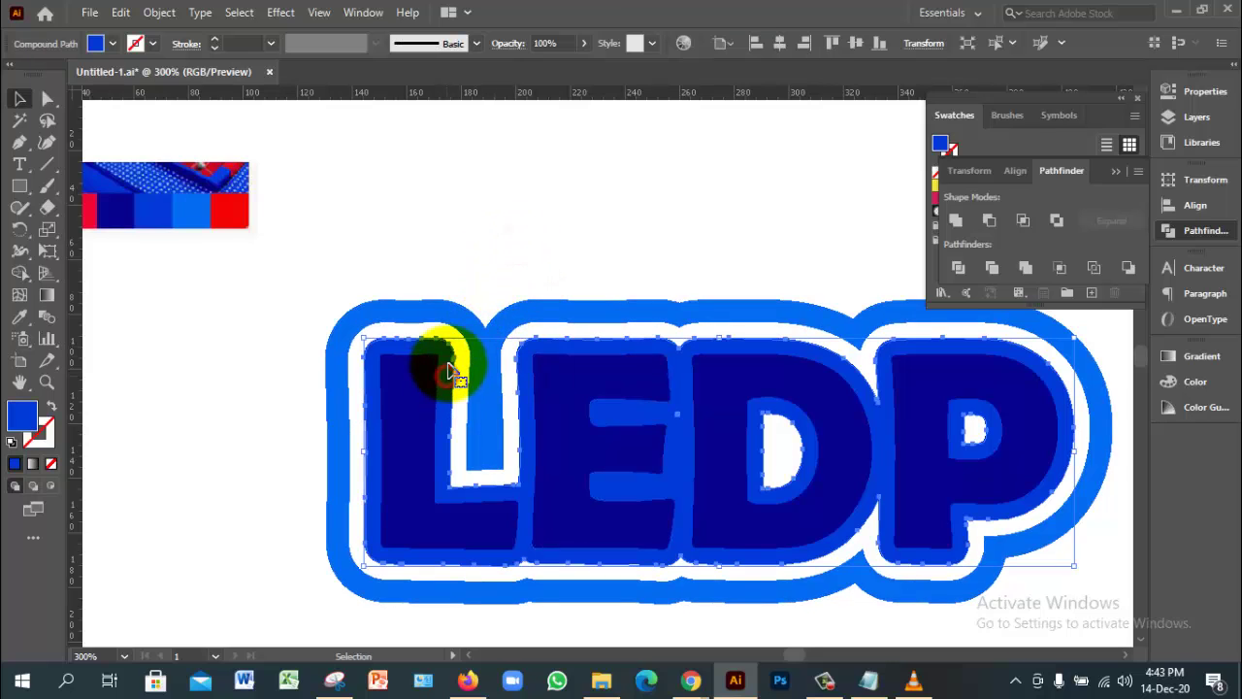
click(459, 320)
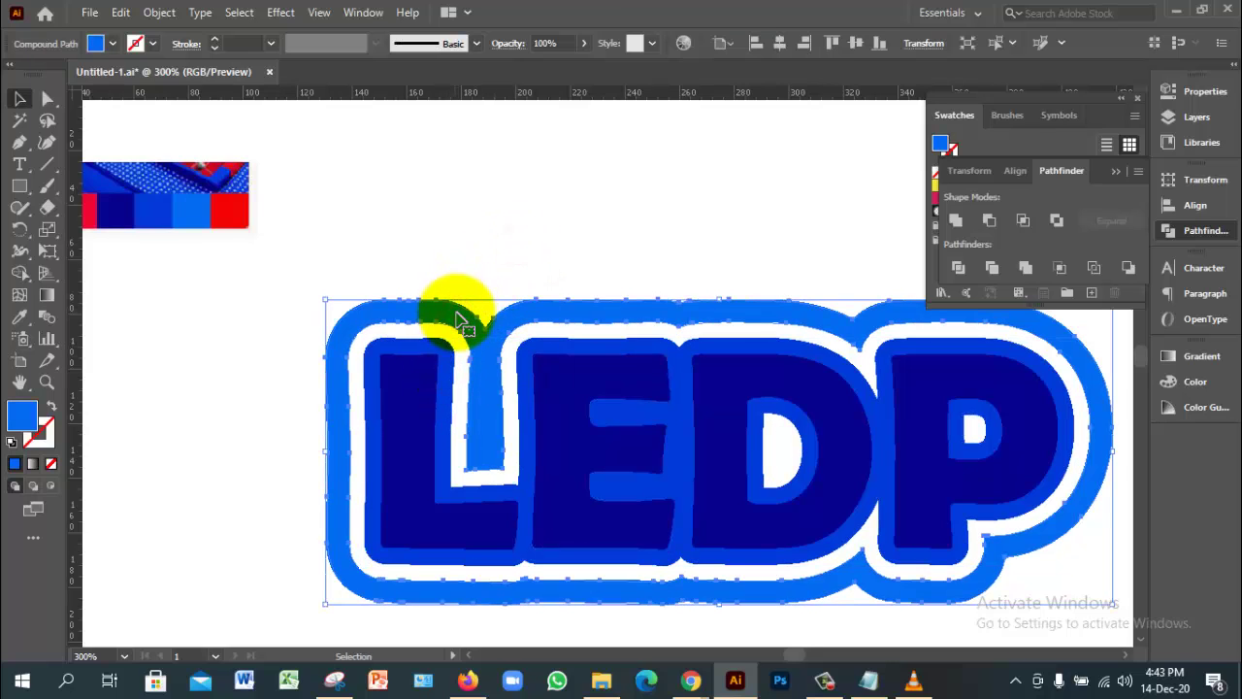
click(20, 319)
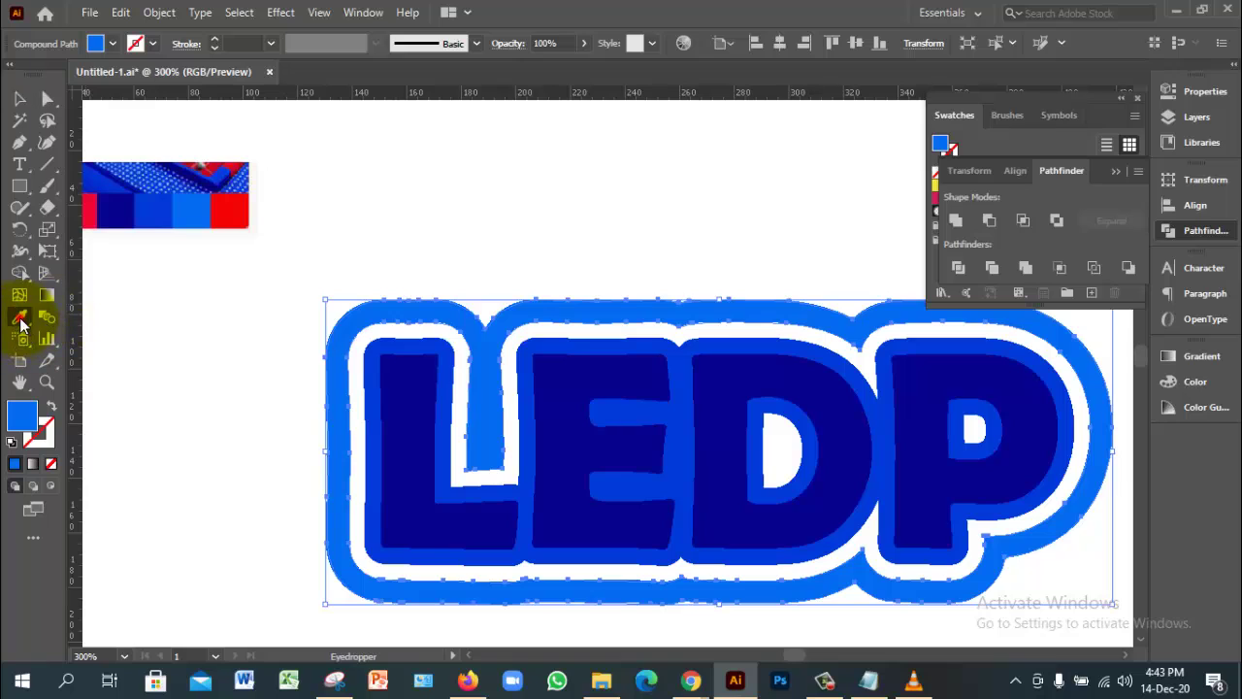
click(114, 212)
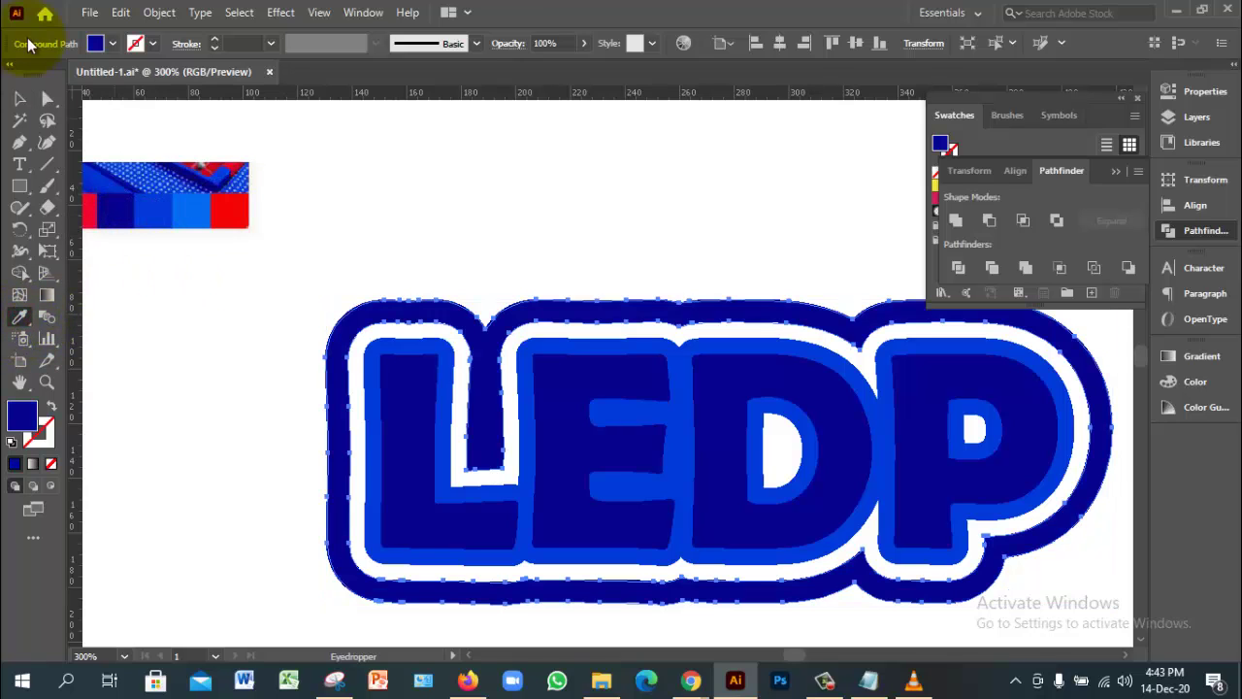
click(20, 98)
click(361, 205)
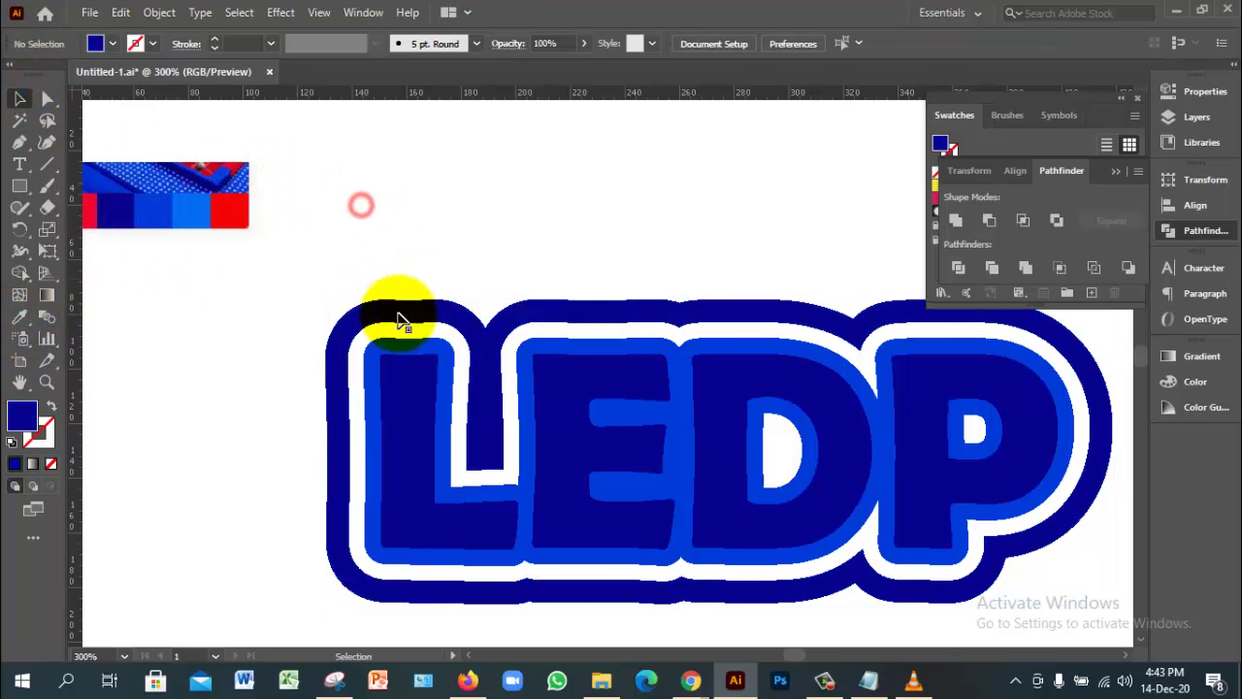
Step: Set the fill of the LEDP letters to the muted gray-blue 5F5F96 with the Color Picker
click(407, 403)
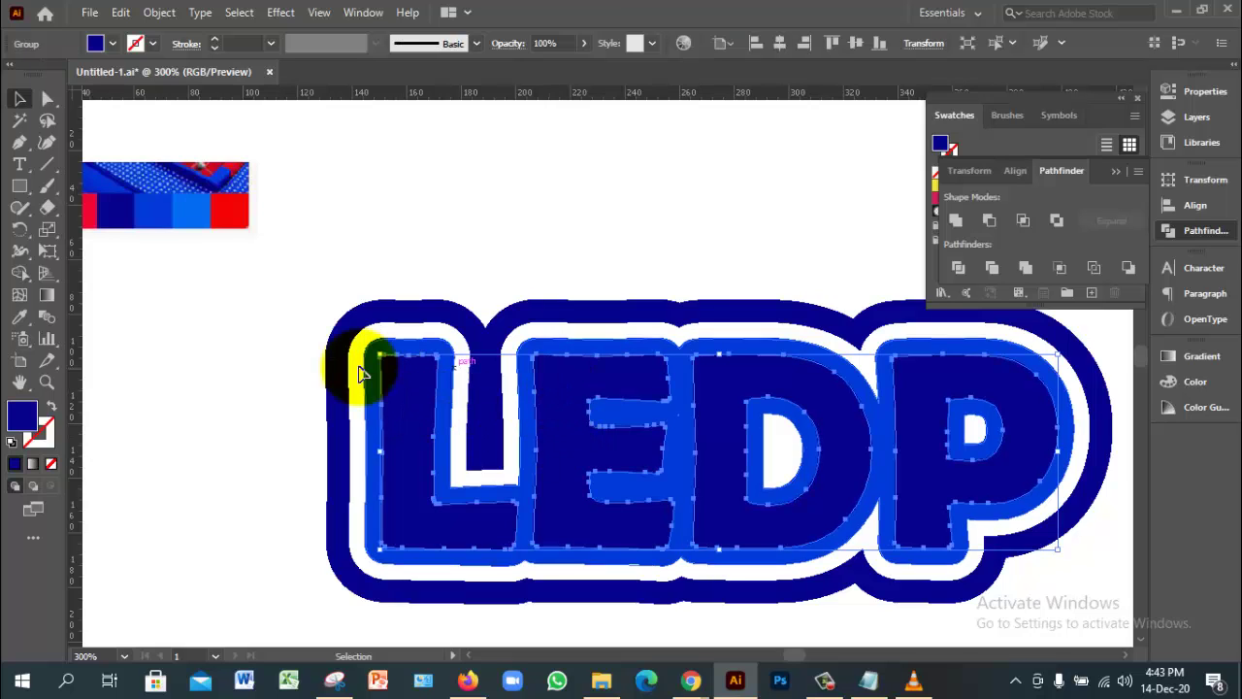
click(24, 425)
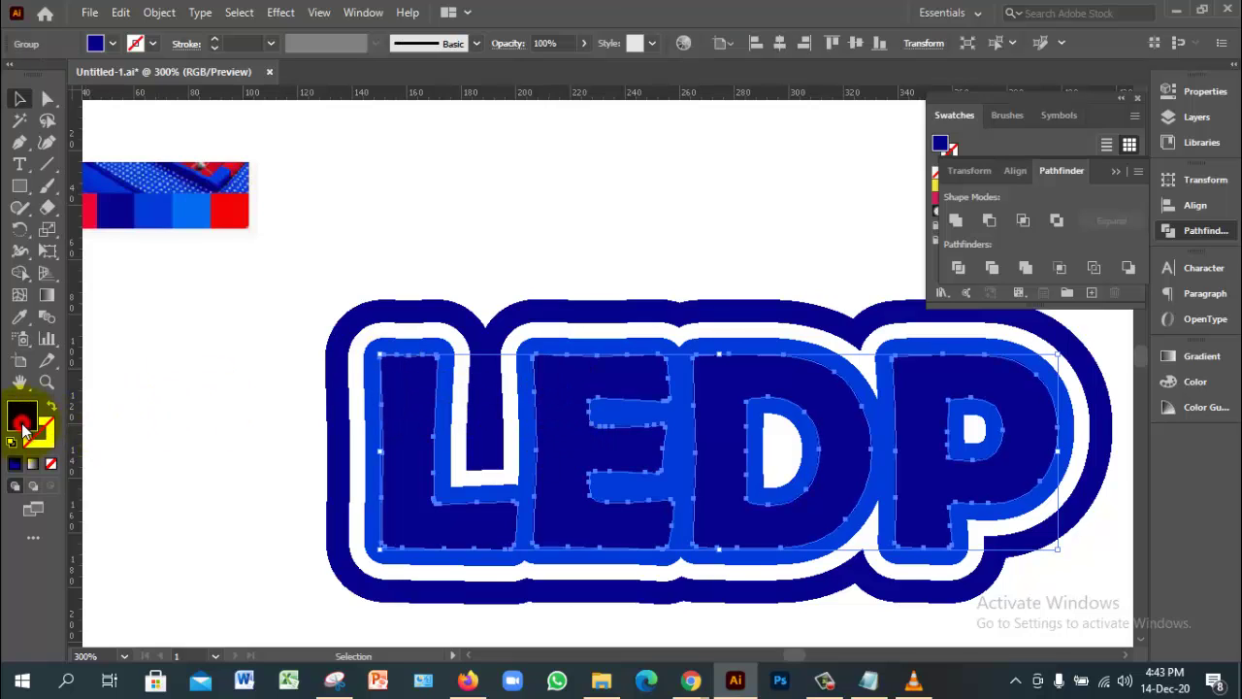
double_click(23, 425)
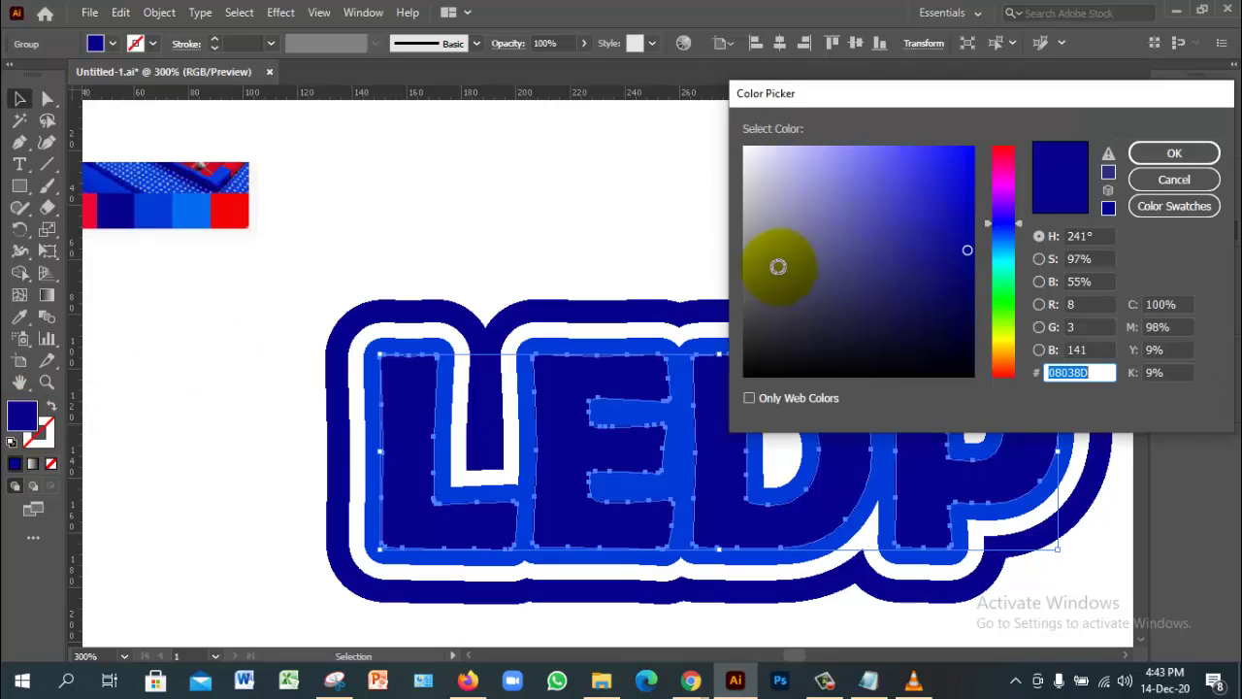
drag(926, 242, 826, 241)
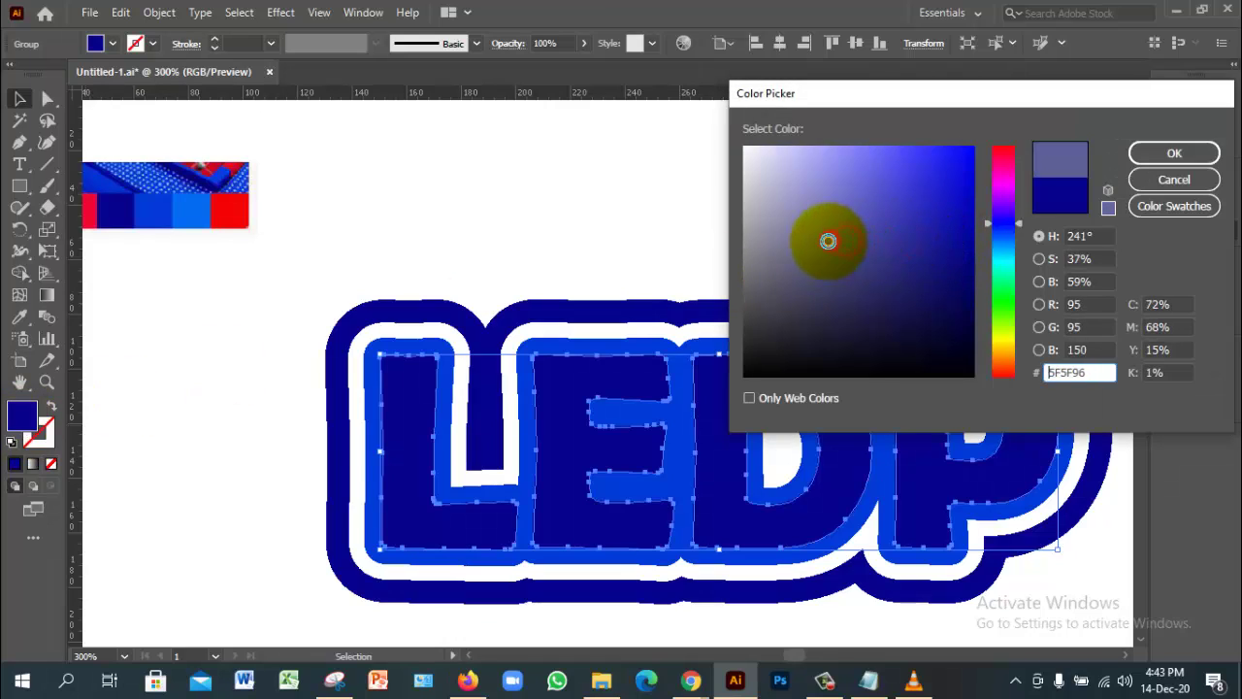
click(1176, 153)
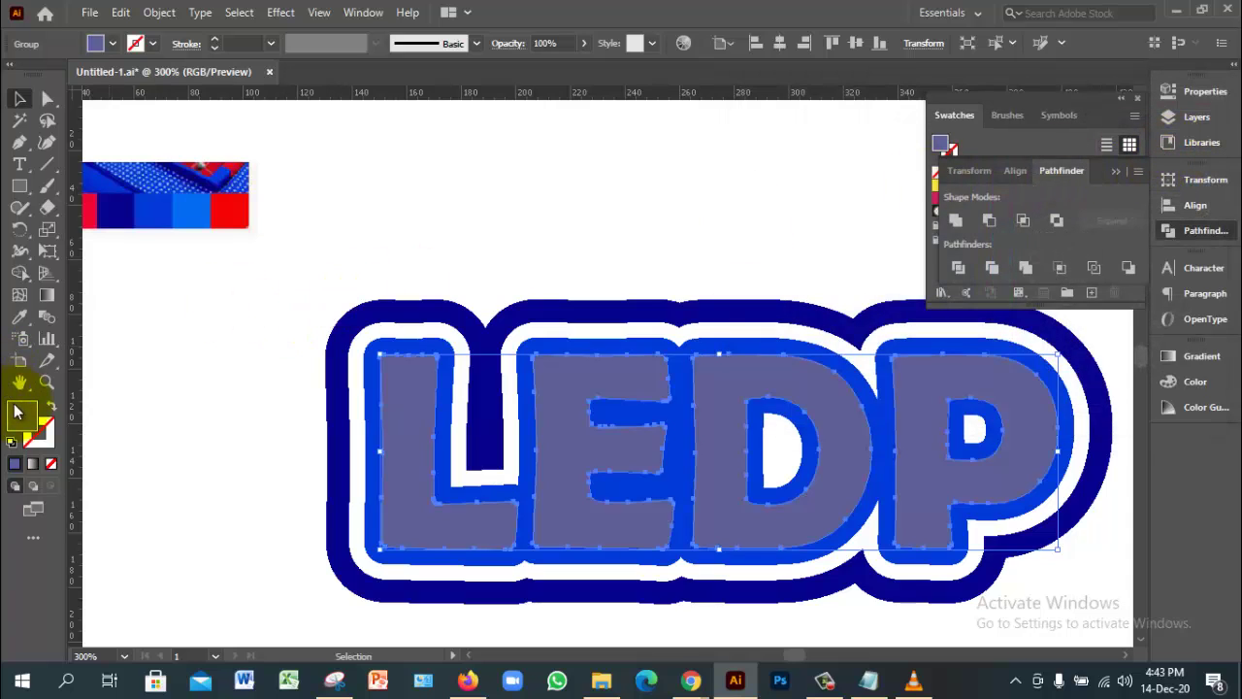
double_click(18, 415)
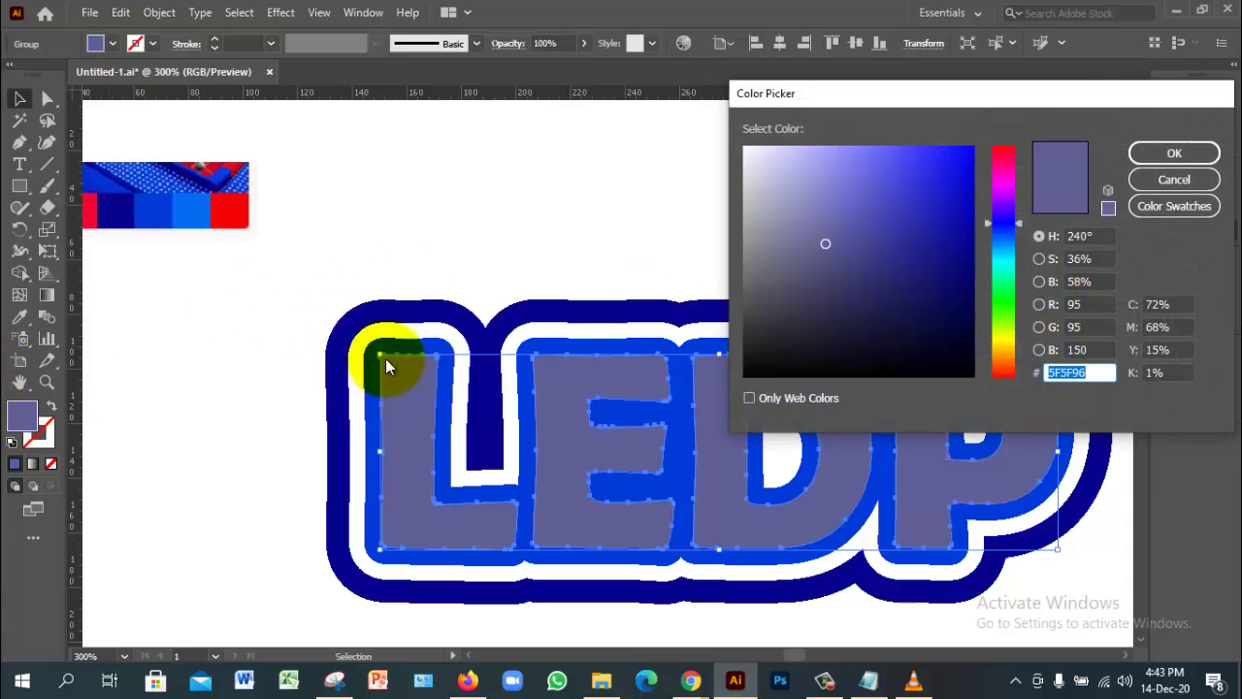
click(1174, 181)
click(20, 315)
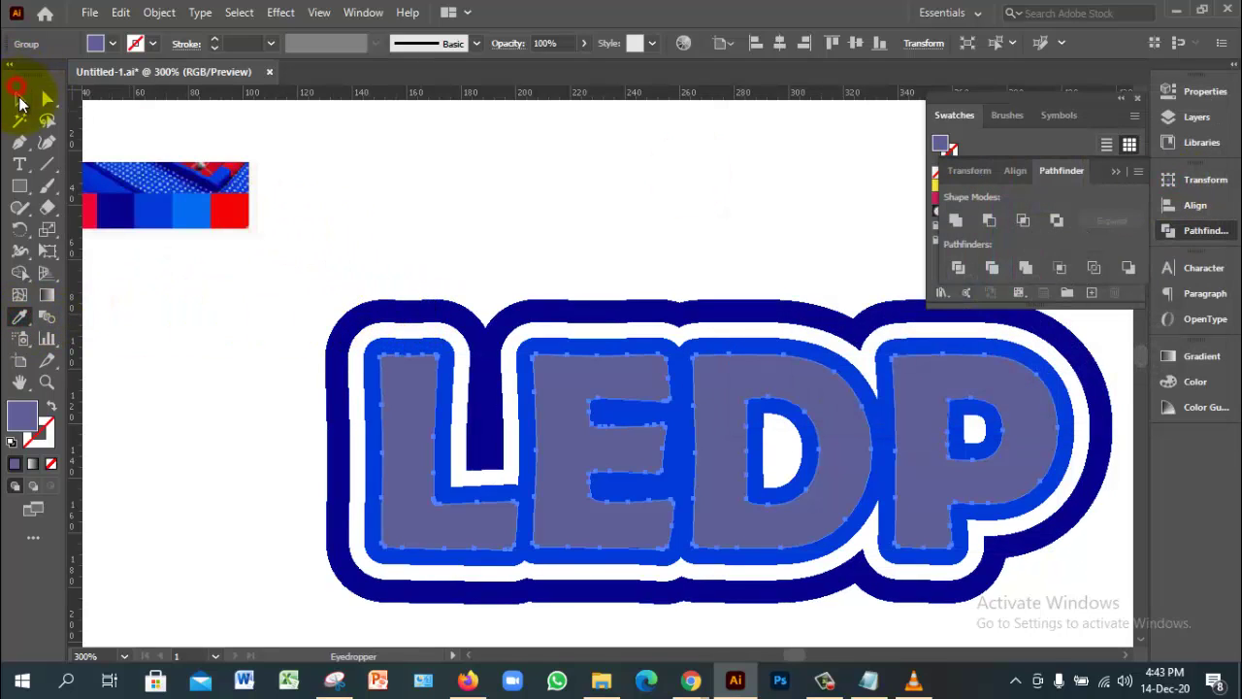
click(20, 99)
click(376, 184)
click(19, 317)
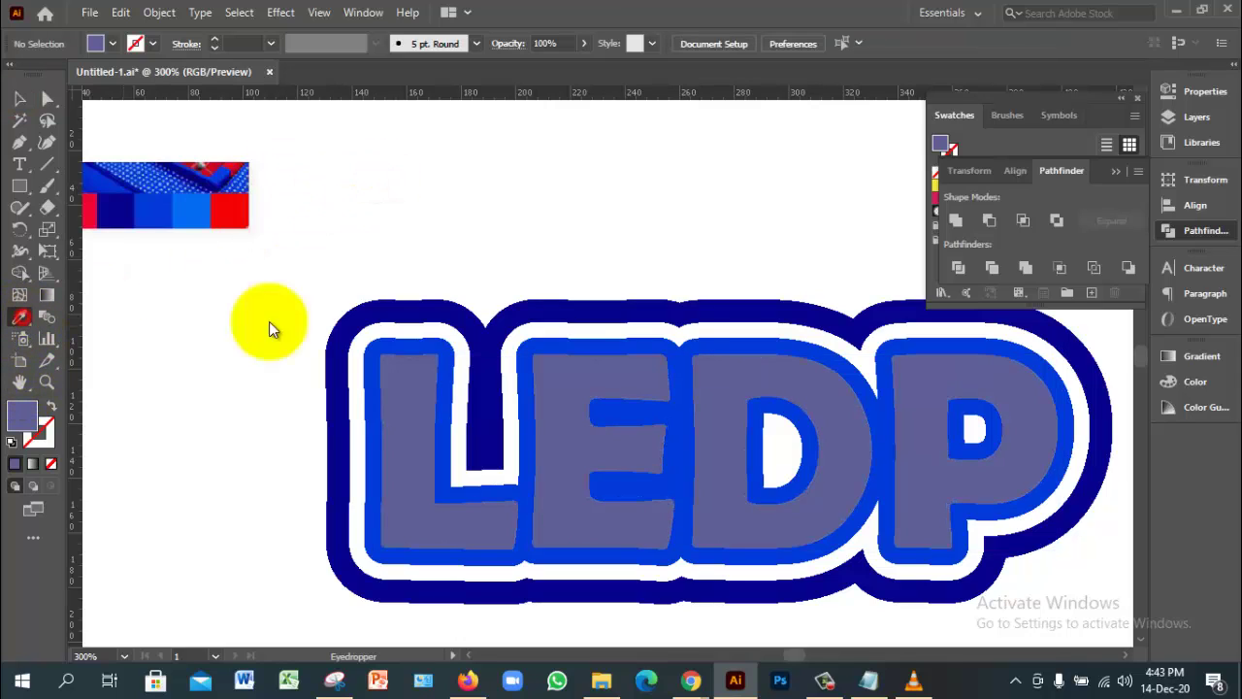
click(439, 350)
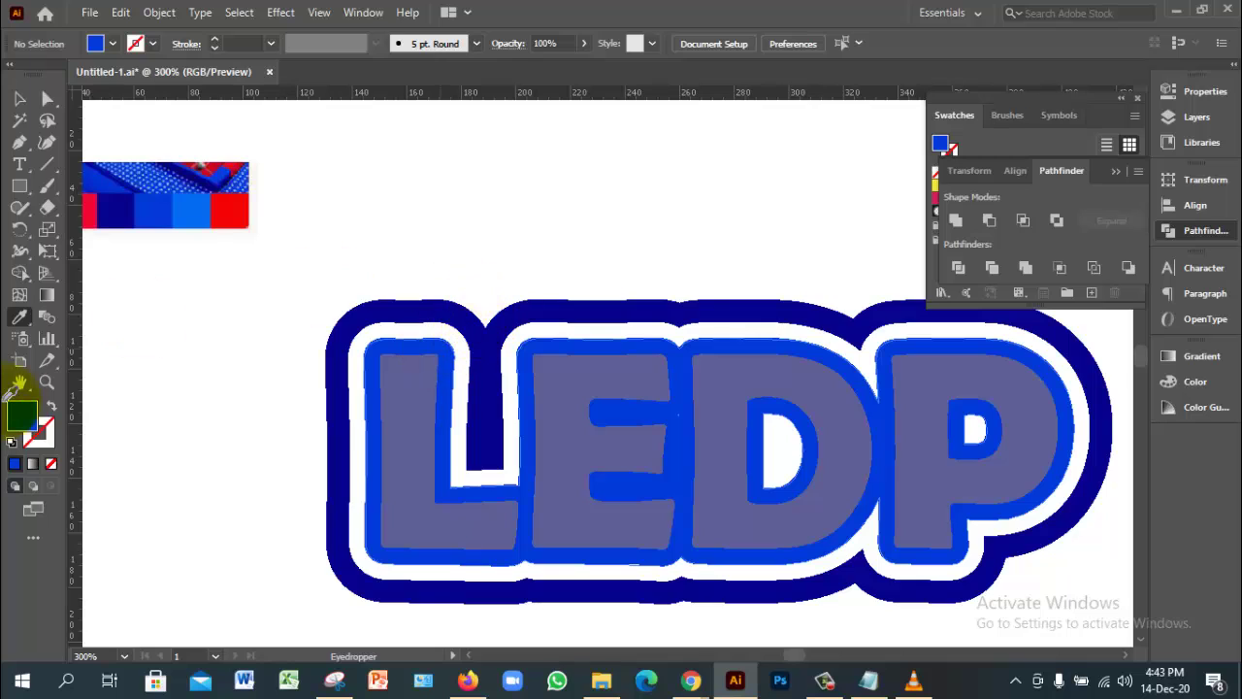
click(21, 100)
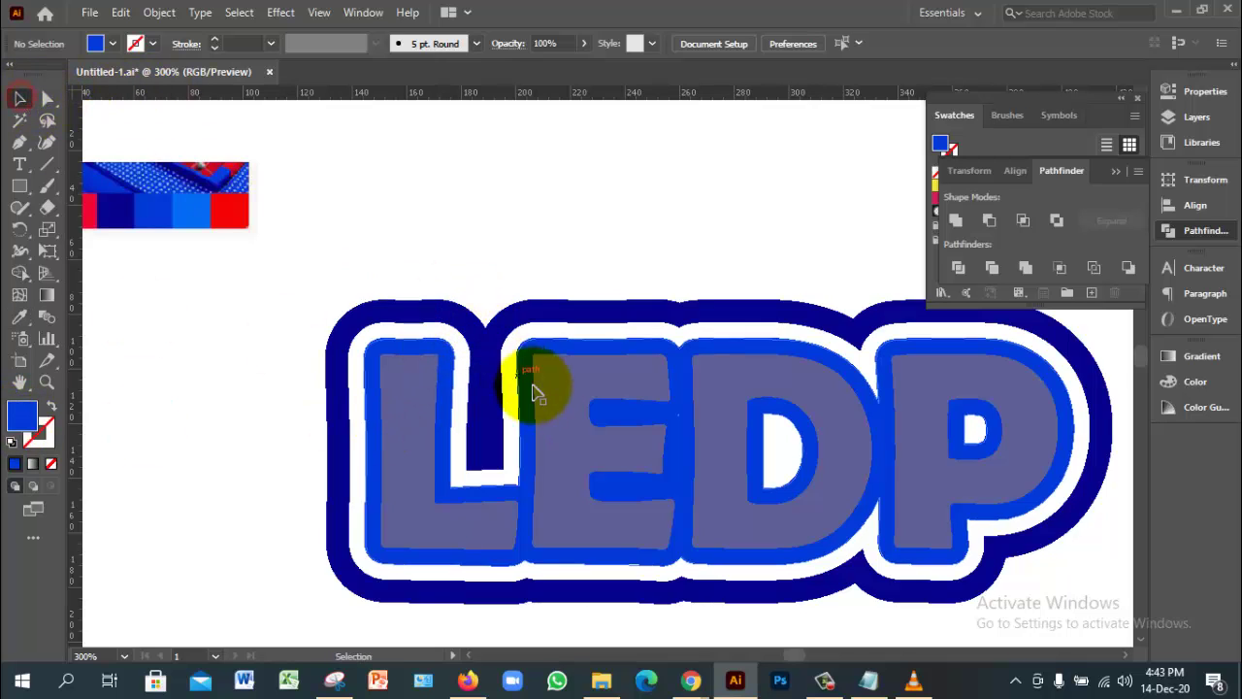
click(594, 405)
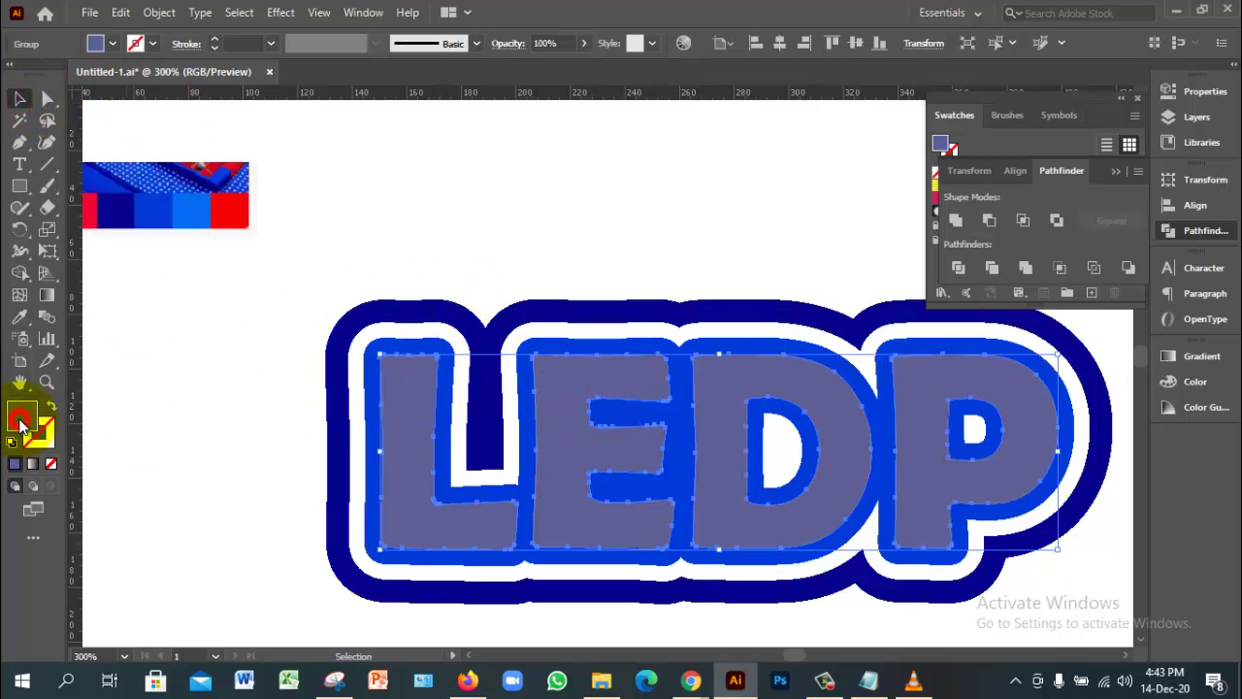
double_click(21, 419)
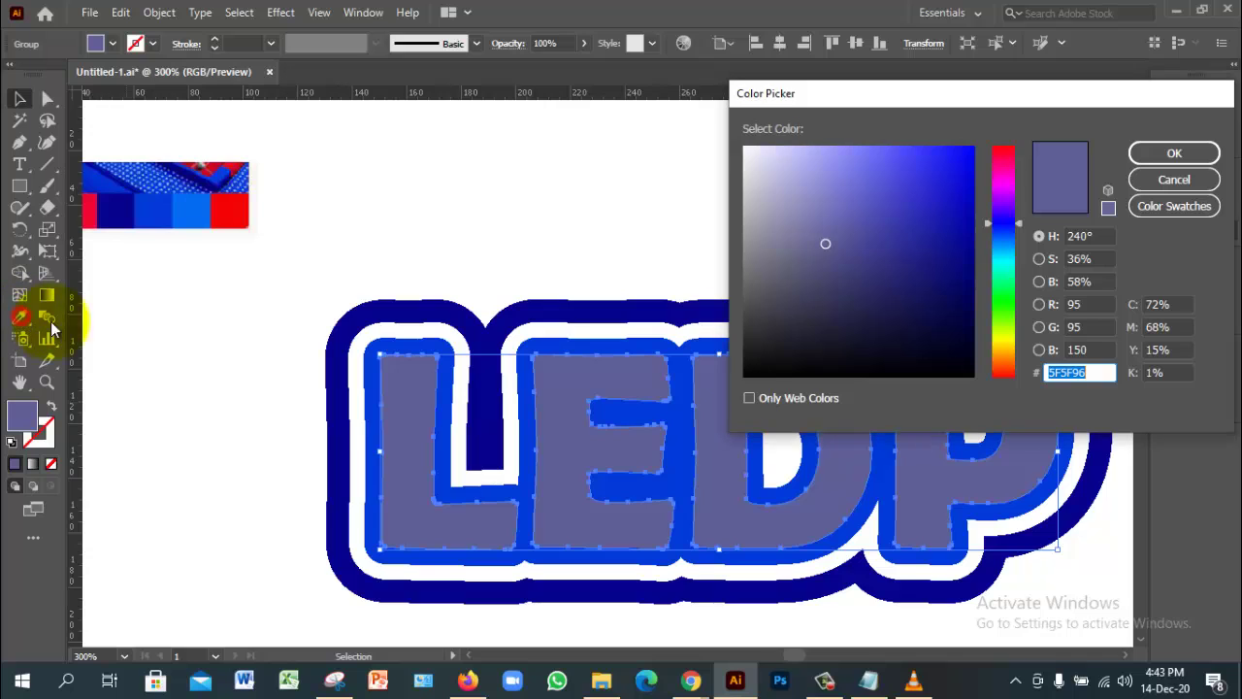
click(1175, 180)
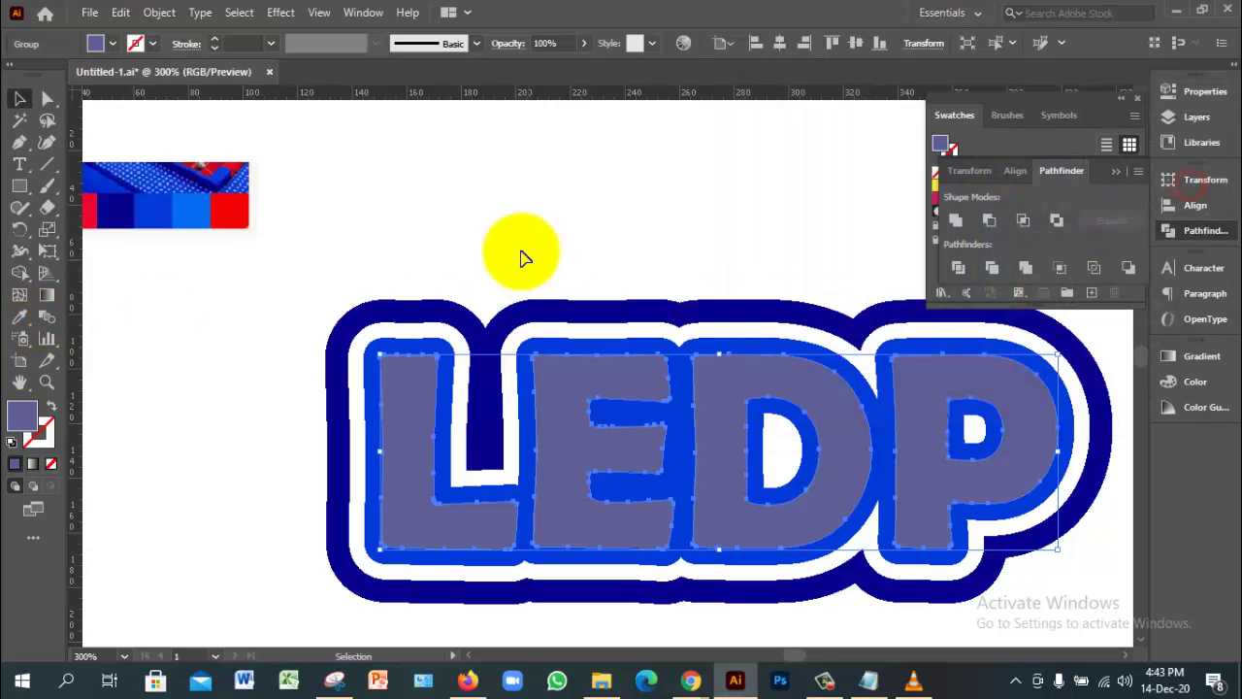
Step: Copy the hex color code 013AD8 from the fill of the inner LEDP outline
click(519, 253)
click(686, 358)
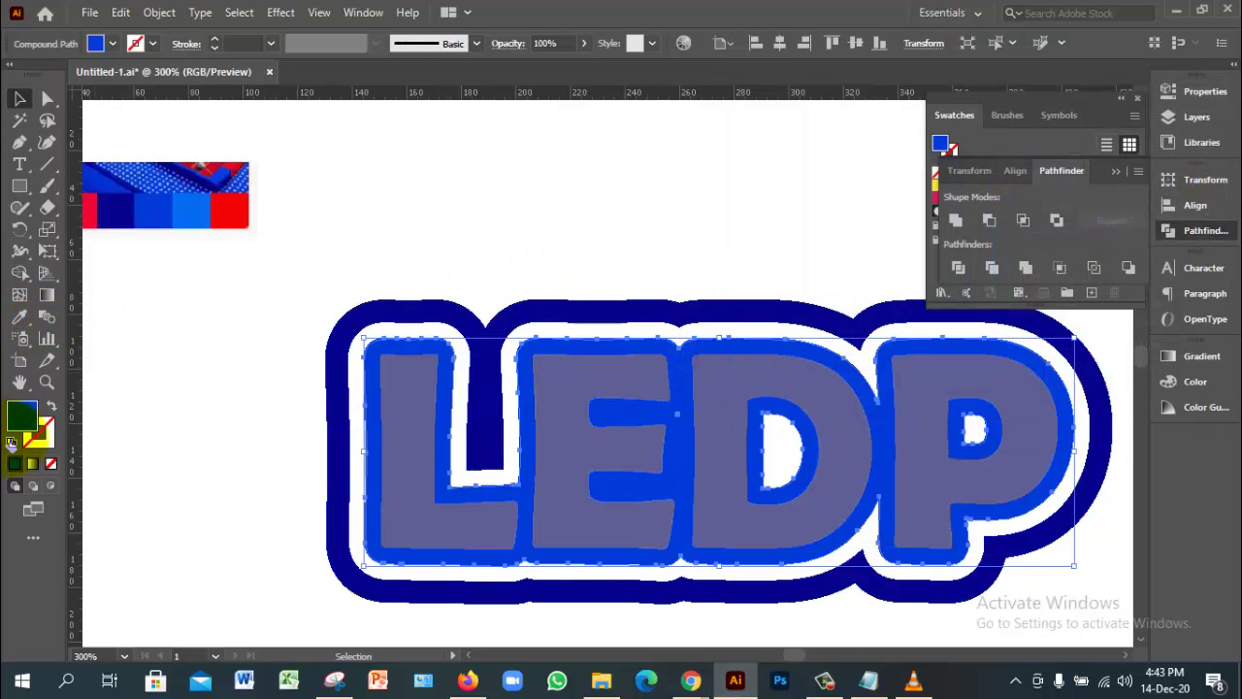
double_click(37, 424)
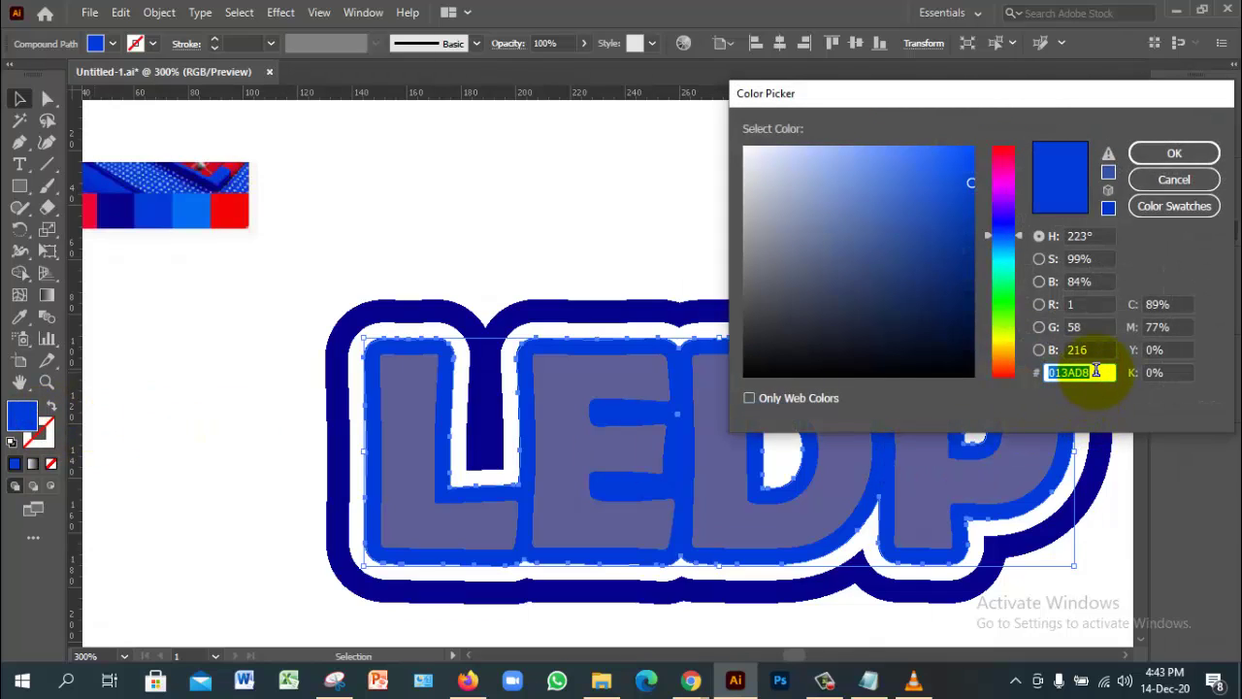
click(1210, 153)
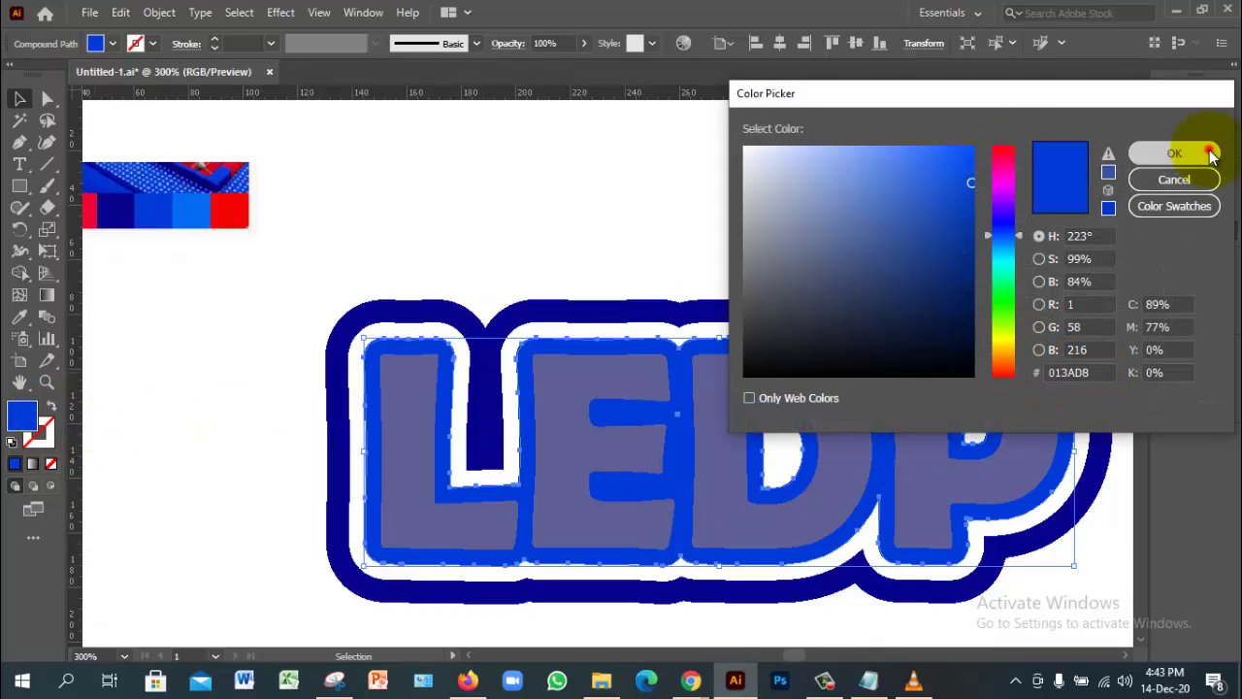
click(631, 208)
Step: Set the fill of the LEDP letters to the dark navy 27276D with the Color Picker
click(547, 412)
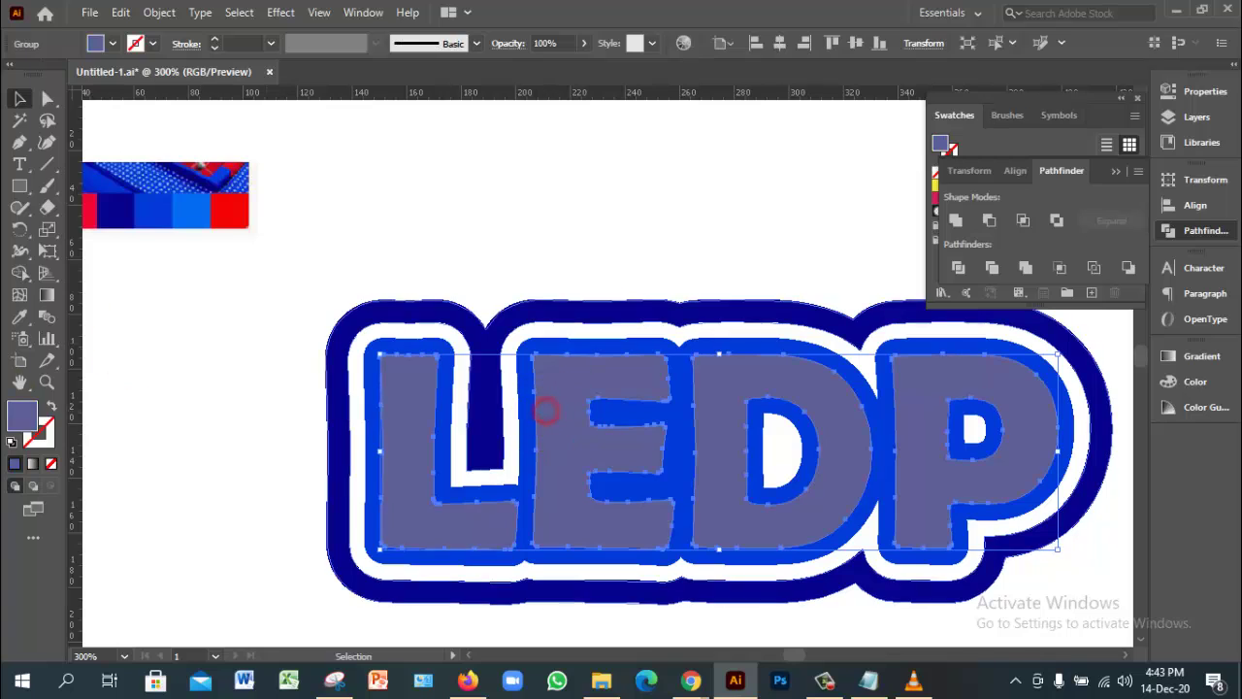
double_click(24, 417)
text(013AD8)
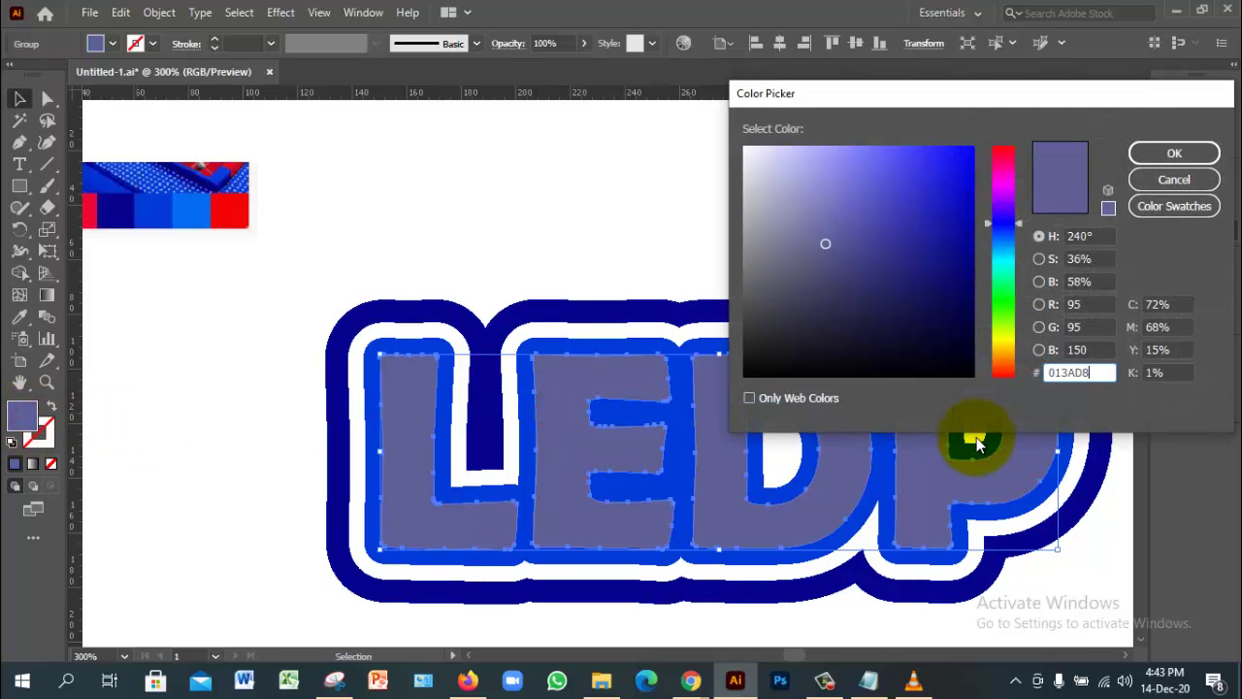
double_click(1087, 371)
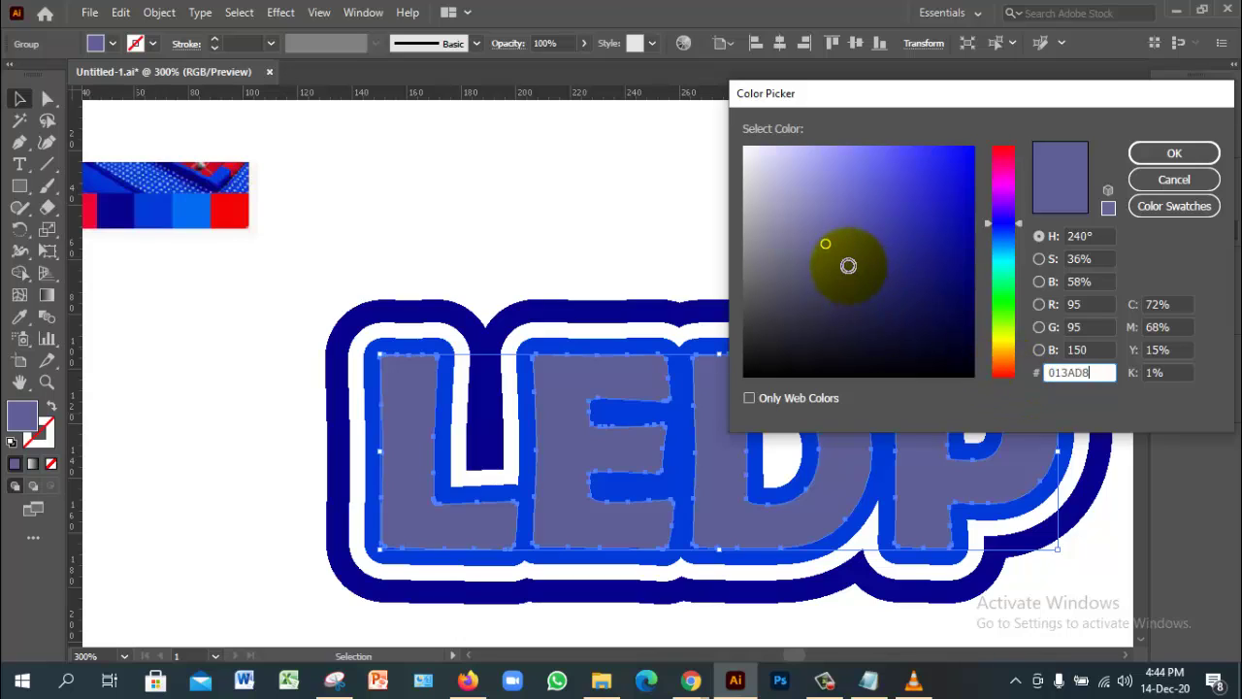
drag(856, 256, 875, 268)
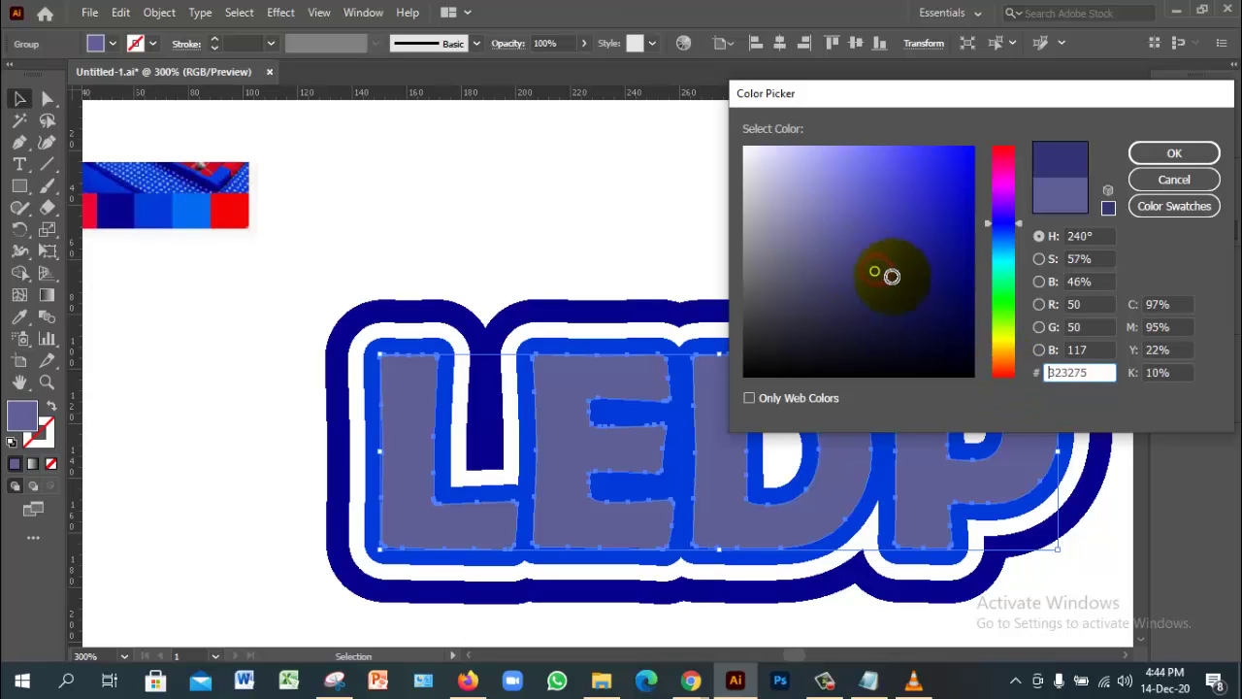
click(892, 278)
click(1162, 155)
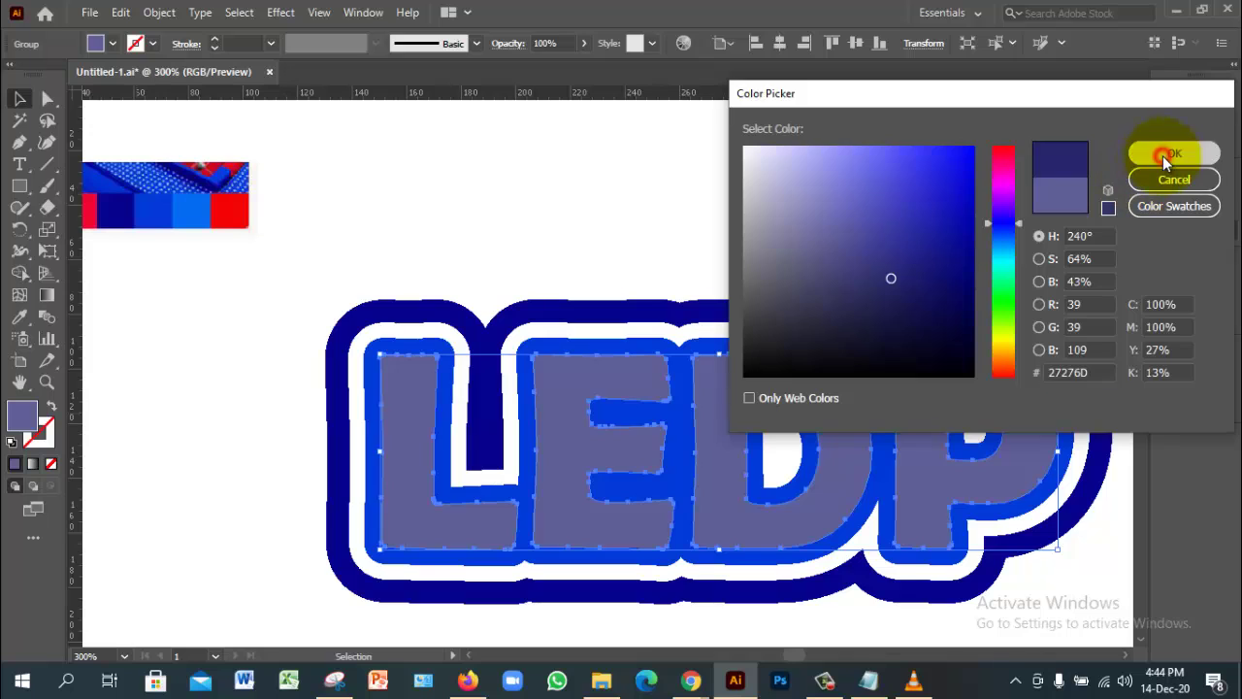
click(733, 257)
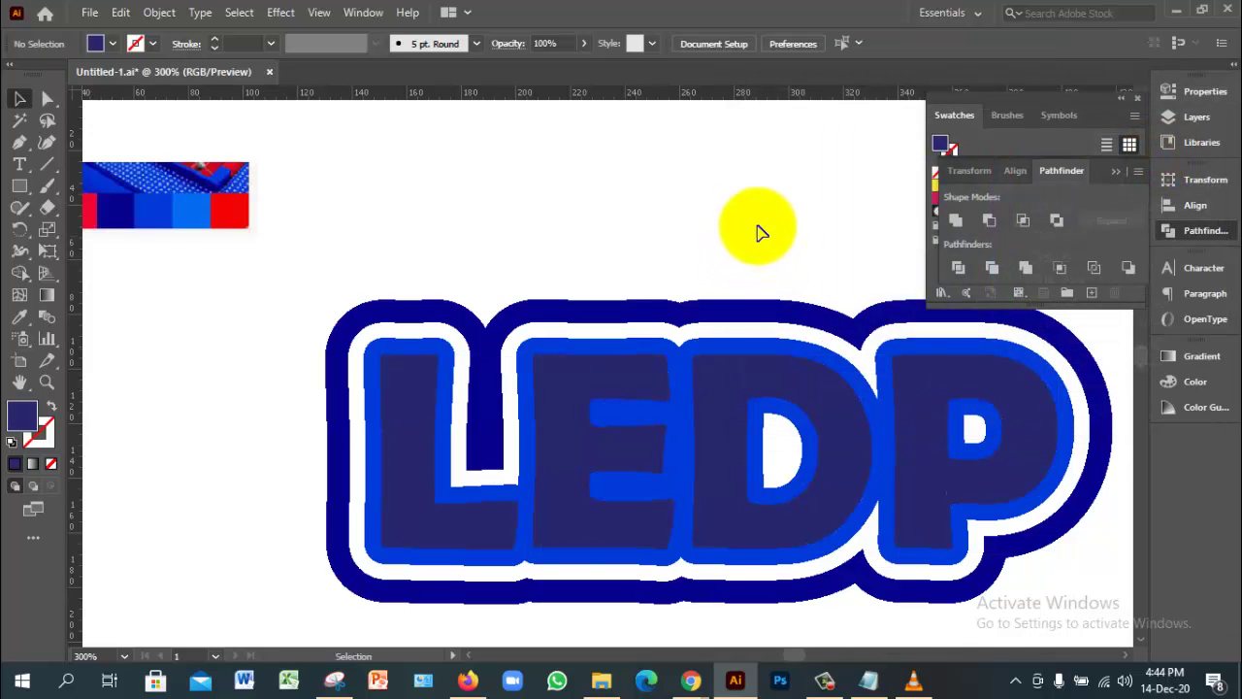
Step: Adjust the fill of the LEDP letters to blue 271BC2 by raising its blue value to 194 and setting green to 27
ctrl+alt+click(604, 510)
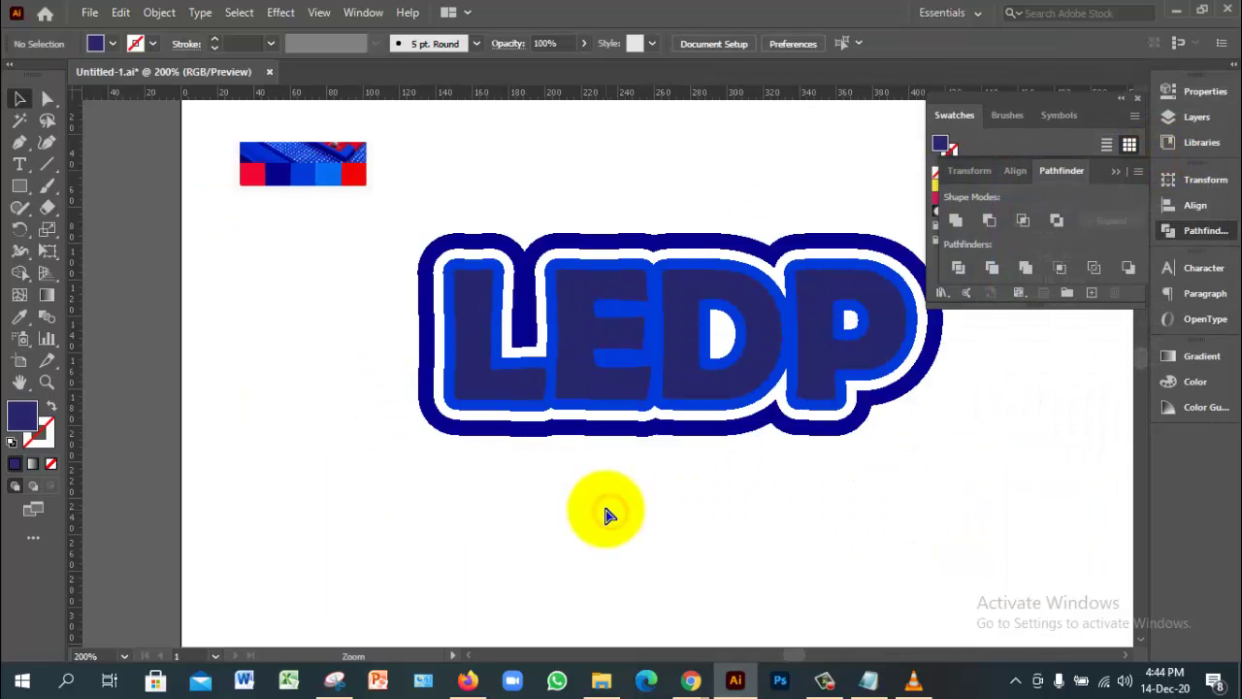
ctrl+click(729, 421)
drag(693, 297, 728, 466)
drag(582, 356, 613, 378)
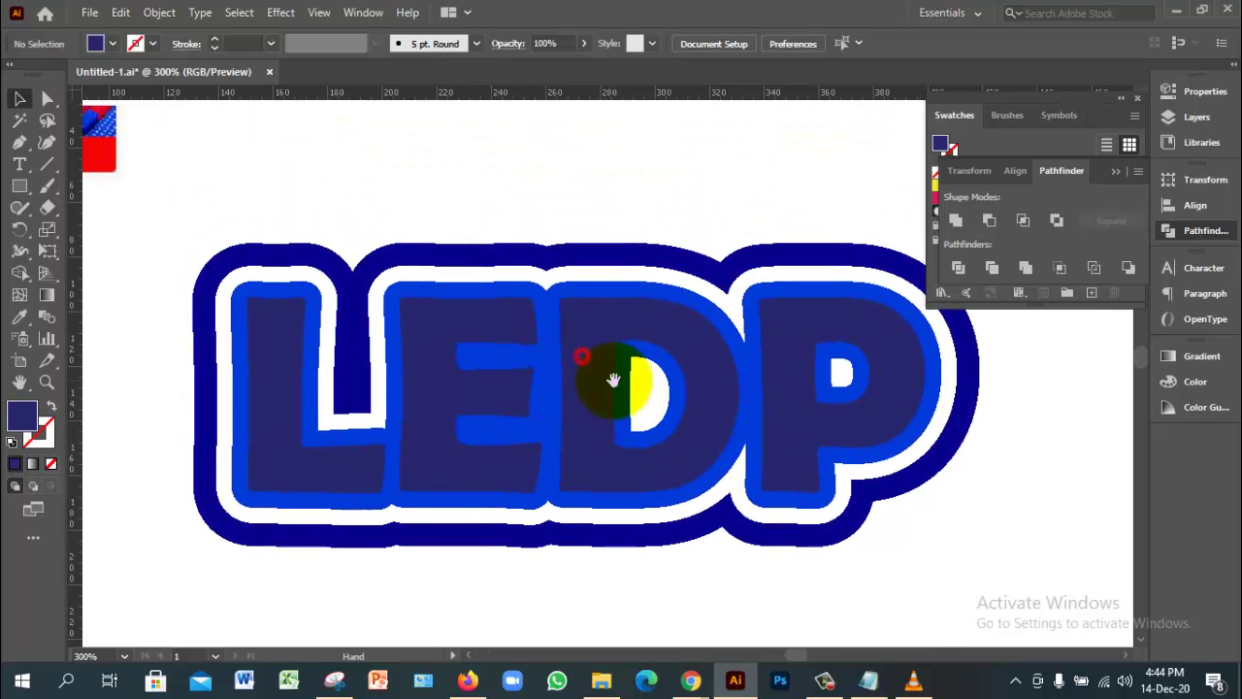
click(598, 430)
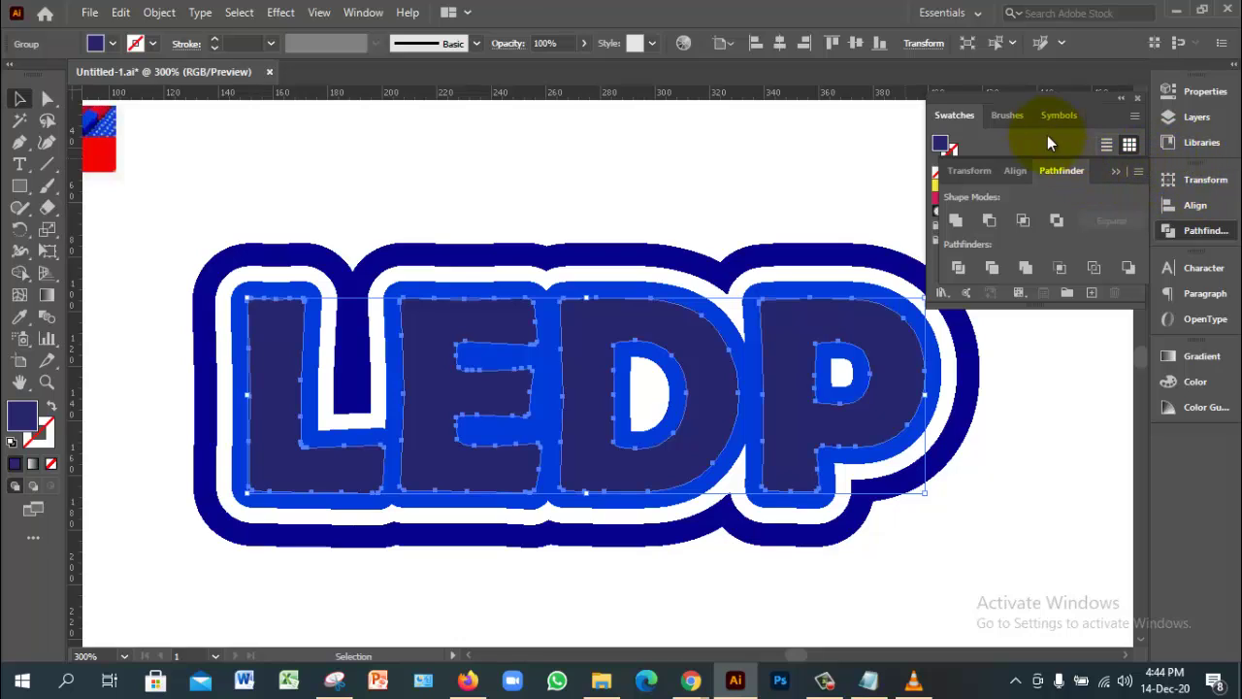
click(990, 136)
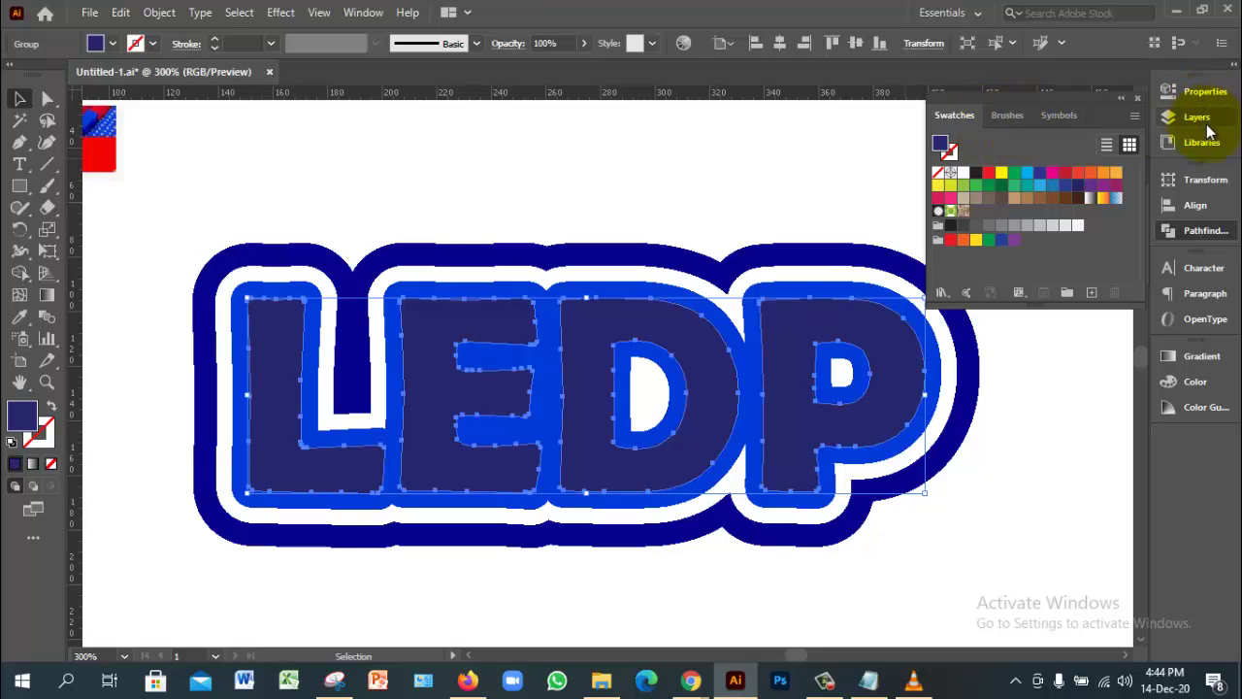
click(1202, 384)
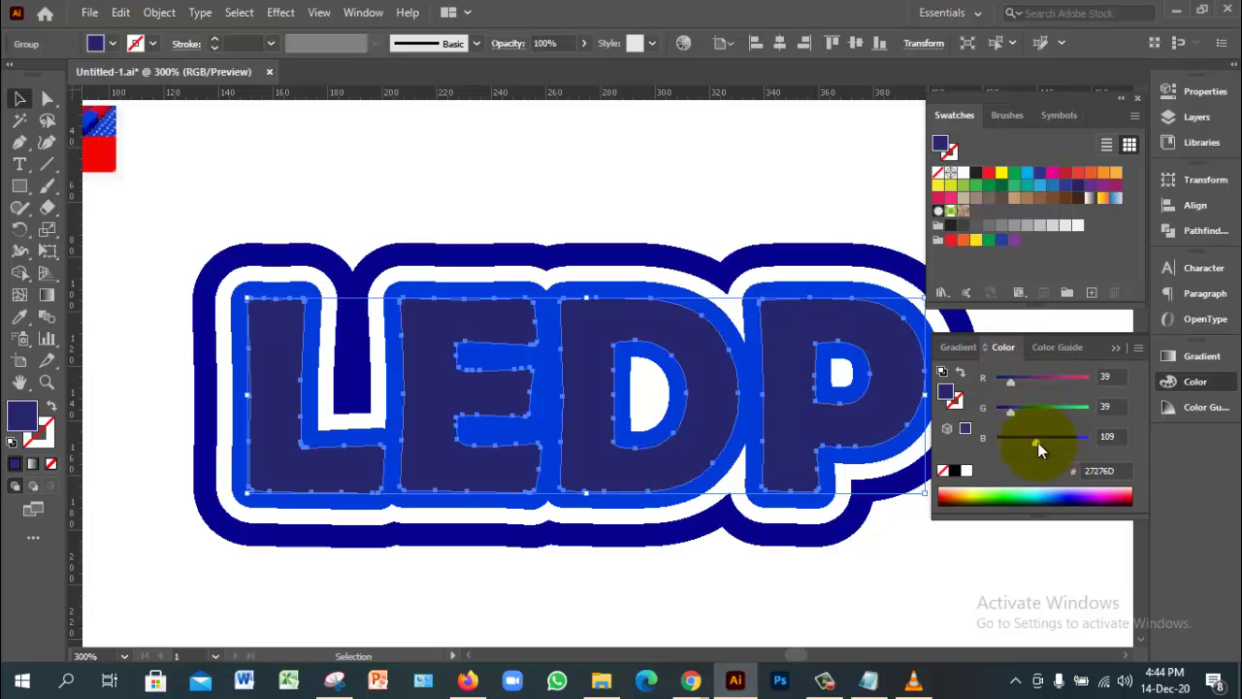
drag(1038, 442, 1067, 442)
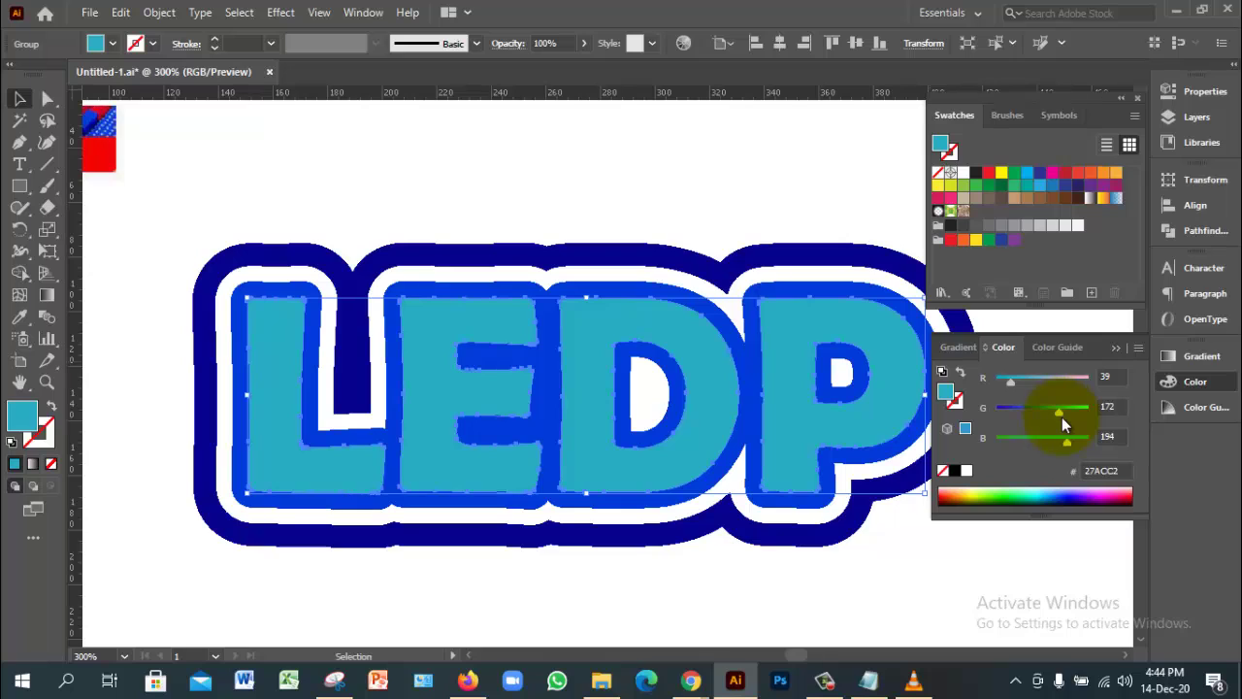
drag(1060, 414, 1007, 412)
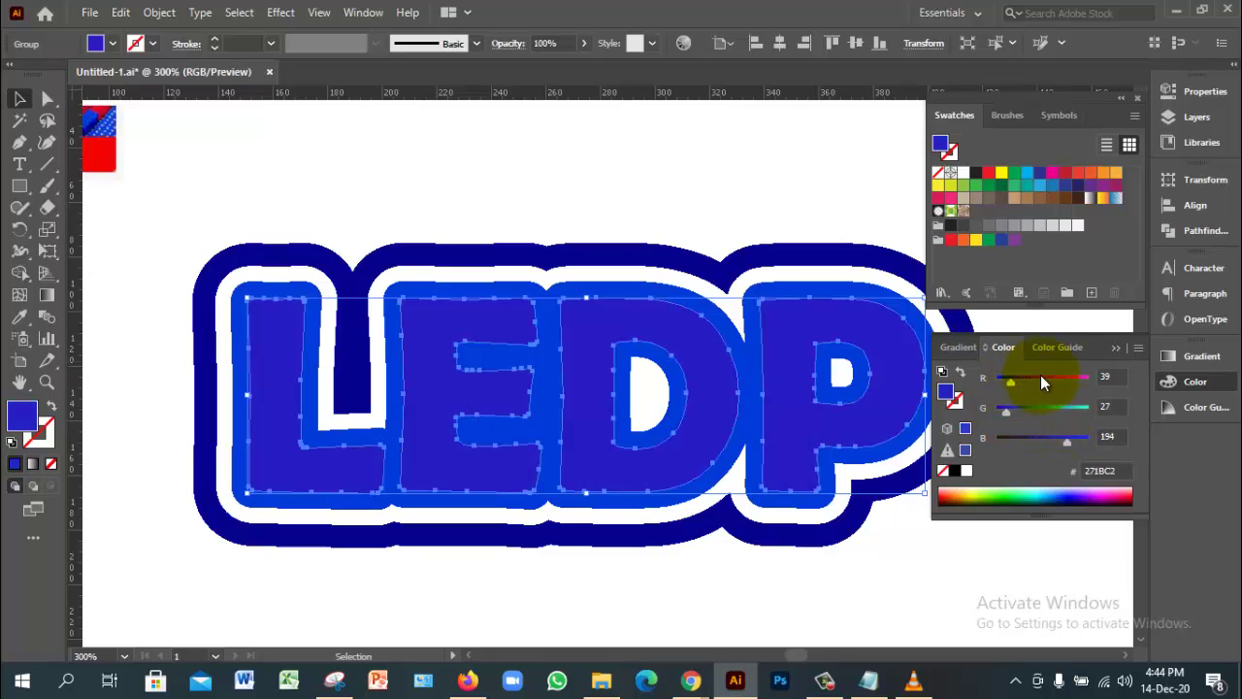
Step: Switch the color model to HSB and adjust the LEDP letters' fill to hue 220.17, saturation 76.67 and brightness 58.82
click(1137, 347)
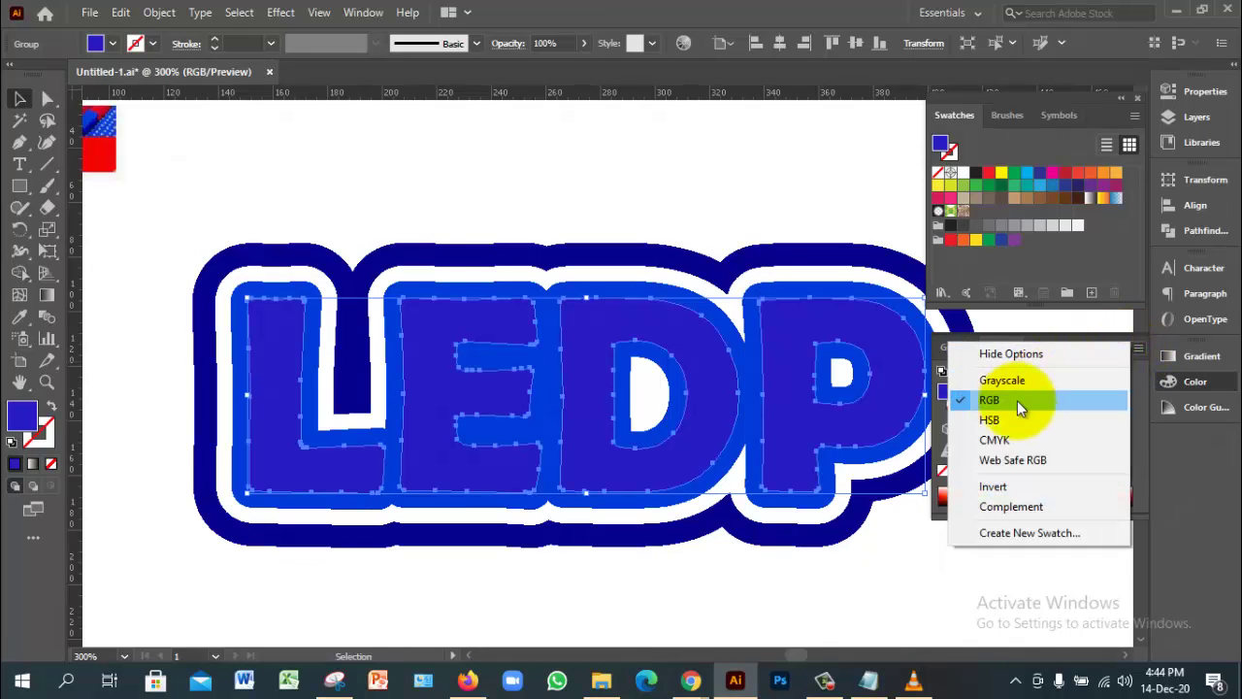
click(1003, 421)
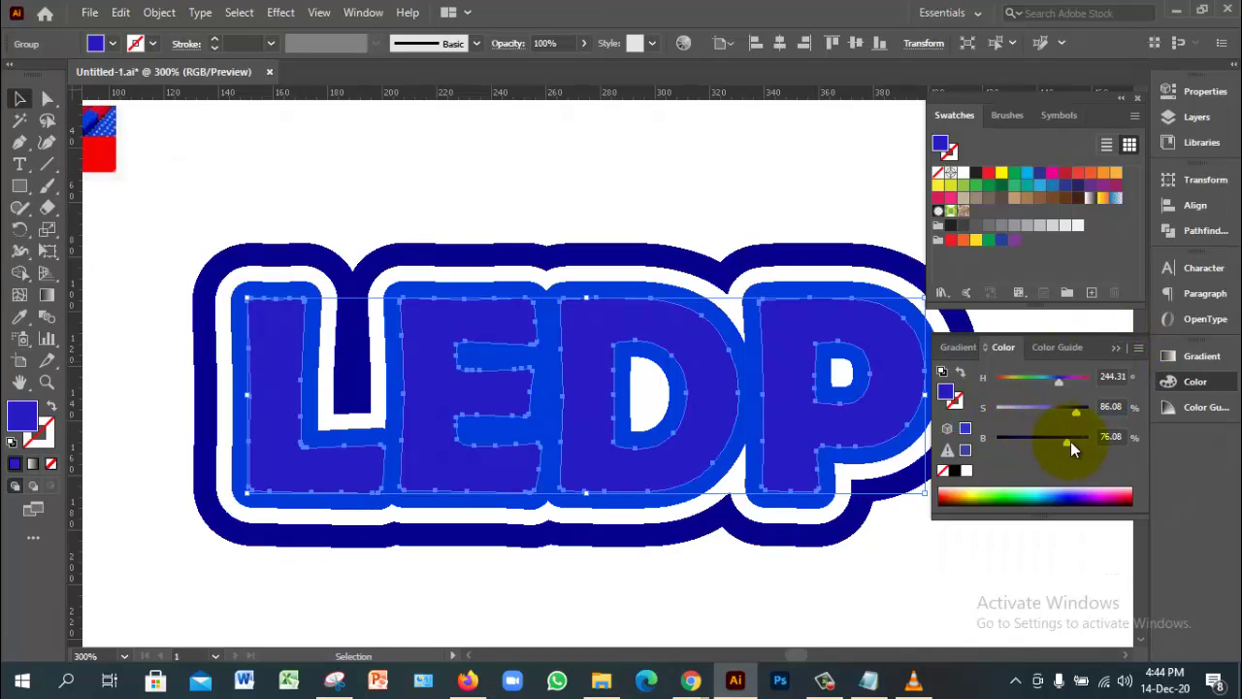
mouse_move(1070, 442)
mouse_down()
mouse_move(1092, 441)
mouse_move(1066, 413)
mouse_move(1034, 410)
mouse_move(1089, 415)
mouse_move(1081, 444)
mouse_move(1049, 438)
mouse_up()
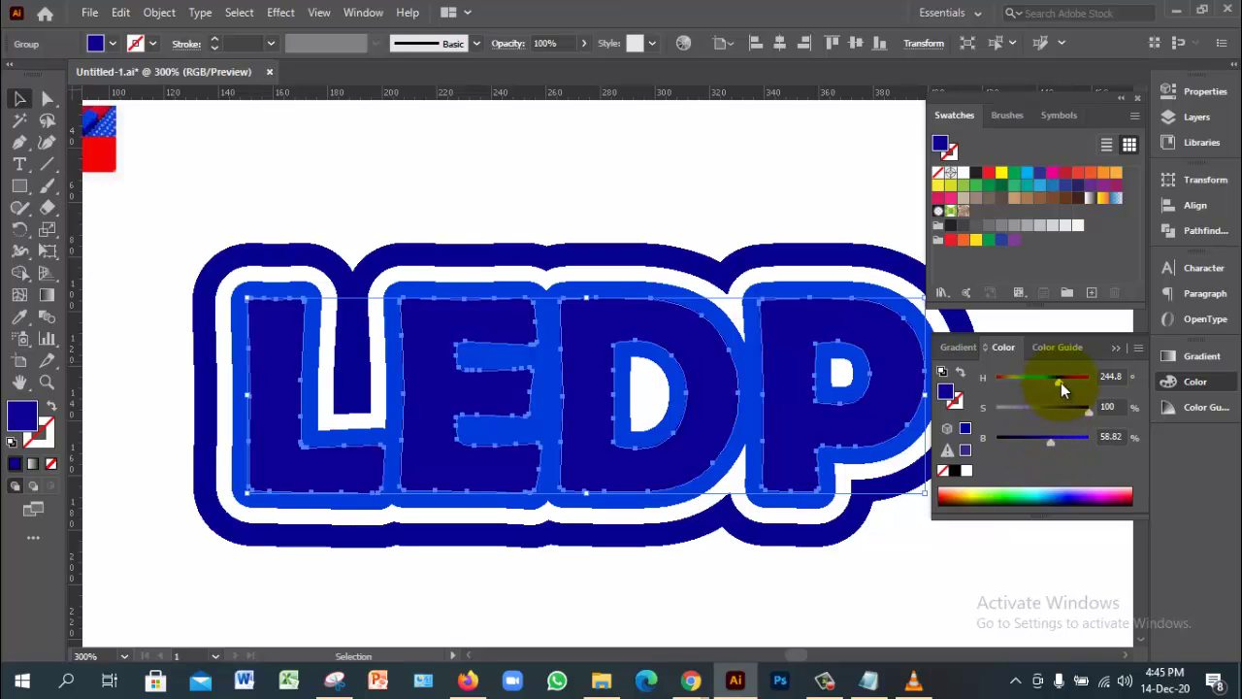
drag(1061, 382, 1067, 415)
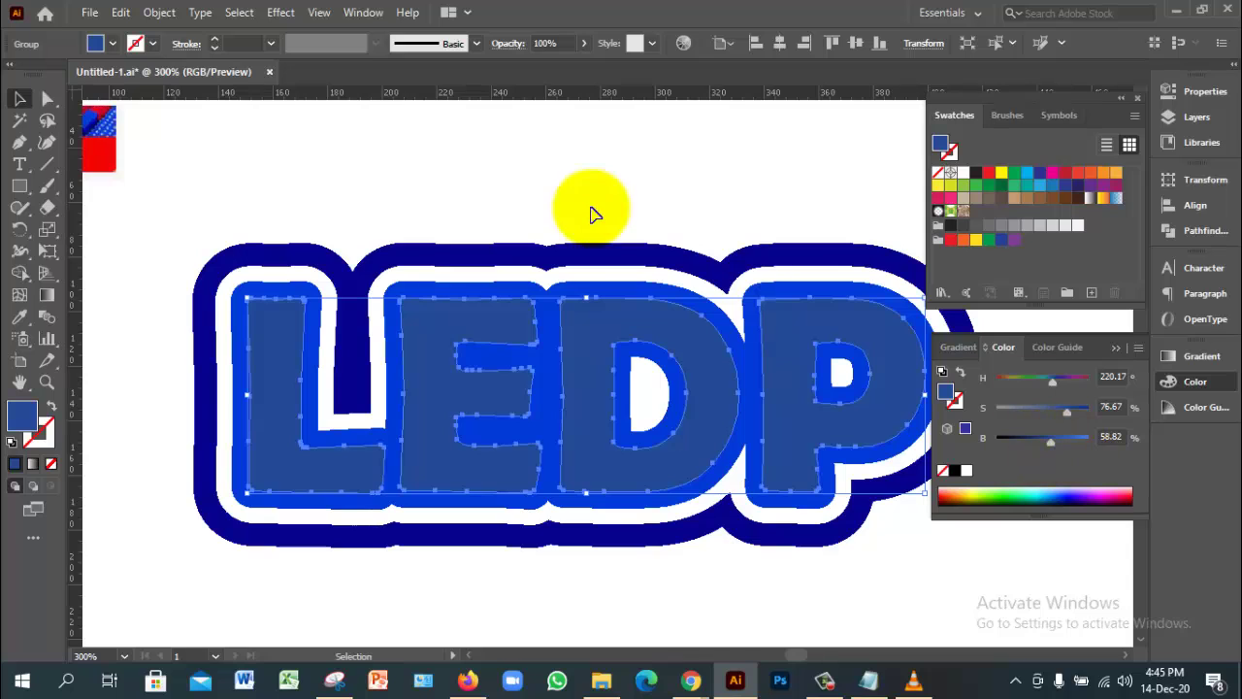
click(657, 177)
click(602, 332)
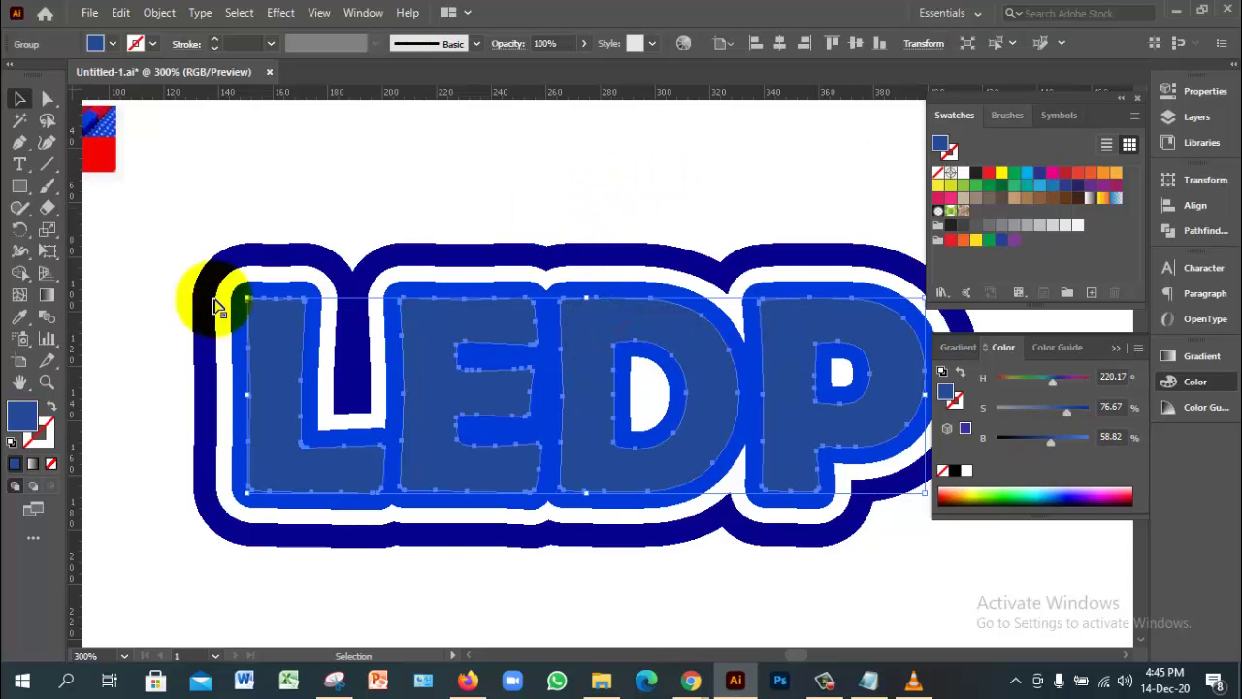
Step: Move the palette image above the LEDP logo and recolor the letters with the light blue sampled from its fourth swatch
click(101, 148)
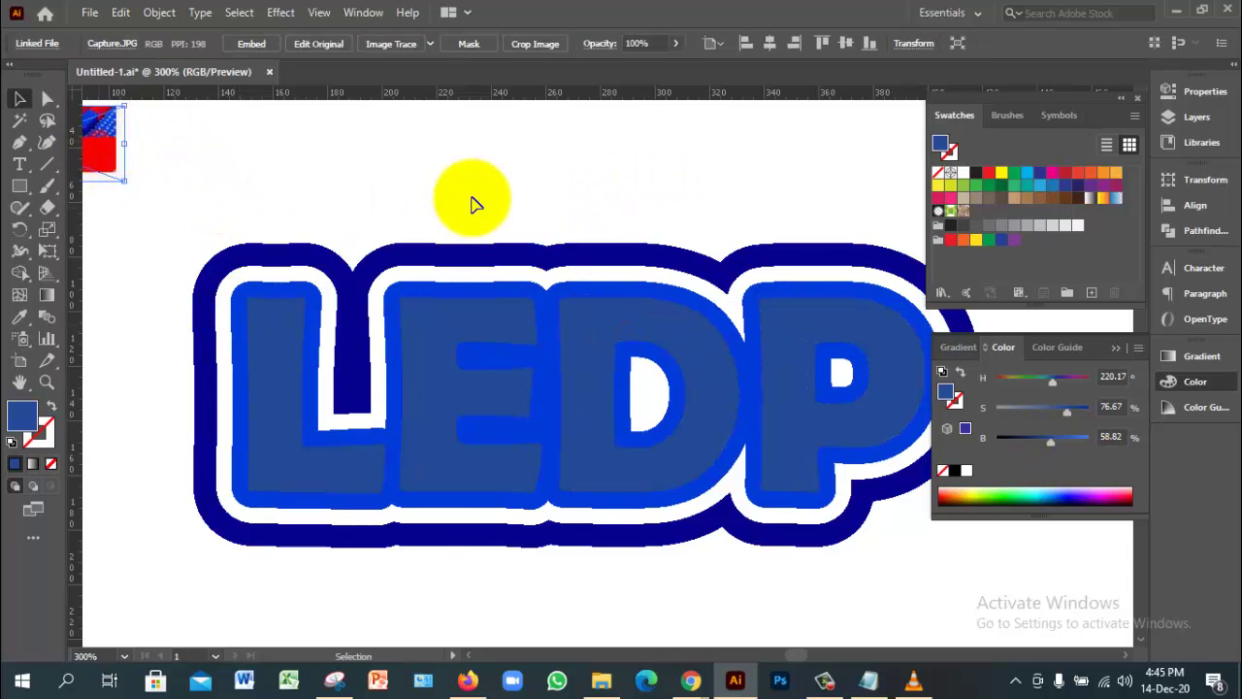
drag(138, 163, 503, 170)
shift+click(451, 382)
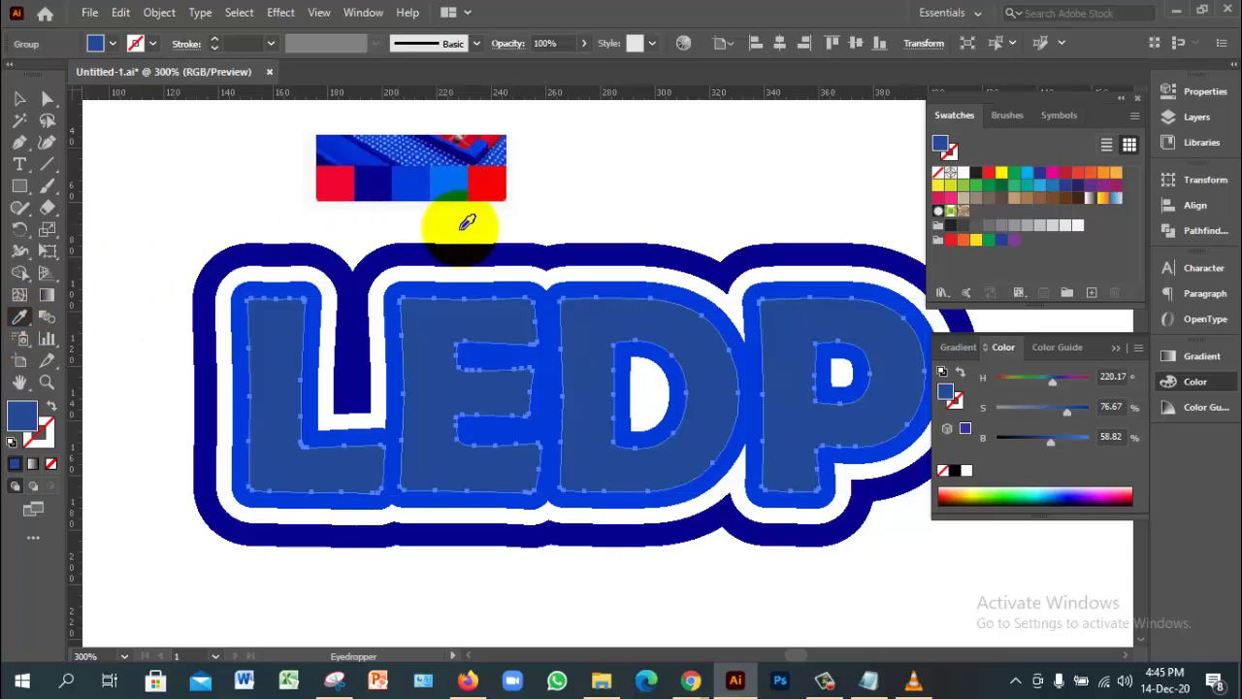
click(462, 183)
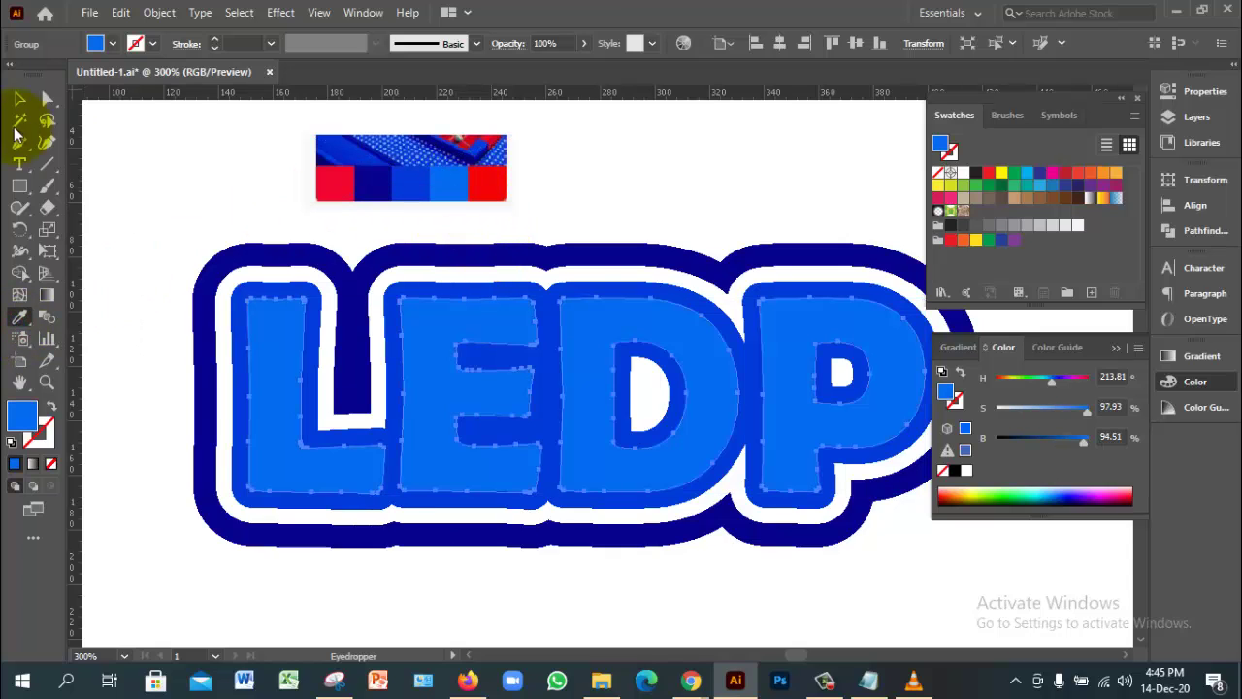
click(16, 100)
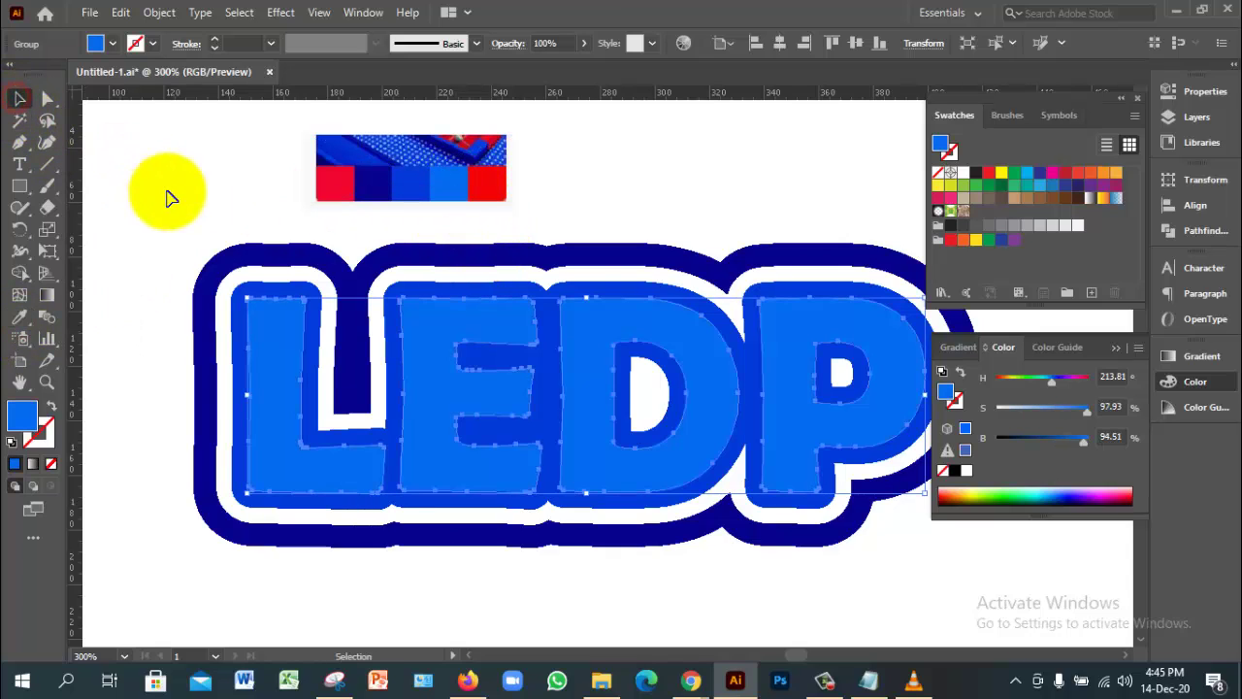
click(203, 222)
Step: Recolor the outermost LEDP outline with the medium blue sampled from the palette's third swatch using the Eyedropper
click(355, 285)
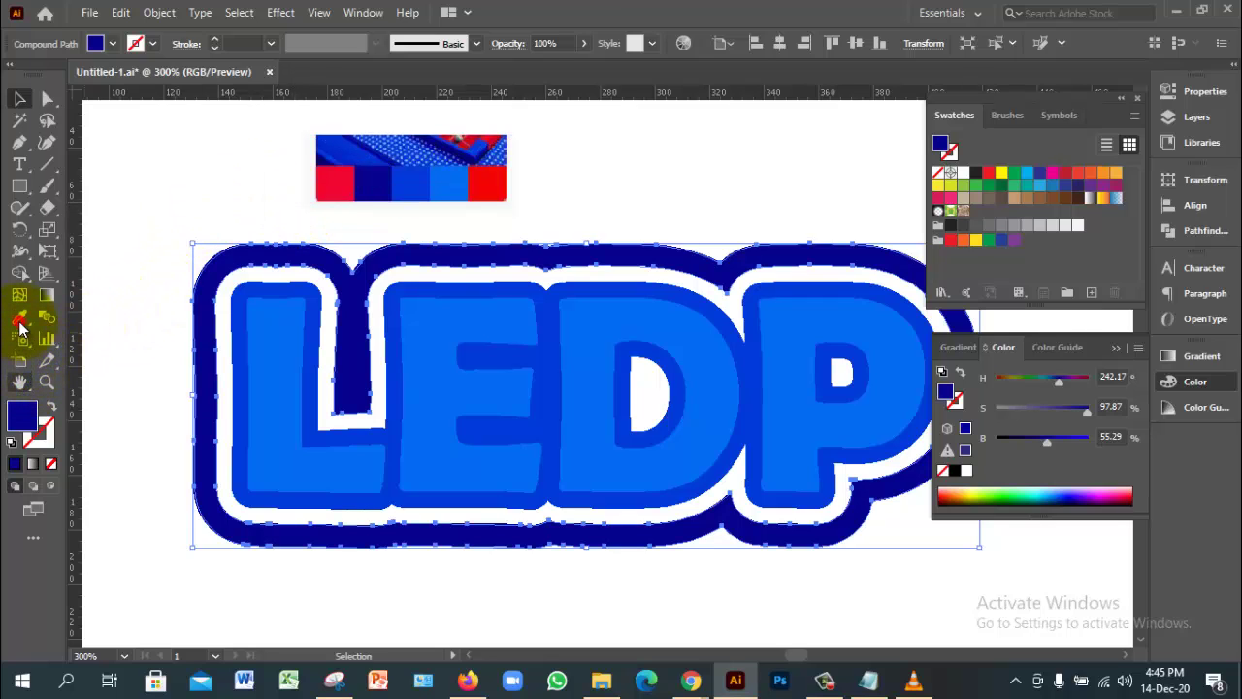
key(i)
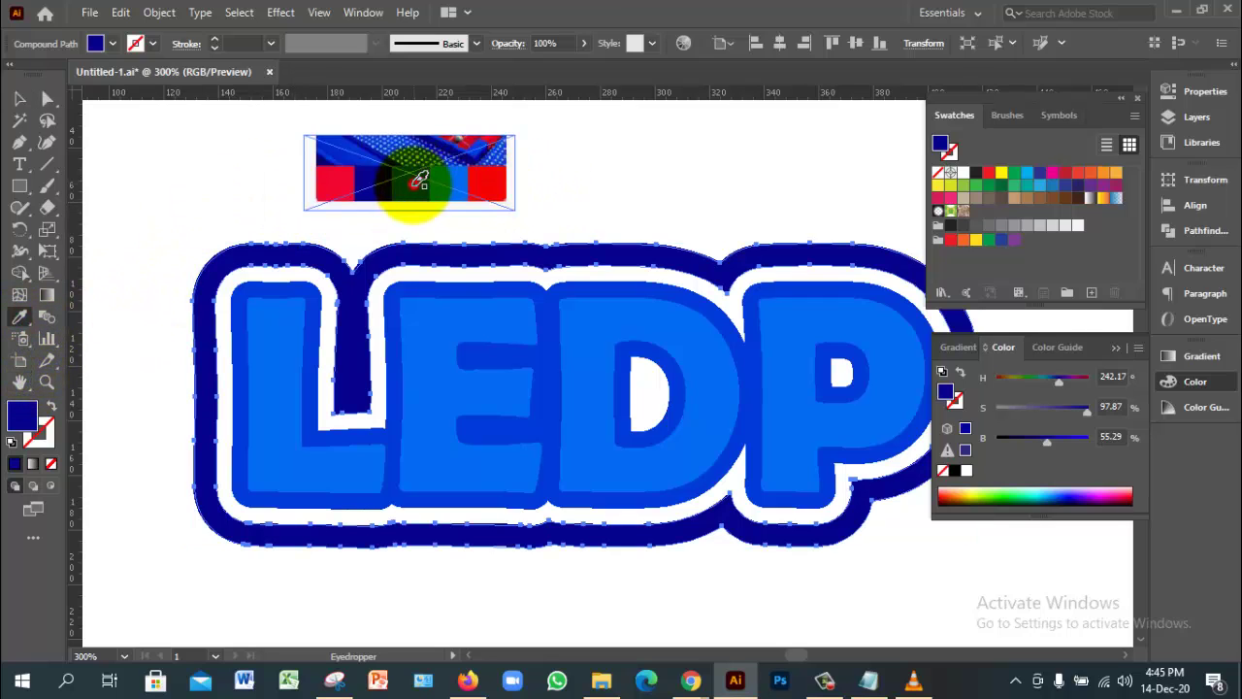
click(419, 180)
click(20, 98)
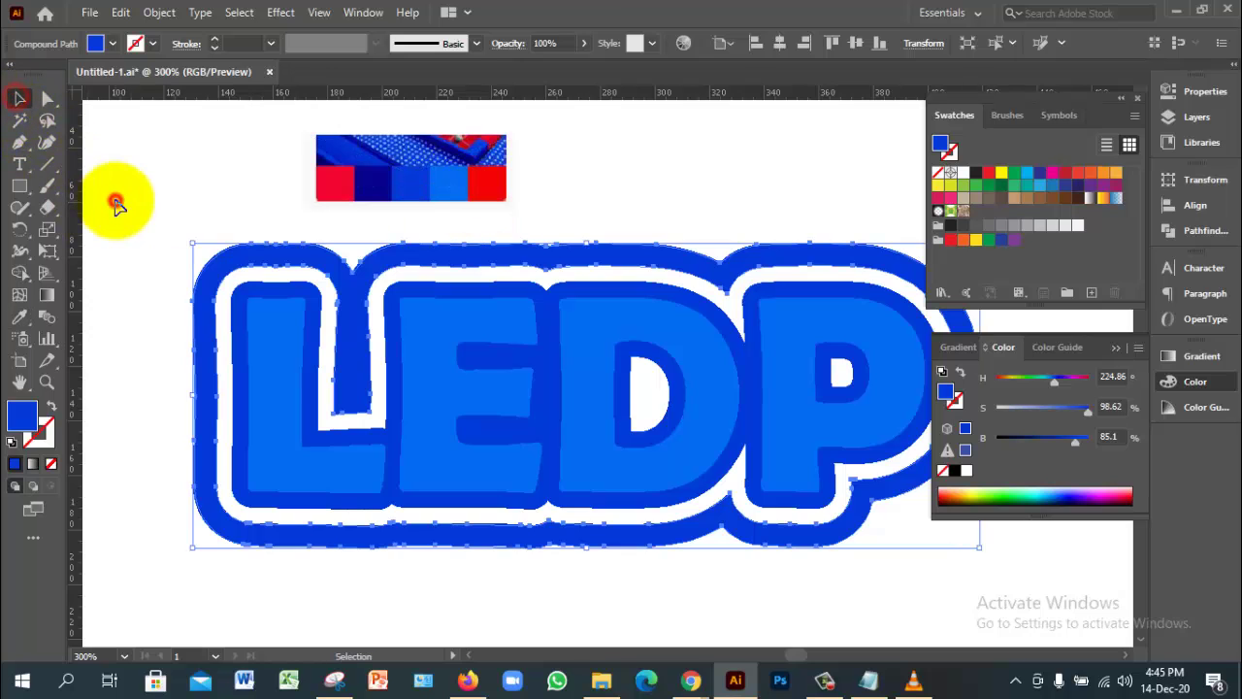
click(115, 200)
Step: Recolor the inner outline around the LEDP letters with the dark navy sampled from the palette's second swatch
click(323, 359)
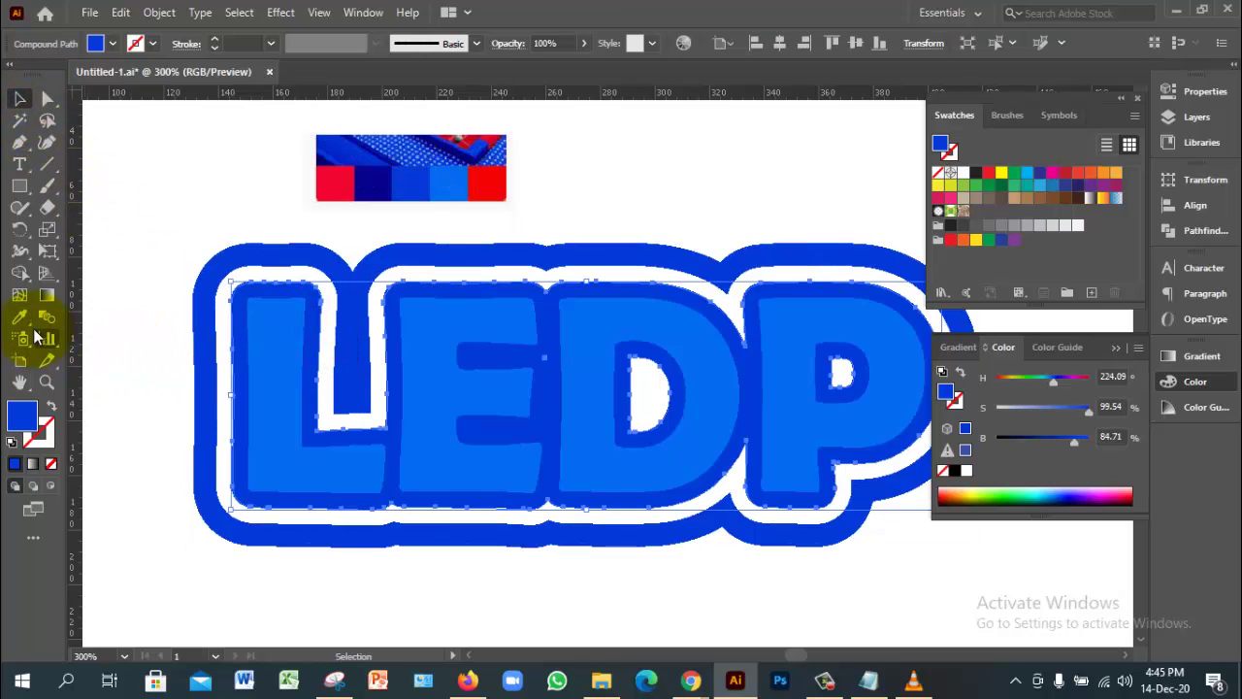
click(19, 316)
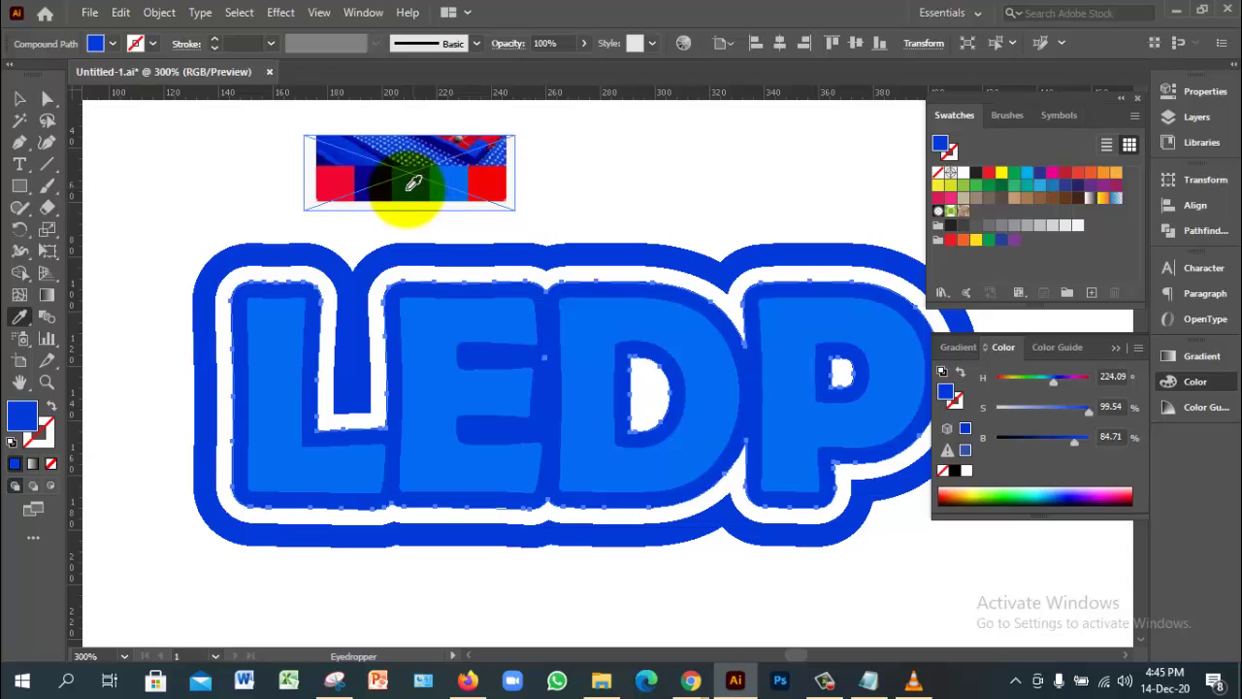
click(375, 186)
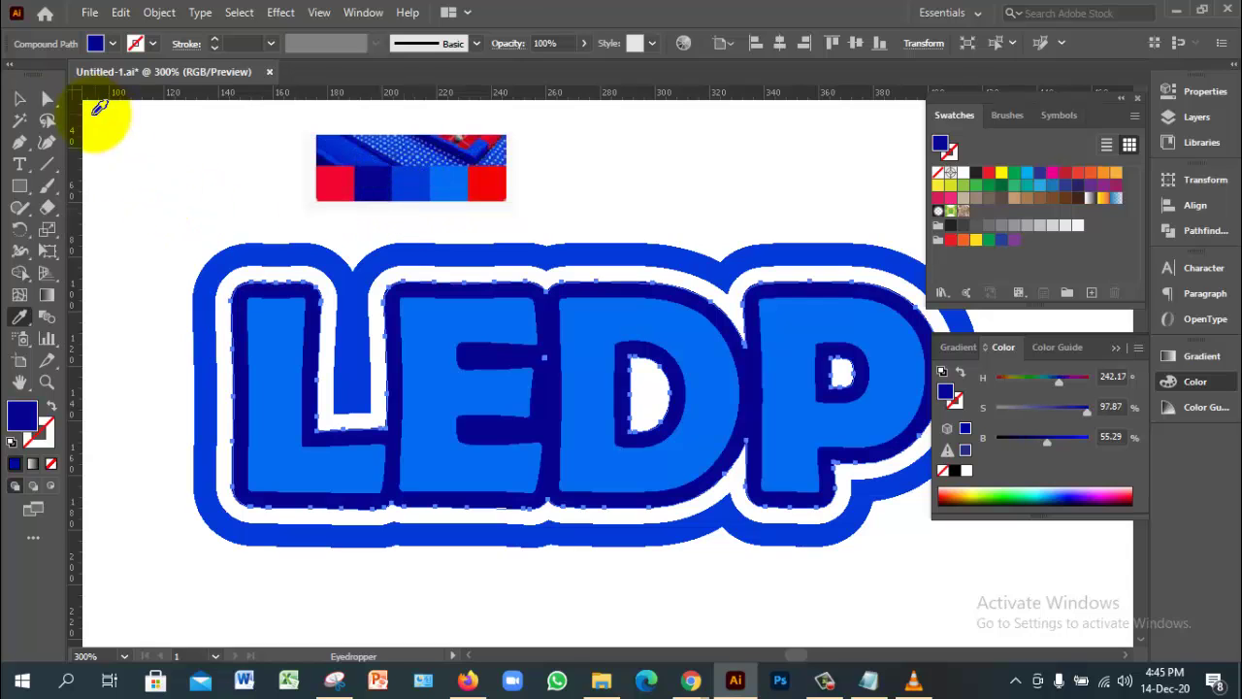
click(16, 98)
click(147, 174)
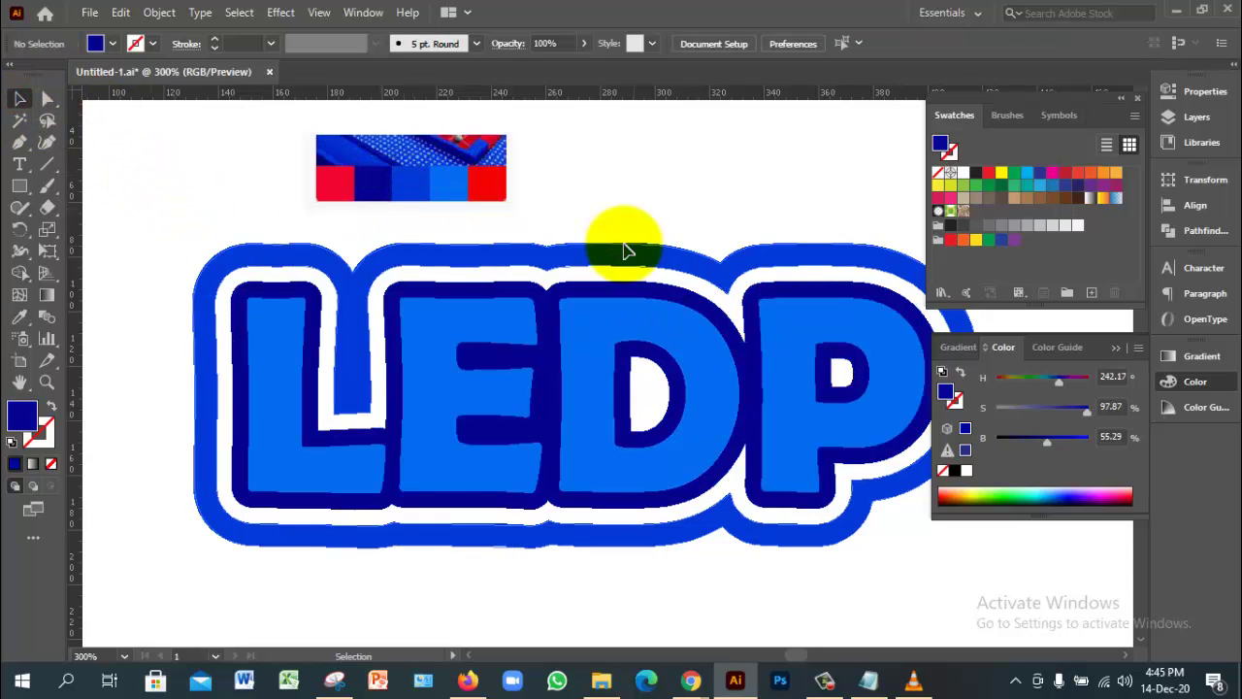
Step: Move the palette image away from the logo to the artboard's upper-left corner and deselect it
key(ctrl+minus)
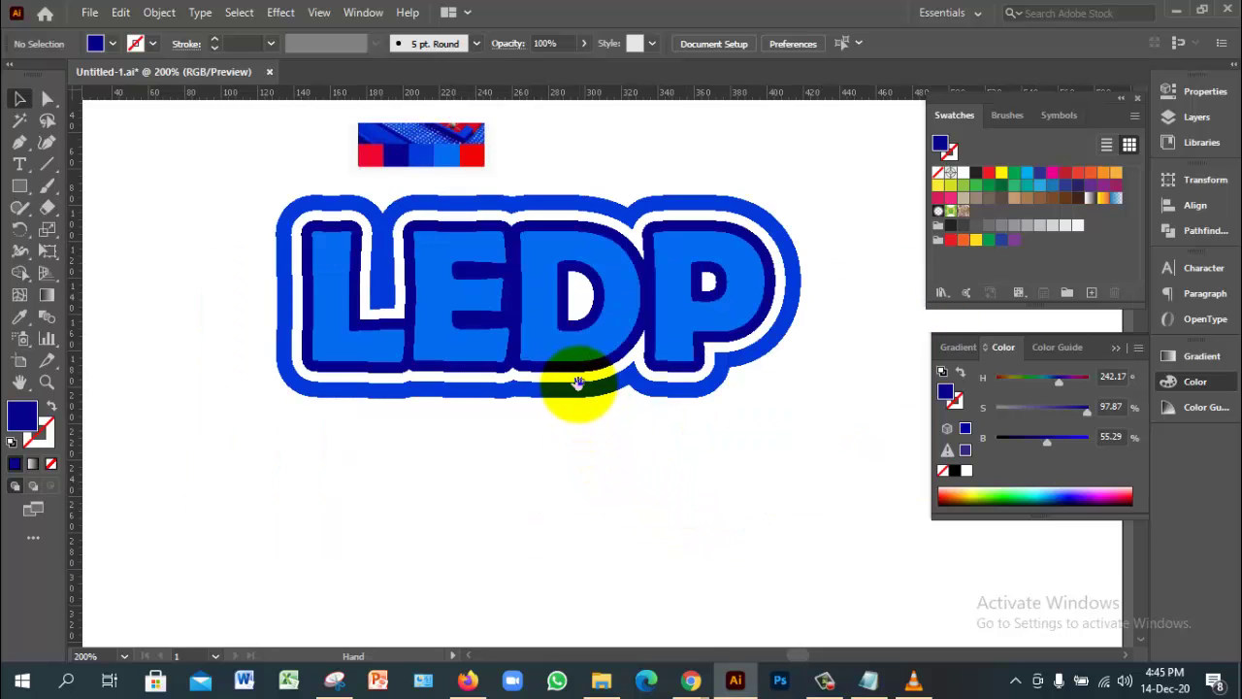
key(ctrl+minus)
click(548, 275)
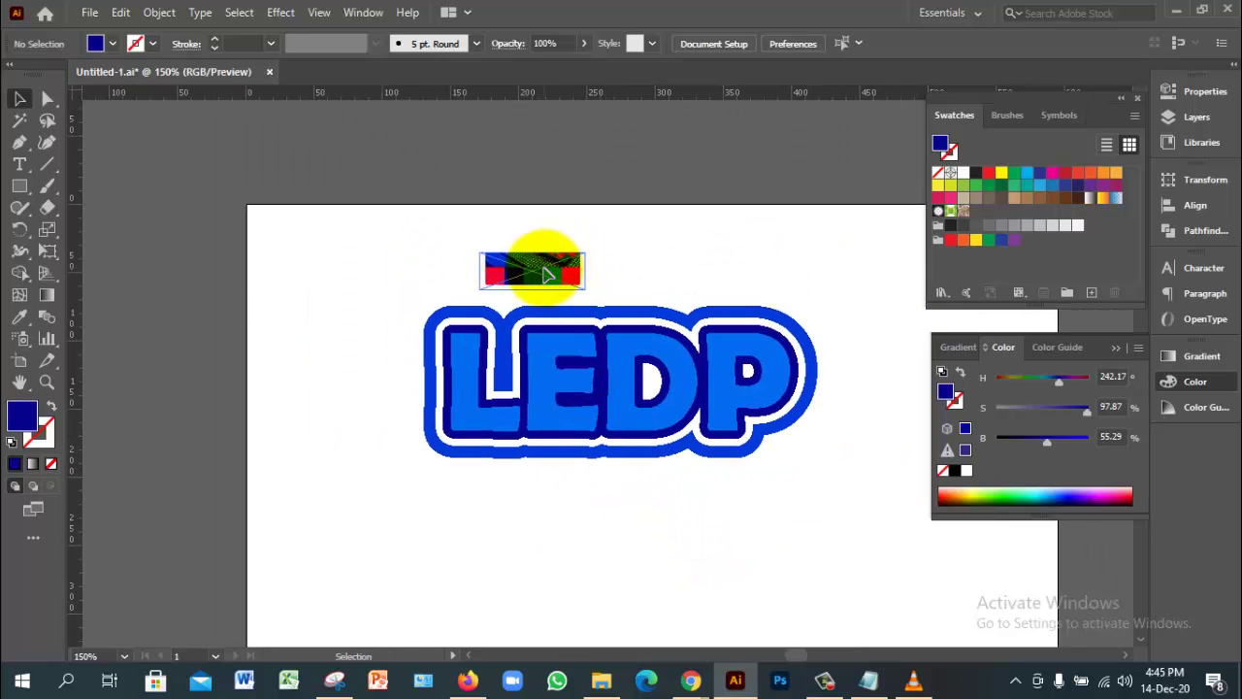
drag(549, 275, 319, 268)
click(491, 265)
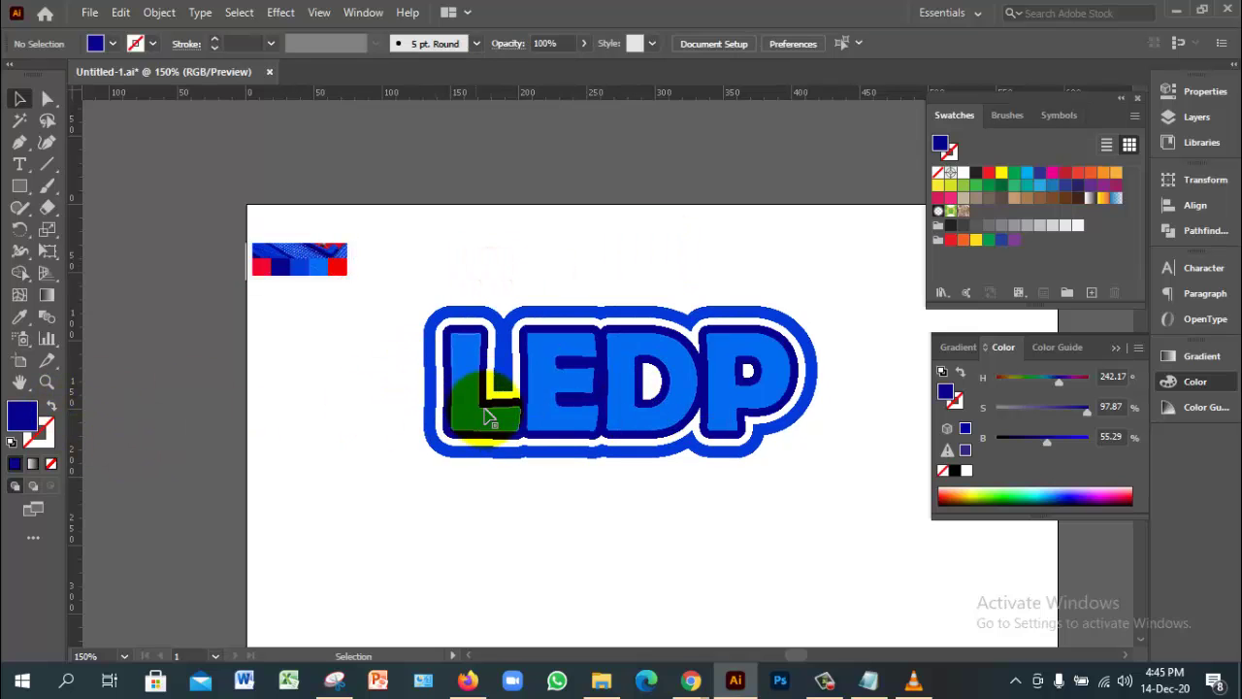
Step: Group all the letters and outlines of the LEDP logo into one object and deselect it
click(631, 405)
click(633, 505)
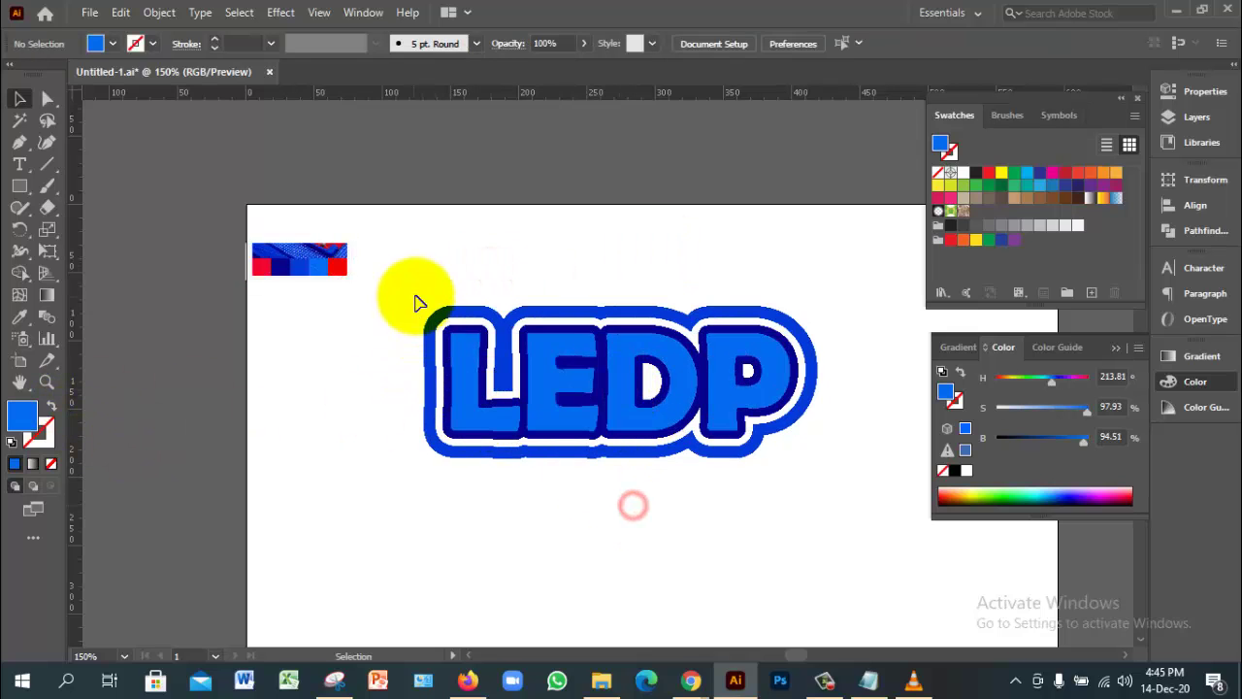
drag(416, 302, 871, 502)
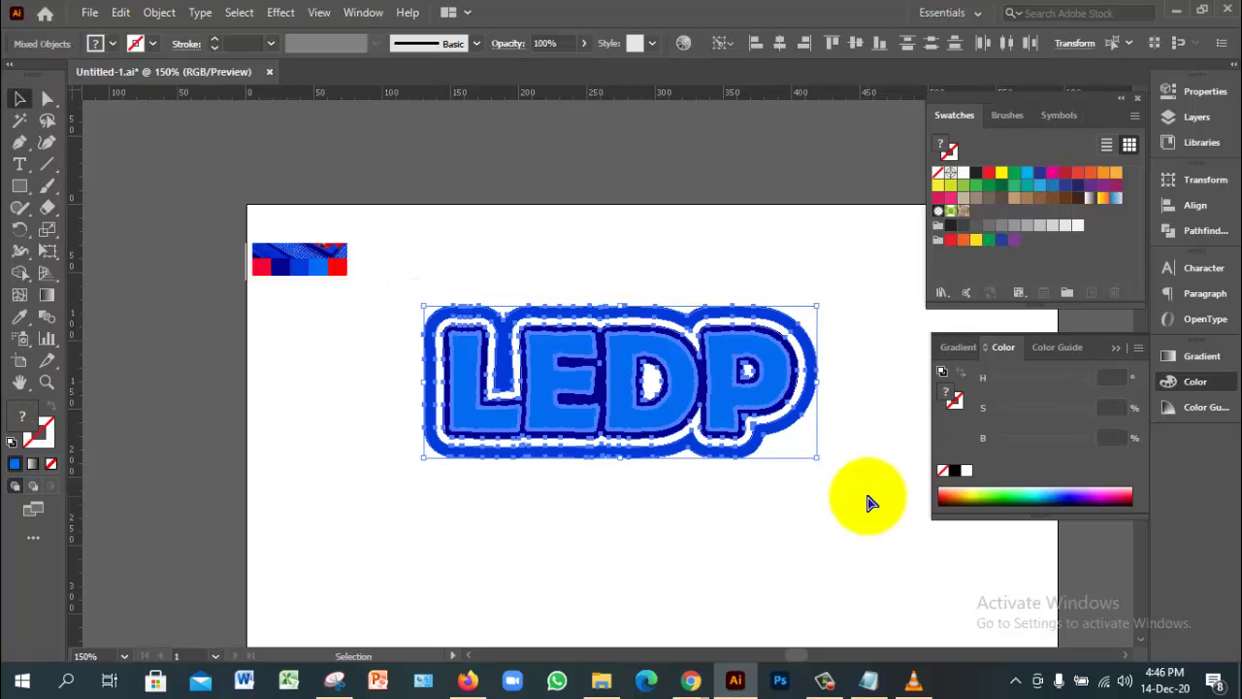
click(813, 581)
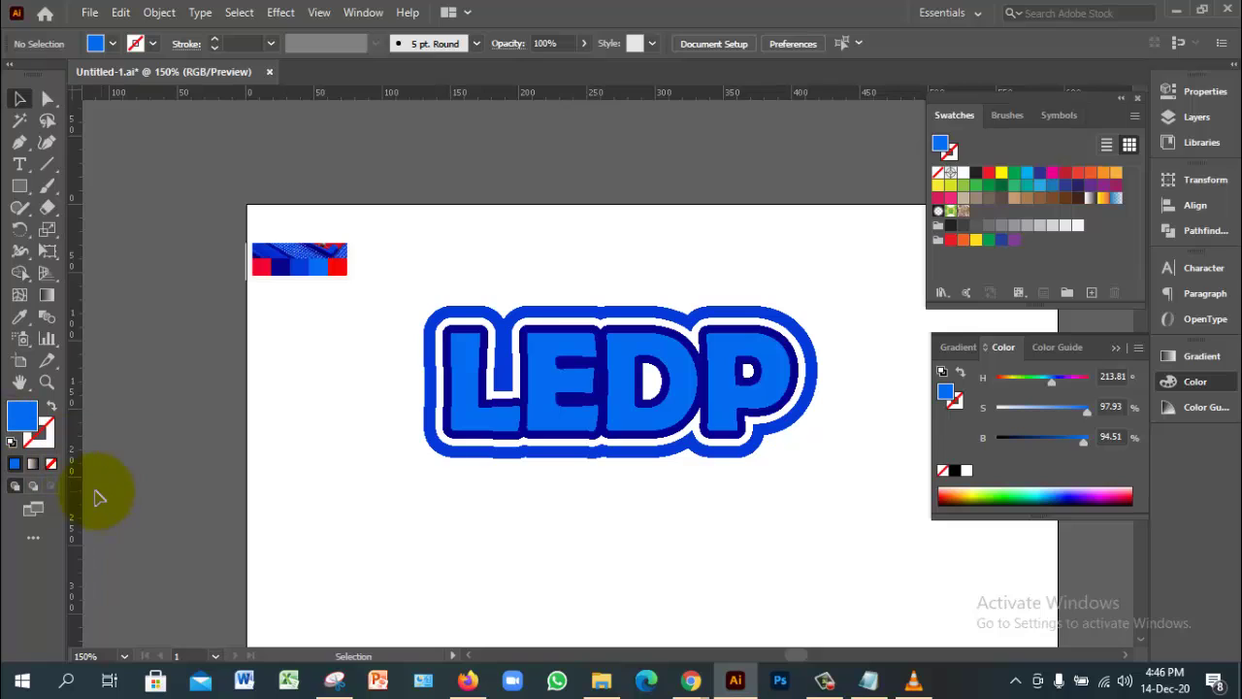
Step: Place ruler guides along the LEDP logo's left, right and top edges and a horizontal guide through its middle
drag(78, 490, 422, 508)
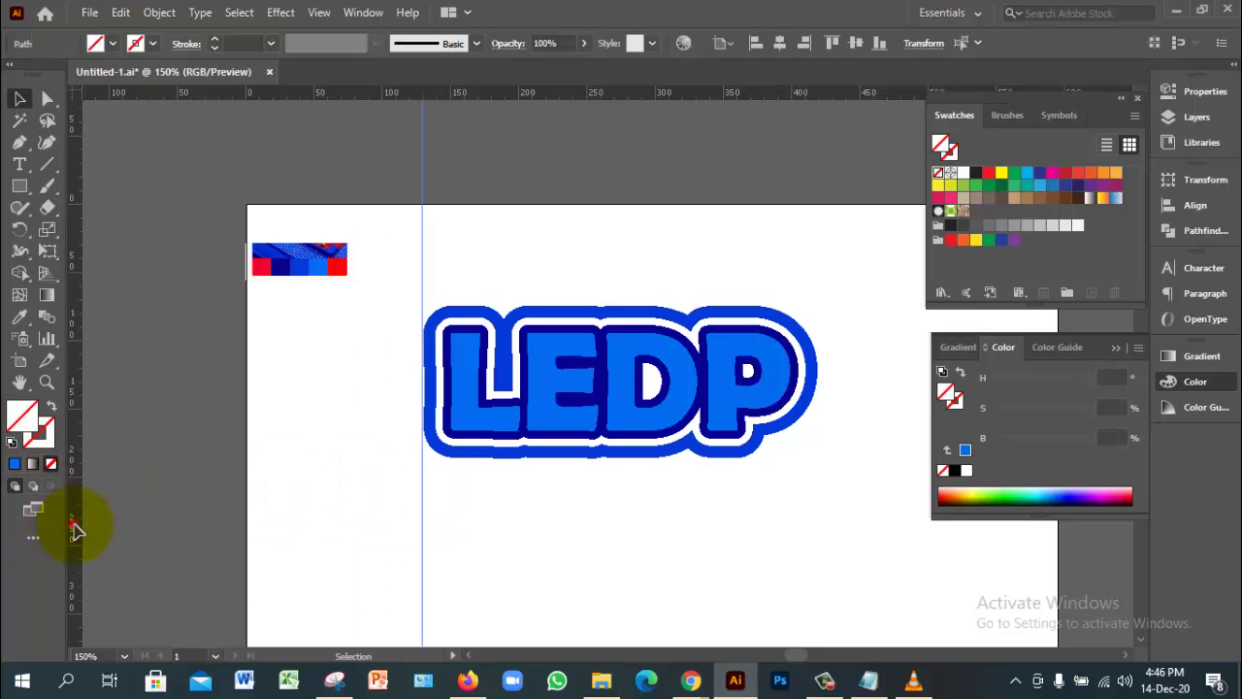
drag(78, 529, 818, 613)
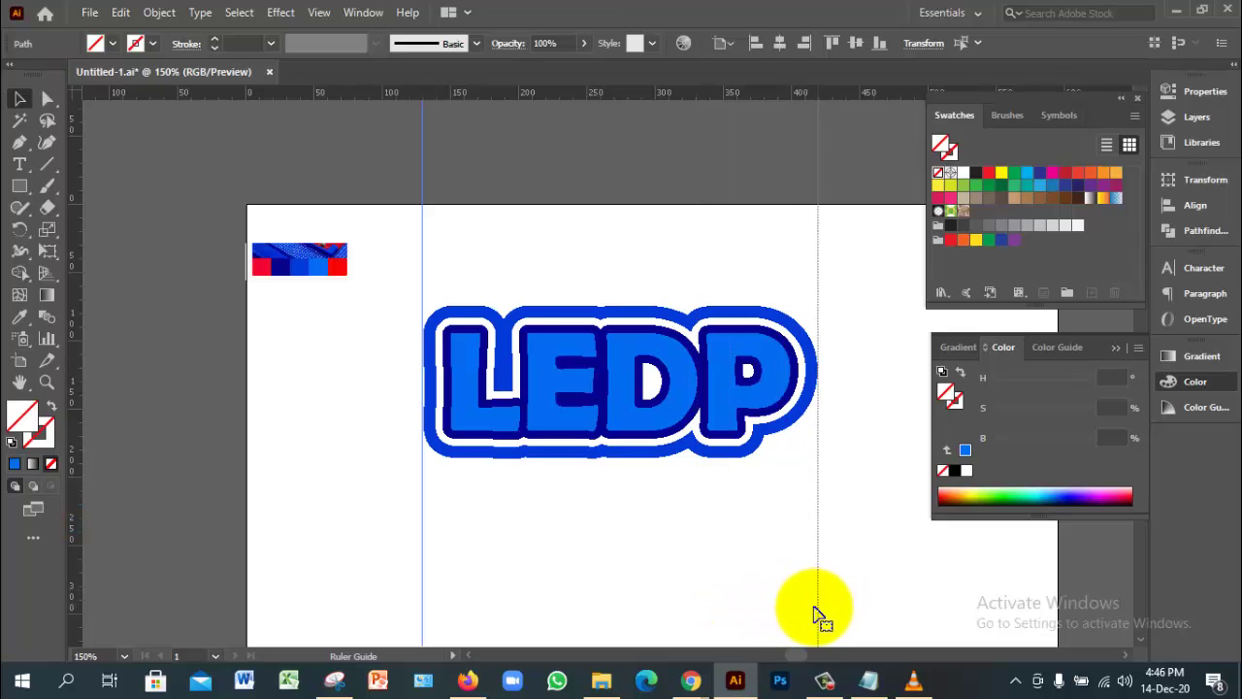
click(723, 417)
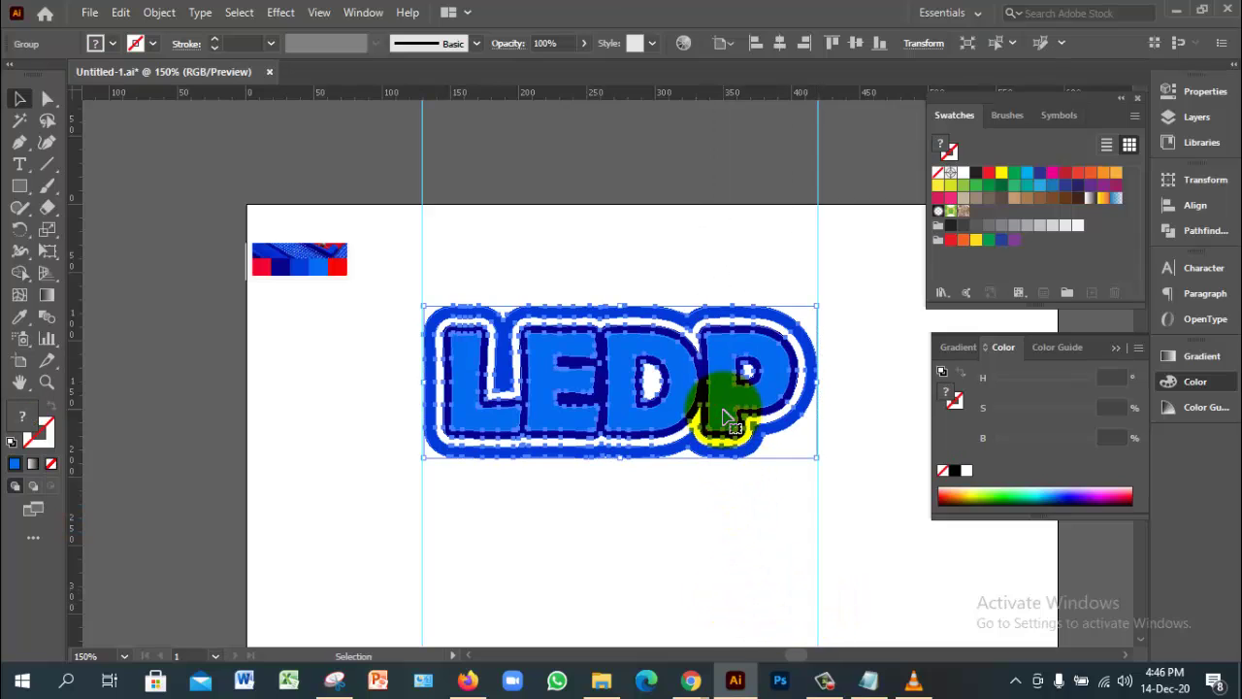
drag(665, 97, 674, 386)
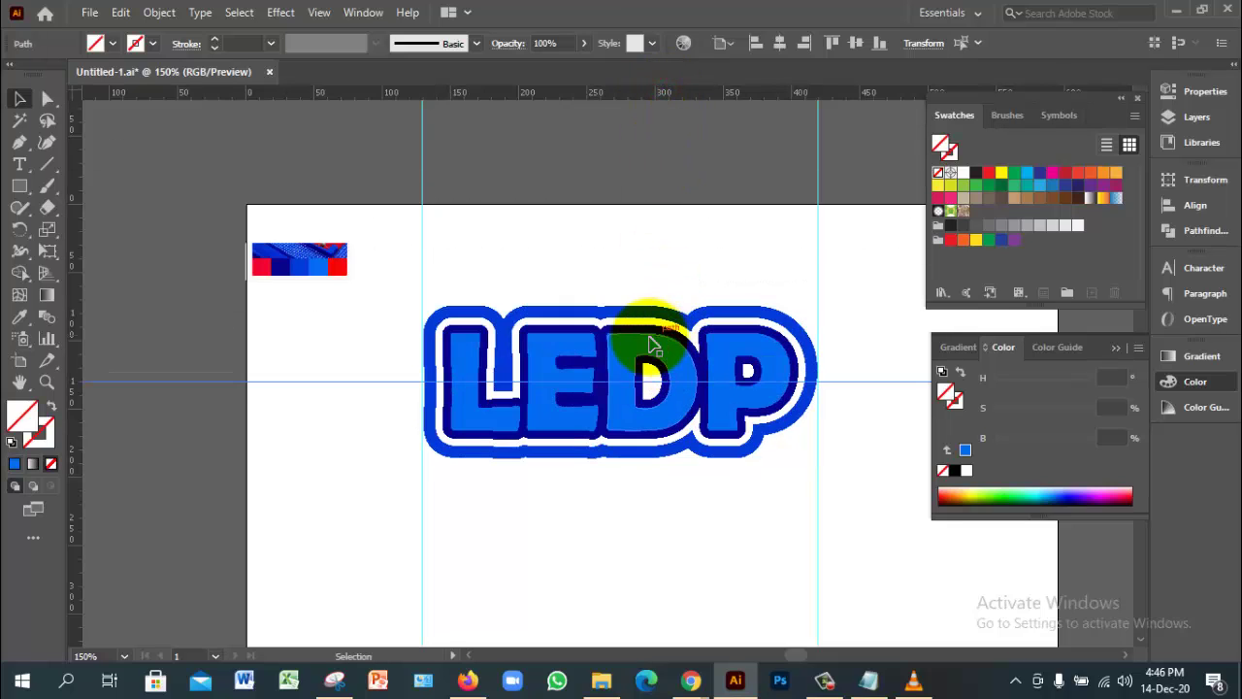
click(733, 361)
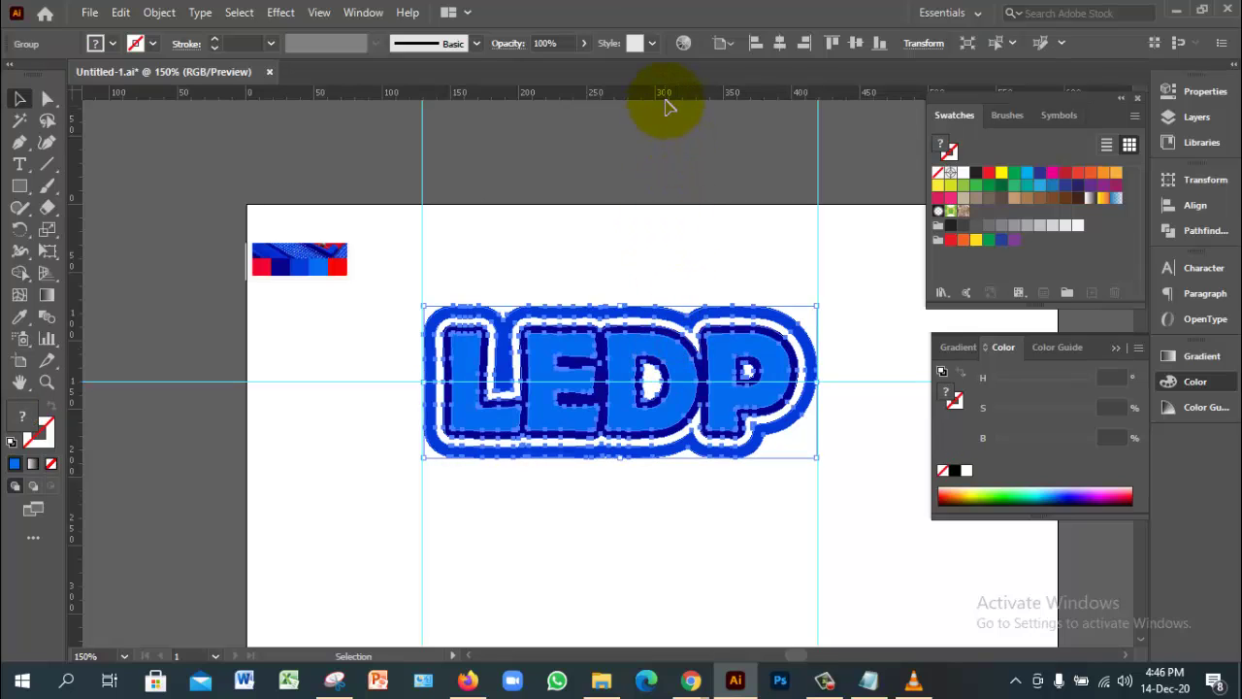
drag(666, 101, 714, 308)
click(697, 249)
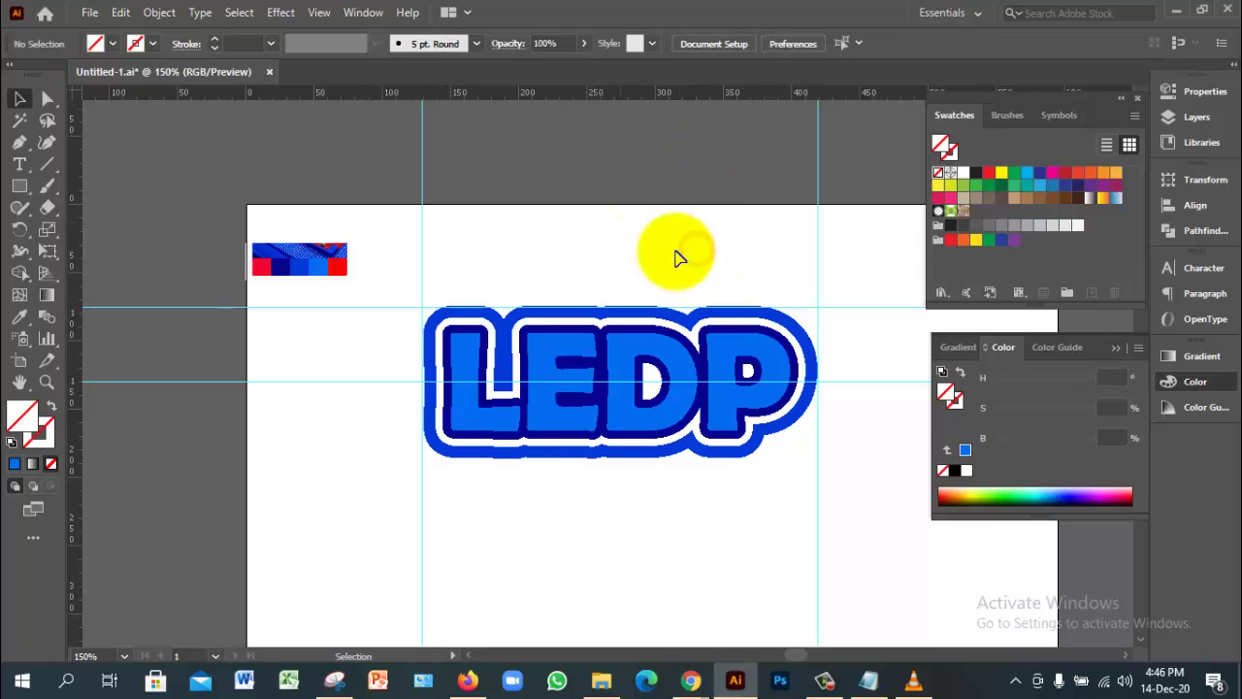
Step: Add a vertical ruler guide through the centre of the grouped LEDP logo and deselect it
ctrl+click(575, 385)
drag(647, 298, 557, 382)
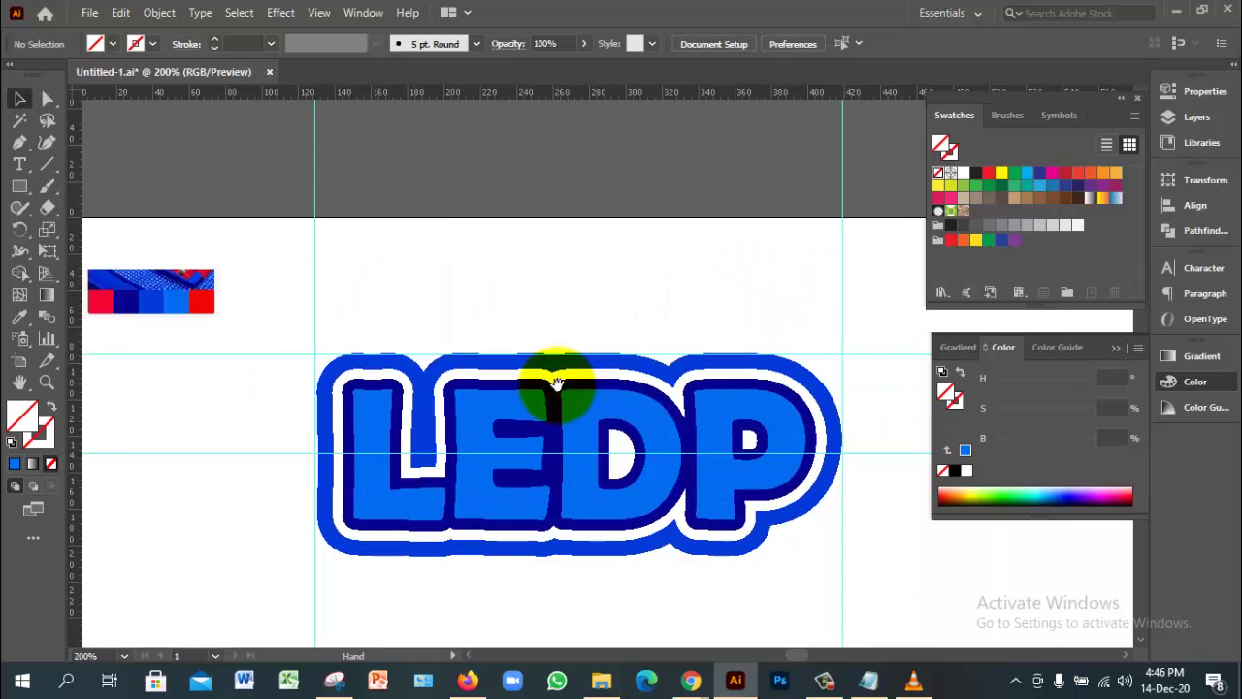
click(582, 390)
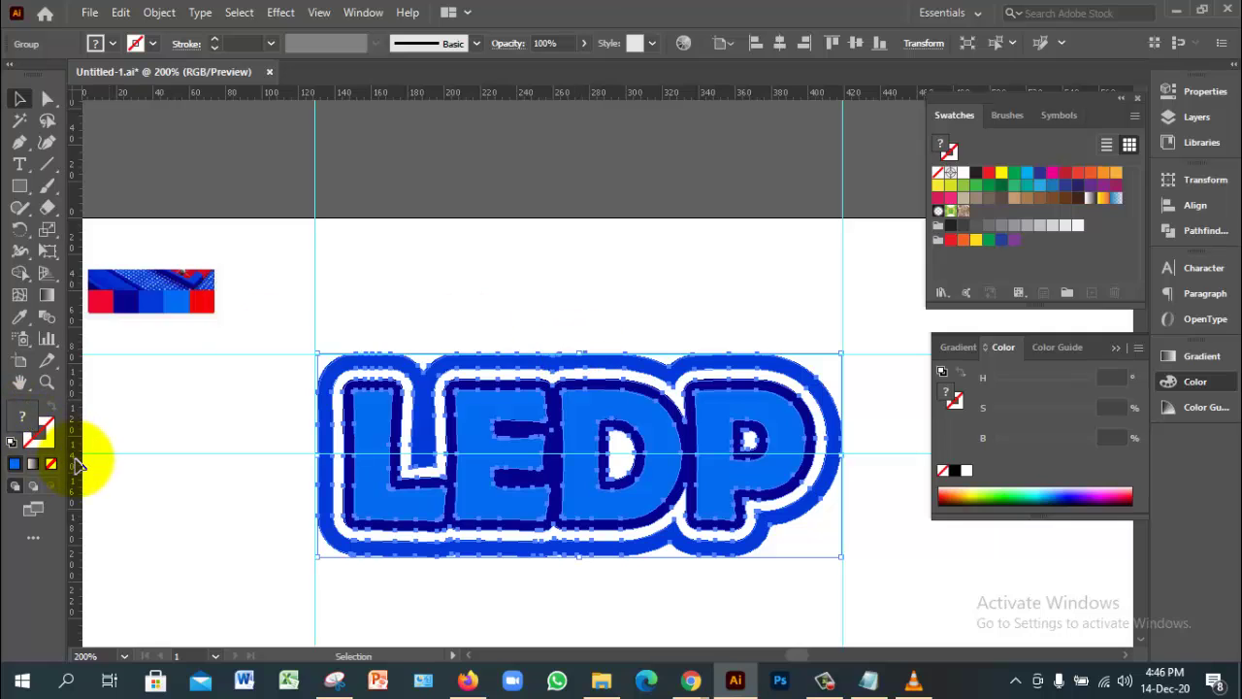
drag(78, 464, 572, 524)
click(689, 286)
drag(891, 316, 892, 382)
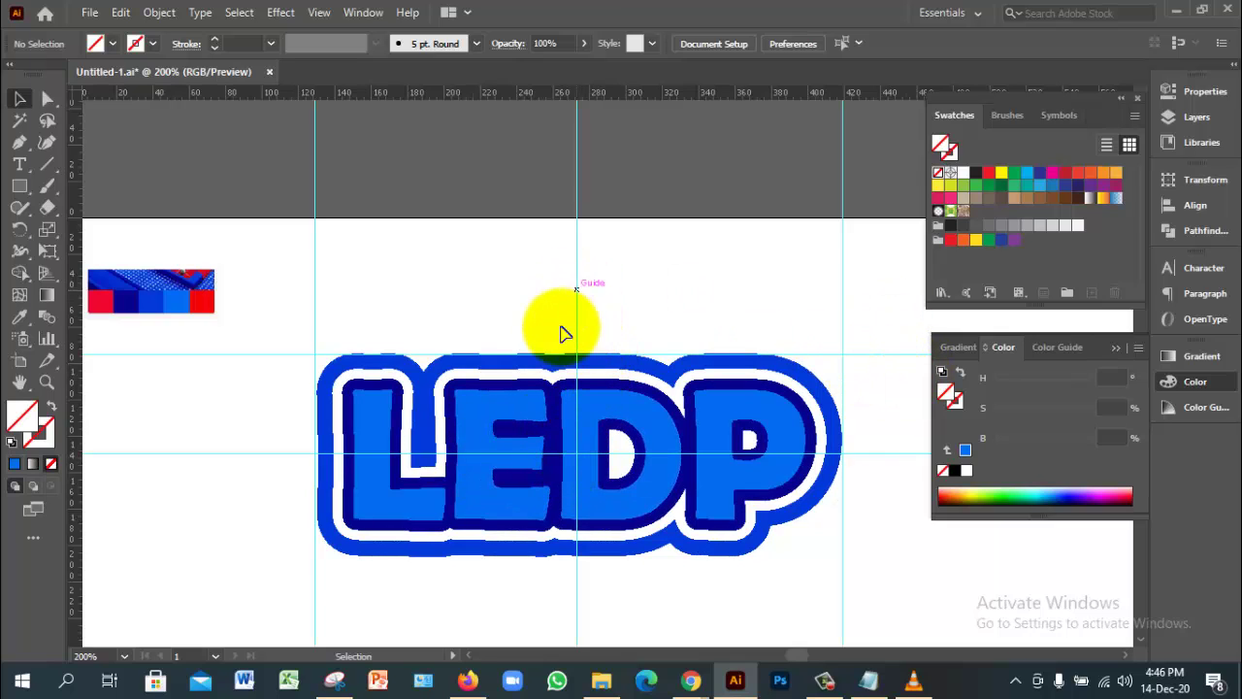
drag(580, 460, 324, 453)
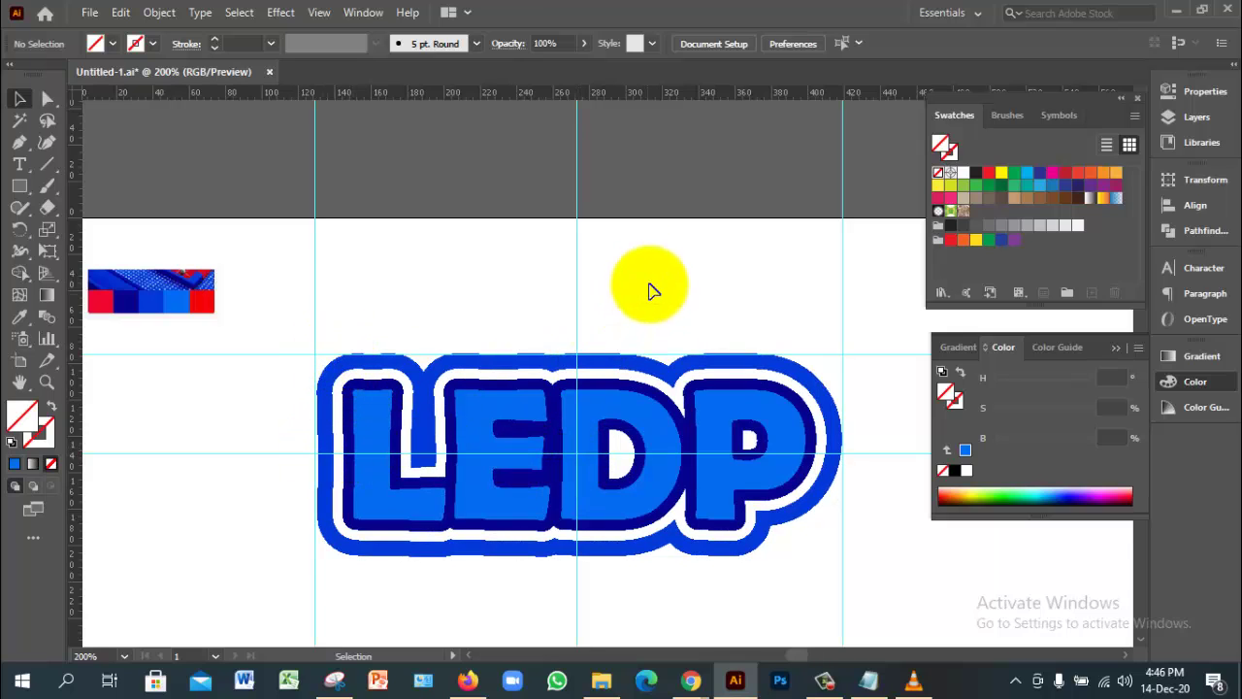
double_click(22, 419)
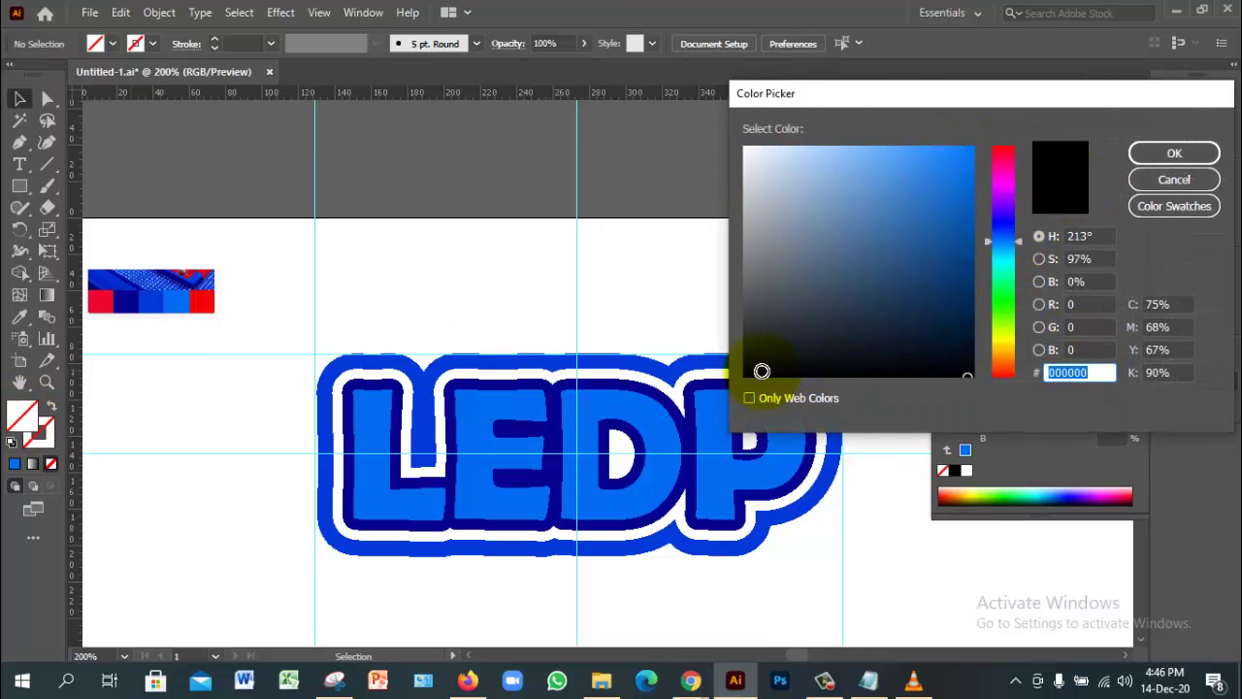
click(758, 372)
click(1174, 155)
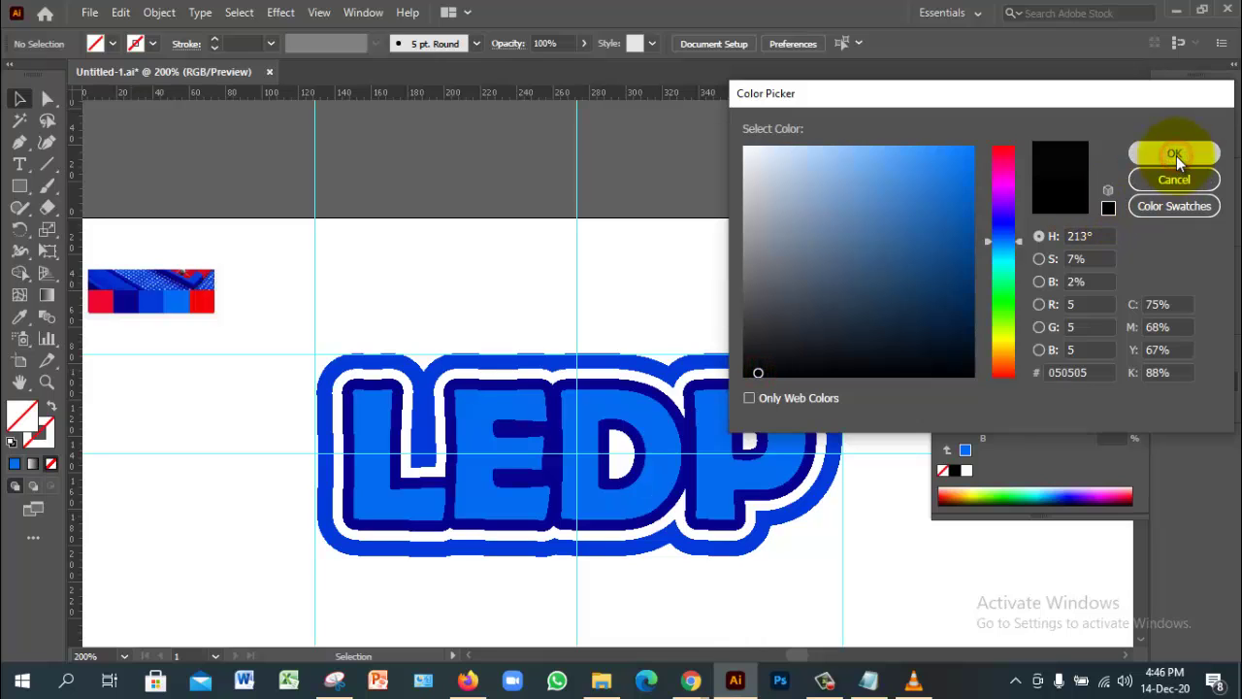
double_click(24, 414)
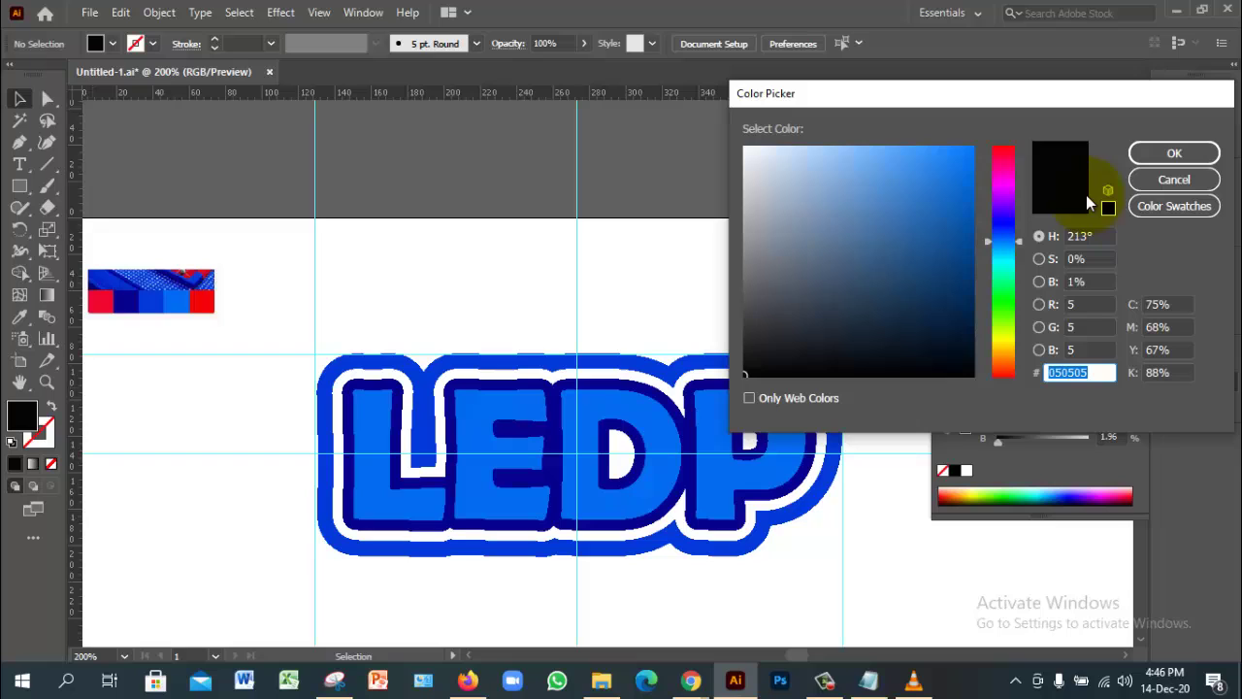
click(1004, 153)
click(962, 151)
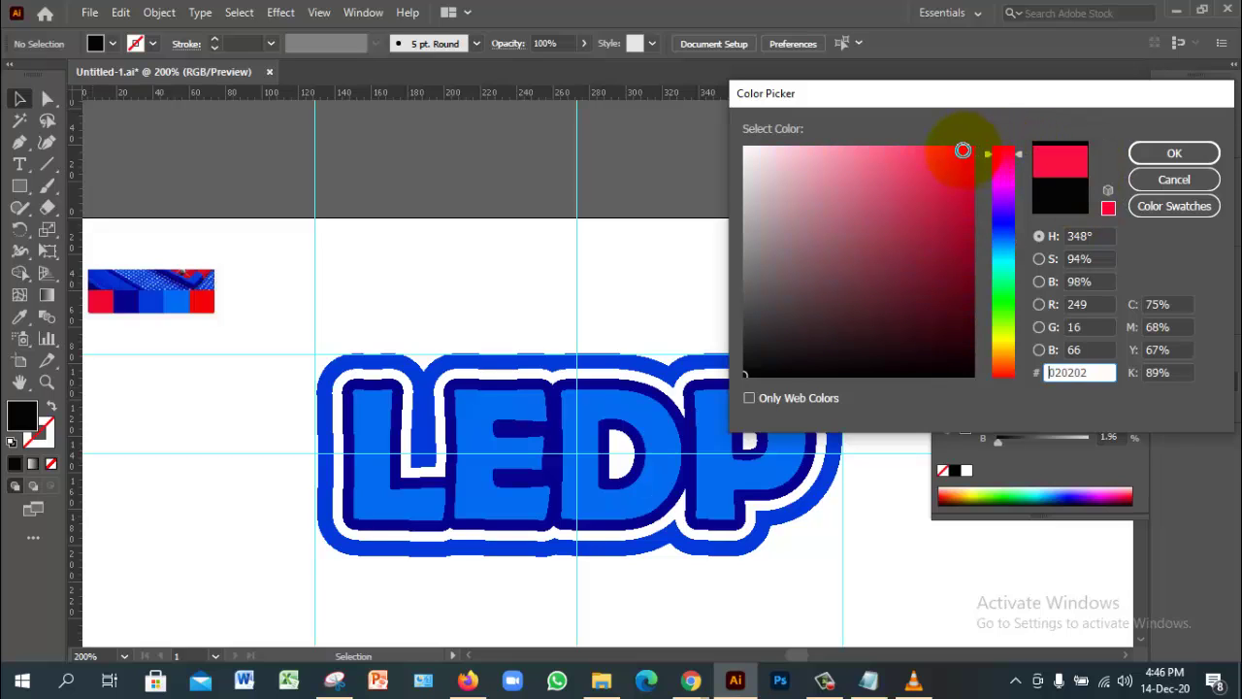
click(1172, 178)
Step: Sample the pinkish red from the palette's first swatch with the Eyedropper and adjust the fill colour to #F7063A
click(20, 320)
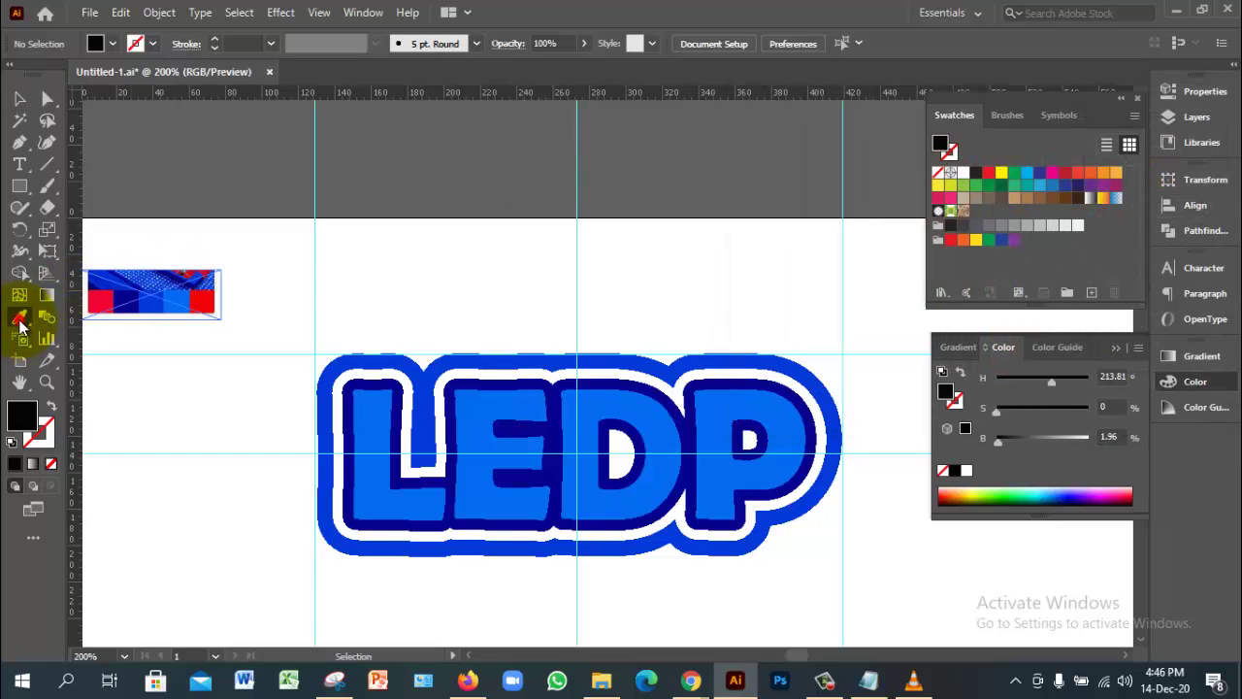
click(207, 303)
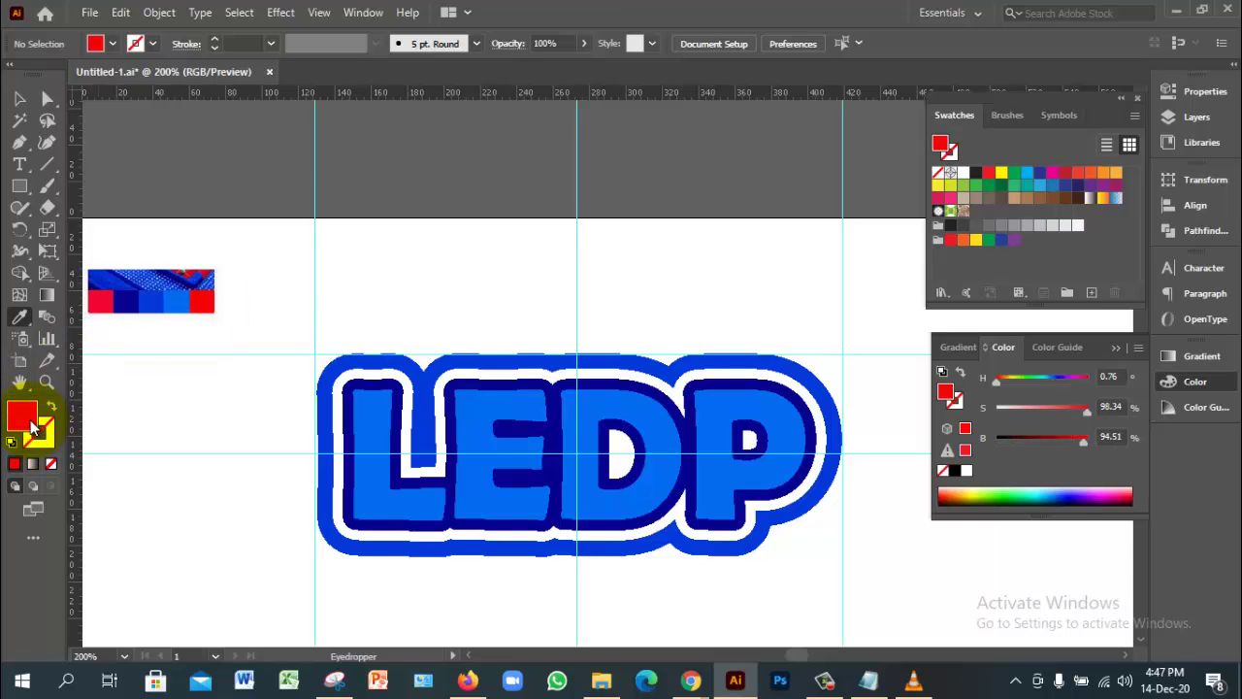
click(110, 296)
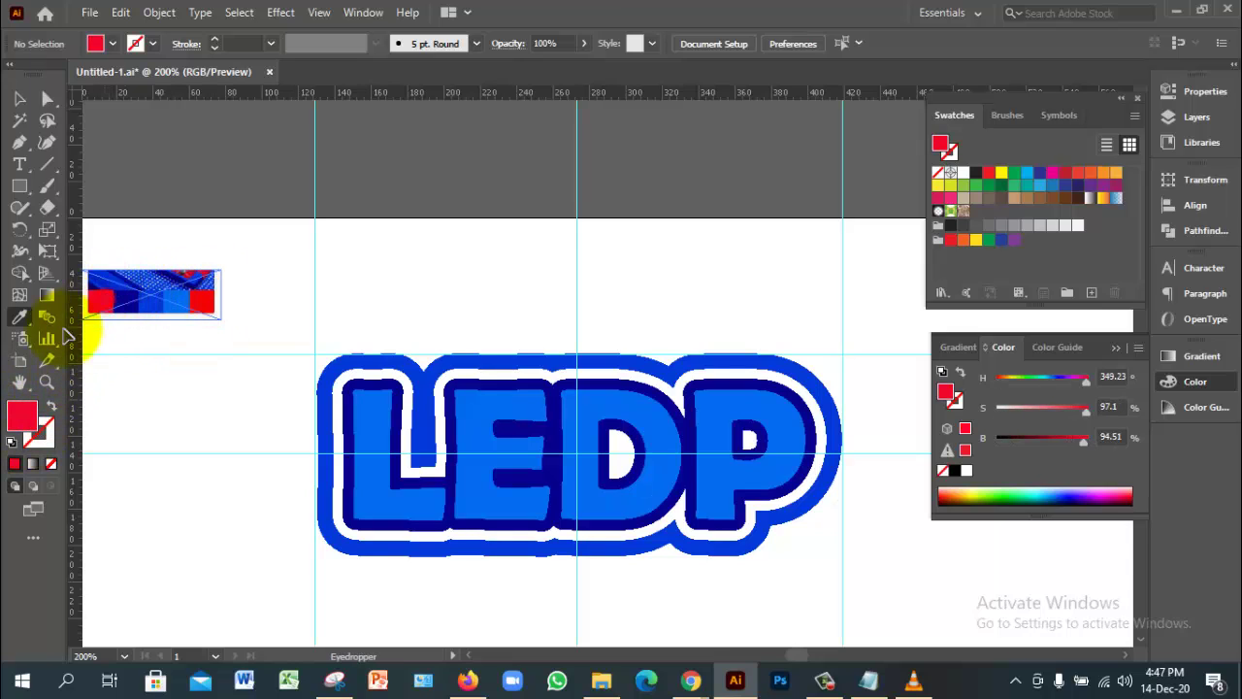
double_click(21, 418)
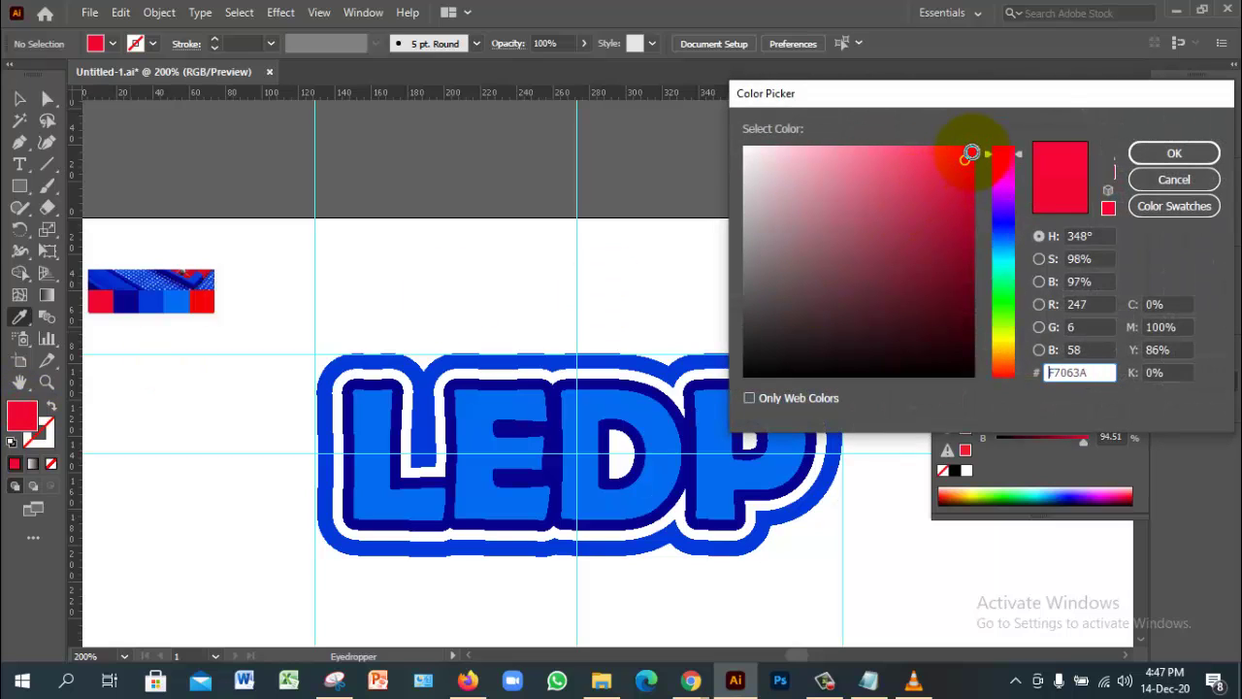
click(1164, 154)
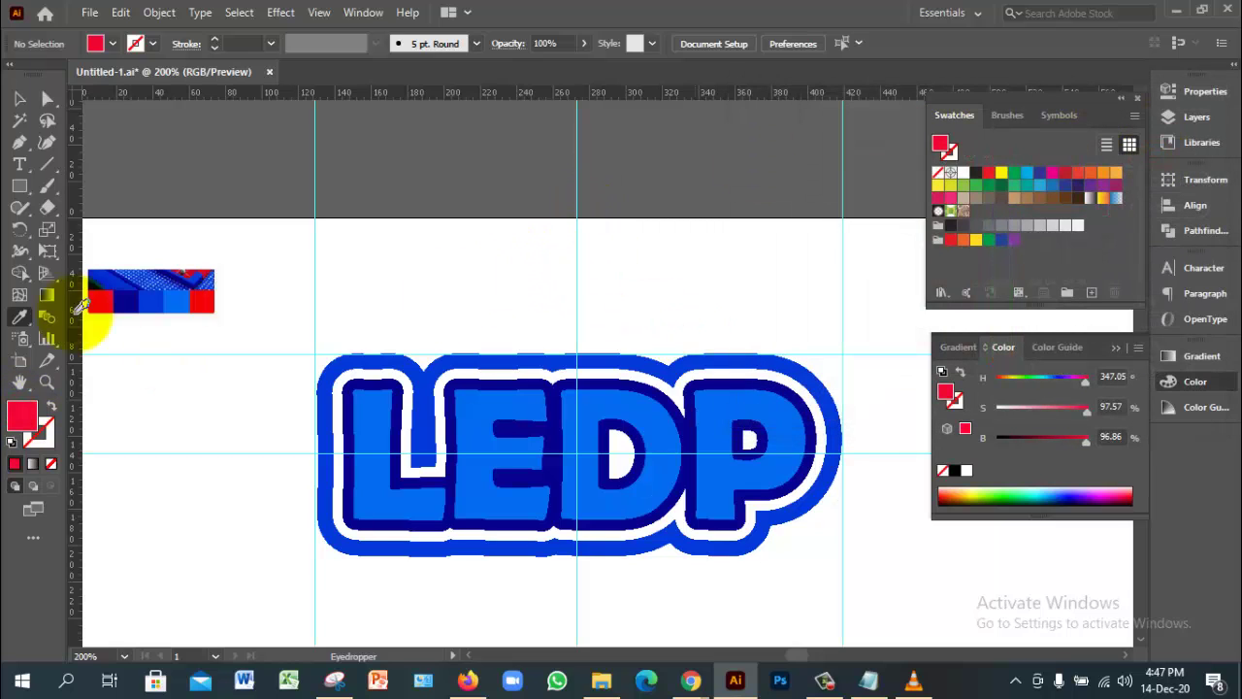
Step: Draw a wide red ellipse over the upper half of the LEDP logo and nudge it left to centre it on the vertical guide
click(22, 187)
click(101, 229)
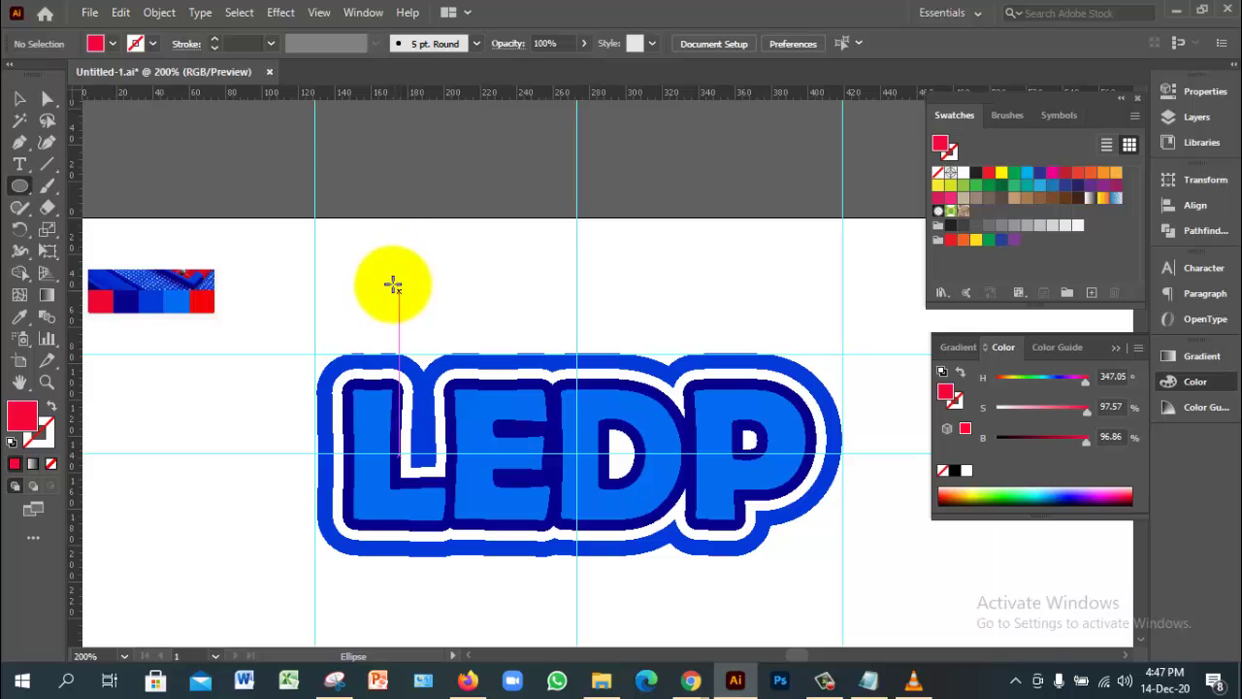
drag(397, 270, 743, 450)
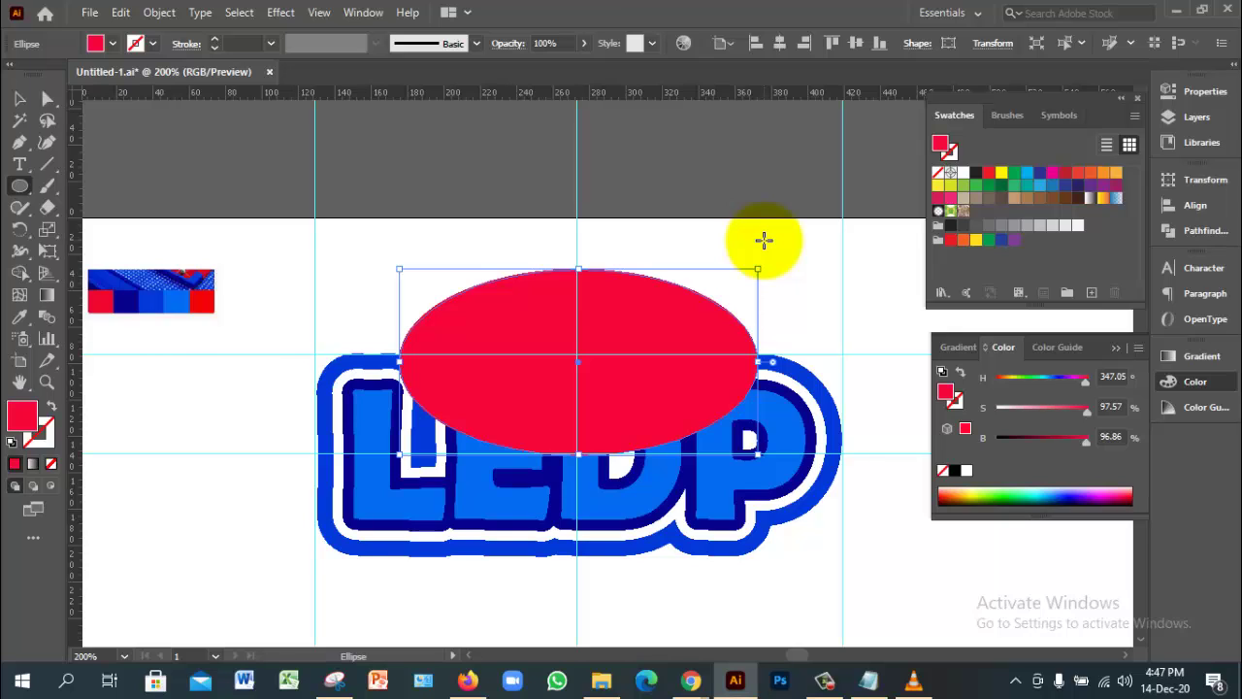
key(Left)
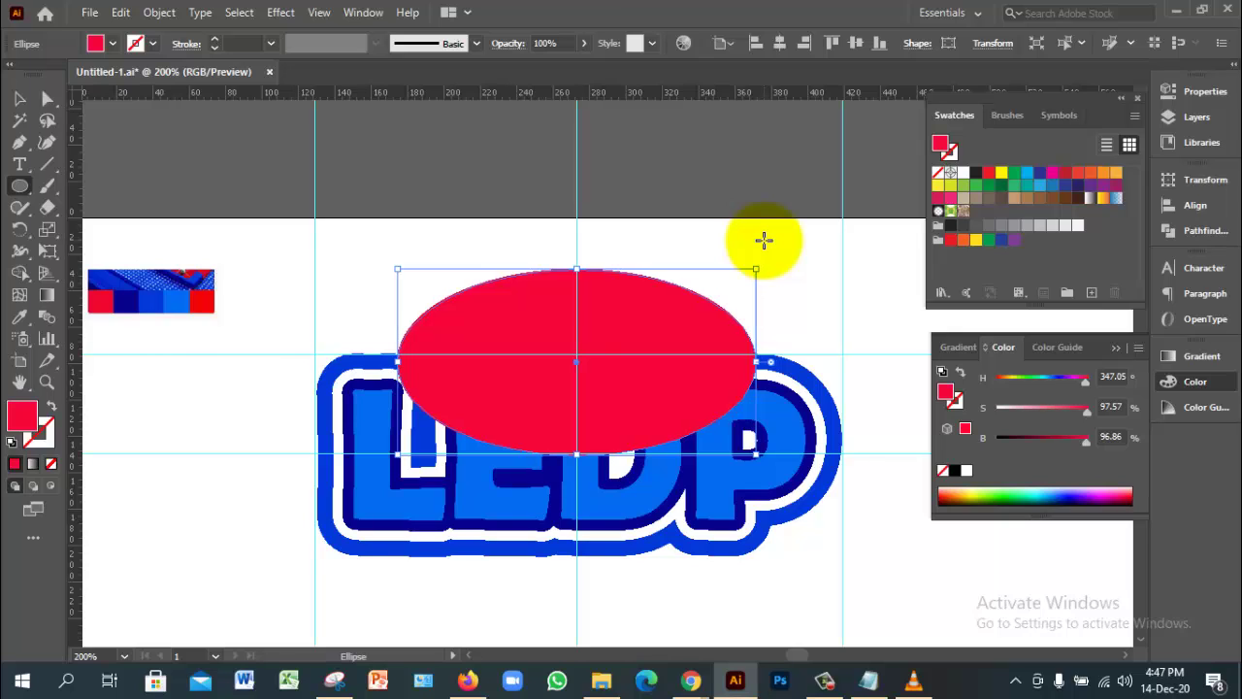
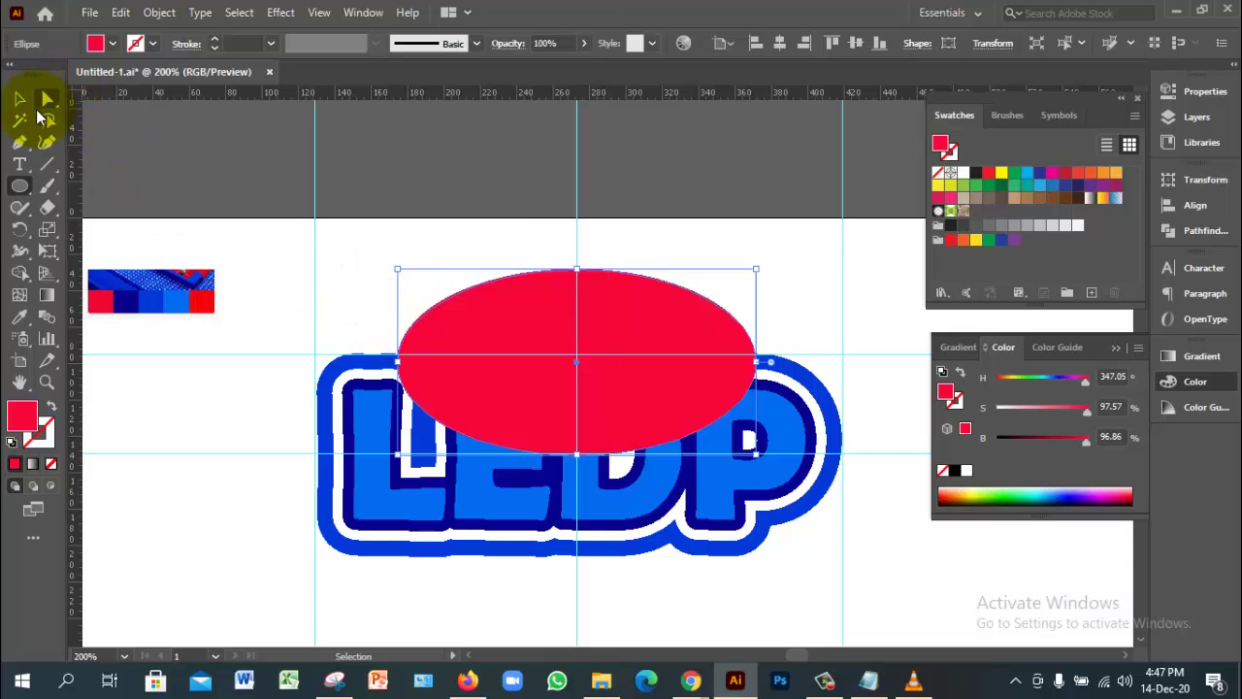
Step: Stretch the red ellipse's top edge upward until its centre lies on the upper horizontal guide, and deselect it
click(18, 98)
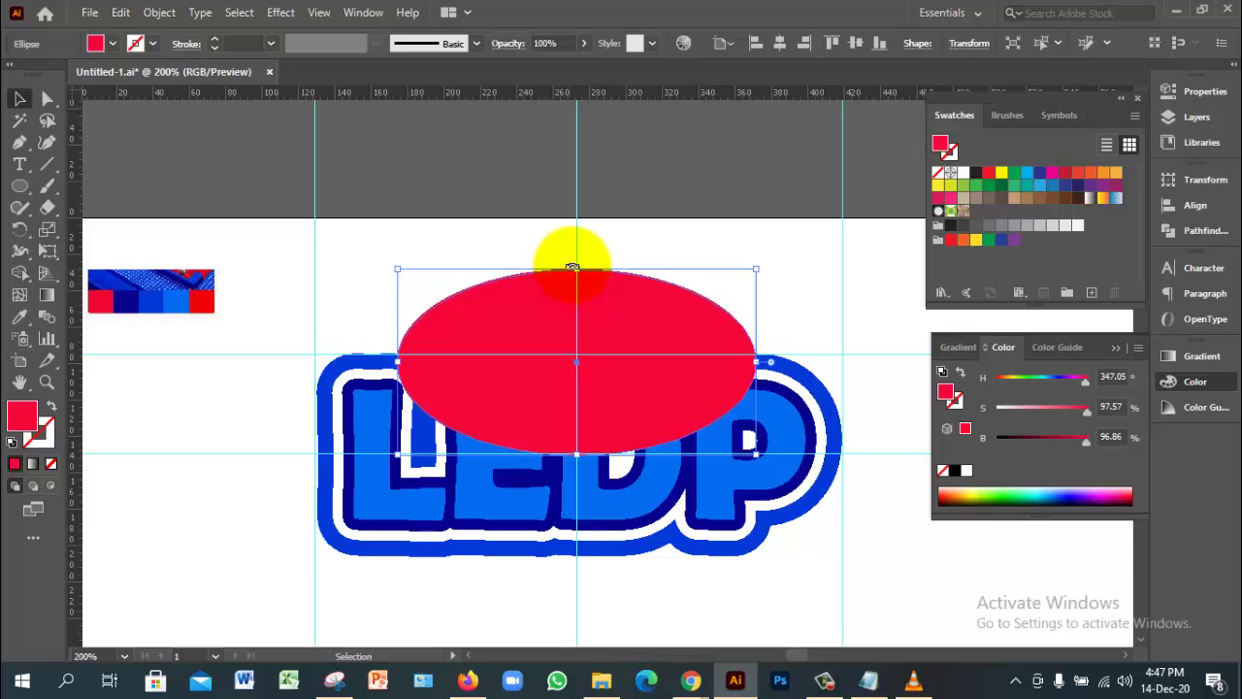
drag(573, 262, 574, 248)
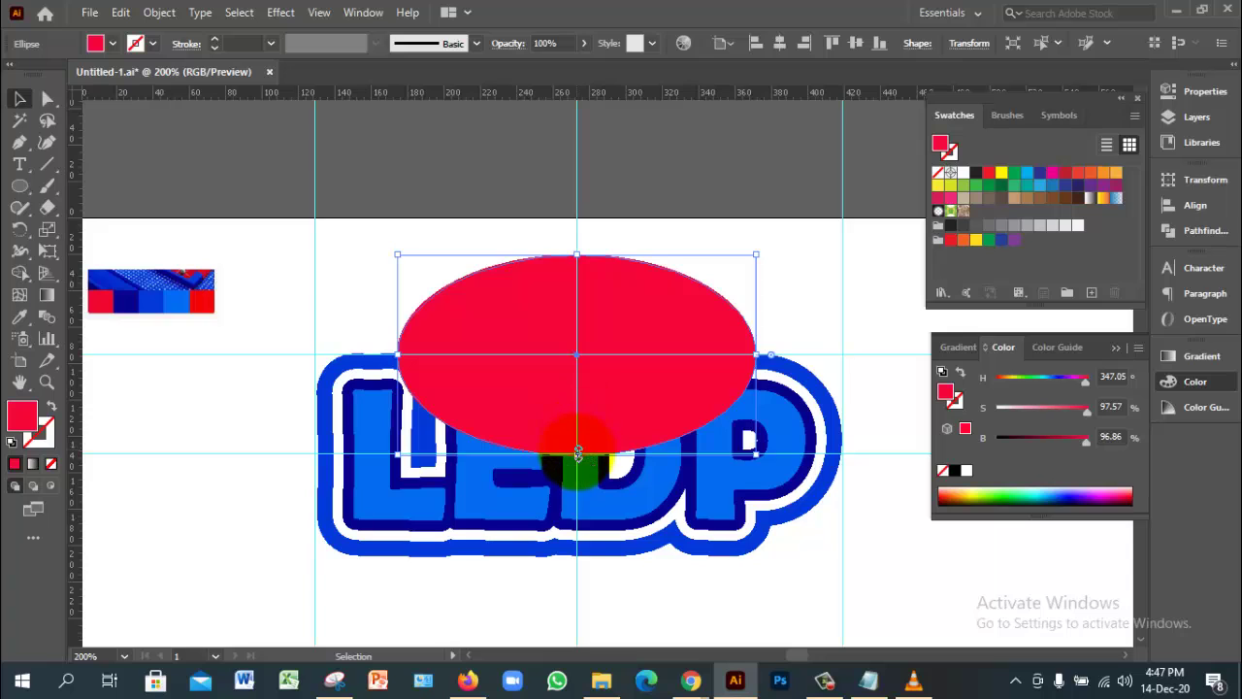
click(791, 318)
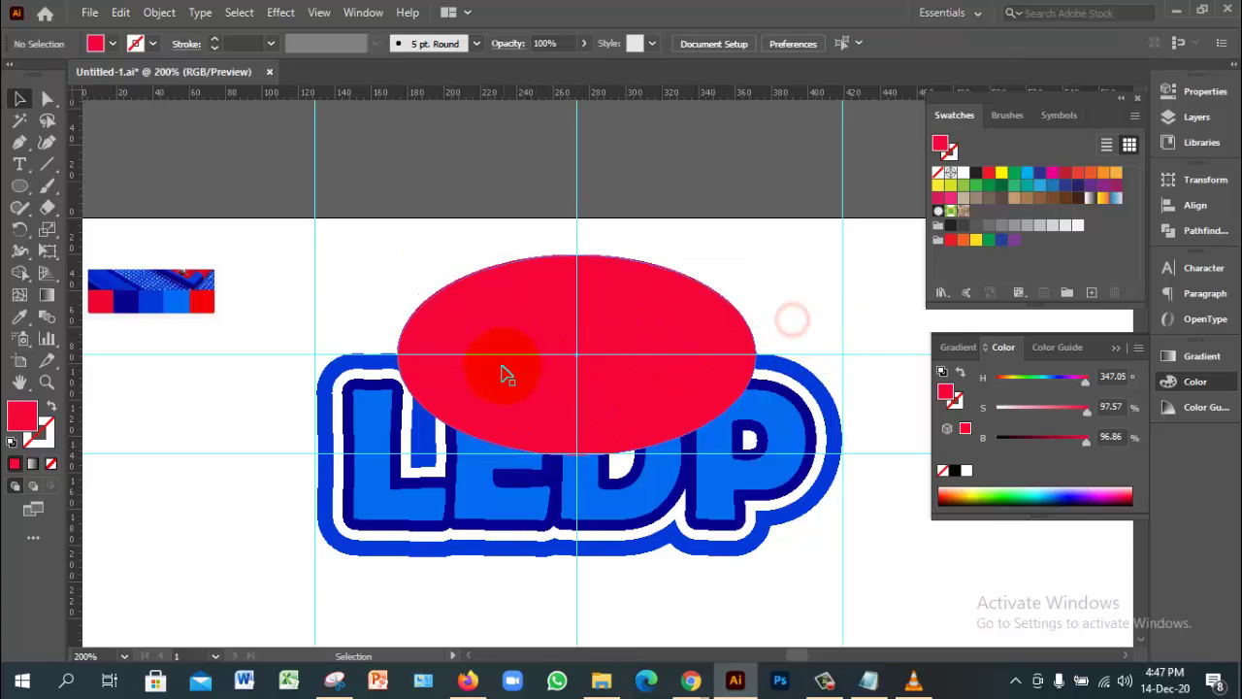
click(770, 302)
click(545, 328)
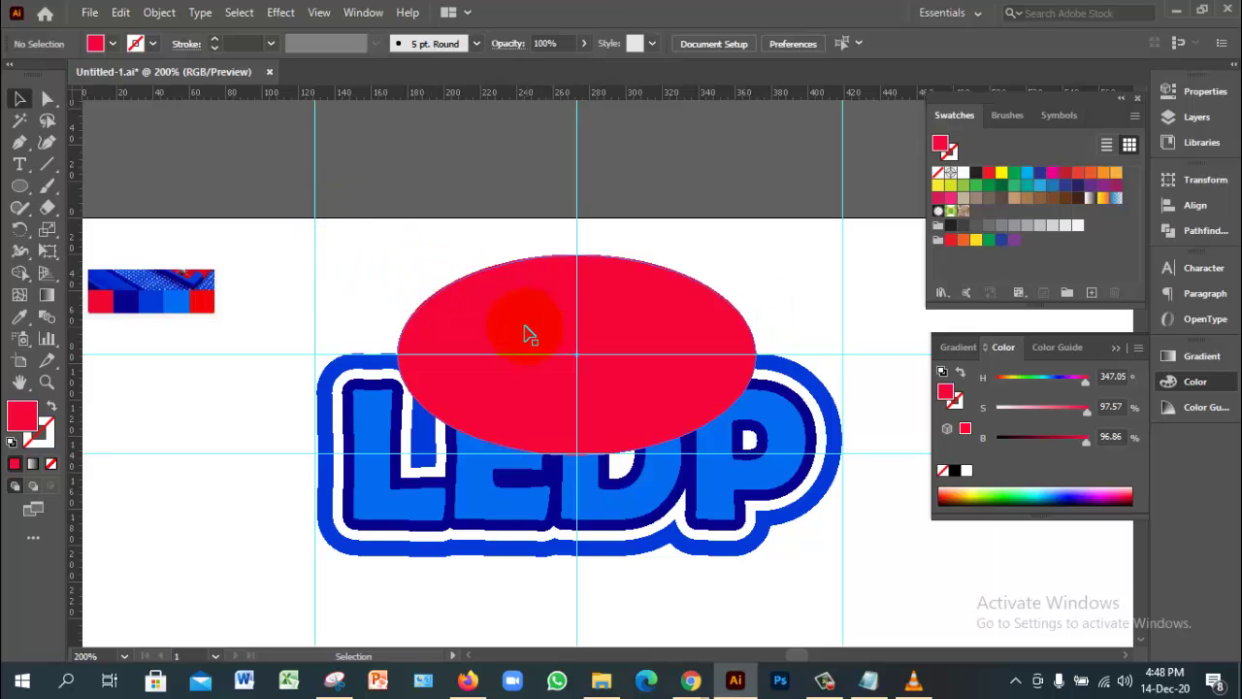
click(283, 150)
key(slash)
click(385, 244)
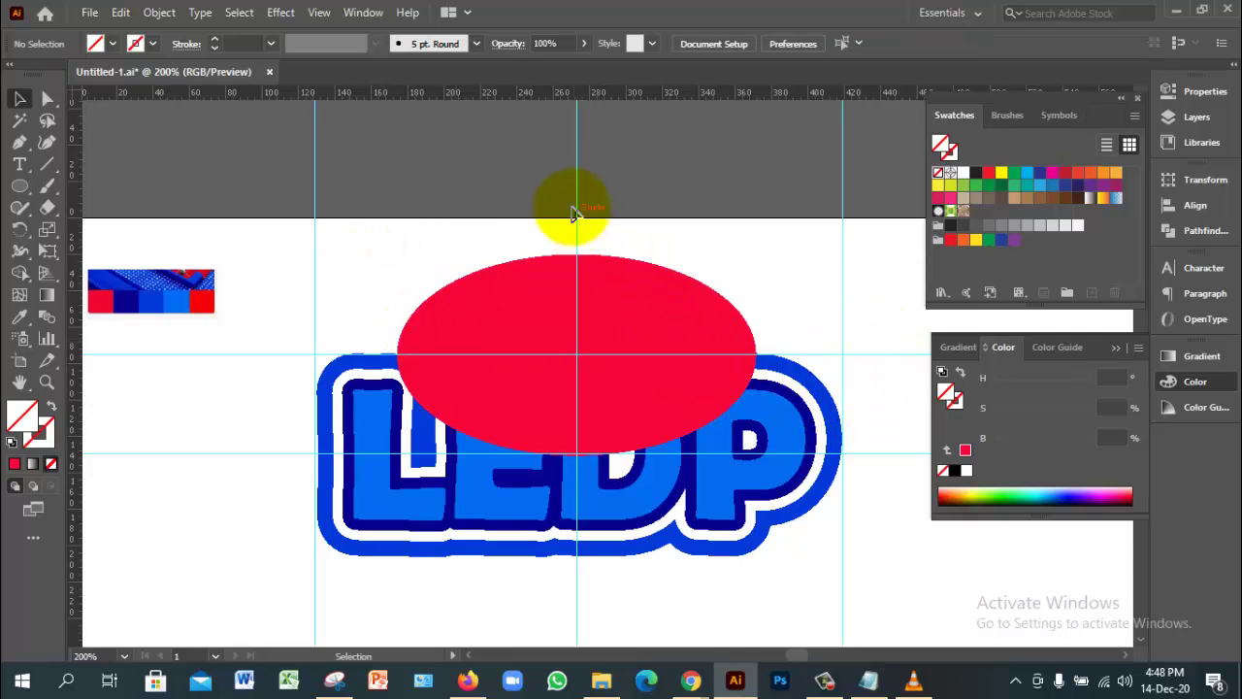
click(561, 177)
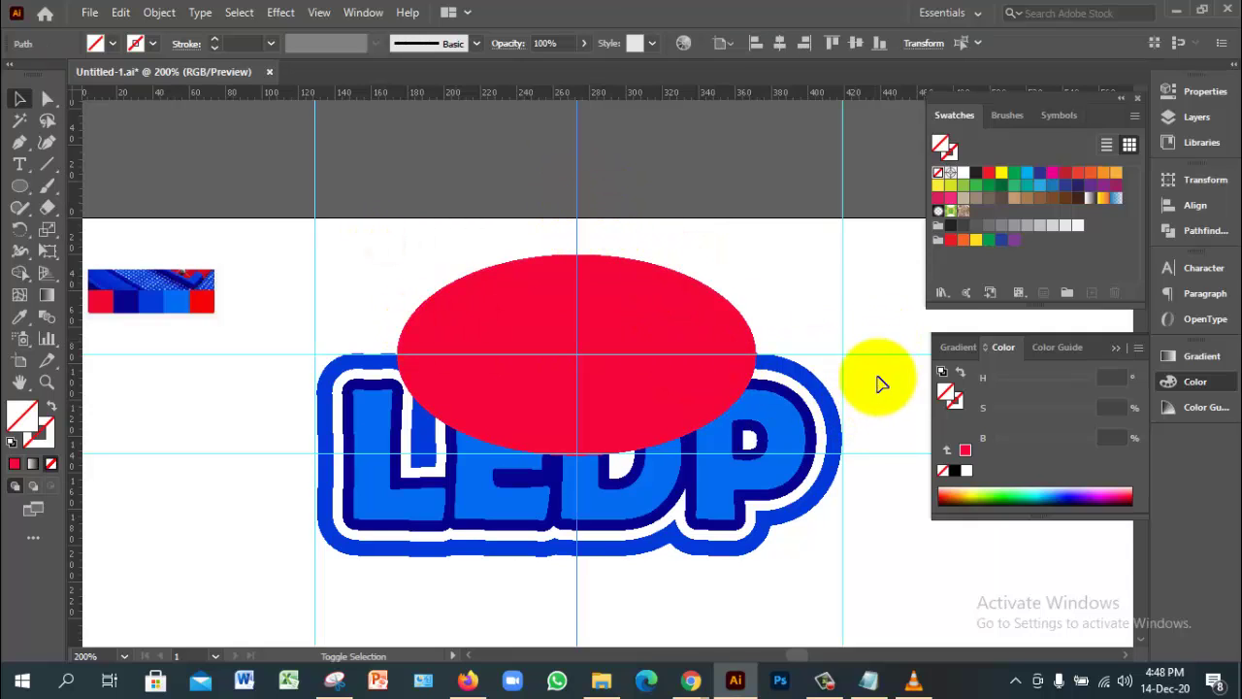
shift+click(881, 326)
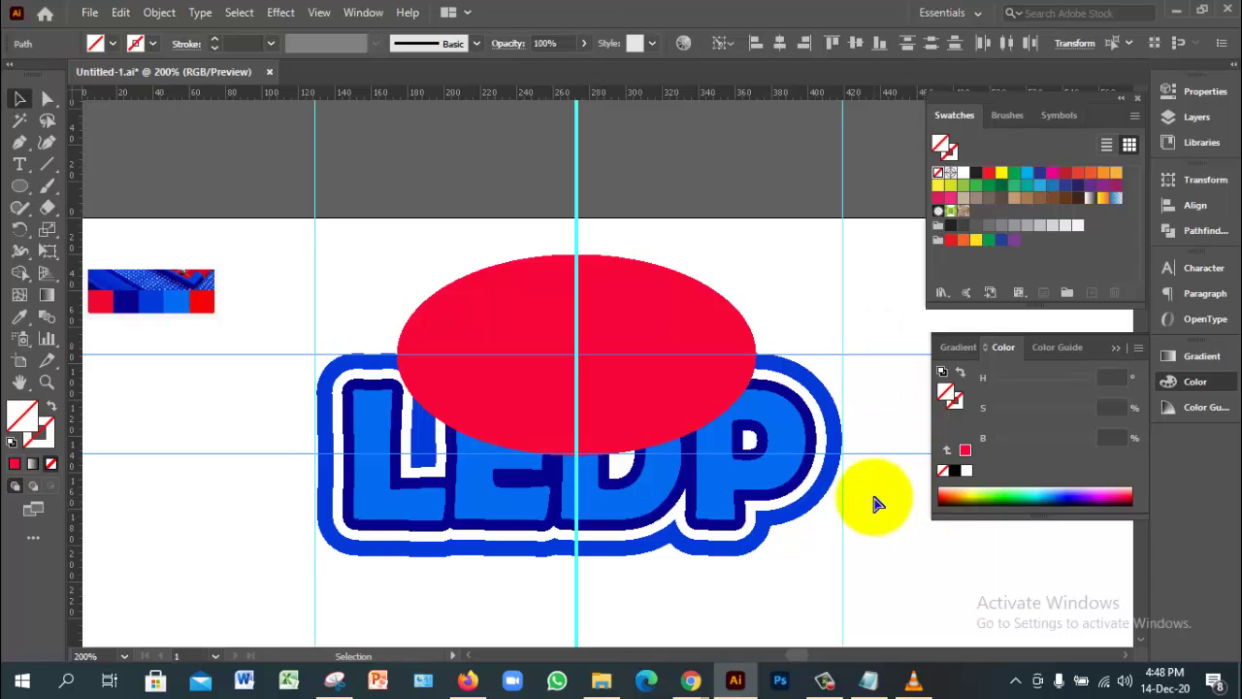
click(876, 502)
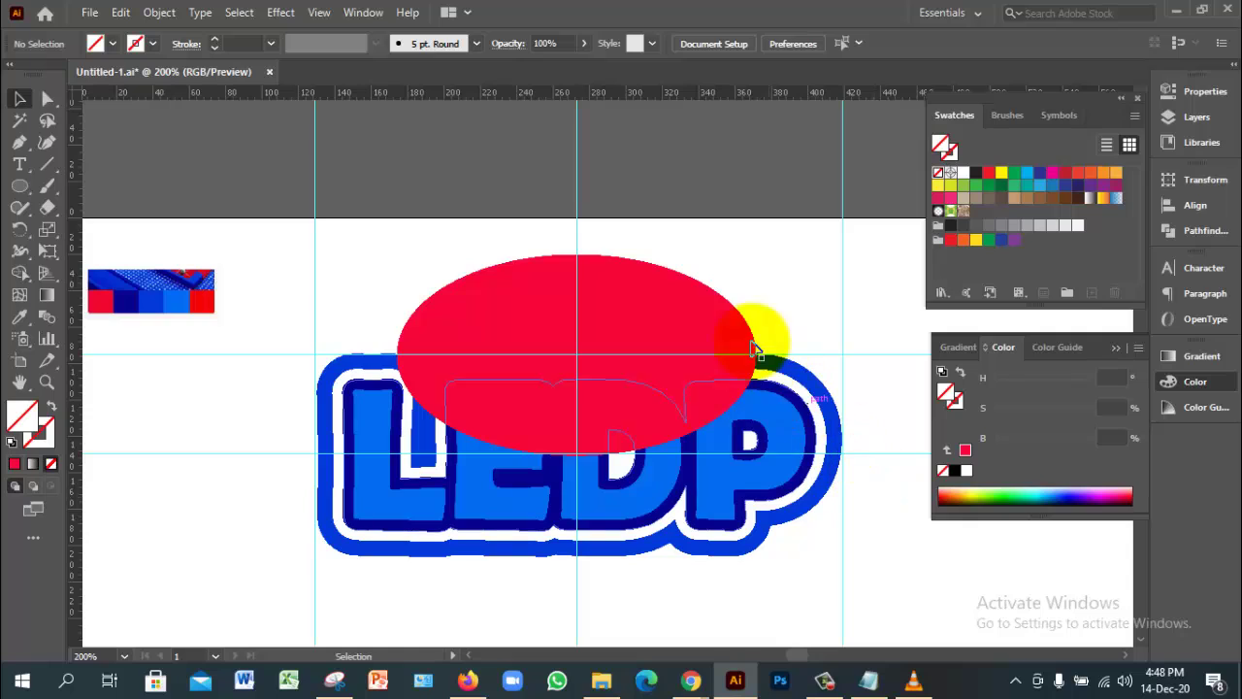
click(716, 232)
drag(548, 170, 679, 244)
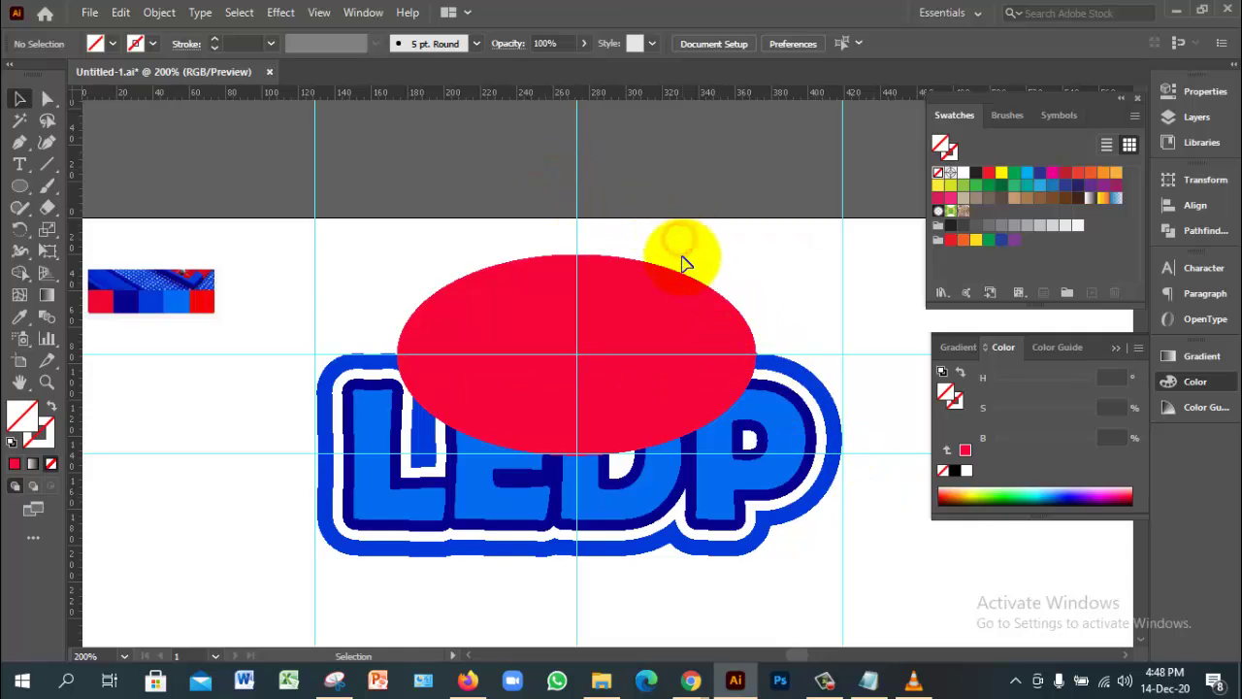
drag(387, 278, 691, 552)
key(Delete)
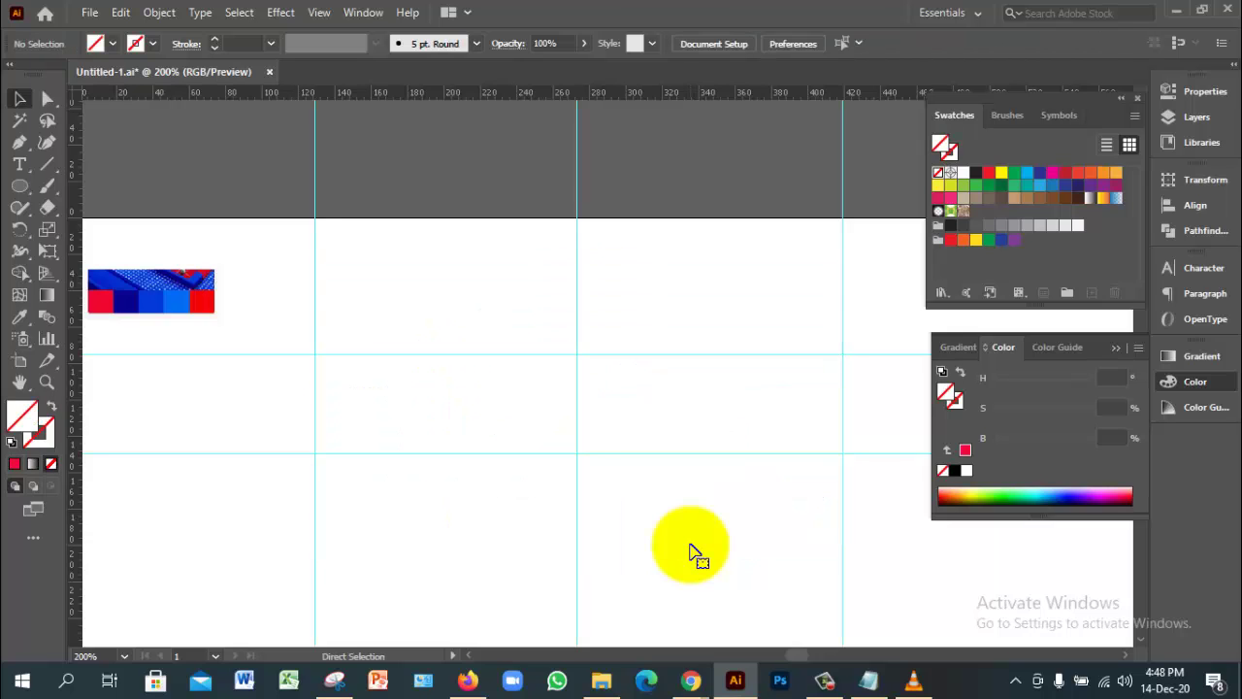
key(ctrl+z)
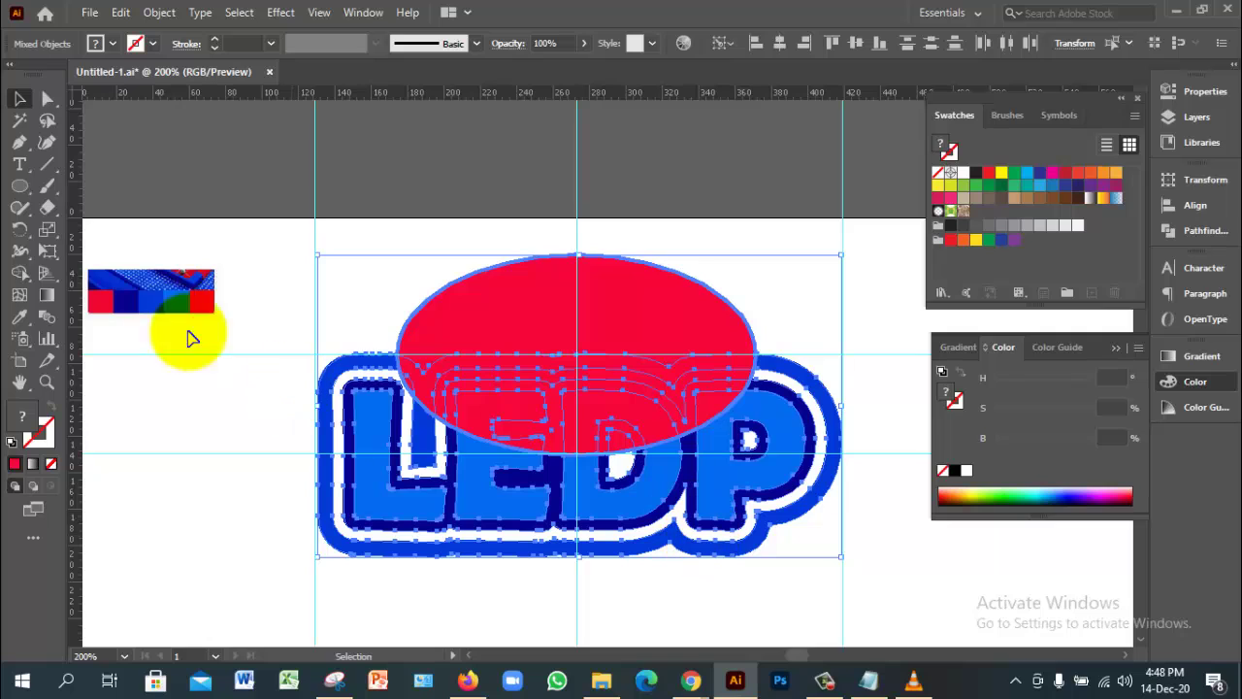
Step: Try to subtract the ellipse and its overlapping lettering regions with the Shape Builder tool, and undo the cut
mouse_move(20, 279)
mouse_down()
mouse_move(39, 270)
mouse_move(105, 281)
mouse_up()
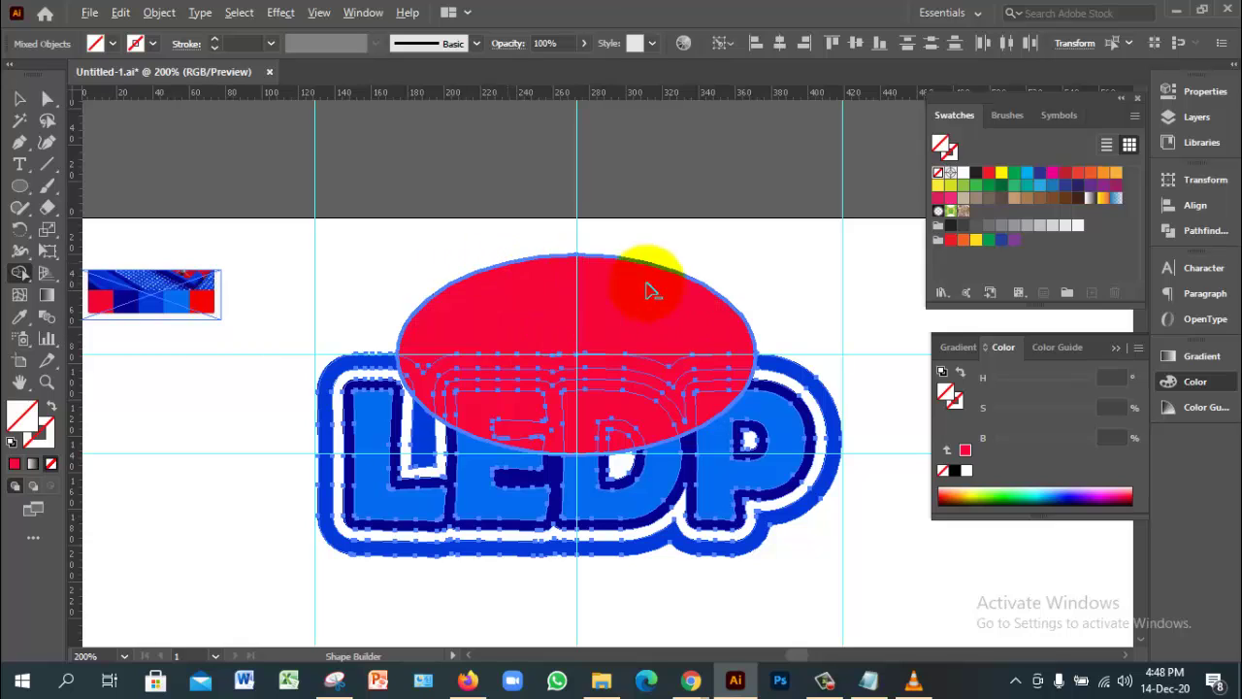
drag(674, 242, 652, 319)
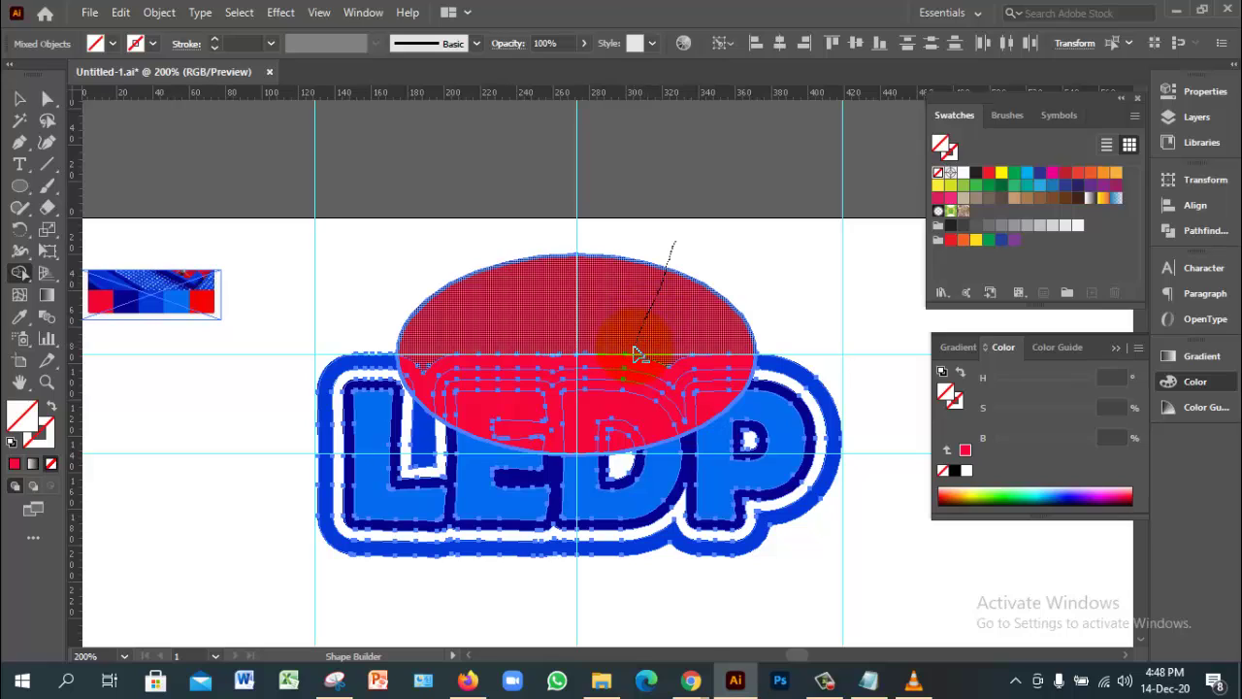
drag(625, 385, 620, 407)
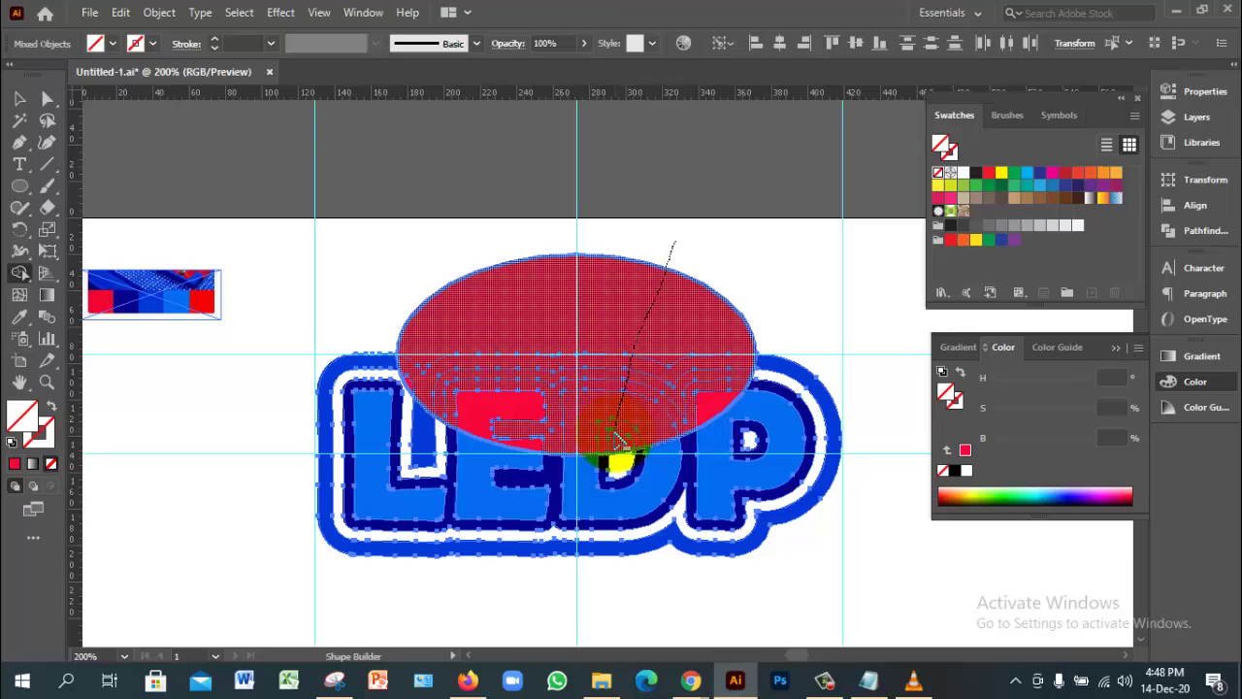
drag(618, 441, 721, 307)
key(ctrl)
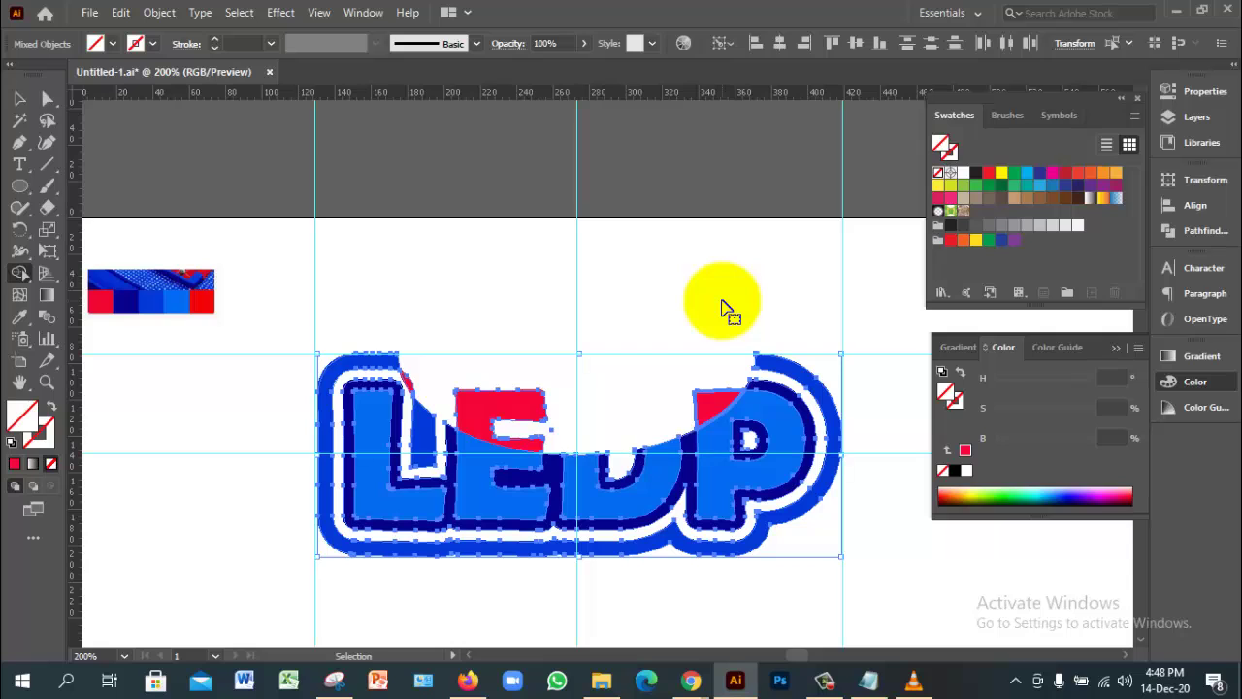
key(ctrl+z)
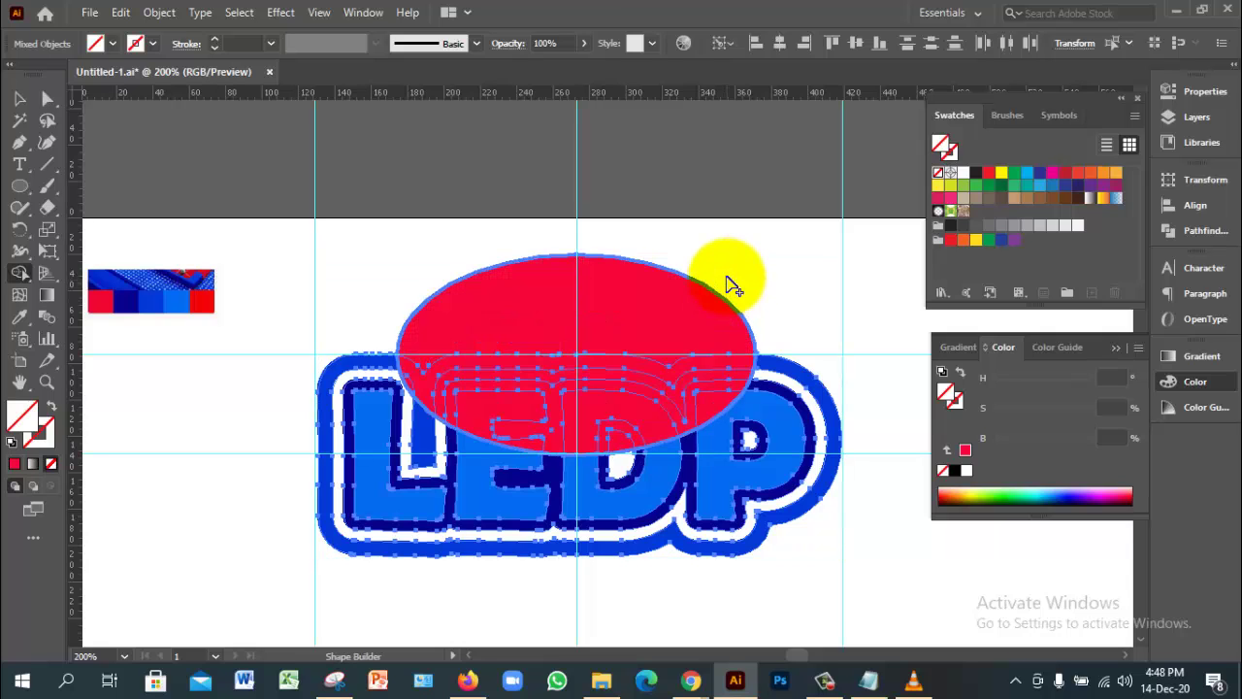
Step: Remove the part of the red ellipse above the lettering with the Shape Builder tool and deselect everything
alt+click(707, 318)
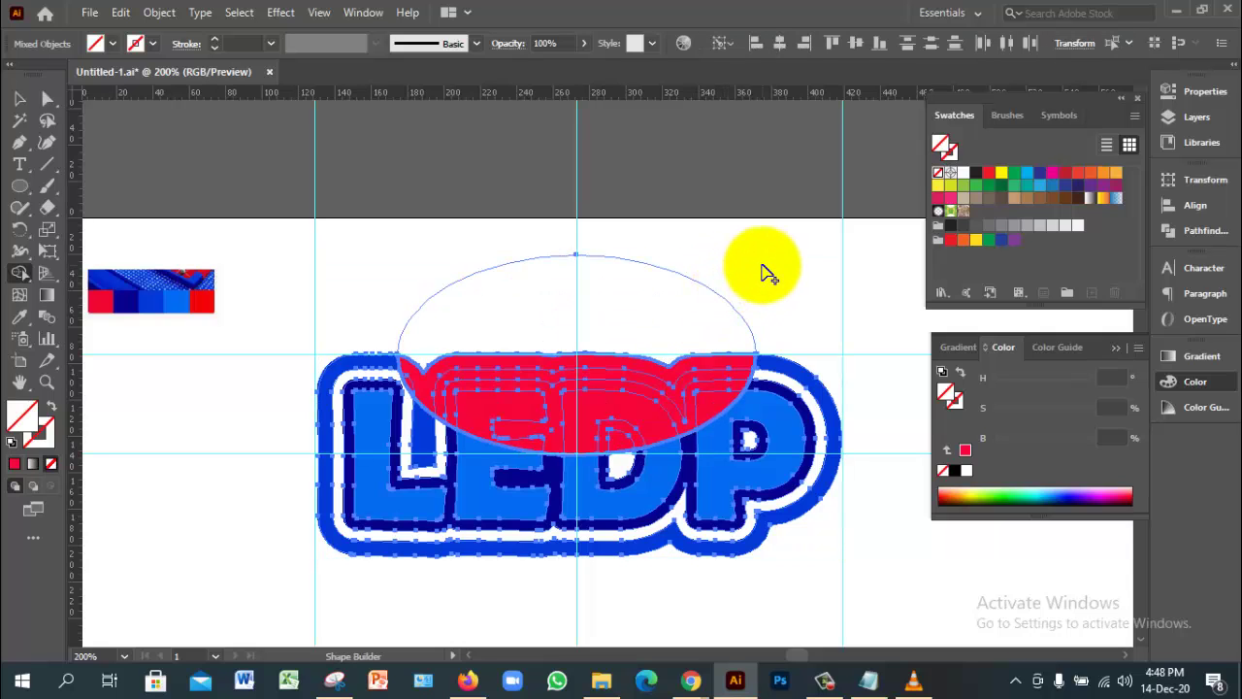
mouse_move(609, 309)
mouse_down()
mouse_move(507, 394)
mouse_move(442, 415)
mouse_move(455, 384)
mouse_move(627, 410)
mouse_move(679, 411)
mouse_up()
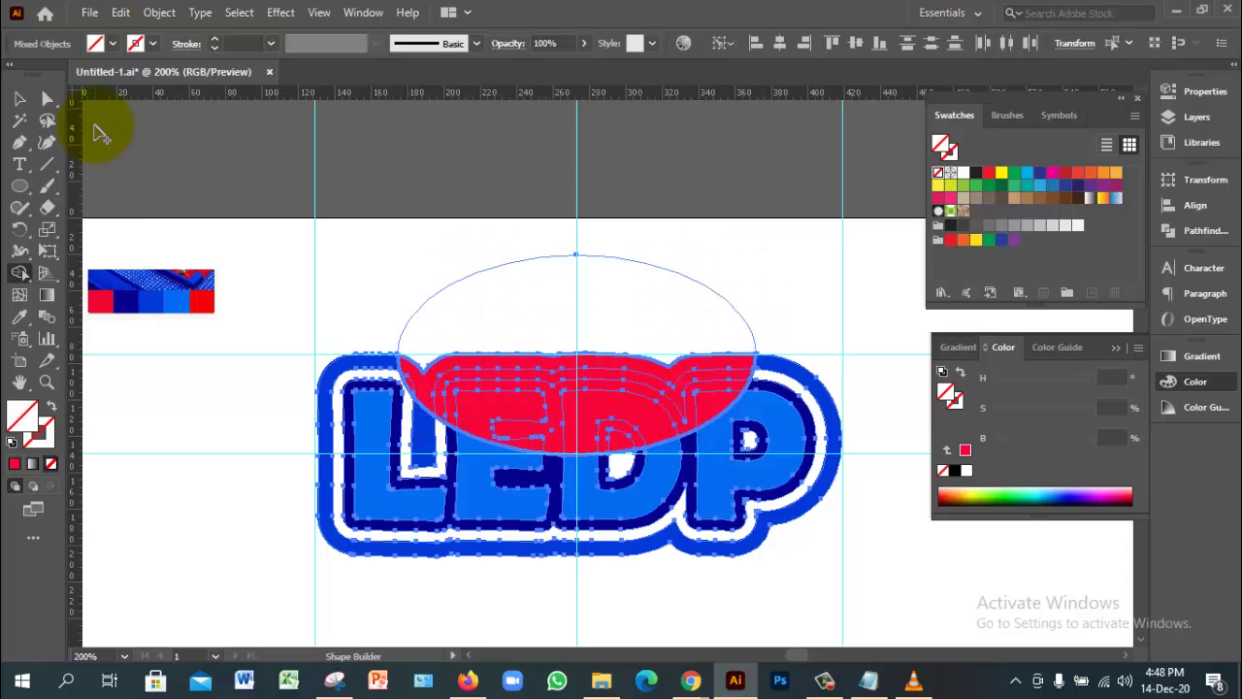
click(19, 98)
click(786, 306)
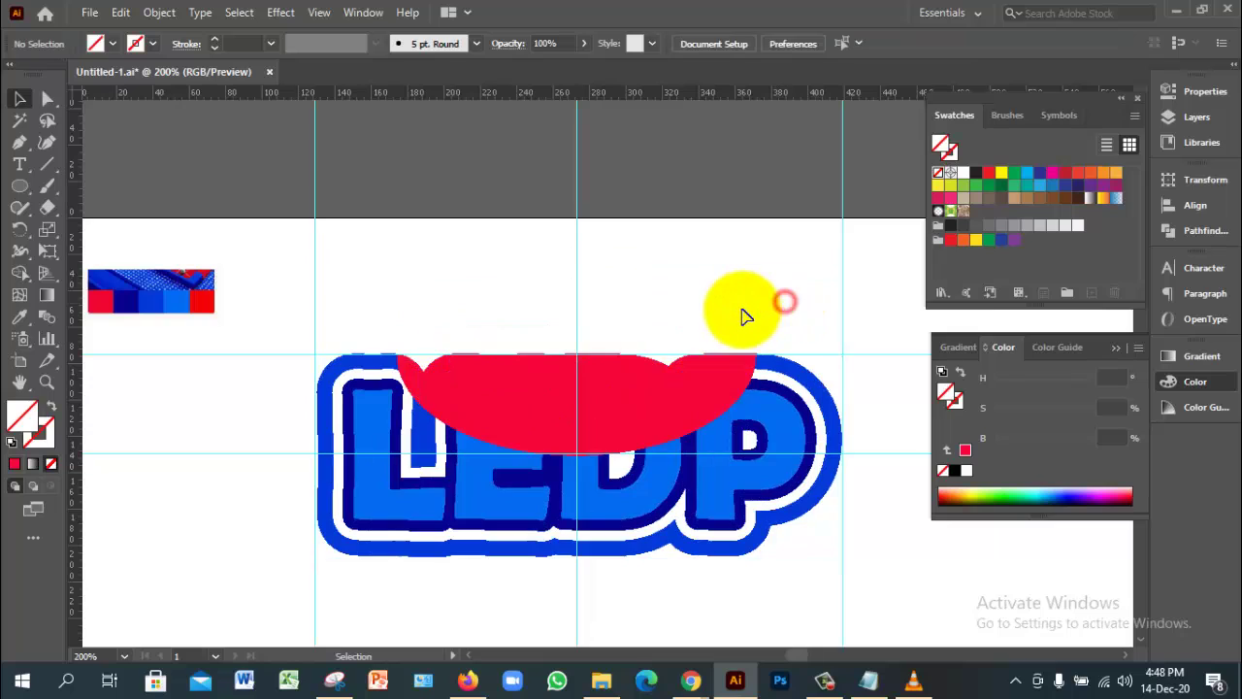
Step: Delete the remaining red piece over the lettering, and undo the edits back to the full ellipse
click(740, 318)
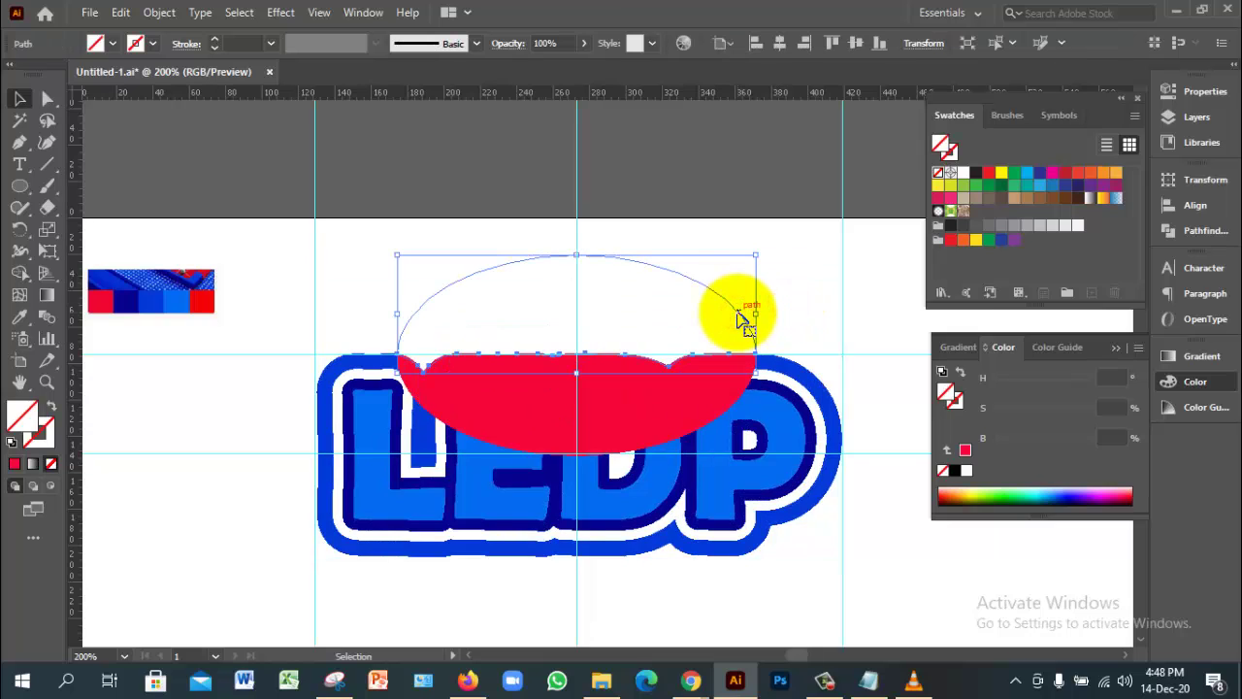
click(697, 303)
click(436, 401)
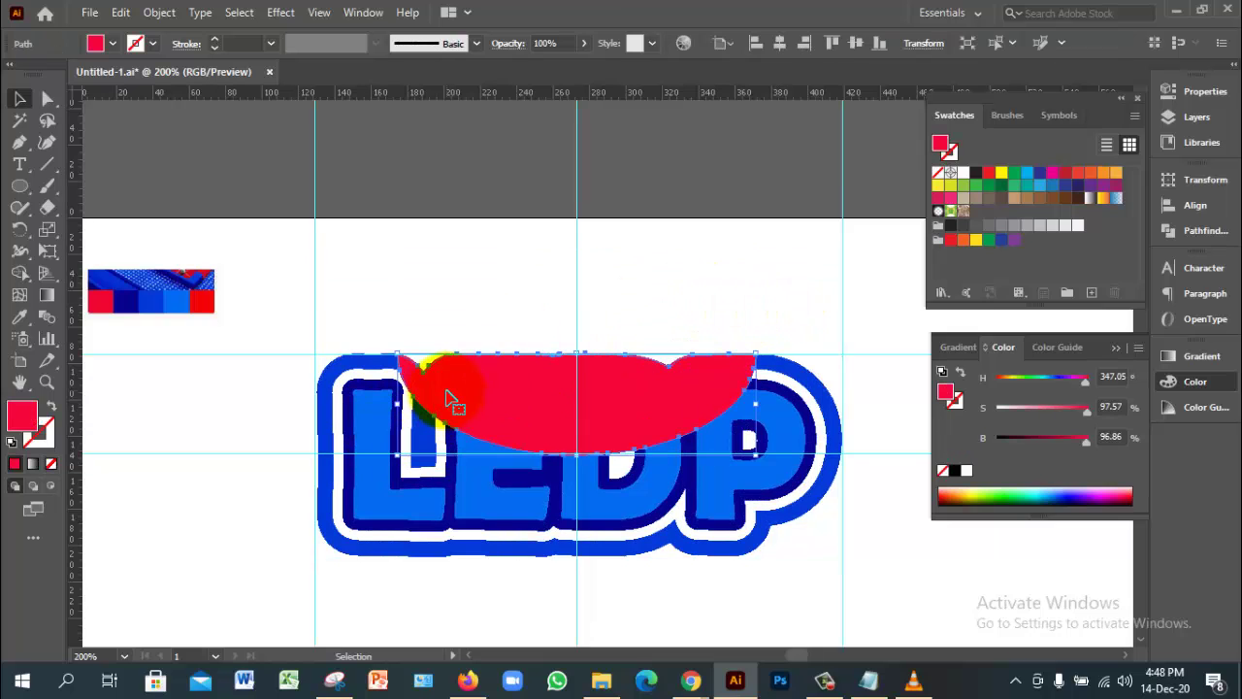
key(Delete)
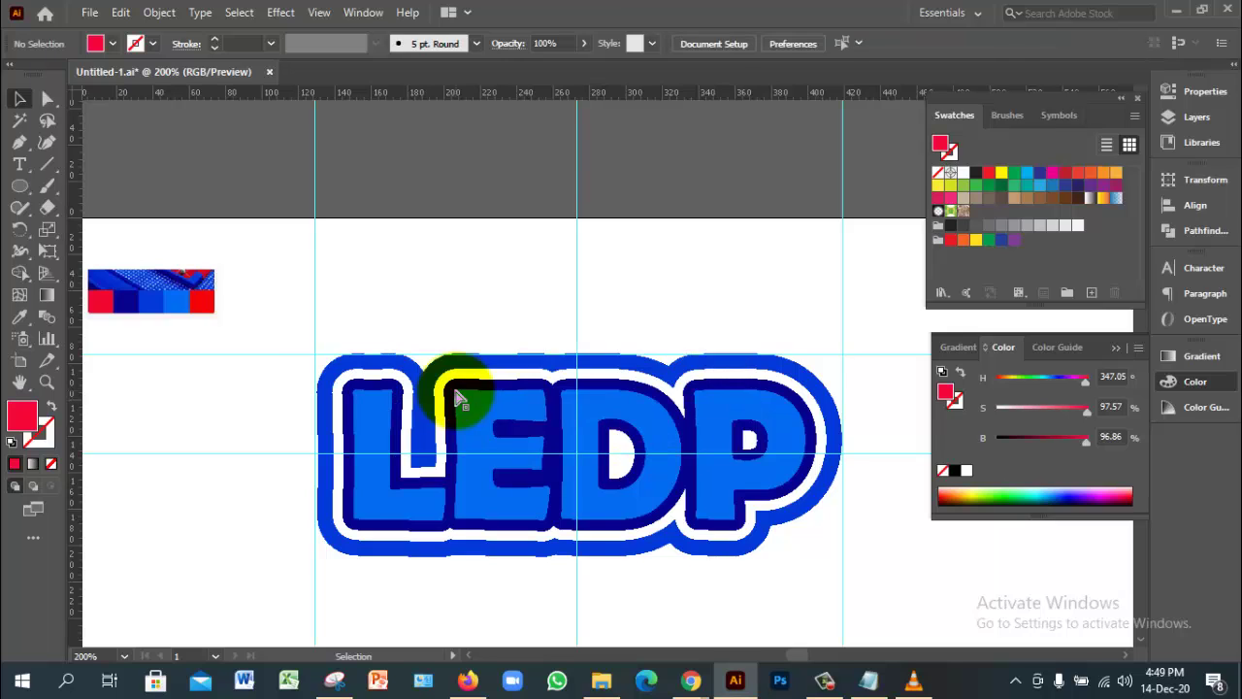
key(ctrl+z)
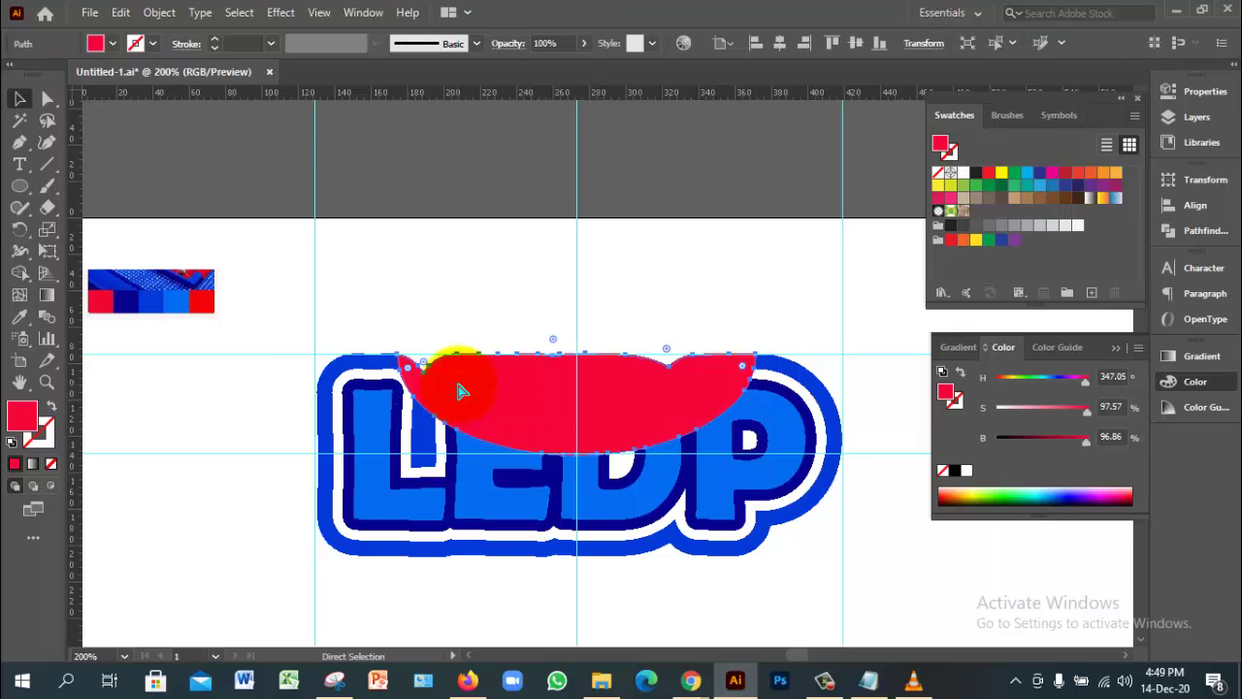
key(ctrl+z)
key(ctrl+z)
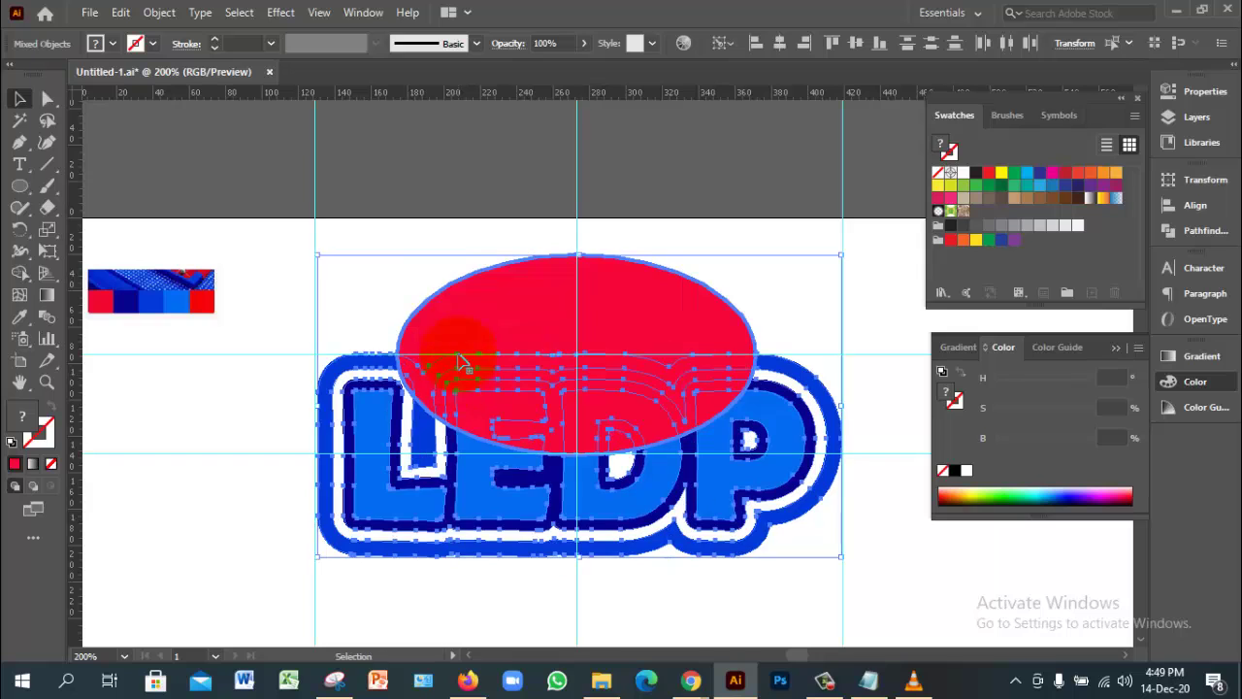
Step: Merge the red ellipse with all the lettering regions it overlaps using the Shape Builder tool
click(411, 267)
drag(411, 267, 519, 447)
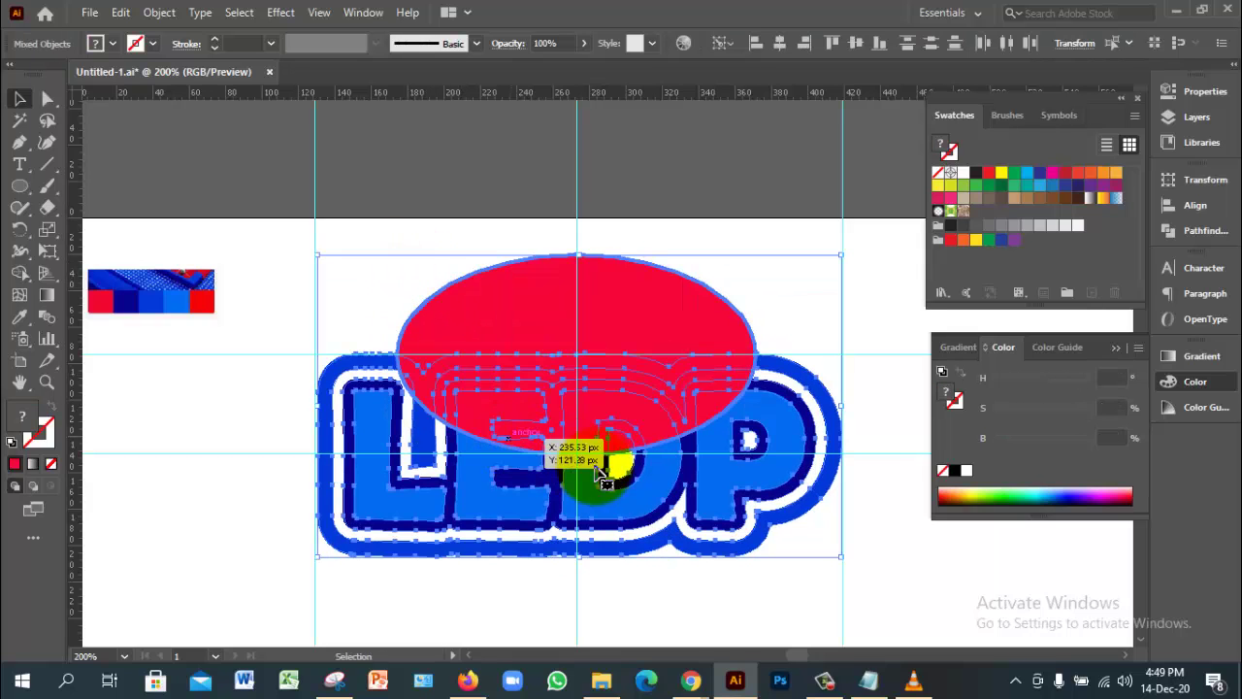
click(30, 272)
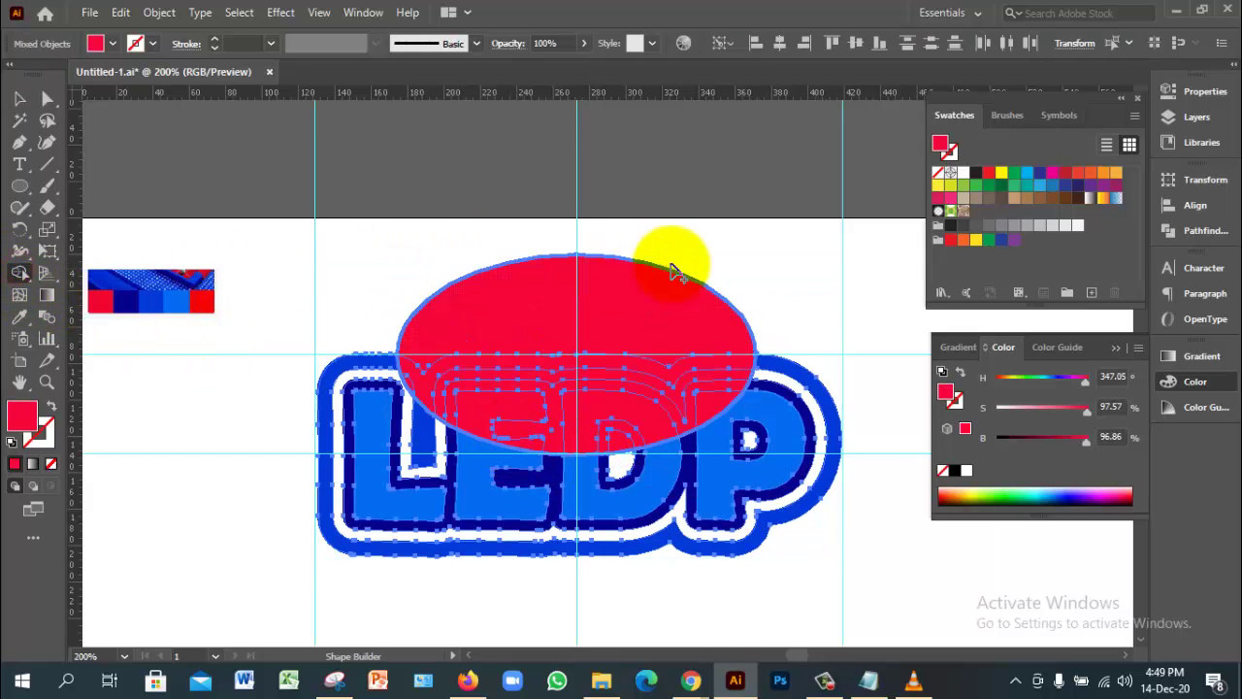
drag(670, 244, 624, 436)
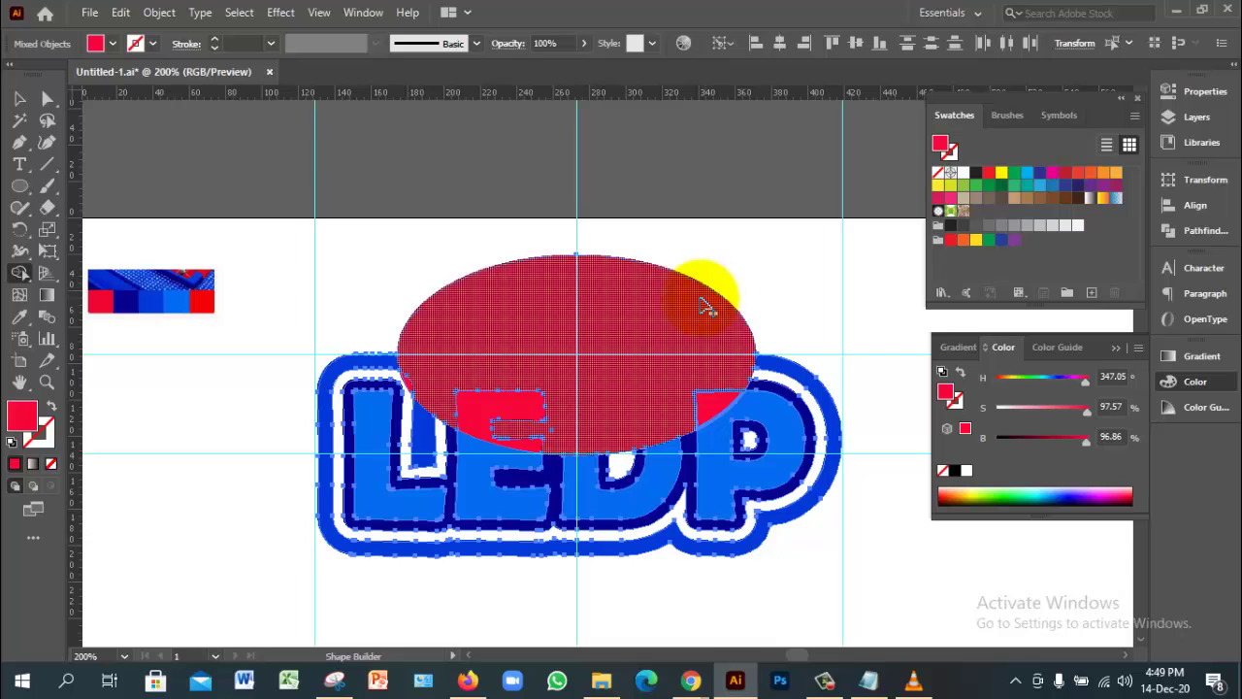
click(514, 411)
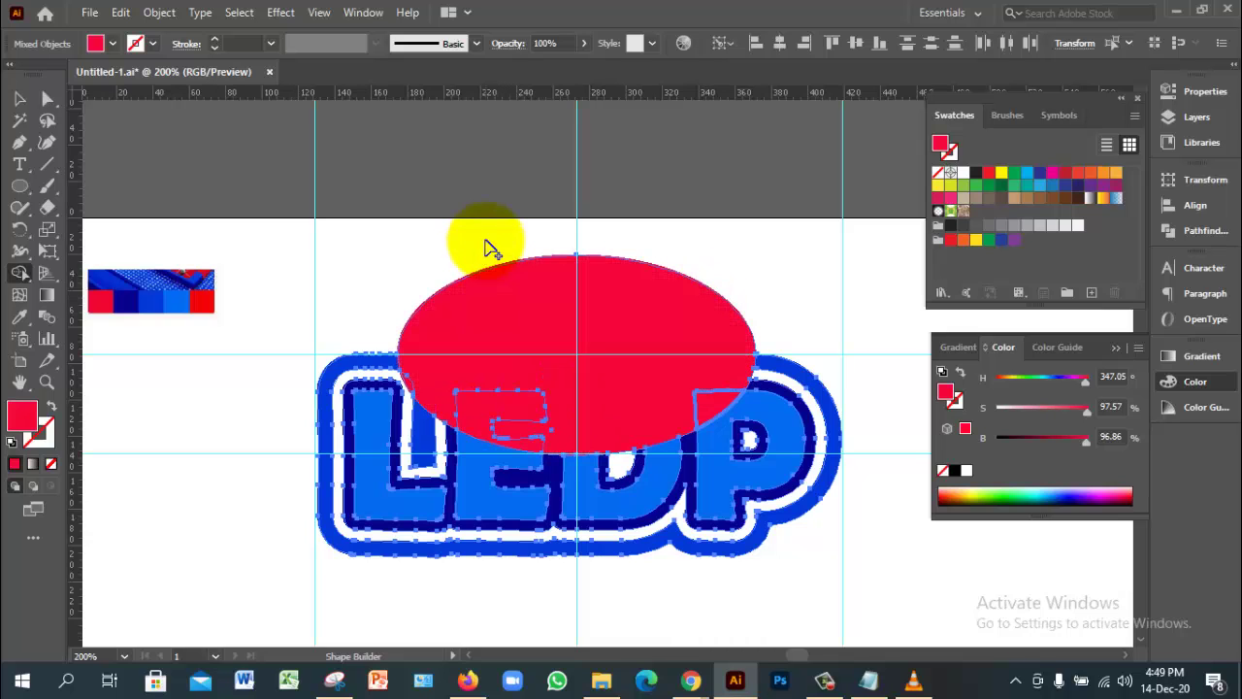
mouse_move(485, 250)
mouse_down()
mouse_move(508, 430)
mouse_move(583, 355)
mouse_up()
drag(759, 298, 726, 405)
mouse_move(398, 289)
mouse_down()
mouse_move(419, 393)
mouse_move(456, 398)
mouse_up()
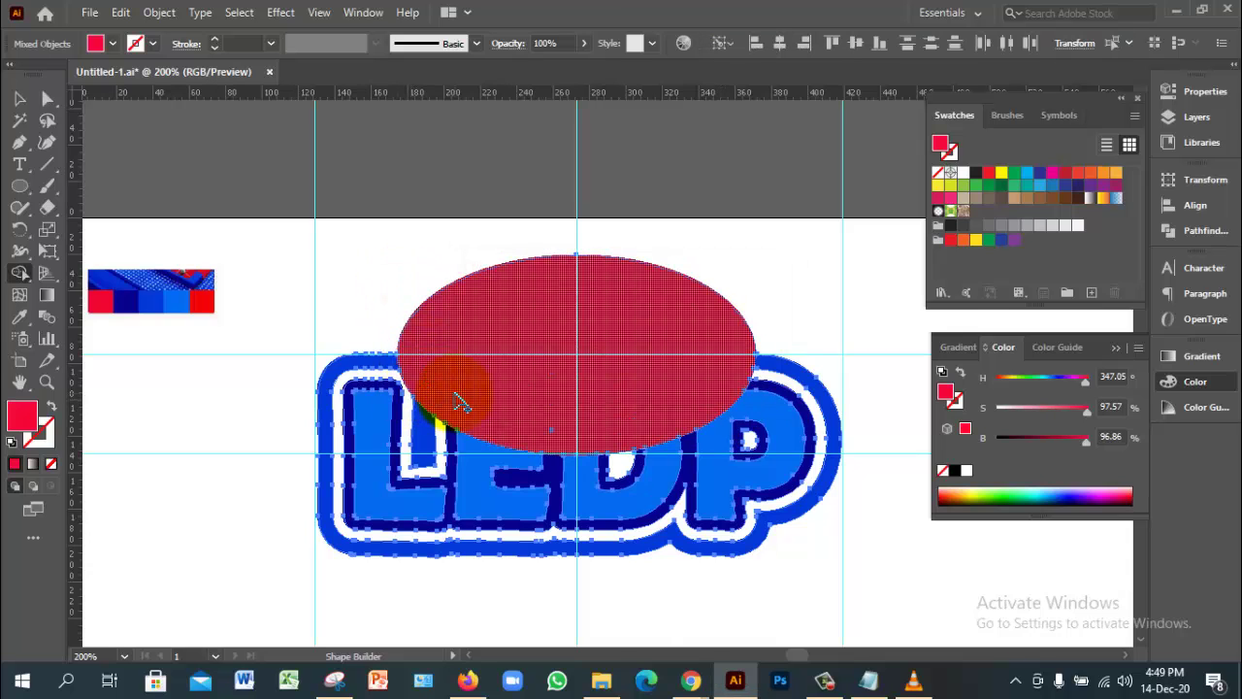
Step: Delete the merged ellipse shape, and undo the deletion and the Shape Builder merges
click(23, 100)
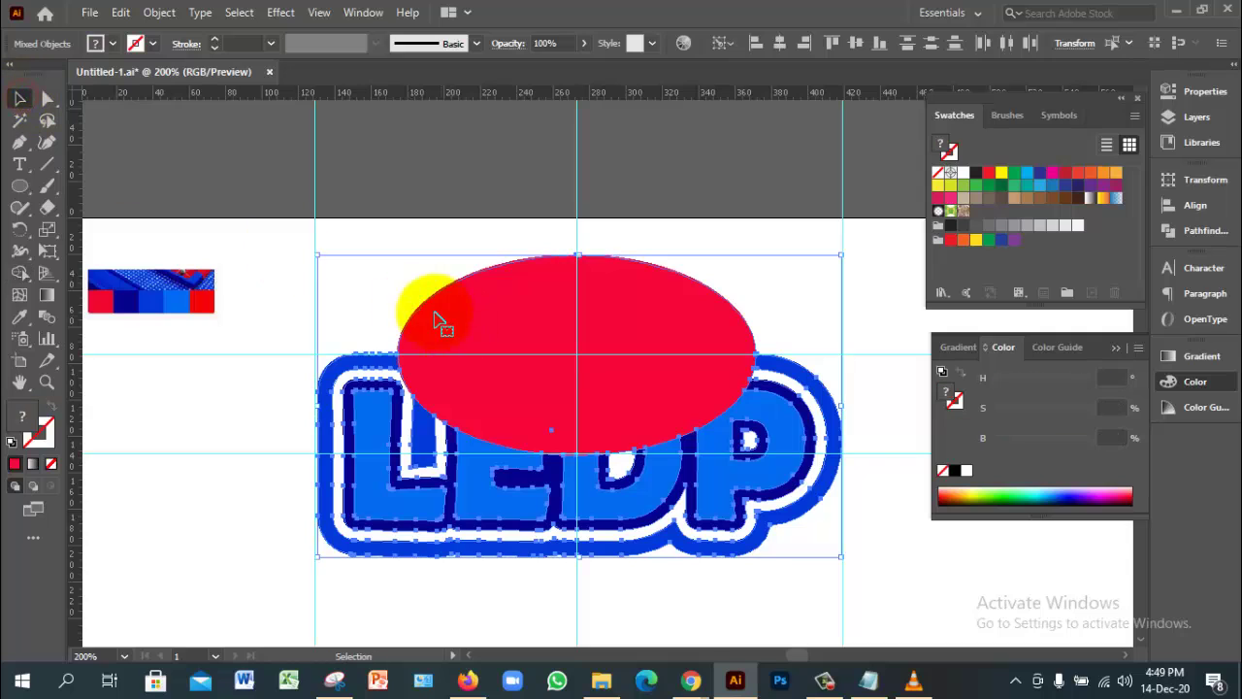
click(405, 283)
click(500, 335)
key(Delete)
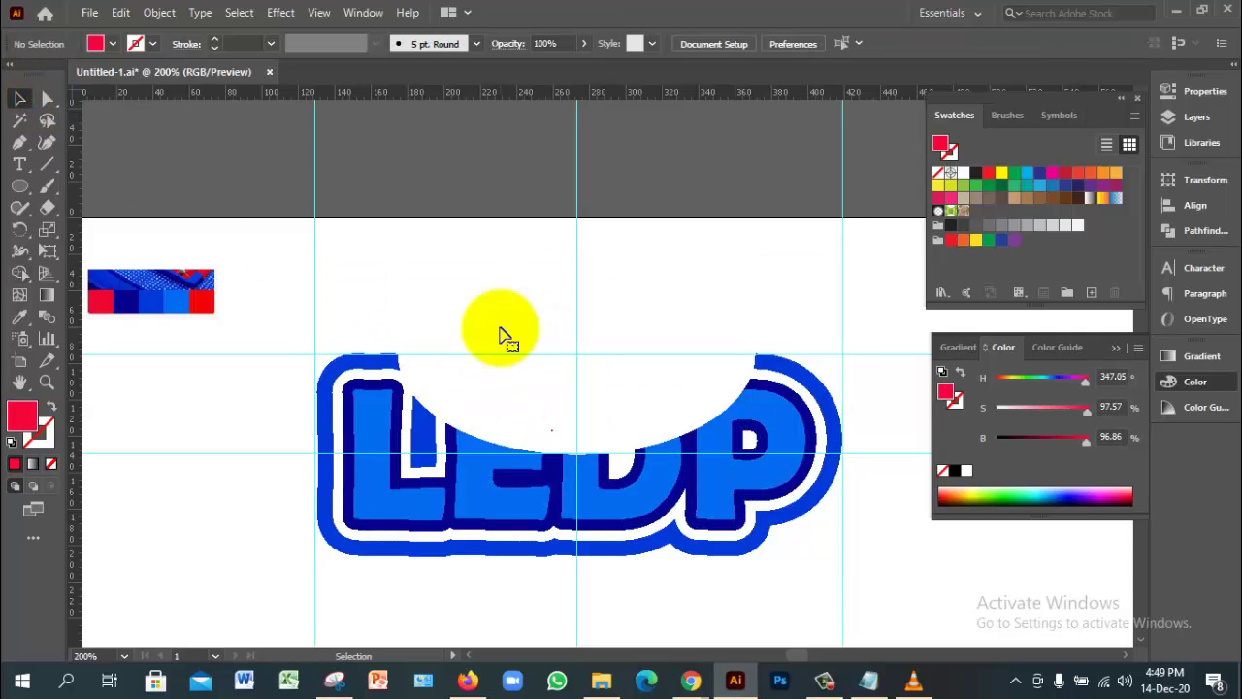
key(ctrl+z)
key(ctrl+z)
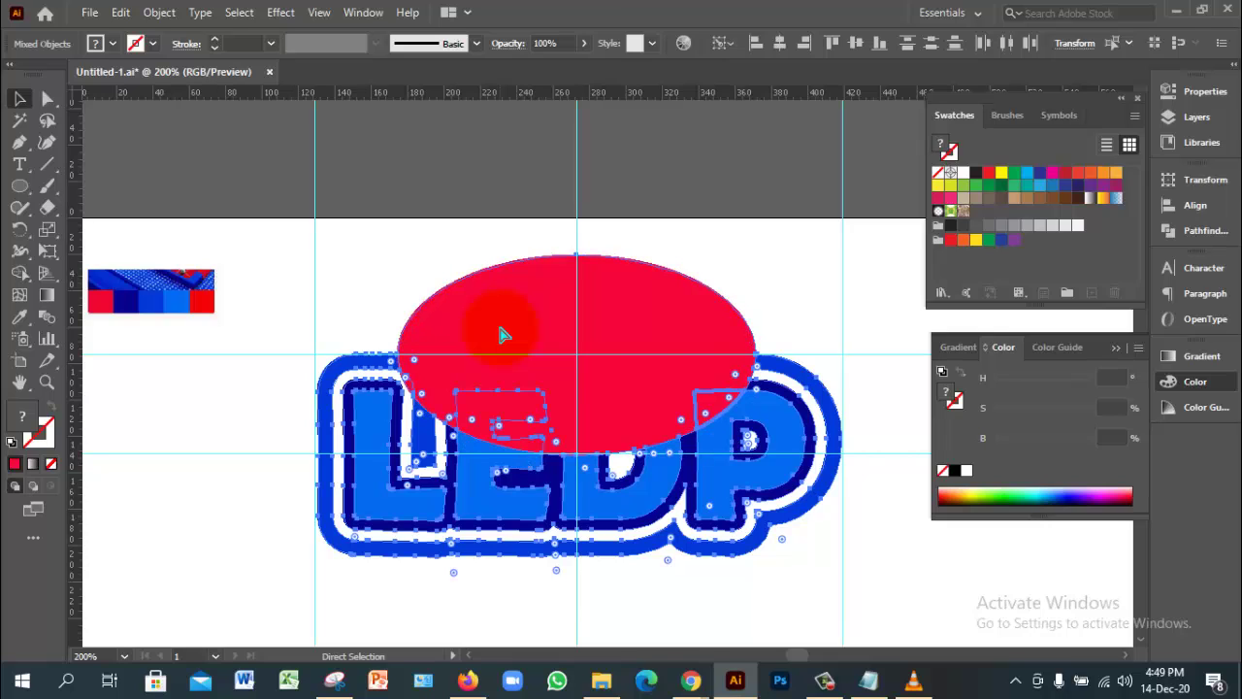
key(ctrl+z)
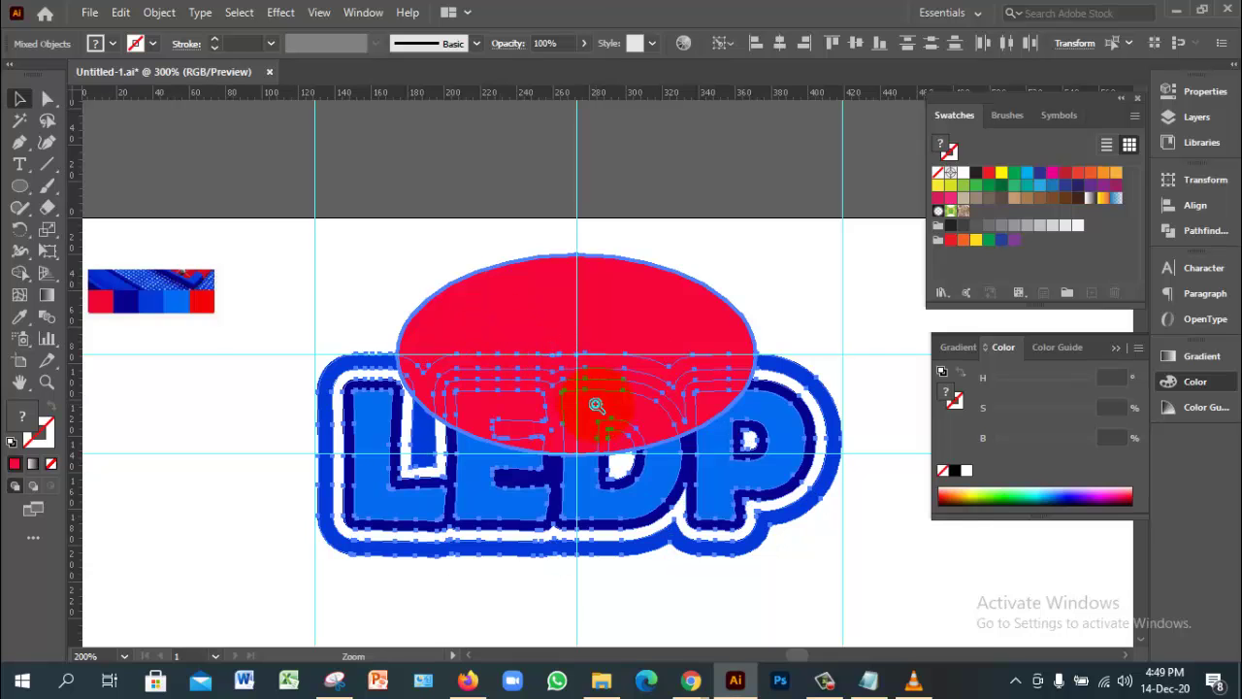
Step: Deselect the lettering and the red ellipse, and save the document
scroll(590, 397, up, 1)
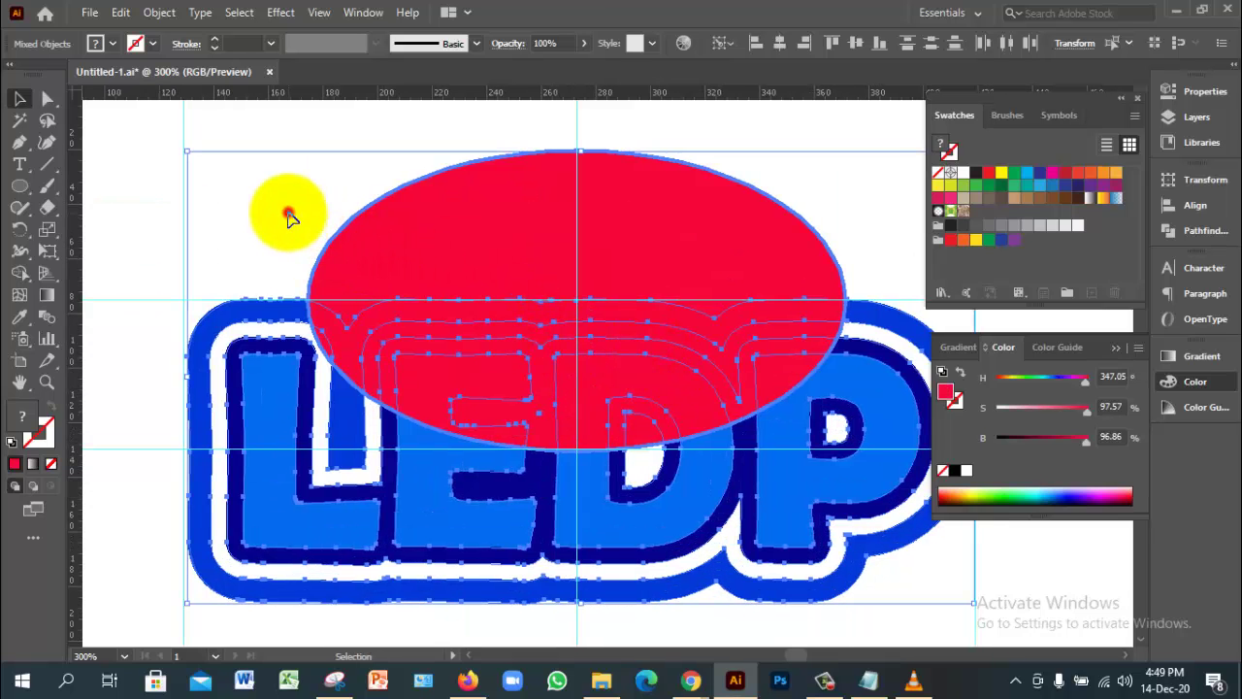
click(288, 208)
click(418, 271)
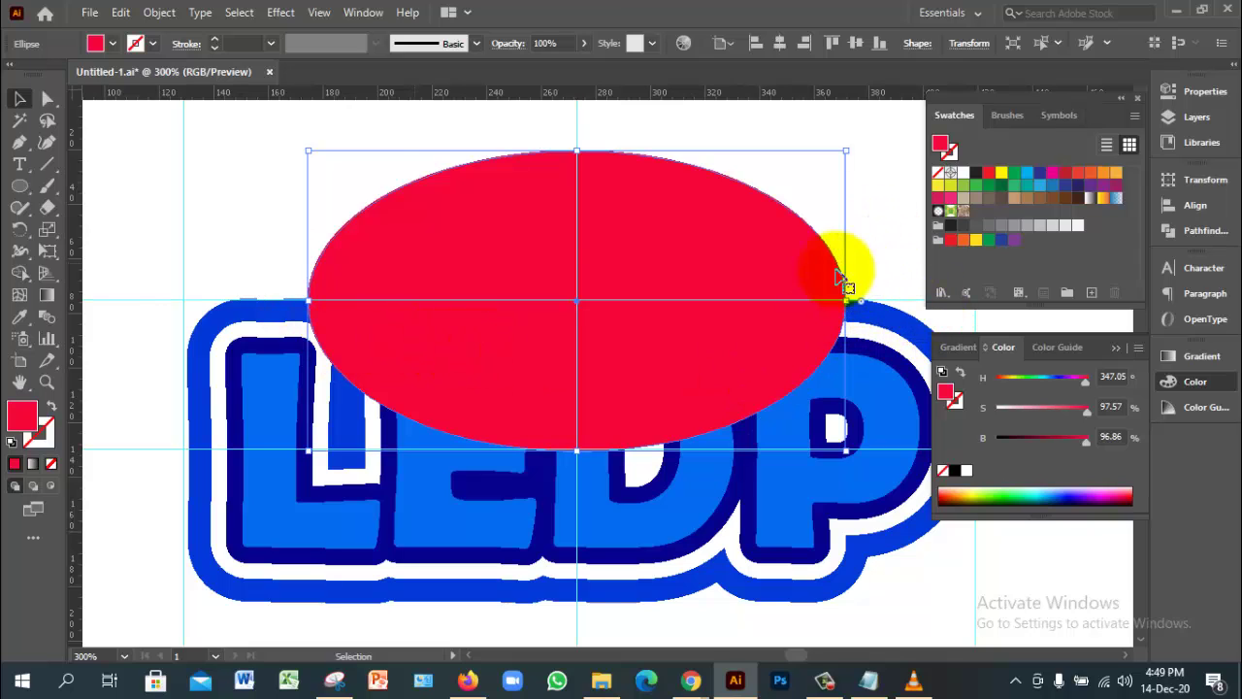
click(230, 222)
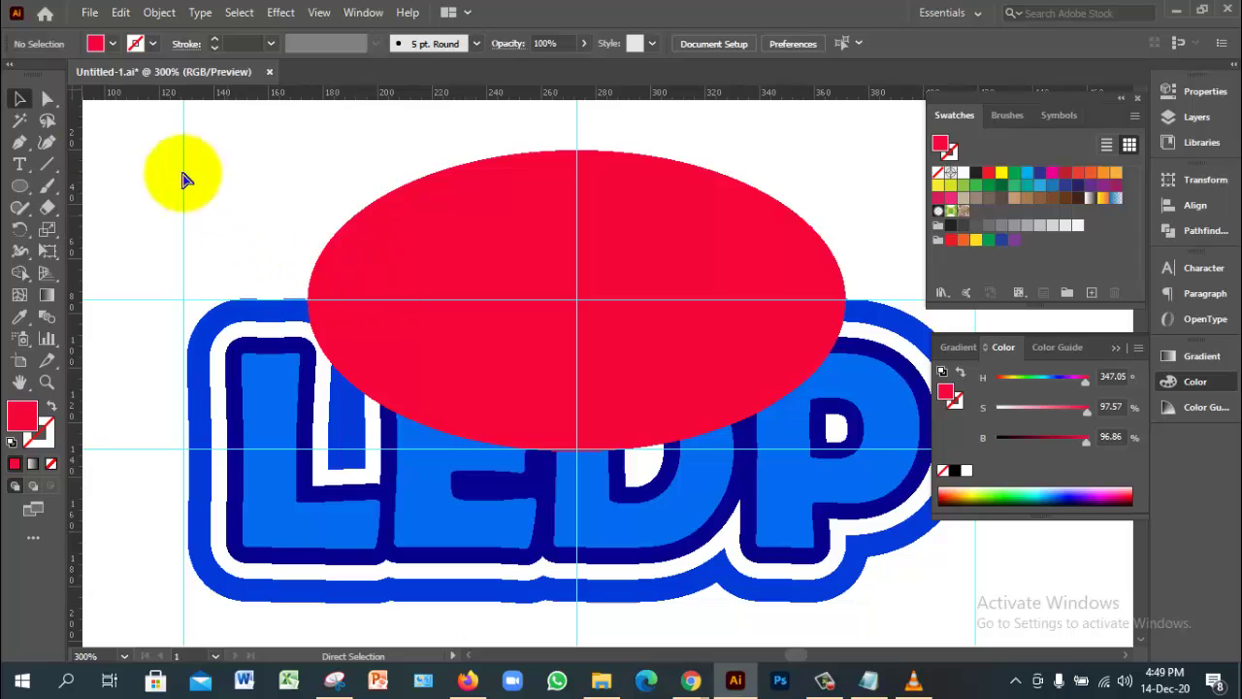
key(ctrl+s)
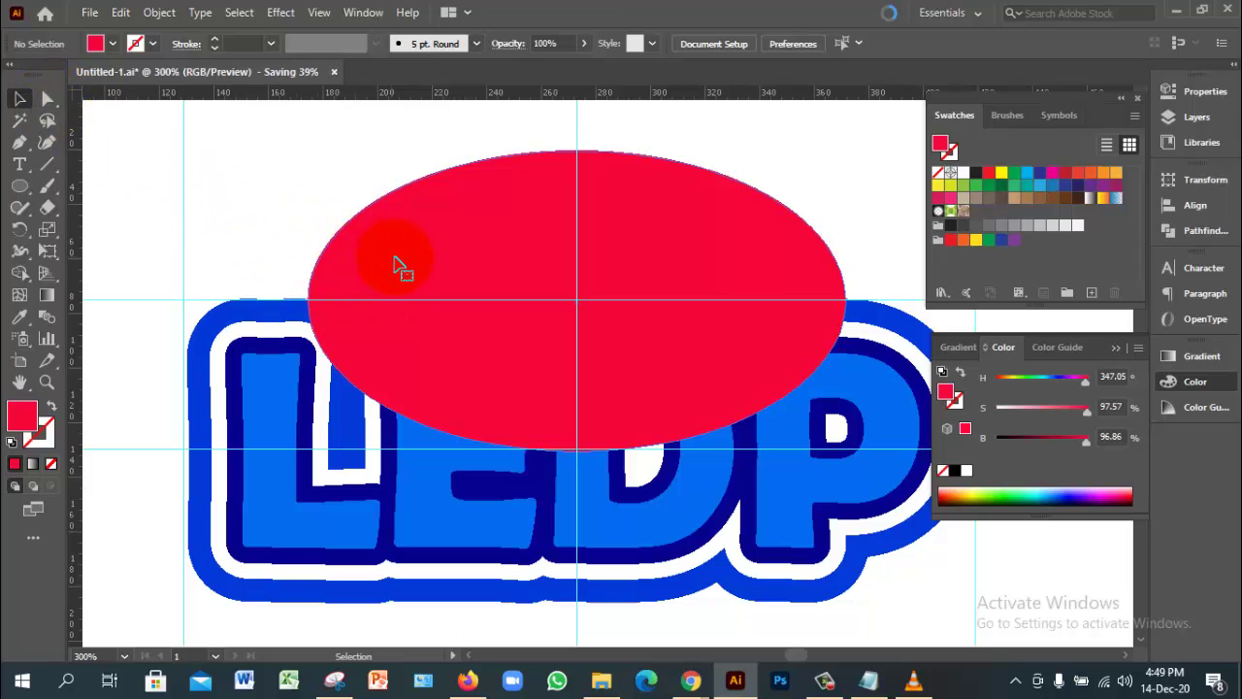
Step: Select the red ellipse and the lettering, and split off the ellipse's upper part with the Shape Builder tool
click(398, 267)
click(48, 98)
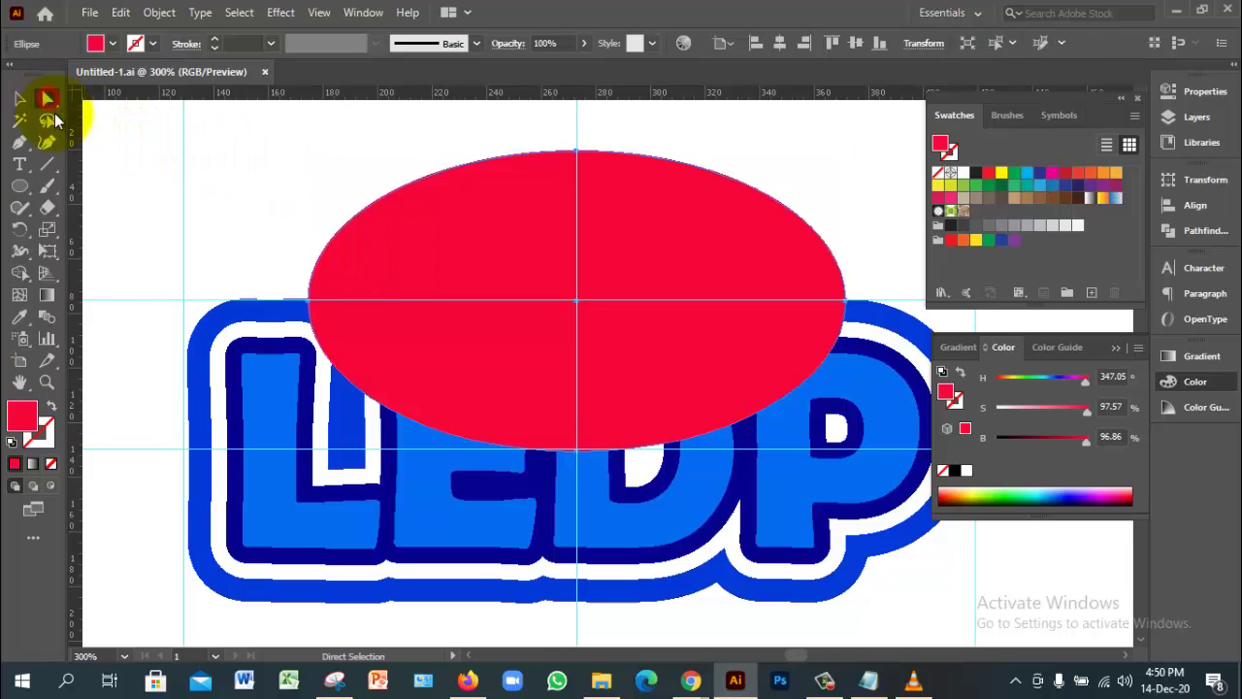
drag(246, 247, 691, 568)
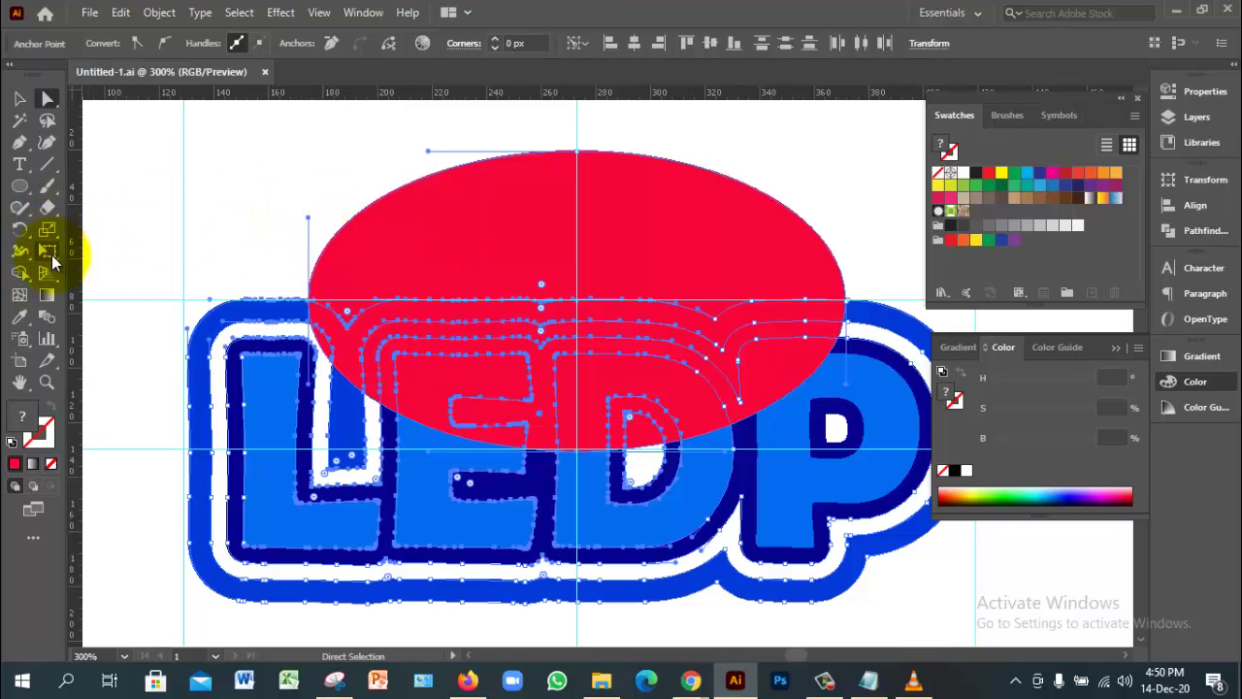
click(22, 275)
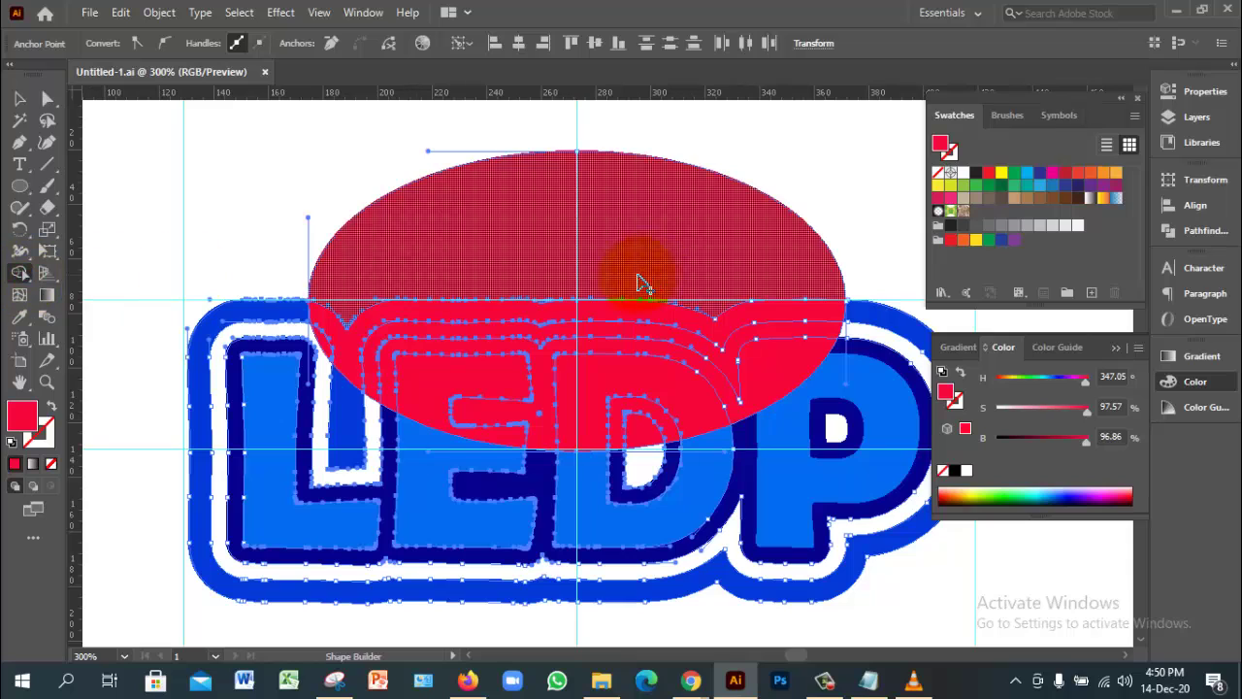
click(687, 247)
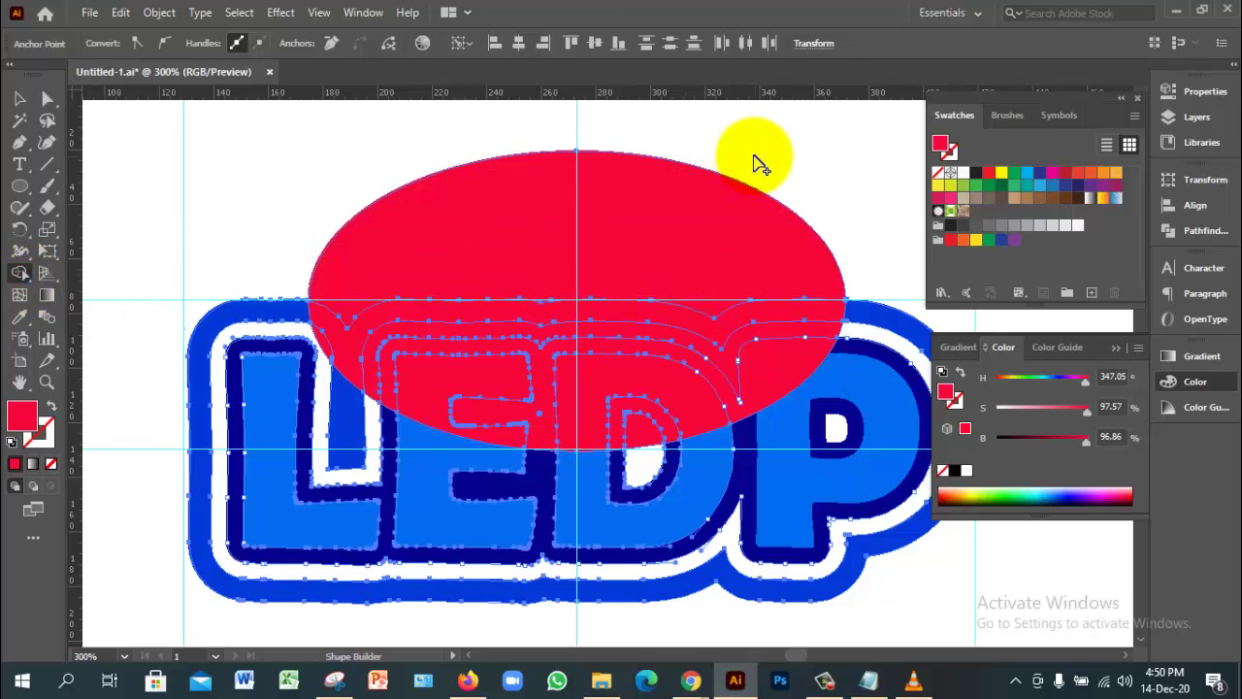
Step: Merge the ellipse with the E, D and outline regions it overlaps using the Shape Builder tool
drag(752, 156, 692, 320)
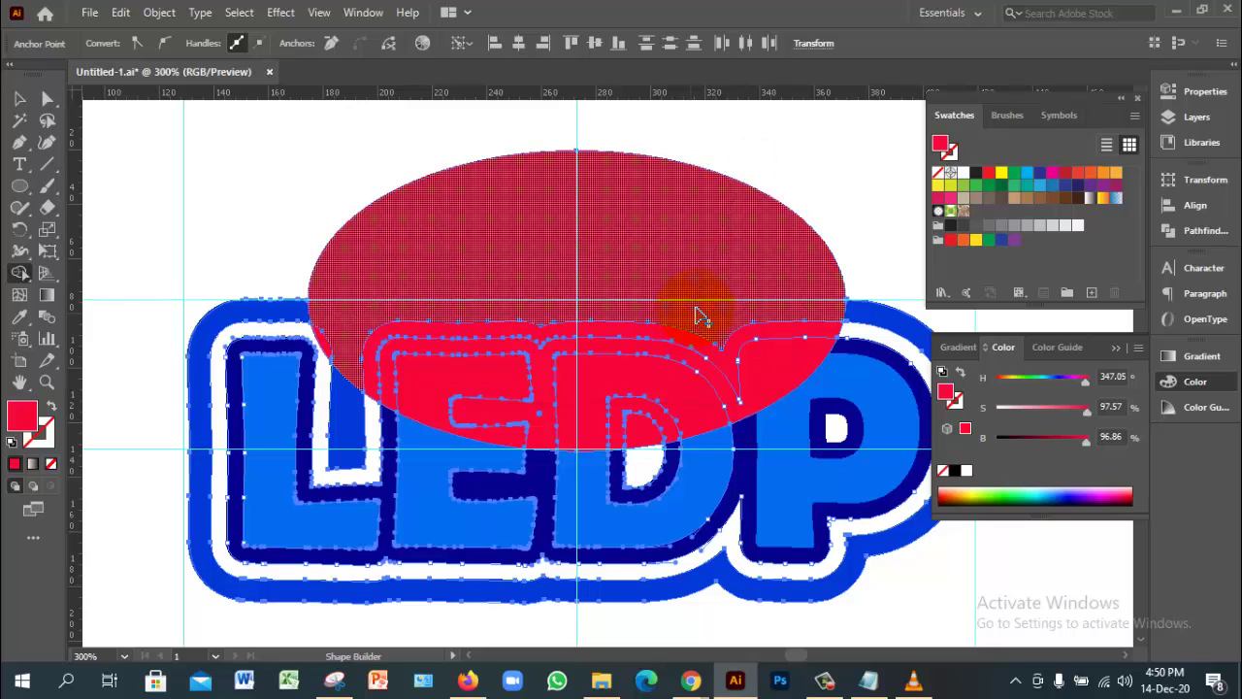
click(823, 256)
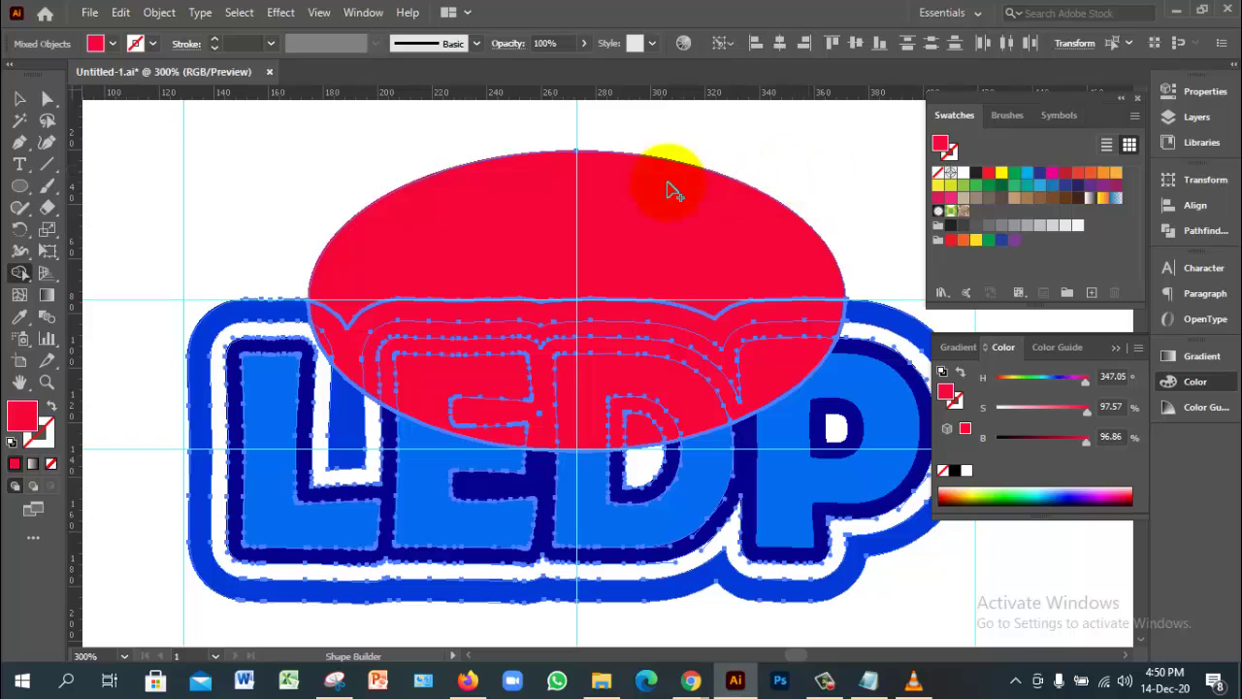
drag(454, 379, 519, 260)
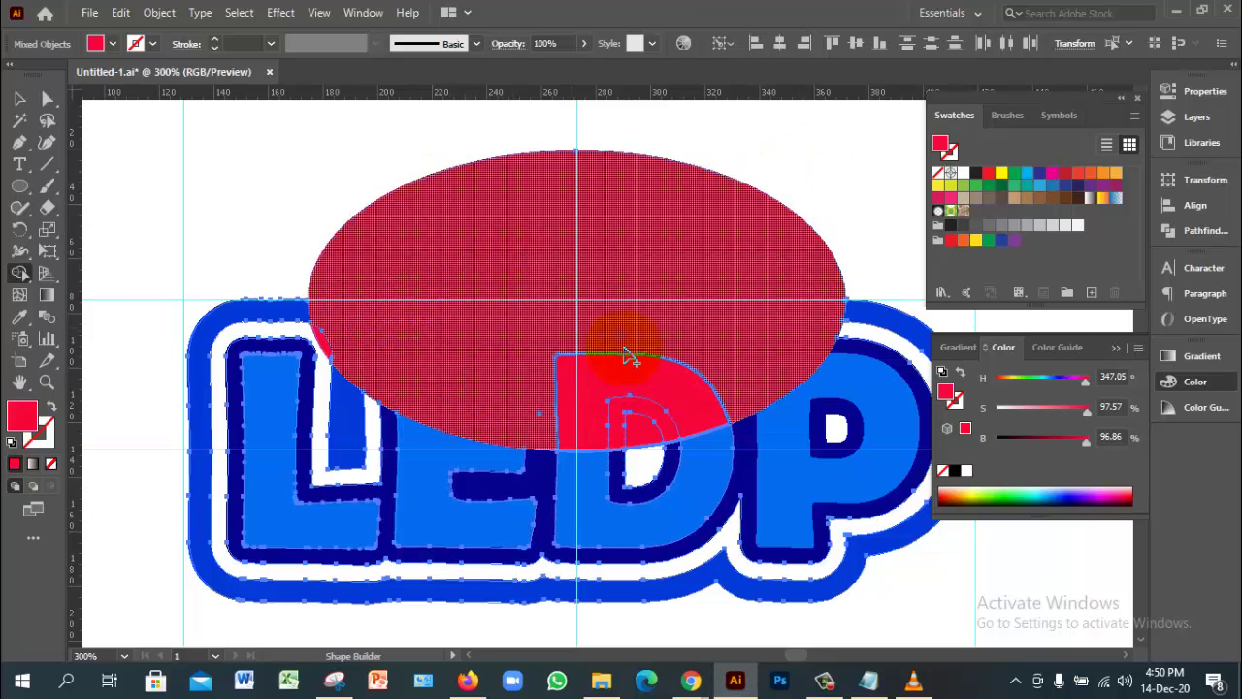
mouse_move(637, 416)
mouse_down()
mouse_move(666, 310)
mouse_move(656, 291)
mouse_up()
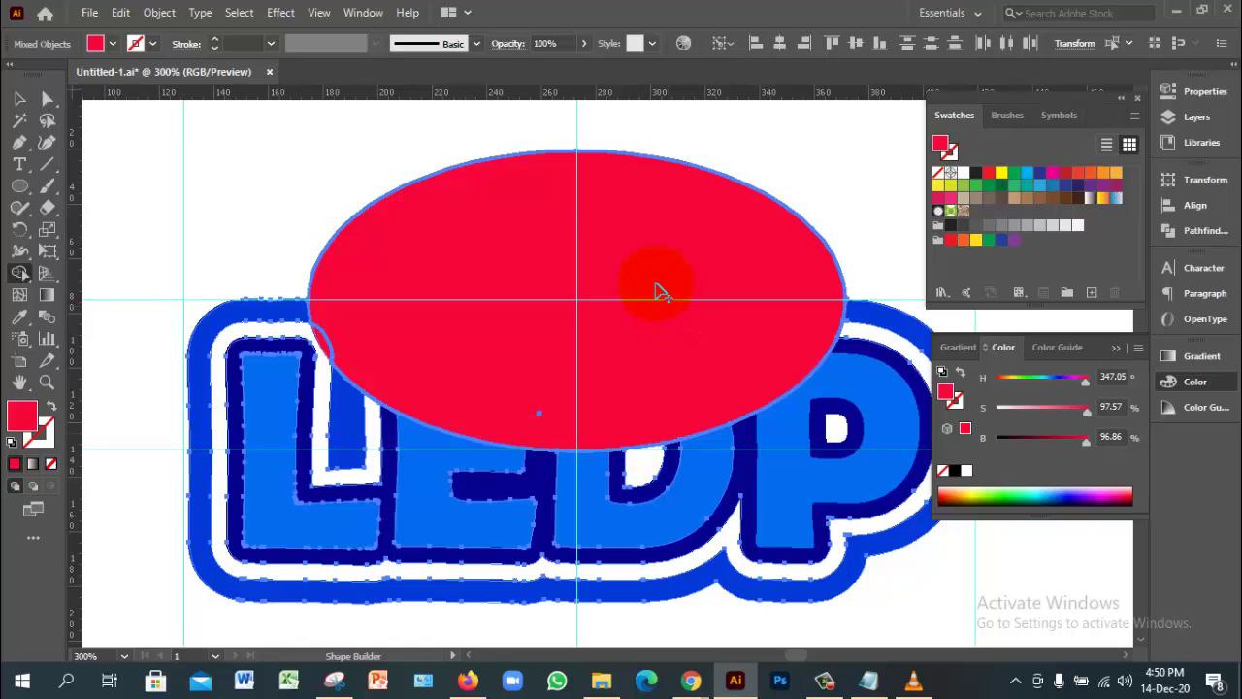
Step: Delete the merged ellipse shape with the Shape Builder tool, and undo the deletion and the region merges
alt+click(663, 274)
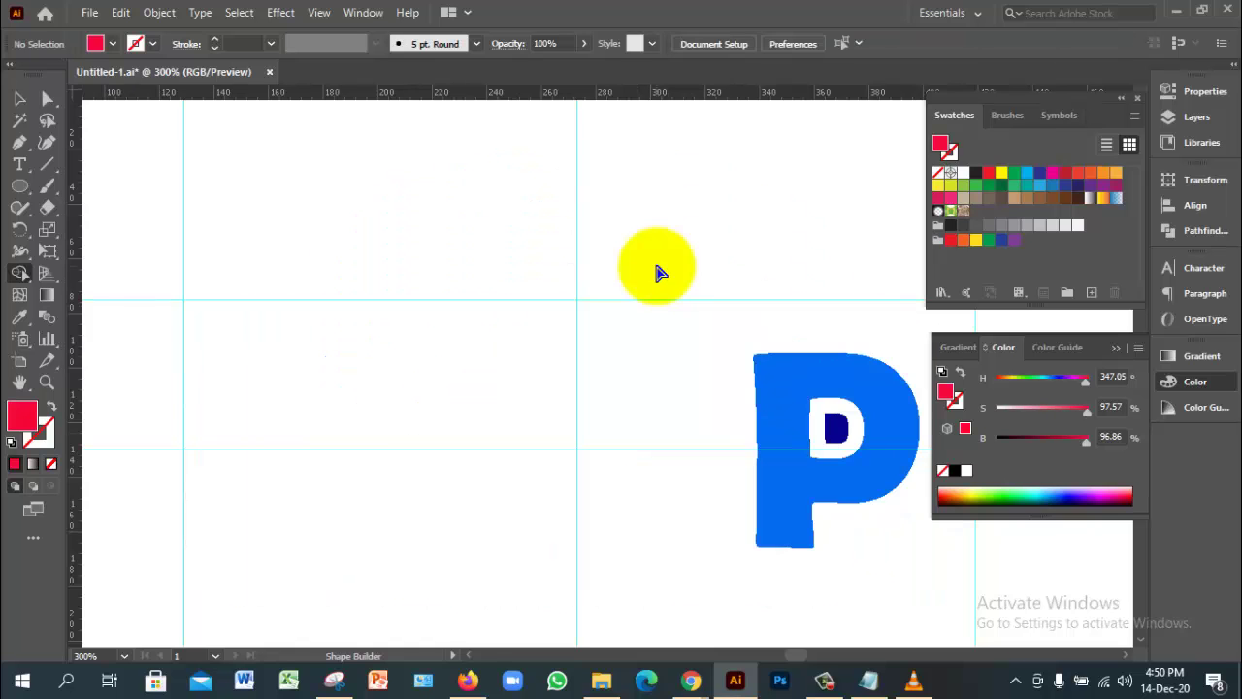
key(ctrl+z)
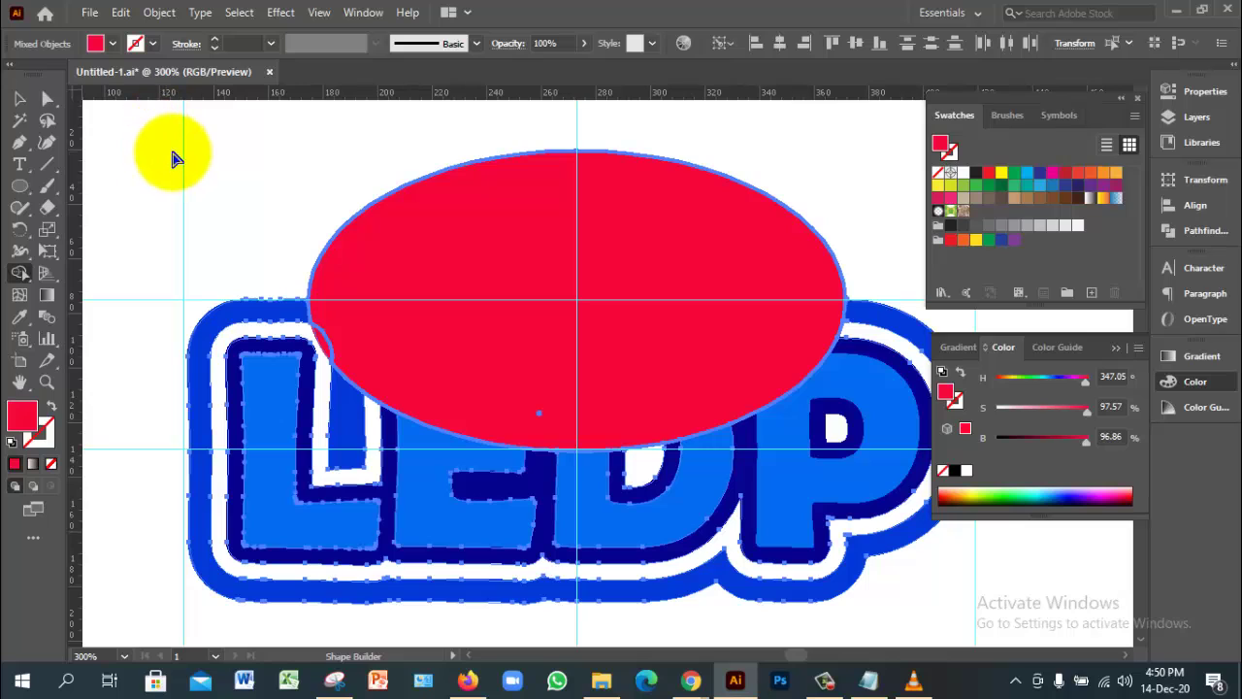
key(ctrl)
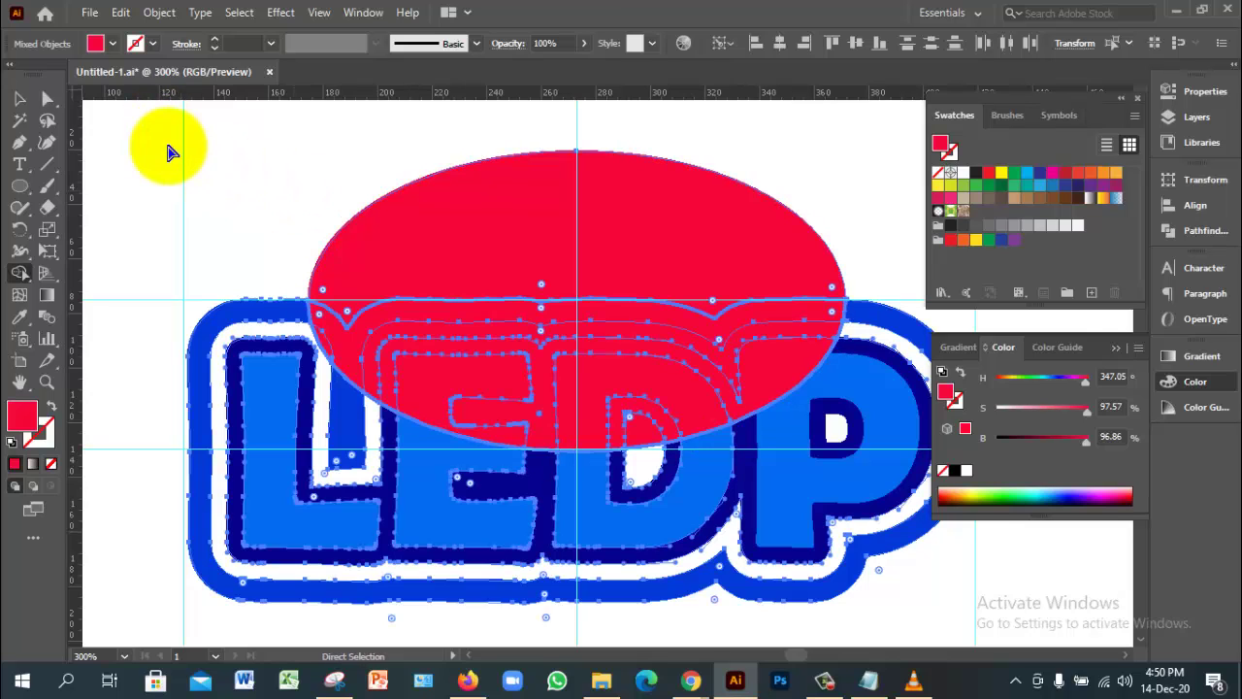
Step: Check the split upper part of the ellipse, undo back to the whole ellipse, and deselect it
click(19, 98)
click(287, 214)
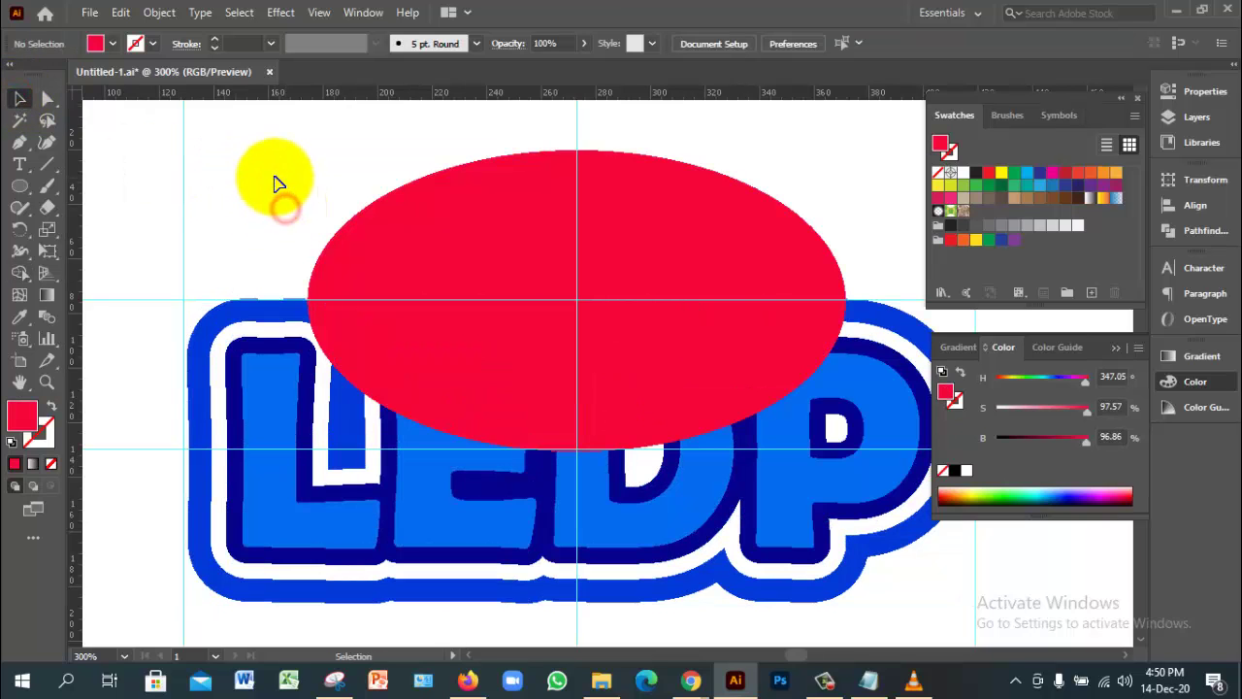
click(388, 255)
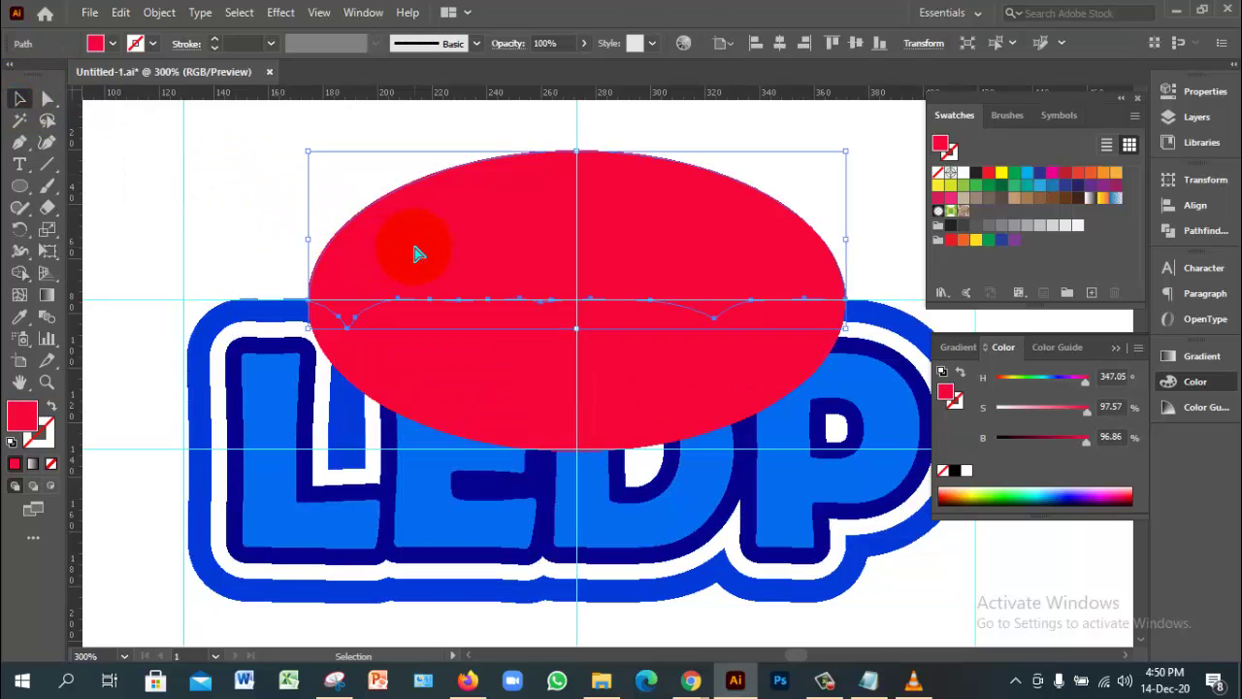
key(ctrl+a)
click(299, 208)
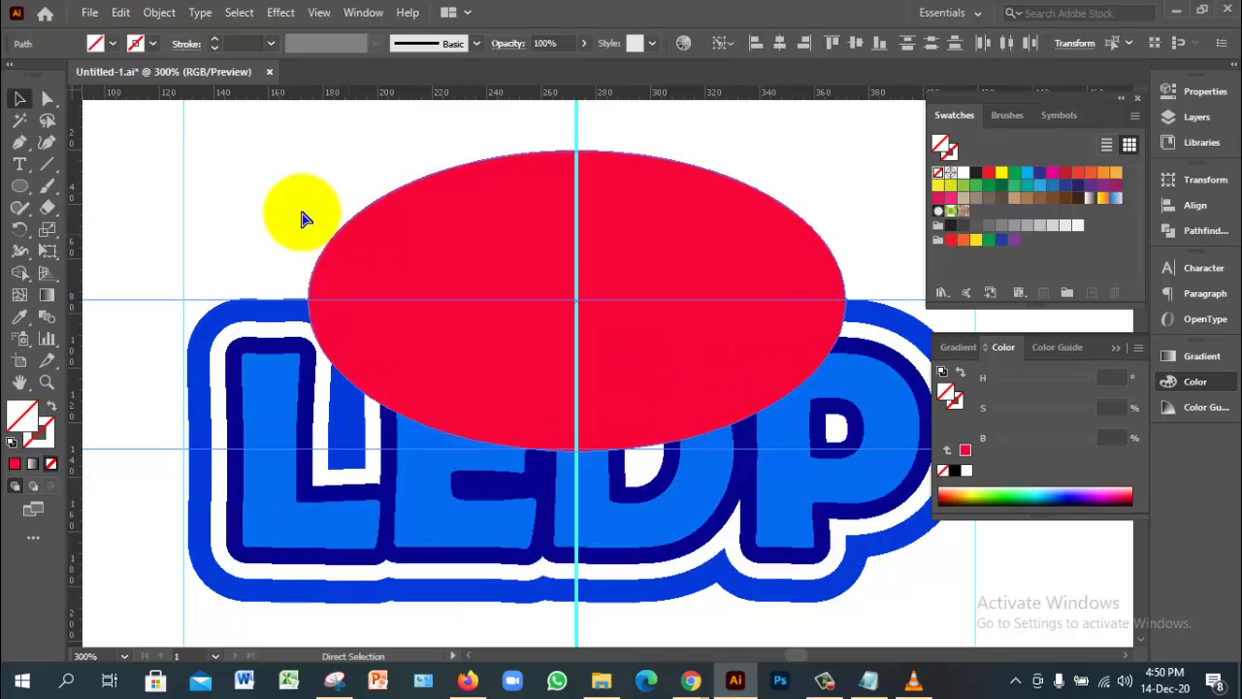
click(430, 285)
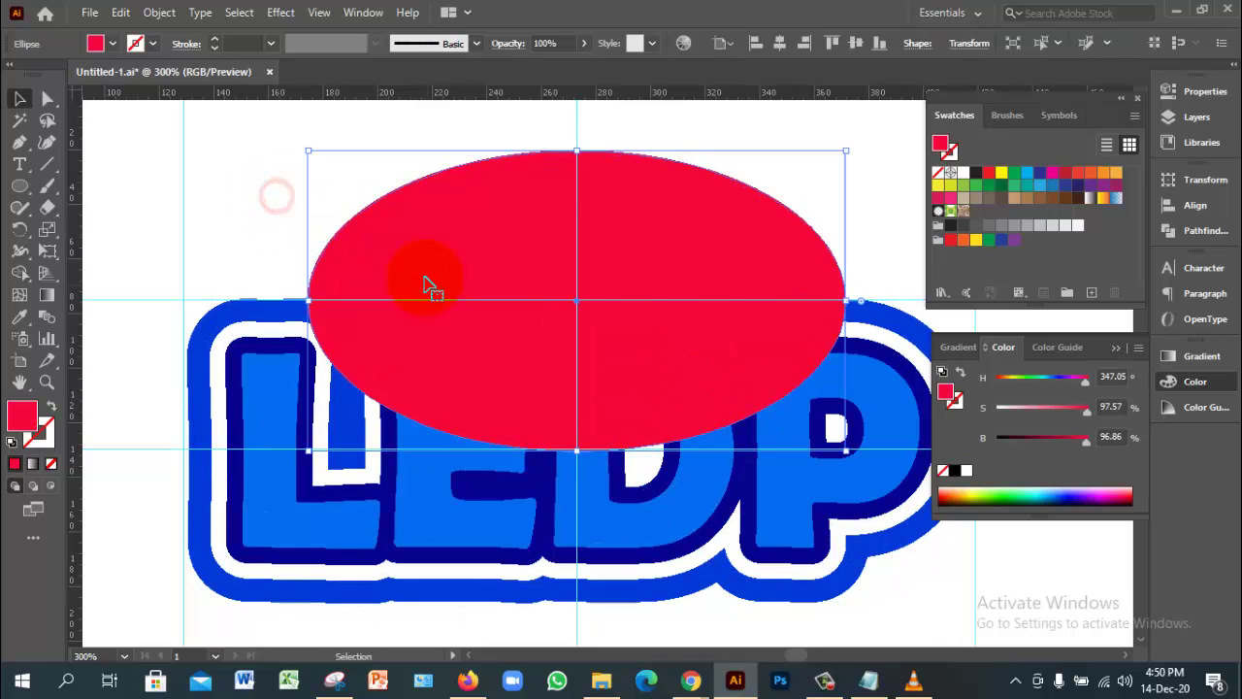
click(292, 397)
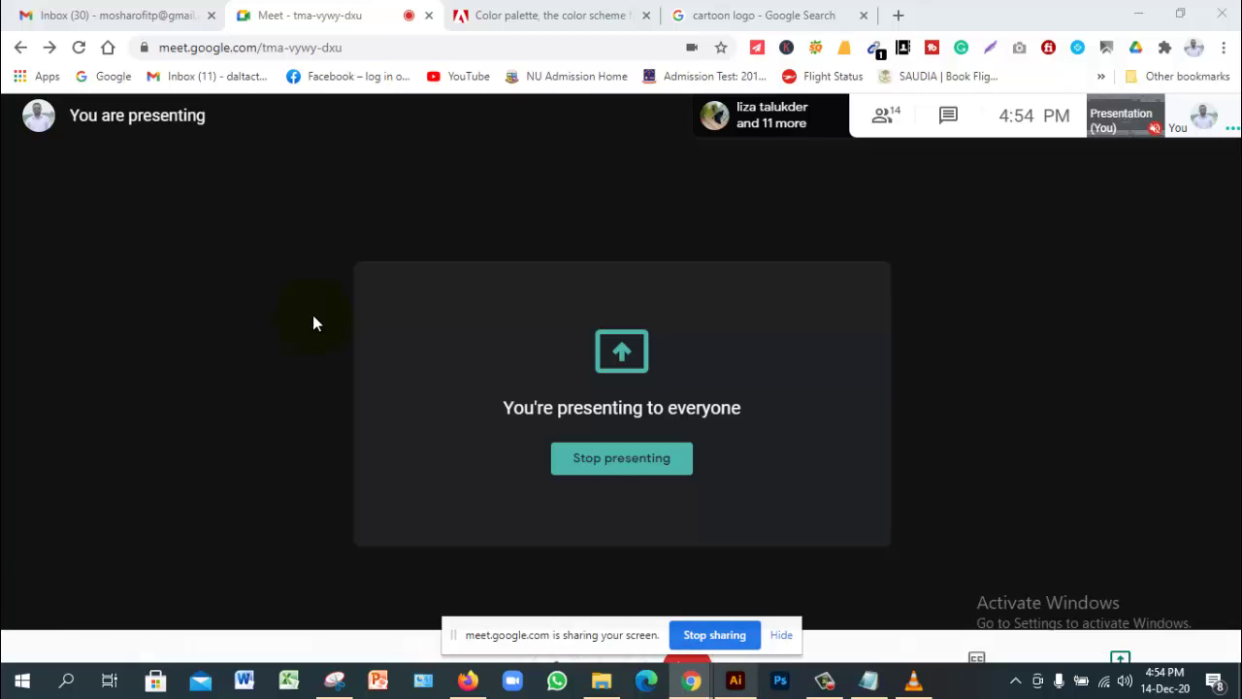
Step: Switch back to Illustrator and ungroup the whole LEDP lettering with its outlines
key(alt+Tab)
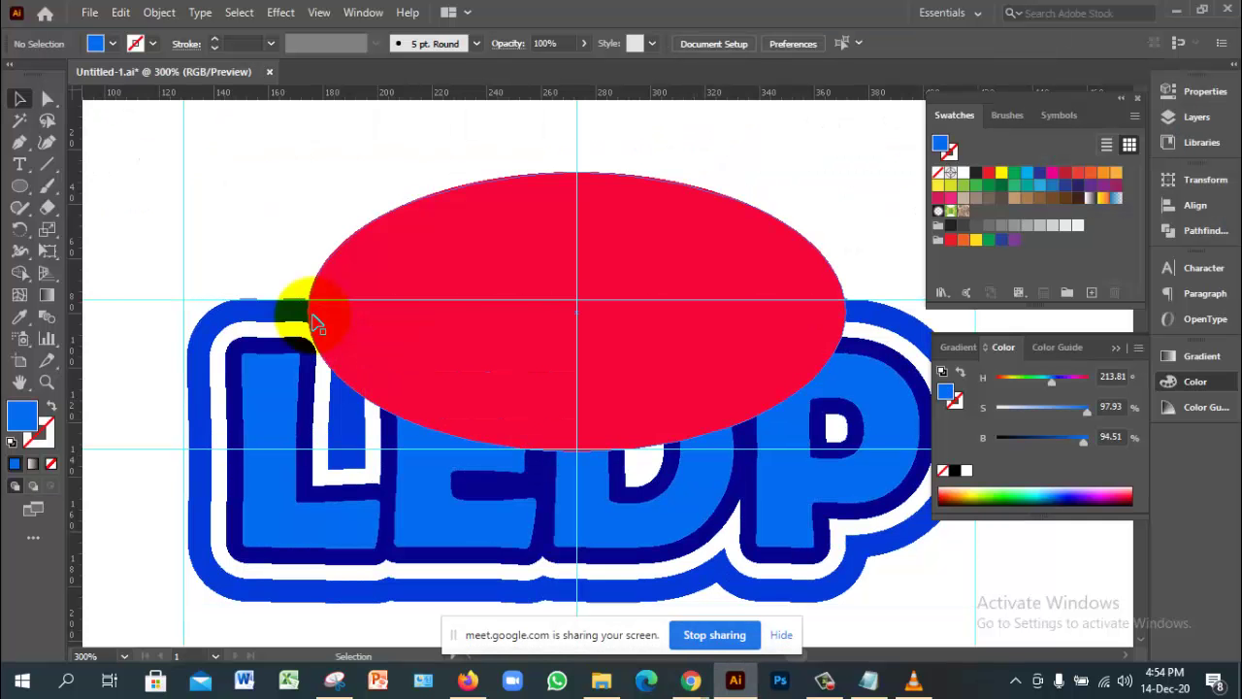
click(320, 328)
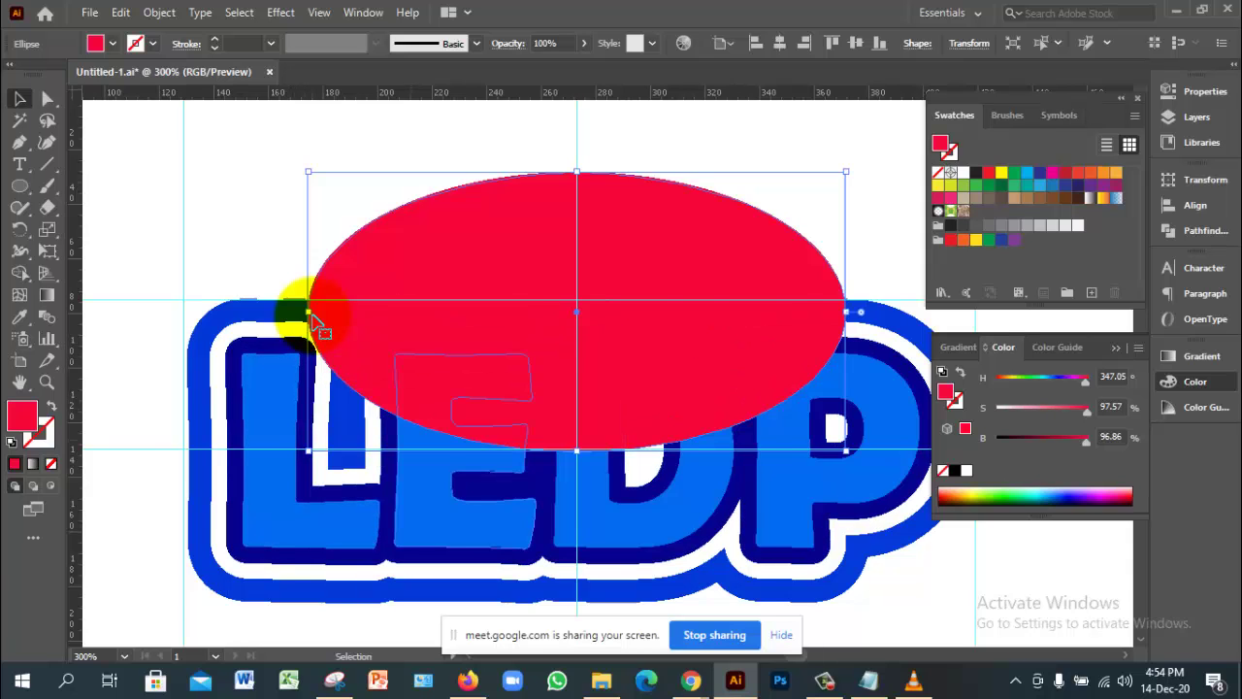
click(314, 322)
right_click(411, 122)
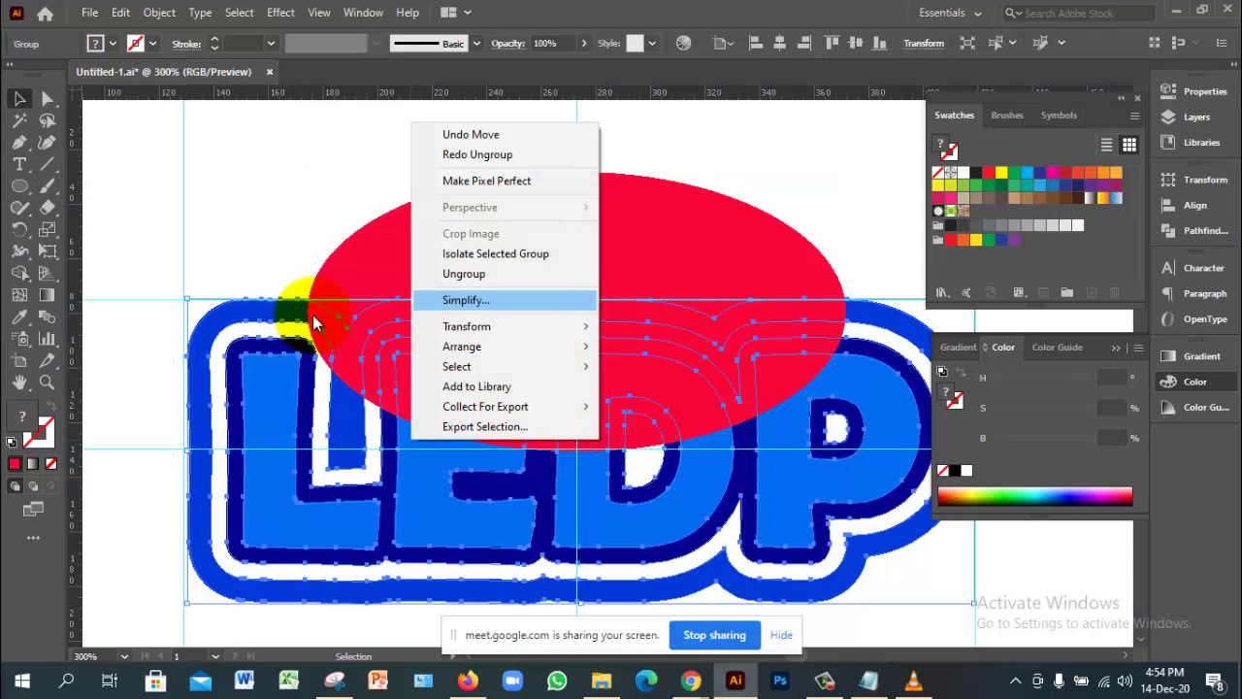
click(466, 274)
Step: Ungroup the inner light-blue letters into separate letter shapes, and deselect them
key(ctrl+shift+a)
click(314, 323)
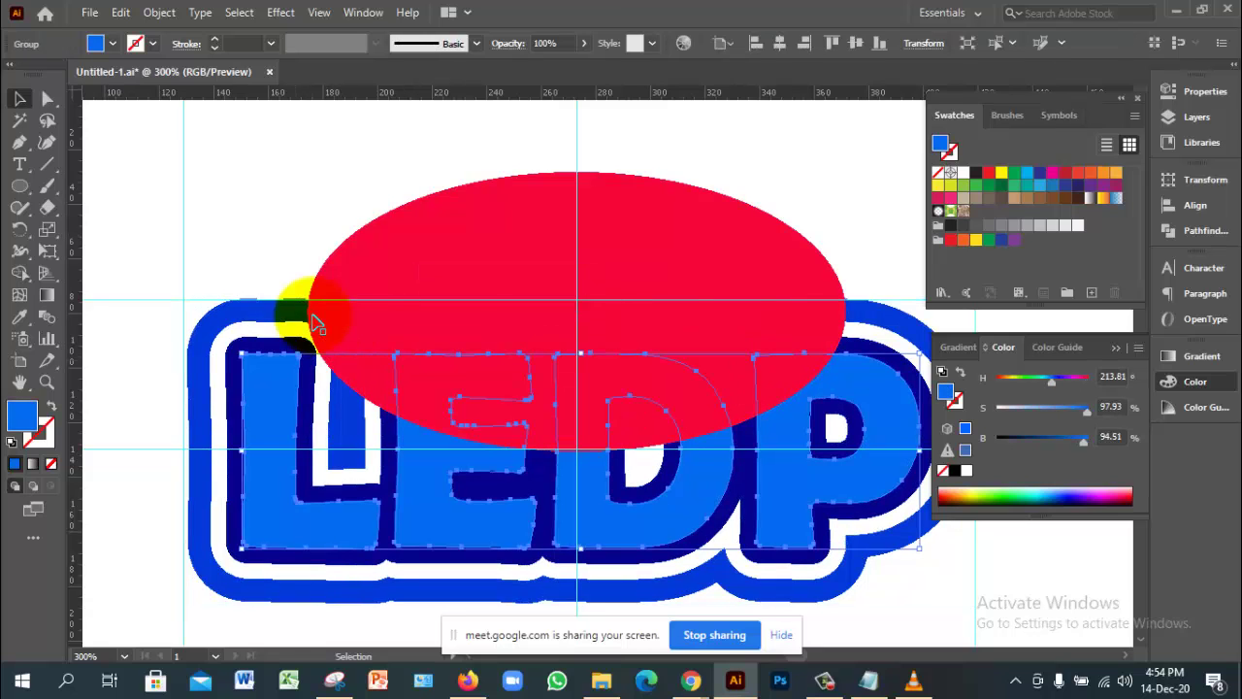
right_click(433, 78)
click(485, 227)
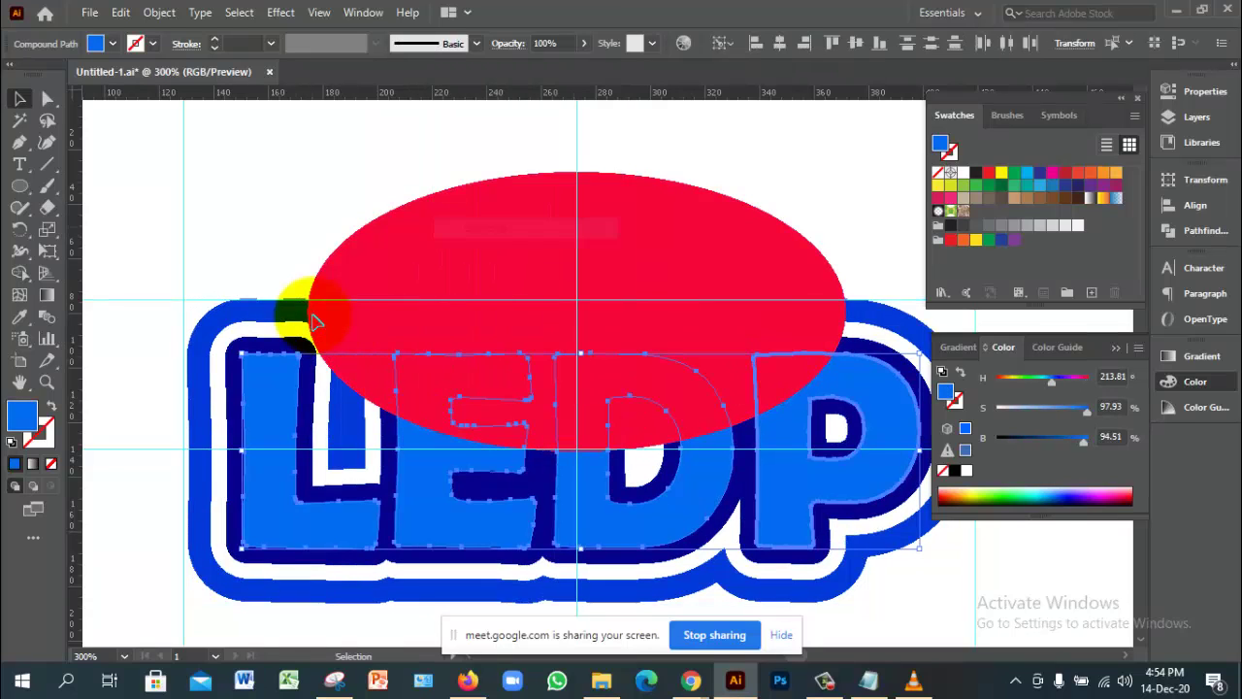
click(485, 135)
Step: Select the light-blue E, D and P letters together with the red ellipse
click(427, 524)
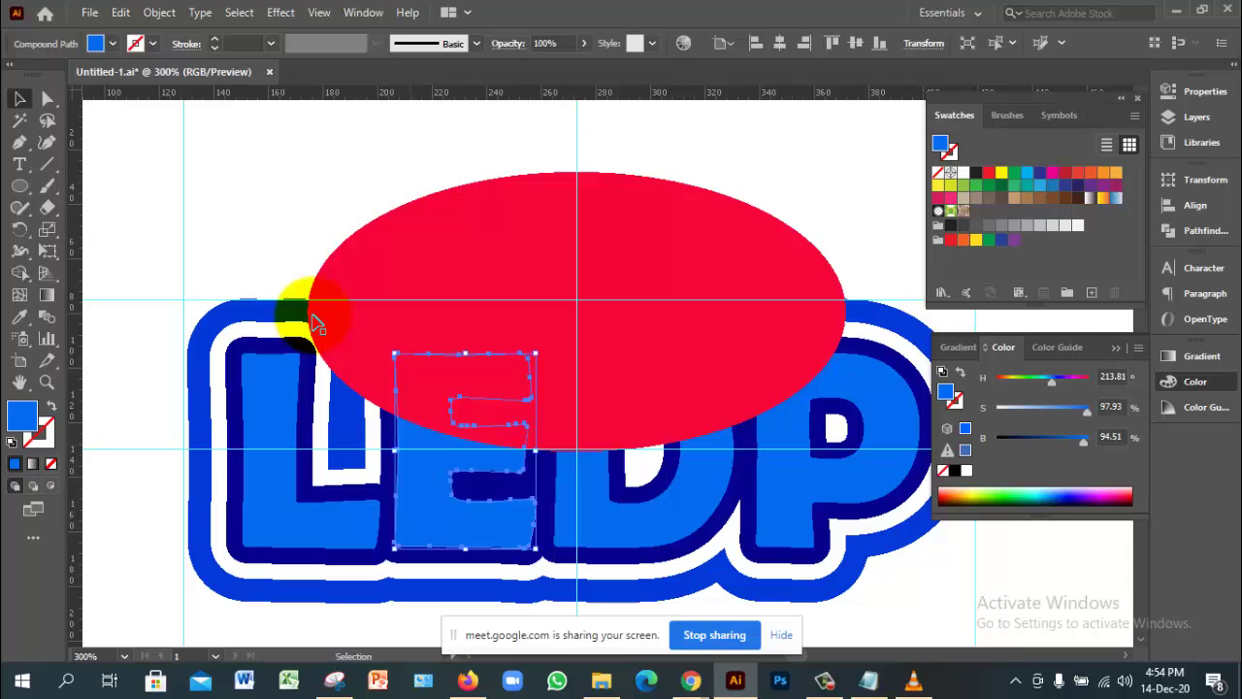
shift+click(582, 485)
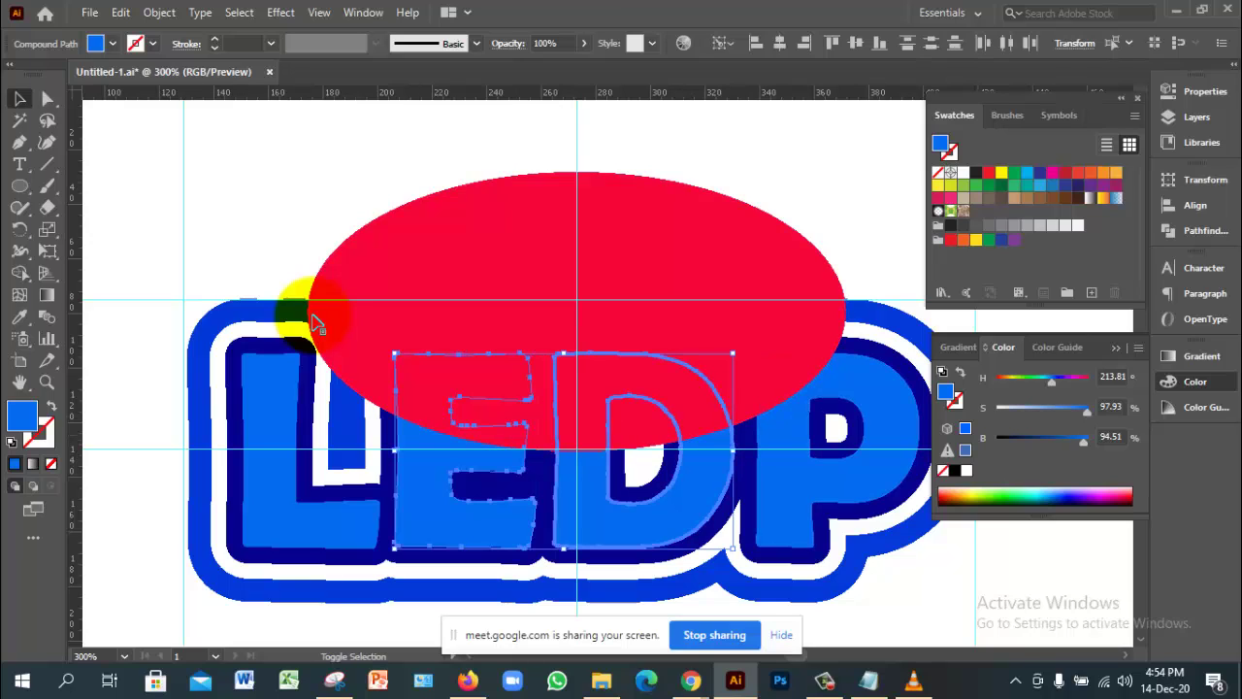
shift+click(825, 485)
shift+click(582, 243)
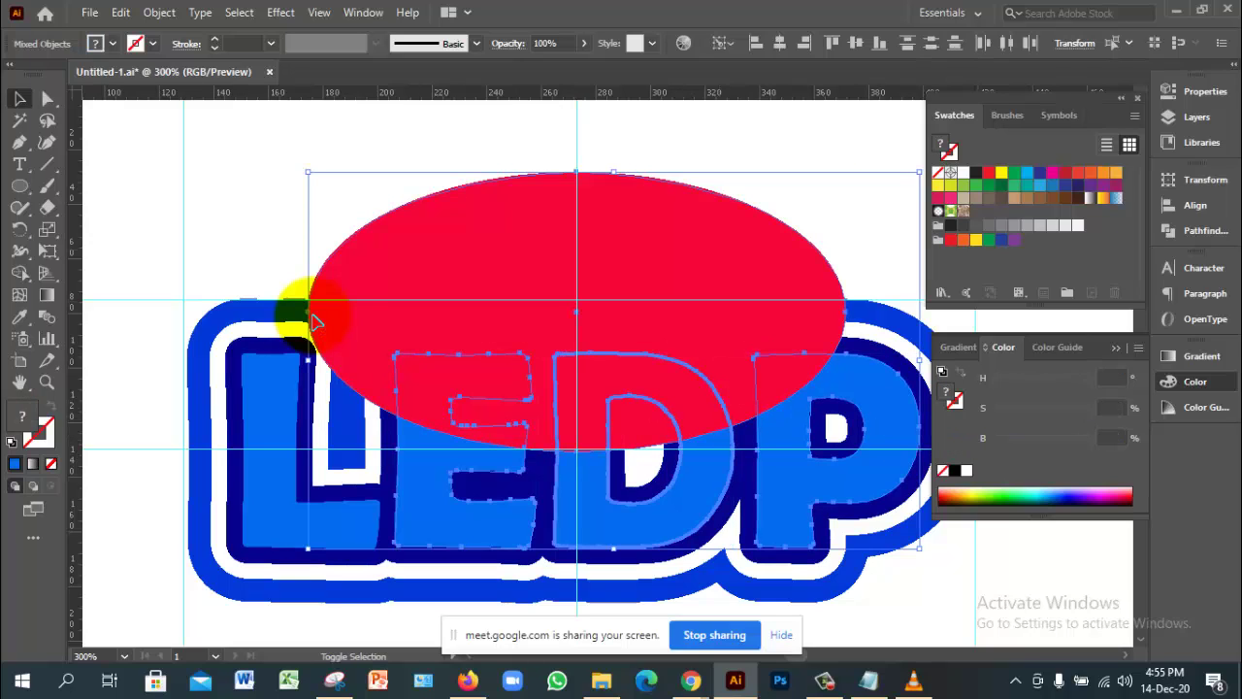
Step: Remove the ellipse area outside the letters with the Shape Builder tool, and undo back to the full ellipse
key(shift+m)
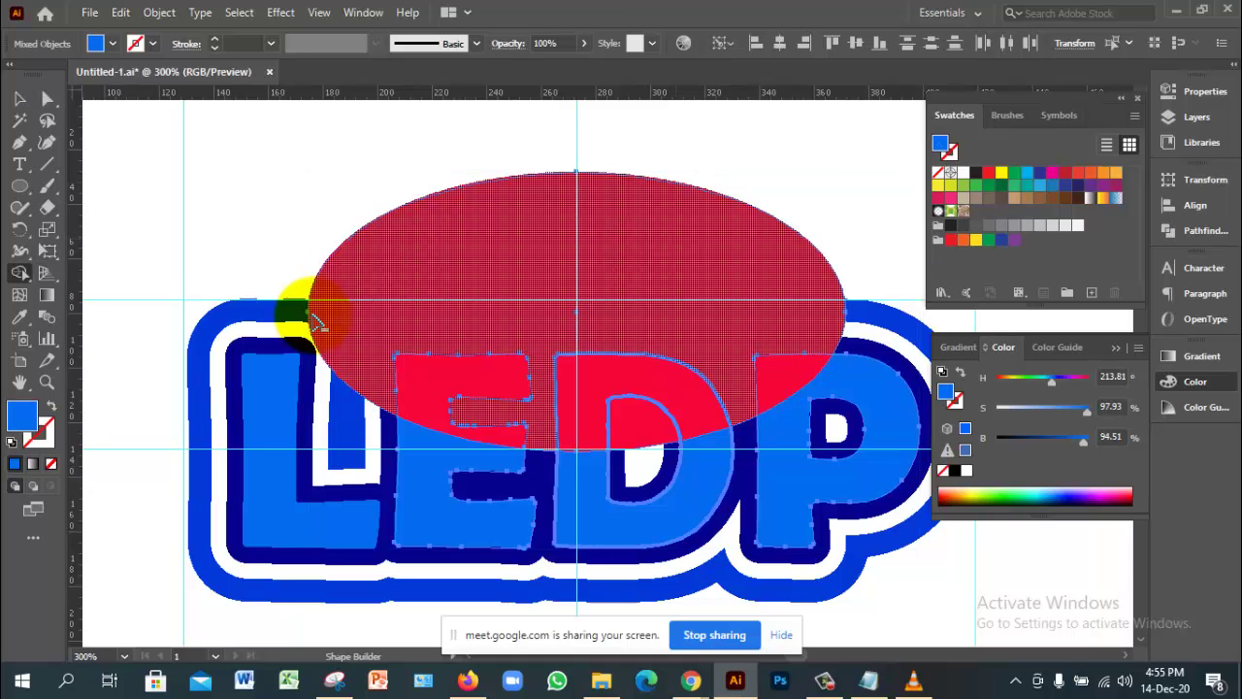
alt+click(313, 323)
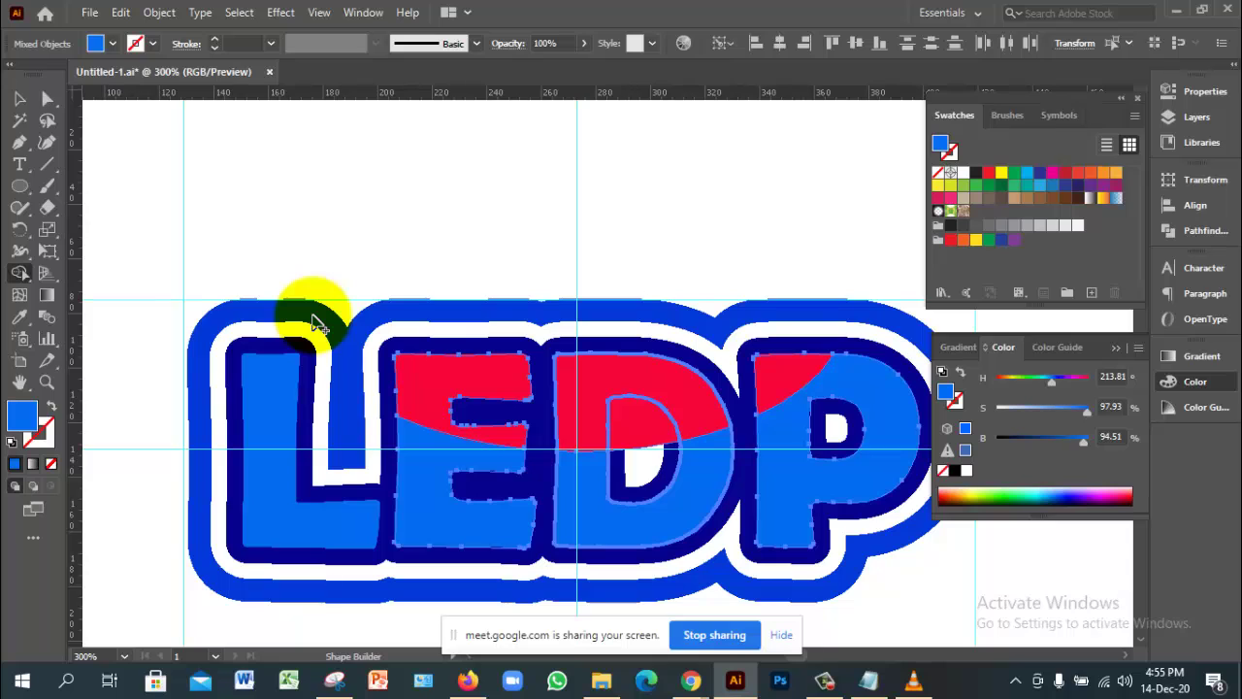
key(v)
key(ctrl+shift+a)
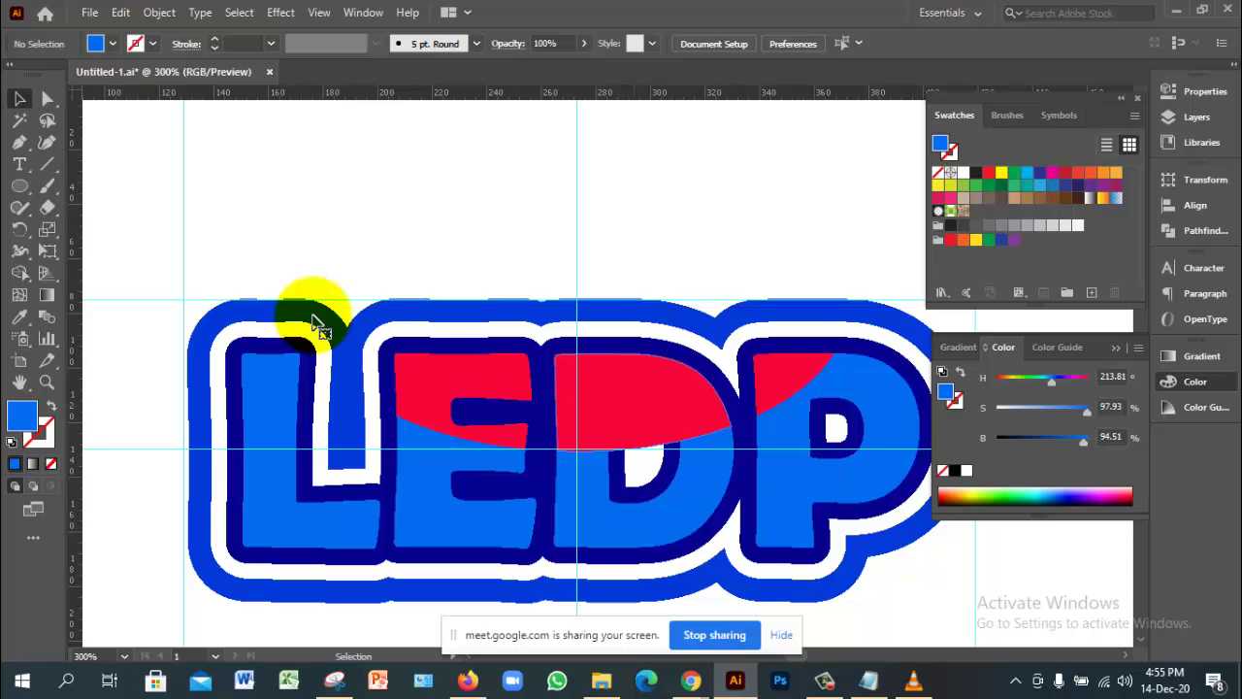
key(ctrl+z)
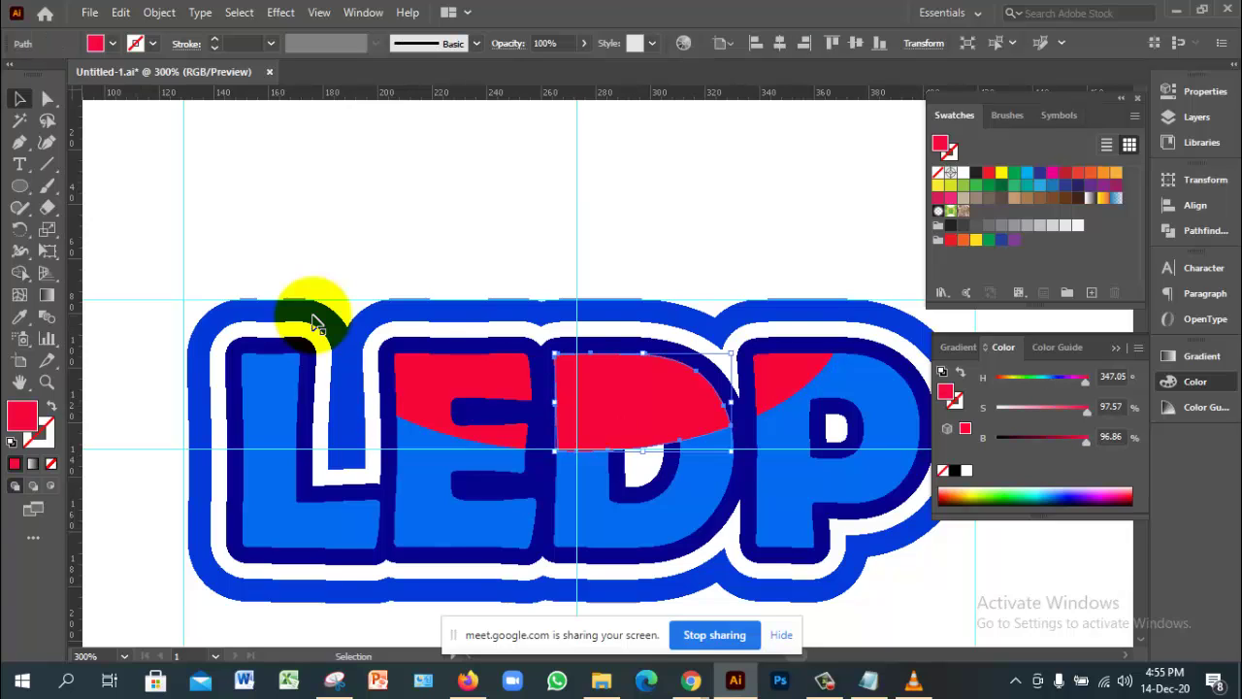
key(ctrl+z)
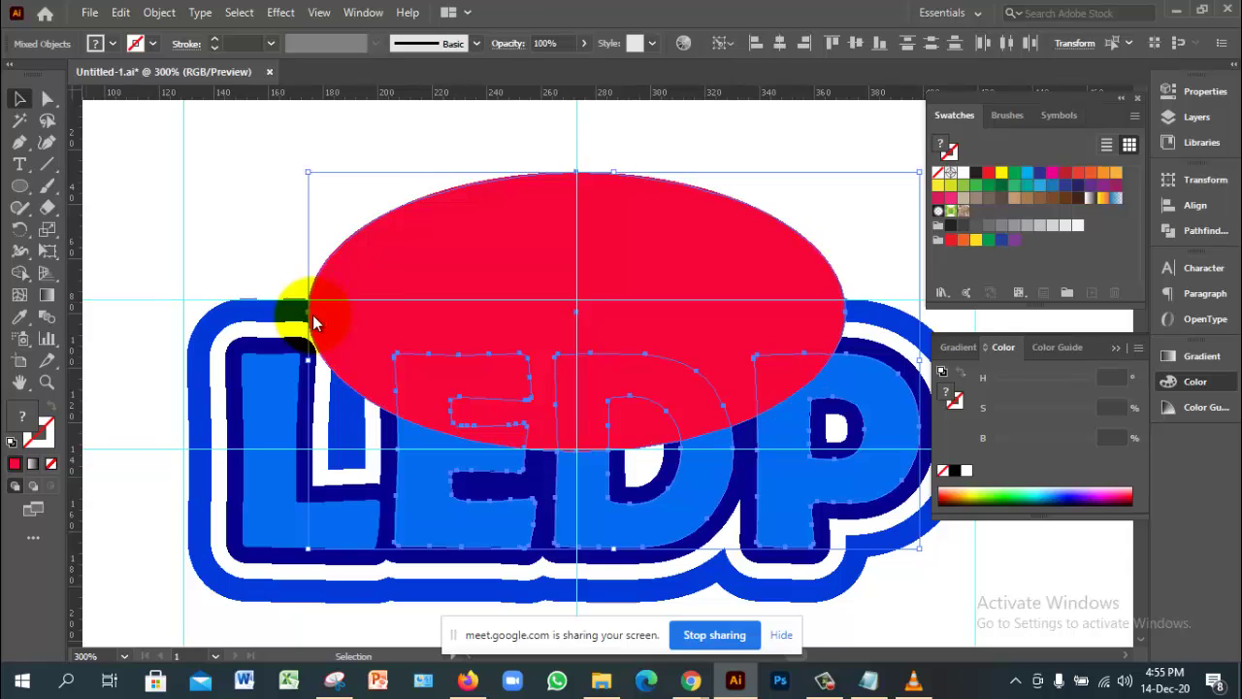
Step: Remove the ellipse areas outside the E, D and P and inside the D's counter with the Shape Builder tool, and deselect
key(shift+m)
alt+click(316, 323)
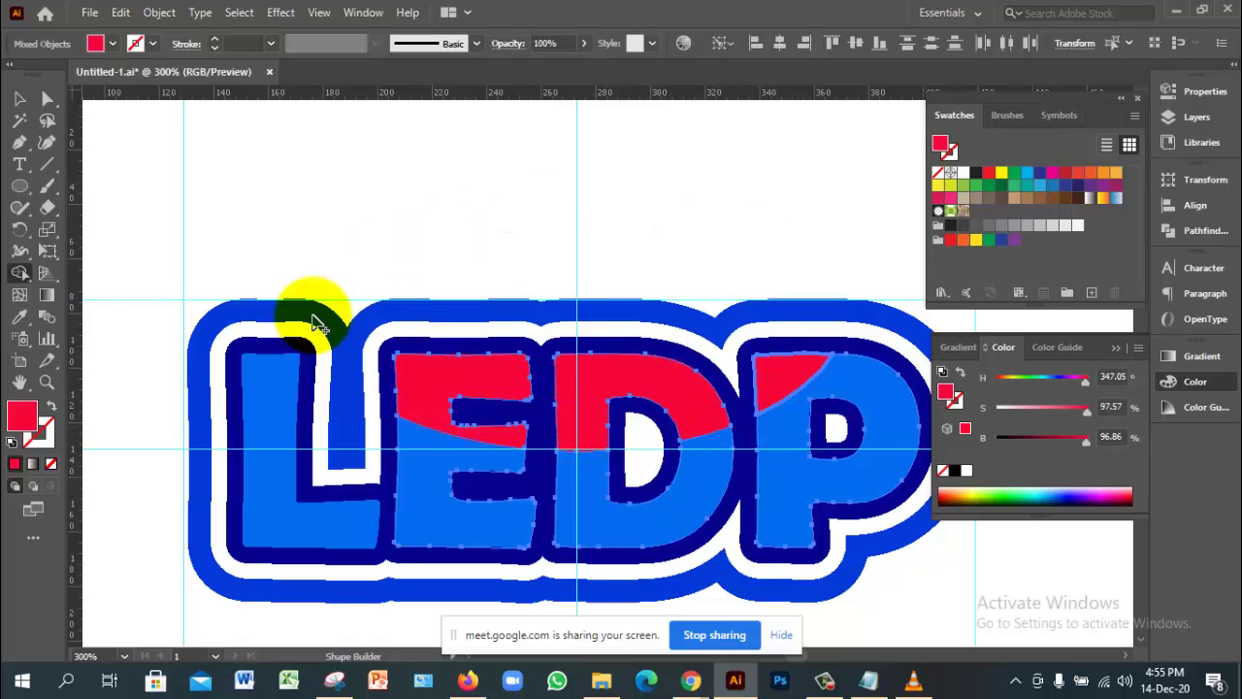
key(v)
key(ctrl+shift+a)
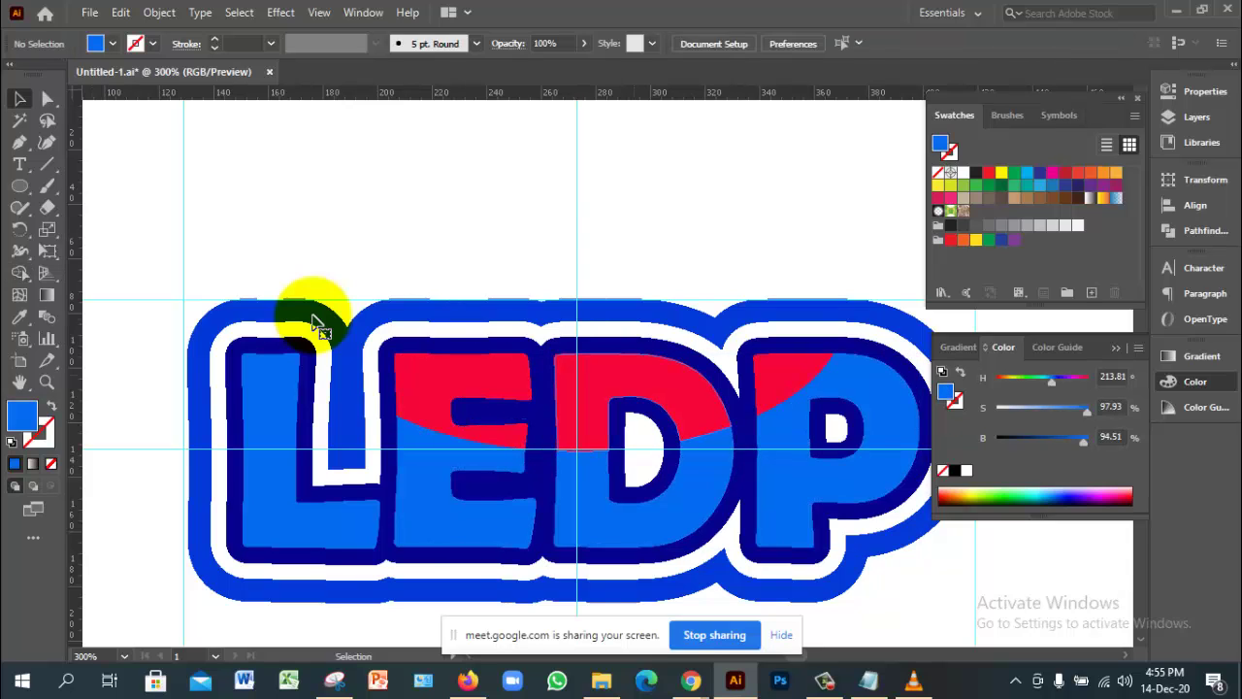
Step: Delete the red piece over the D, and undo the deletion
key(ctrl+z)
key(ctrl+z)
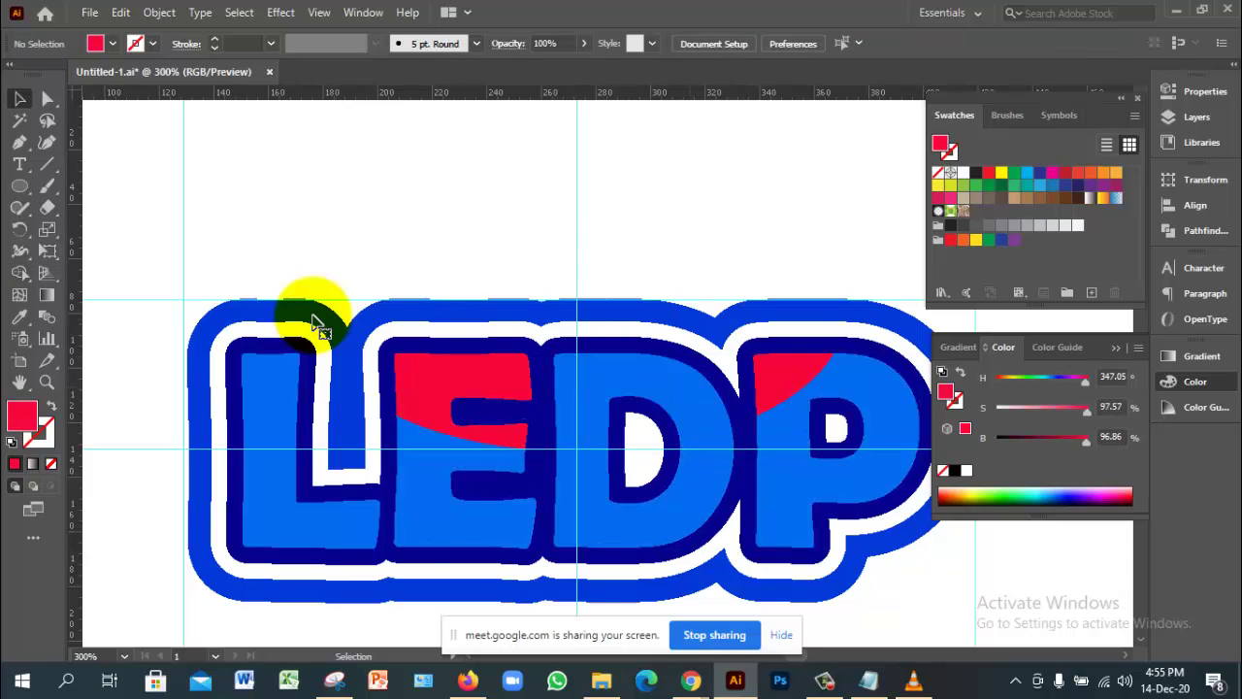
key(ctrl+shift+z)
key(ctrl+z)
key(ctrl+z)
key(ctrl+z)
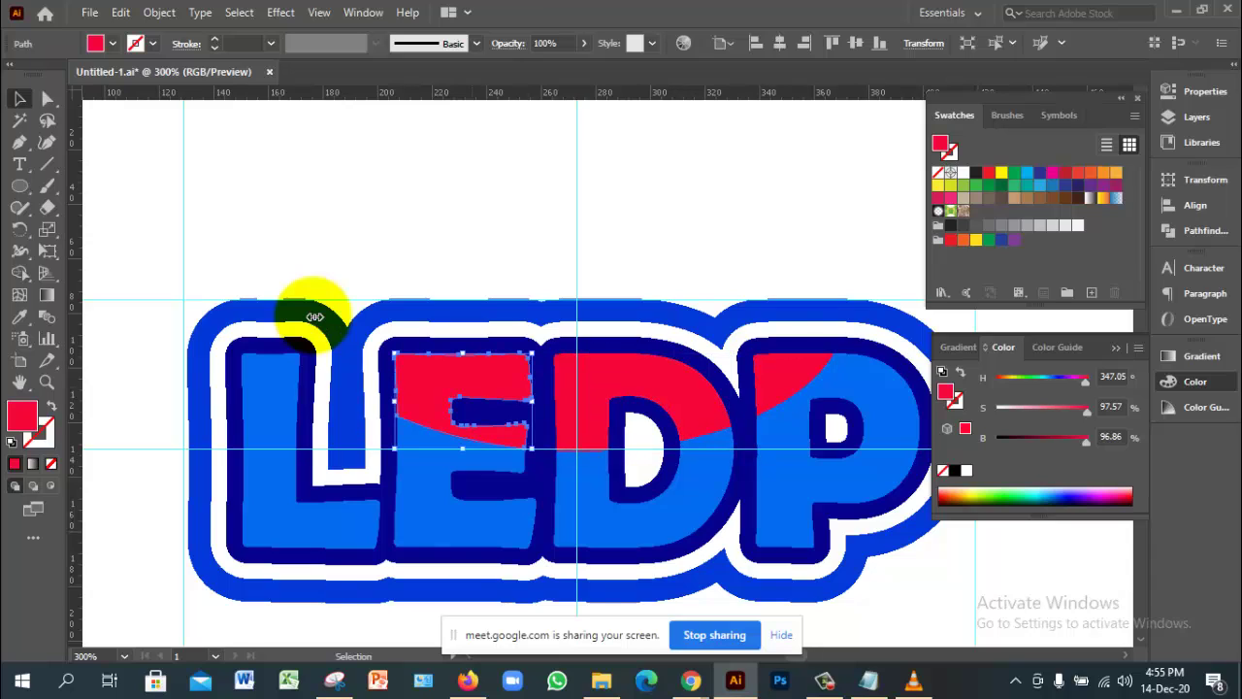
Step: Select the red pieces over the E, D and P, and delete all three
key(ctrl+shift+z)
key(ctrl+shift+z)
key(ctrl+shift+z)
key(ctrl+shift+z)
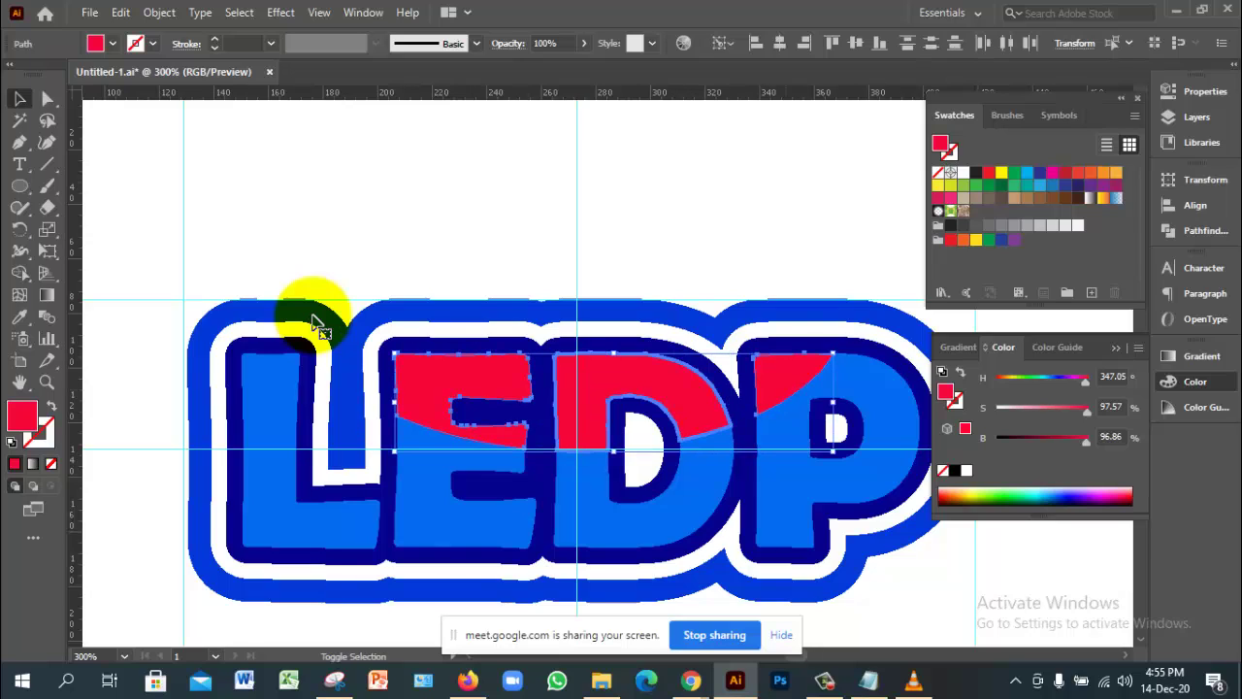
key(Delete)
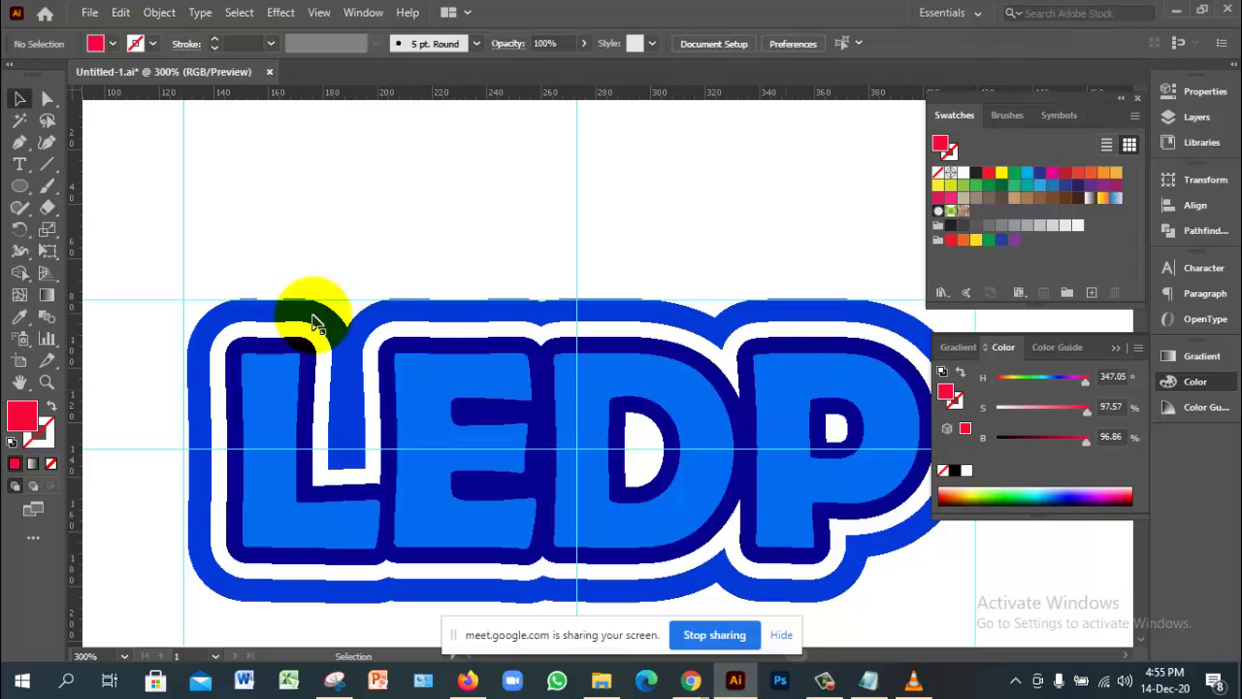
Step: Undo the deletion of the red pieces over the E, D and P, and deselect everything
key(ctrl+z)
key(ctrl+shift+a)
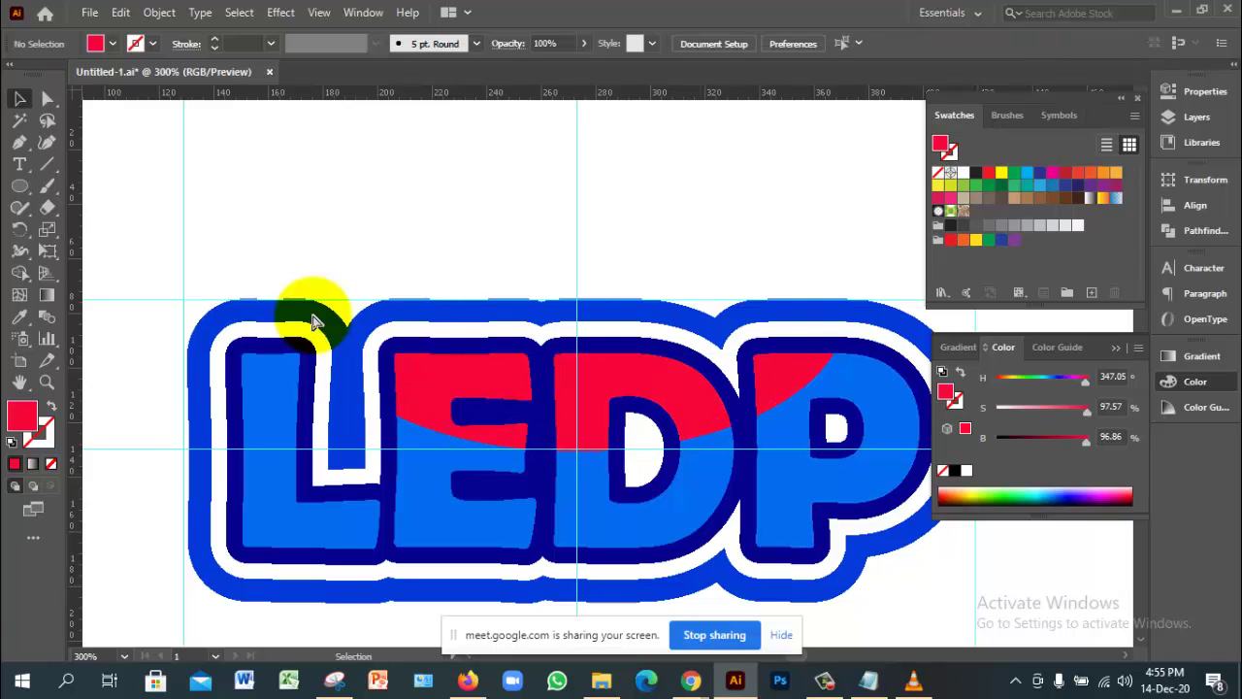
key(ctrl+minus)
key(ctrl+minus)
click(313, 316)
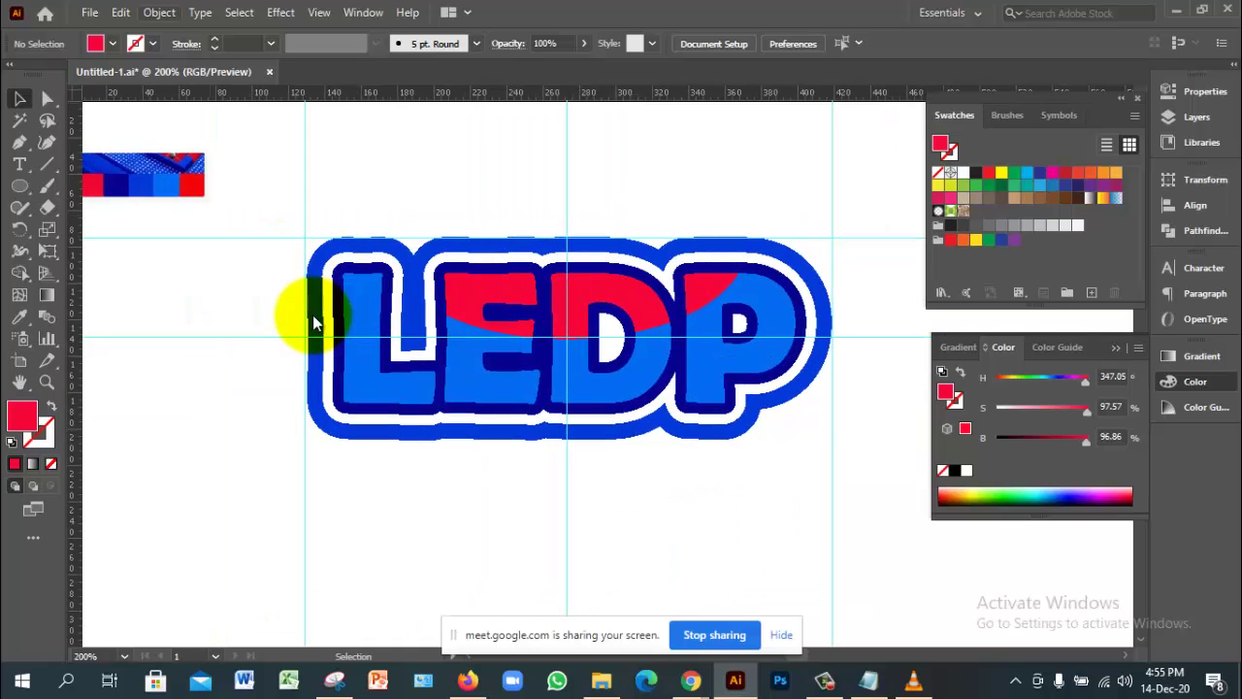
Step: Remove the vertical and horizontal guides around the LEDP lettering, and deselect everything
key(alt+o)
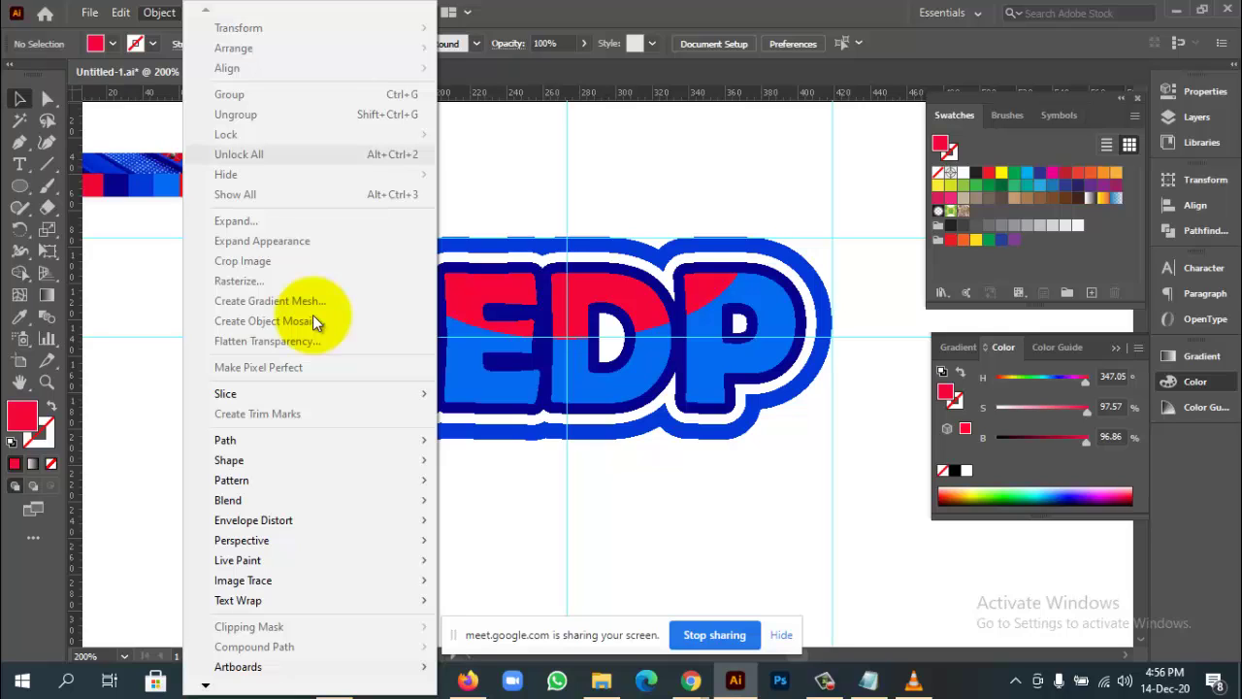
key(Escape)
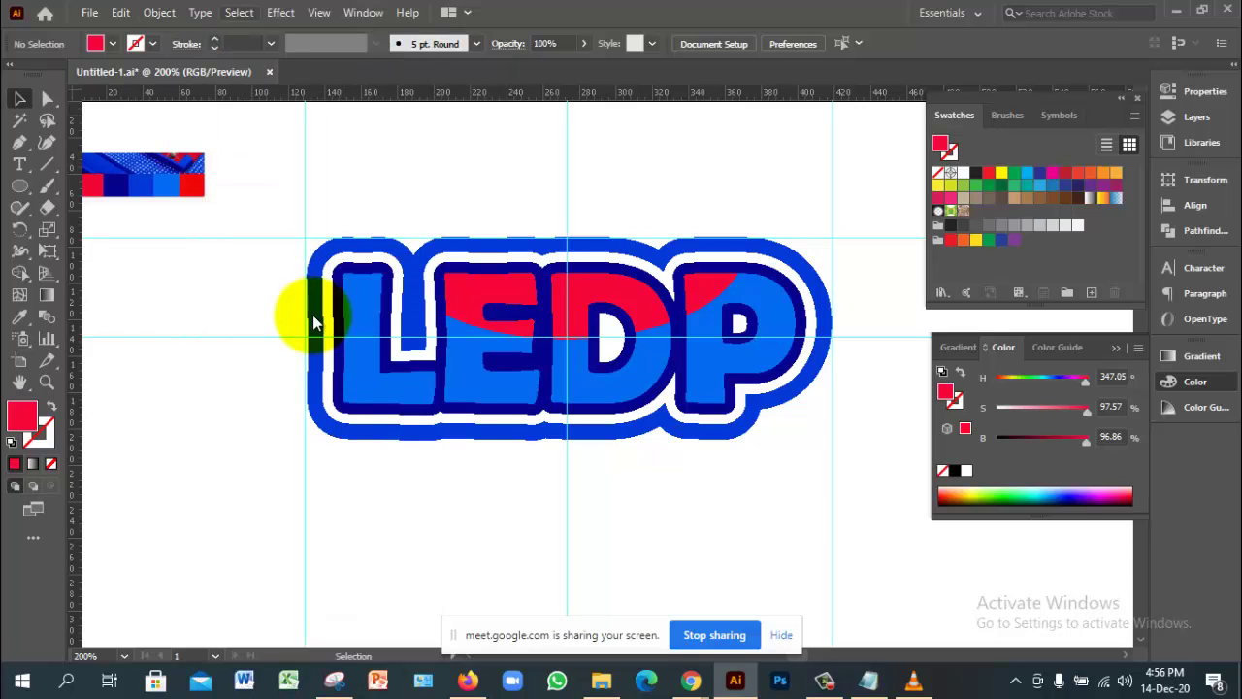
key(alt+o)
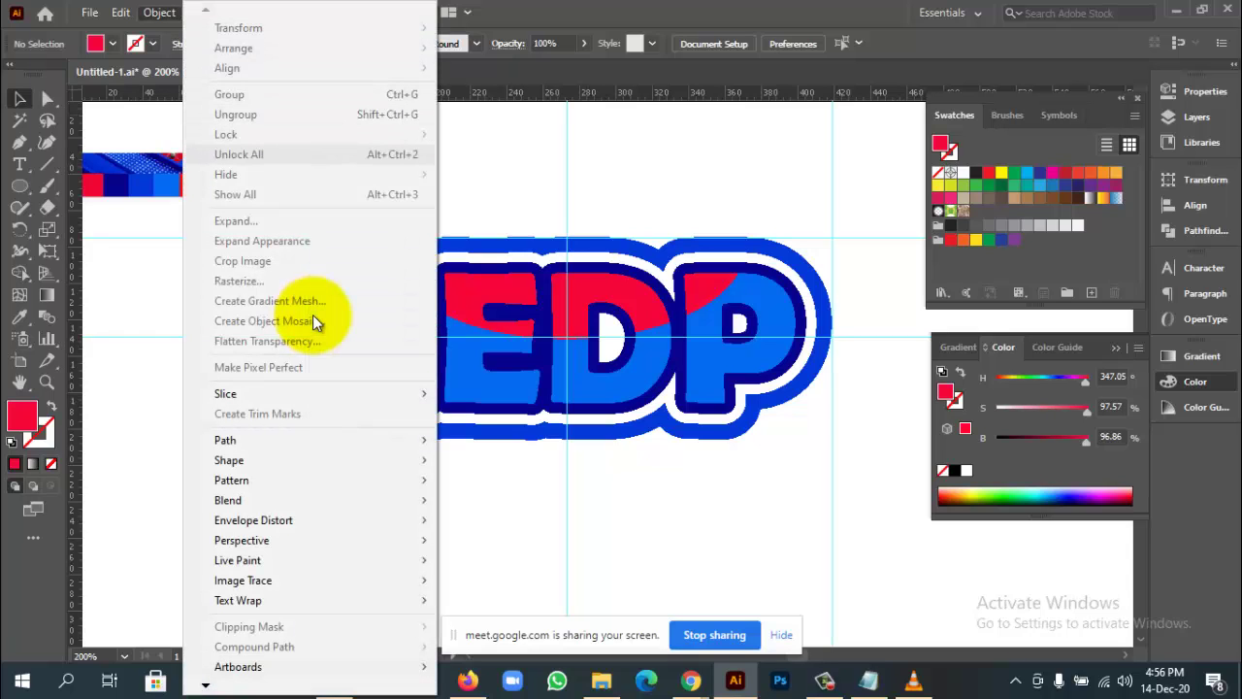
key(Escape)
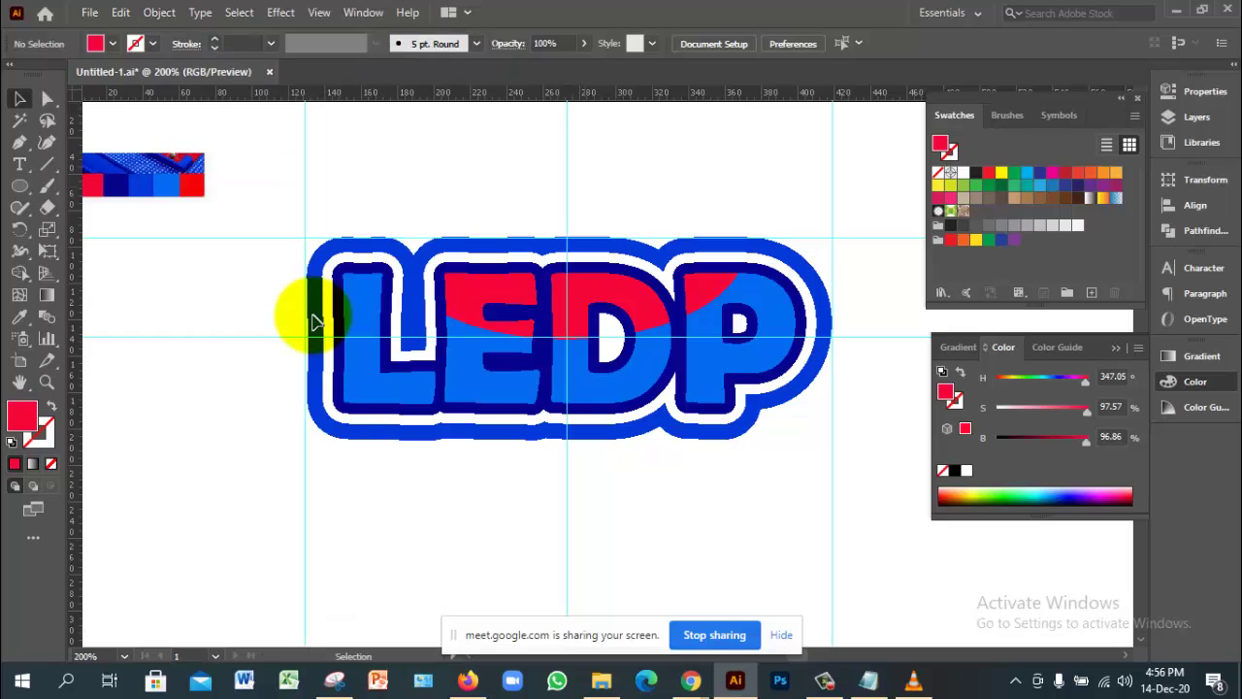
click(312, 320)
drag(252, 450, 844, 561)
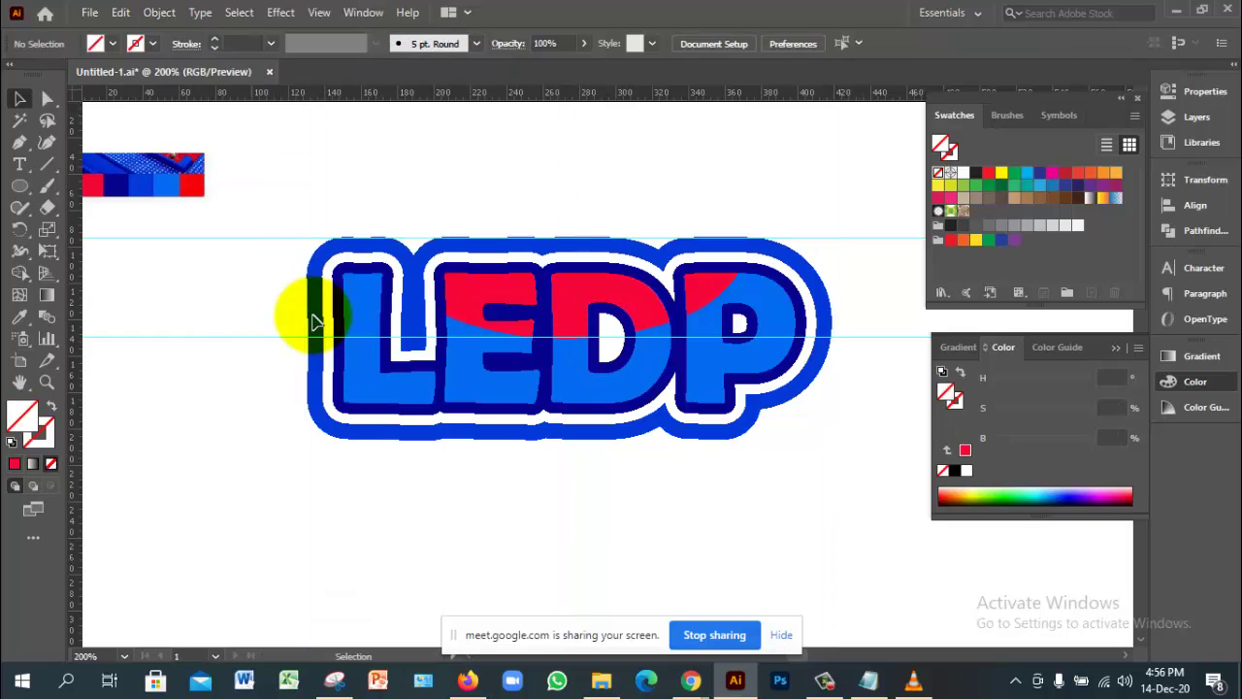
click(313, 321)
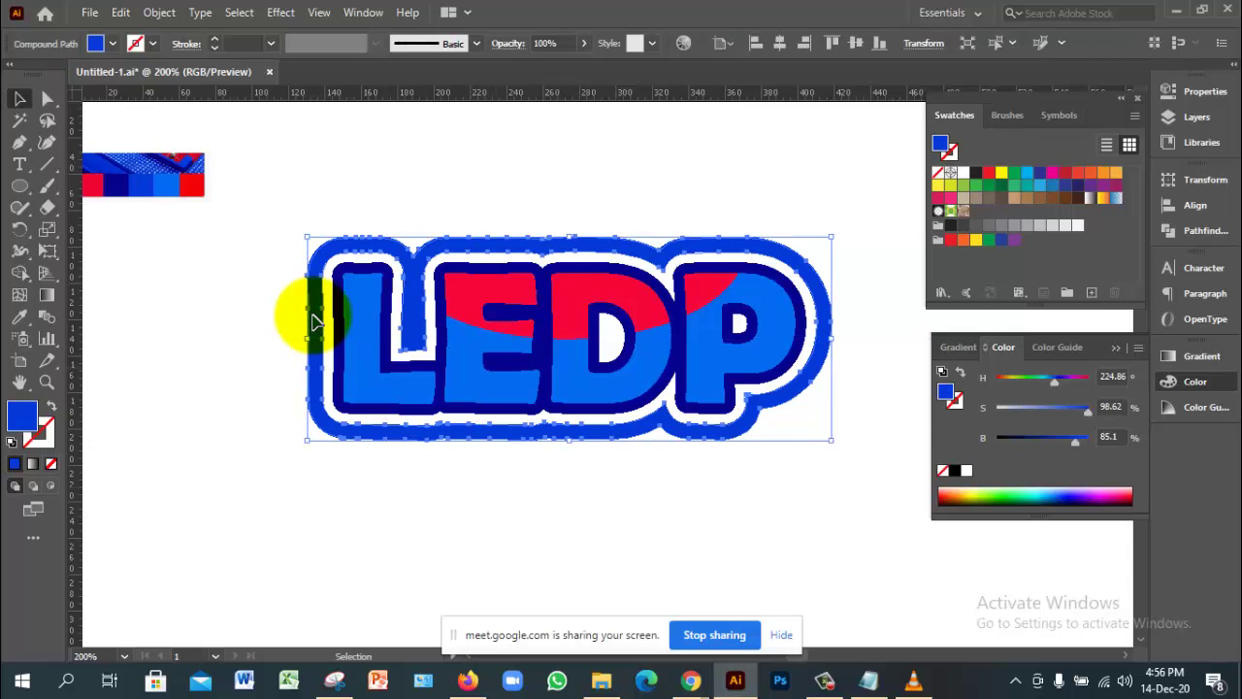
key(ctrl+shift+a)
Step: Select the three red pieces over the E, D and P, group them, and deselect
key(z)
click(313, 315)
key(v)
click(313, 320)
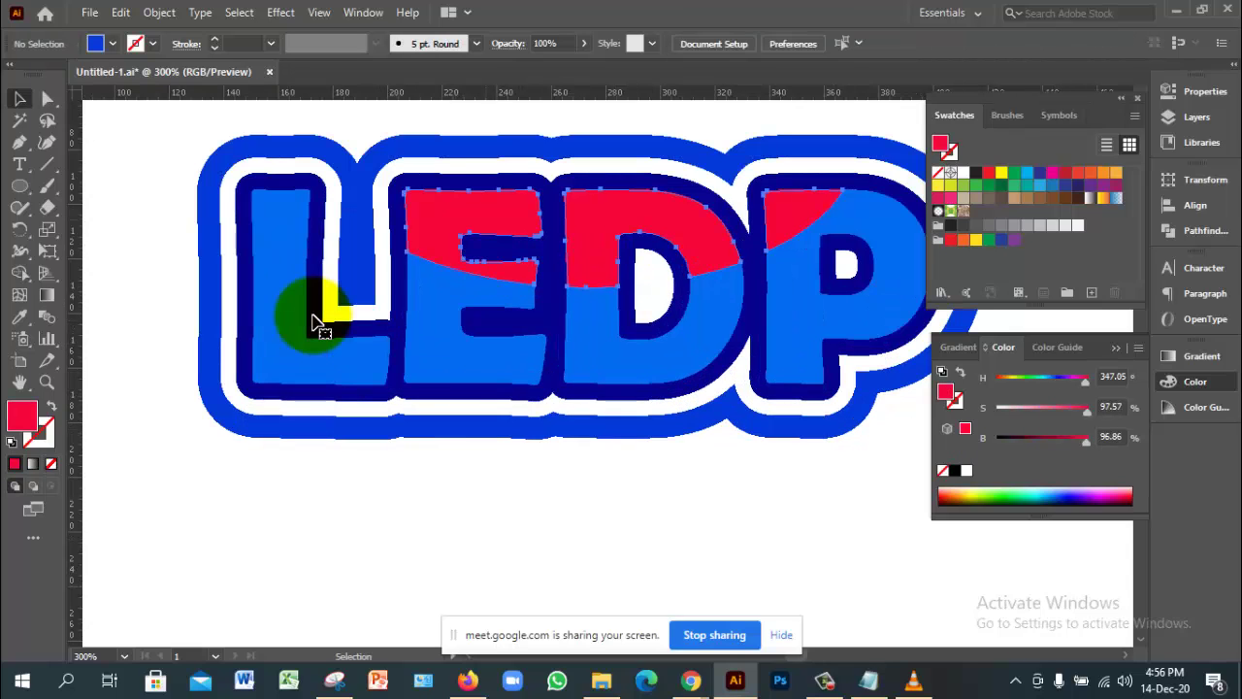
key(ctrl+minus)
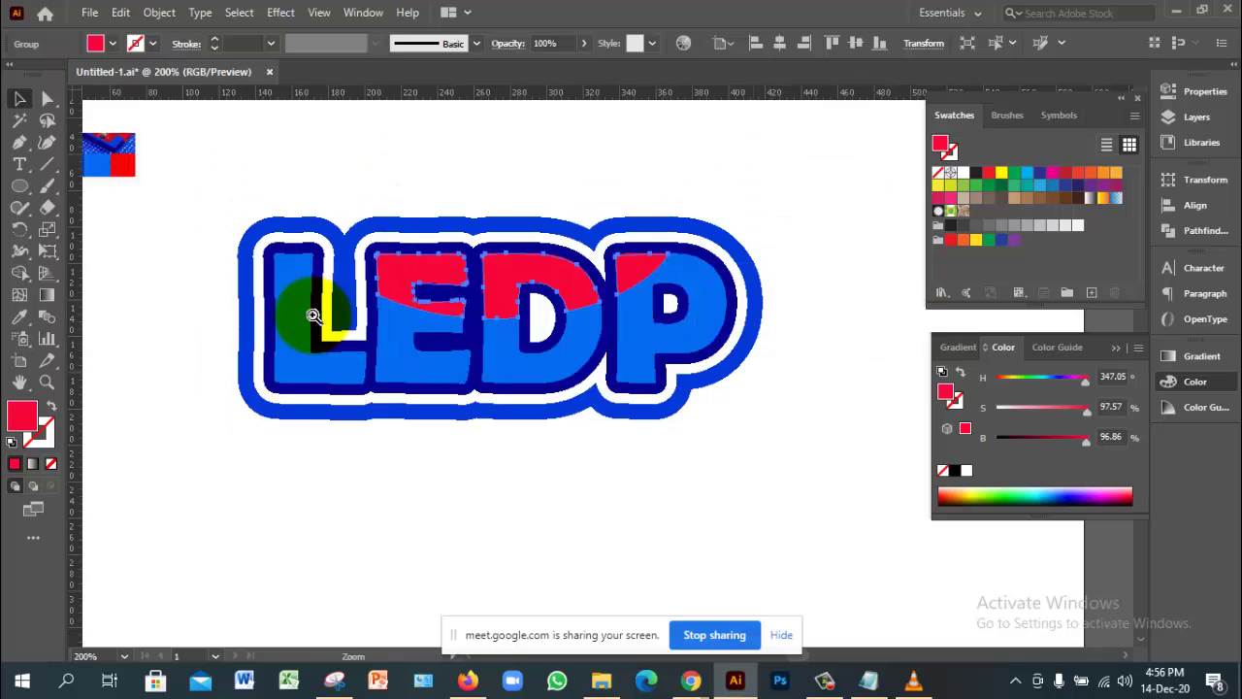
scroll(313, 318, up, 5)
key(v)
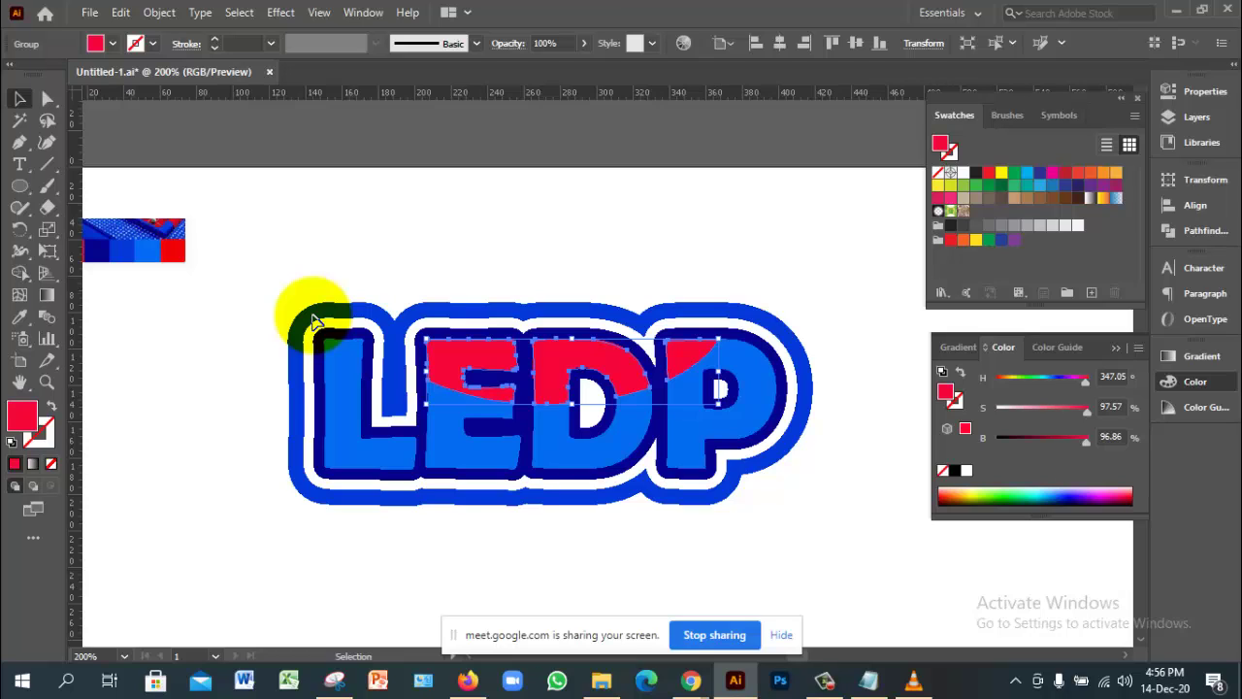
key(ctrl+shift+a)
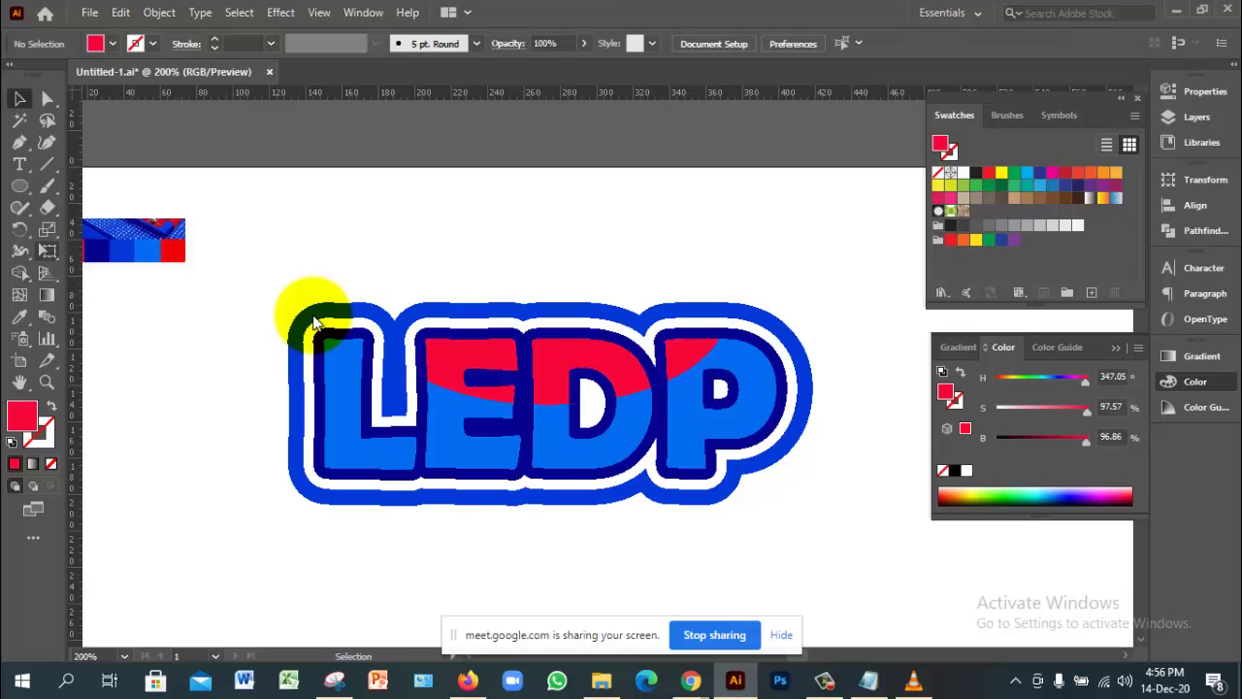
Step: Draw a small rectangle above the L and fill it with the Fading Sky gradient
click(19, 185)
key(m)
drag(242, 192, 296, 257)
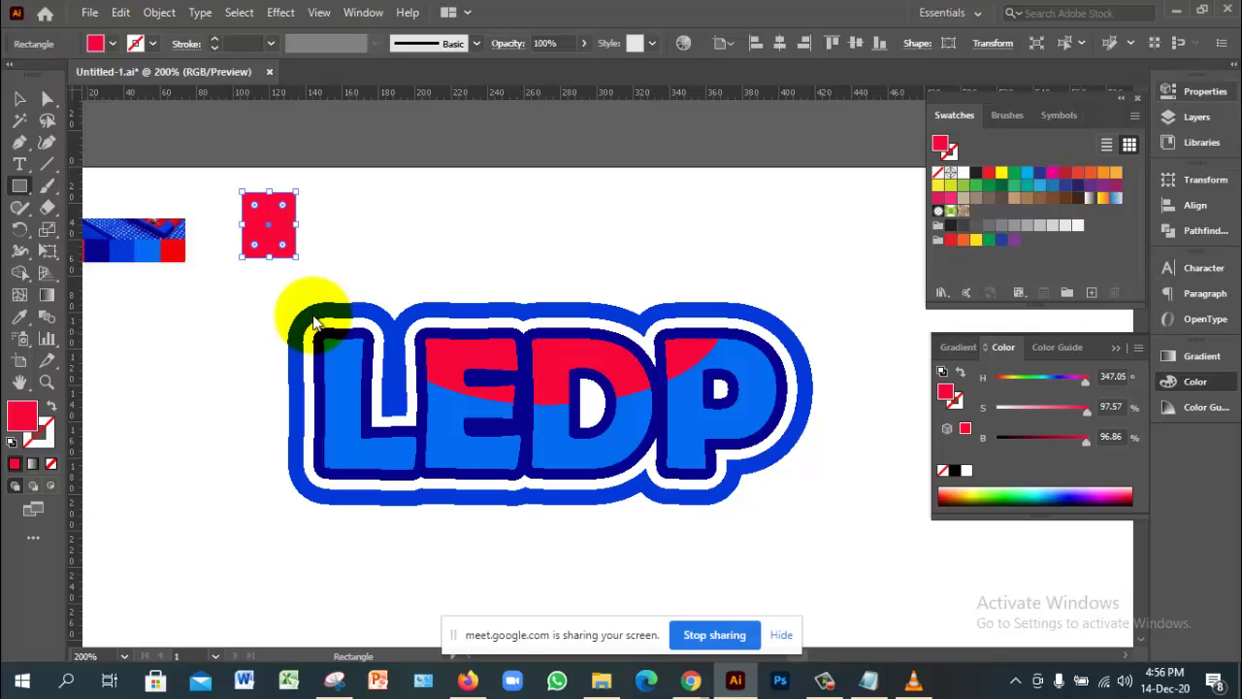
key(ctrl+F9)
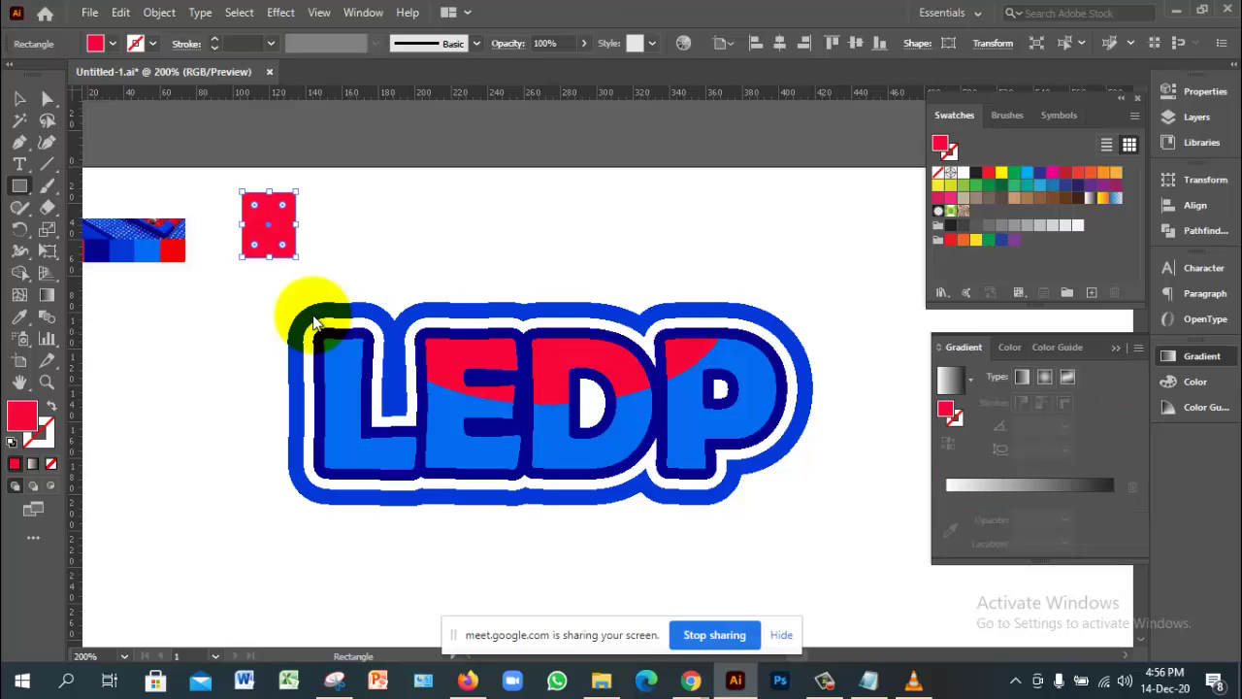
click(970, 380)
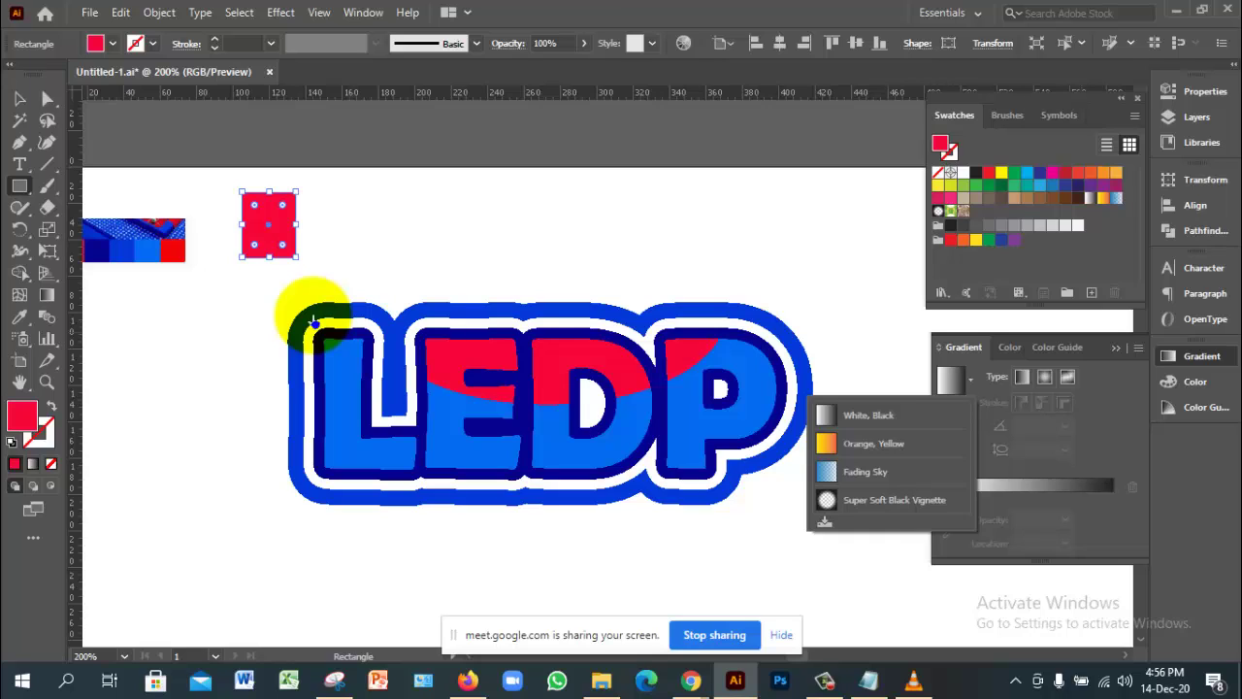
click(314, 320)
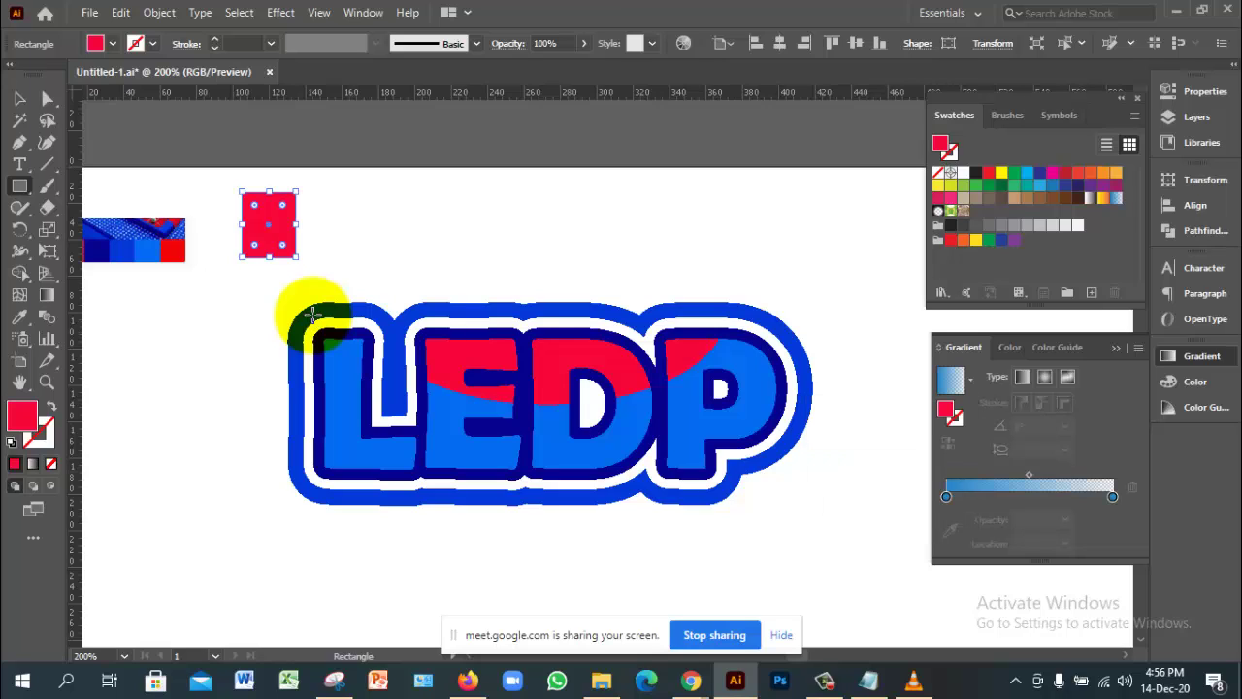
key(period)
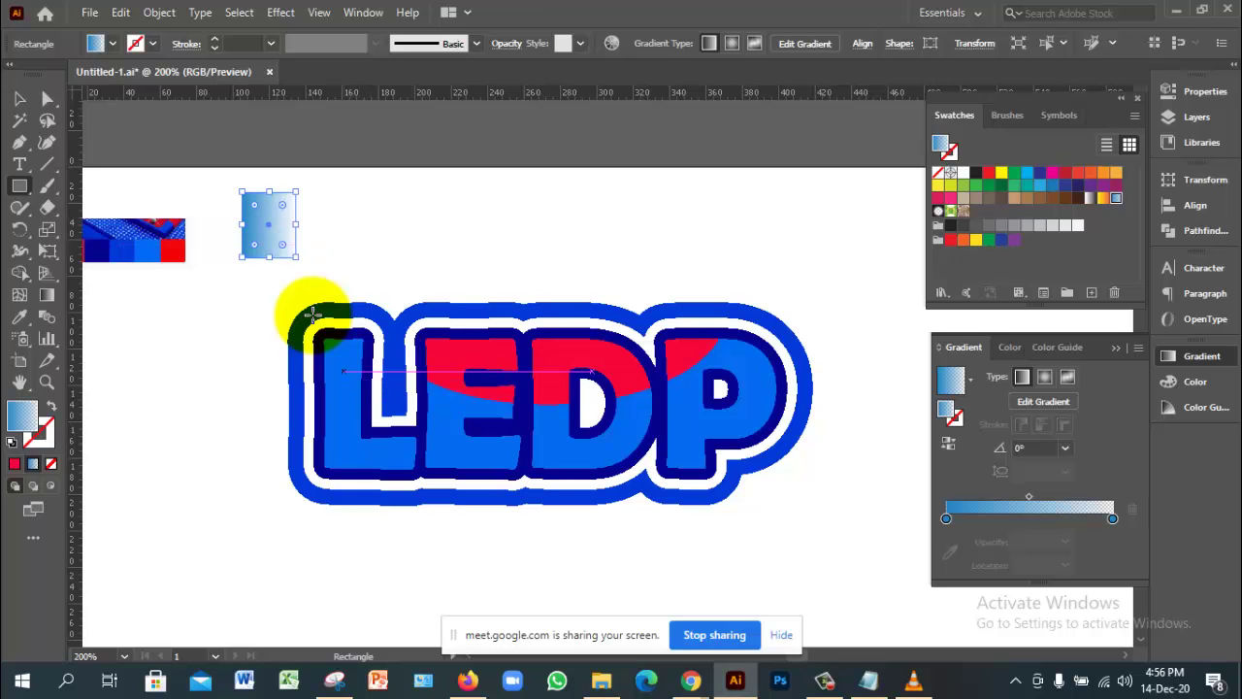
Step: Recolor the starting stop of the rectangle's gradient by sampling the light blue of the letters
key(ctrl)
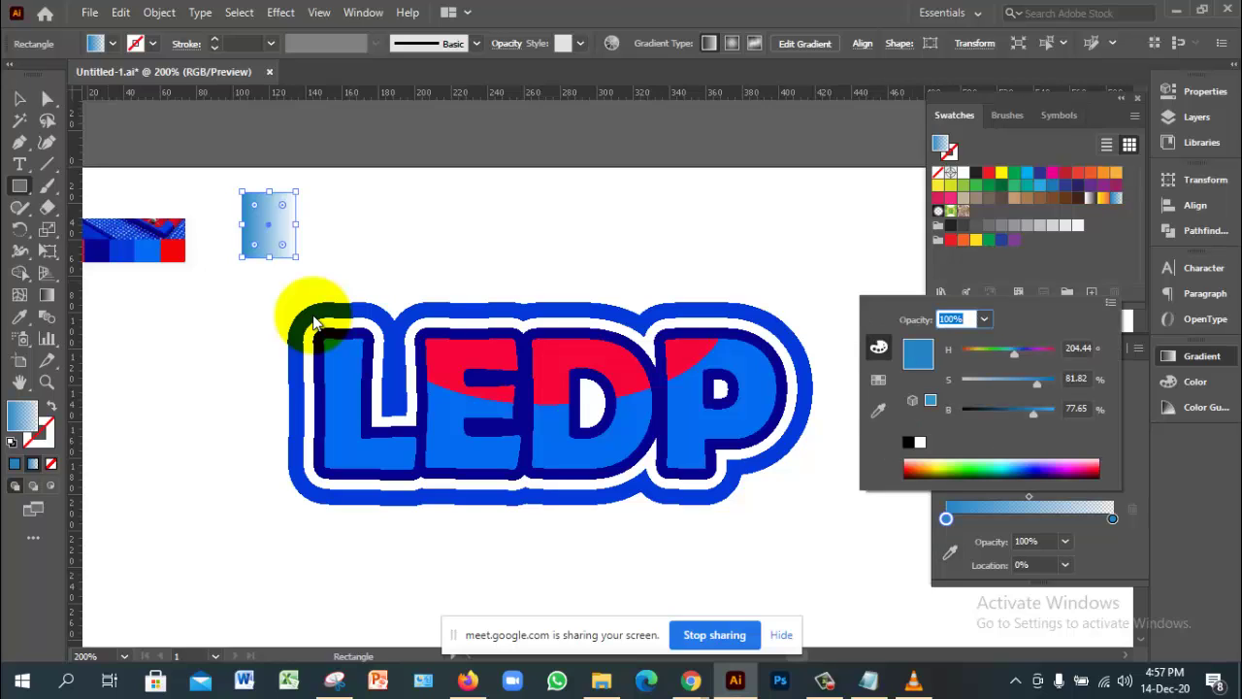
click(878, 411)
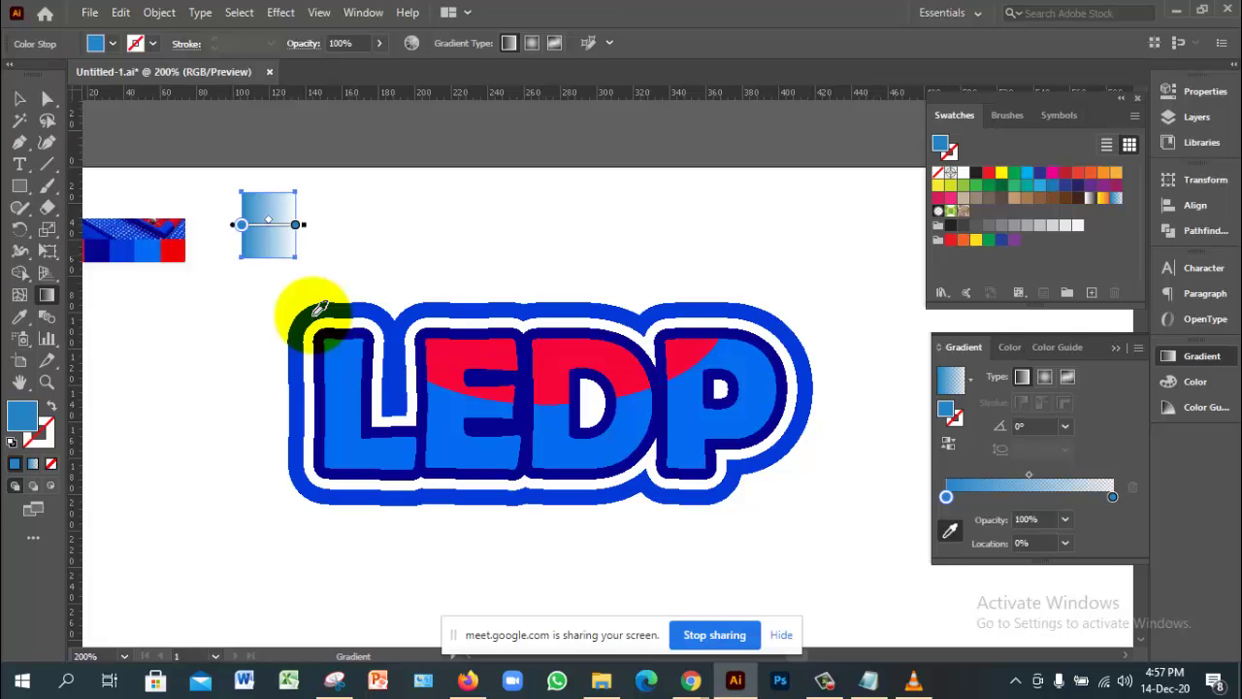
shift+click(314, 318)
key(v)
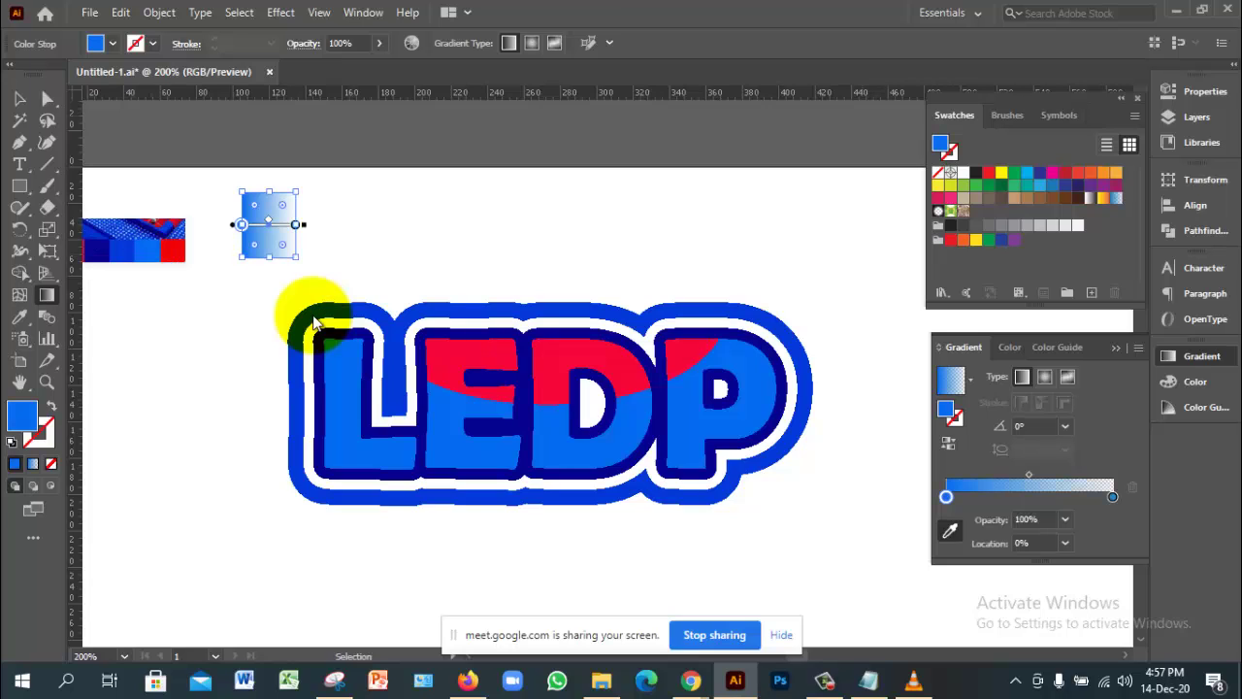
Step: Check the opacity of the gradient's end and start stops, and deselect the rectangle
key(g)
click(1112, 497)
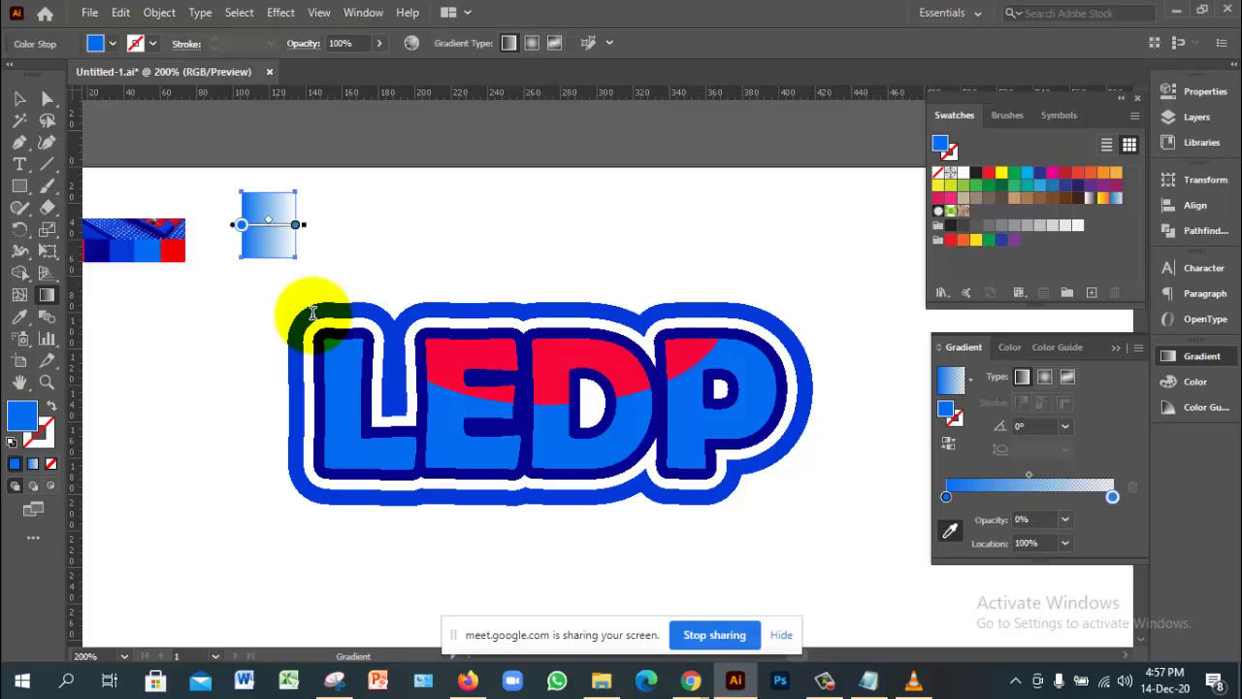
click(1034, 519)
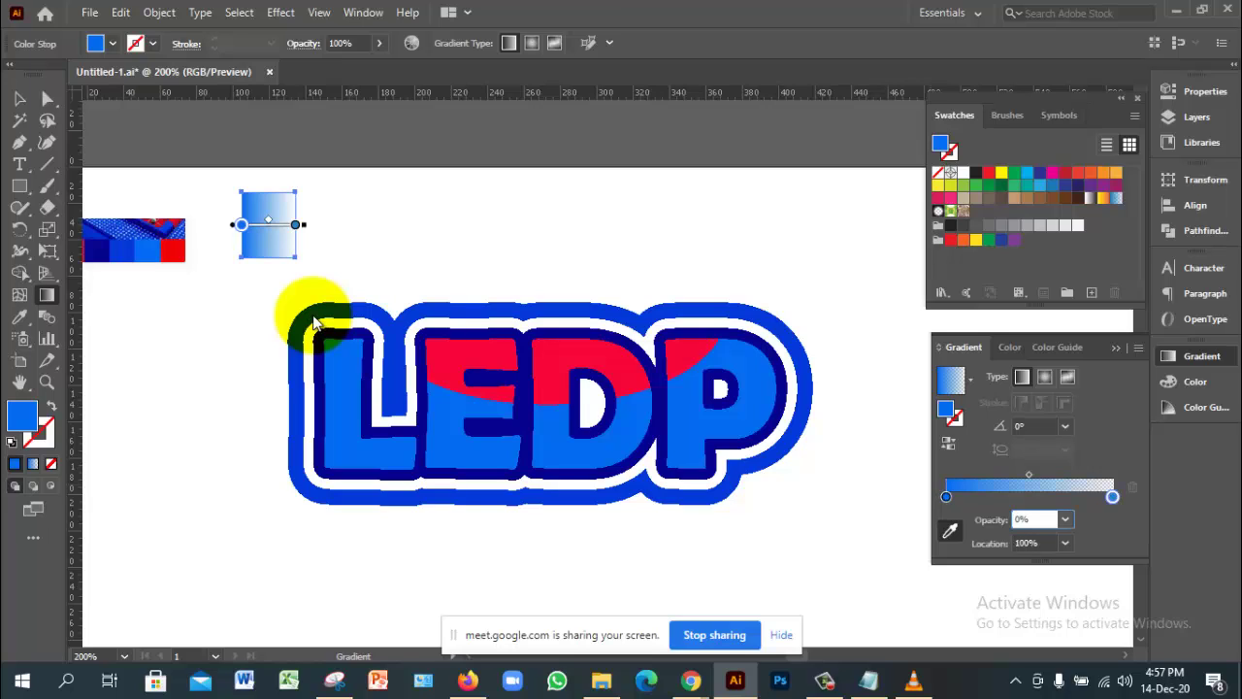
click(1064, 520)
click(1087, 308)
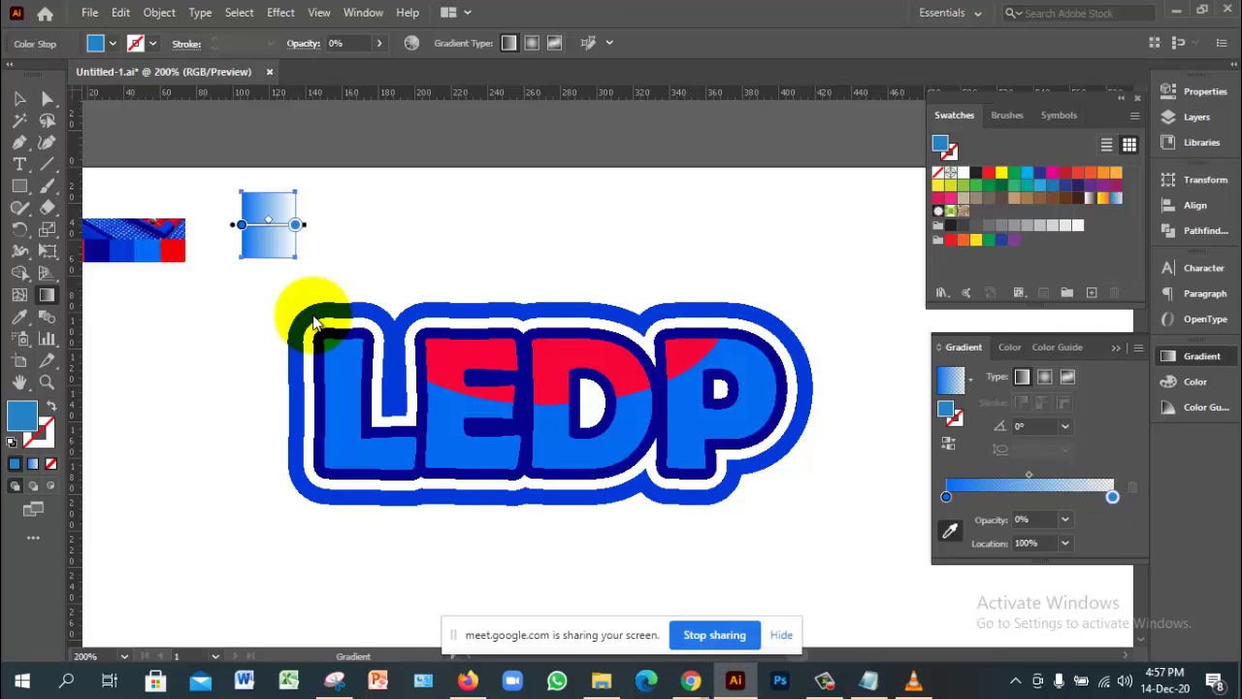
click(946, 497)
click(1034, 519)
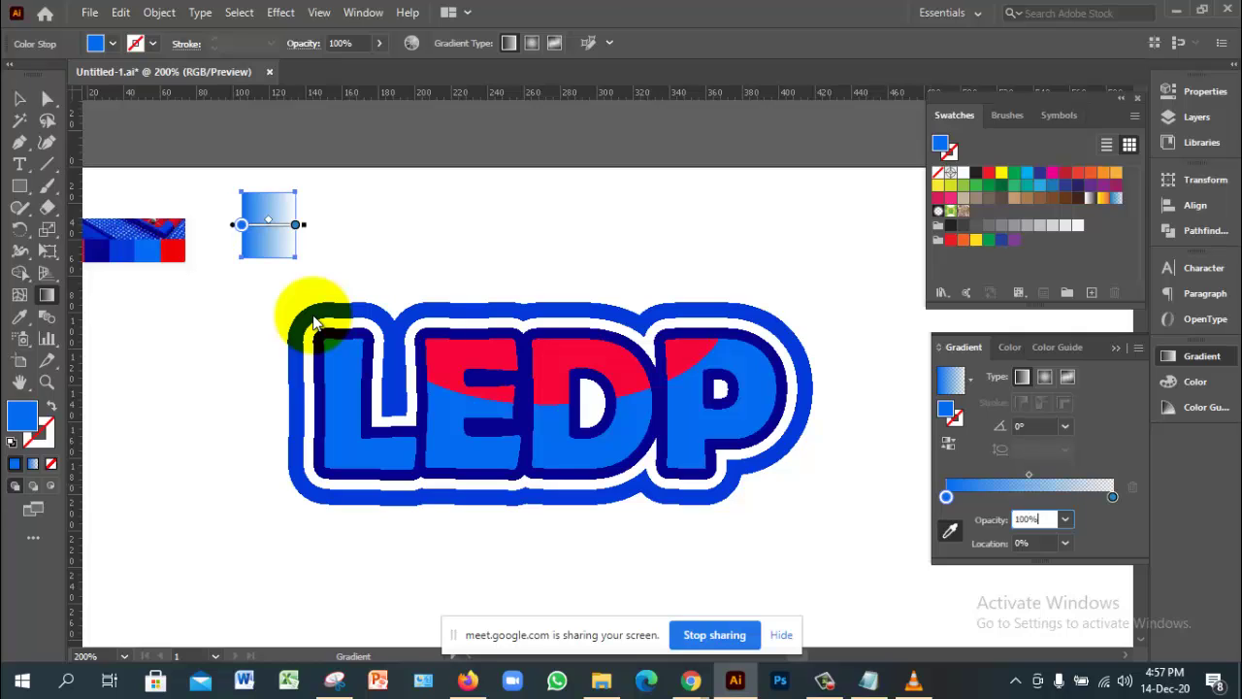
key(ctrl)
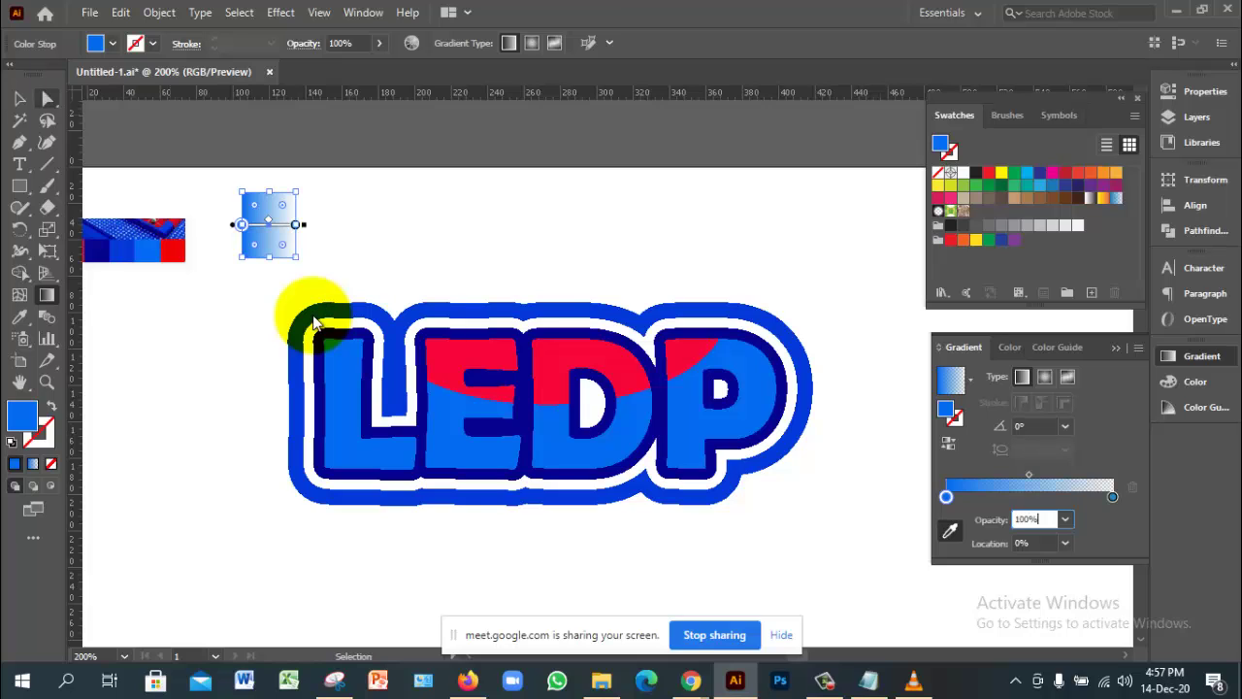
key(v)
key(ctrl+shift+a)
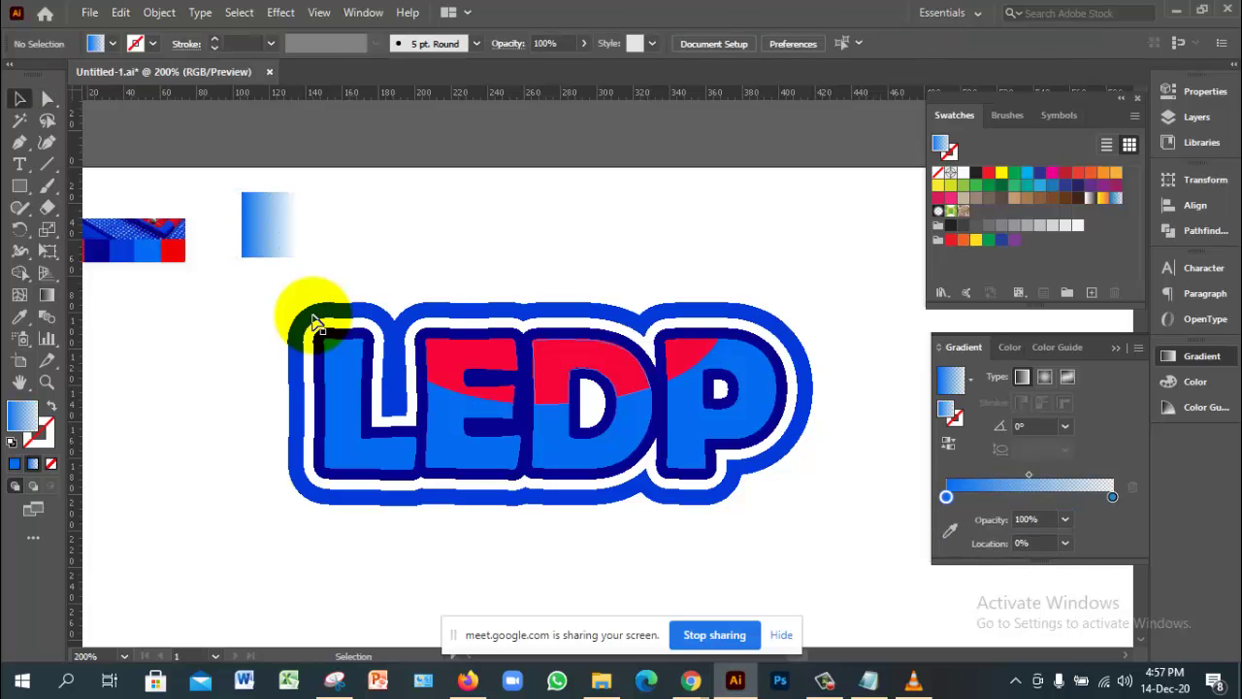
Step: Try the fading blue gradient on the red group over the E, D and P, and undo it
key(ctrl+z)
key(ctrl+z)
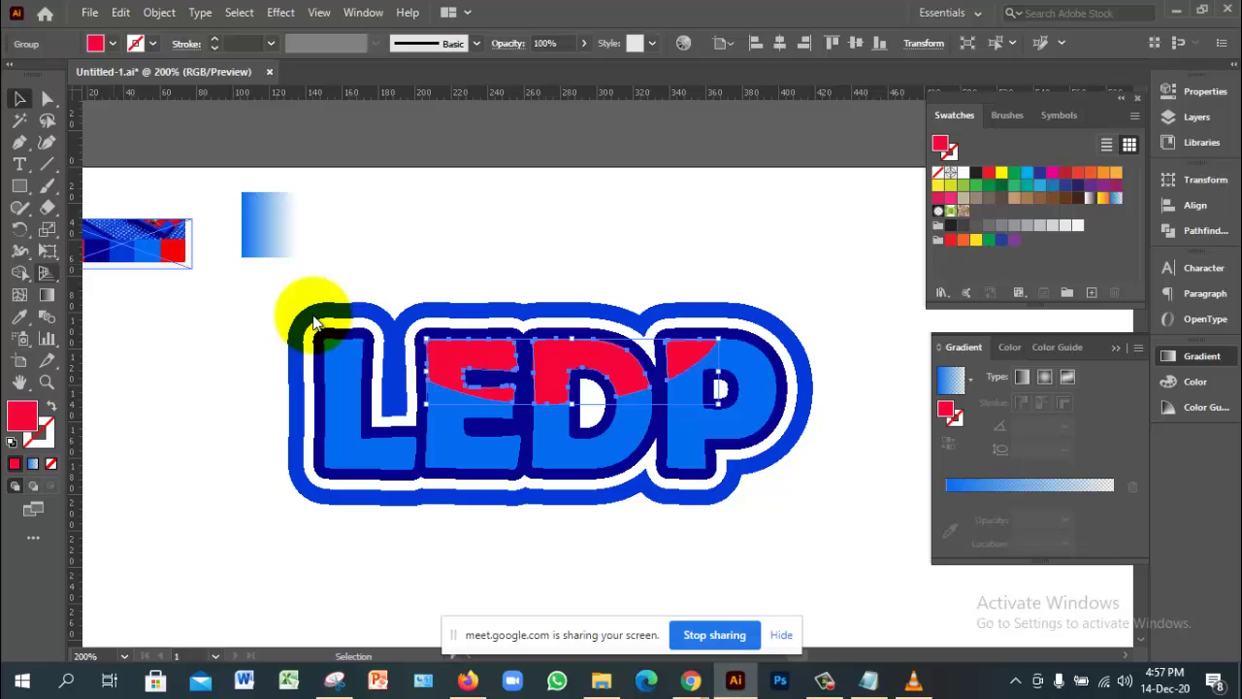
key(ctrl+z)
key(g)
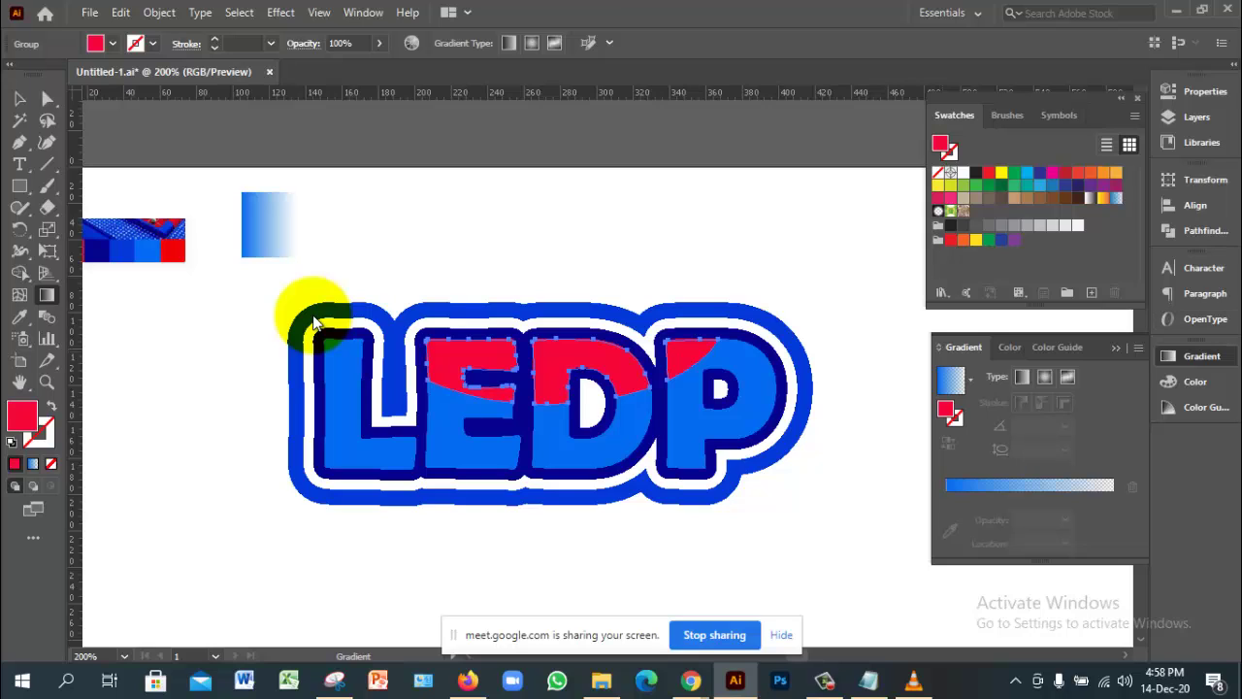
click(313, 323)
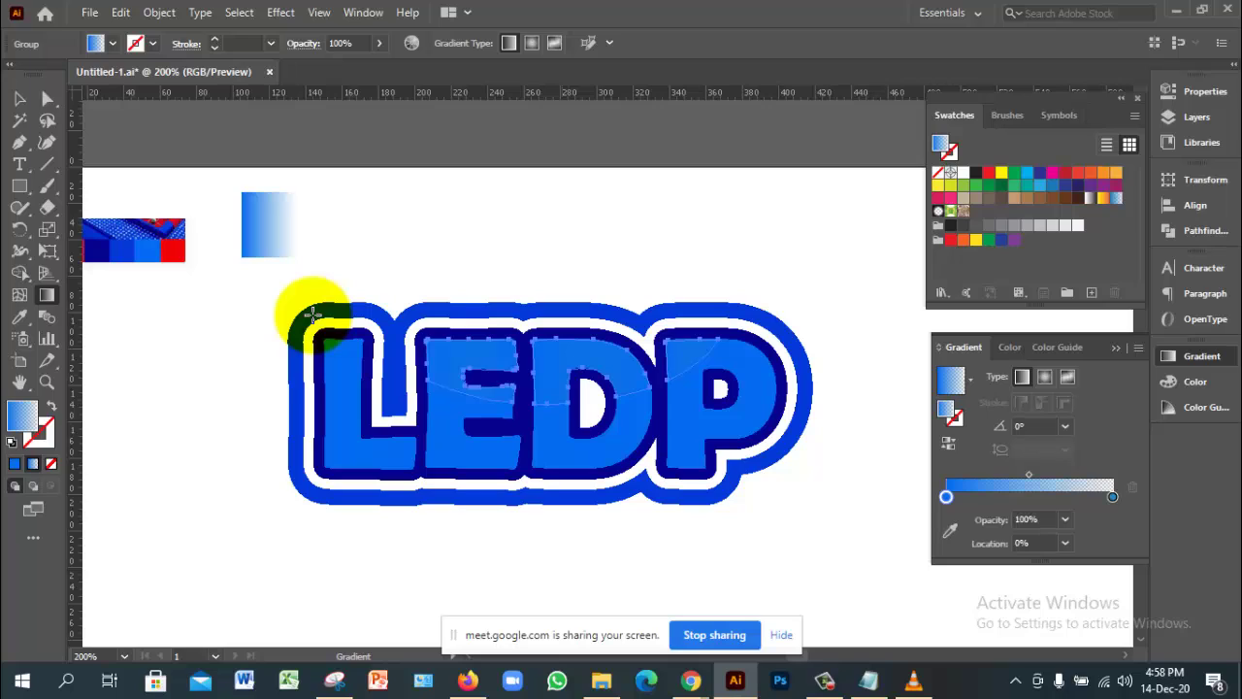
click(312, 314)
click(313, 314)
key(ctrl+z)
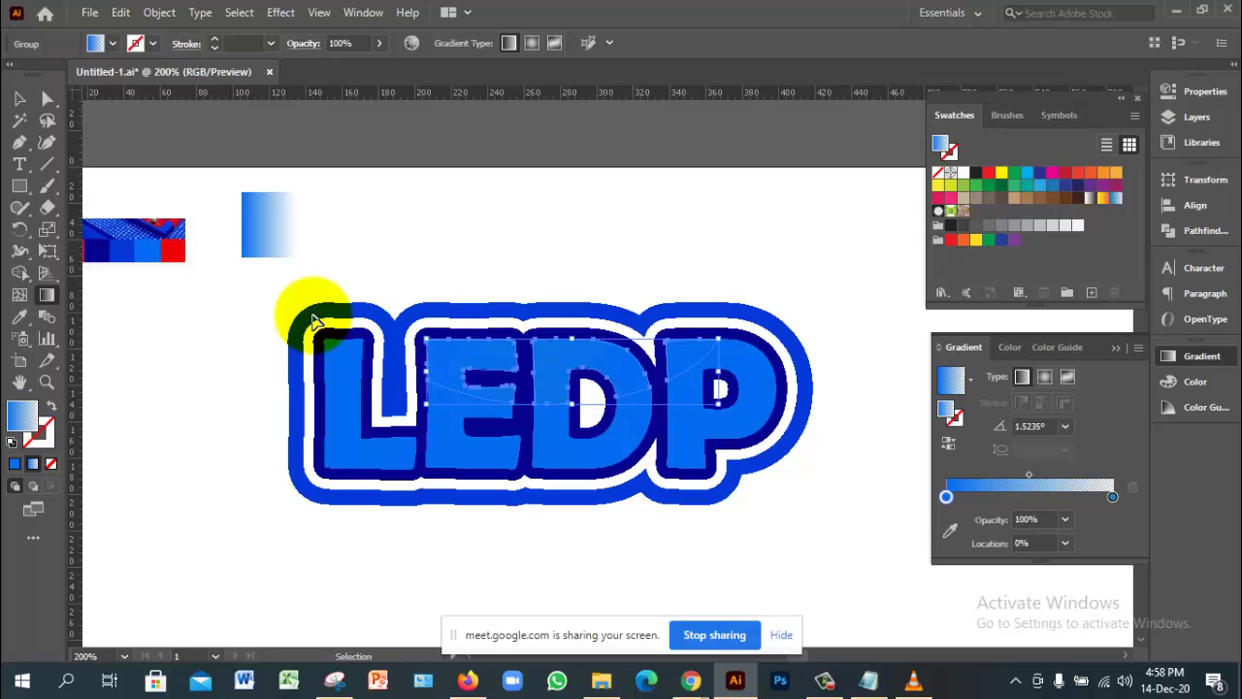
key(ctrl+z)
key(ctrl+z)
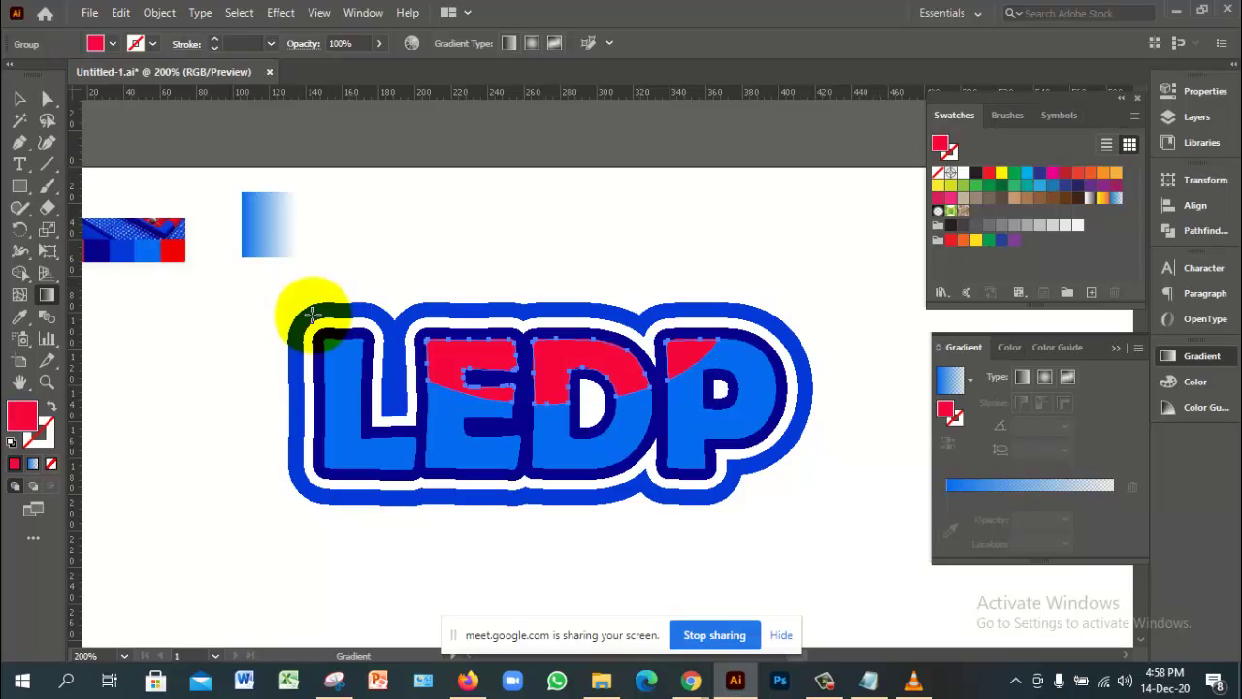
Step: Fill the red group over the E, D and P with the reversed fading blue gradient at an angle of about -97.4°
key(v)
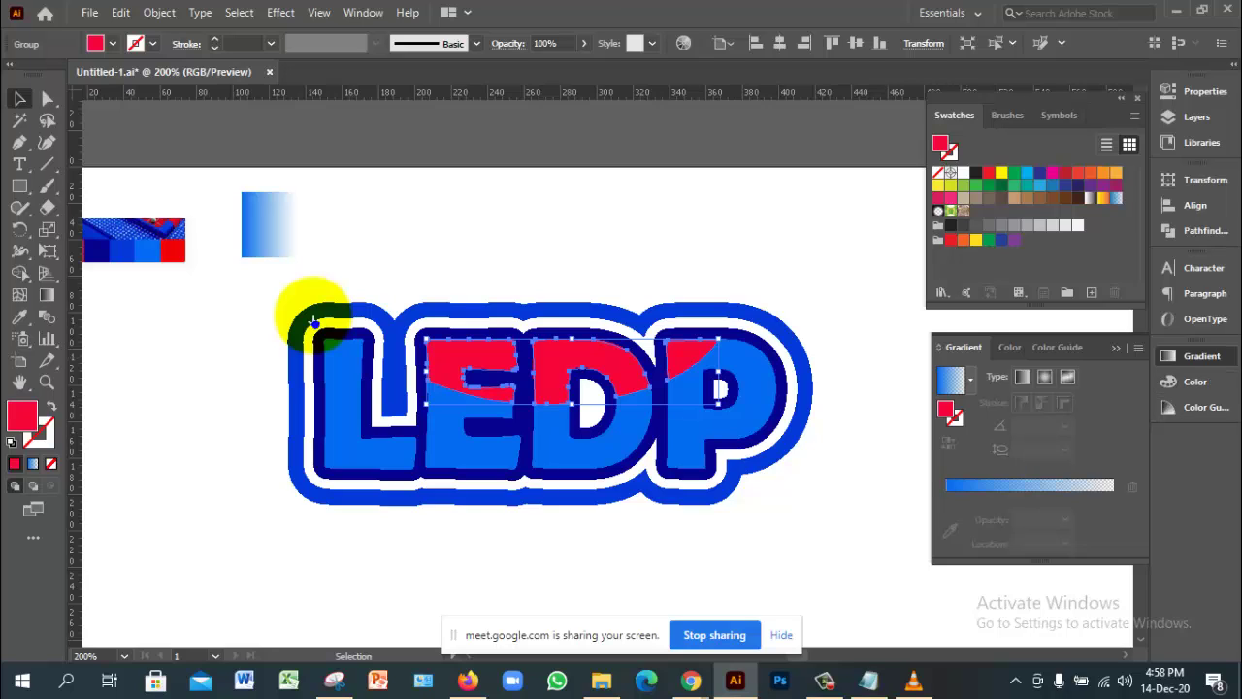
key(period)
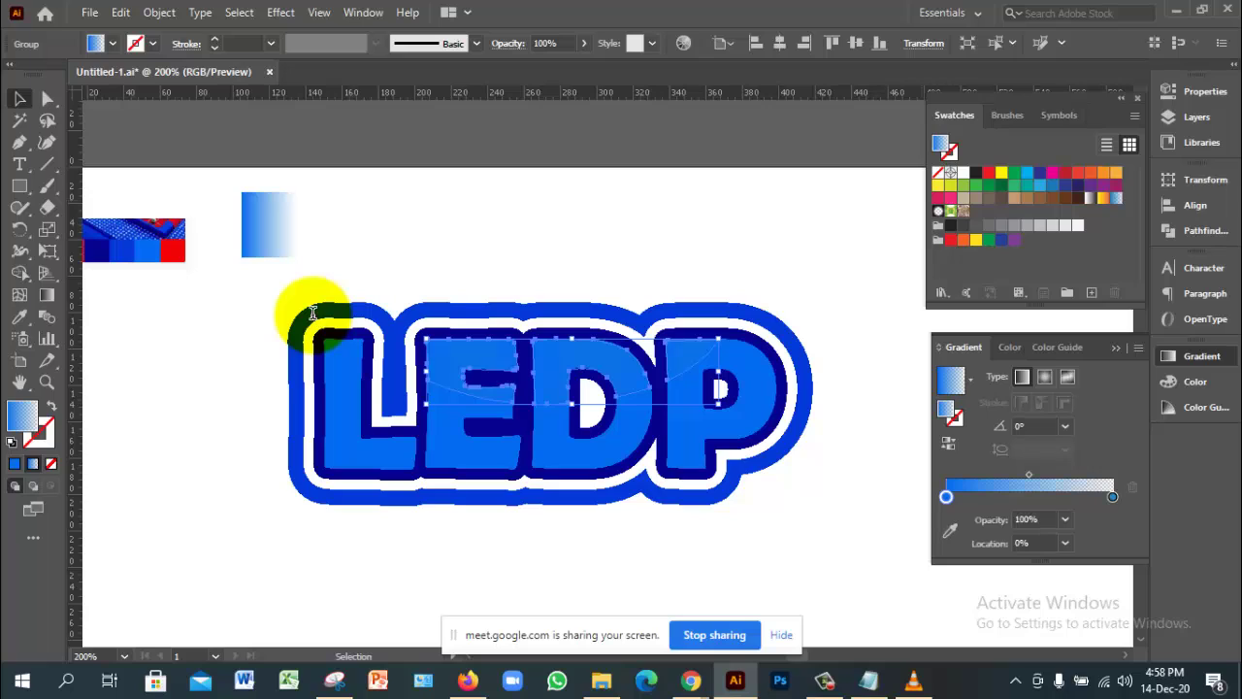
click(948, 443)
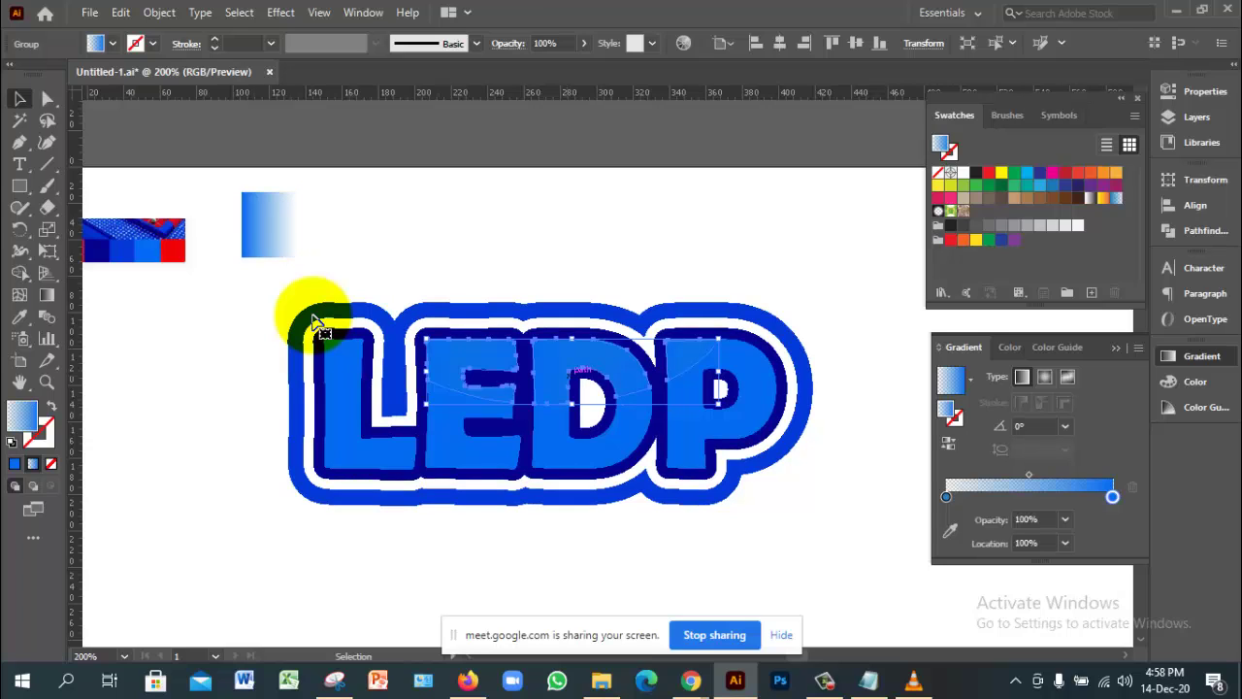
key(g)
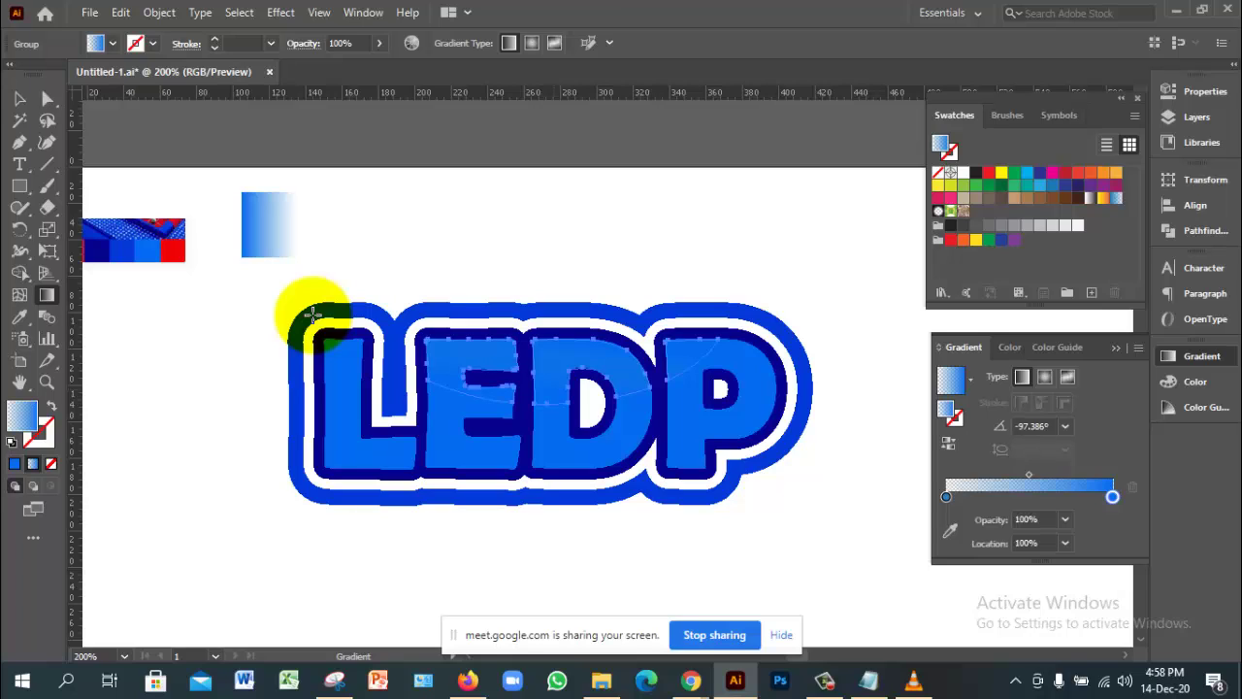
Step: Sample the fading blue gradient of the small rectangle onto the group over the E, D and P
key(v)
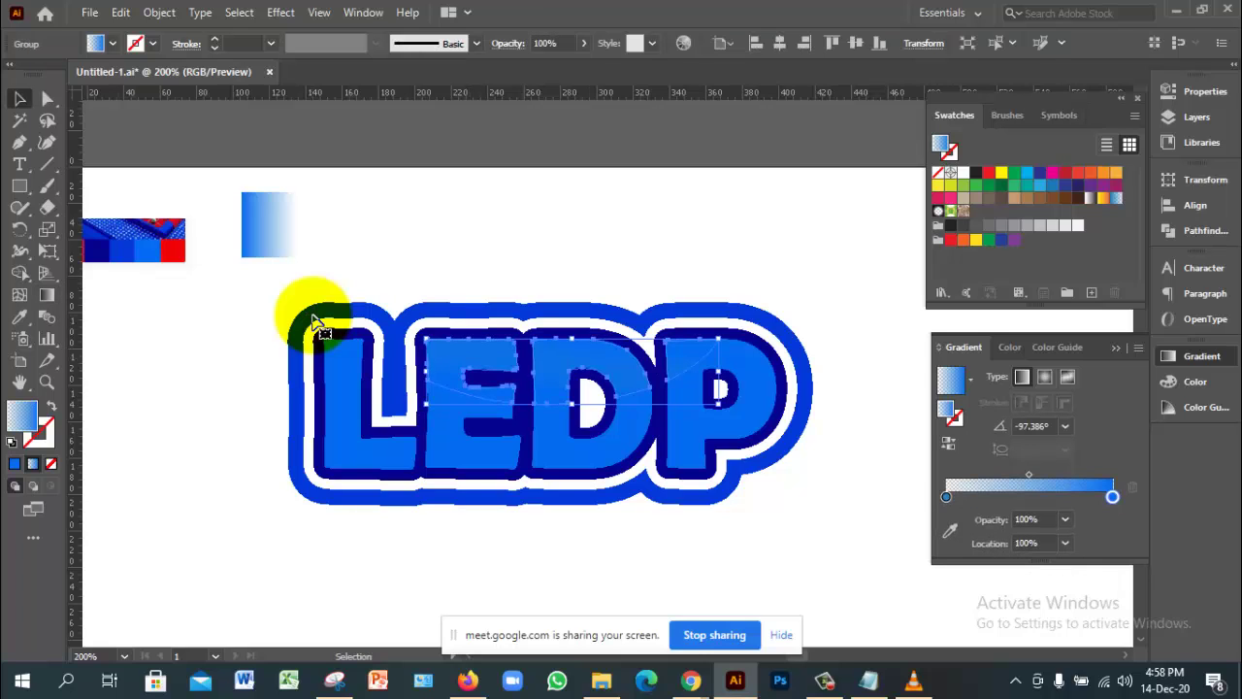
key(i)
click(320, 309)
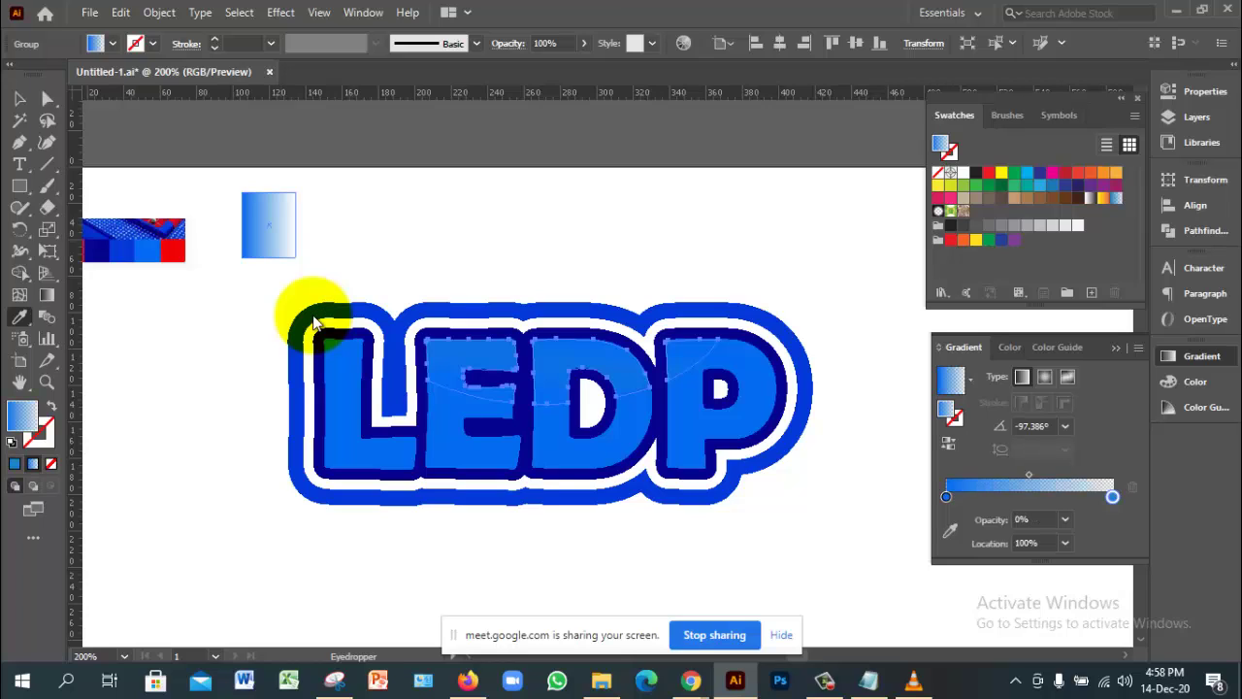
key(v)
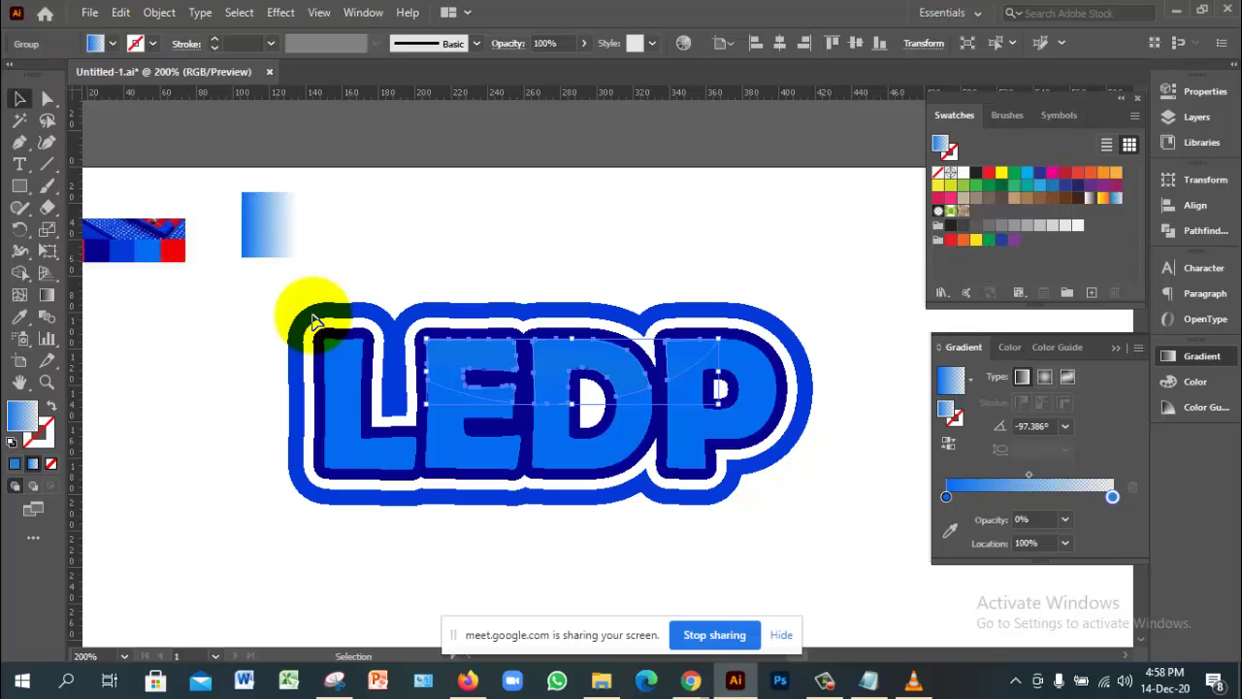
Step: Move the gradient group off the letters to examine its fade, and undo the move
drag(577, 388, 592, 214)
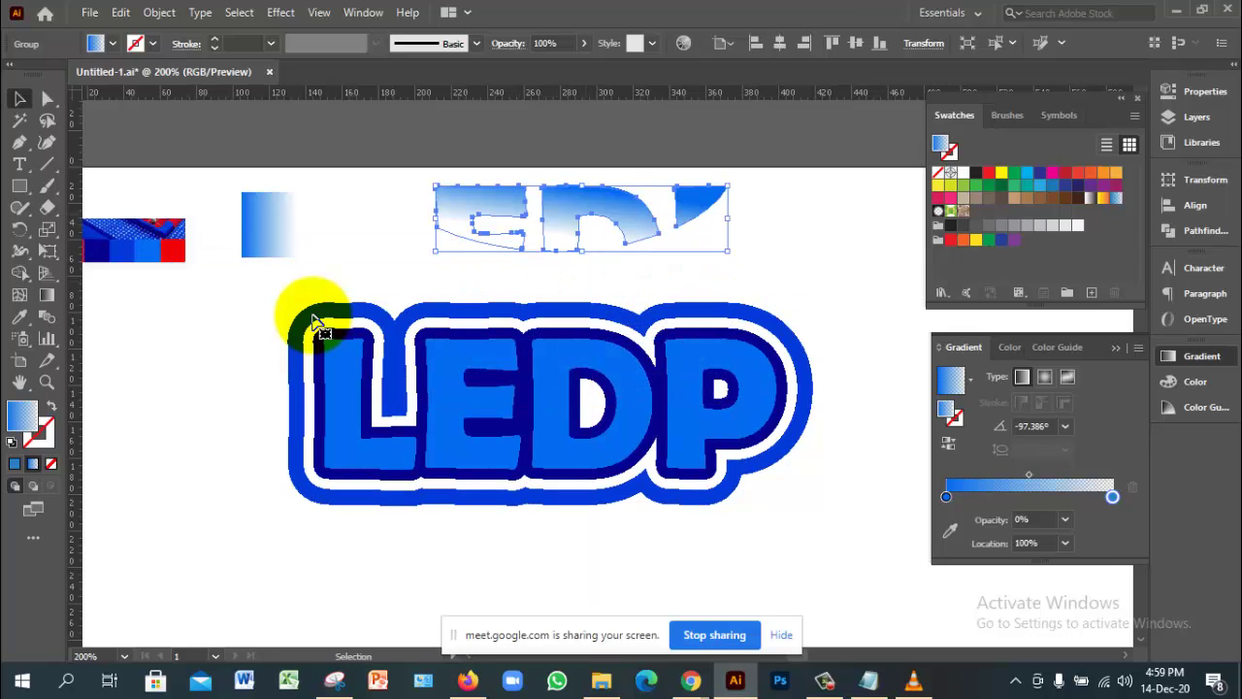
click(590, 217)
click(589, 213)
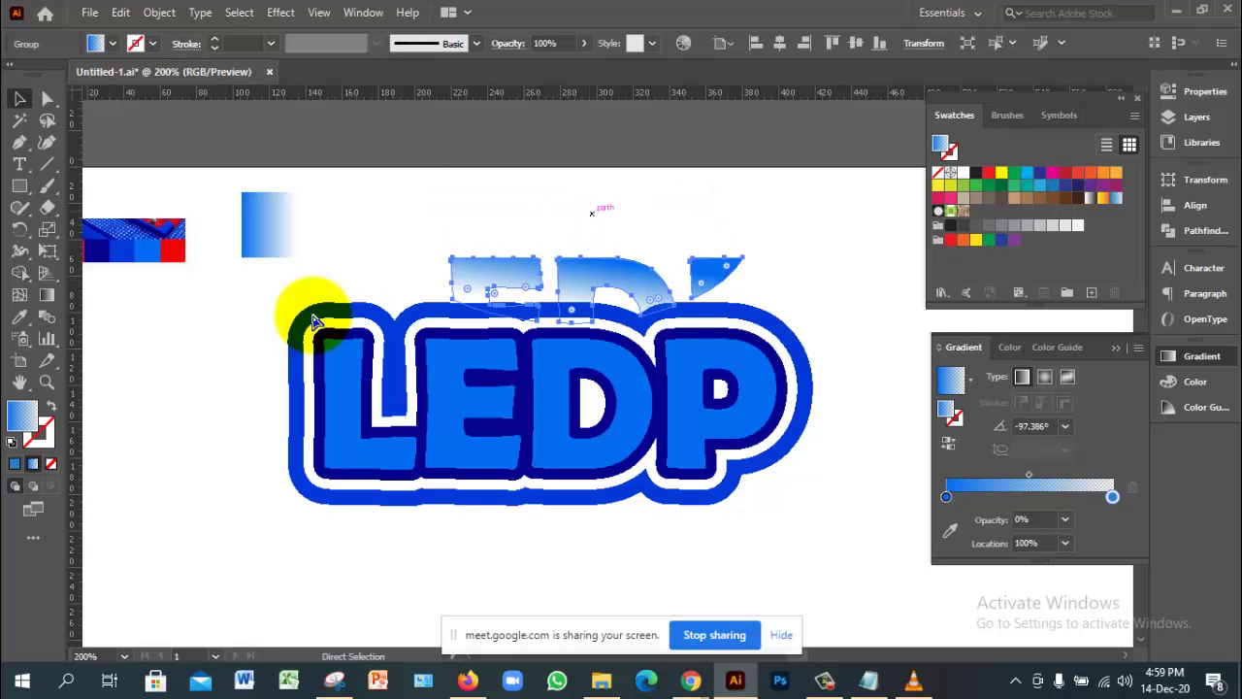
key(ctrl+z)
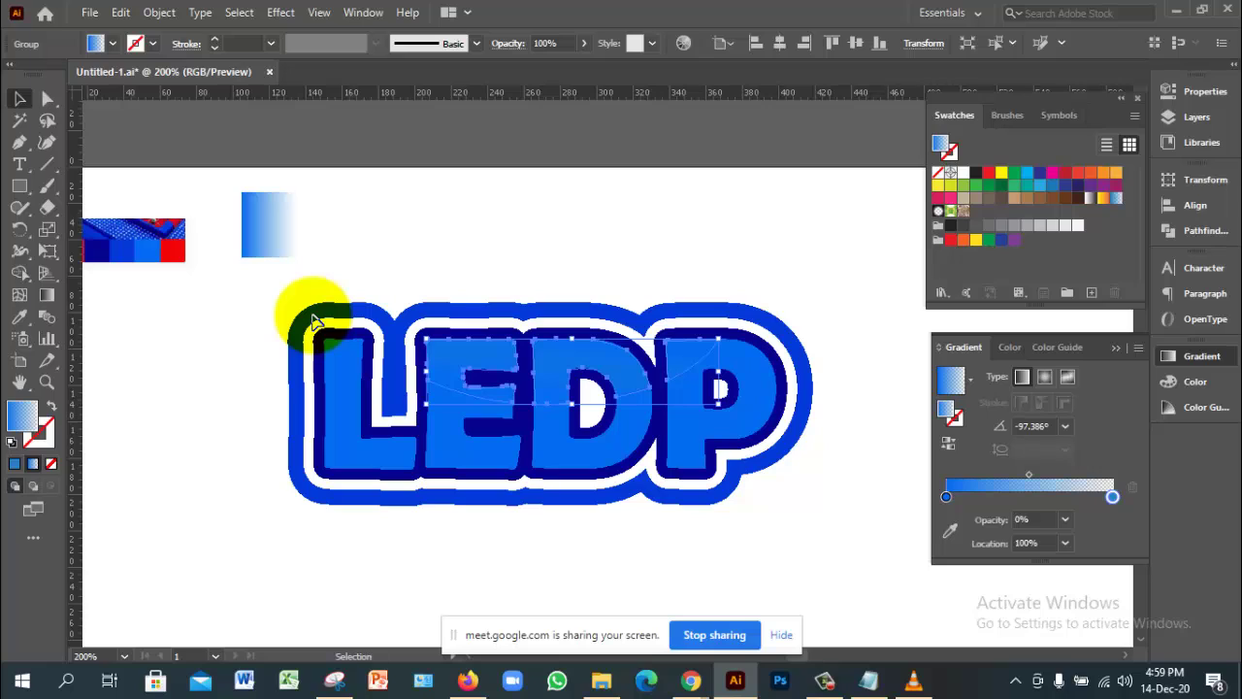
Step: Recolor the starting stop of the group's gradient by sampling the red from the palette image
double_click(946, 497)
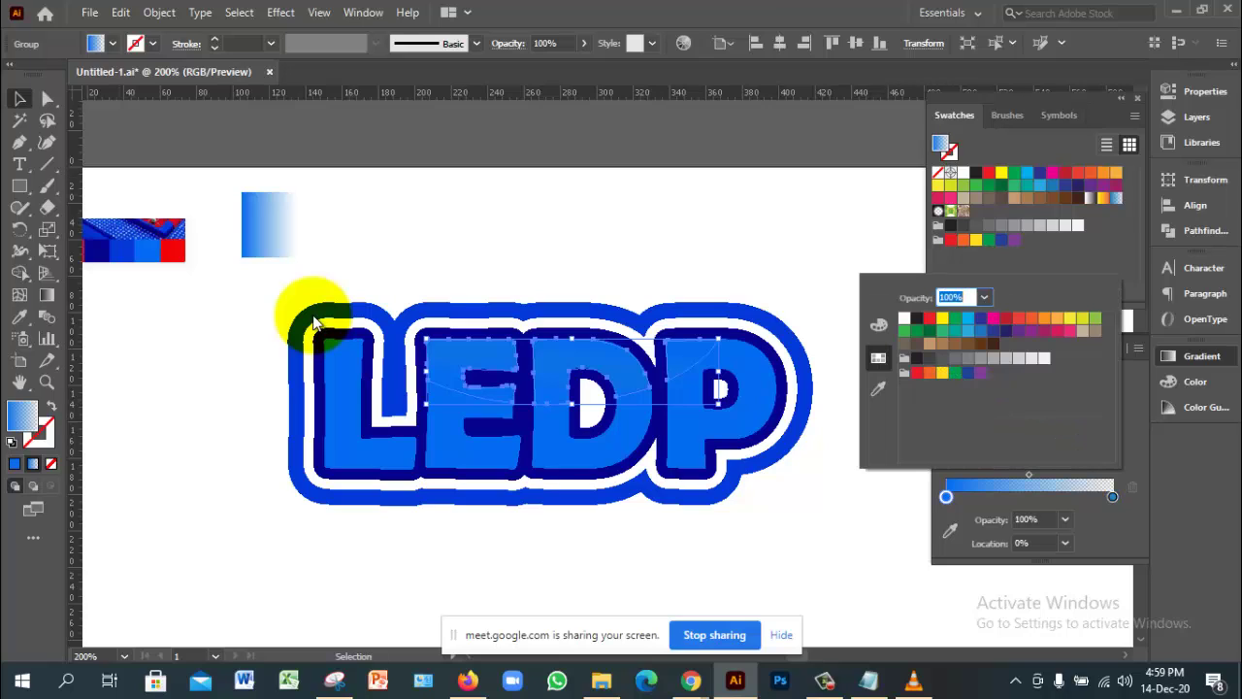
click(878, 388)
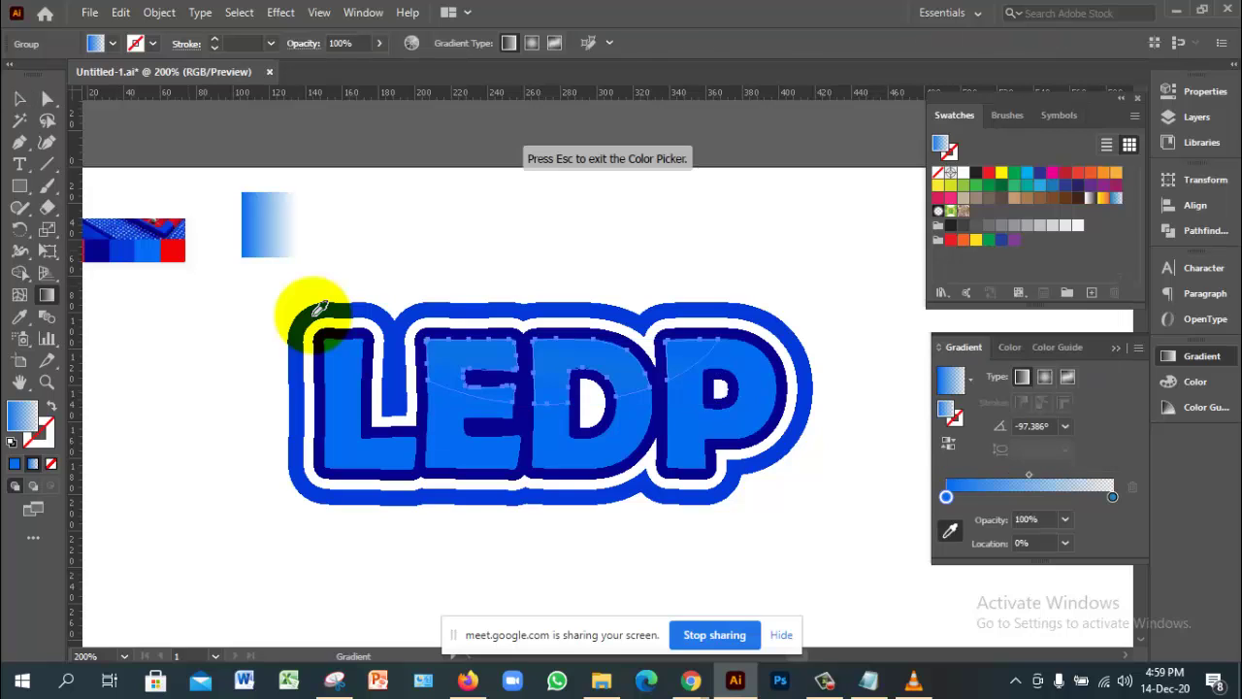
click(173, 251)
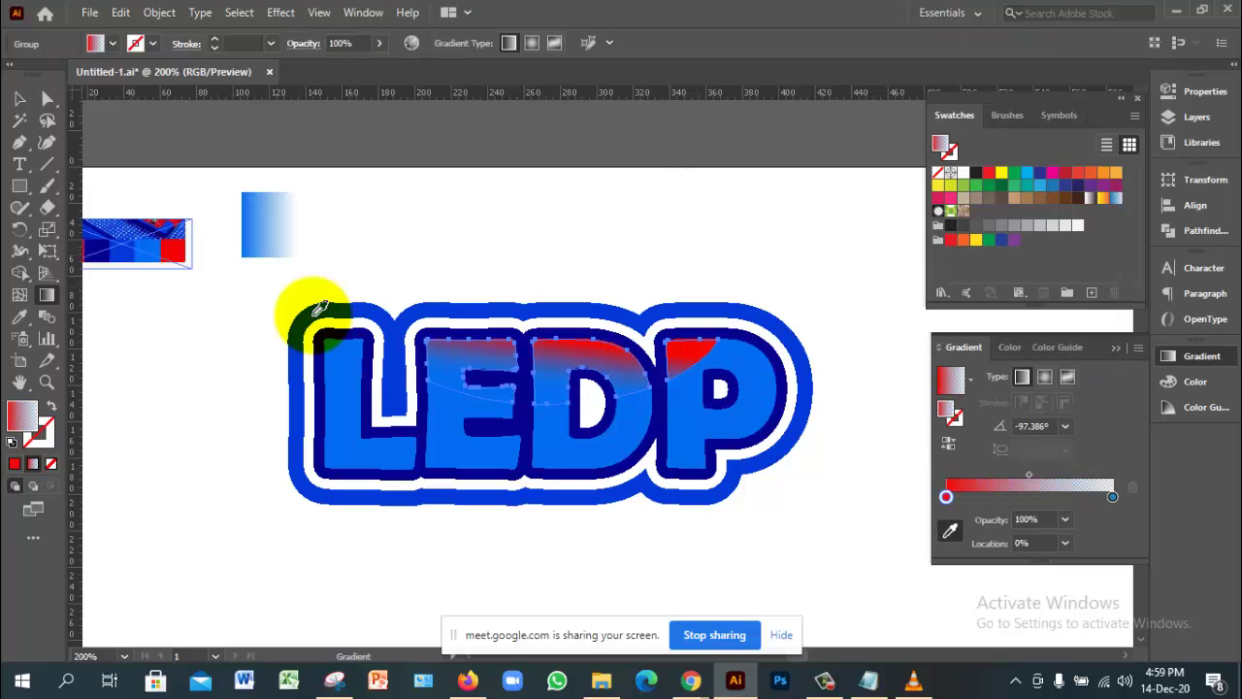
key(Escape)
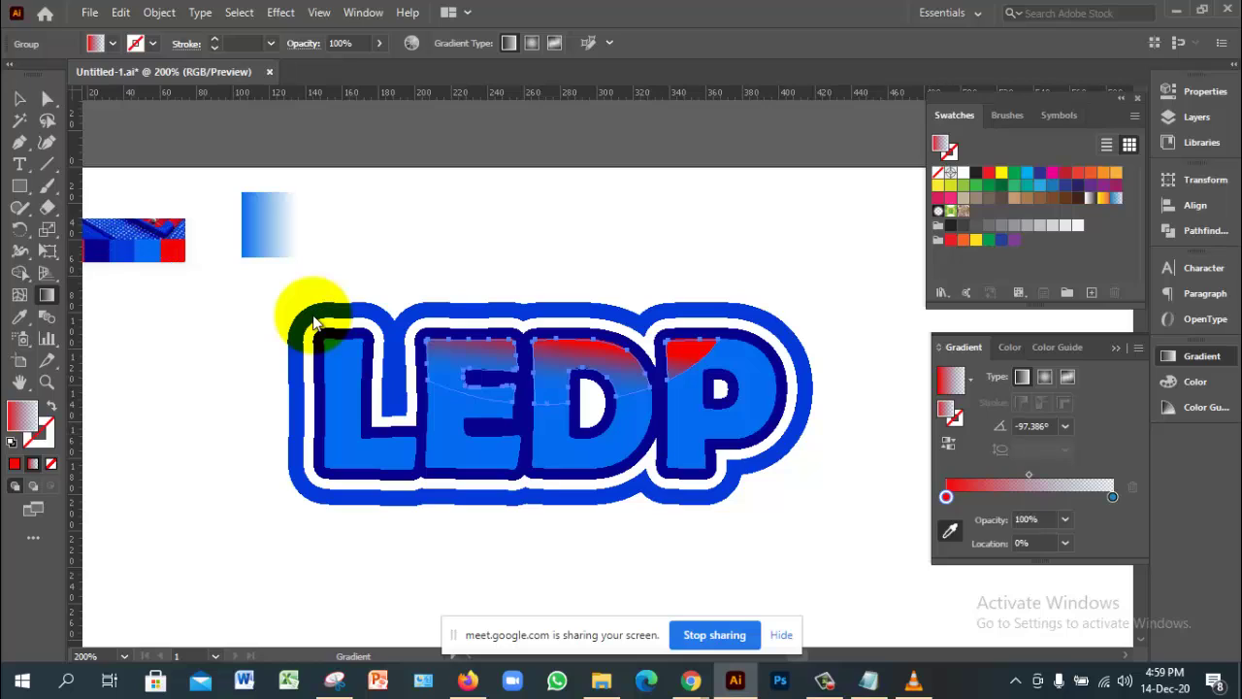
Step: Reverse the group's red gradient and shift its midpoint to about 65%
mouse_move(1029, 474)
mouse_down()
mouse_move(1055, 475)
mouse_move(1029, 474)
mouse_up()
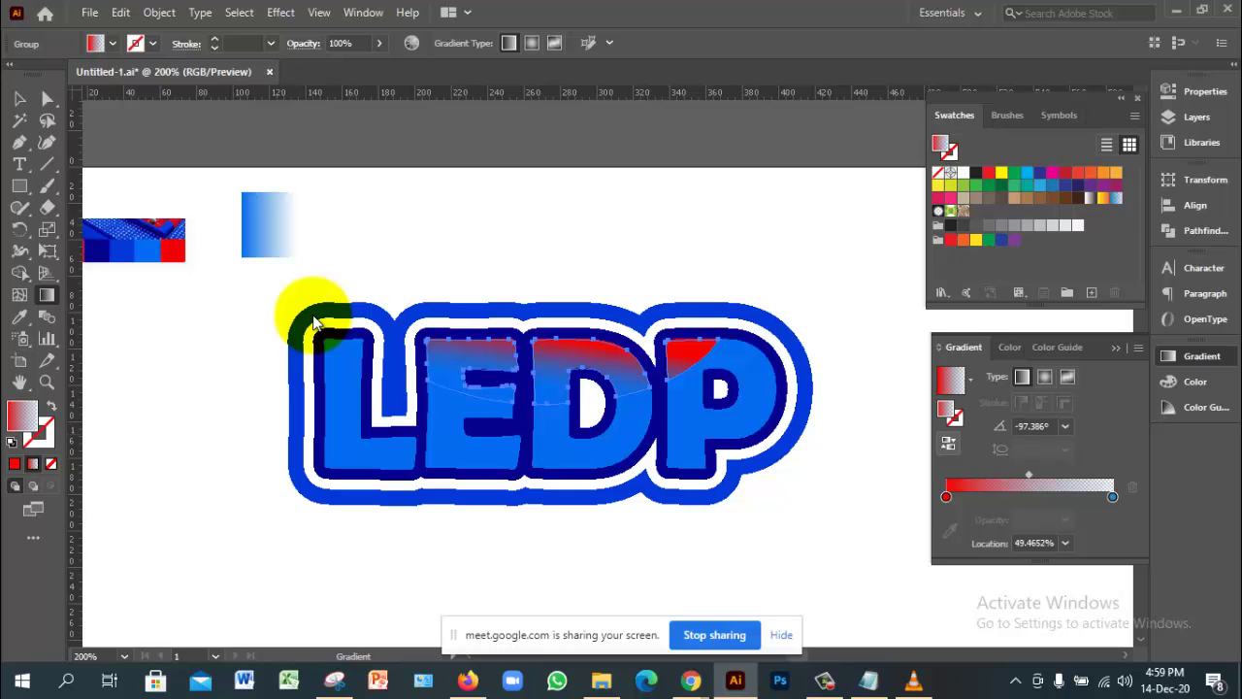
click(948, 443)
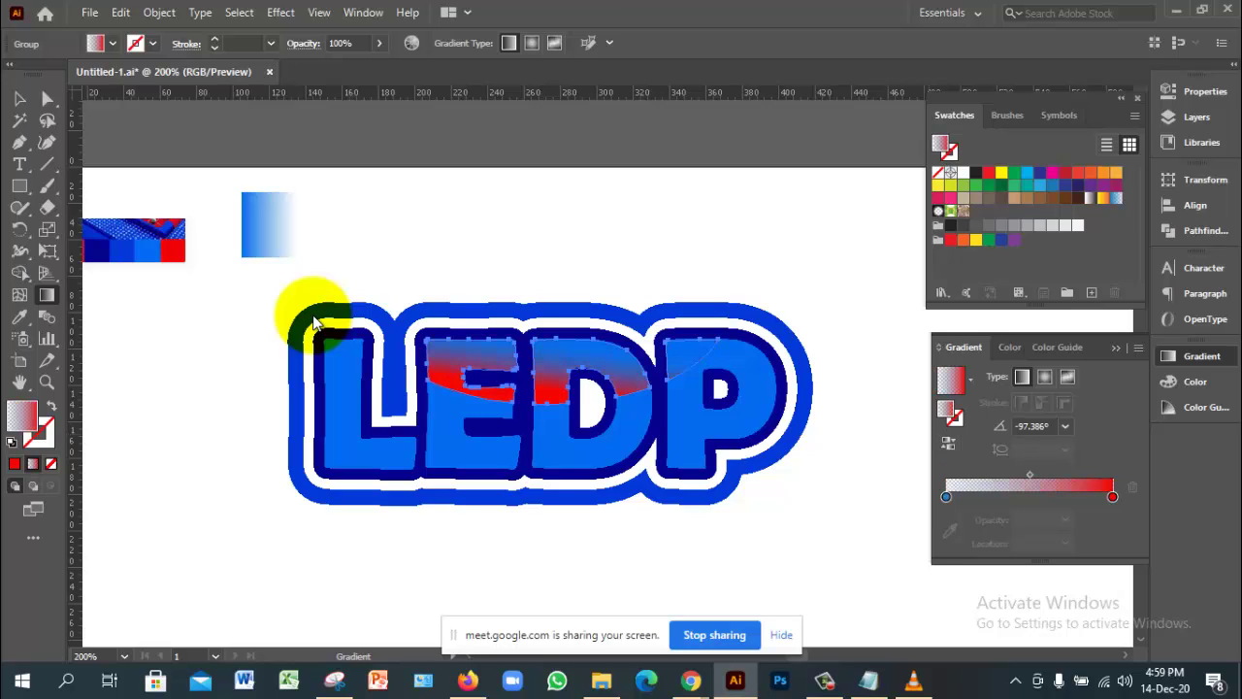
drag(1029, 474, 1054, 474)
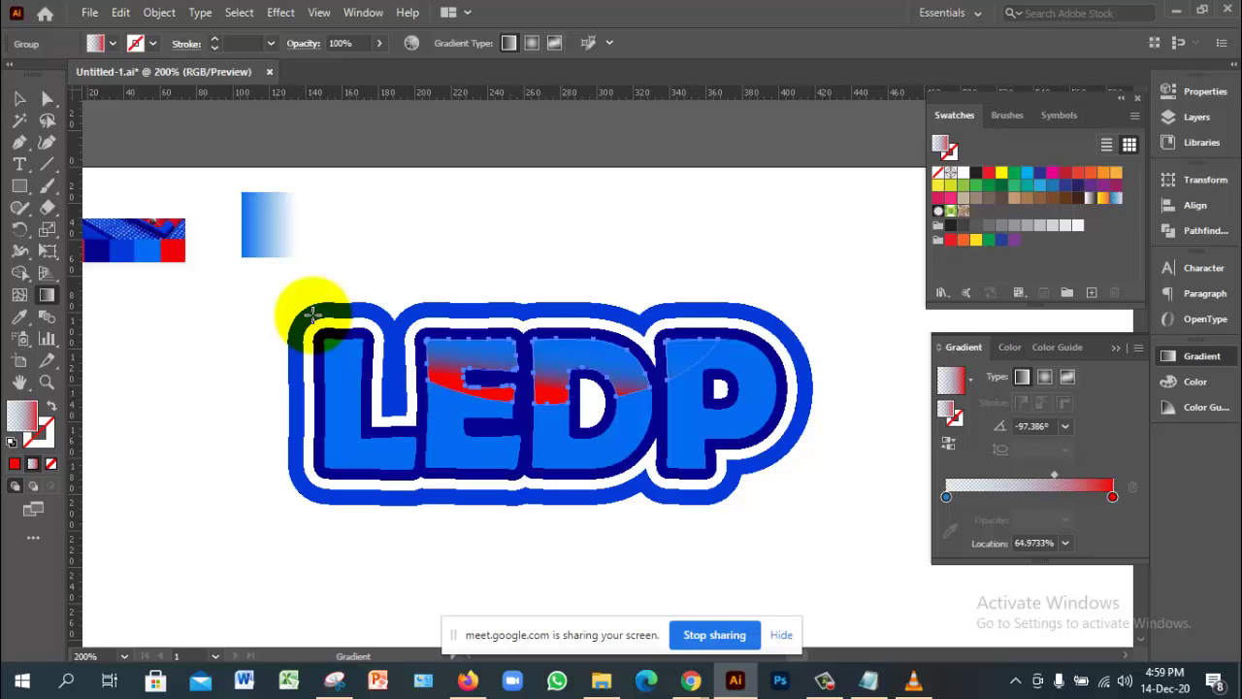
Step: Redraw the direction of the group's gradient to an angle of about 93.1° so the red fades downward, and deselect it
drag(571, 386, 563, 330)
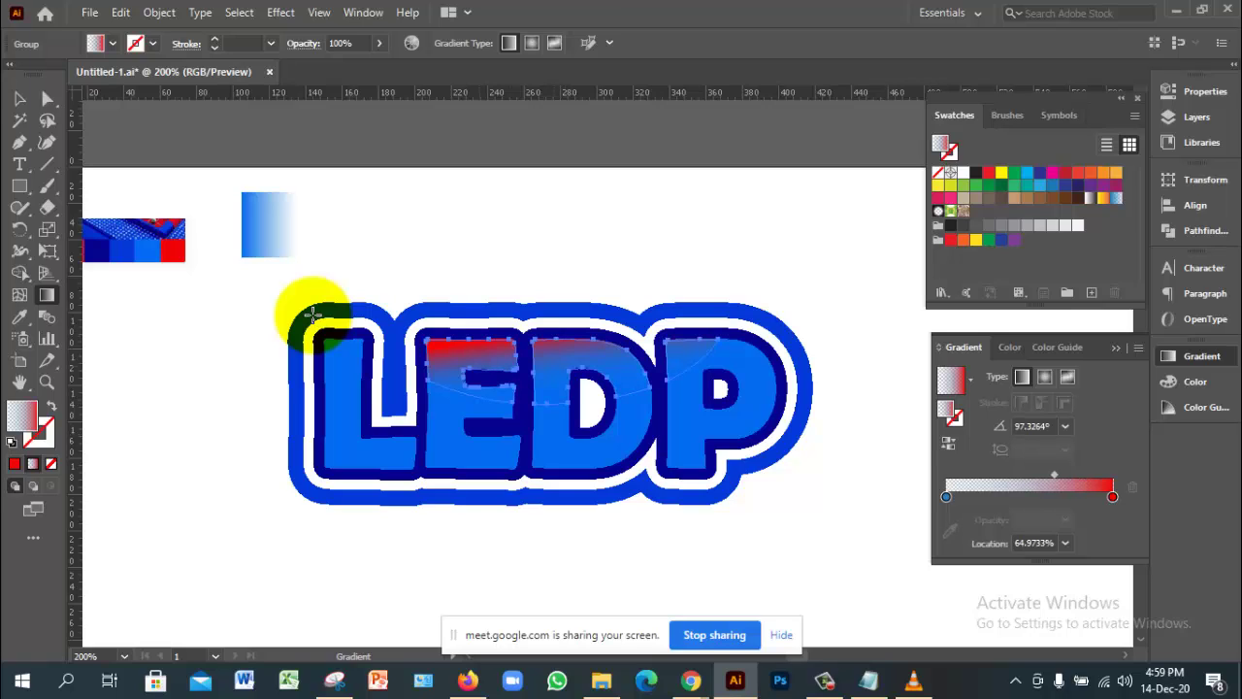
click(312, 314)
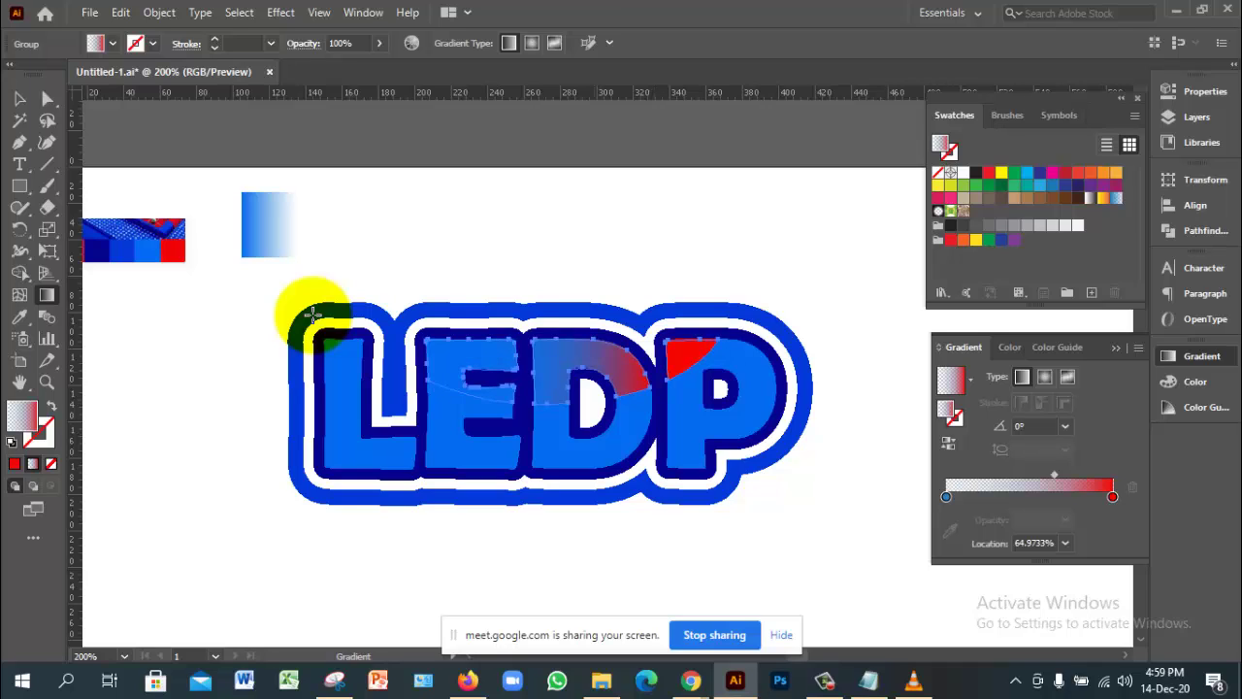
key(ctrl+z)
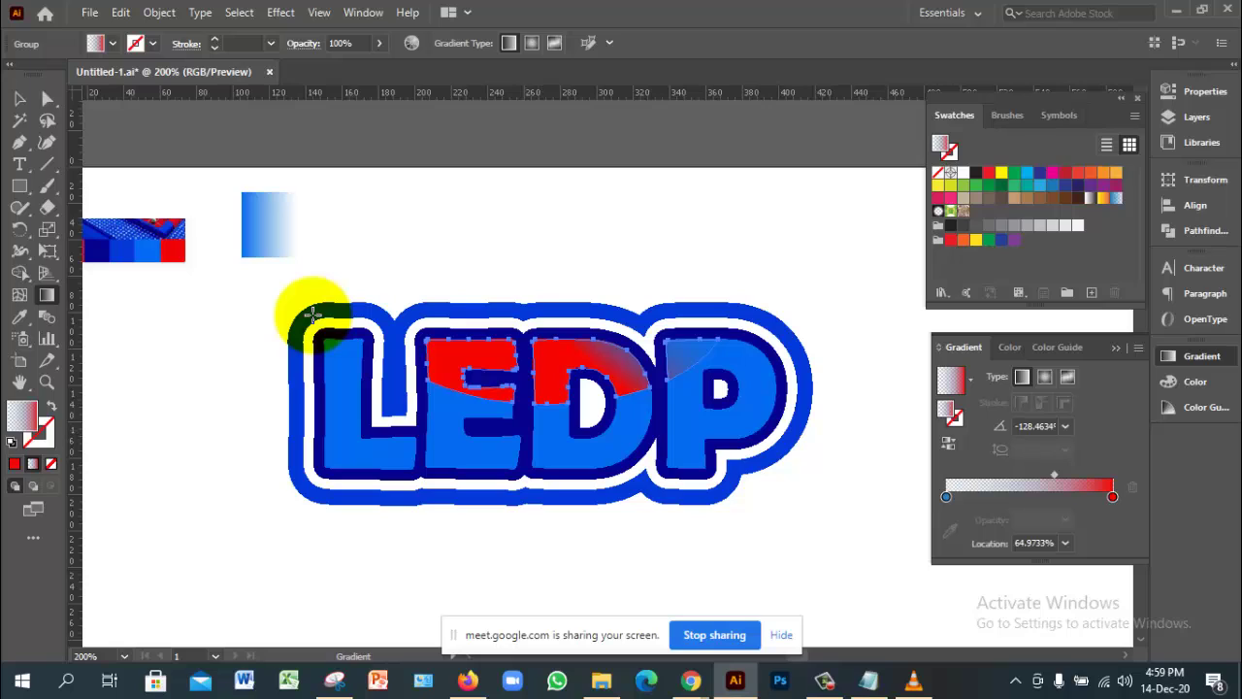
key(ctrl+z)
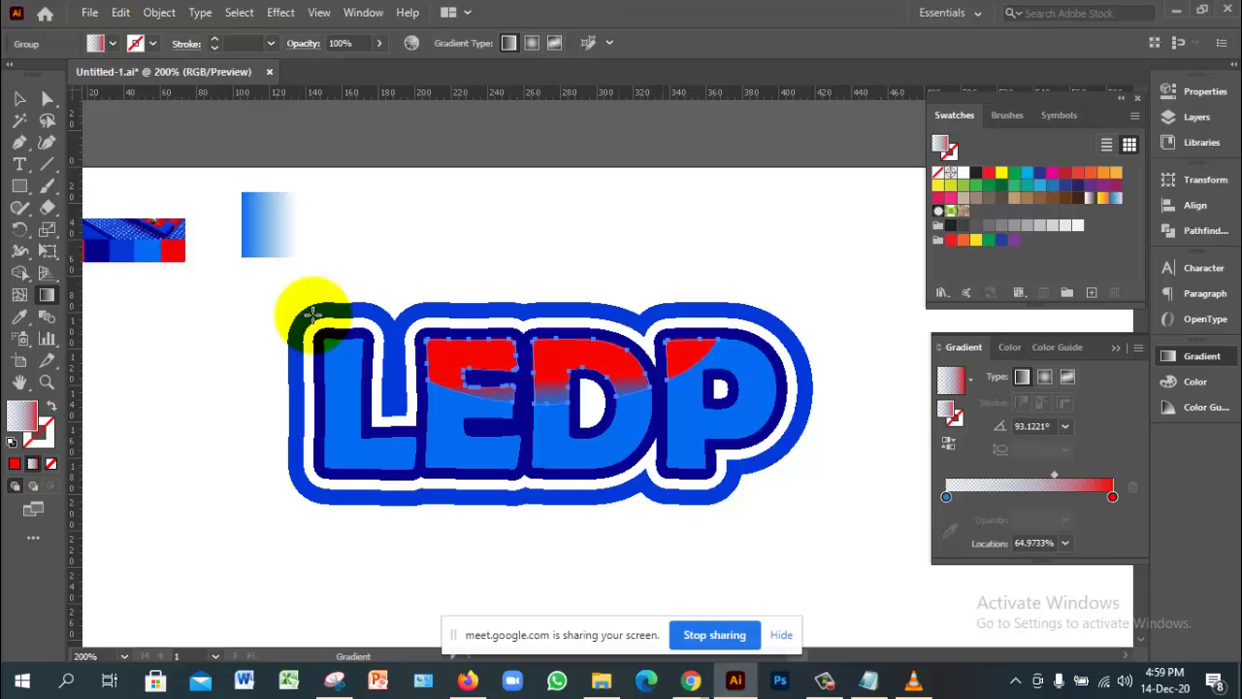
key(v)
key(ctrl+shift+a)
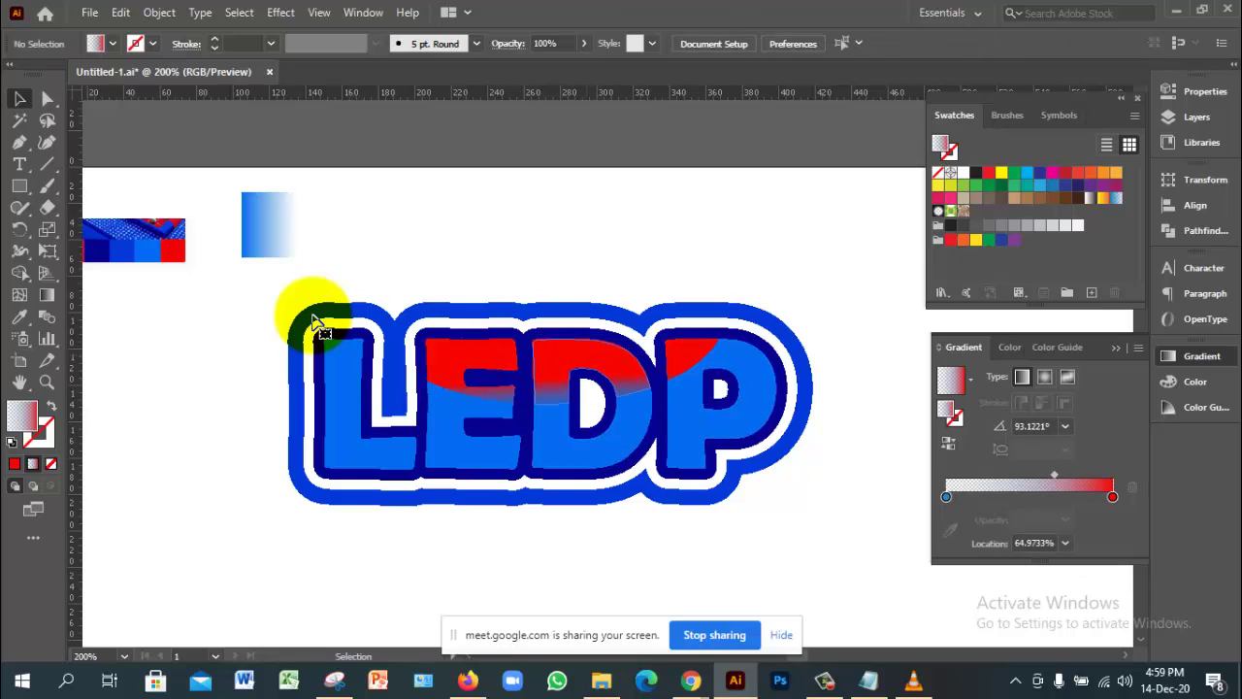
key(ctrl+z)
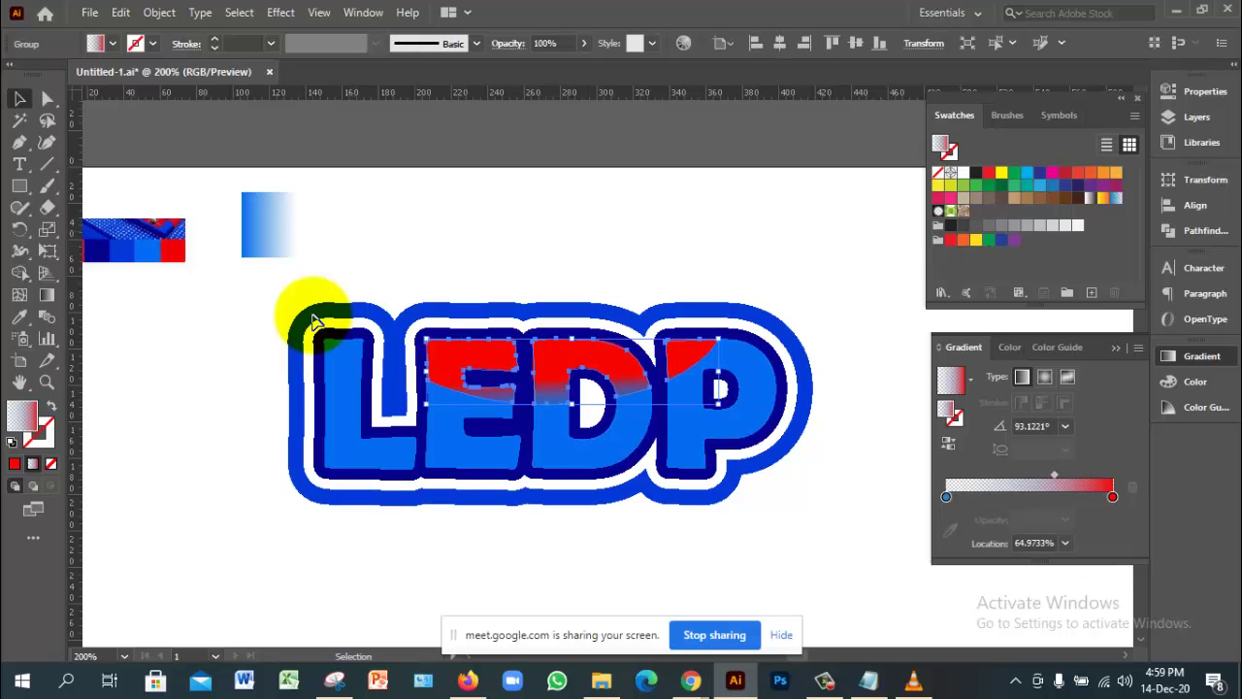
key(ctrl+z)
key(ctrl+z)
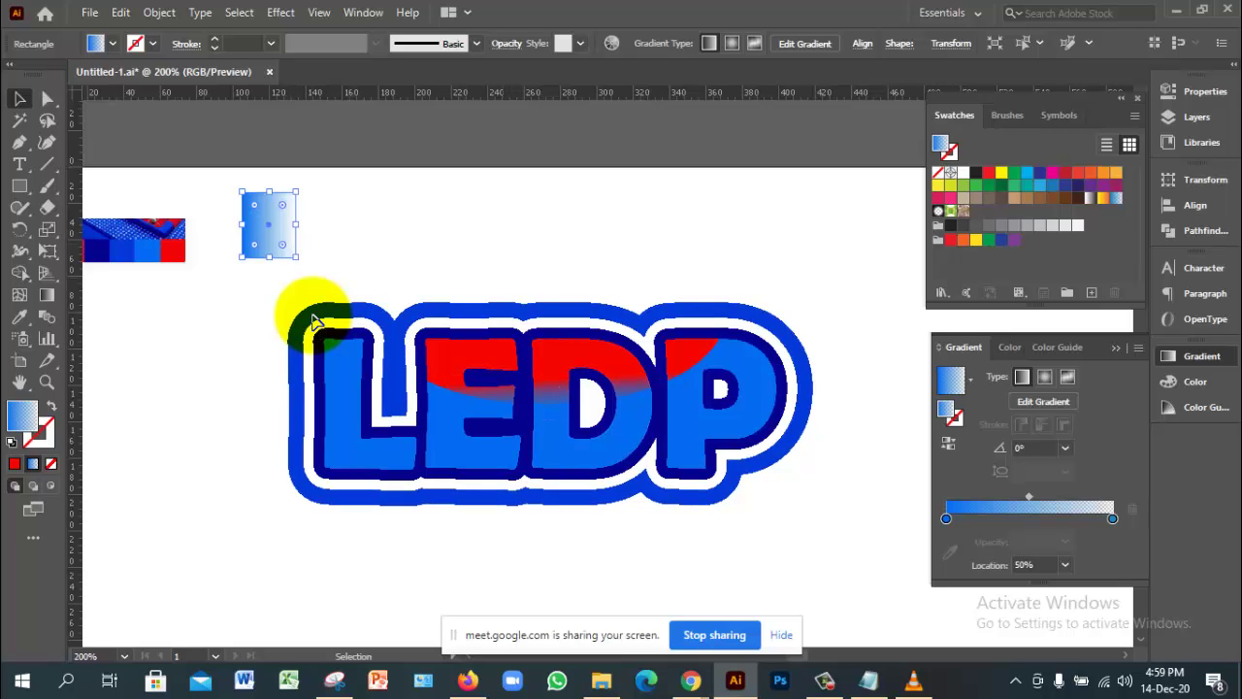
key(space)
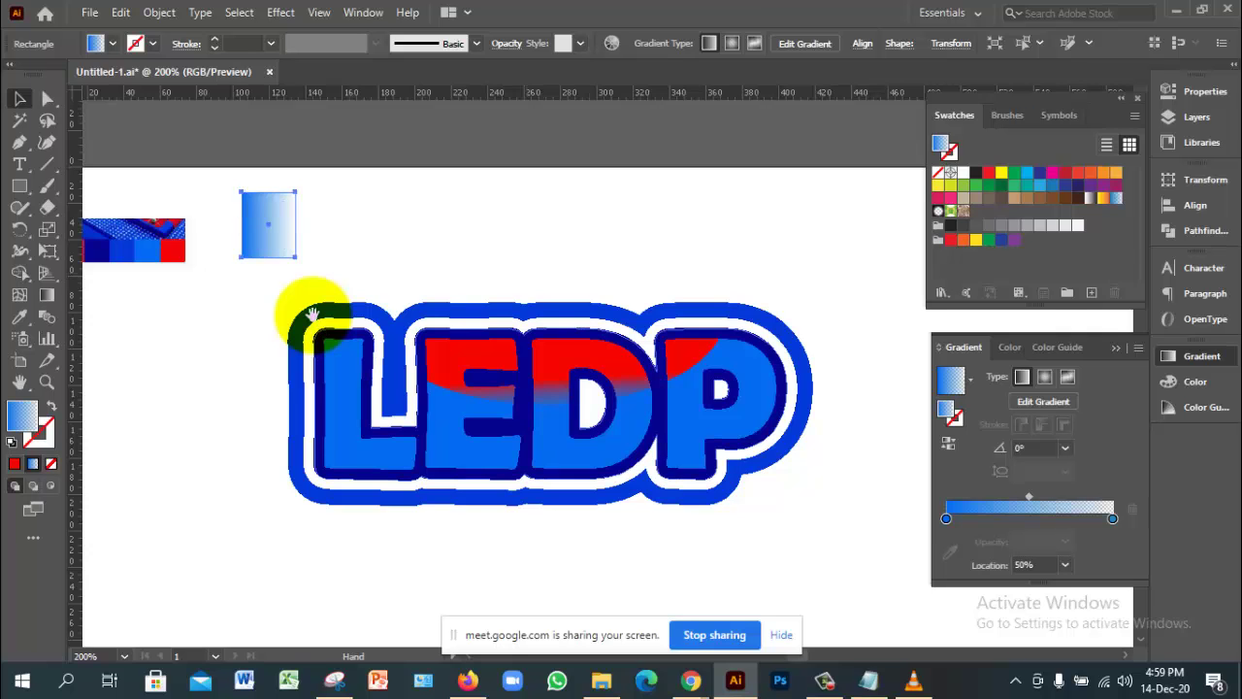
drag(312, 315, 425, 339)
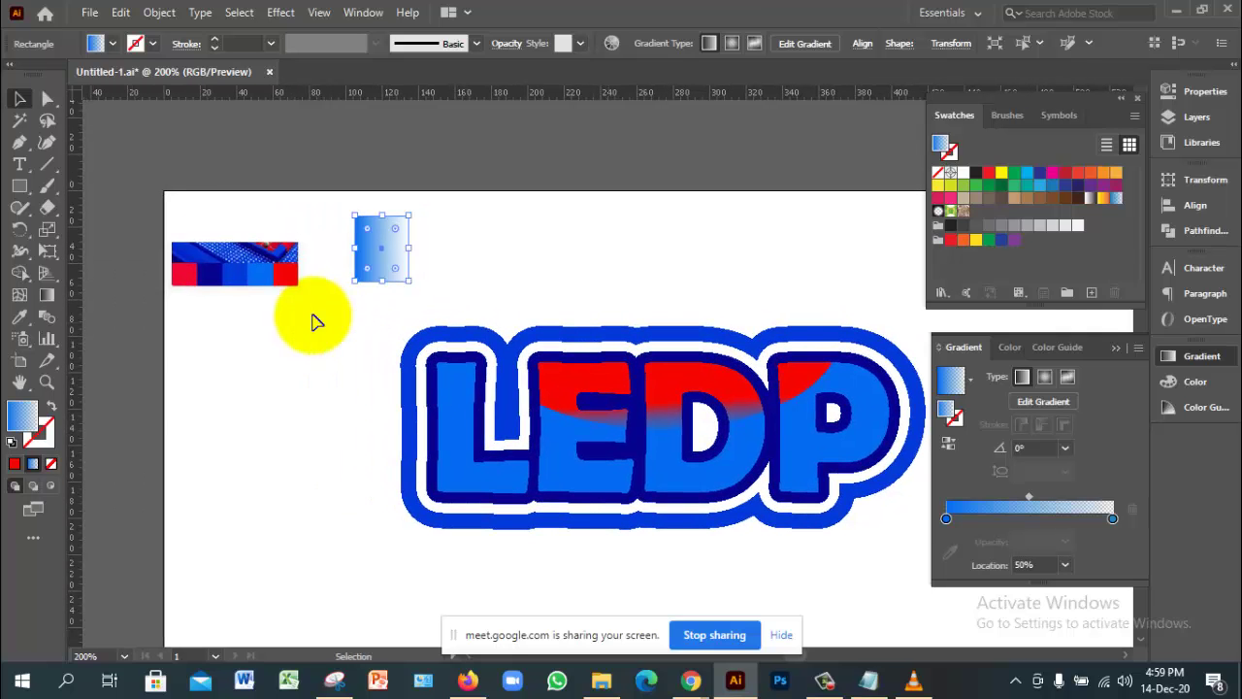
drag(316, 320, 317, 323)
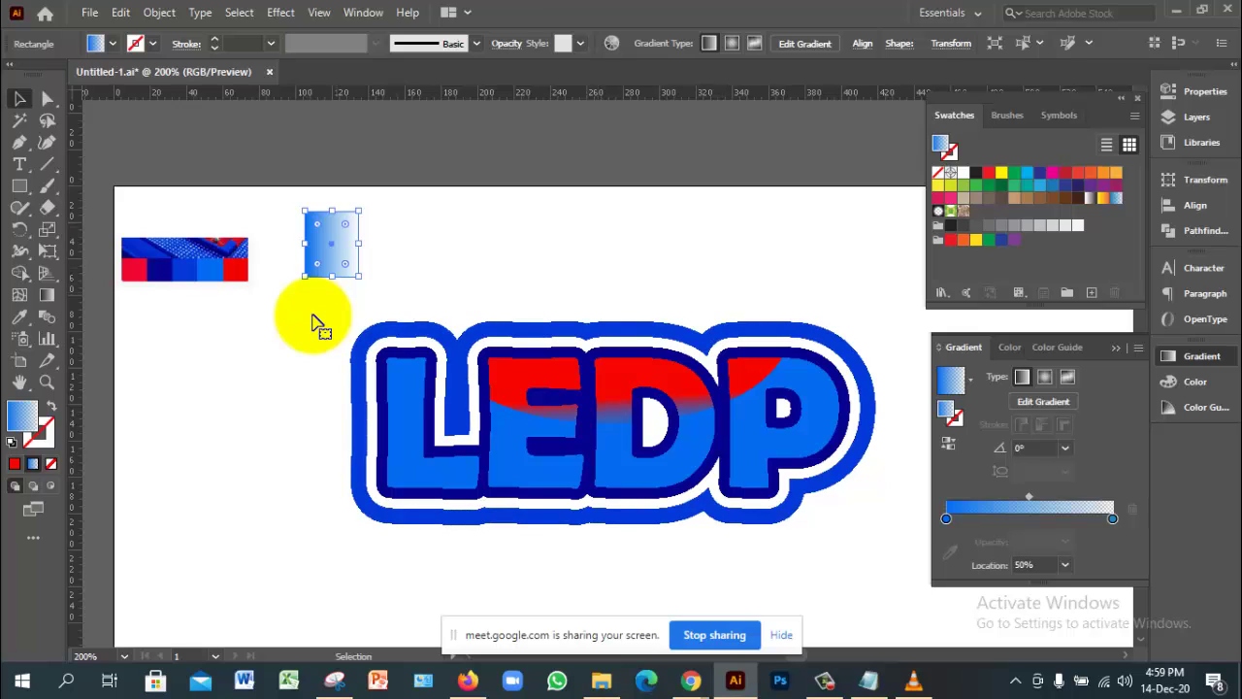
Step: Recolor the red end stop of the group's gradient yellow and shift the gradient midpoint toward the transparent stop
key(ctrl+alt+bracketleft)
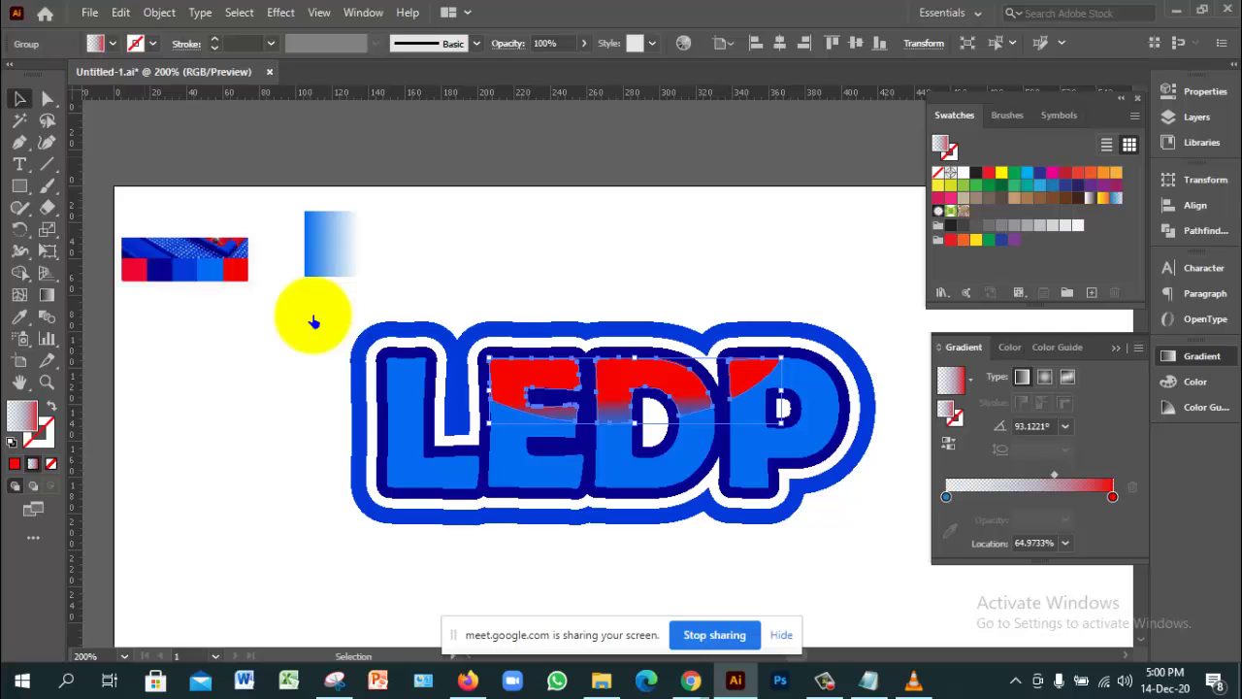
click(1112, 497)
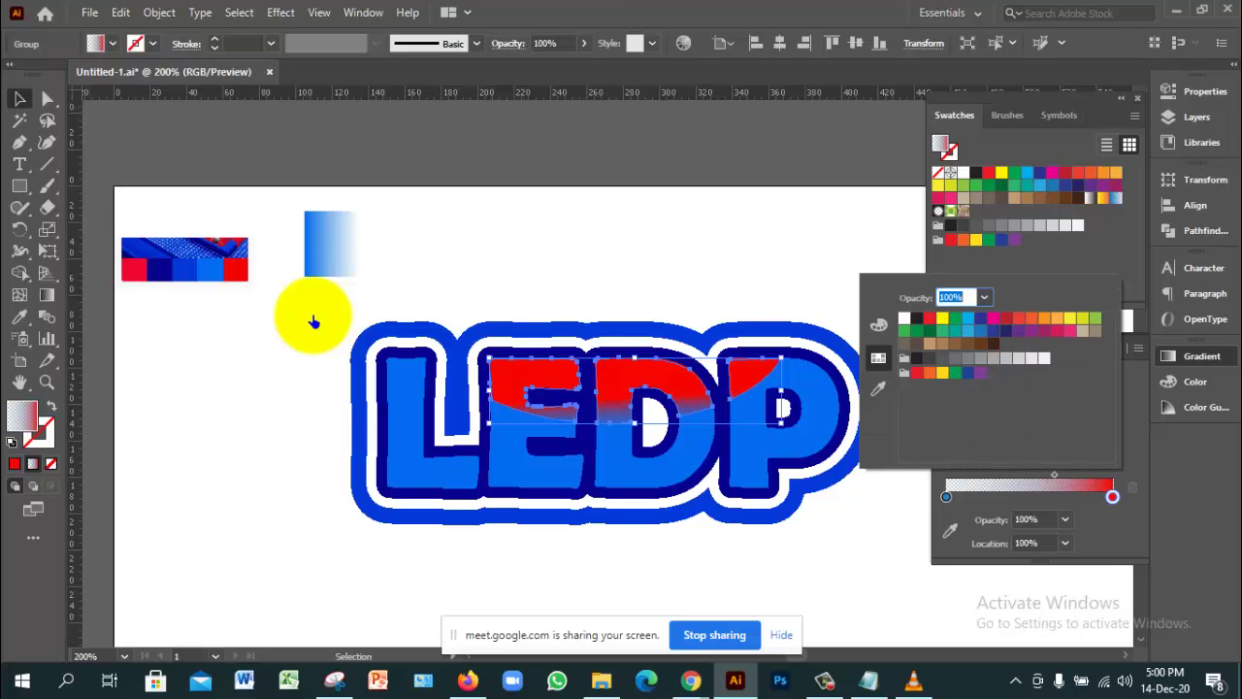
click(942, 317)
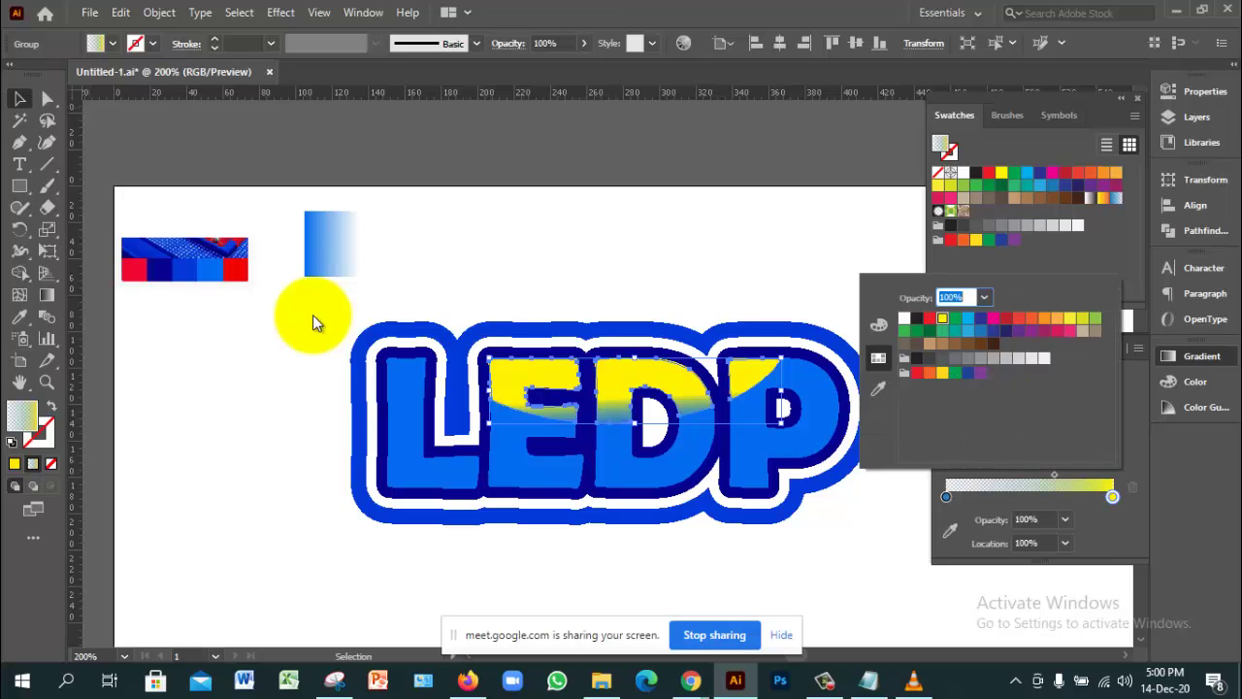
key(Escape)
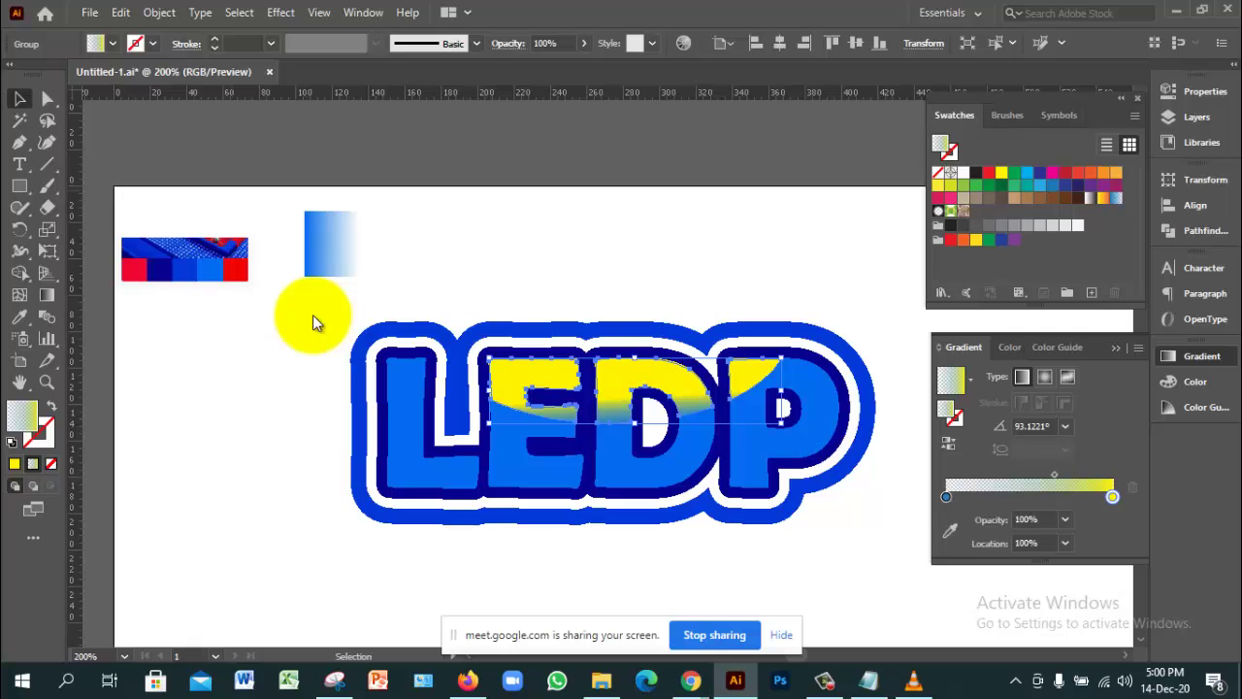
drag(1055, 475, 1020, 475)
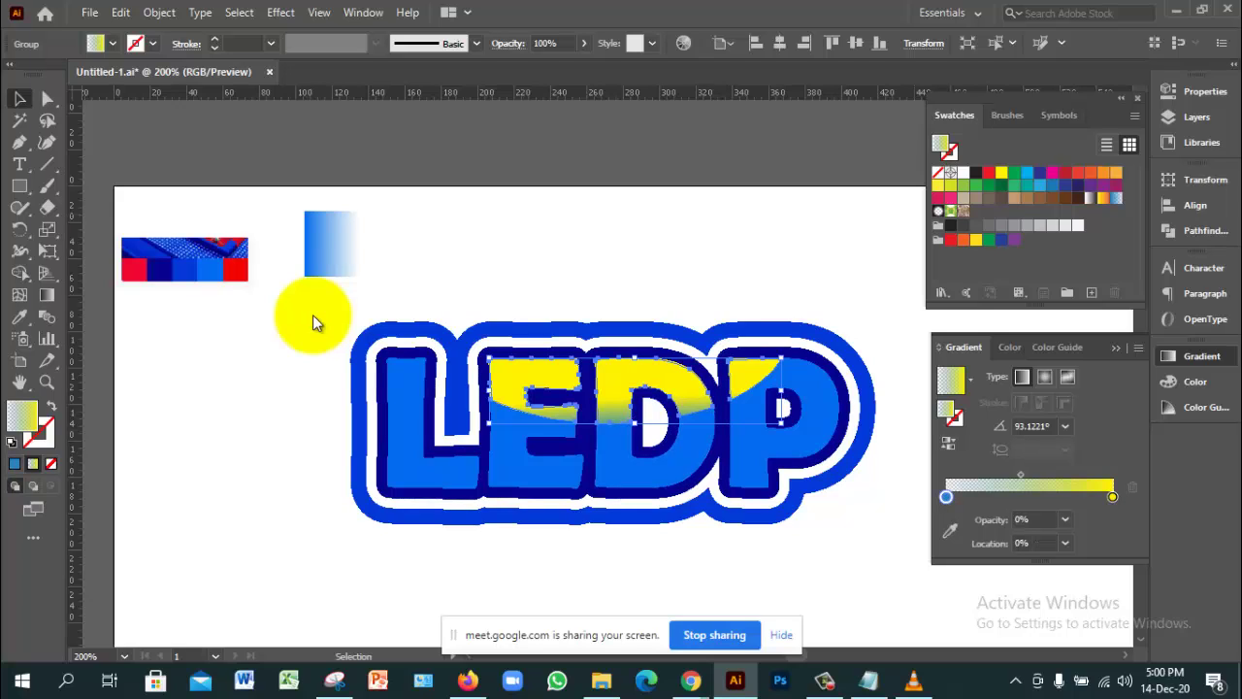
Step: Set the opacity of the gradient's blue start stop to 50% and of its yellow end stop to 80%
click(1066, 519)
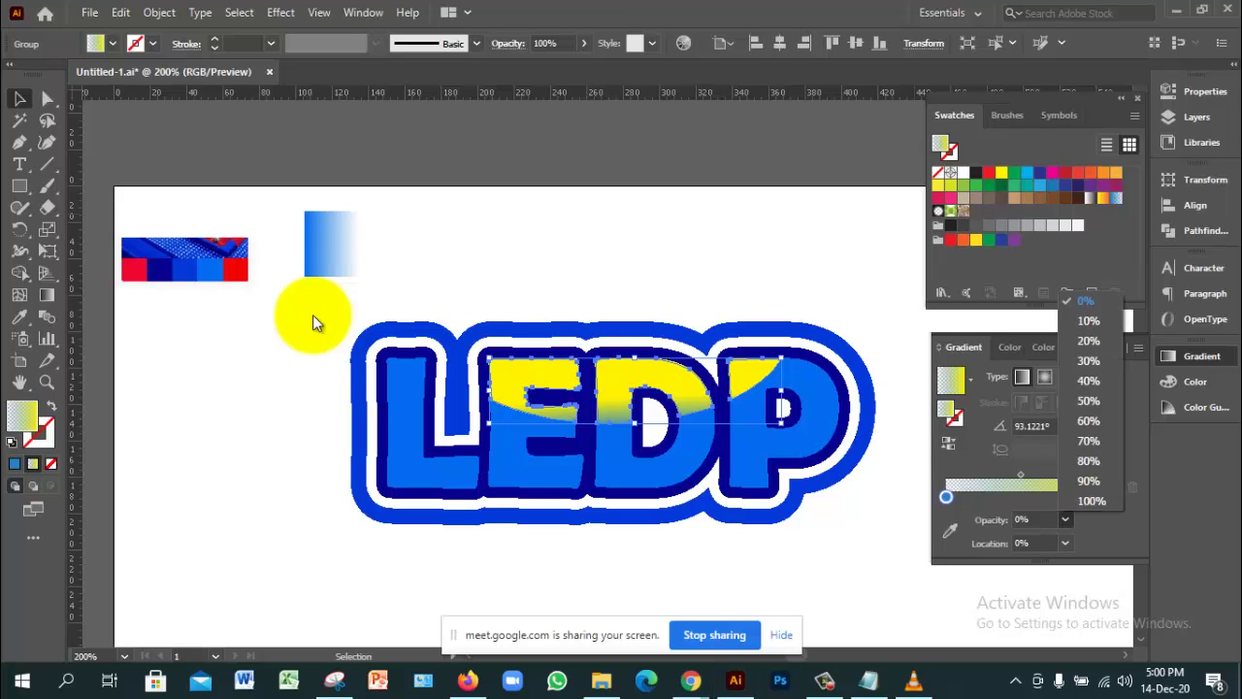
click(1089, 401)
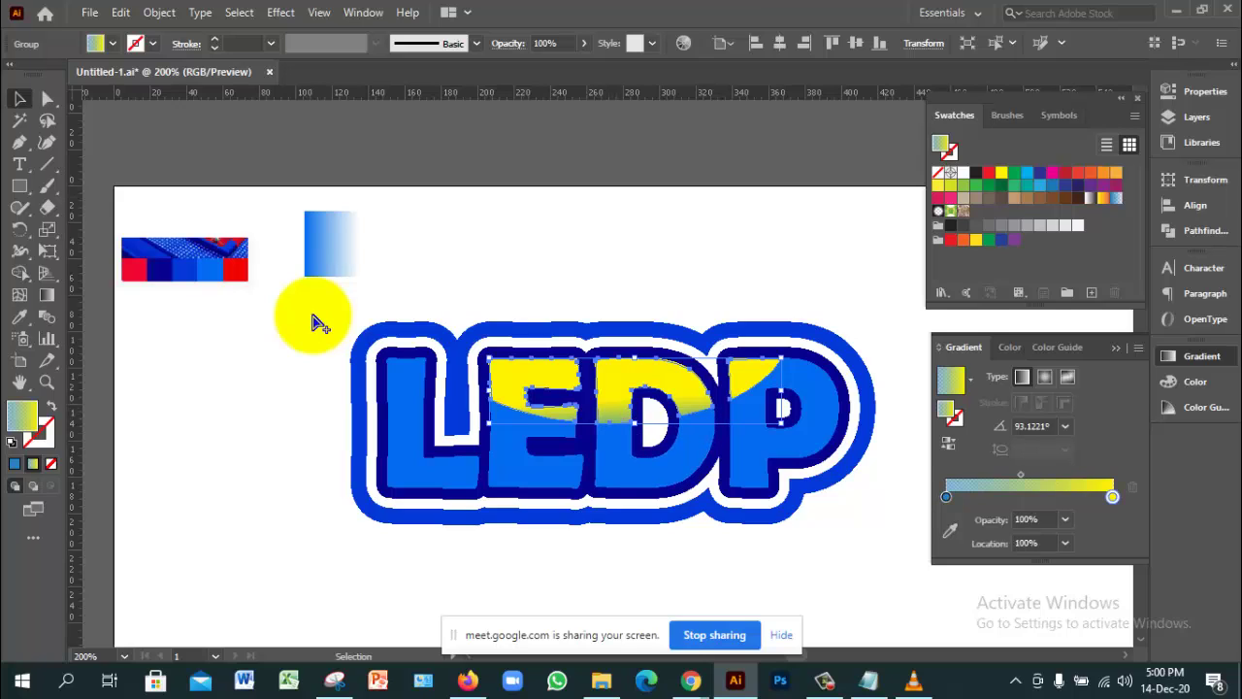
click(1065, 519)
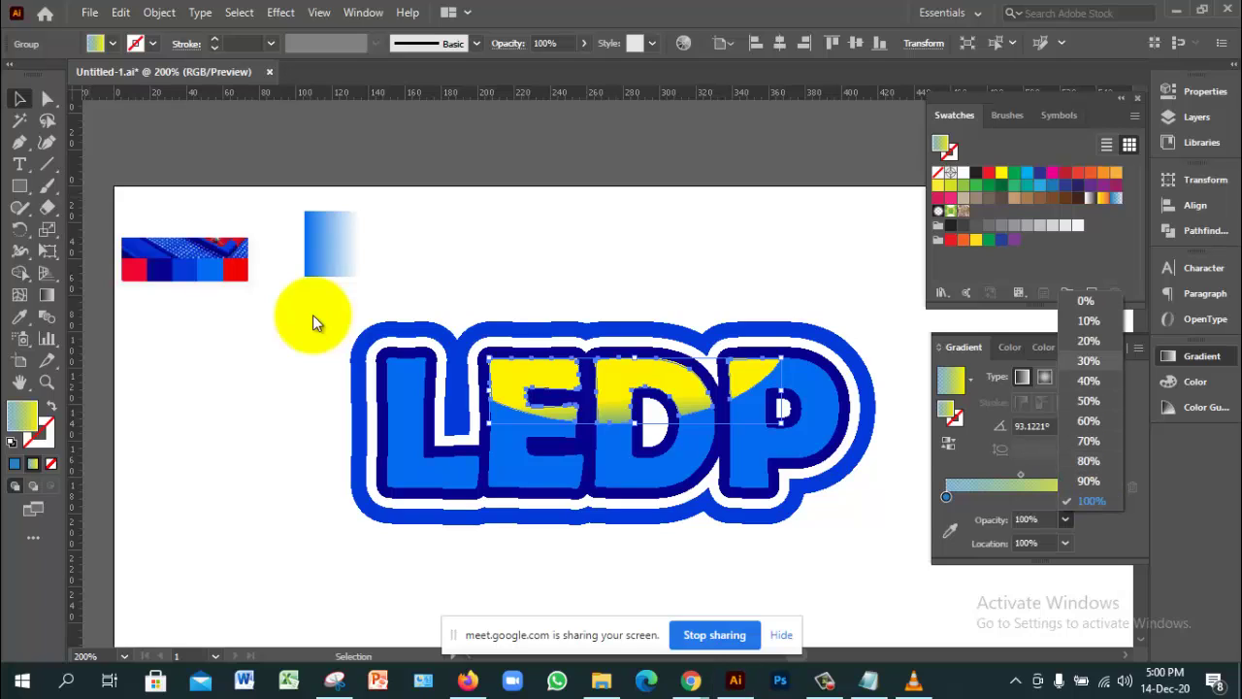
click(1088, 461)
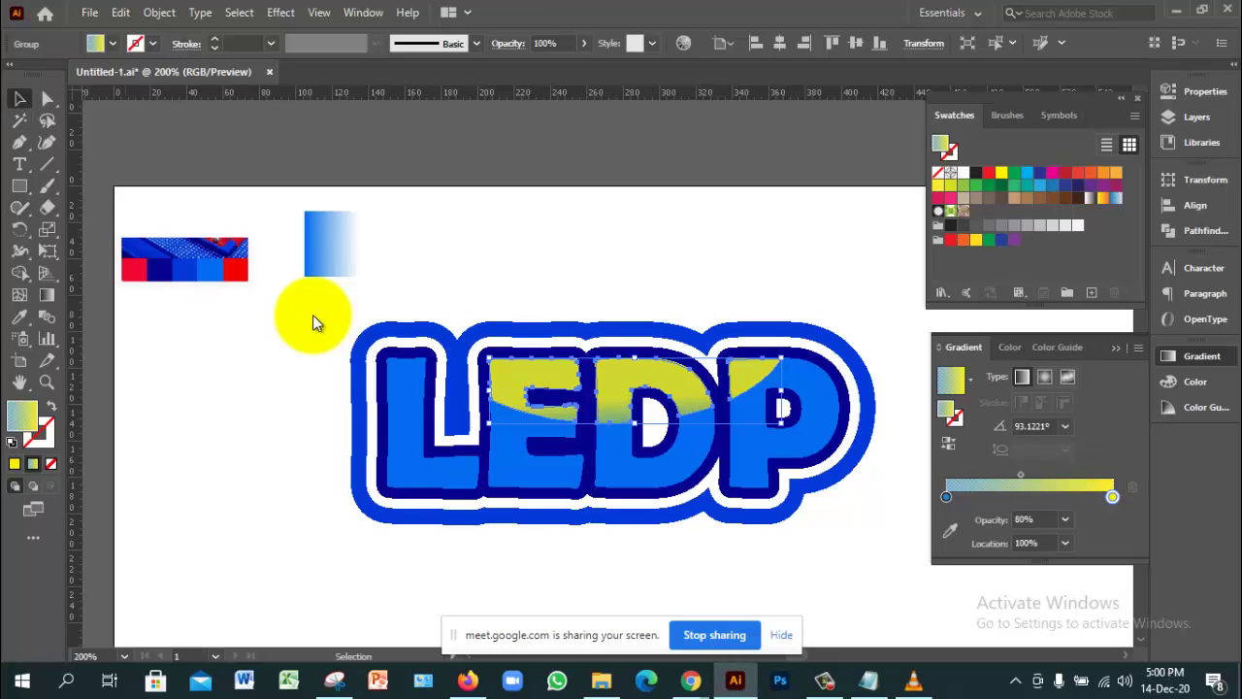
Step: Set the opacity of the yellow end stop in the highlight group's gradient to 100% and deselect the group
click(315, 321)
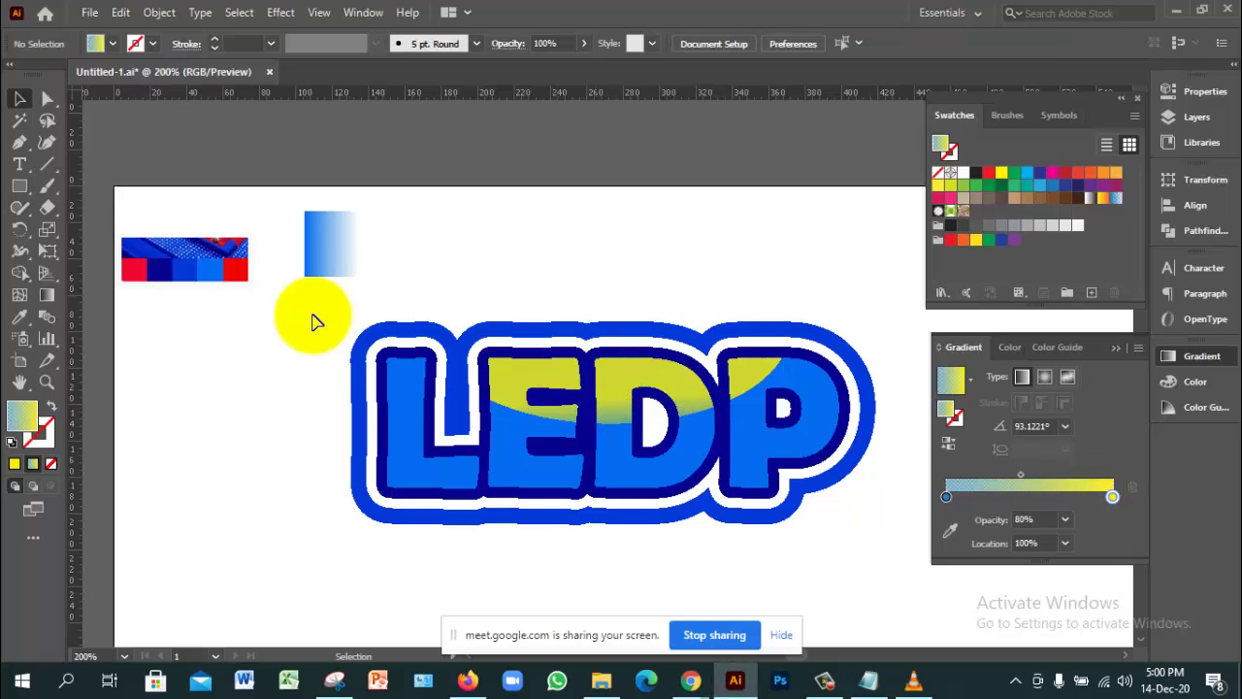
key(ctrl+z)
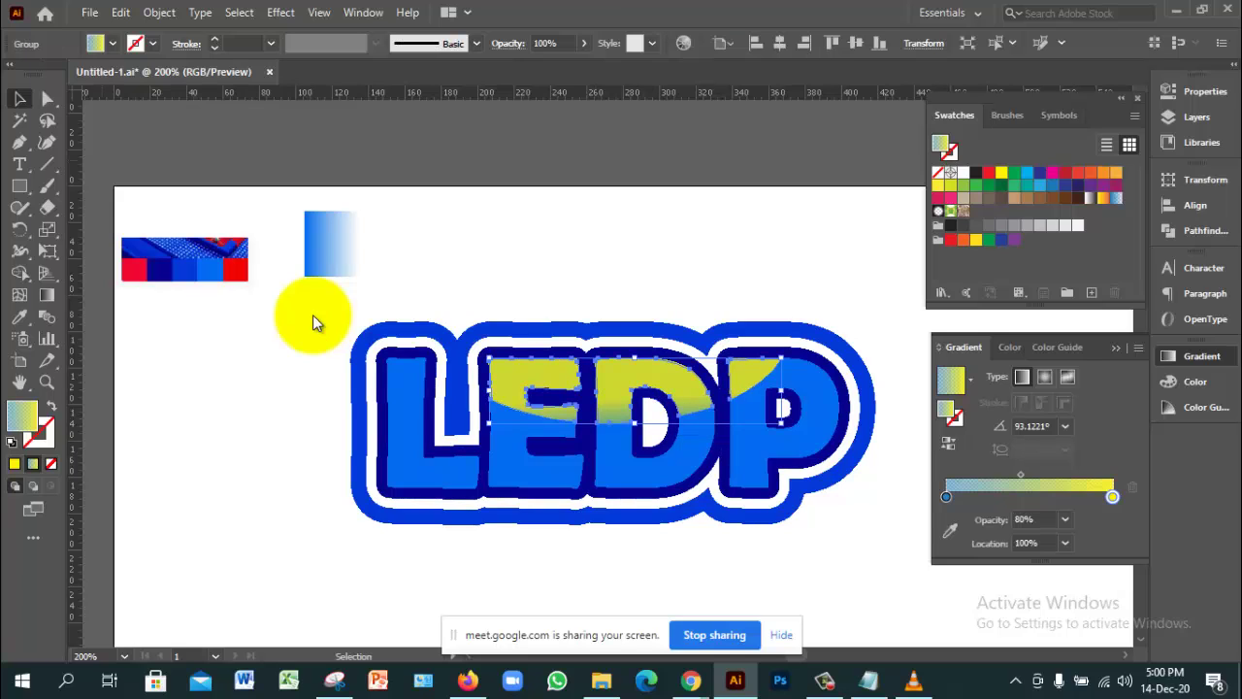
click(1065, 519)
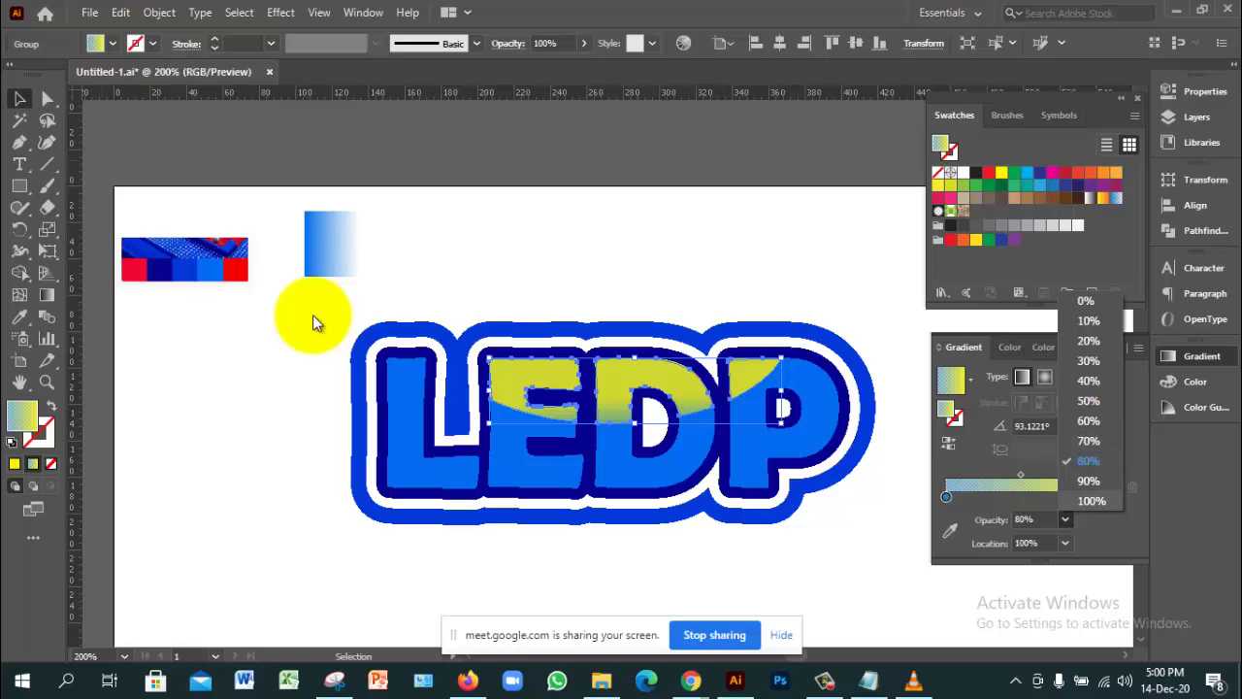
click(1090, 500)
click(313, 314)
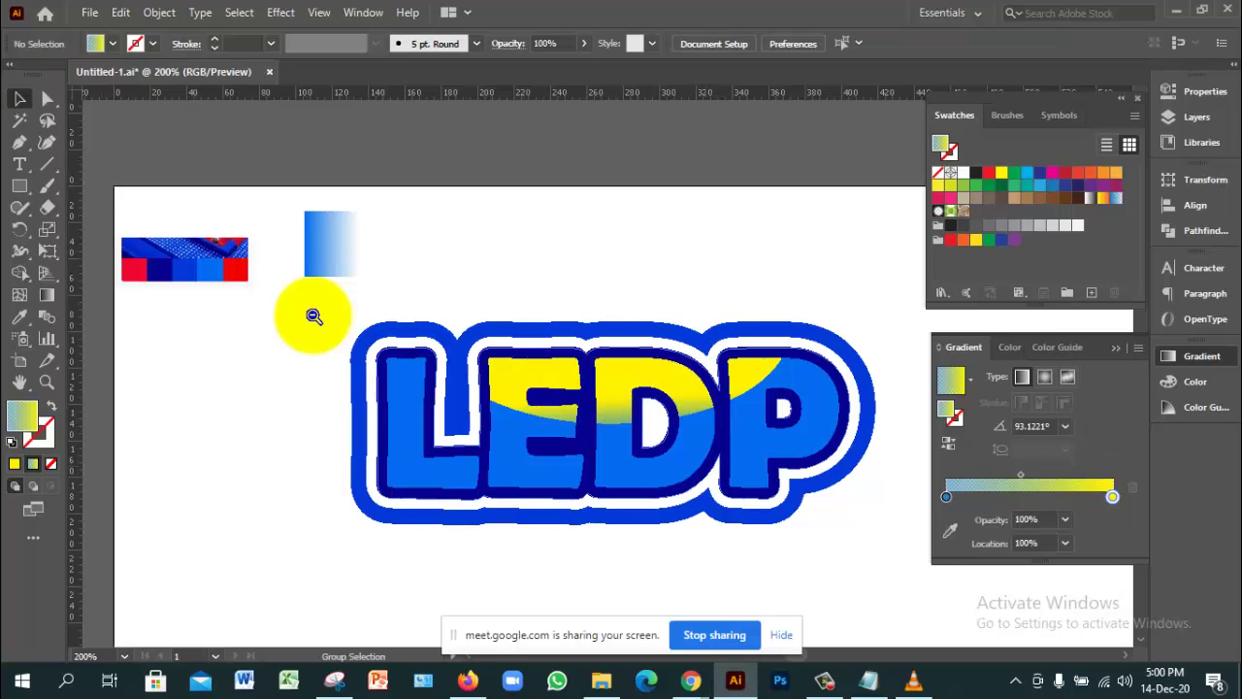
alt+click(313, 314)
click(312, 314)
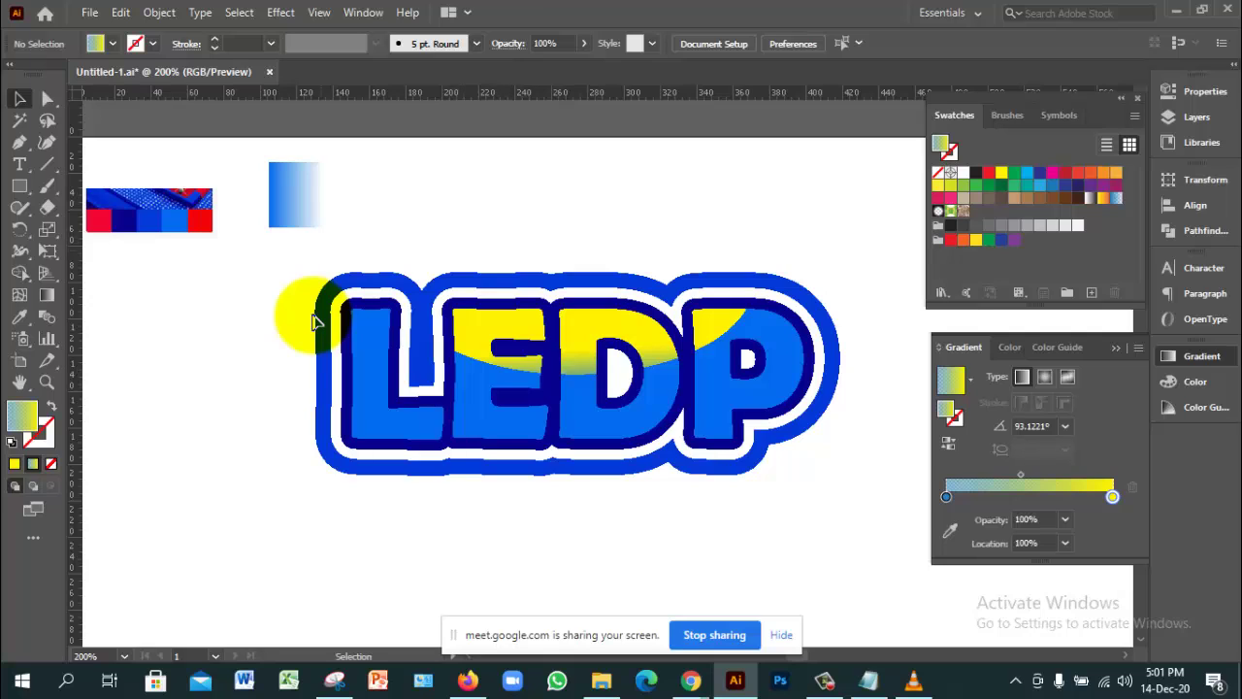
Step: Select the whole LEDP logo group and start an Arc warp effect on it
click(312, 320)
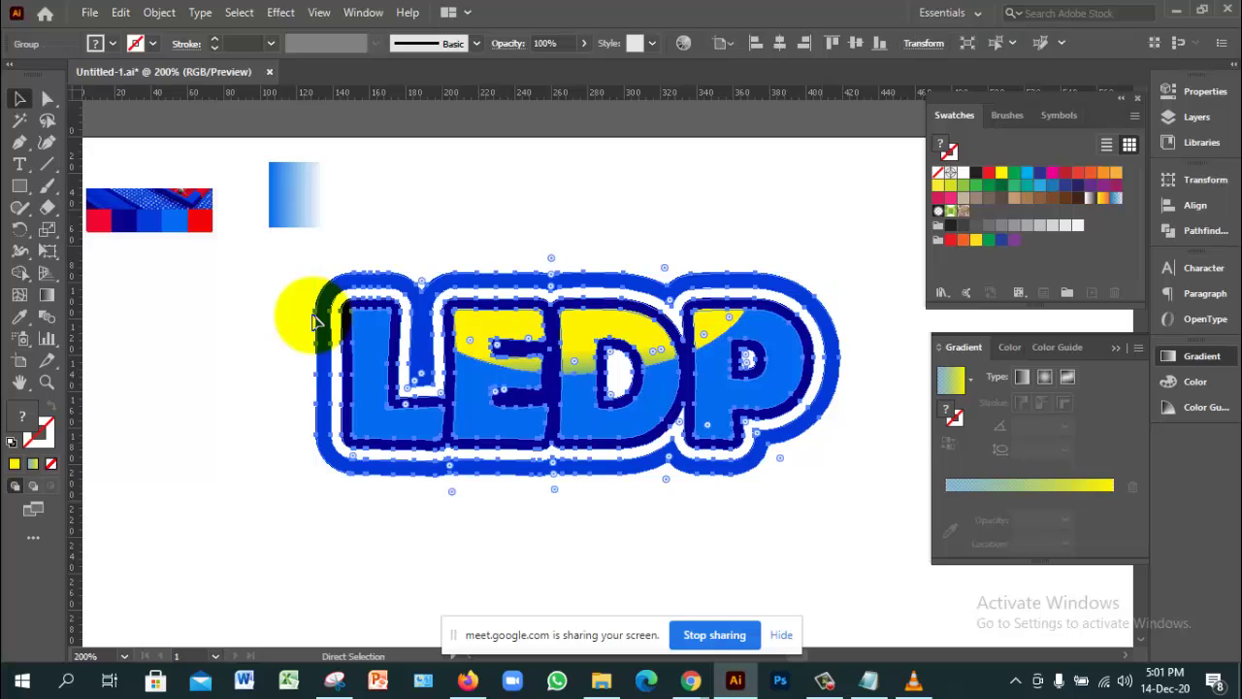
key(ctrl)
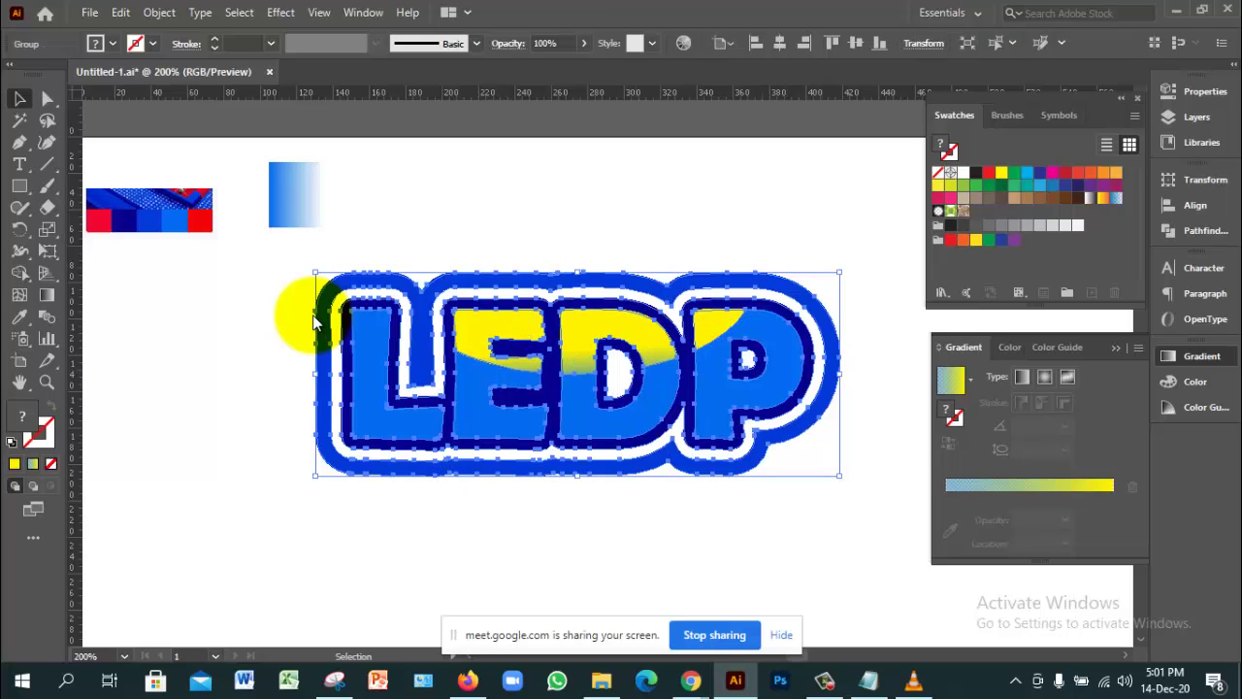
key(alt+w)
key(alt+s)
key(alt+t)
key(alt+w)
key(alt+c)
key(alt+s)
key(alt+c)
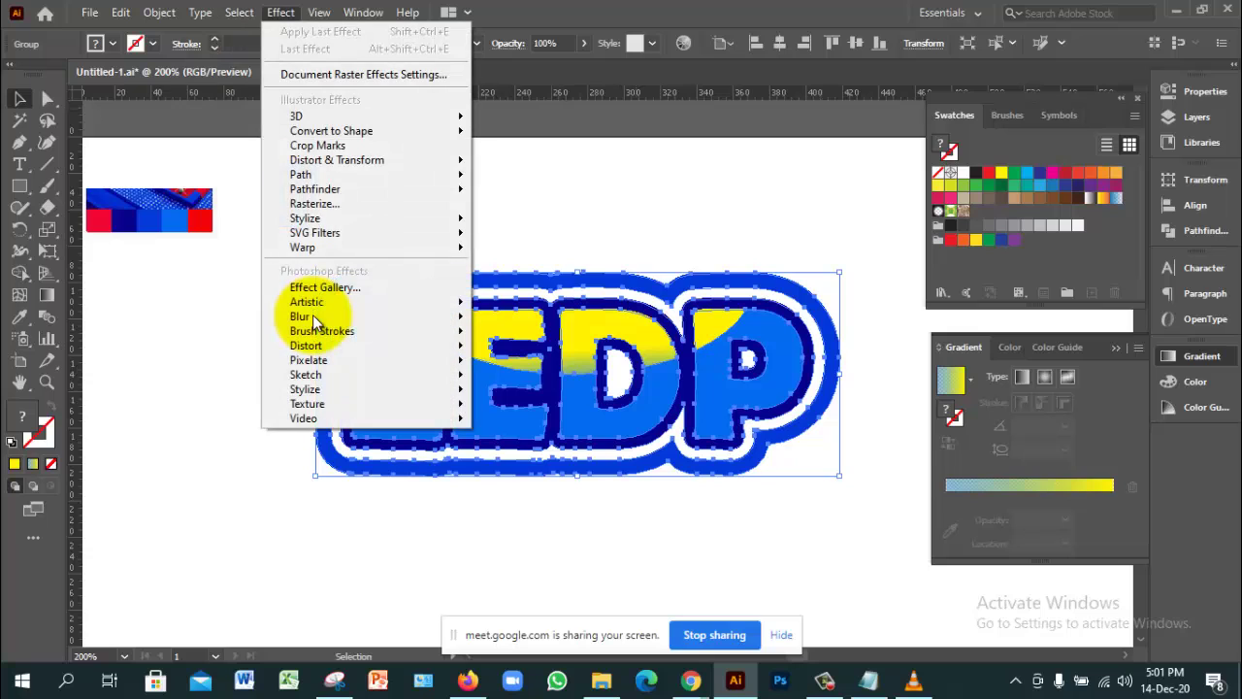
key(Up)
key(Down)
key(Down)
key(Right)
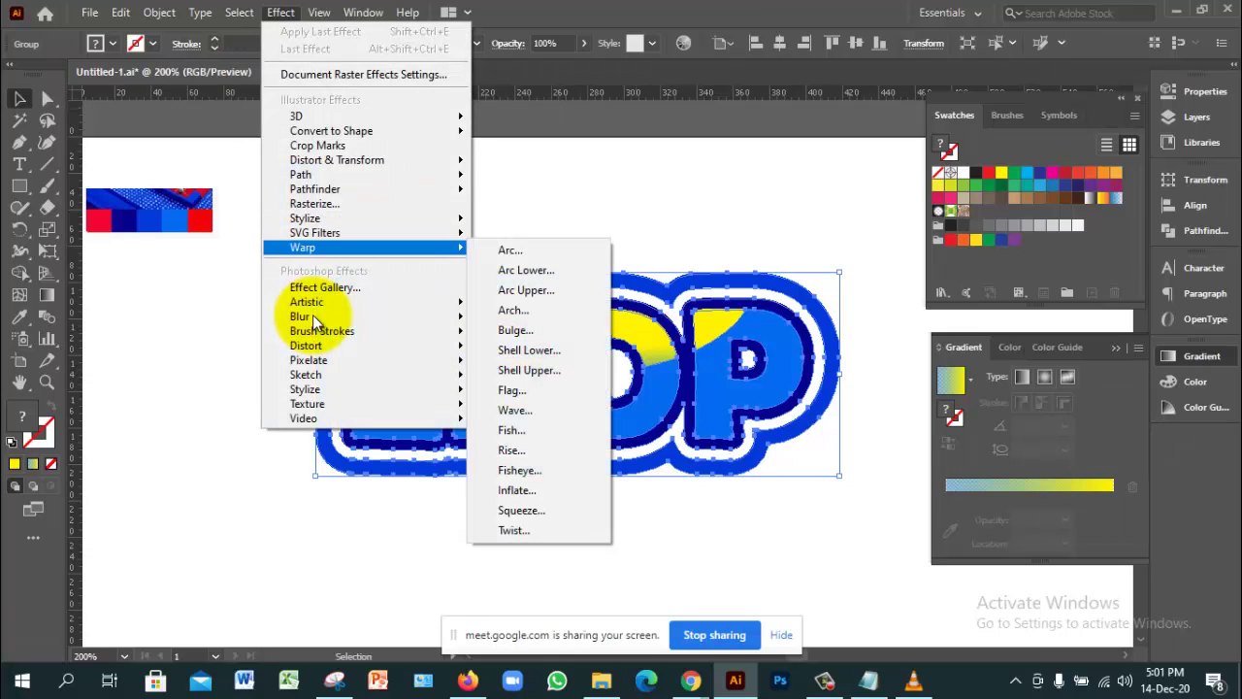
key(Down)
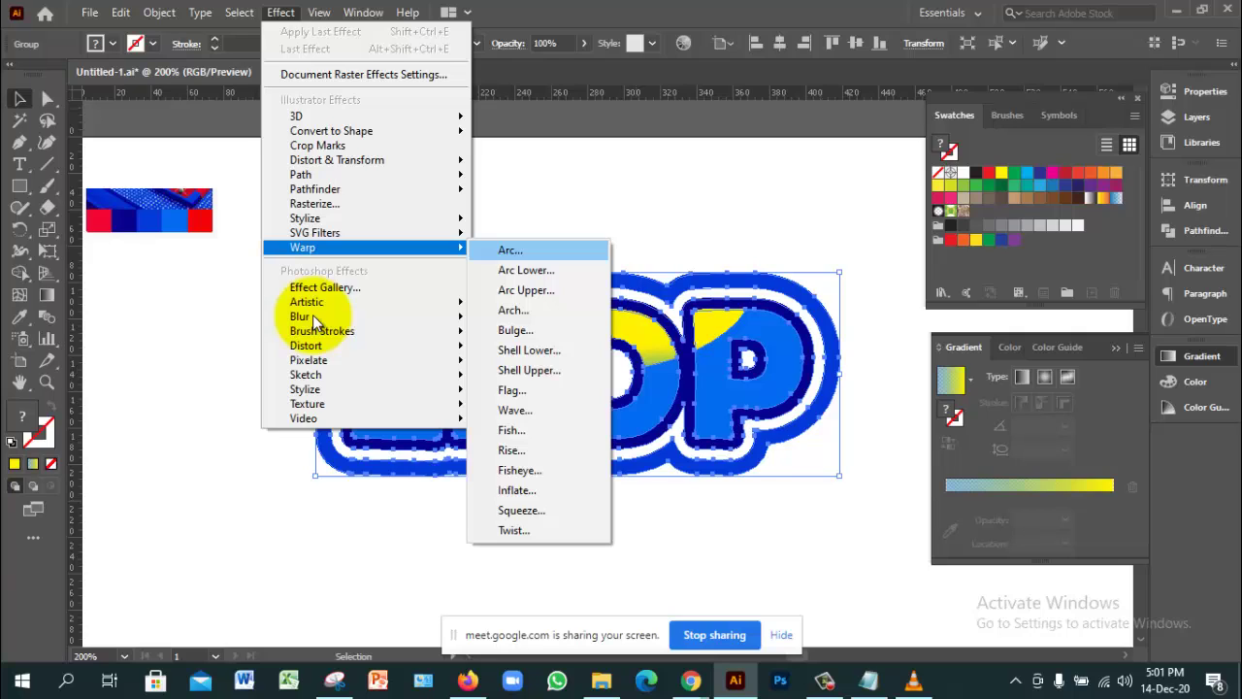
key(Down)
key(Down)
key(Down)
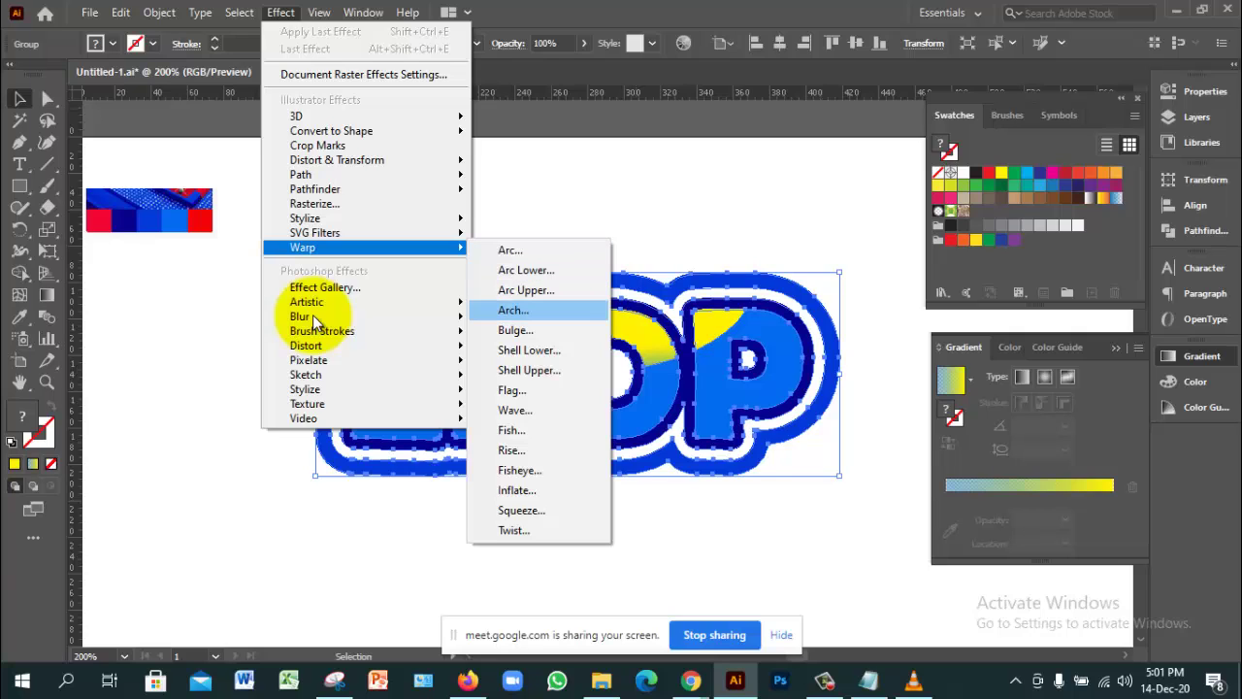
key(Down)
key(Down)
key(Down)
key(Down)
key(Down)
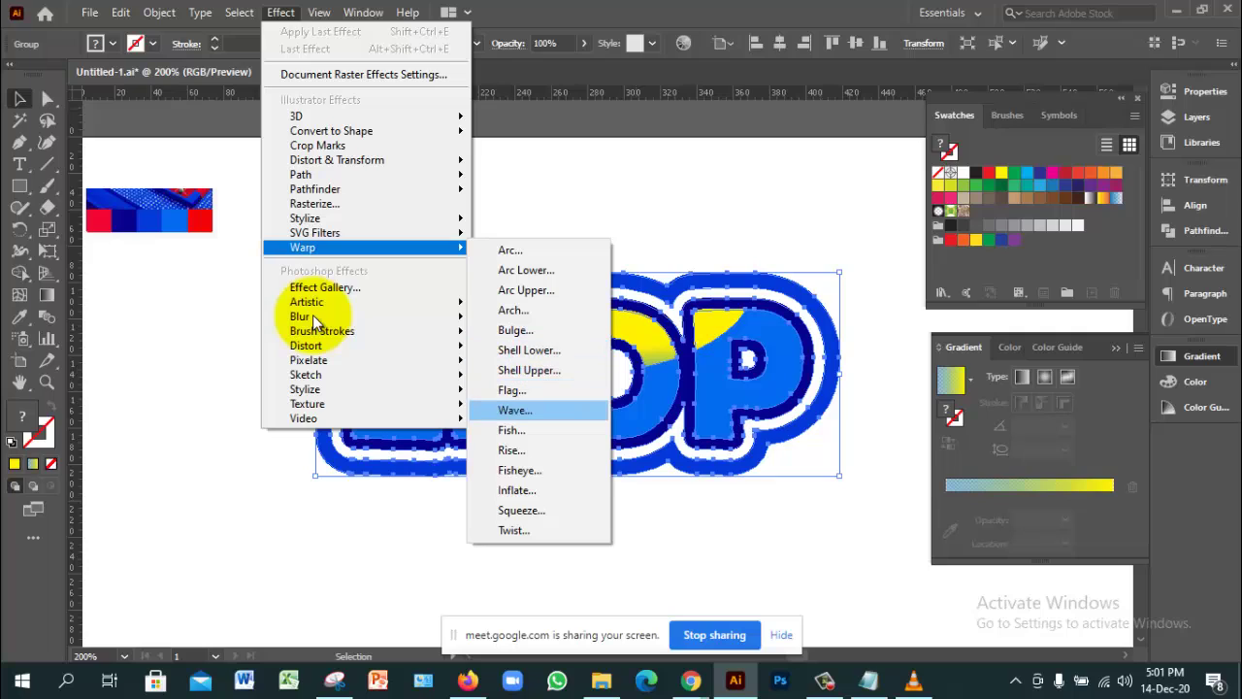
key(Down)
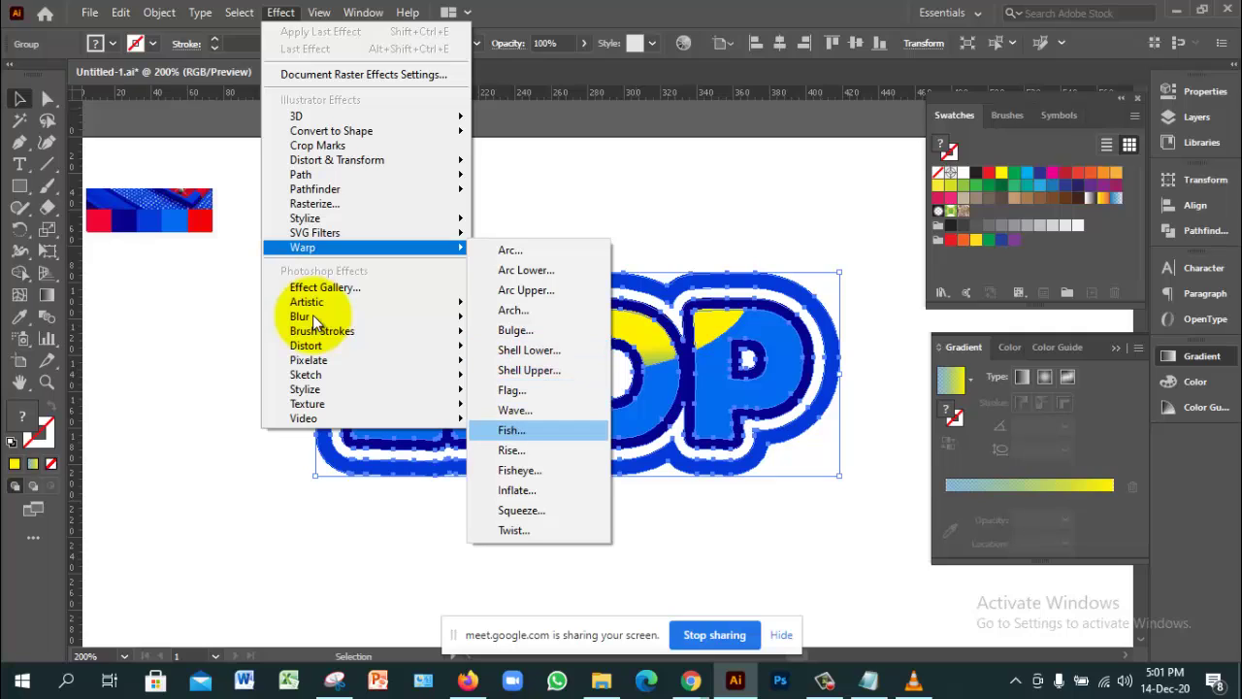
key(Up)
key(Up)
key(Up)
key(Up)
key(Up)
key(Up)
key(Down)
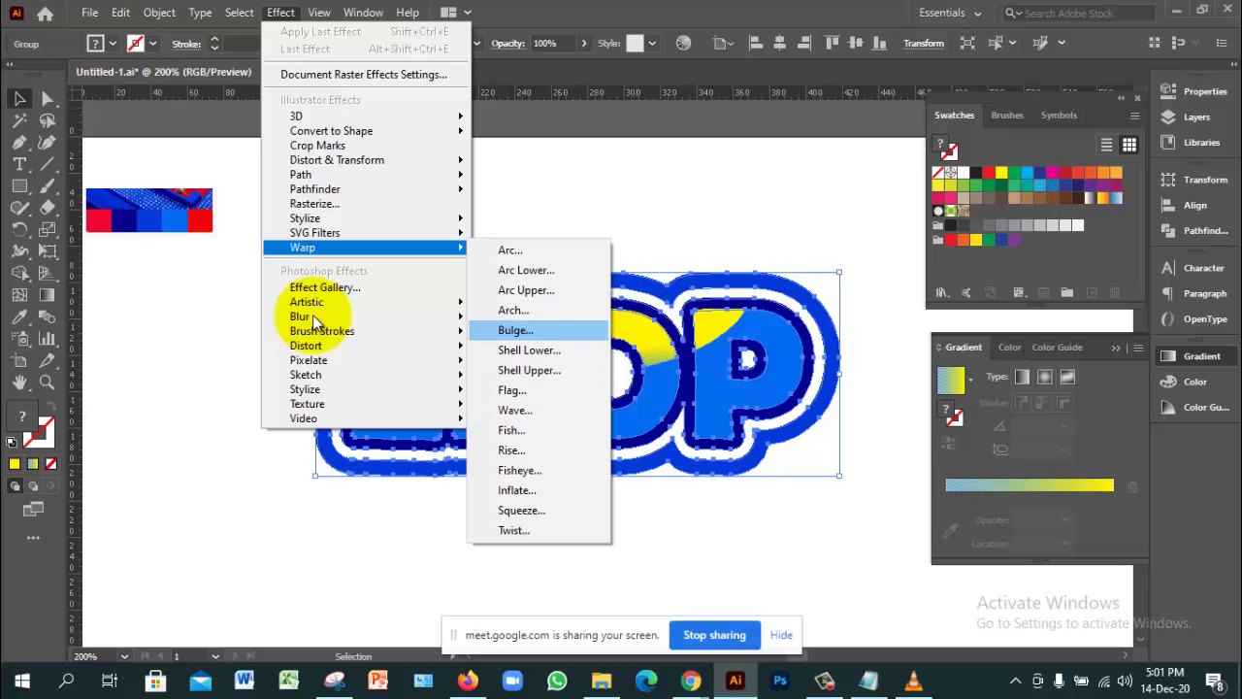
key(Up)
key(Up)
key(Up)
key(Up)
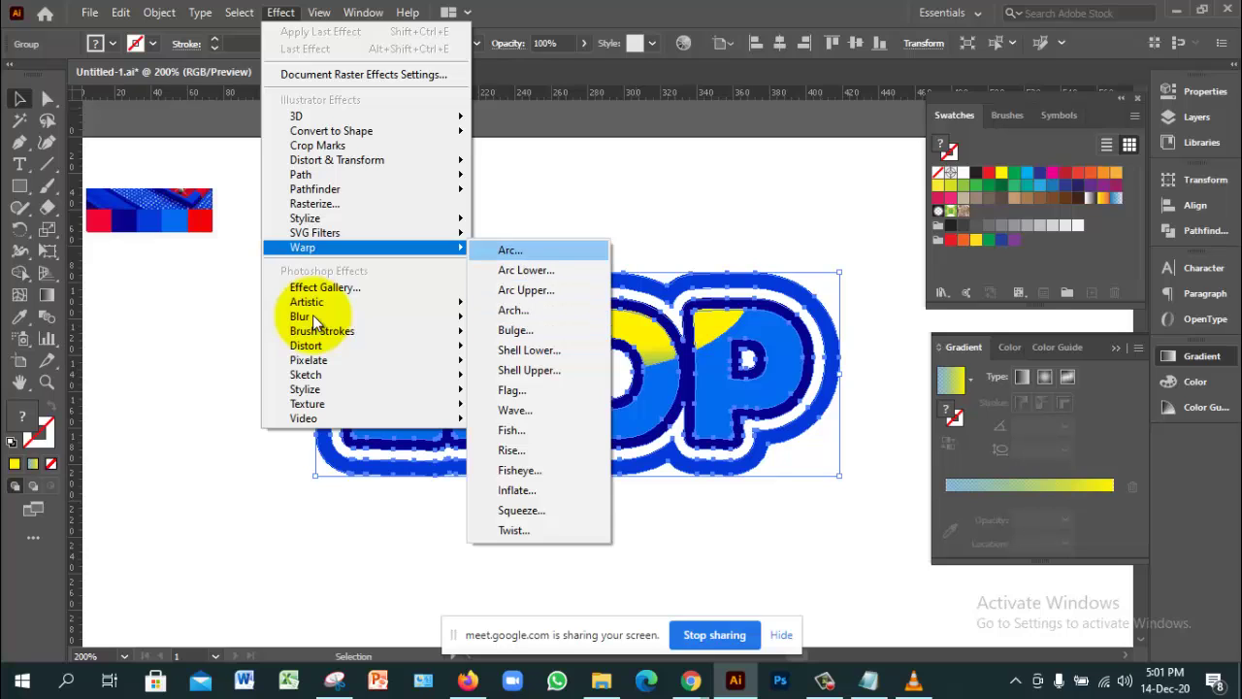
key(Return)
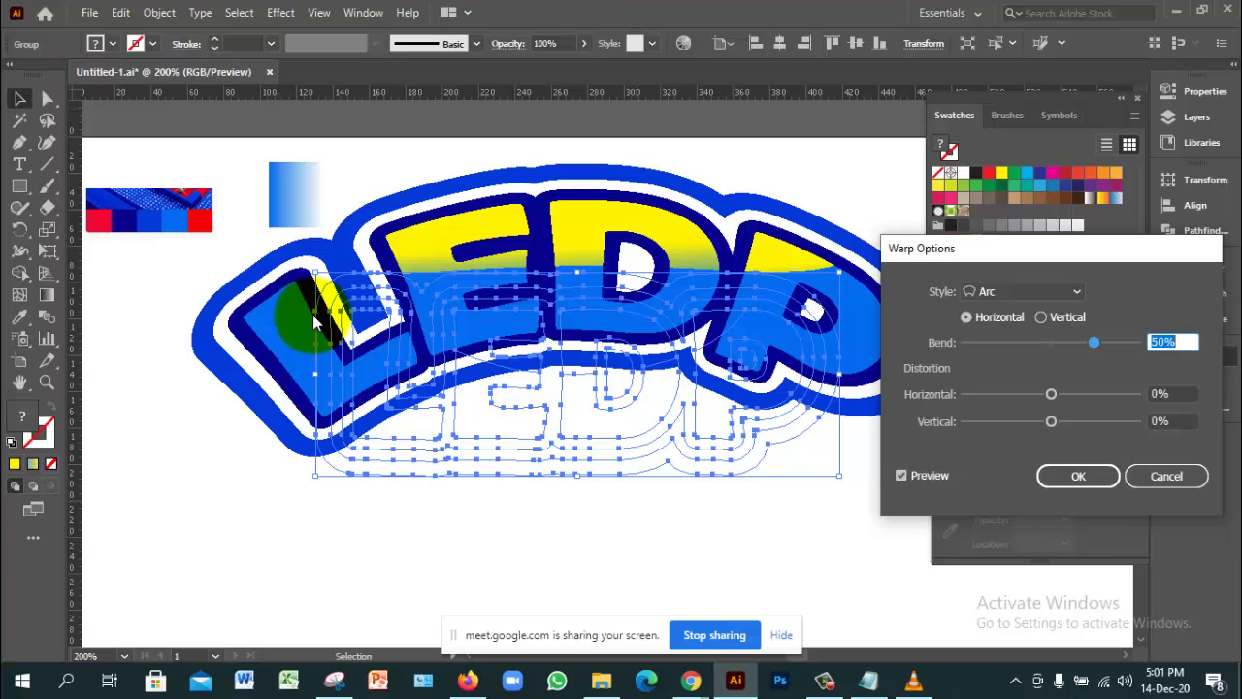
Step: Try the vertical orientation for the Arc warp, return it to horizontal, and set the bend to 16%
key(alt+v)
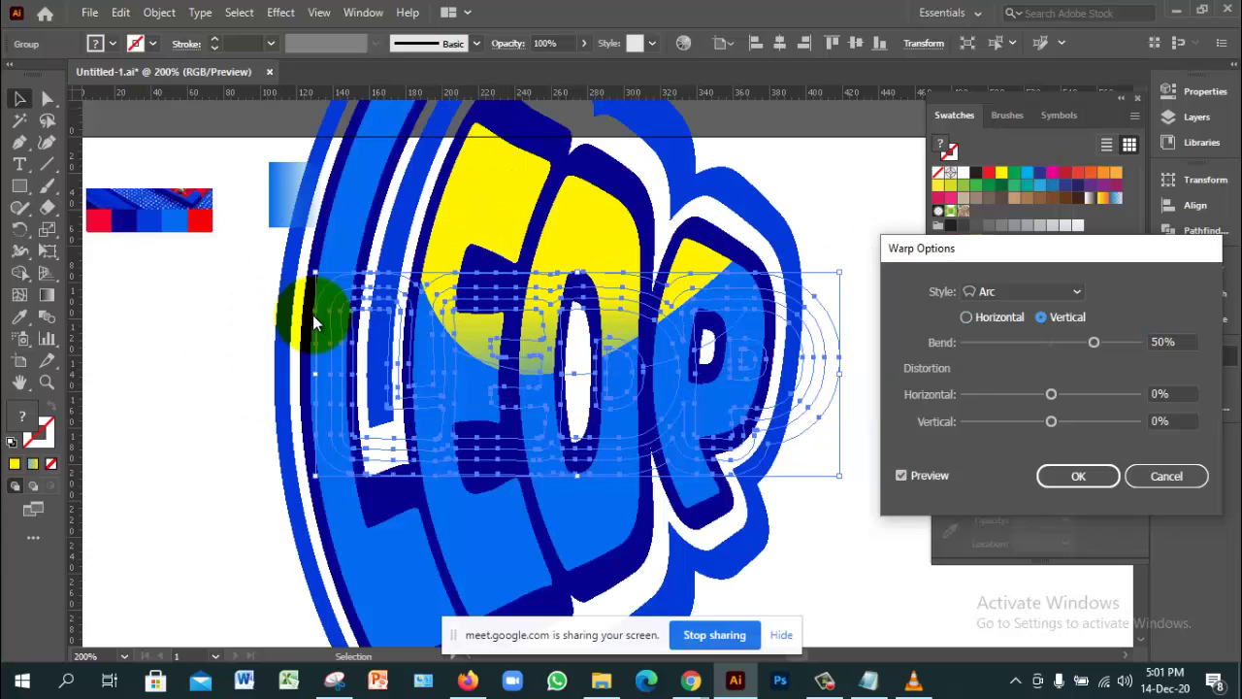
key(alt+h)
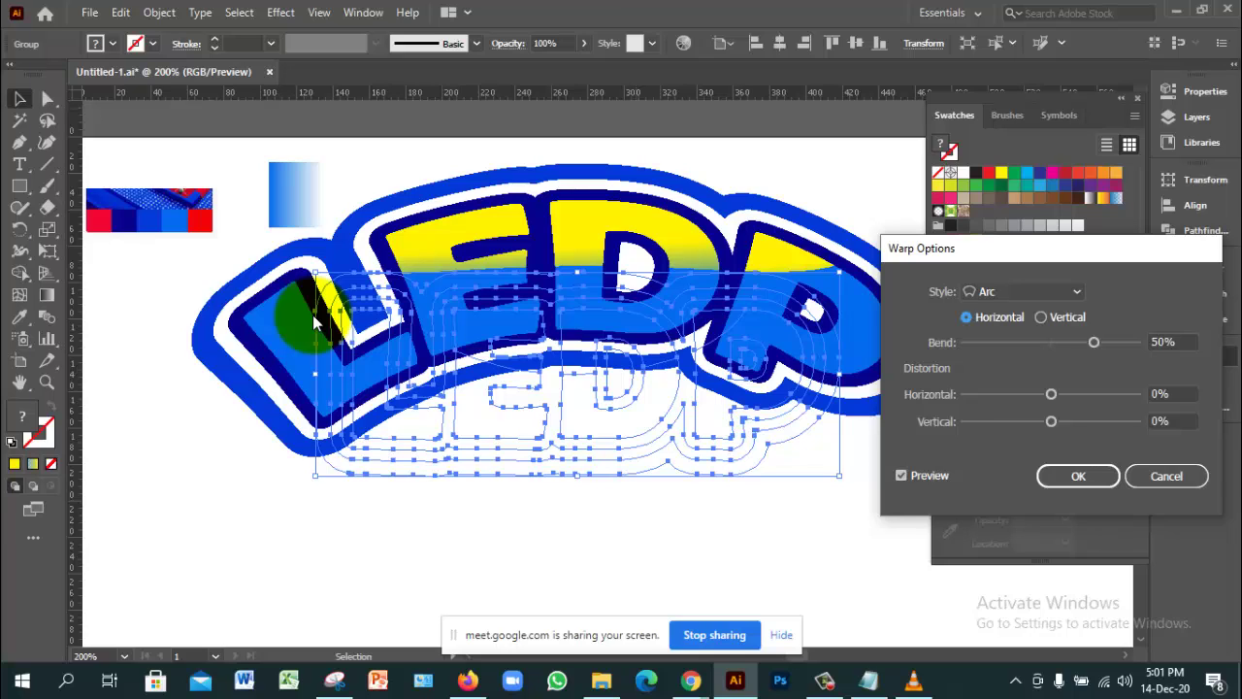
key(Tab)
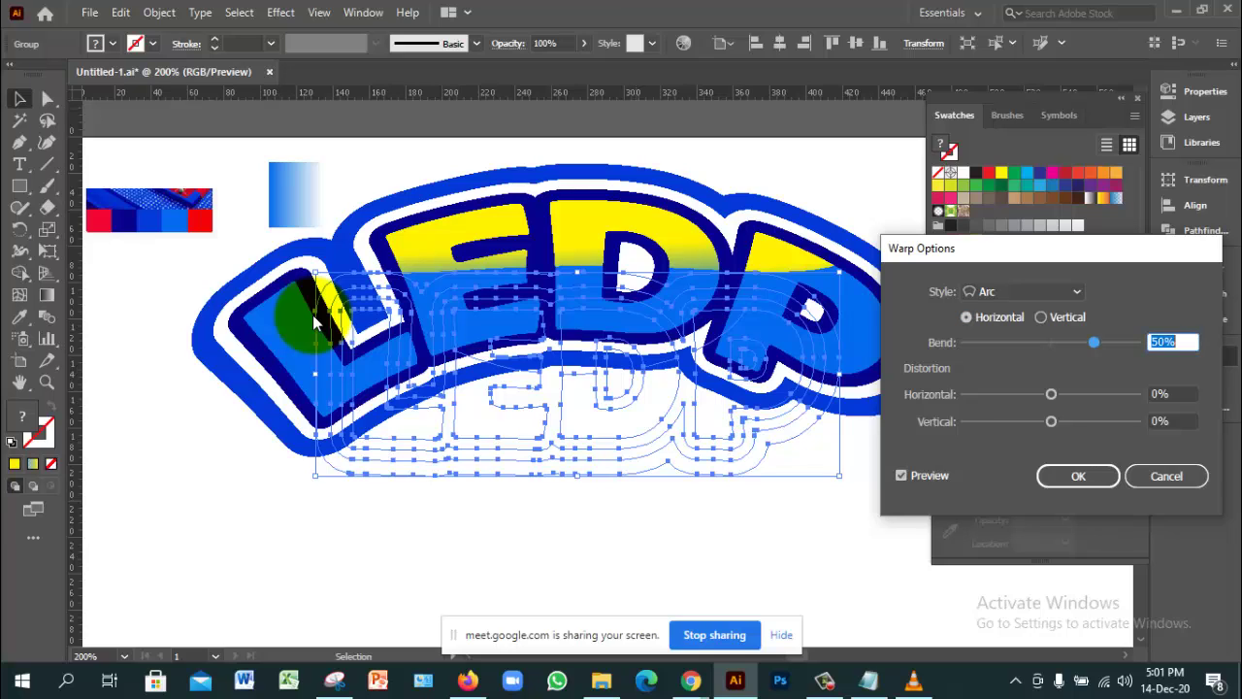
text(27)
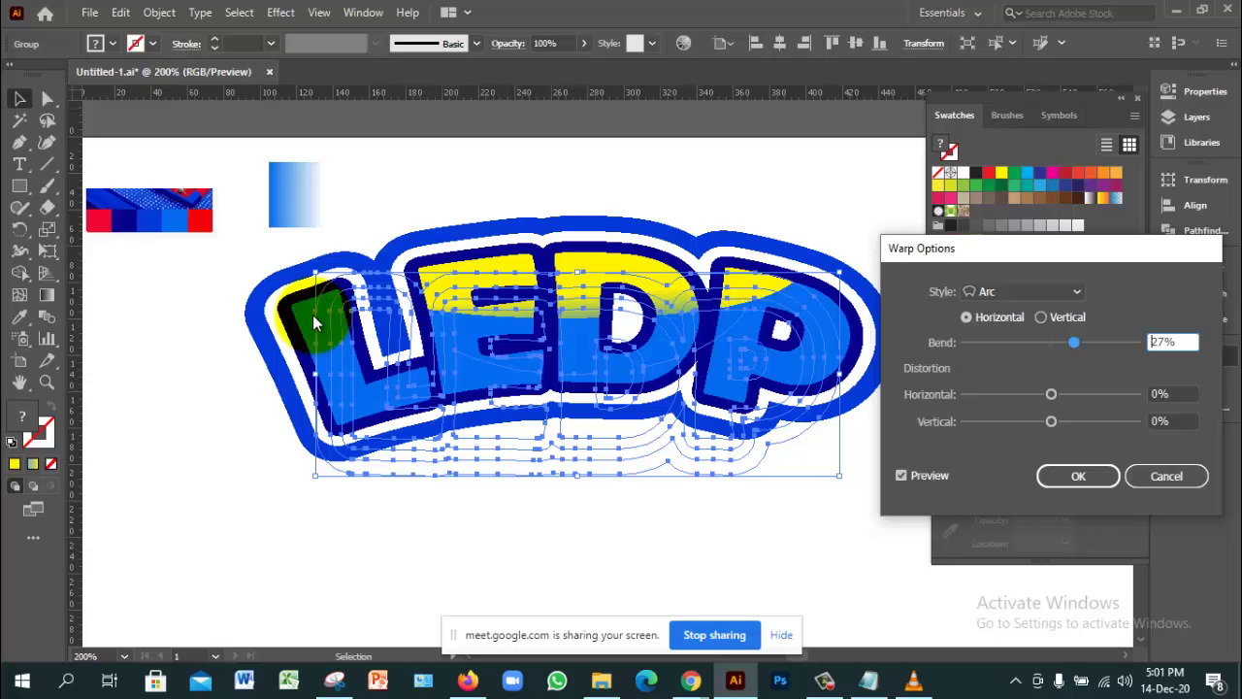
key(Down)
key(Down)
key(Down)
key(Down)
key(Down)
key(Down)
key(Down)
key(Down)
key(Down)
key(Down)
key(Down)
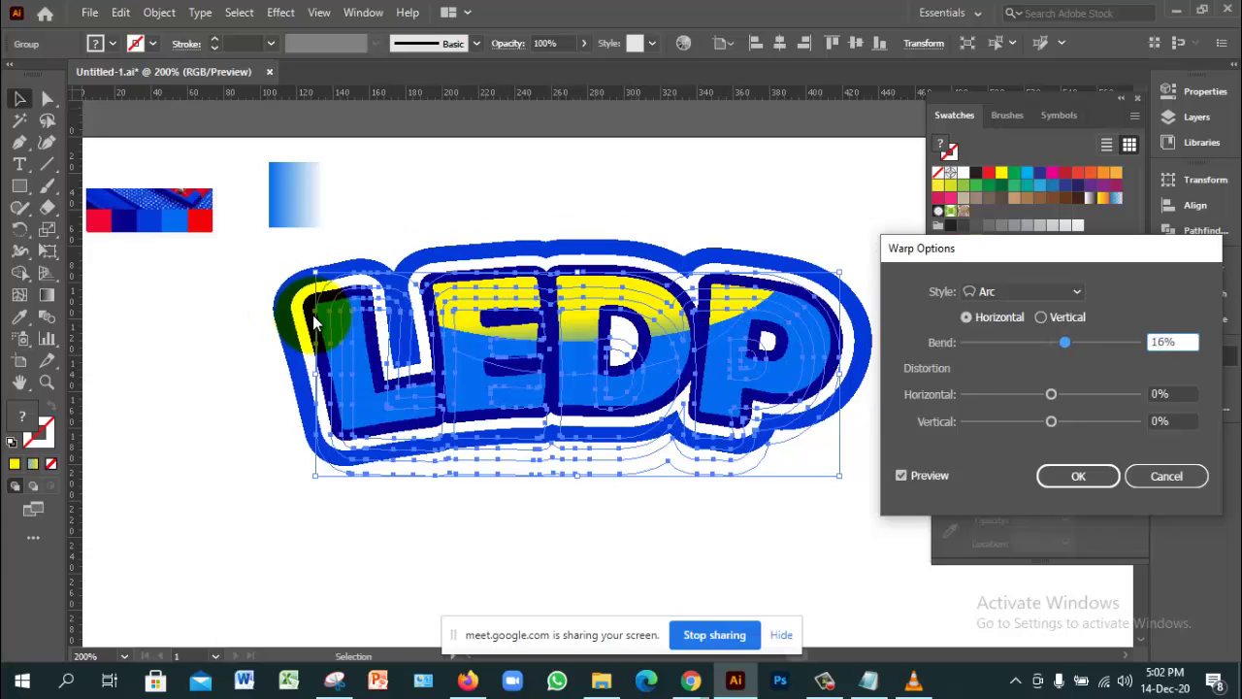
Step: Set the horizontal distortion of the Arc warp to -10%
key(Tab)
key(Down)
key(Down)
key(Down)
key(Down)
key(Down)
key(Down)
key(Down)
key(Down)
key(Down)
key(Down)
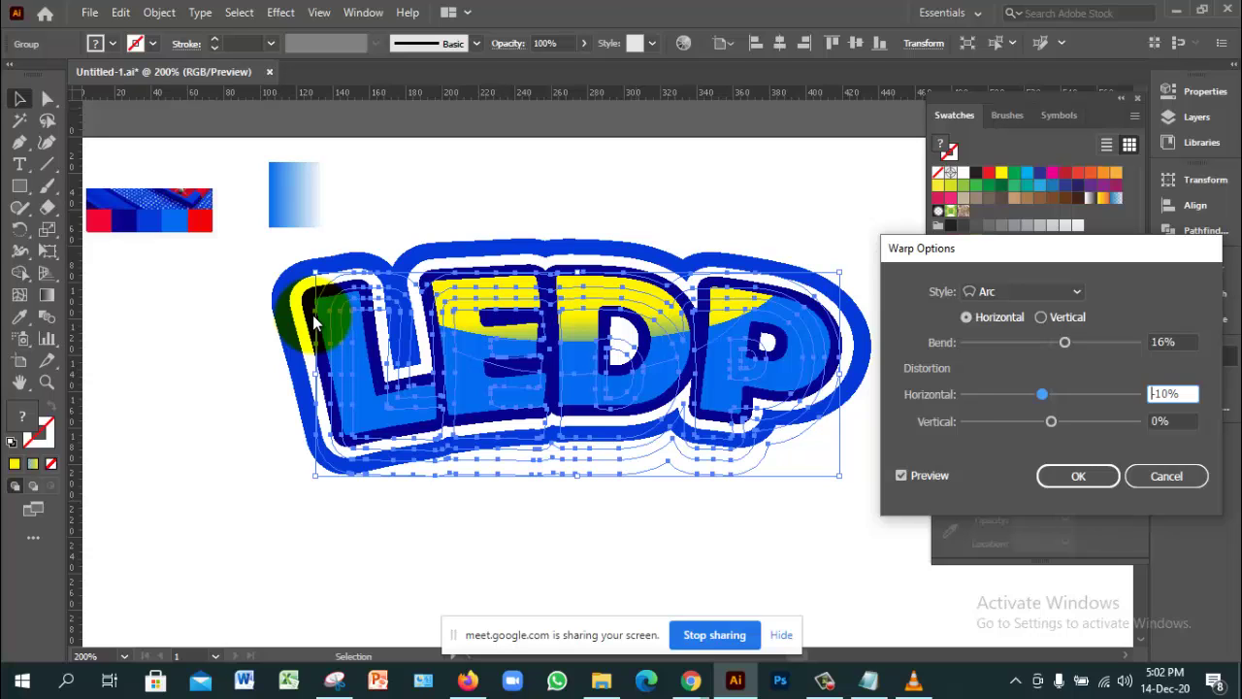
Step: Set the vertical distortion of the Arc warp to 15%
key(Tab)
key(Up)
key(Up)
key(Up)
key(Up)
key(Up)
key(Up)
key(Up)
key(Up)
key(Up)
key(Up)
key(Up)
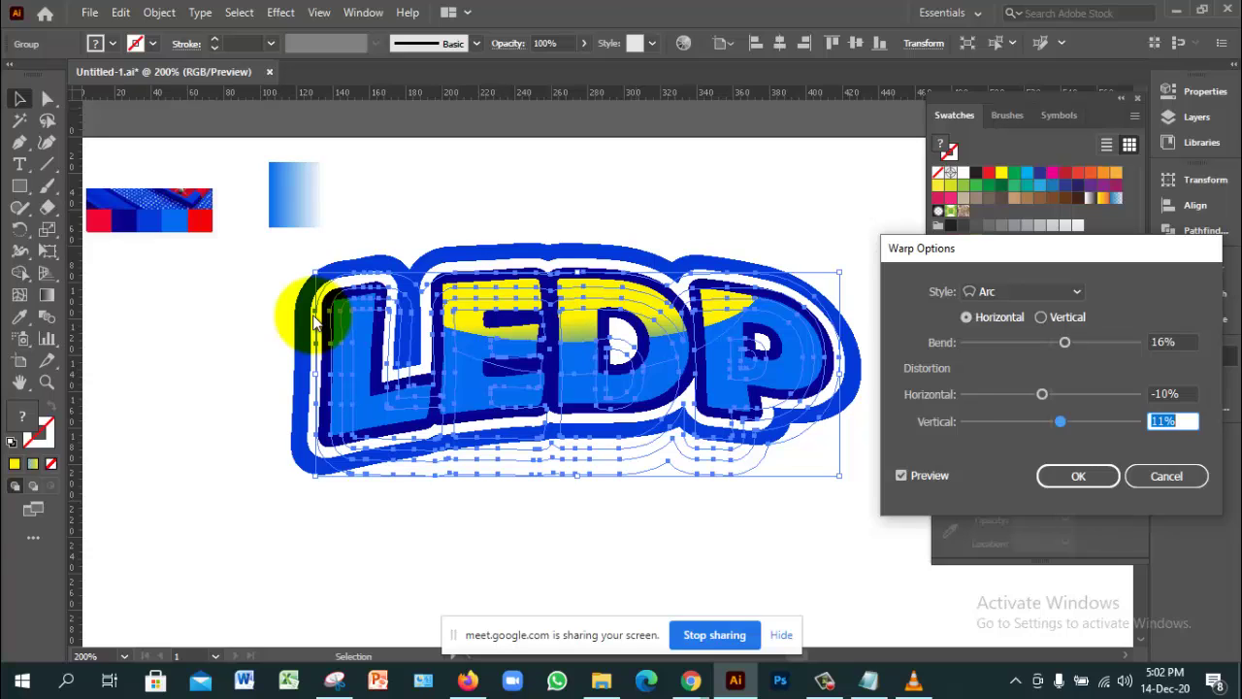
key(Down)
key(Down)
key(Down)
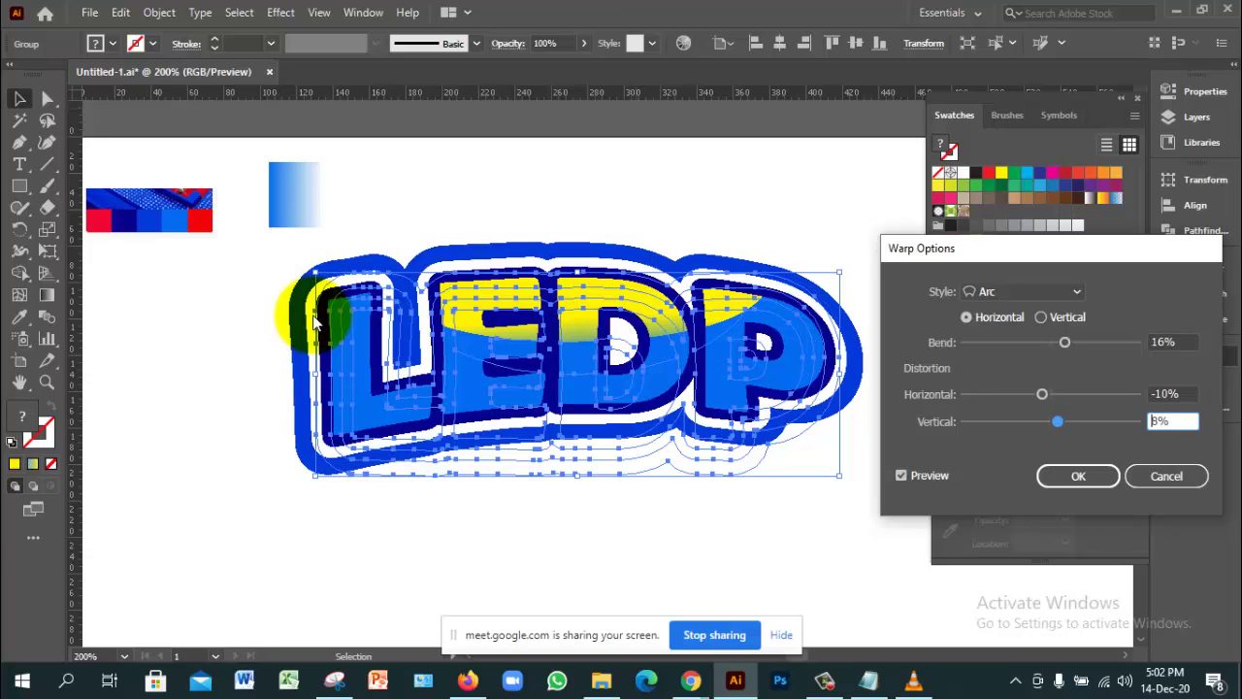
key(Up)
key(Up)
key(Up)
key(Up)
key(Up)
key(Up)
key(Up)
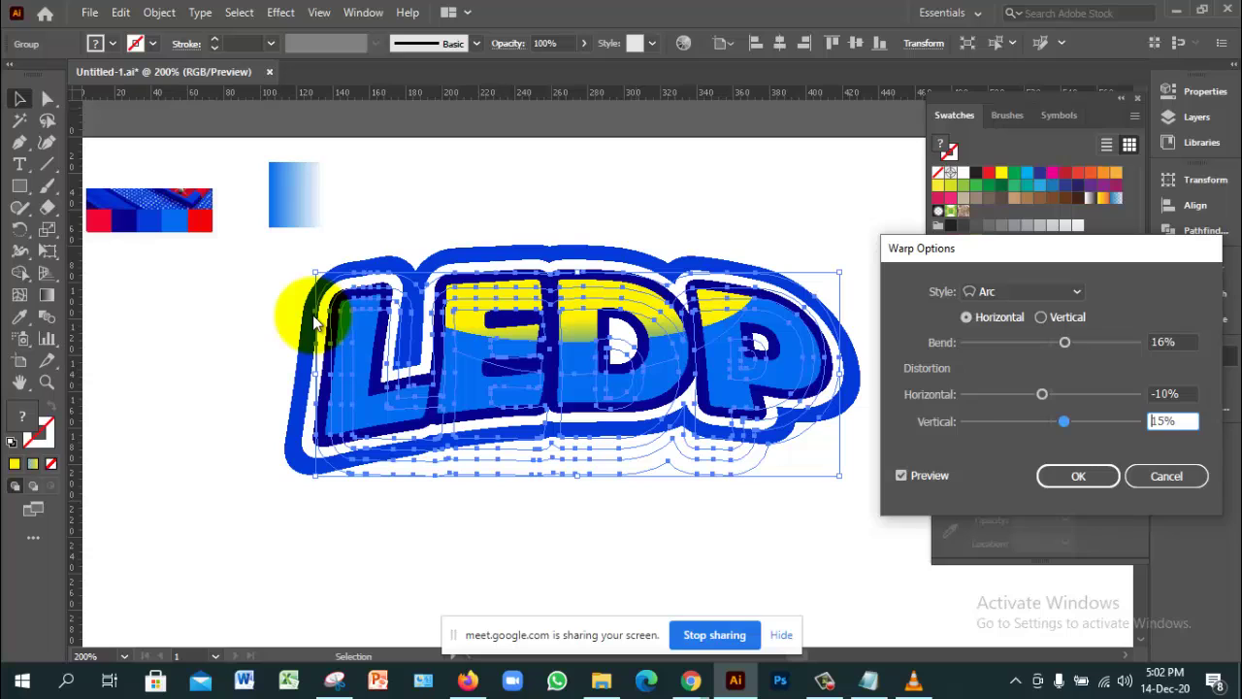
Step: Set the horizontal distortion of the Arc warp to -5%, apply the effect, and deselect the logo
key(shift+Tab)
key(shift+Down)
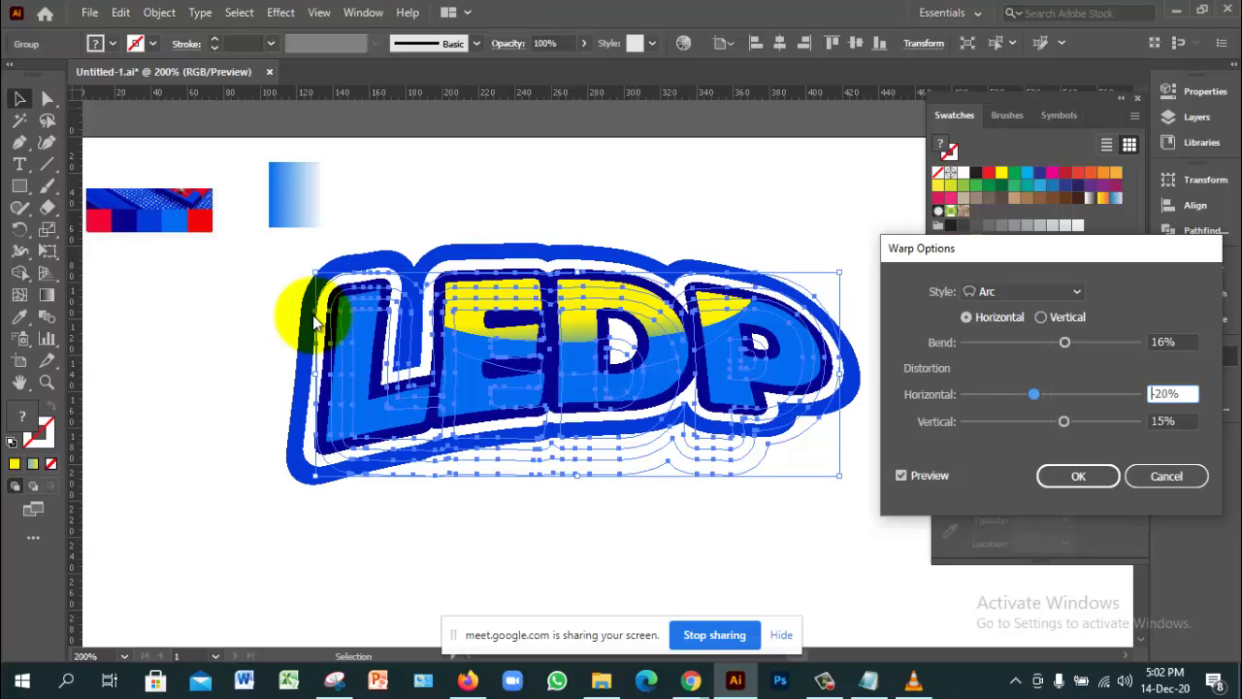
key(shift+Up)
key(Up)
key(Up)
key(Up)
key(Up)
key(Up)
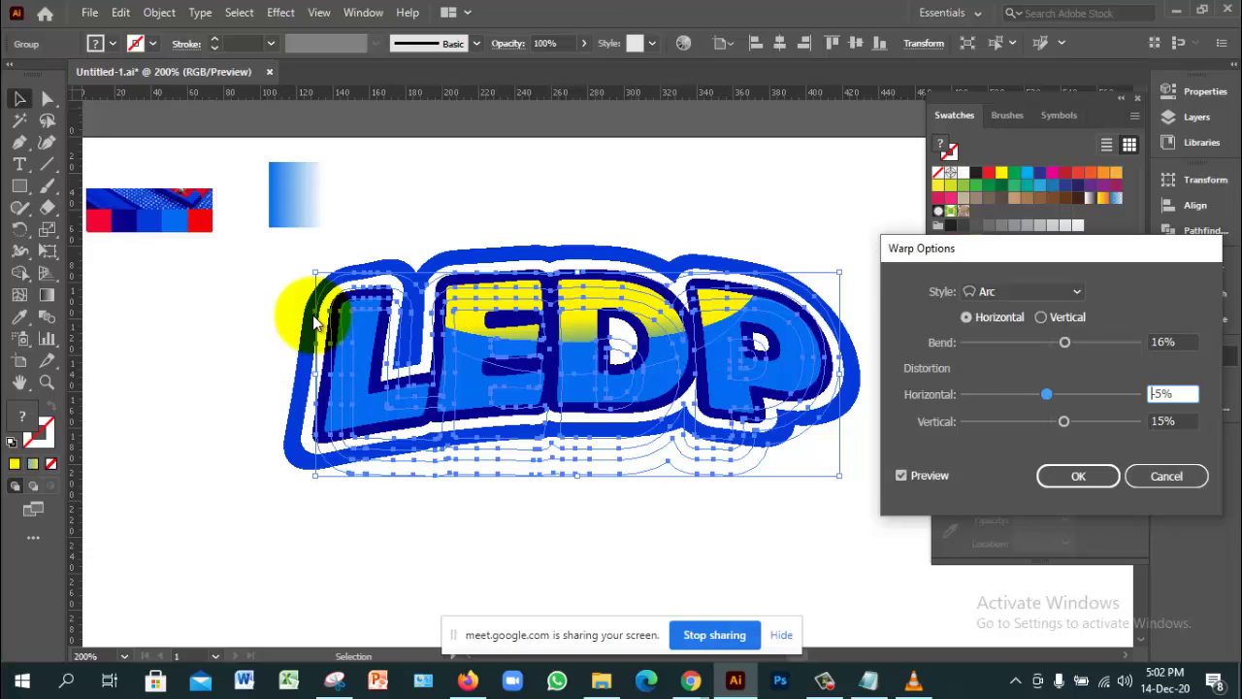
key(Return)
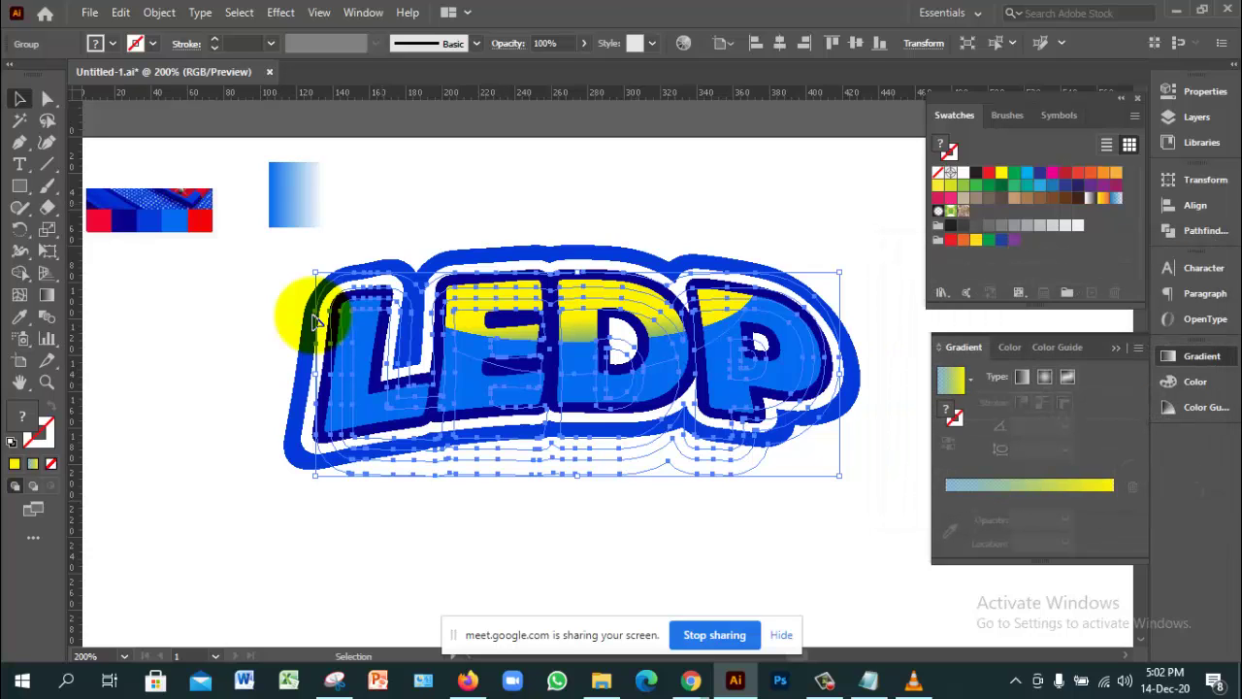
key(ctrl+shift+a)
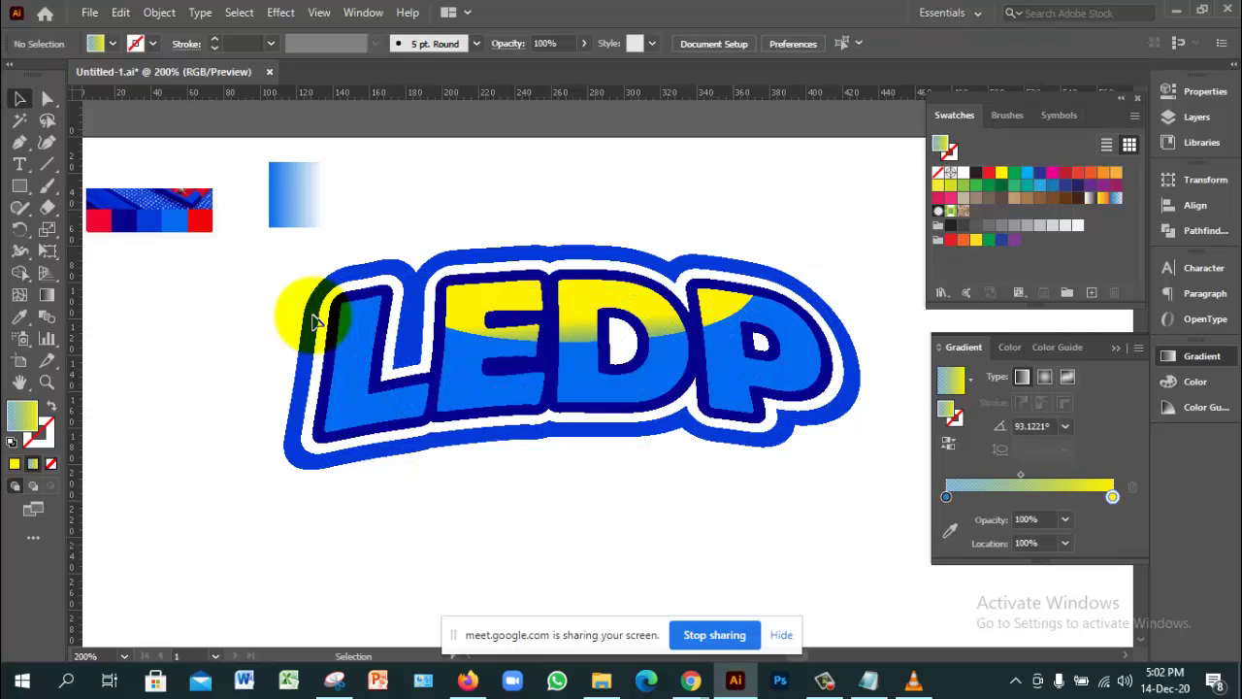
Step: Move the warped LEDP logo slightly lower on the artboard and deselect it
drag(314, 320, 319, 327)
key(ctrl+shift+a)
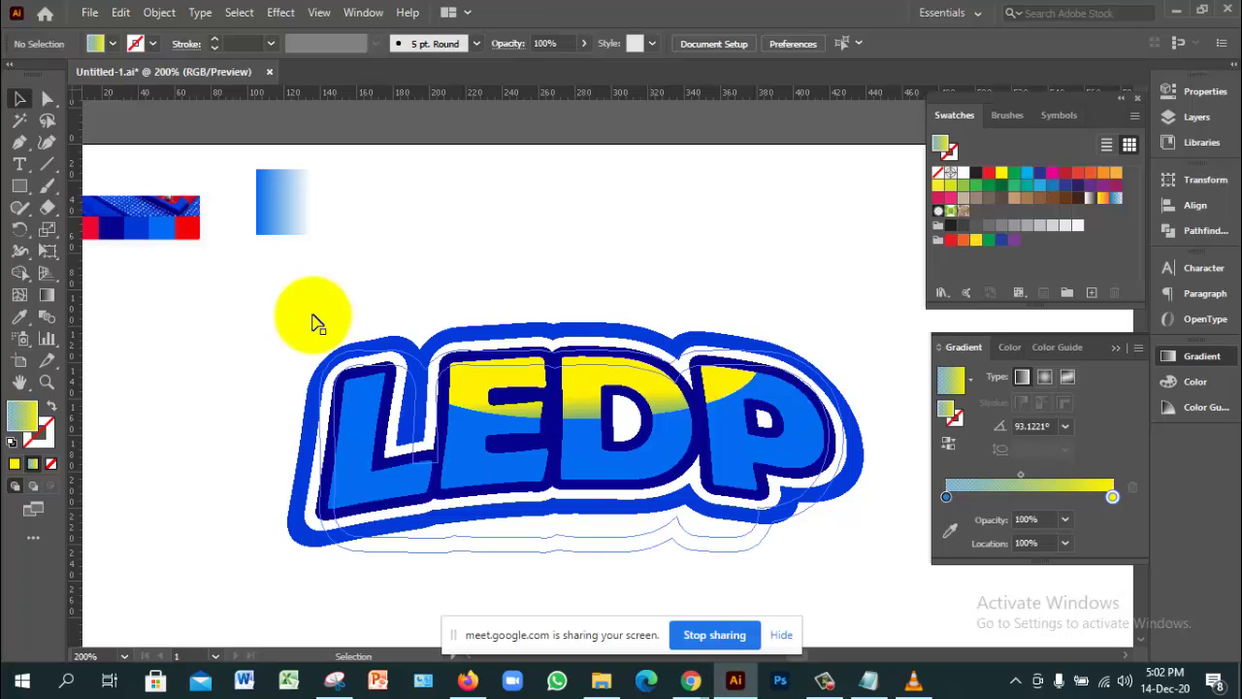
key(ctrl+z)
key(ctrl+shift+z)
key(ctrl+z)
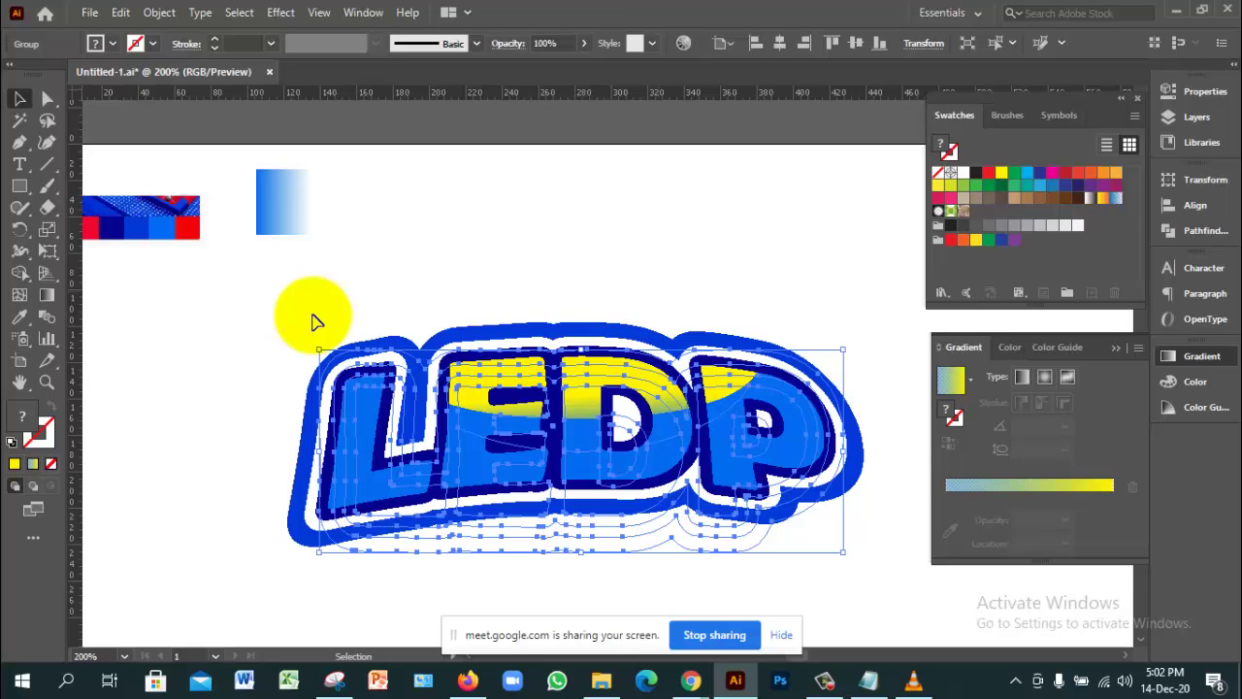
click(313, 322)
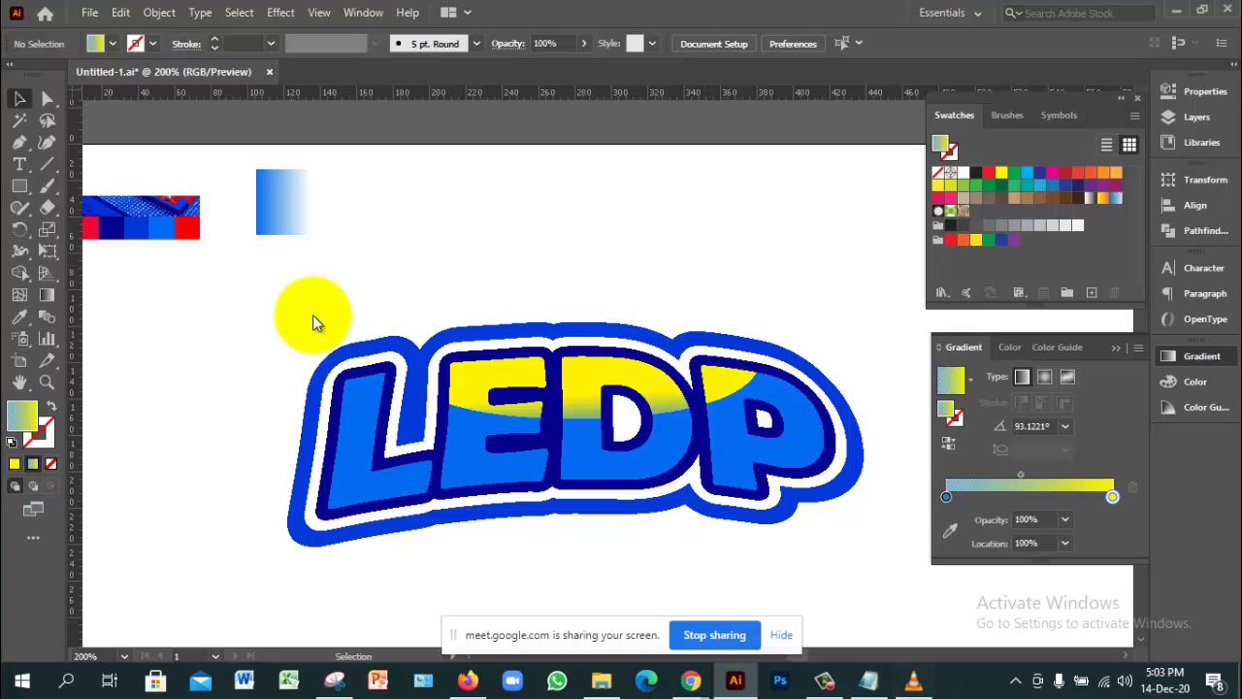
Step: Switch to the Google Meet presentation window in Chrome
key(F9)
click(691, 680)
click(592, 591)
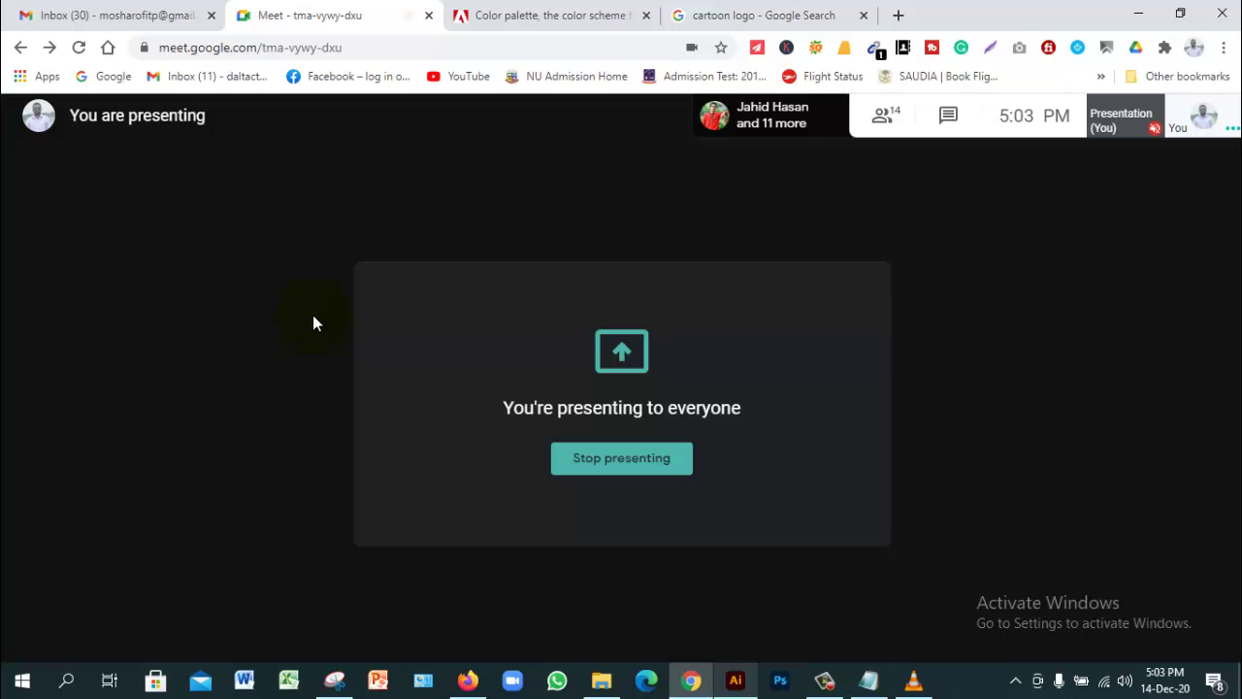
Step: Return to Illustrator and save the logo document
mouse_move(734, 681)
key(alt+Tab)
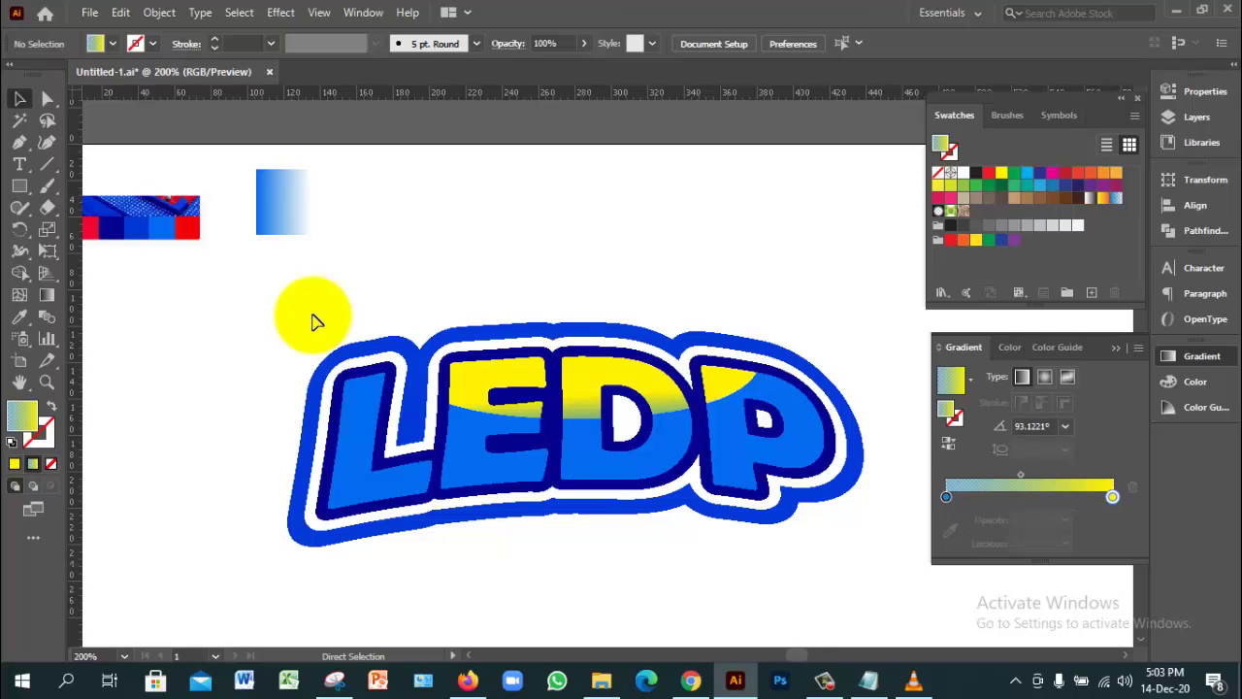
key(ctrl+s)
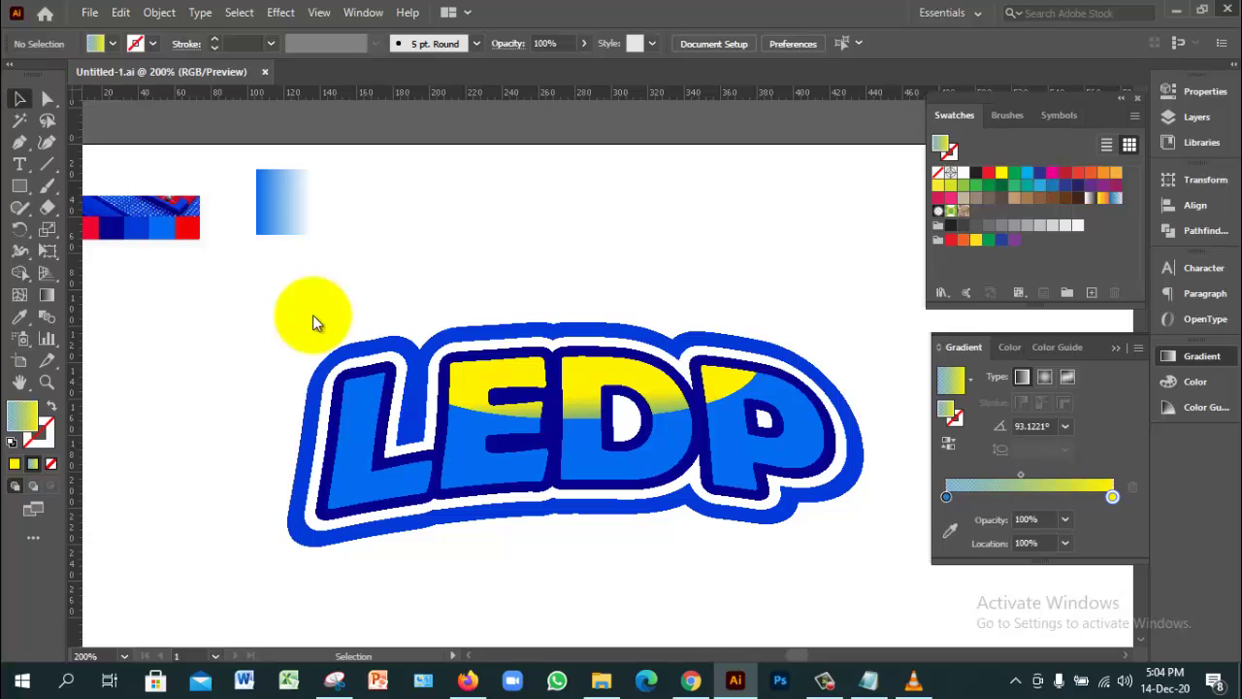
Step: Switch to the Google Meet call in Chrome and look through the full list of meeting participants
mouse_move(690, 679)
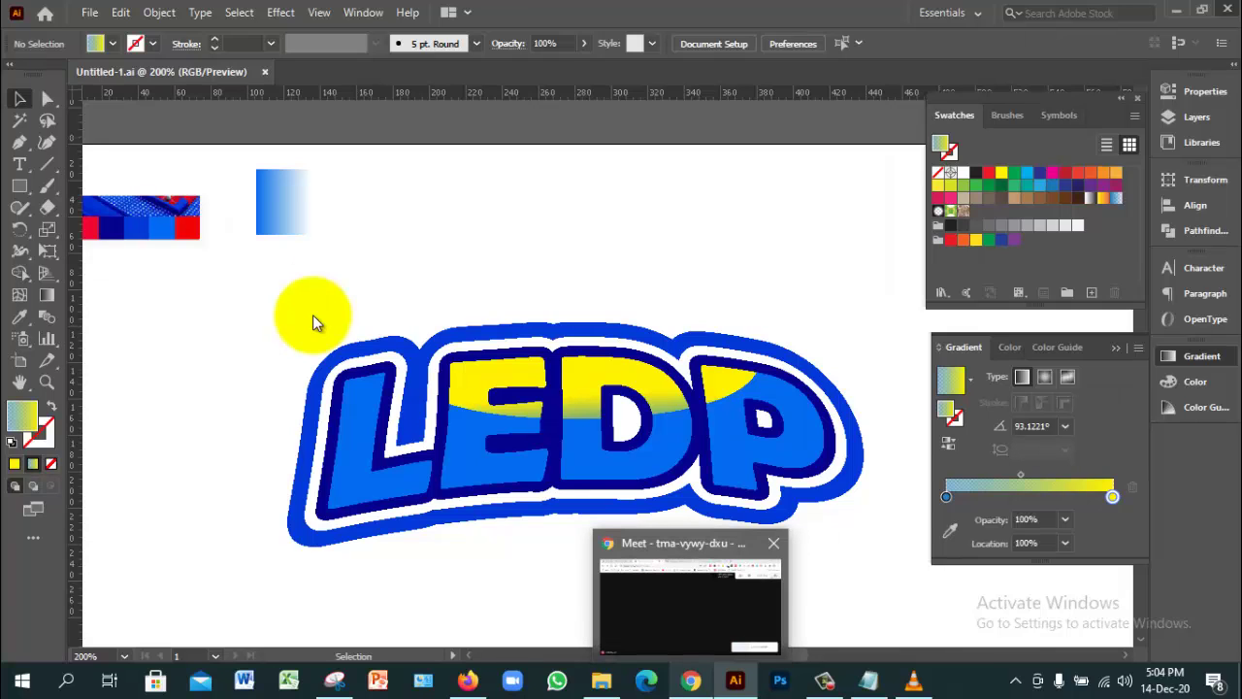
key(alt+Tab)
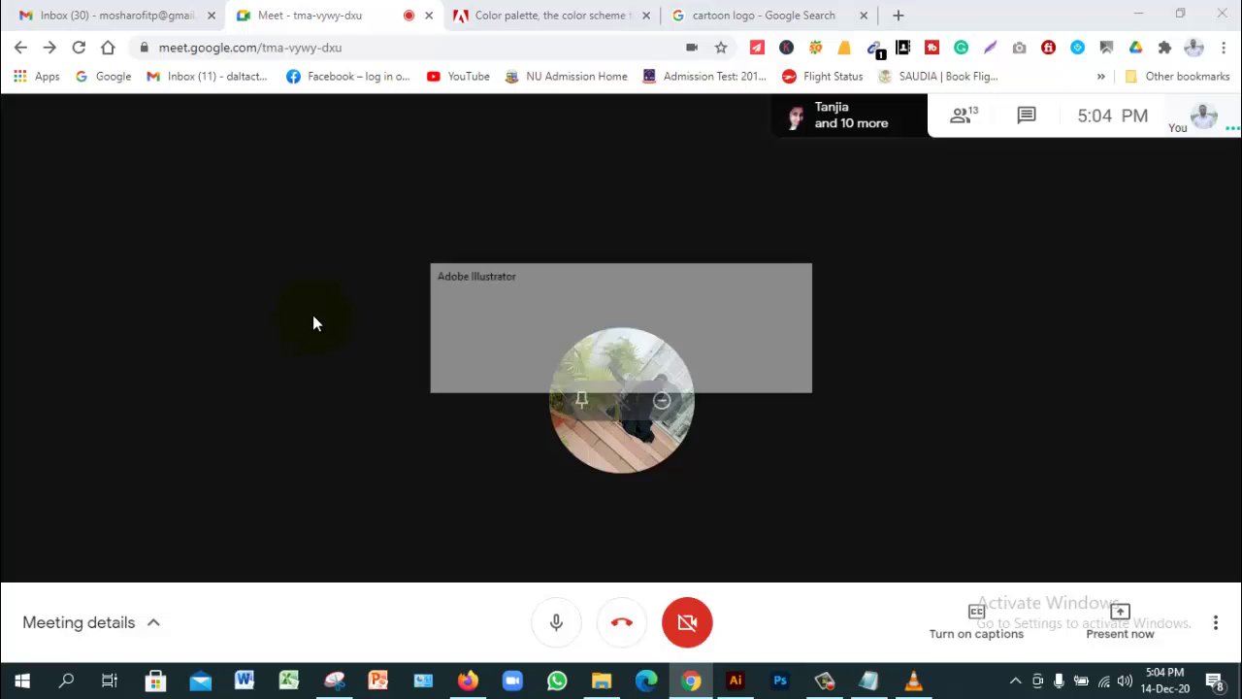
key(alt+Tab)
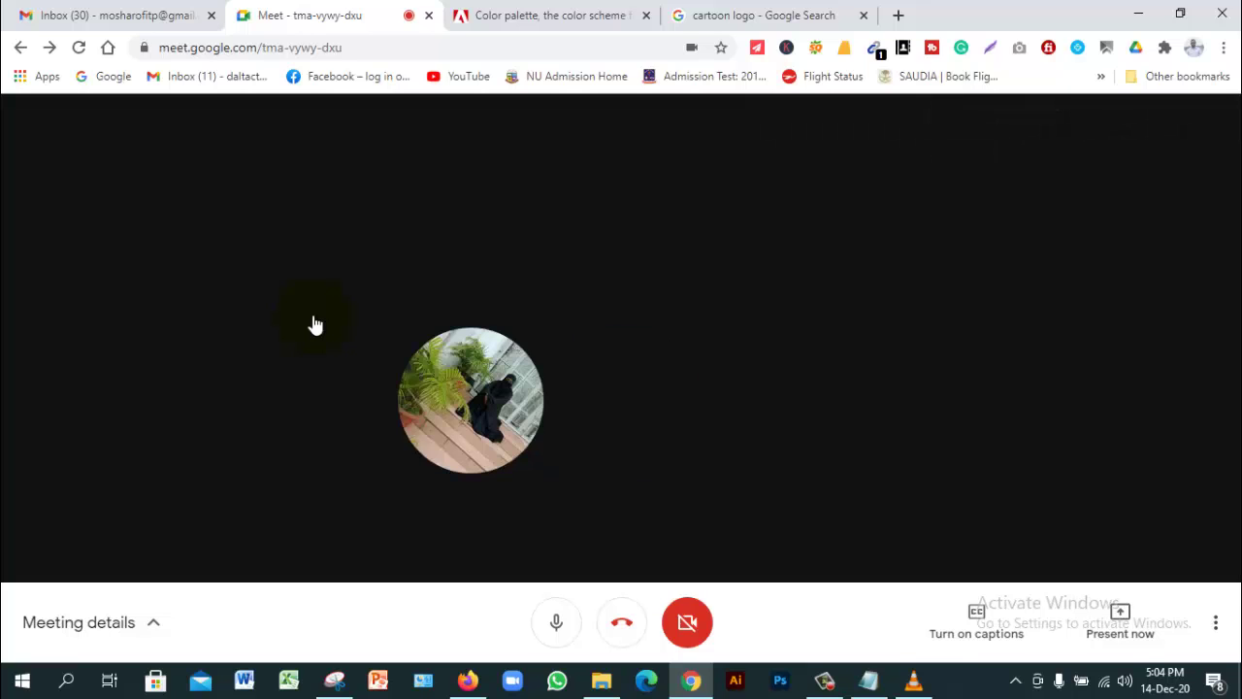
key(ctrl+alt+p)
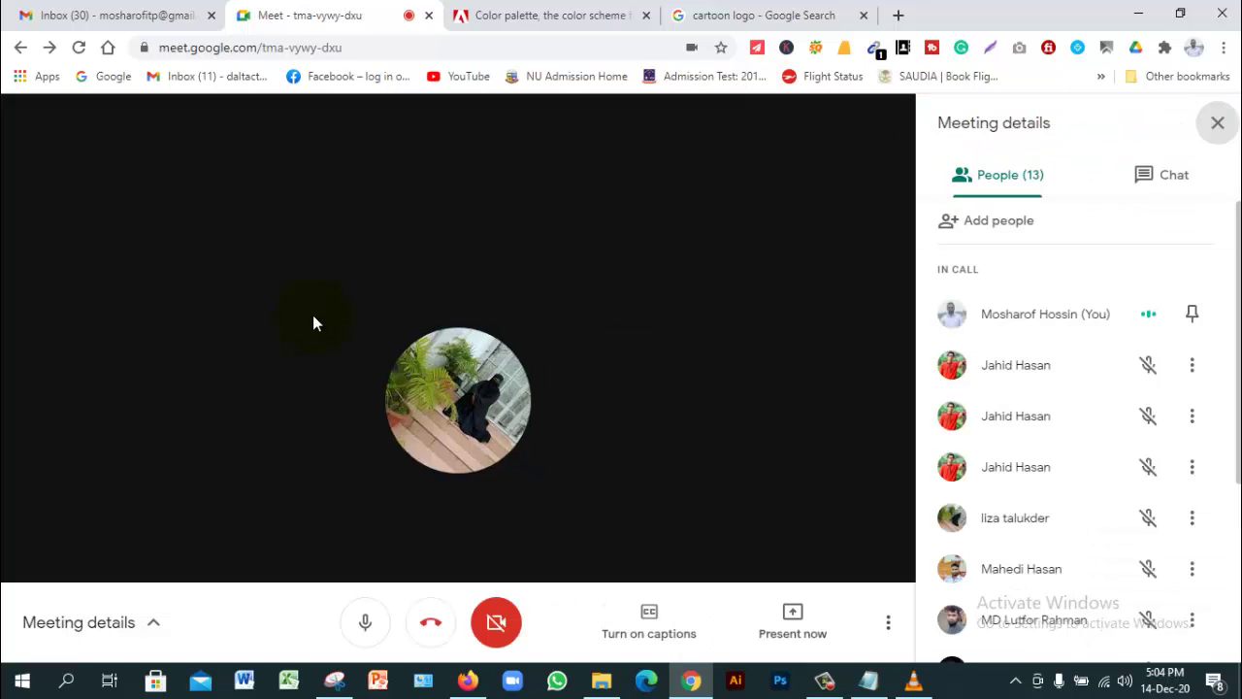
key(End)
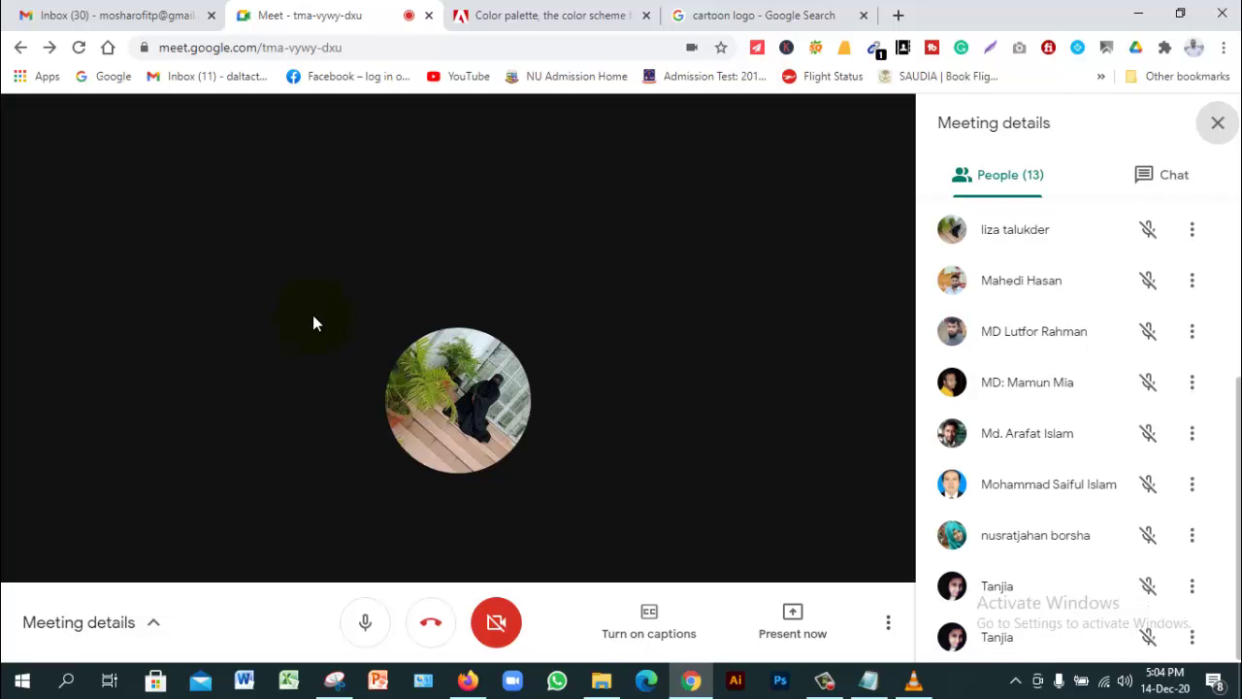
key(Home)
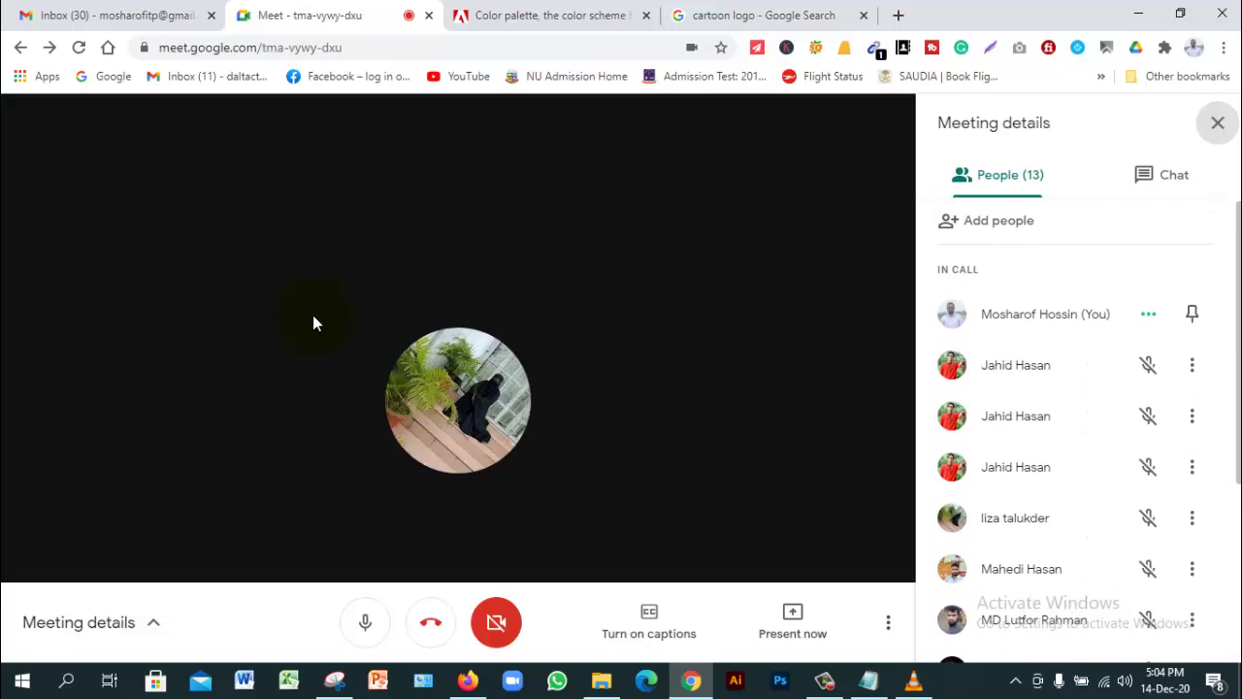
Step: Check the screen recorder's duration, minimize the recorder, and close the meeting's participant list
click(824, 681)
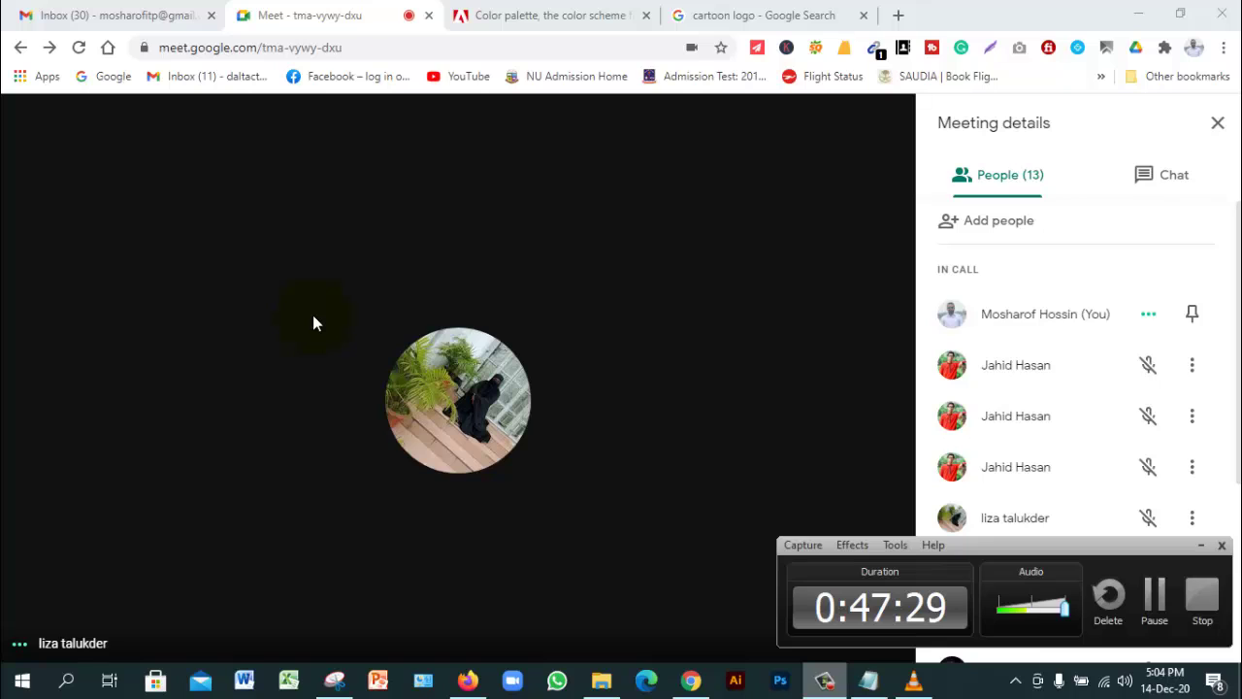
click(1201, 545)
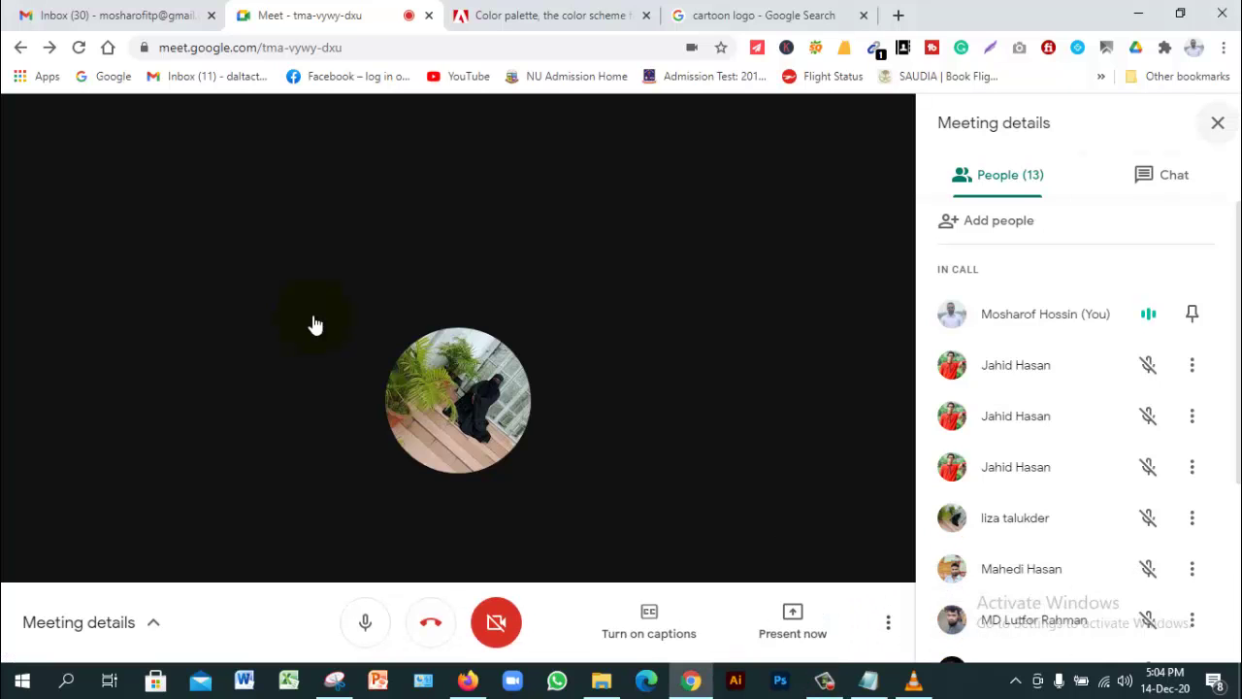
click(1218, 123)
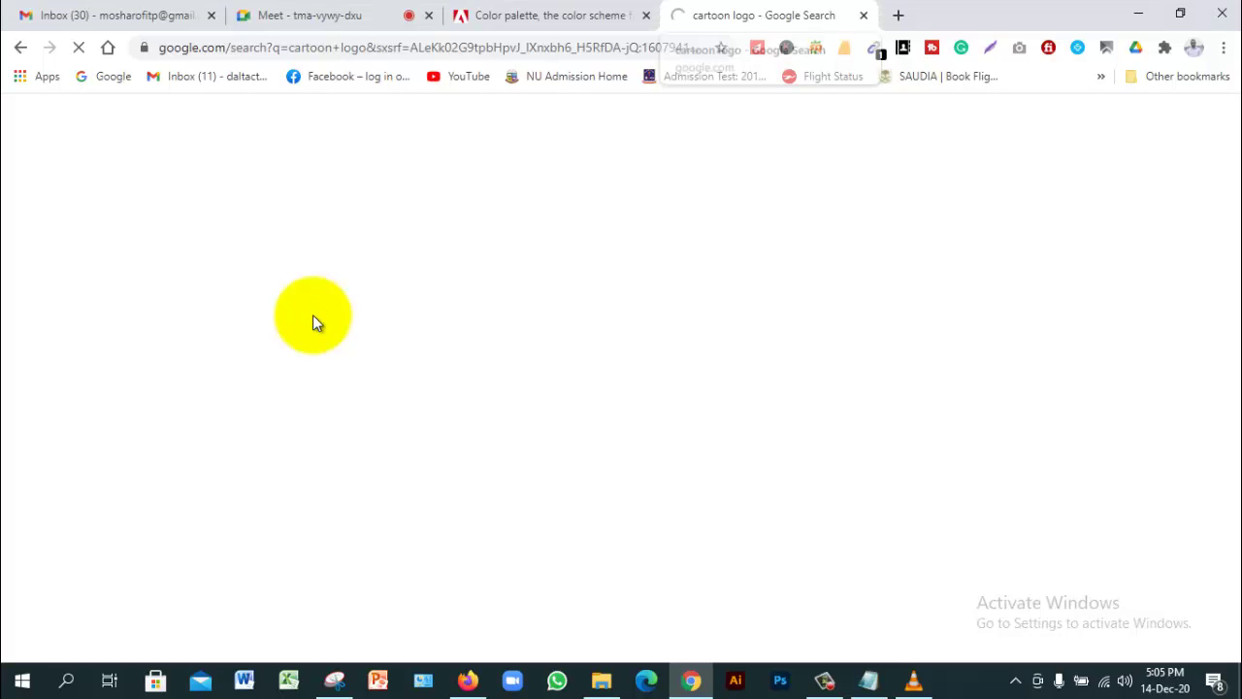
Step: Close the cartoon logo Google Search and Adobe Color browser tabs, leaving the Google Meet call open
key(ctrl+w)
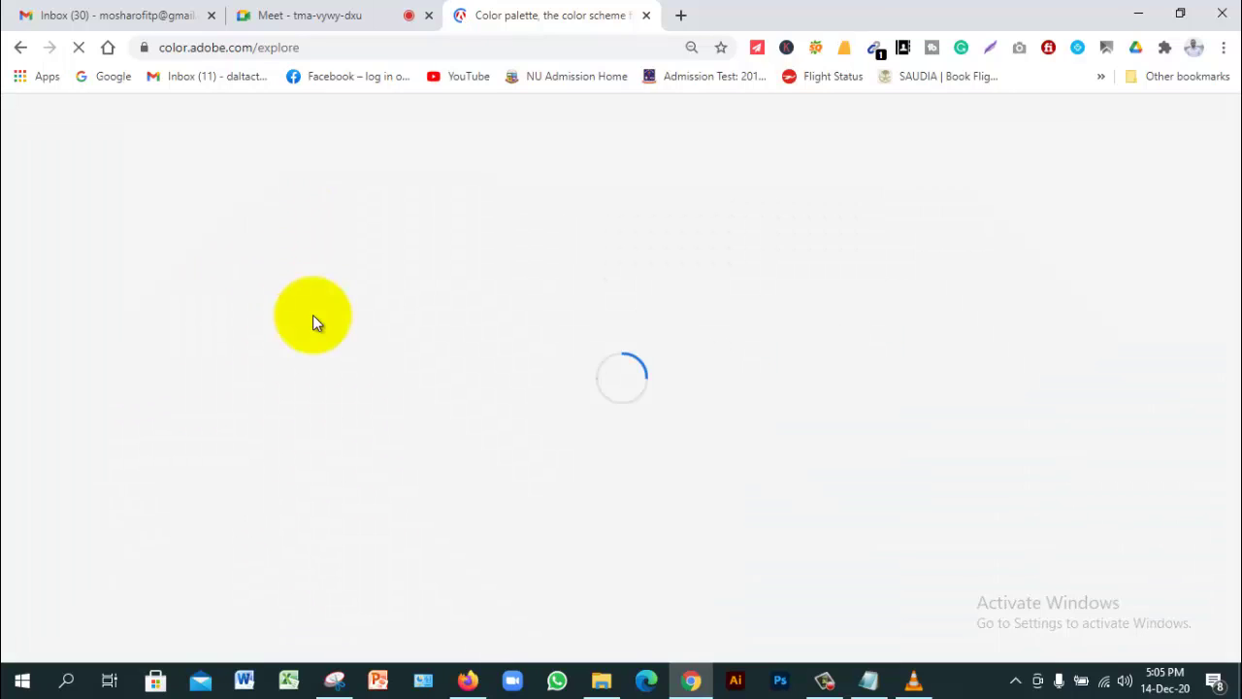
key(ctrl+w)
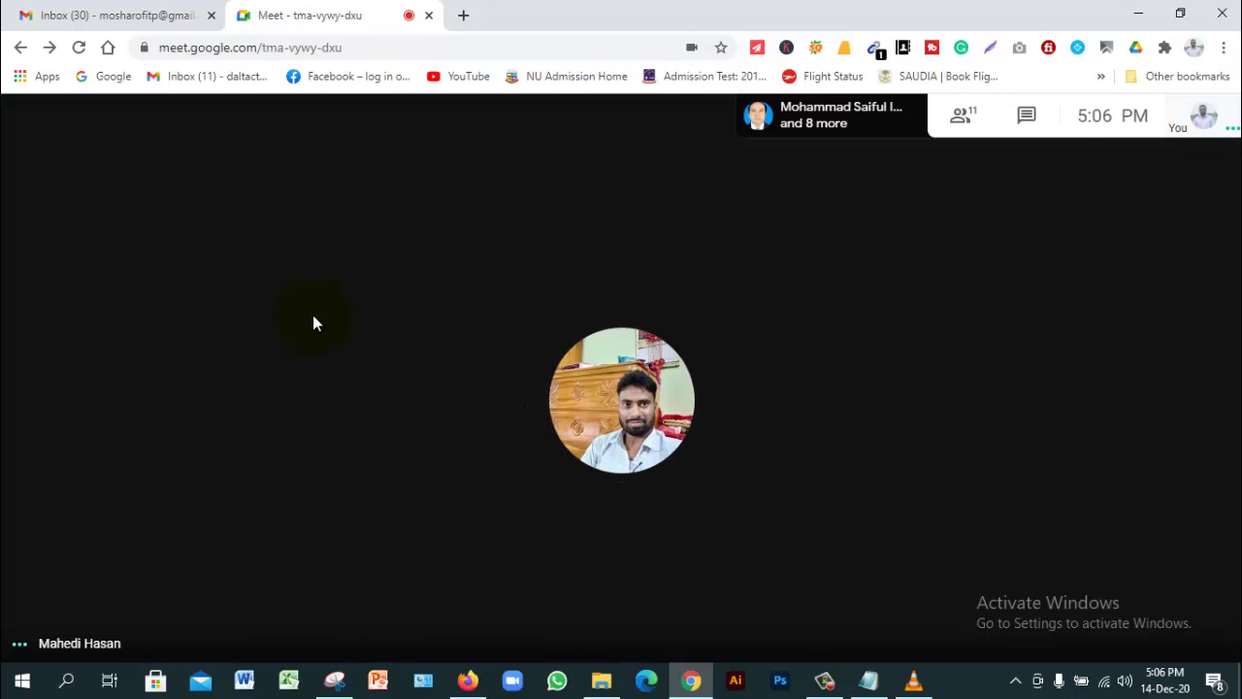
Step: Review the people still in the meeting, close the participant list, and bring up the screen recorder window
mouse_move(313, 323)
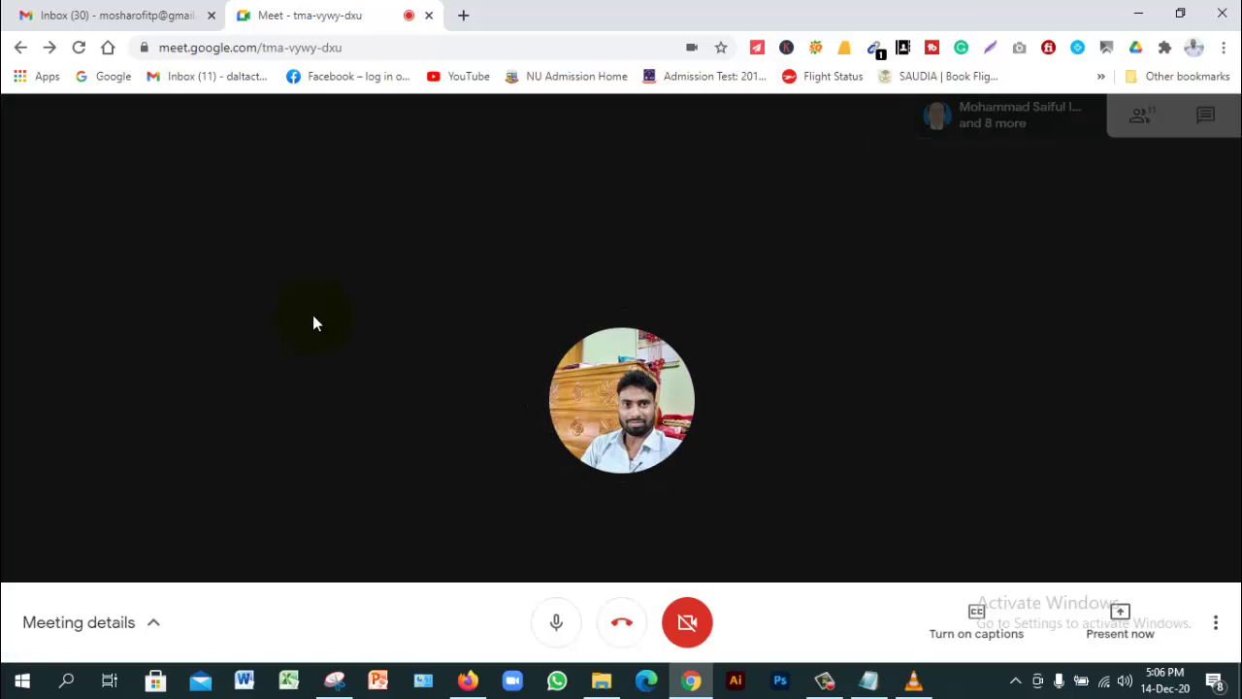
key(ctrl+alt+p)
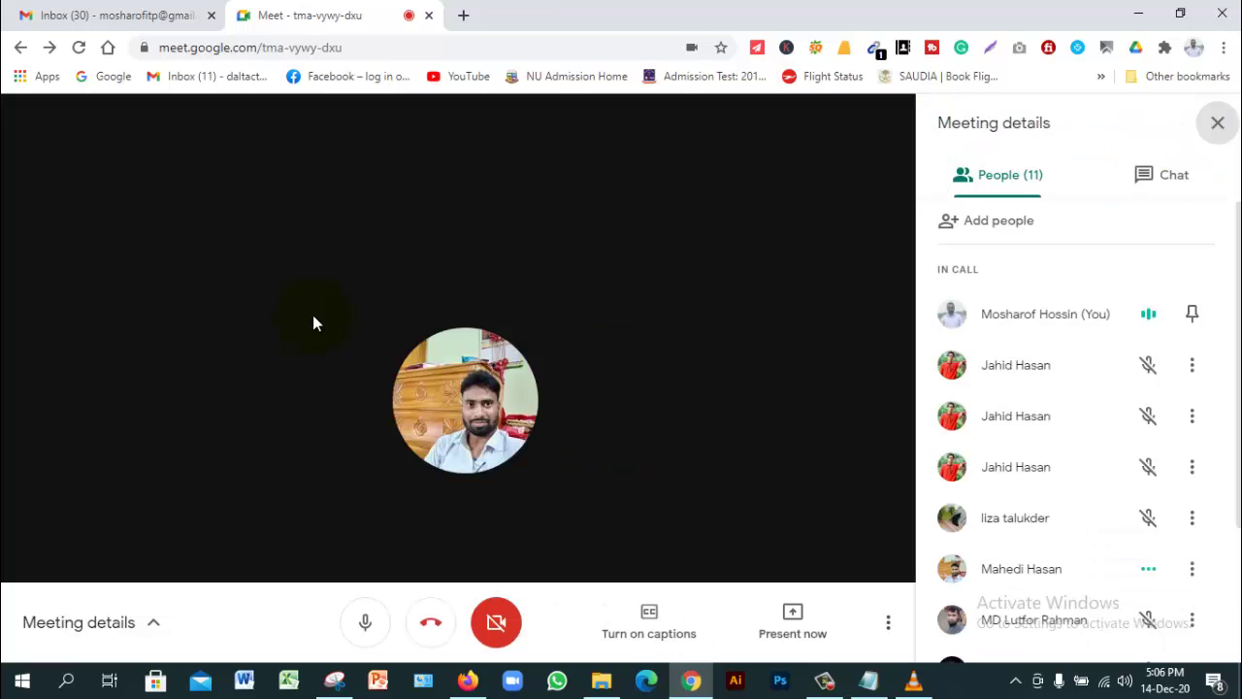
key(Down)
key(Down)
key(Down)
key(Down)
key(Down)
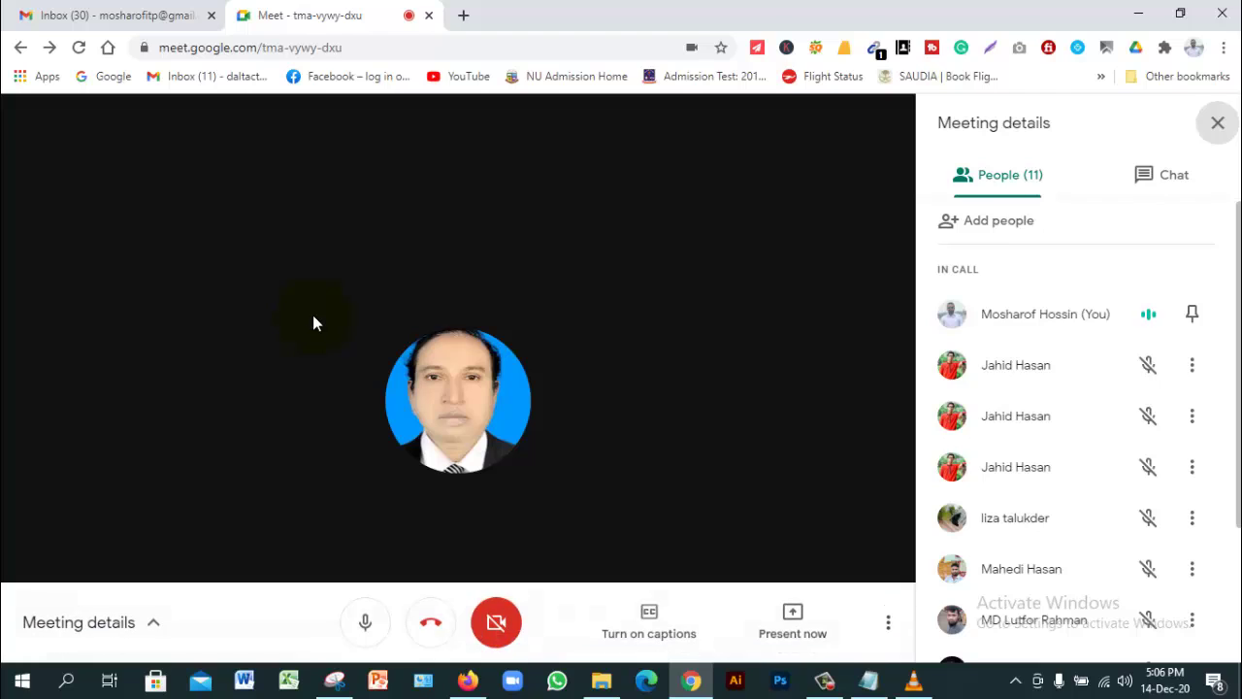
key(Escape)
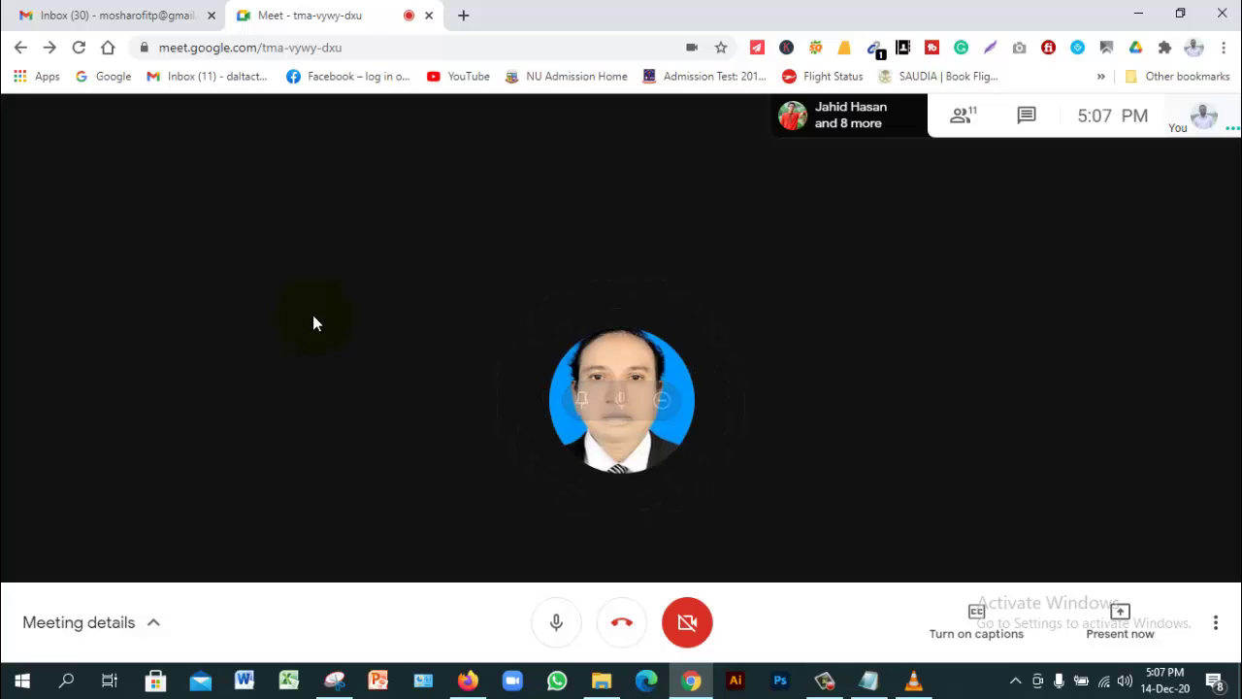
key(alt+Tab)
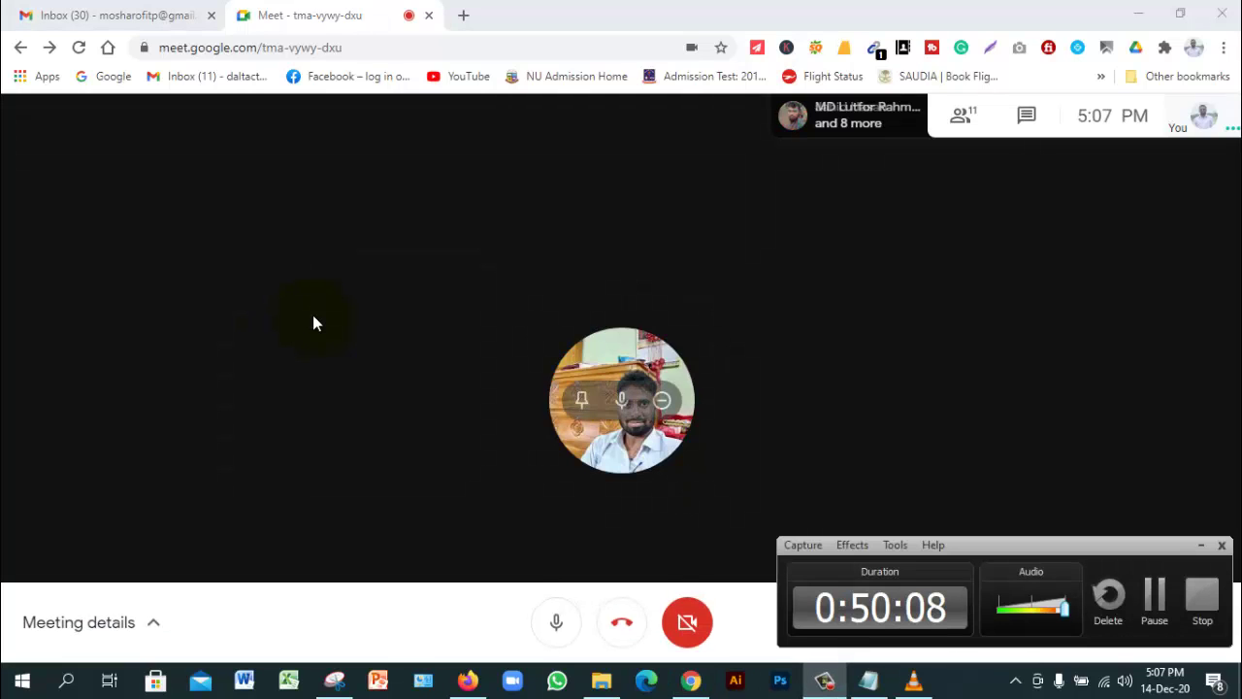